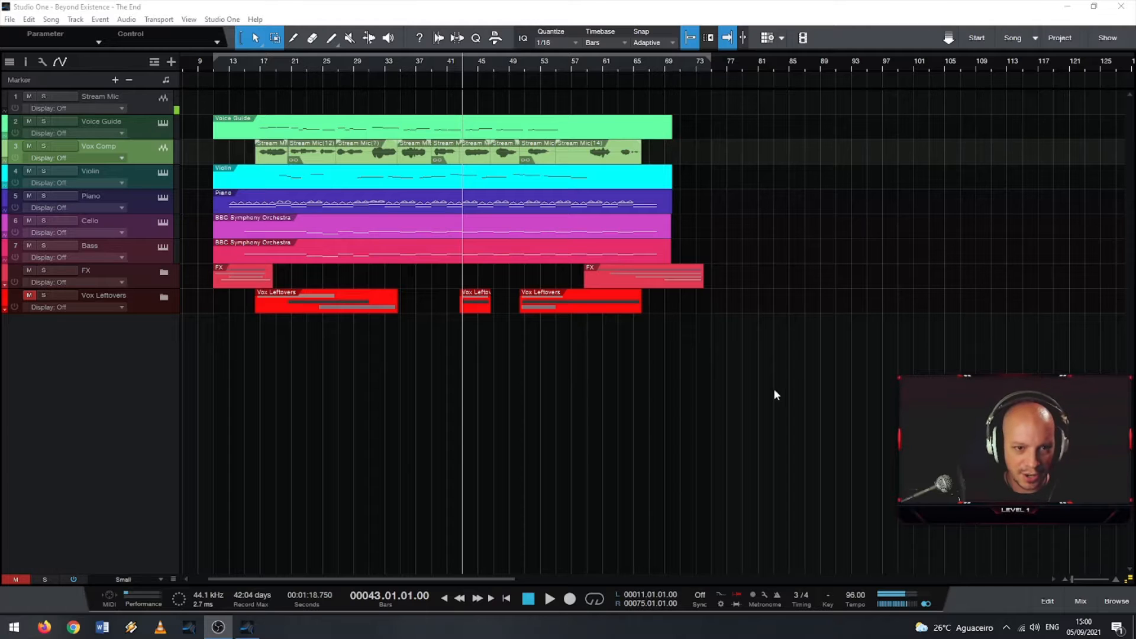
key("shift+e")
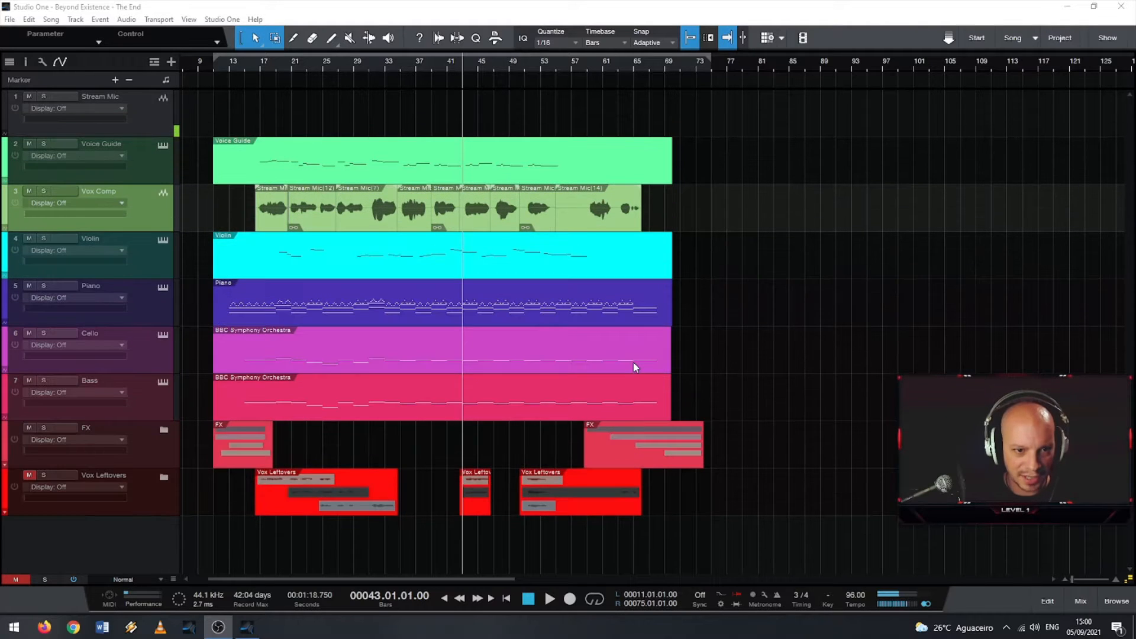
key("shift+w")
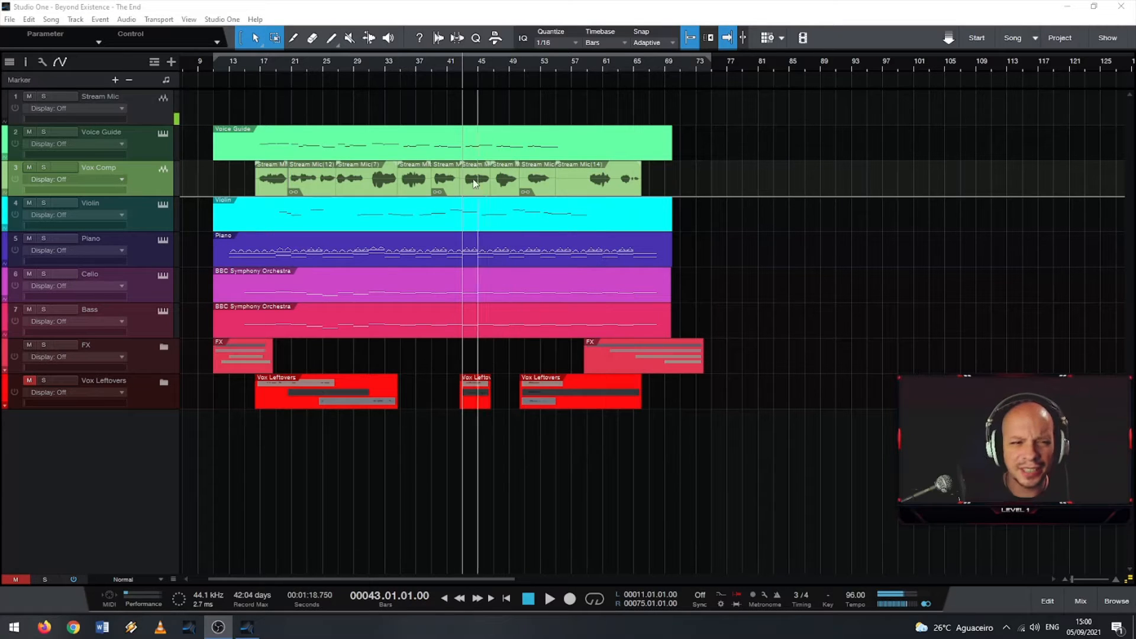
scroll(447, 184, "up", 1)
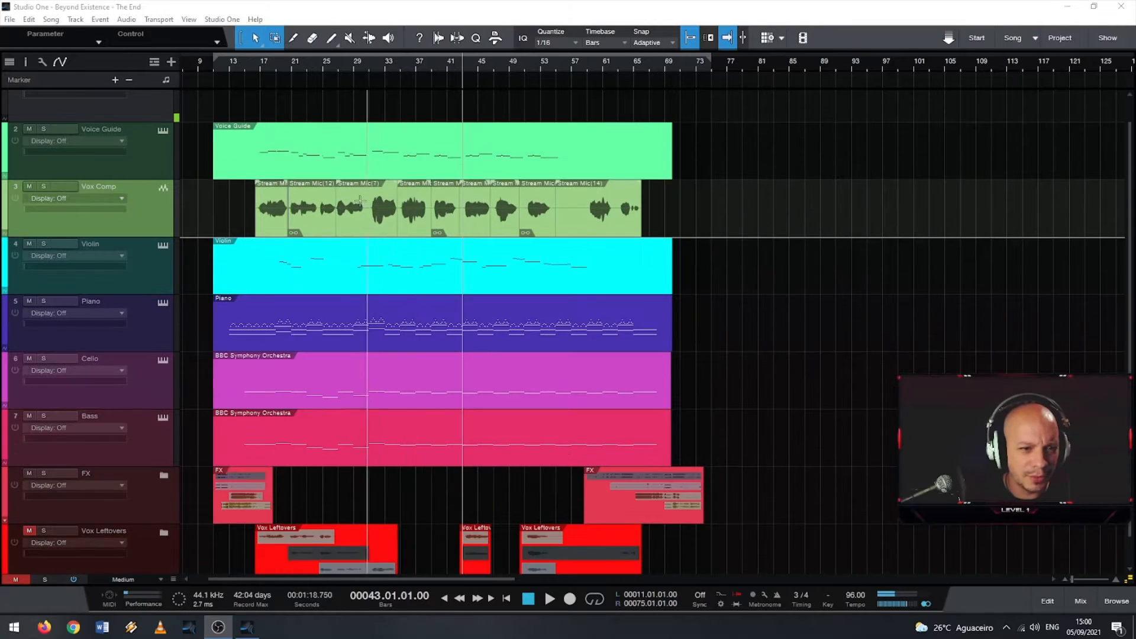
scroll(368, 190, "up", 2)
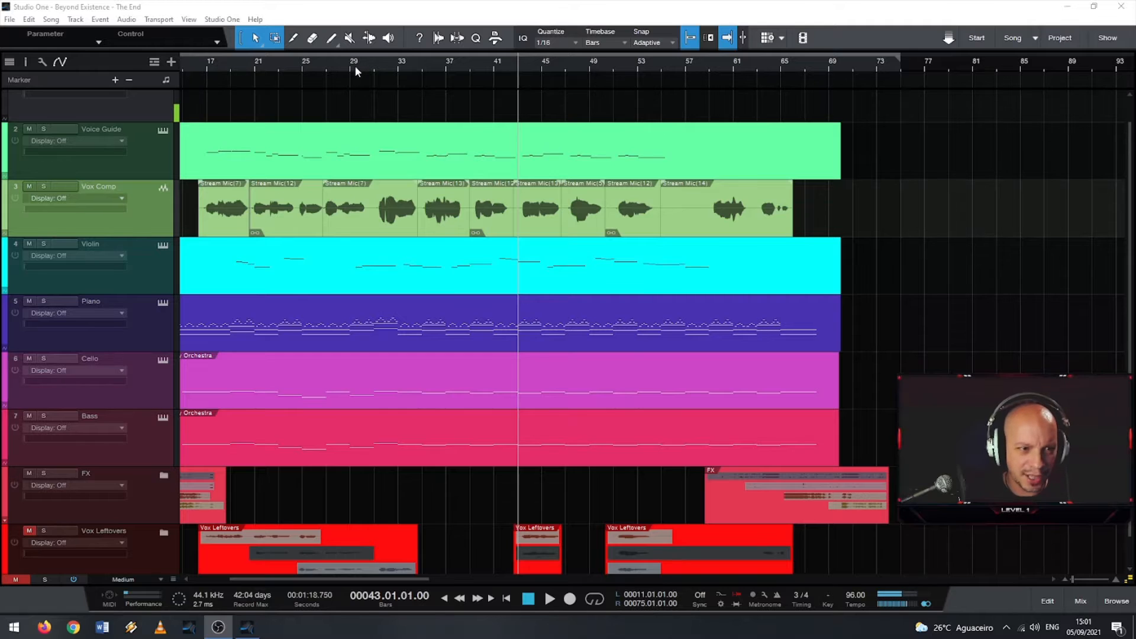
left_click_drag(355, 66, 397, 59)
scroll(296, 162, "down", 3)
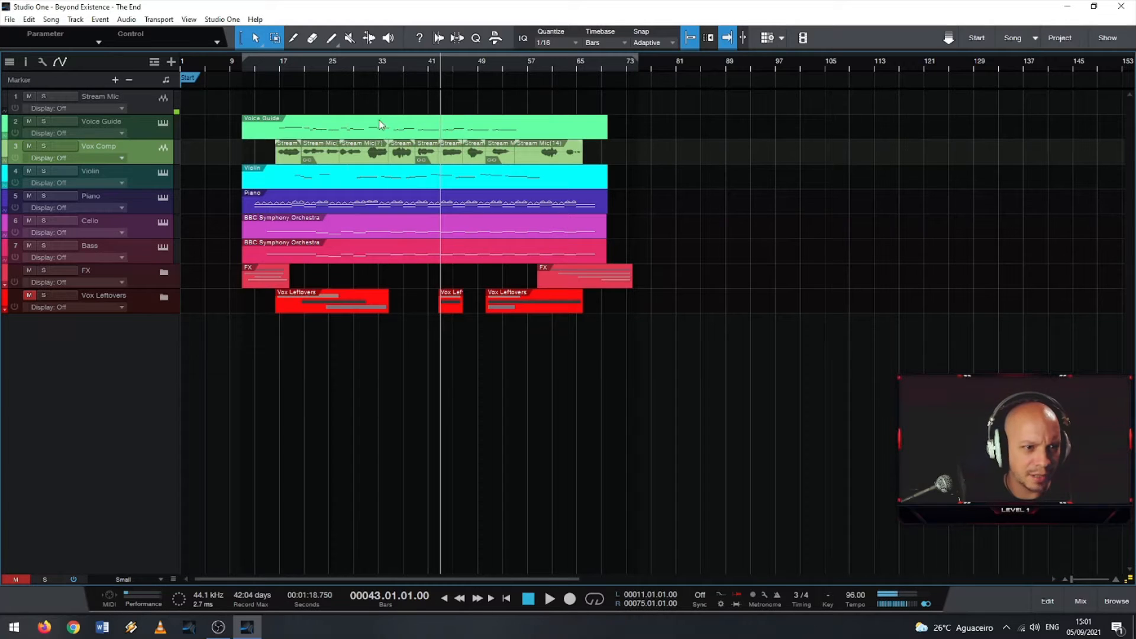
scroll(233, 181, "up", 1)
scroll(228, 190, "up", 2)
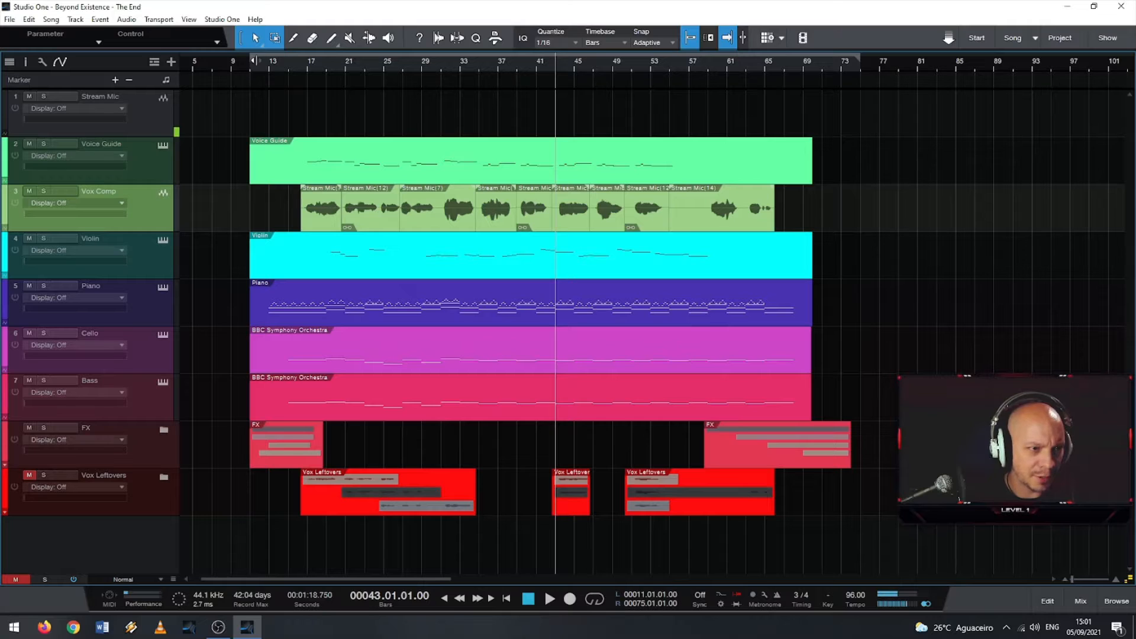
Step: While the song plays from bar 11, mute the Voice Guide track and set Vox Comp's mixer level to -10.8 dB
left_click(250, 62)
key("space")
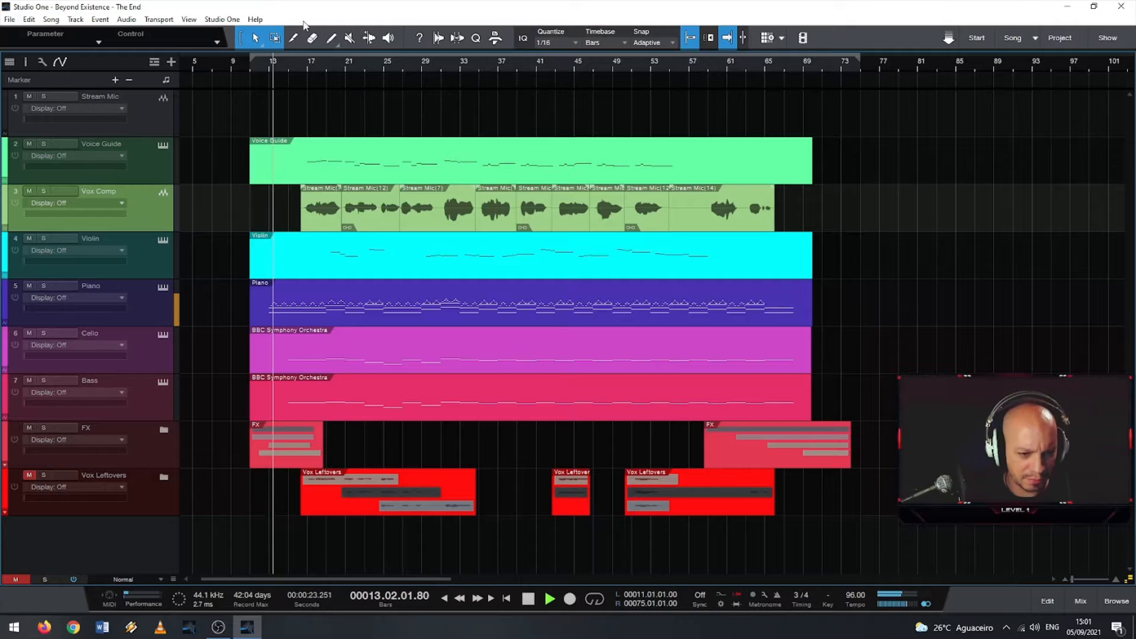
key("F3")
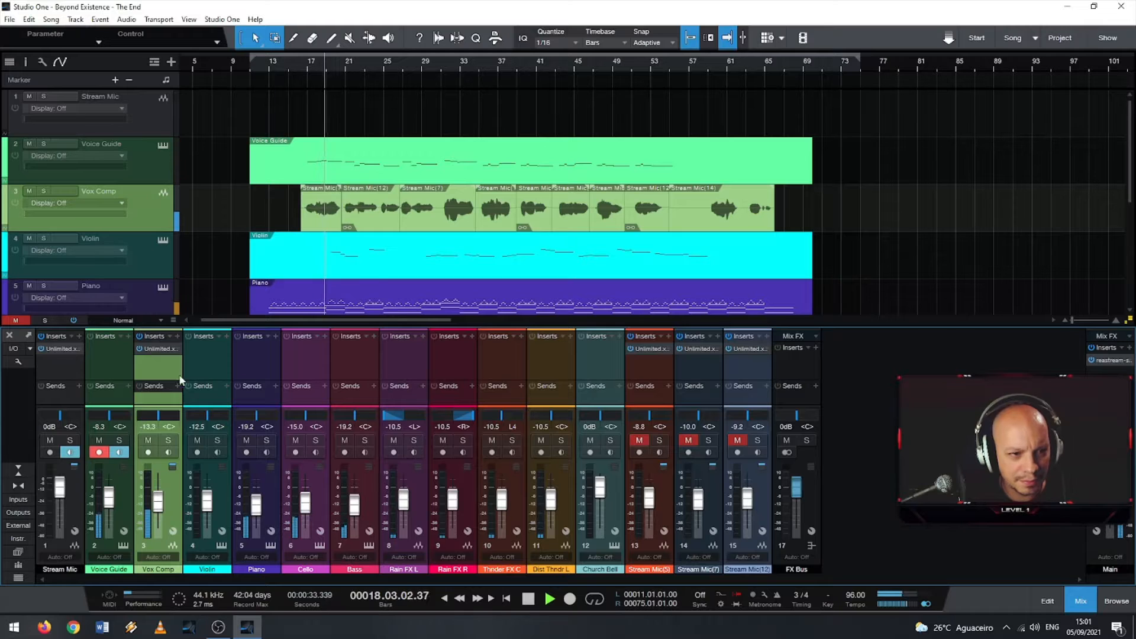
left_click(30, 143)
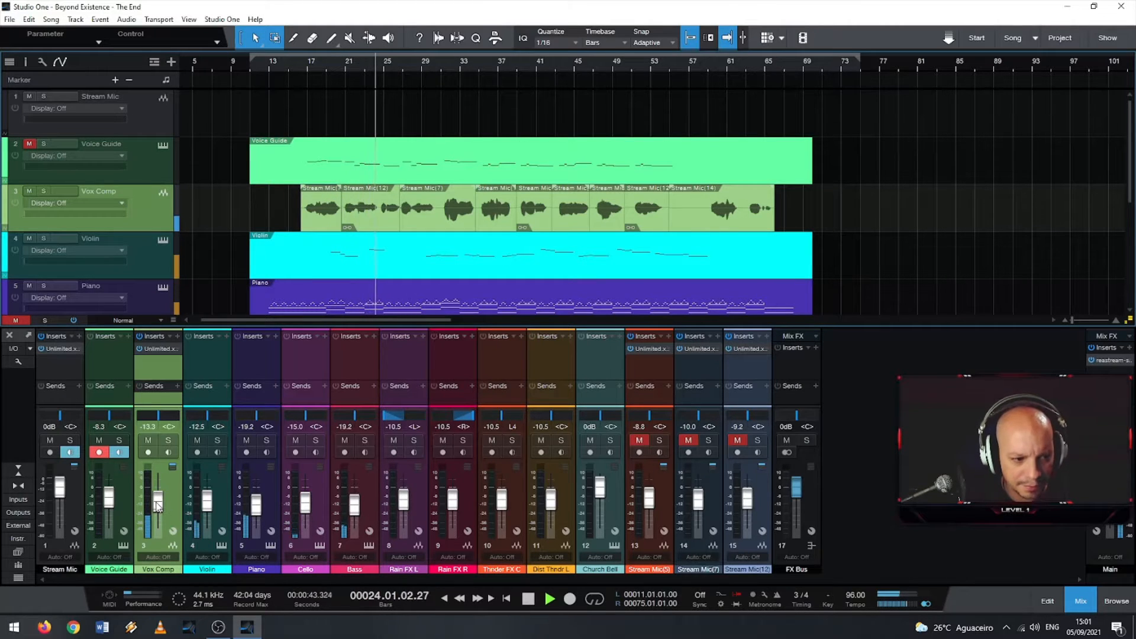
left_click_drag(155, 504, 163, 505)
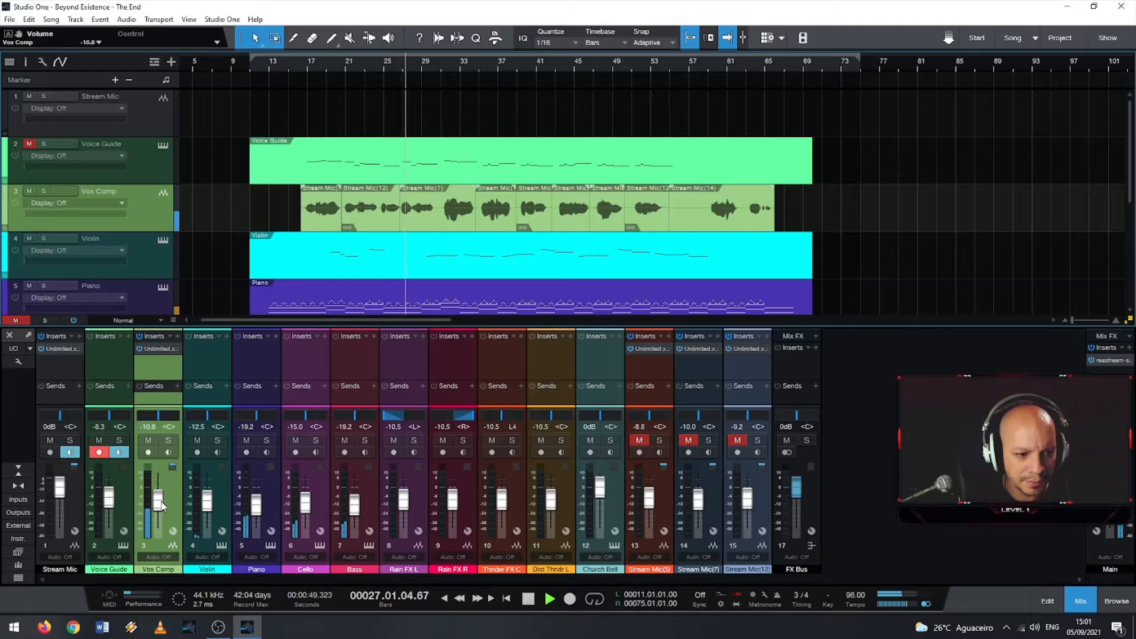
Step: Pan the Violin channel to R21 and raise its level to -6.3 dB
left_click(212, 417)
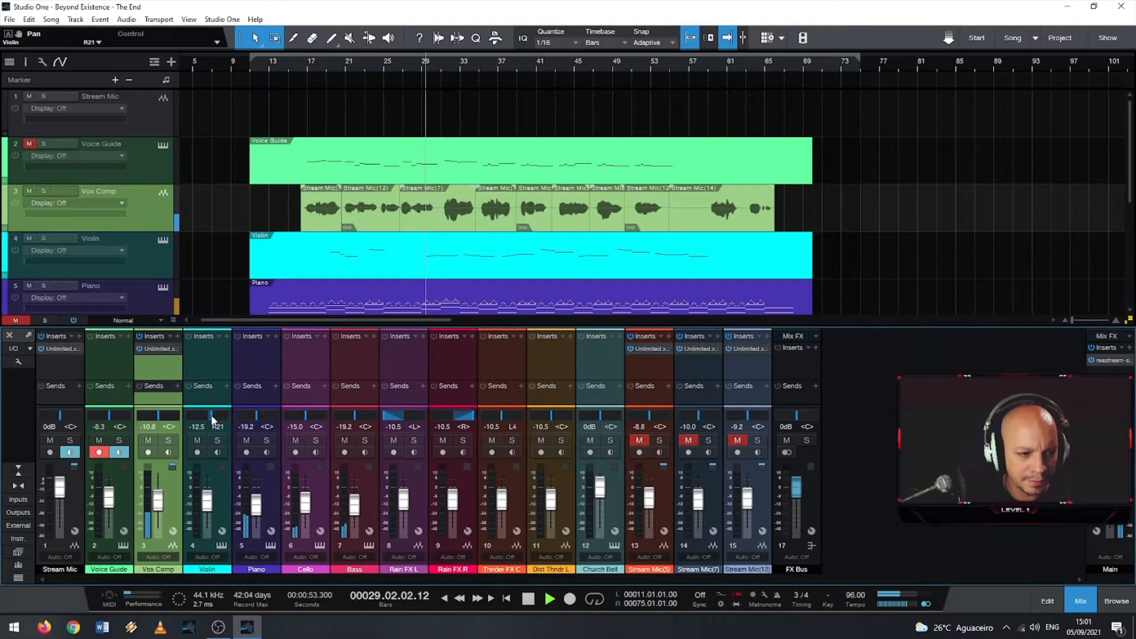
left_click_drag(208, 507, 207, 502)
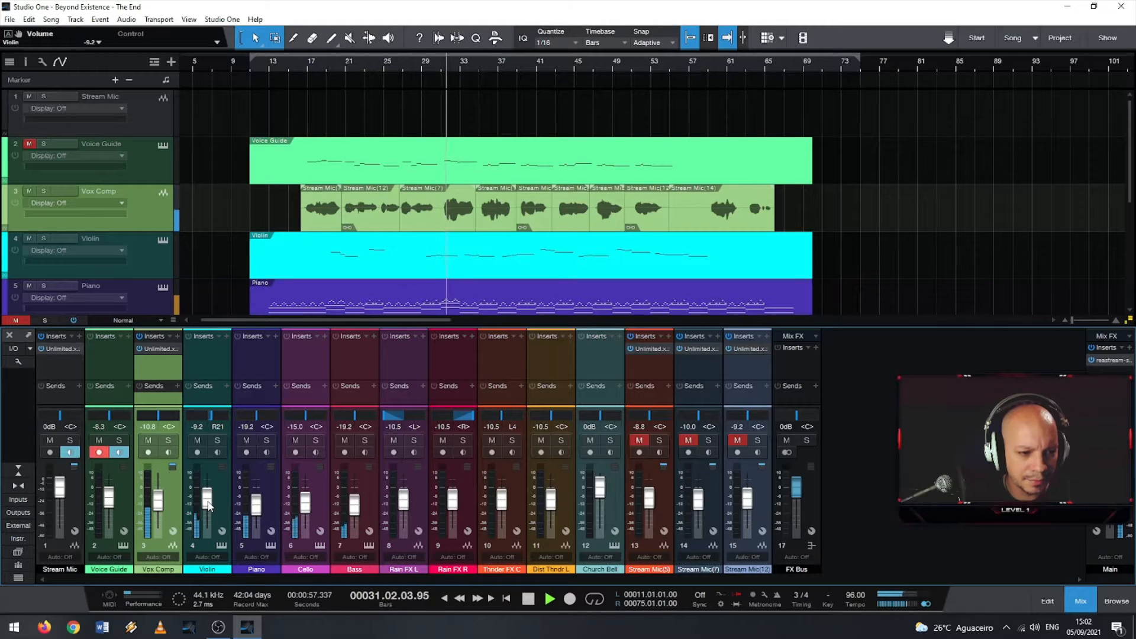
scroll(208, 501, "up", 3)
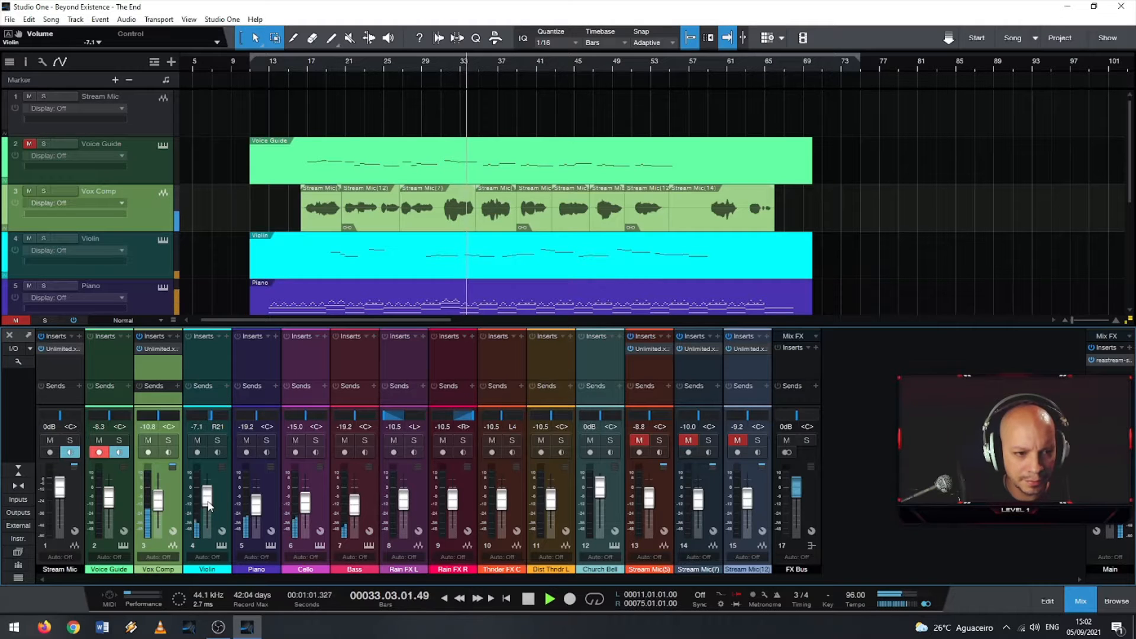
scroll(208, 503, "up", 1)
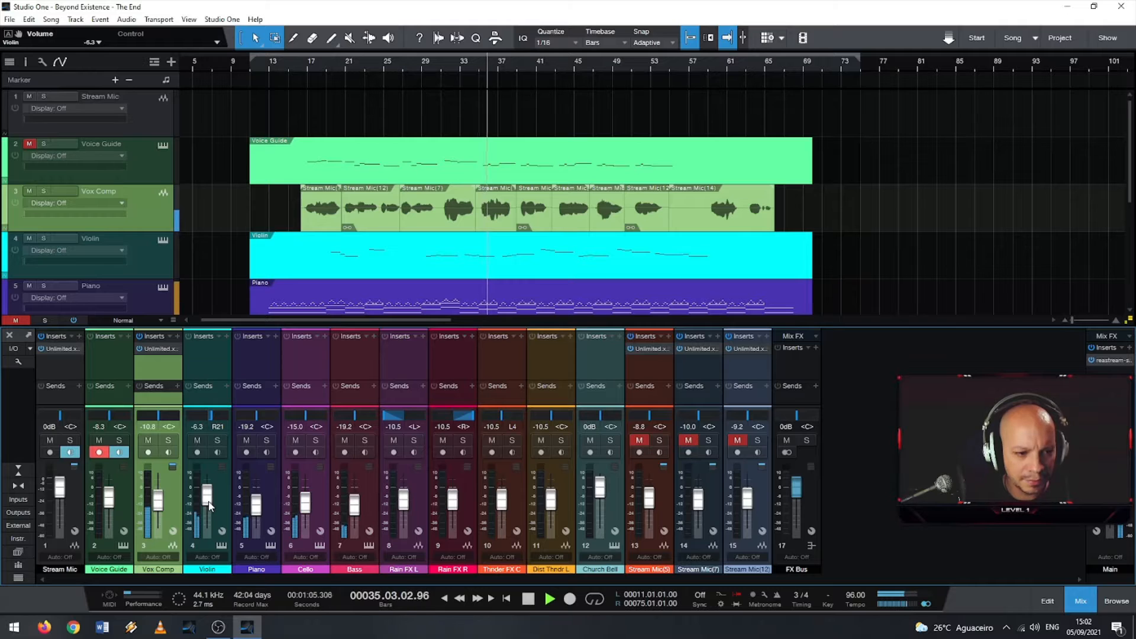
Step: Raise the mixer levels of Piano to -16.7 dB, Bass to -13.3 dB and Cello to -14.2 dB
scroll(256, 508, "up", 3)
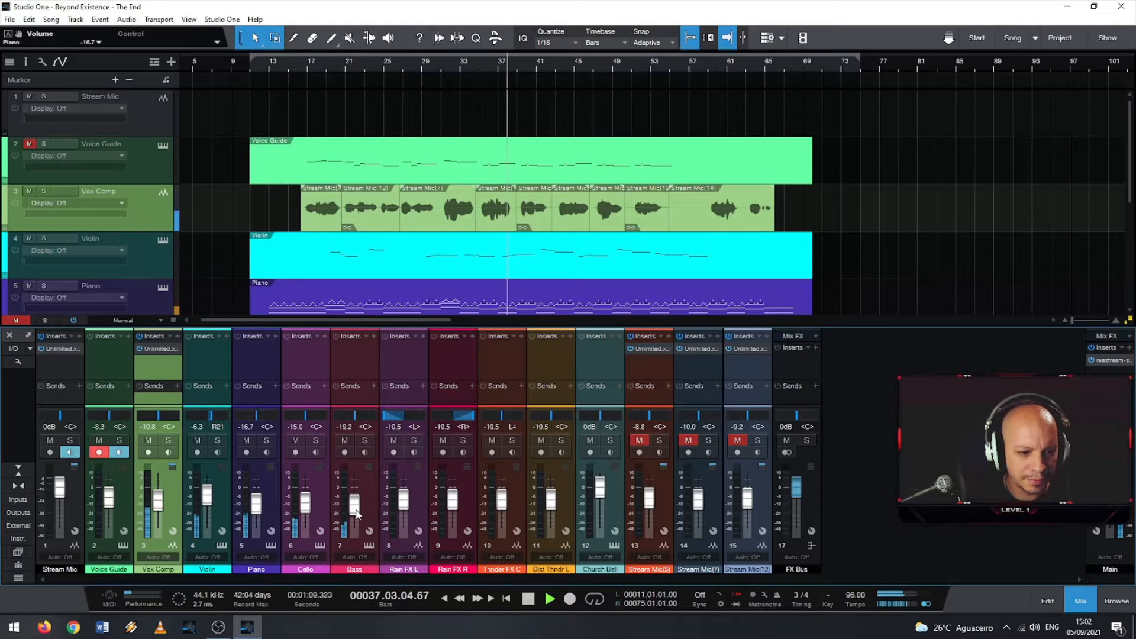
scroll(357, 514, "up", 5)
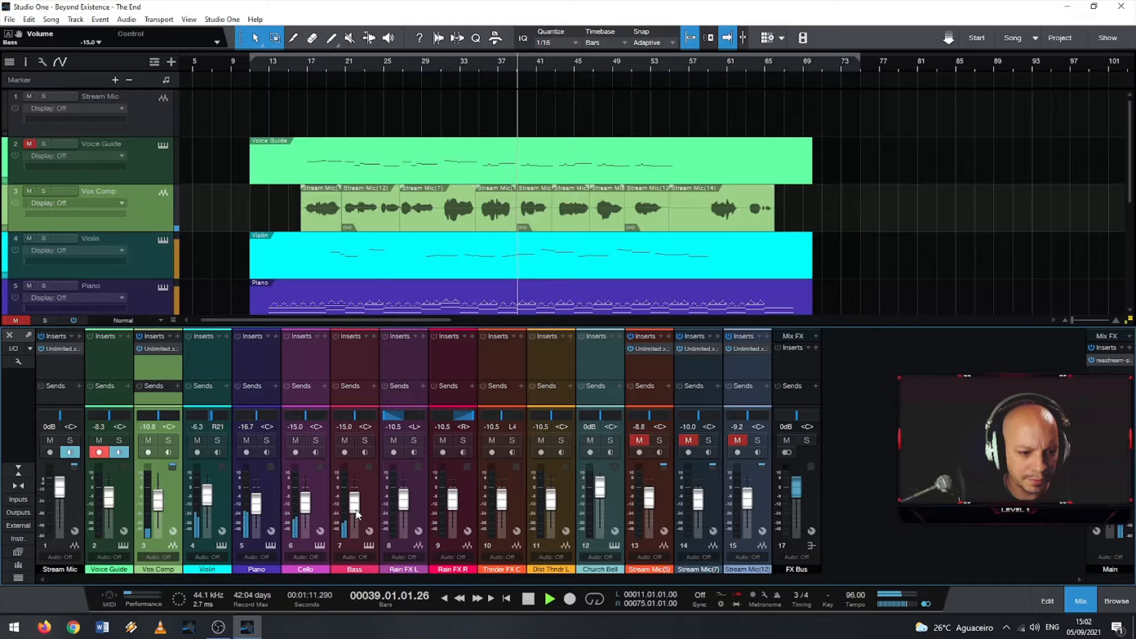
scroll(357, 513, "up", 1)
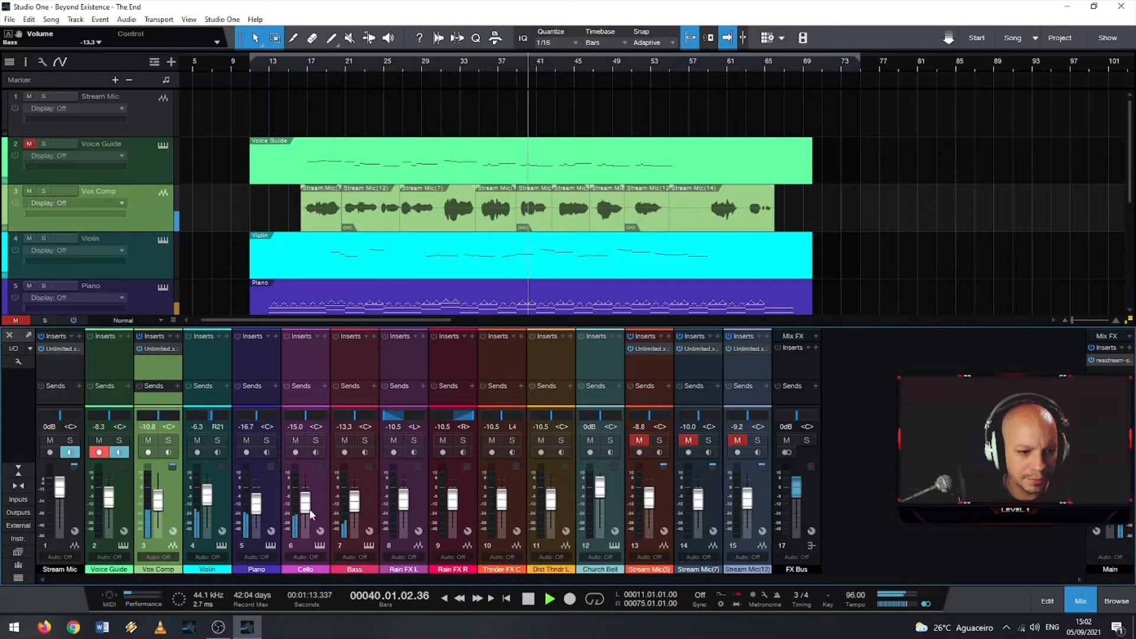
scroll(307, 511, "up", 1)
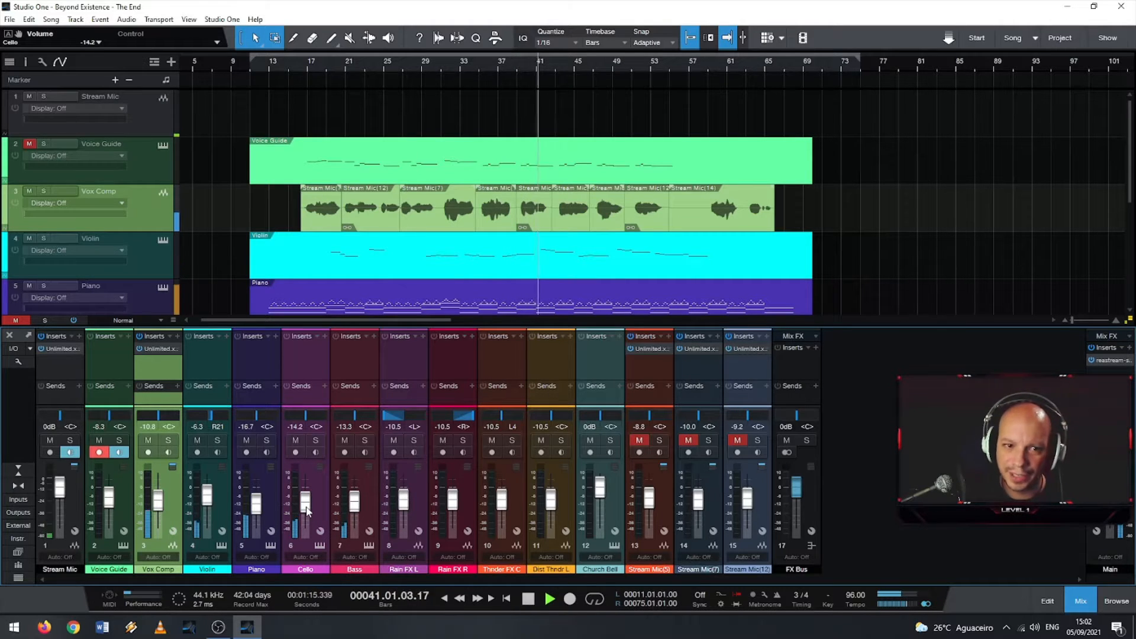
Step: Trim the start of the last Vox Comp event to about bar 63, keeping only its final phrase
left_click(541, 220)
left_click(569, 226)
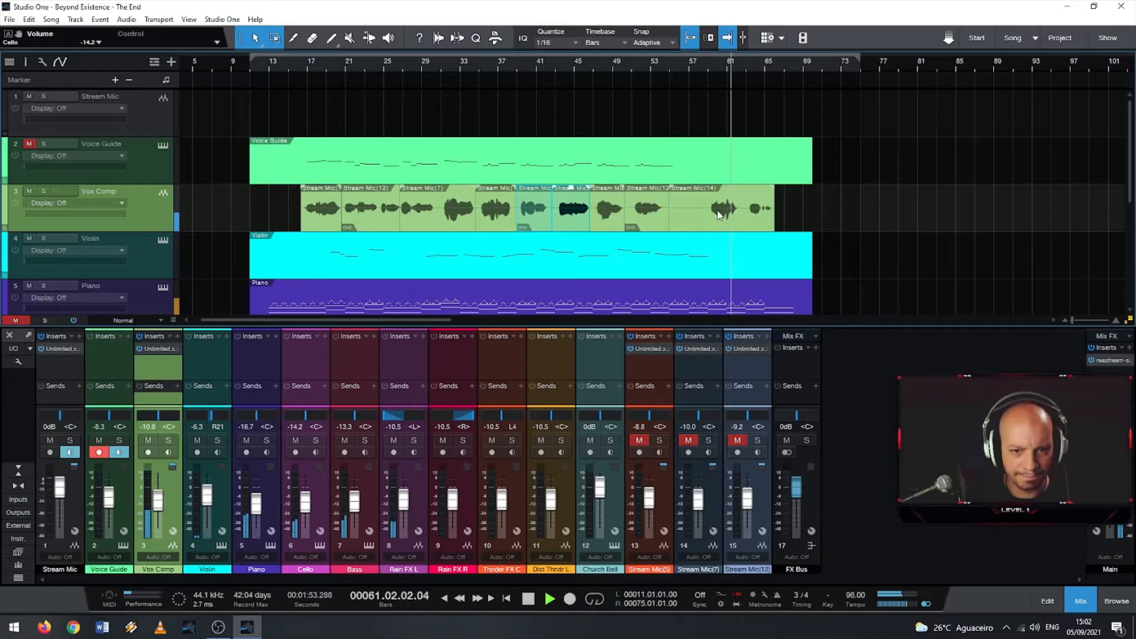
left_click_drag(670, 209, 745, 208)
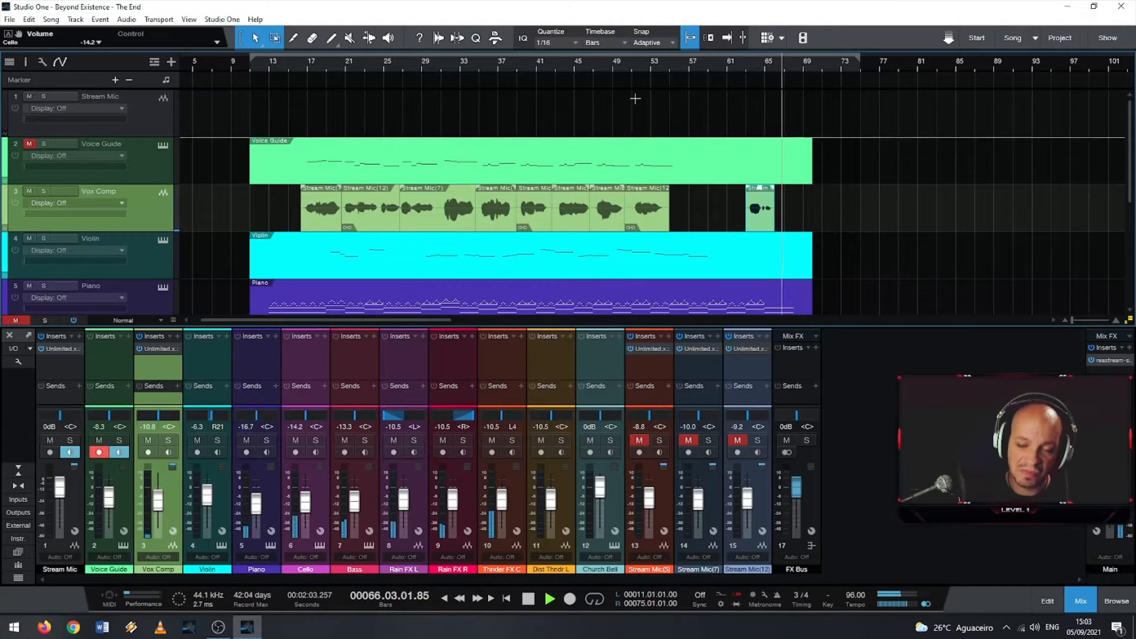
Step: Play the song's ending from about bar 50 to hear the shortened final vocal event, and stop playback
key("space")
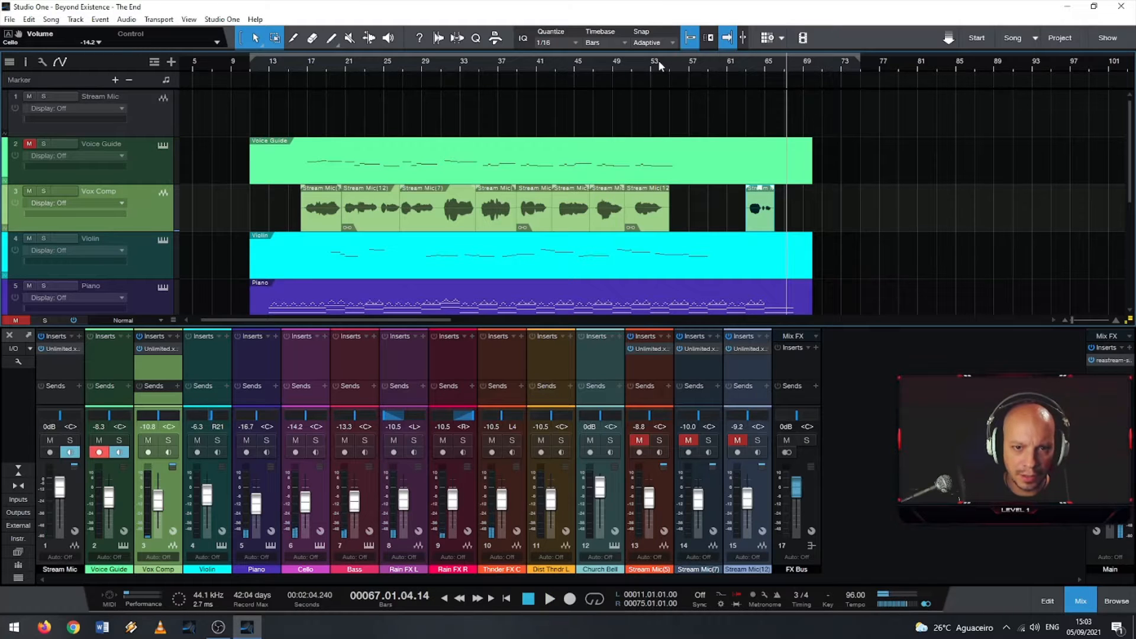
left_click(628, 59)
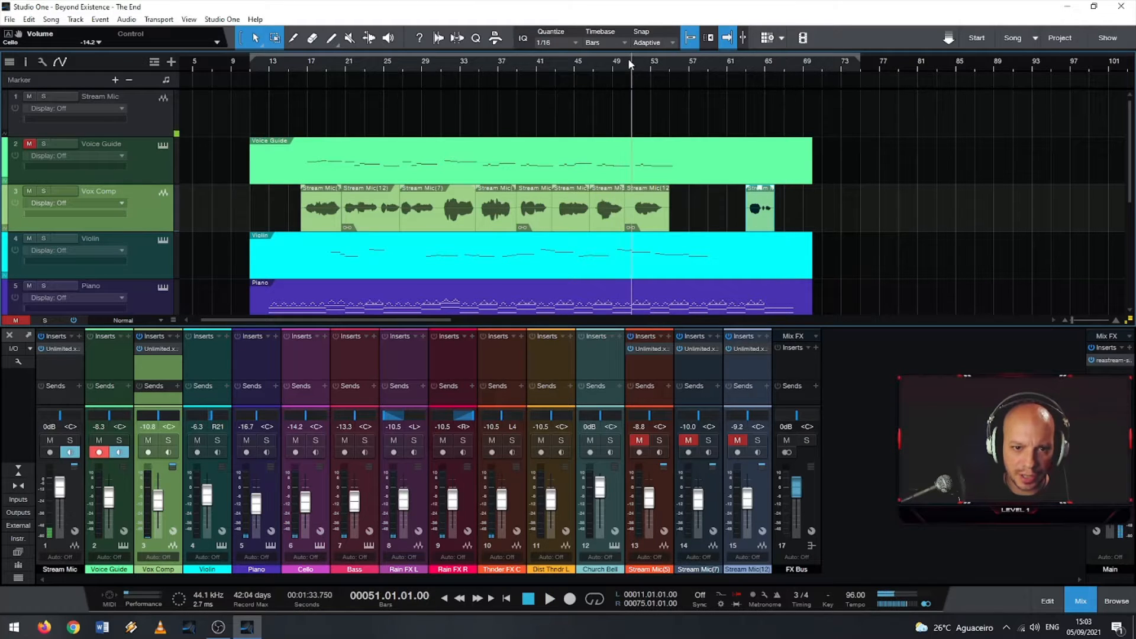
left_click(621, 58)
key("space")
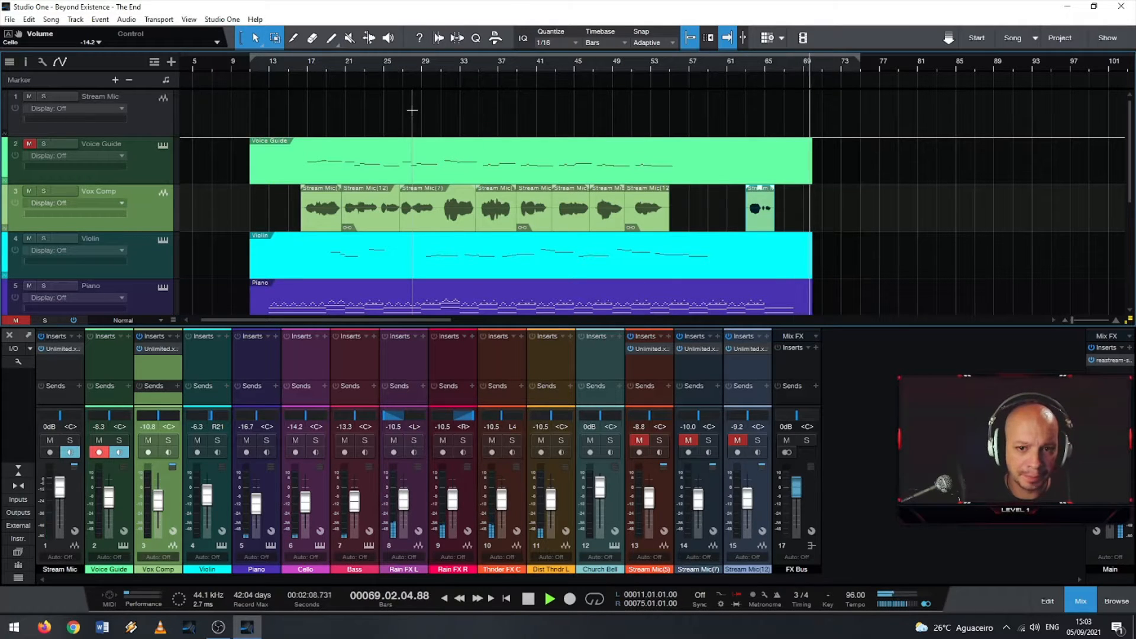
key("space")
Step: Expand the Vox Leftovers folder to examine the alternate vocal takes inside it, and collapse it again
scroll(412, 110, "down", 5)
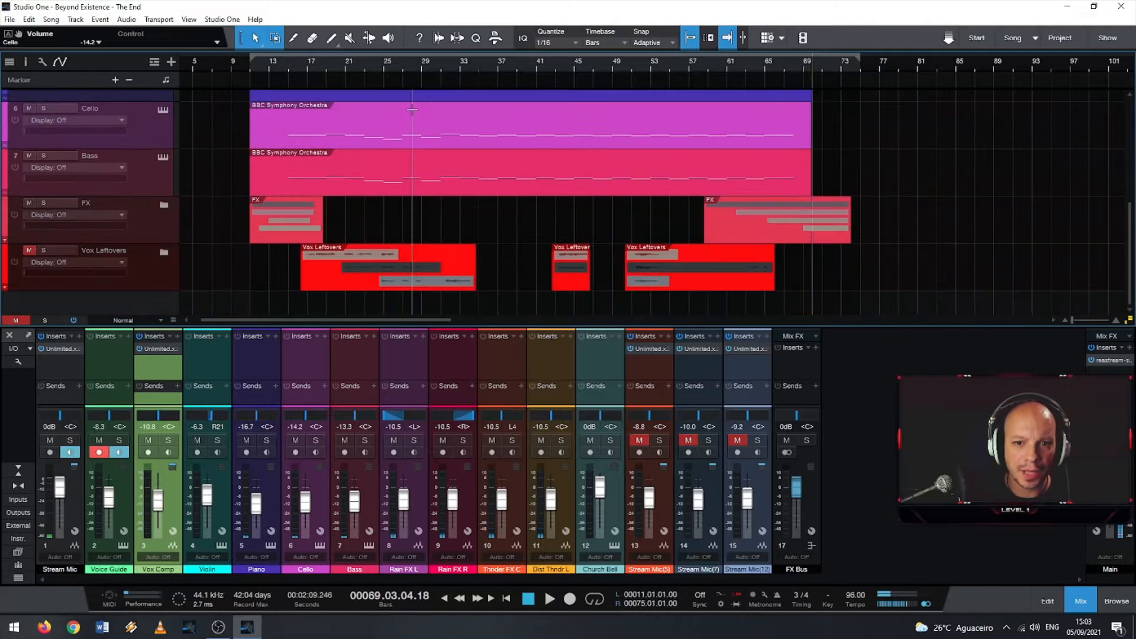
scroll(413, 109, "up", 2)
scroll(412, 110, "down", 2)
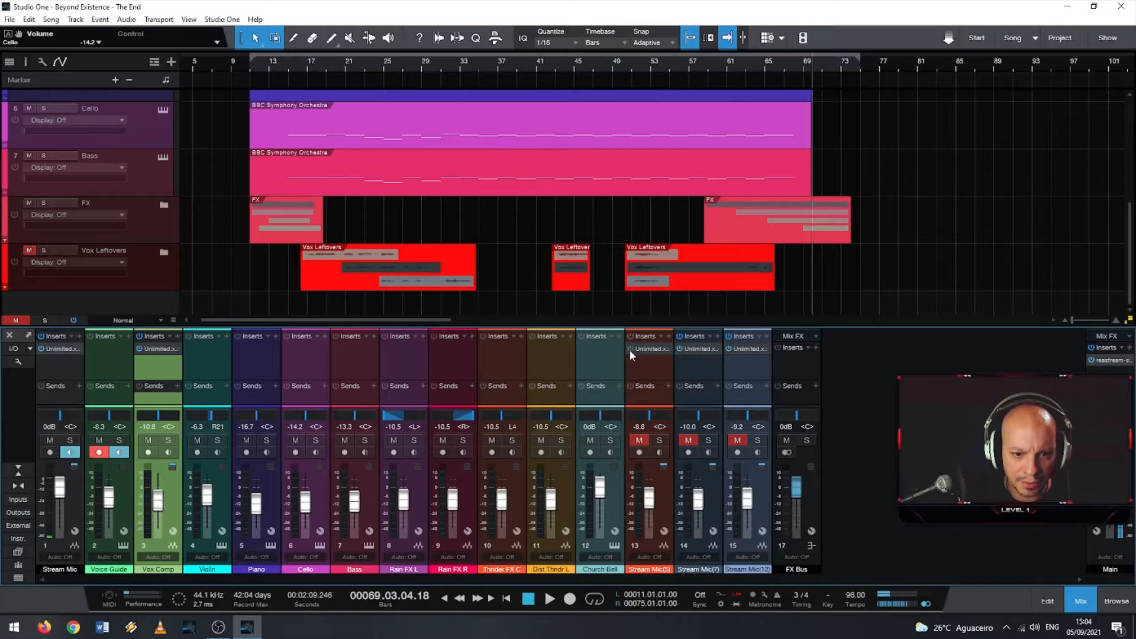
left_click(4, 287)
scroll(40, 260, "down", 2)
scroll(40, 259, "down", 1)
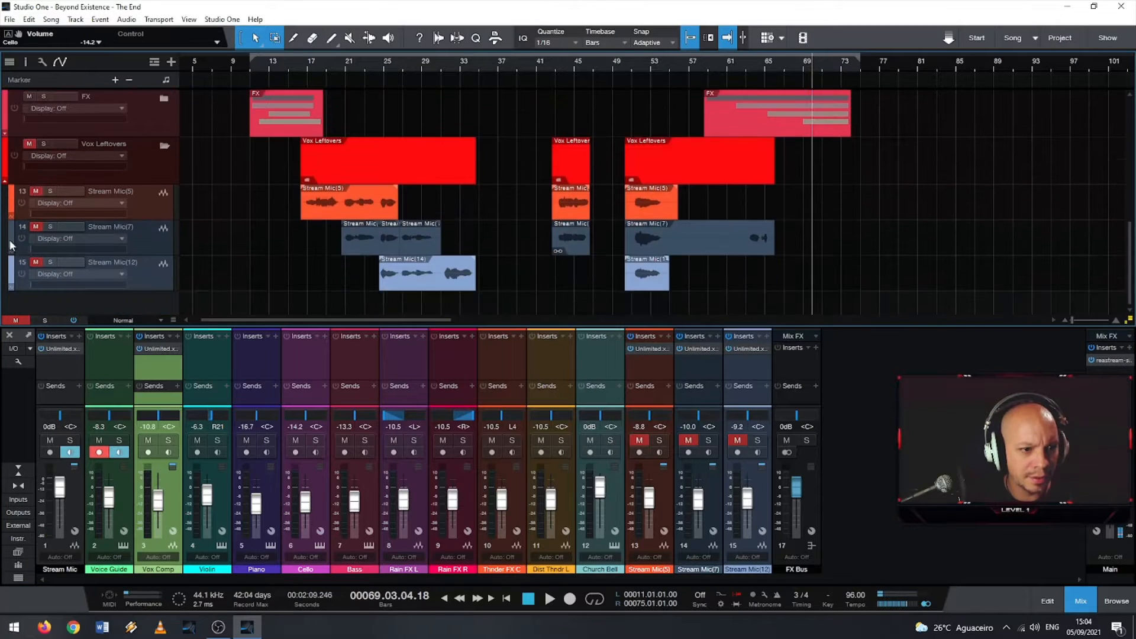
left_click(3, 181)
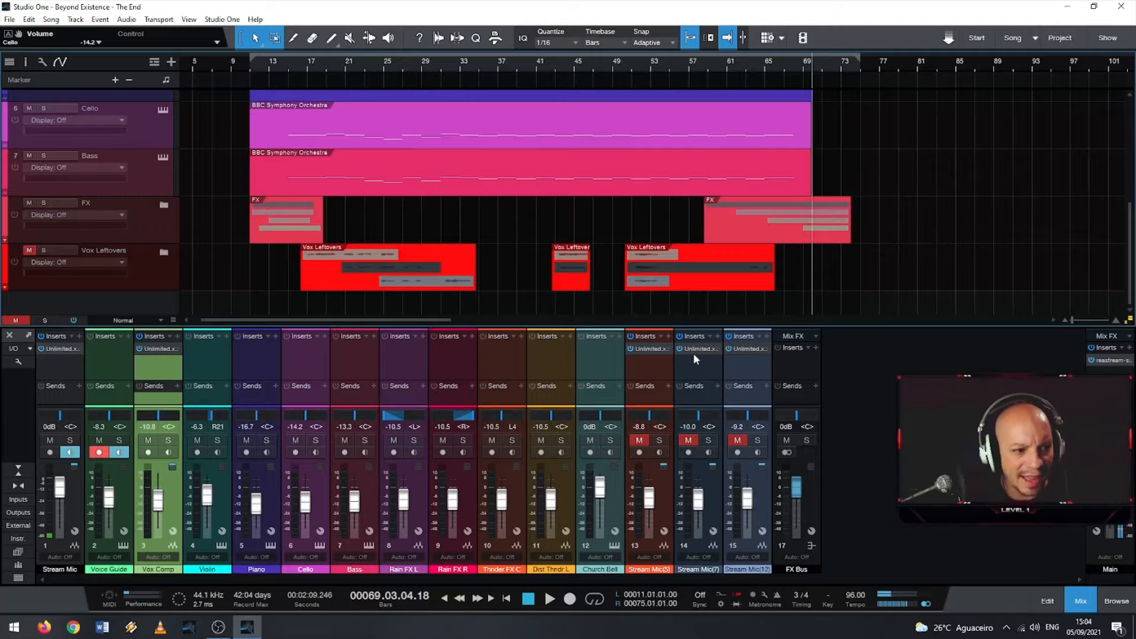
Step: Disarm recording on the Voice Guide channel and solo the Vox Comp and Stream Mic tracks
left_click(100, 453)
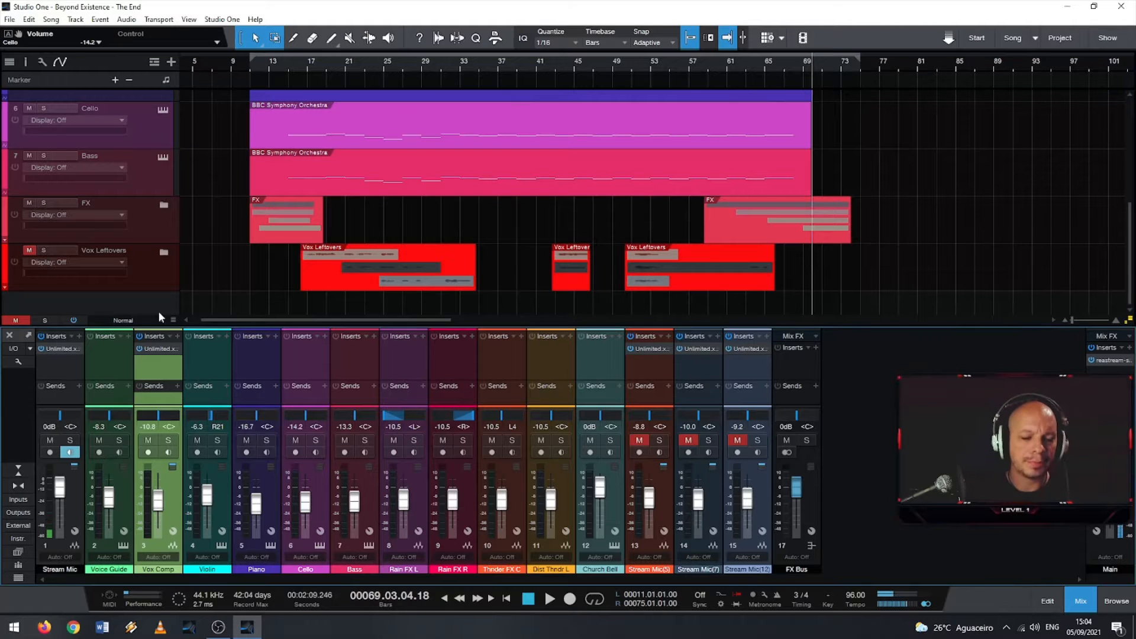
scroll(125, 306, "up", 5)
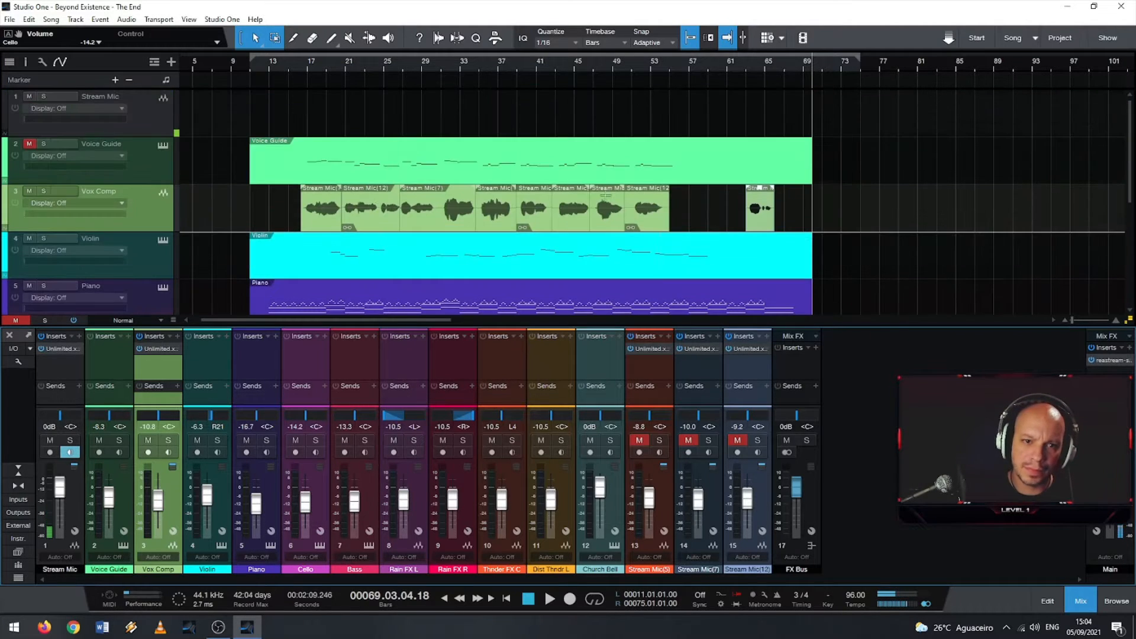
left_click(607, 219)
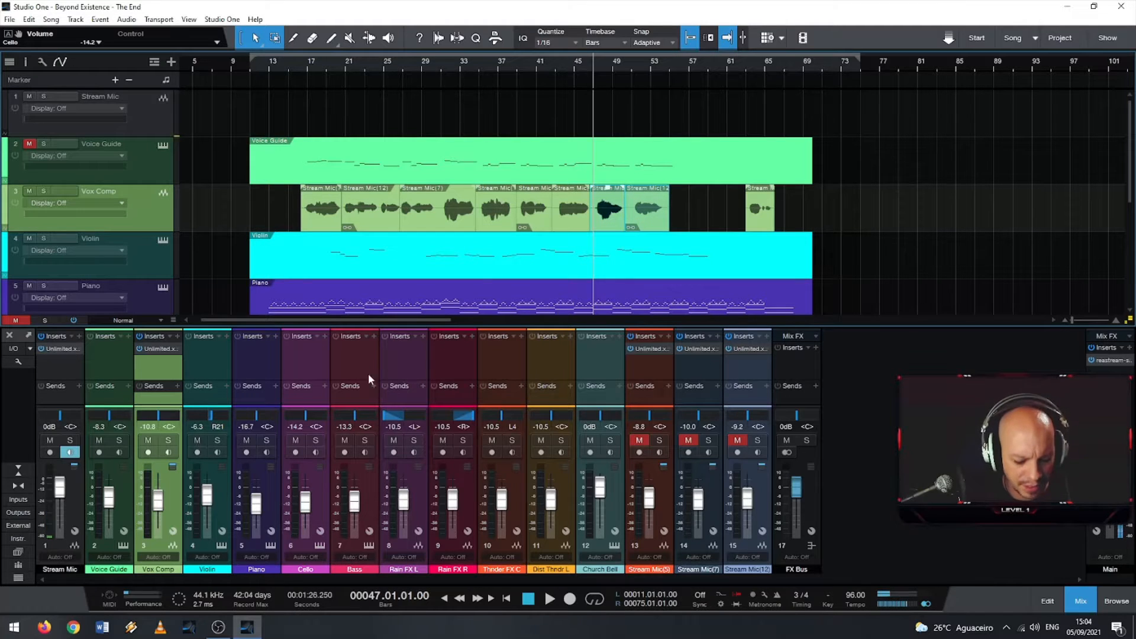
left_click(44, 190)
left_click(44, 96)
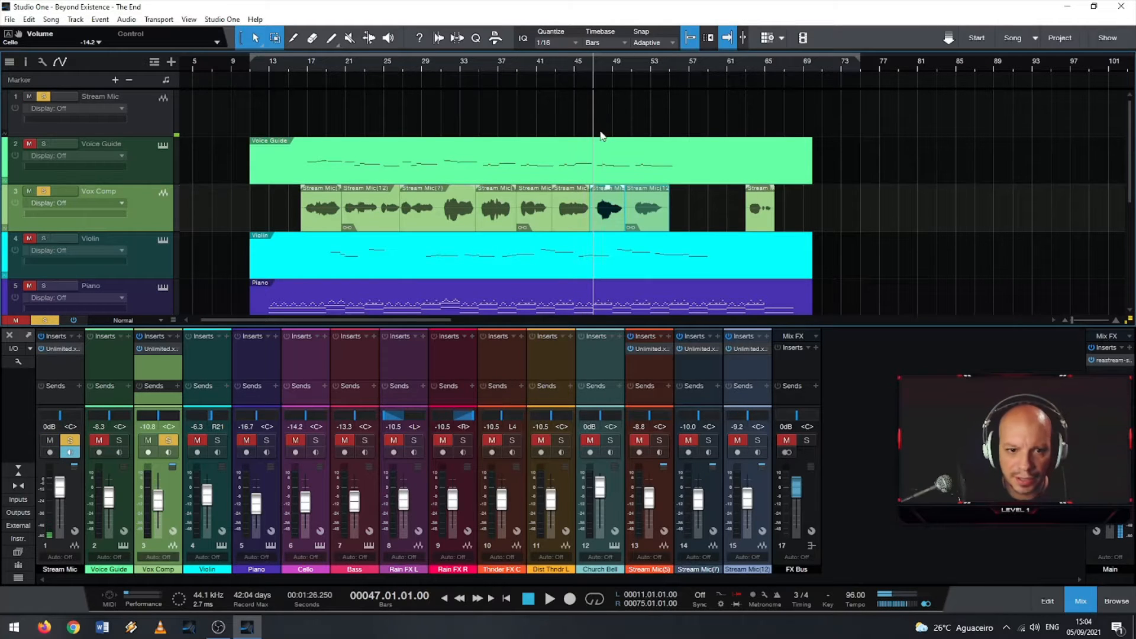
Step: Listen to the soloed vocal comp from bar 47, from about bar 39 and from about bar 34
key("space")
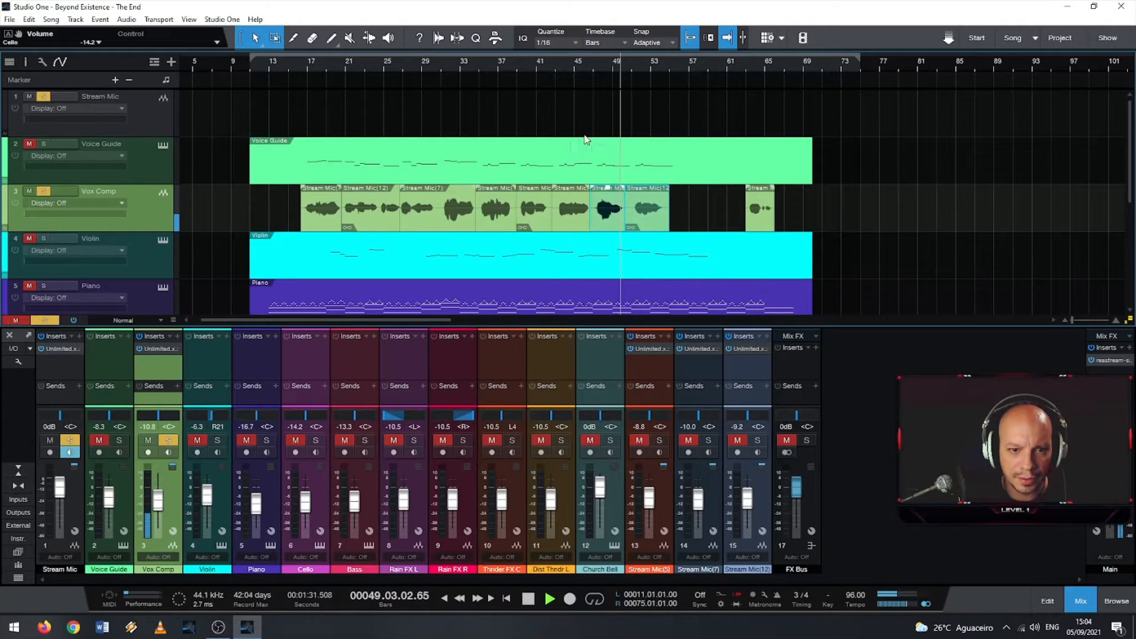
key("space")
left_click(532, 219)
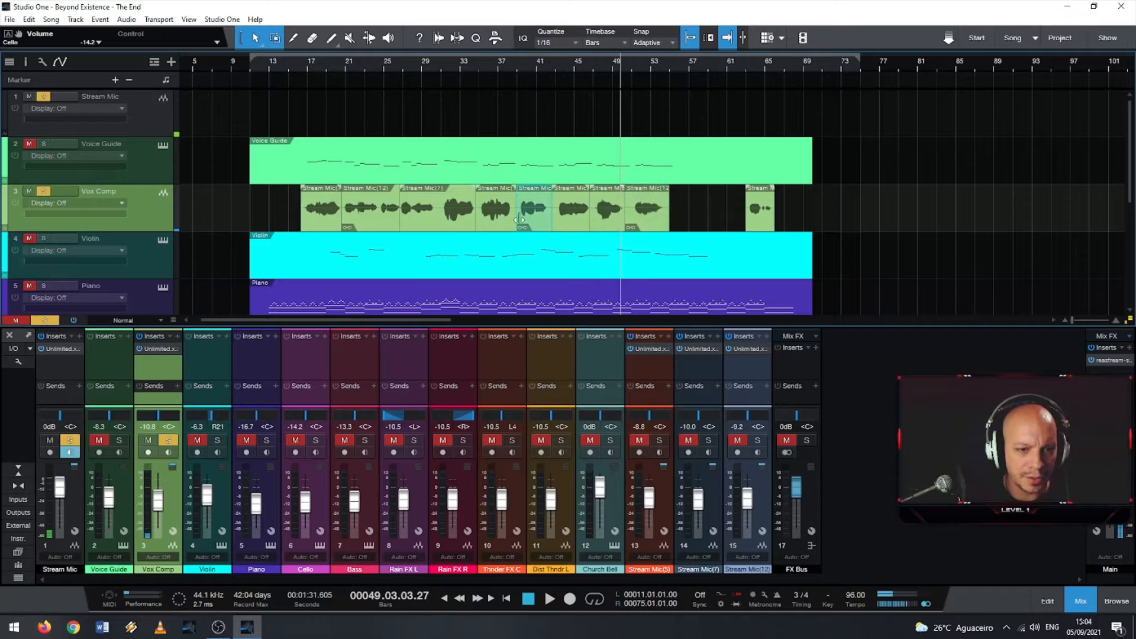
left_click(518, 62)
key("space")
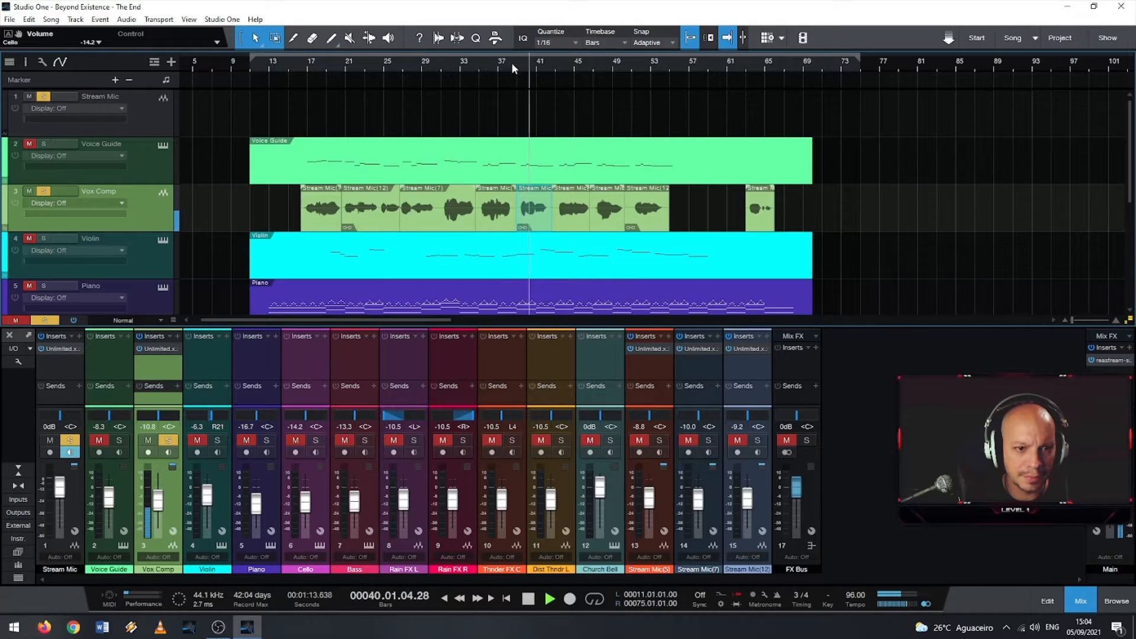
left_click(468, 62)
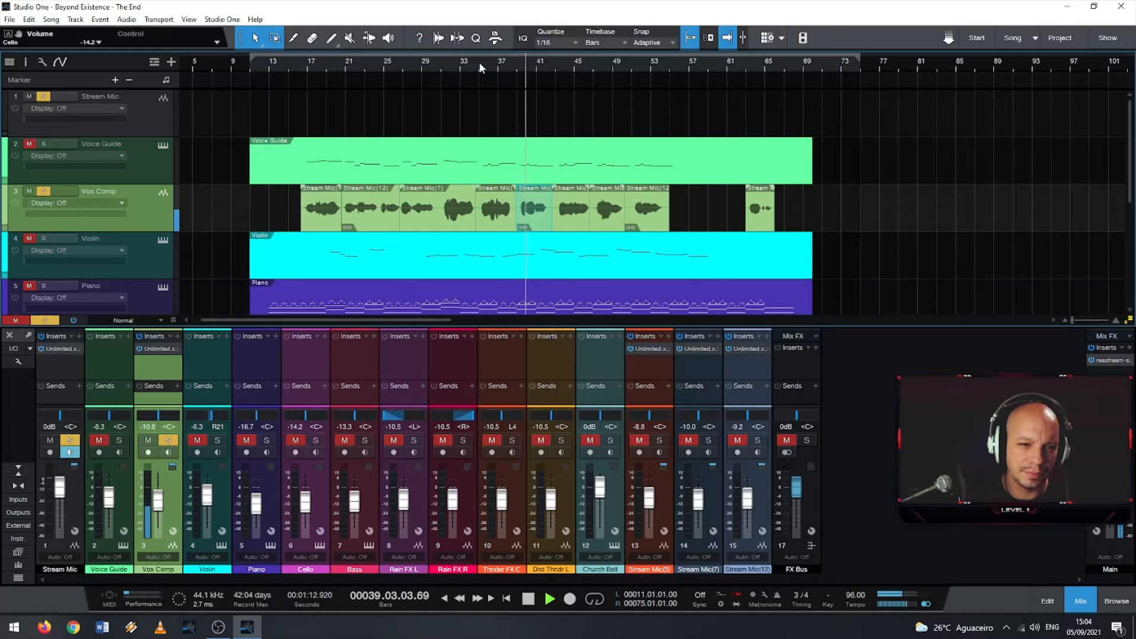
Step: Stop playback and colour the two Vox Comp events between about bars 39 and 47 yellow
left_click(568, 221)
key("space")
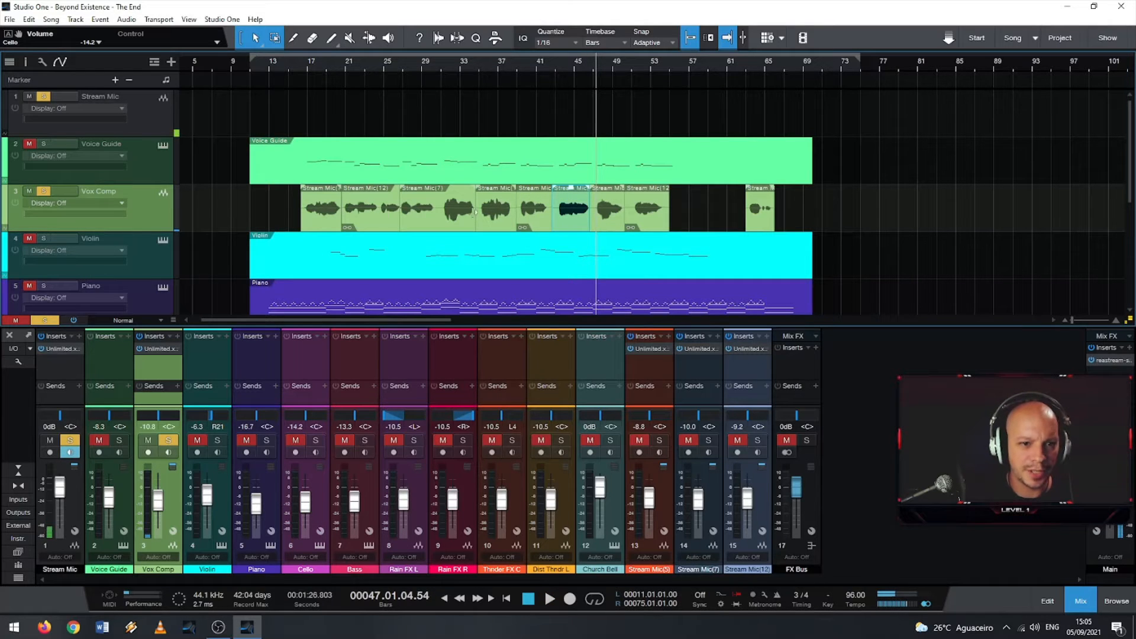
left_click(531, 220)
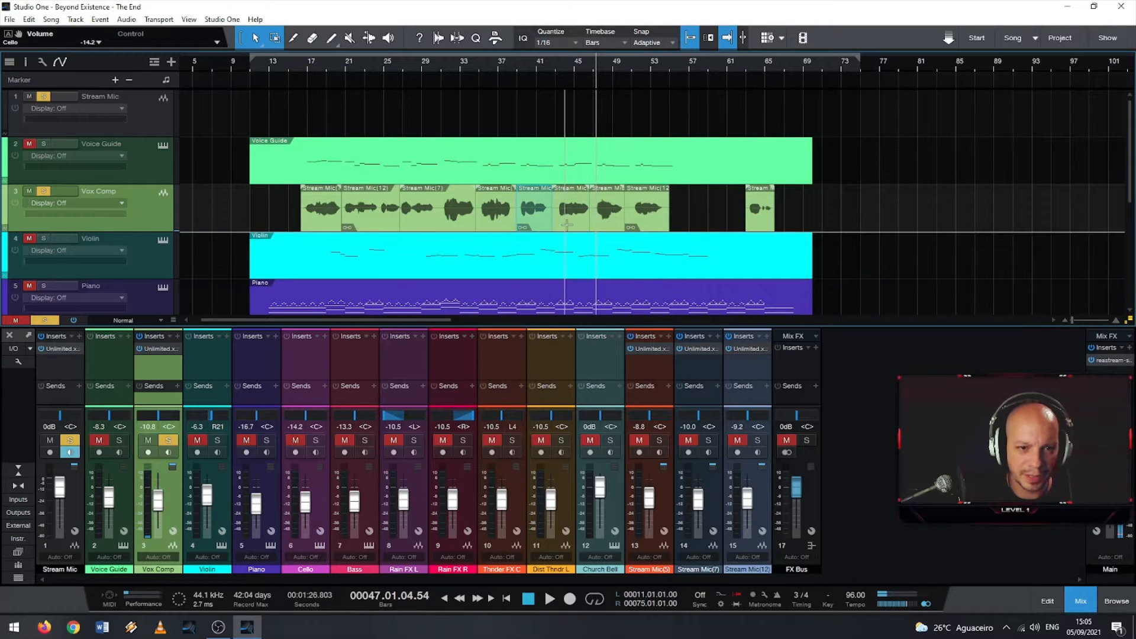
right_click(554, 224)
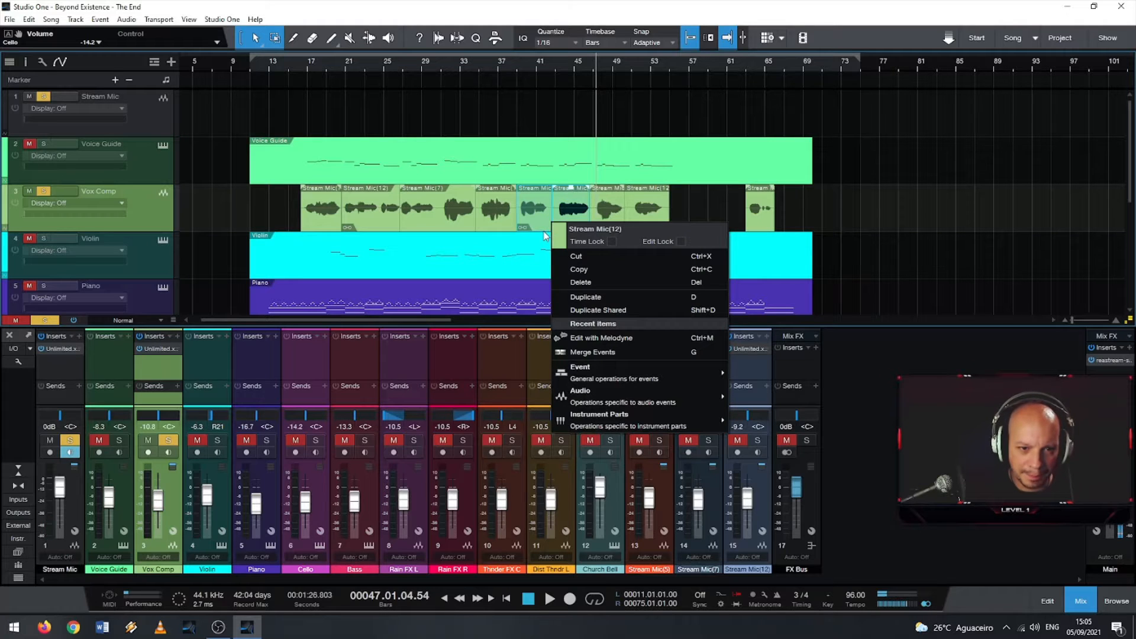
left_click(555, 234)
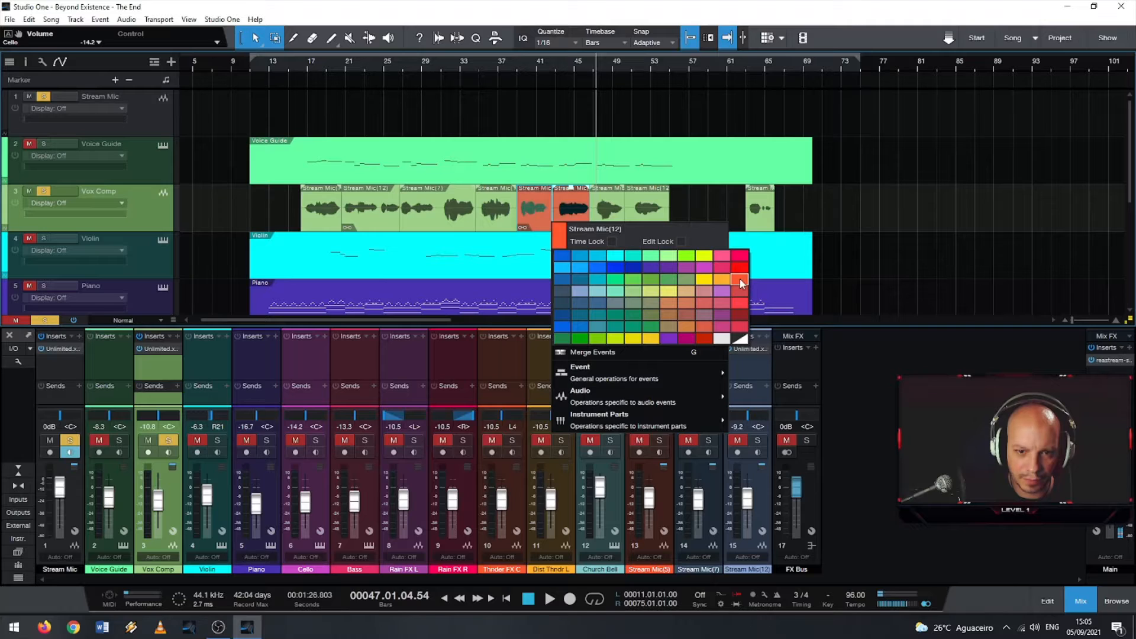
left_click(704, 279)
left_click(827, 227)
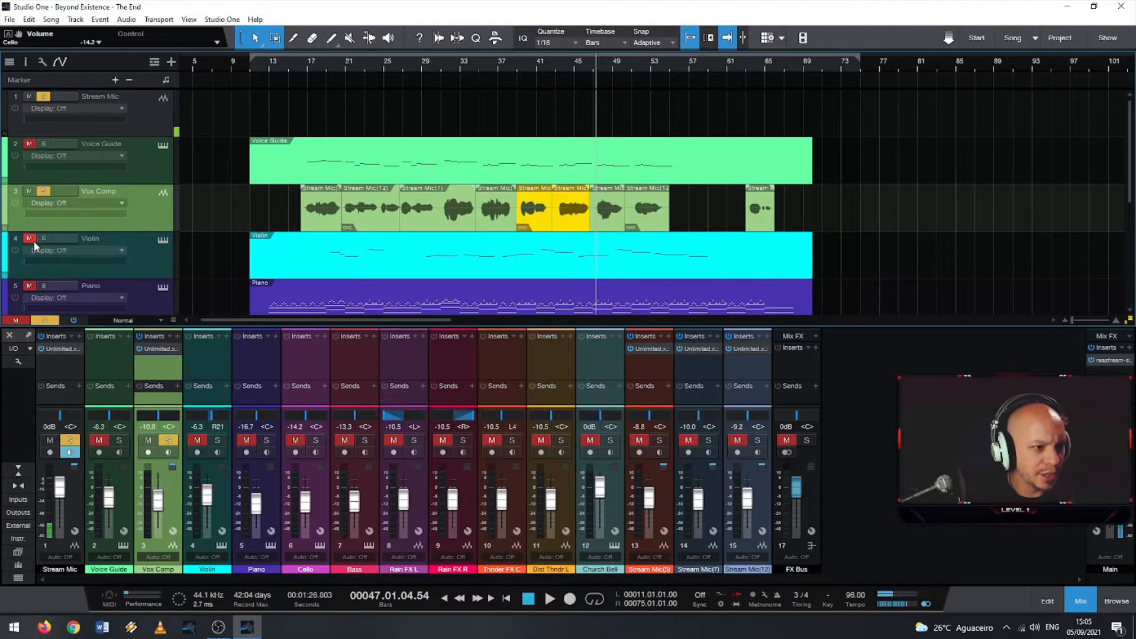
Step: Solo the Violin, Piano, Cello and Bass tracks and the FX folder alongside the vocal comp
scroll(211, 220, "down", 4)
scroll(211, 219, "down", 1)
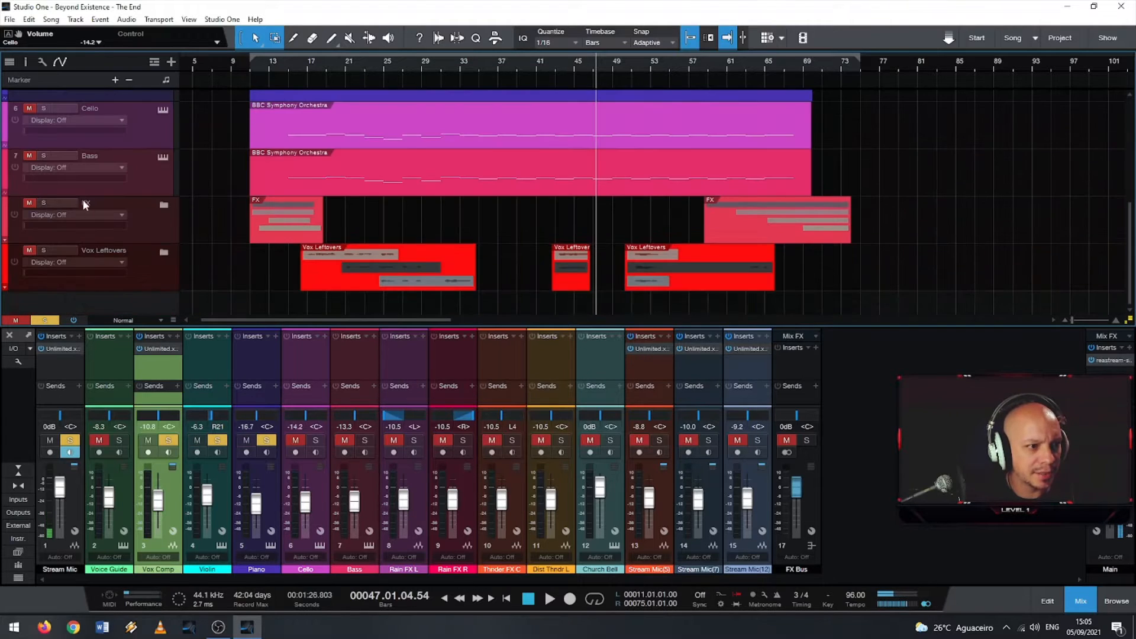
left_click(43, 155)
left_click(43, 108)
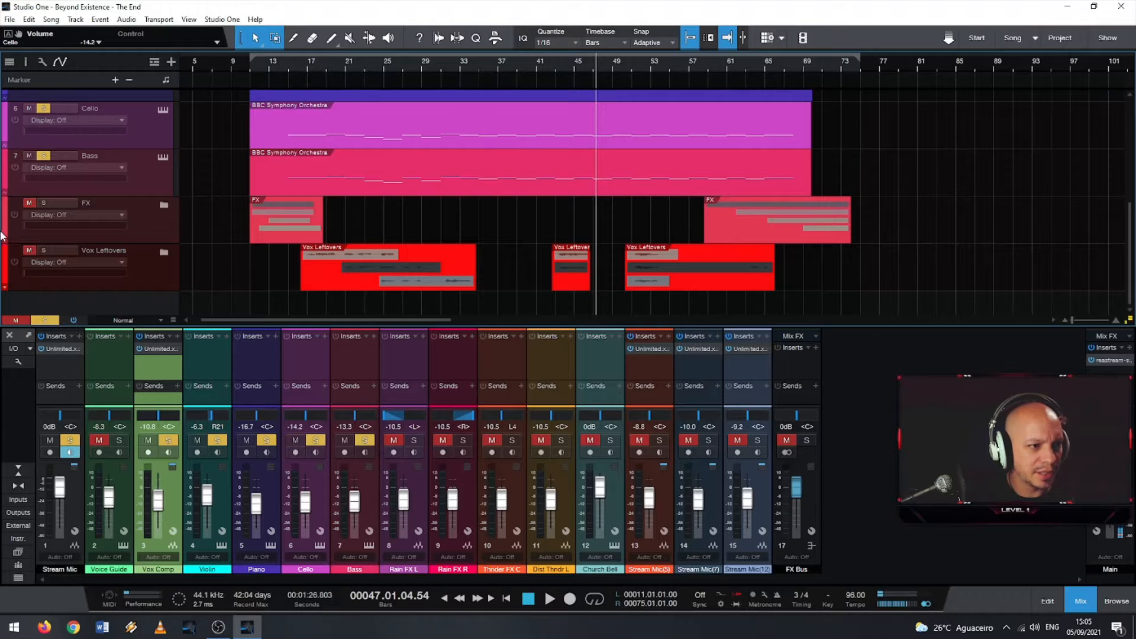
left_click(43, 202)
scroll(98, 204, "up", 5)
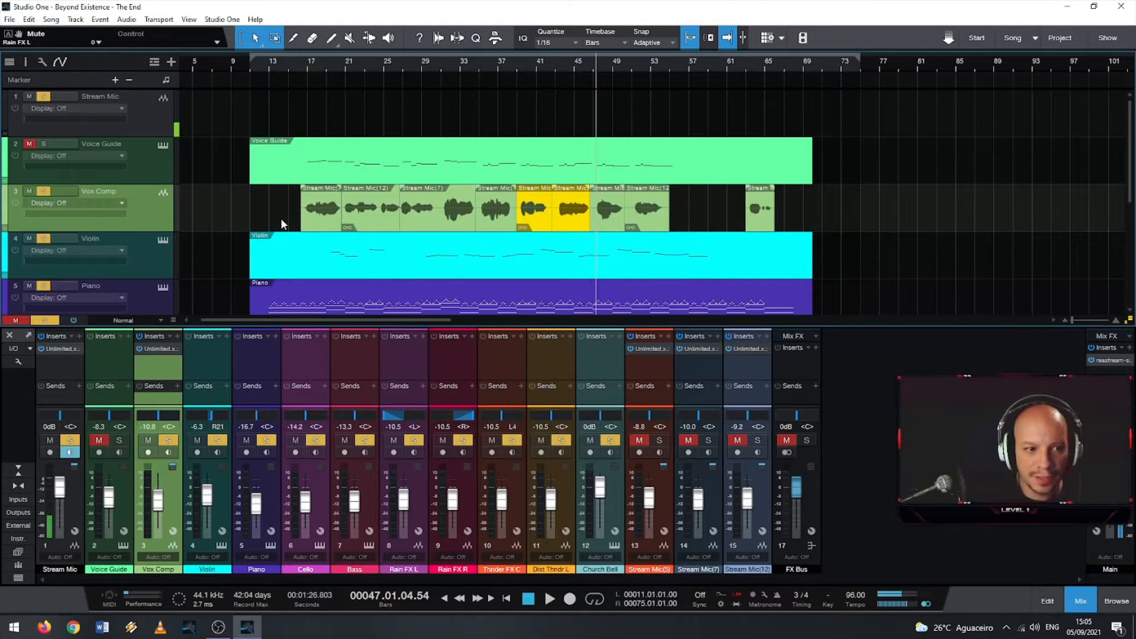
left_click_drag(288, 219, 492, 229)
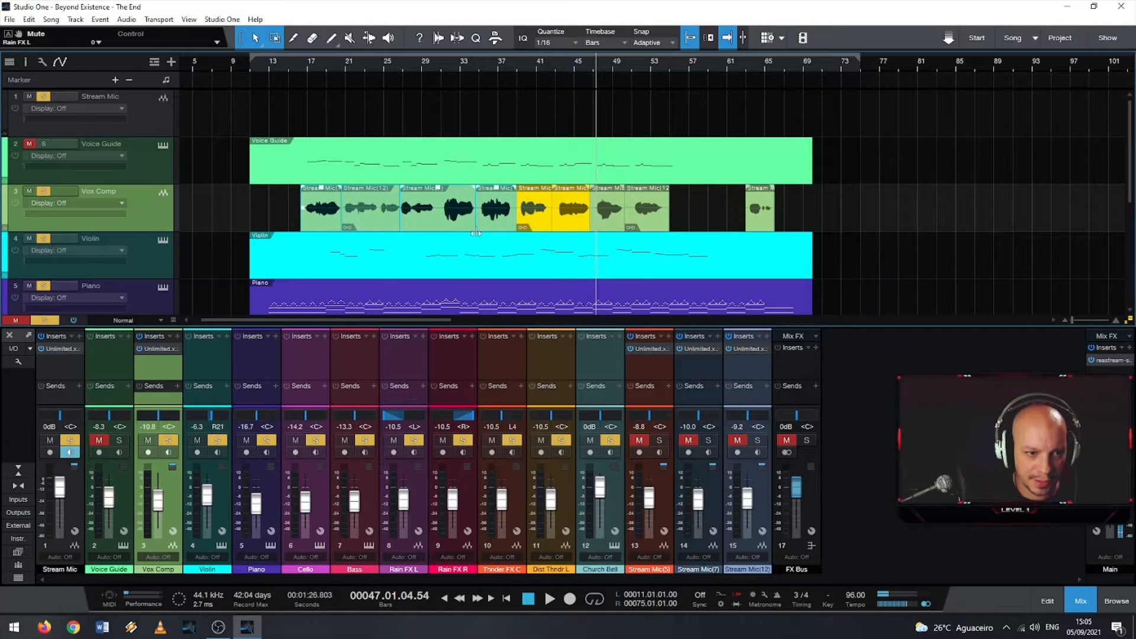
right_click(452, 227)
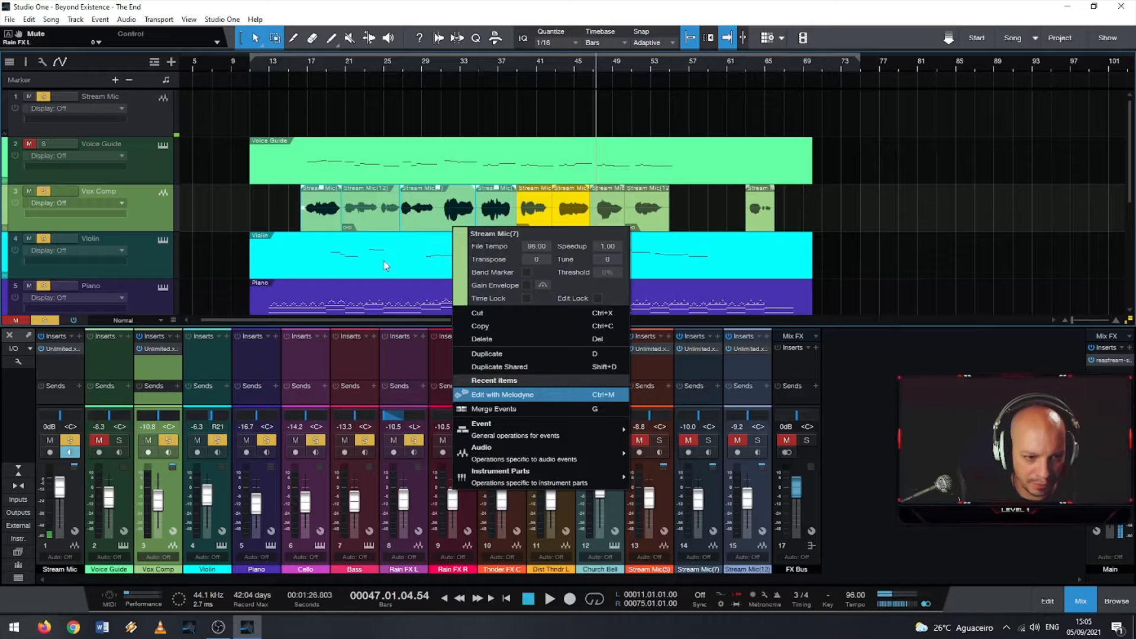
left_click(275, 218)
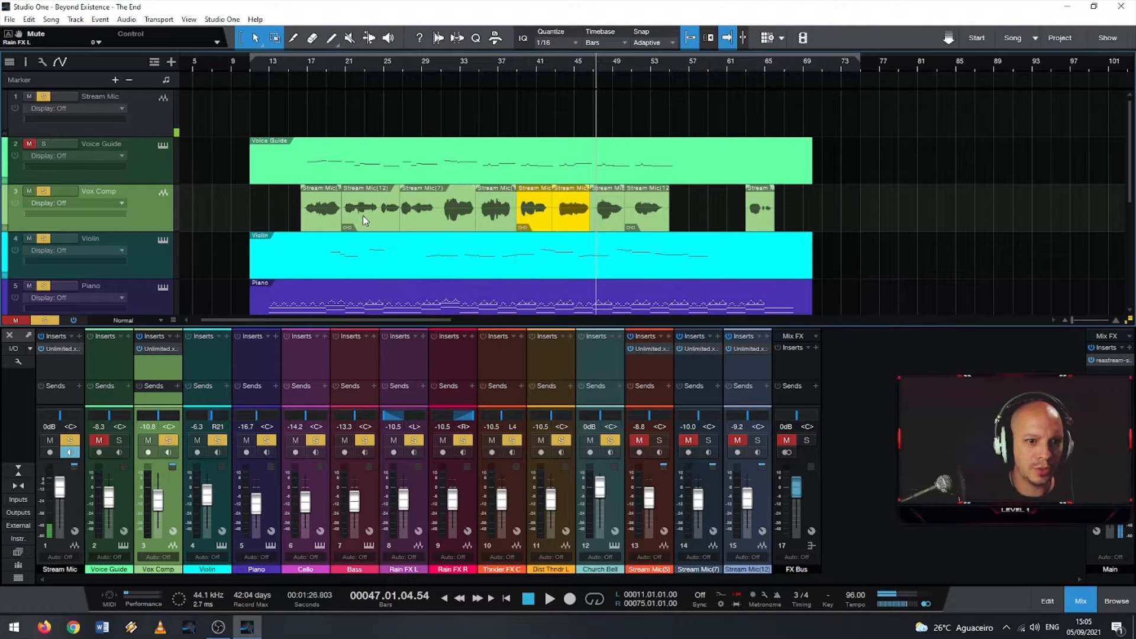
Step: Turn off solo on the Violin and Piano tracks
scroll(406, 207, "up", 2)
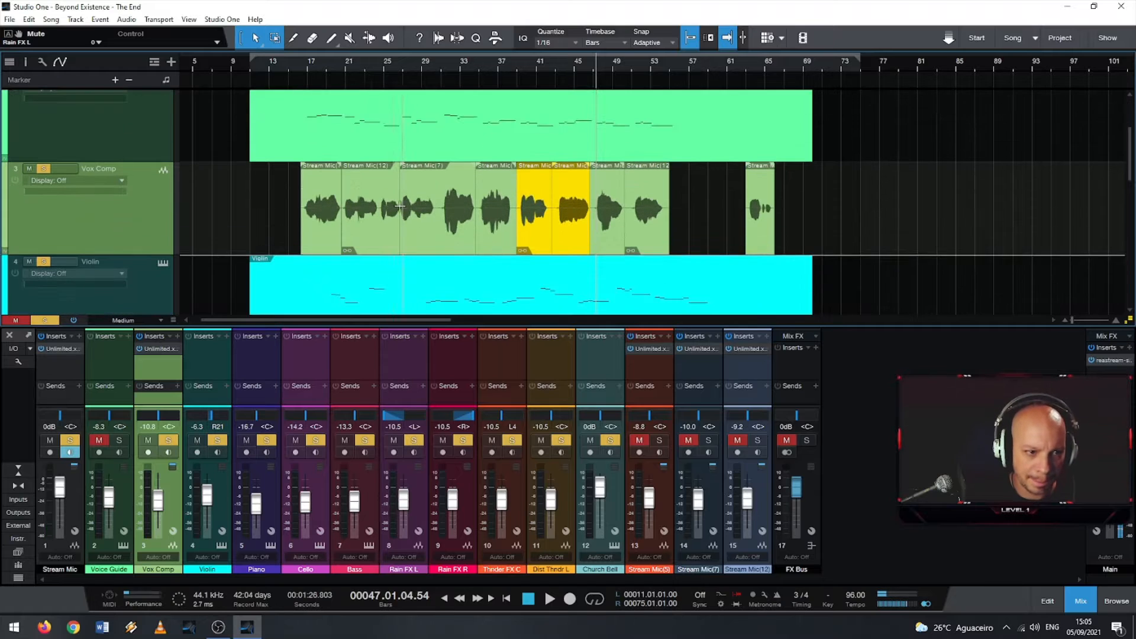
scroll(343, 209, "up", 4)
scroll(343, 210, "down", 4)
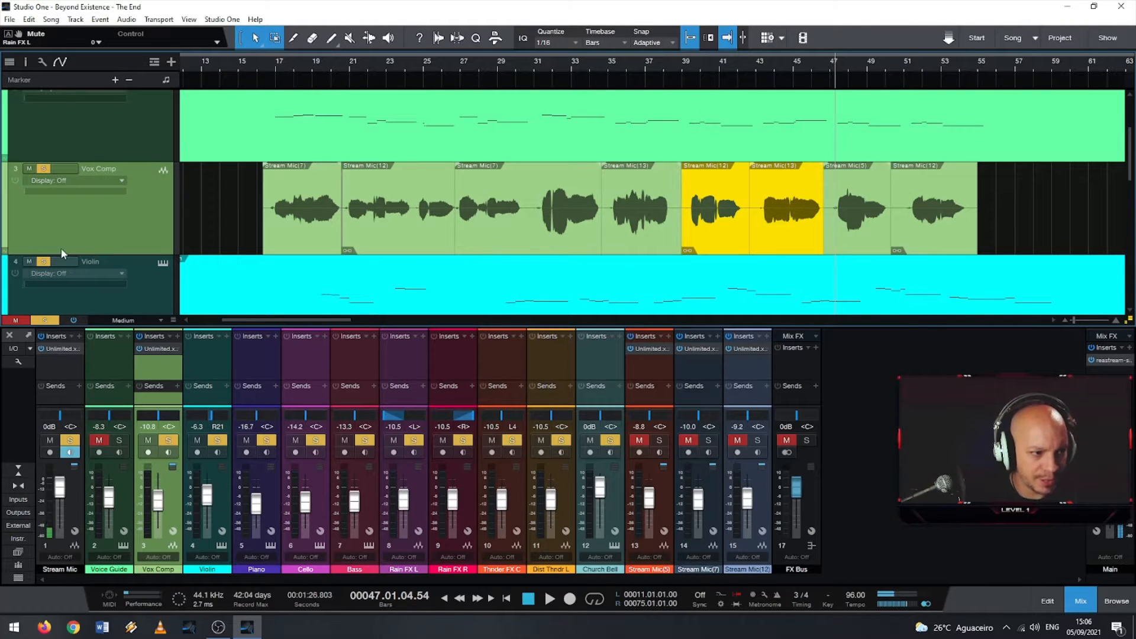
left_click(43, 261)
scroll(70, 258, "down", 3)
left_click(46, 284)
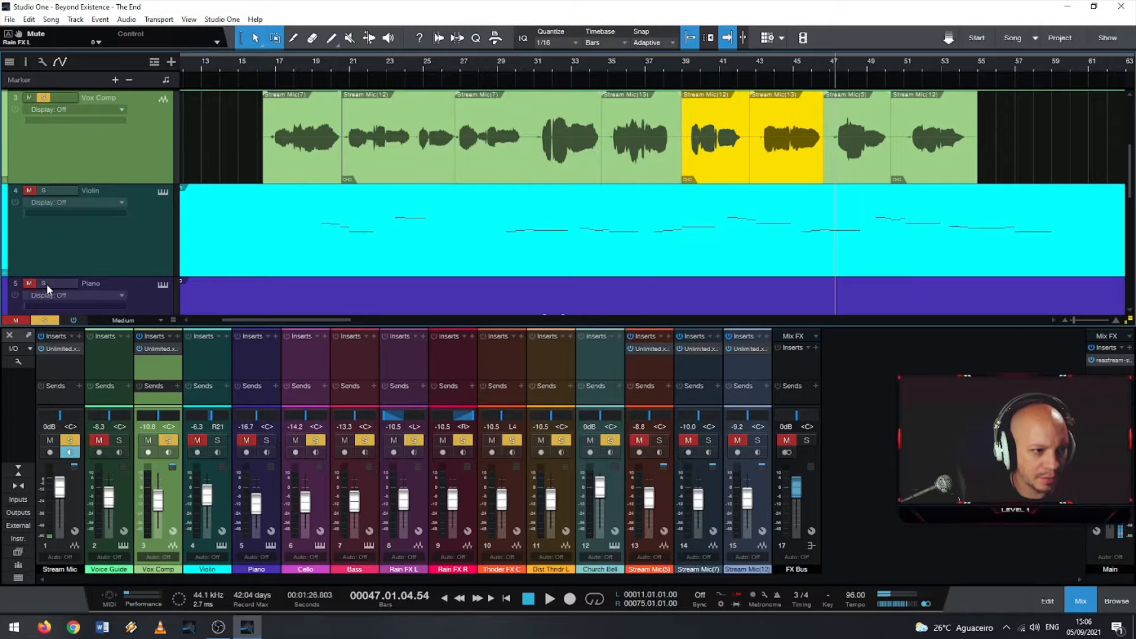
Step: Turn off solo on the Cello, Bass, rain, thunder and Church Bell channels, leaving only Stream Mic and Vox Comp soloed
scroll(94, 232, "down", 5)
left_click(64, 263)
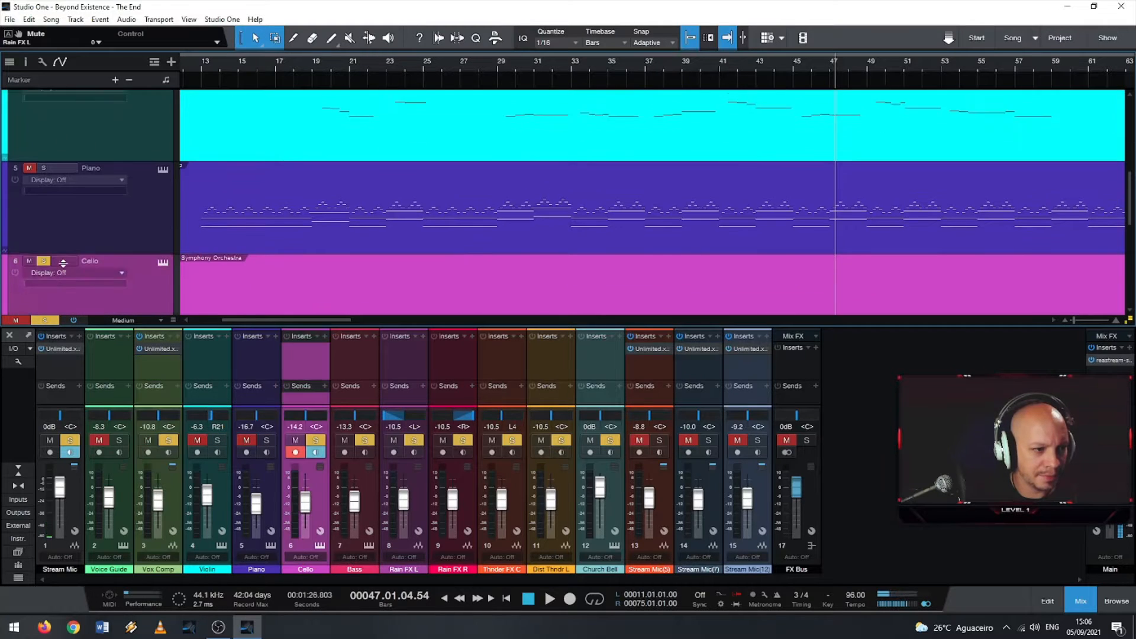
scroll(95, 289, "down", 1)
left_click(311, 443)
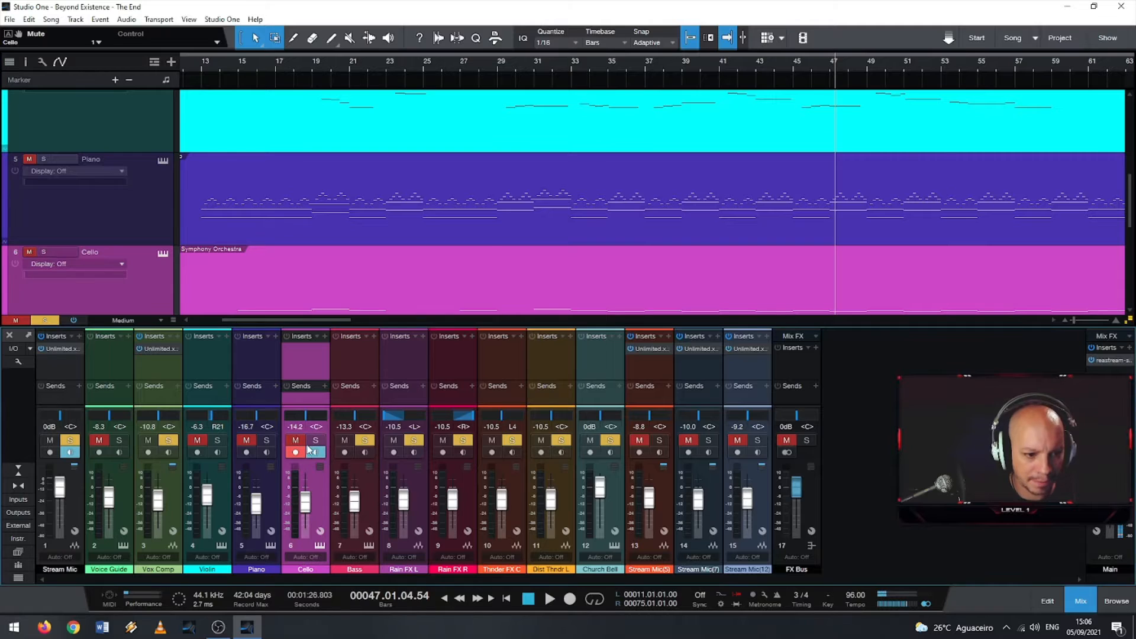
left_click(364, 440)
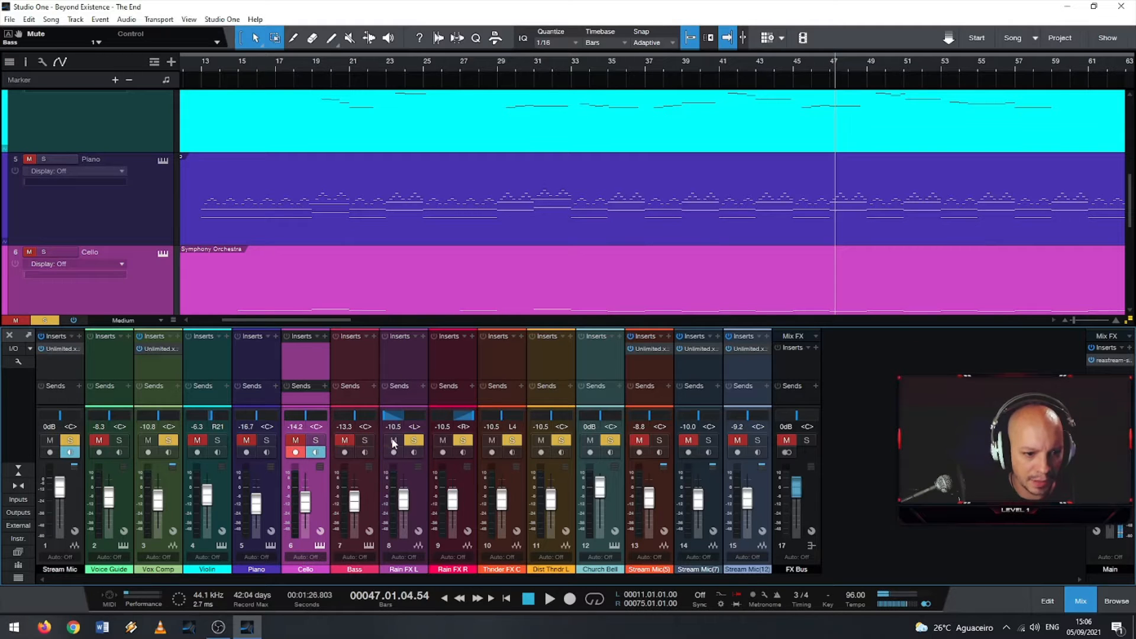
left_click(414, 440)
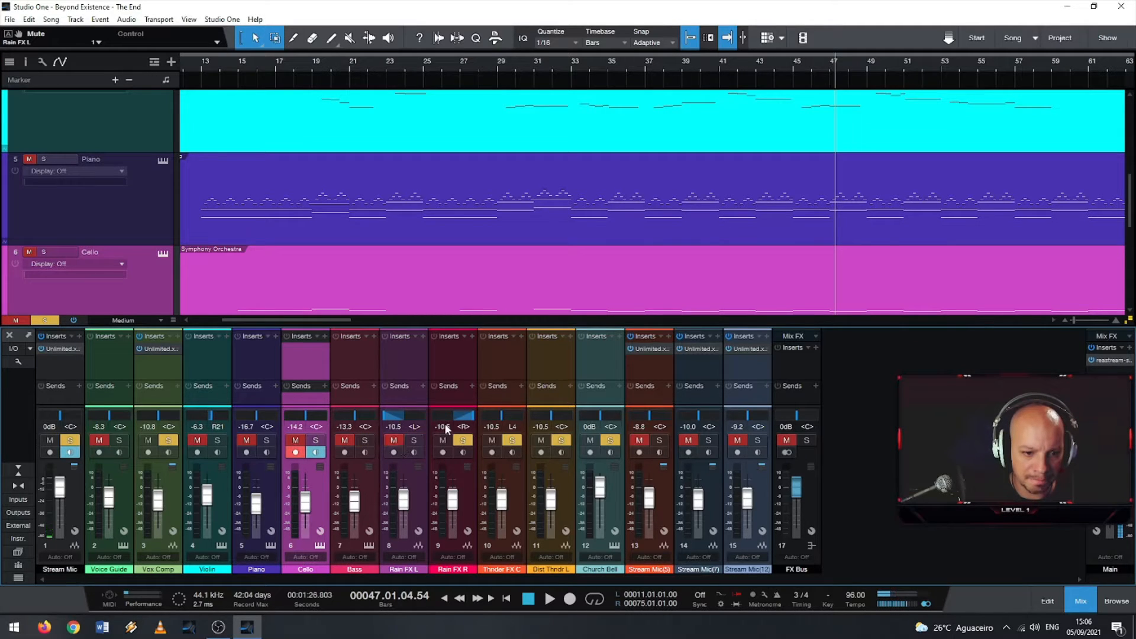
scroll(358, 177, "left", 1)
scroll(359, 236, "up", 3)
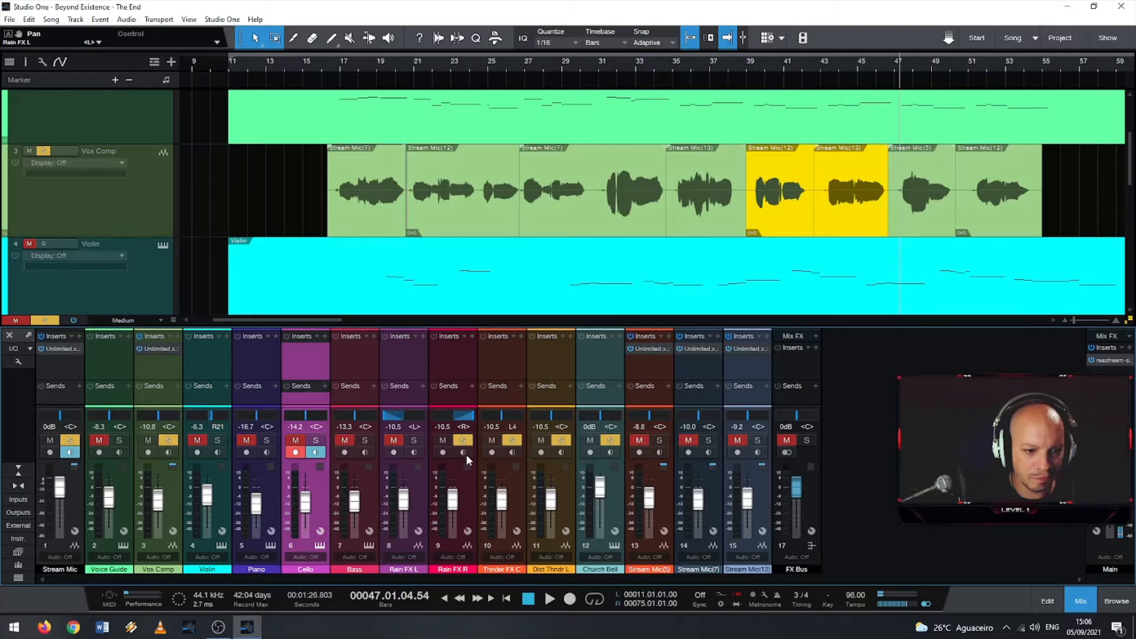
left_click_drag(443, 447, 590, 447)
scroll(385, 224, "up", 2)
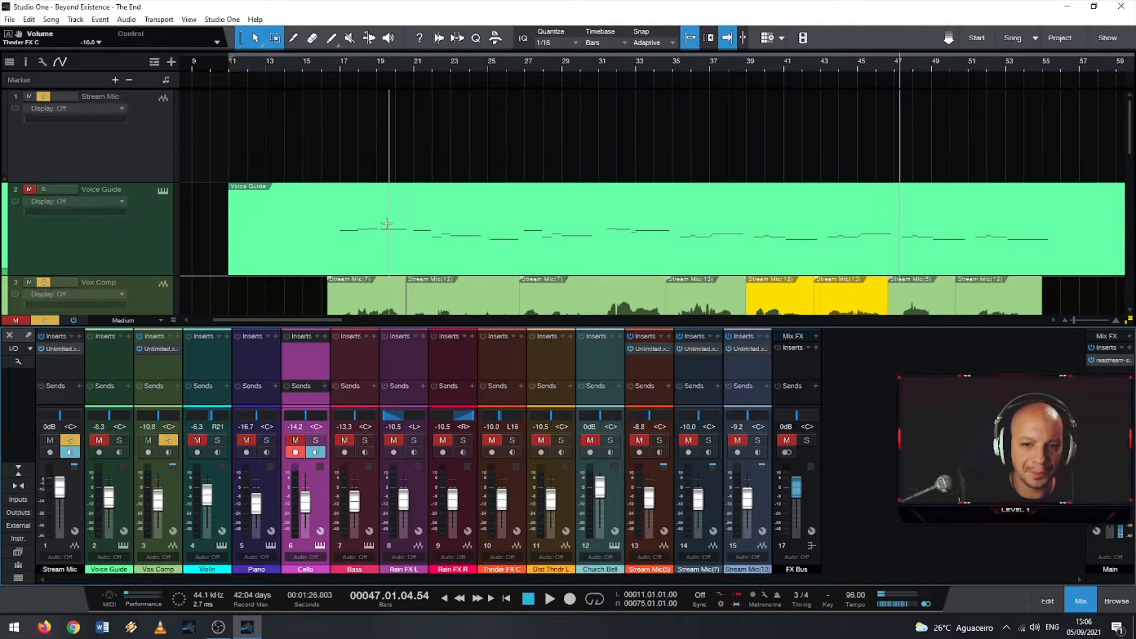
Step: Trim the start of the first Vox Comp event to about half a bar before bar 17, and deselect it
scroll(385, 224, "down", 3)
scroll(372, 207, "up", 1)
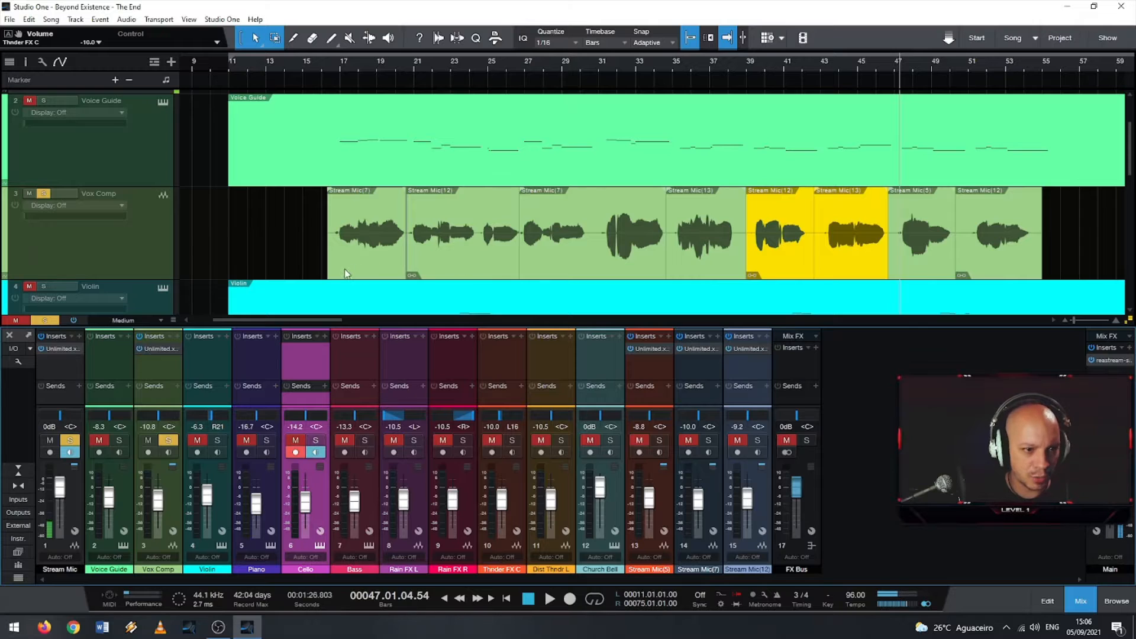
left_click_drag(328, 271, 335, 271)
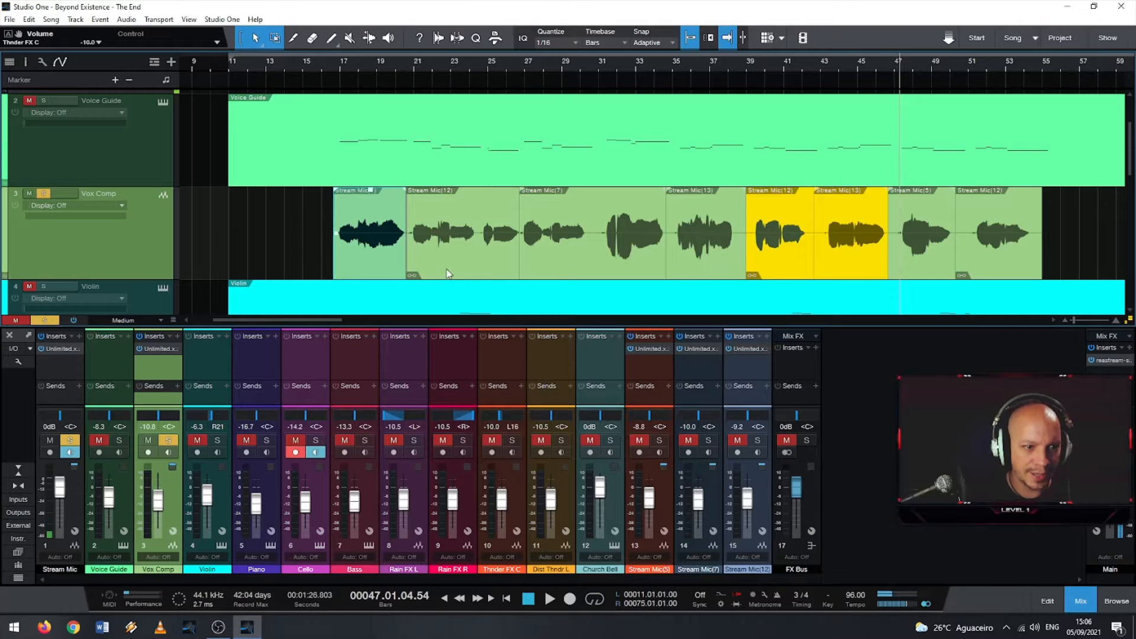
left_click(298, 245)
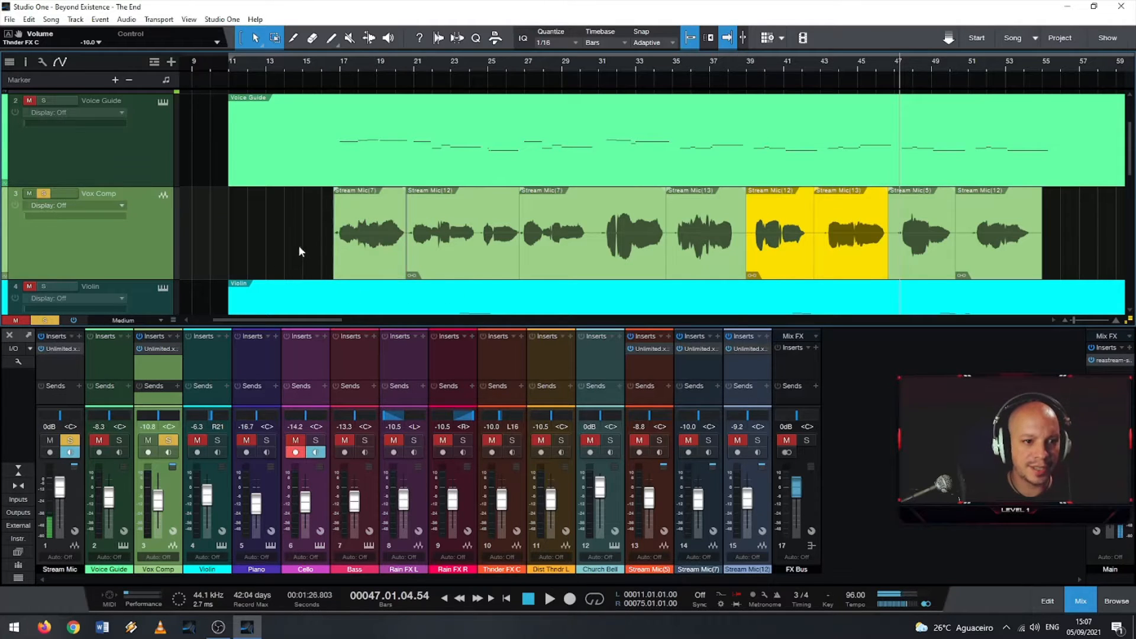
Step: Inspect the Vox Comp waveforms up close and listen to the soloed vocal from just before bar 22
scroll(485, 249, "up", 3)
scroll(502, 261, "up", 5)
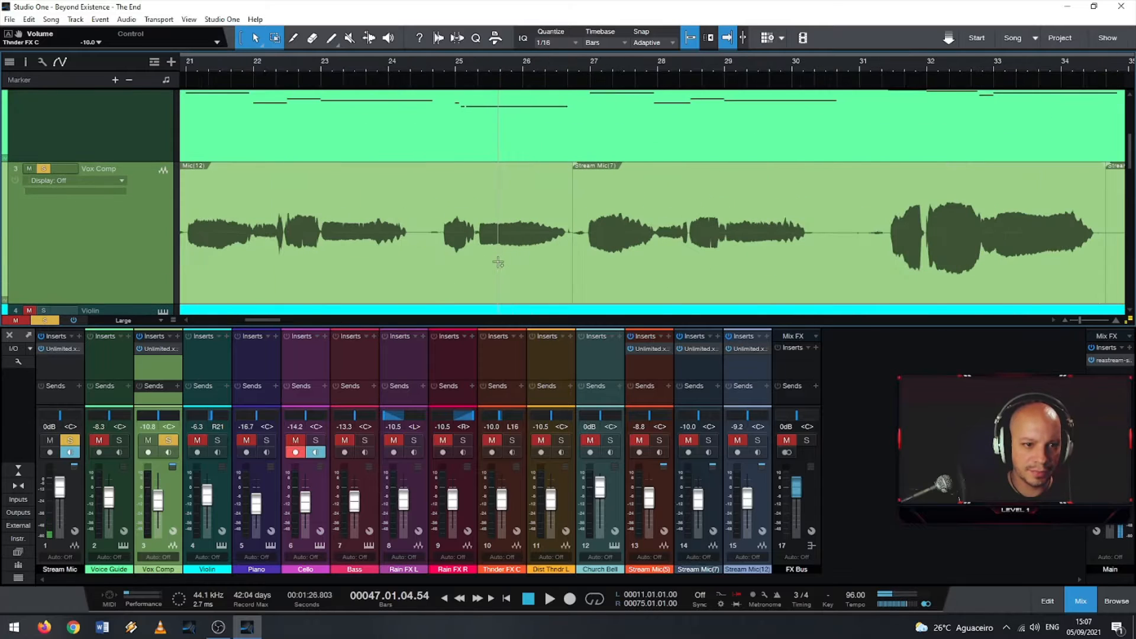
scroll(431, 271, "down", 4)
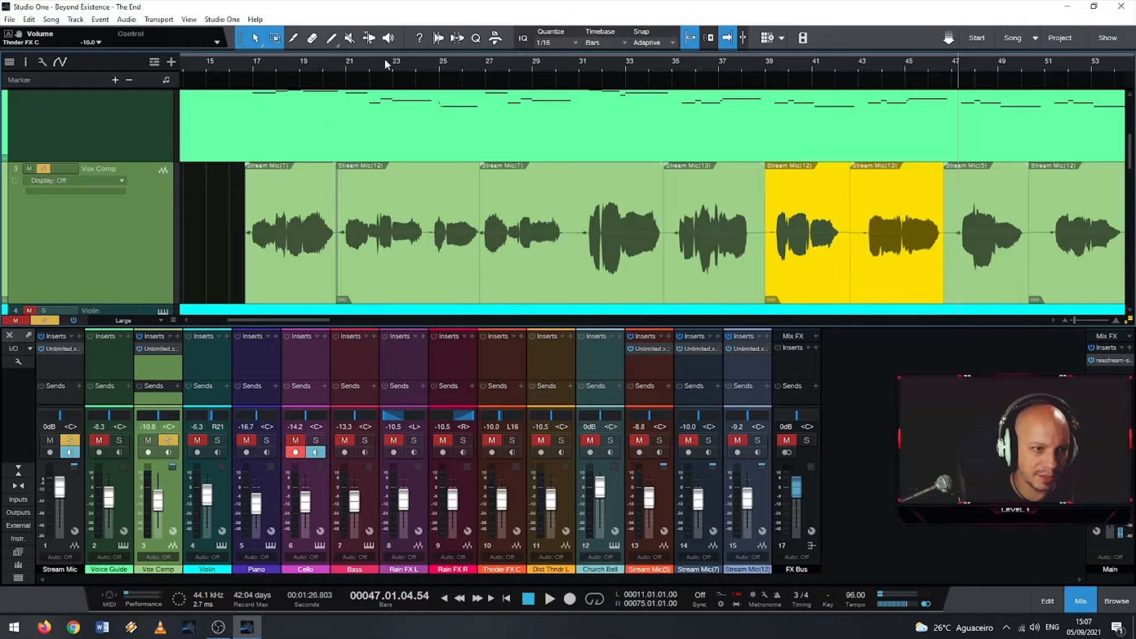
left_click(363, 62)
key("space")
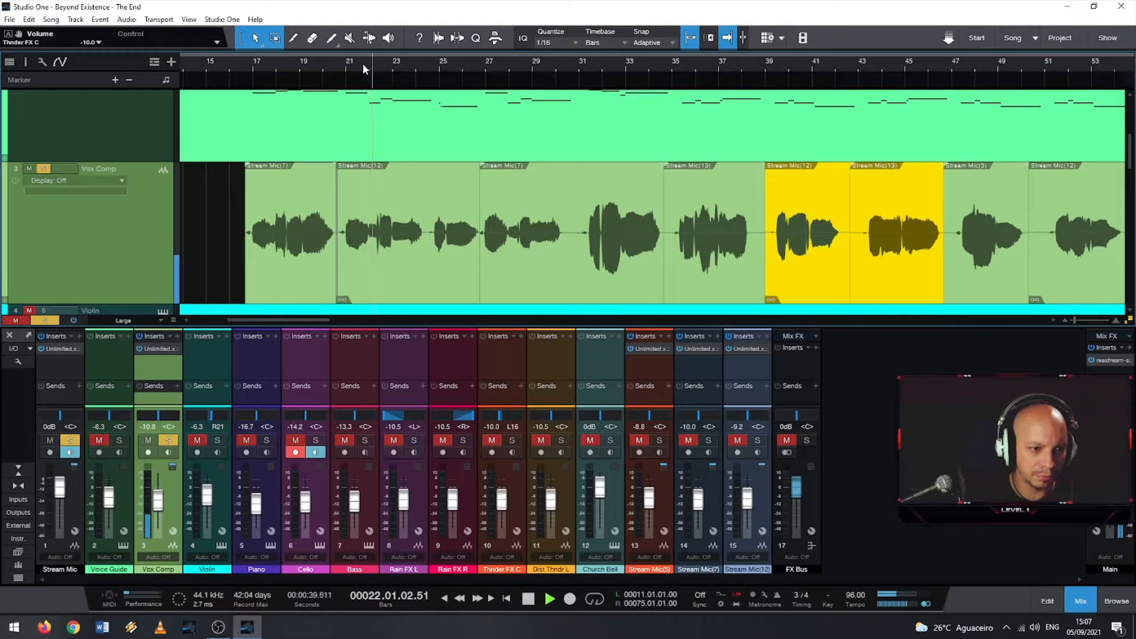
key("space")
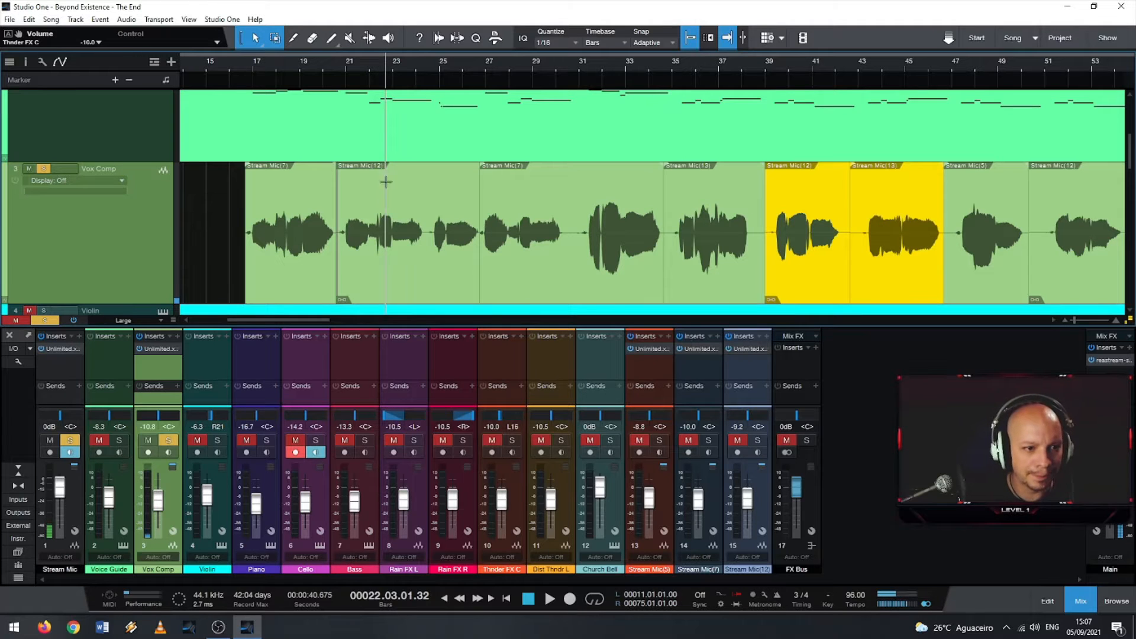
Step: Listen alternately to the Vox Comp phrases from bar 17 and from about bars 31 to 32 to compare them
scroll(370, 250, "up", 2)
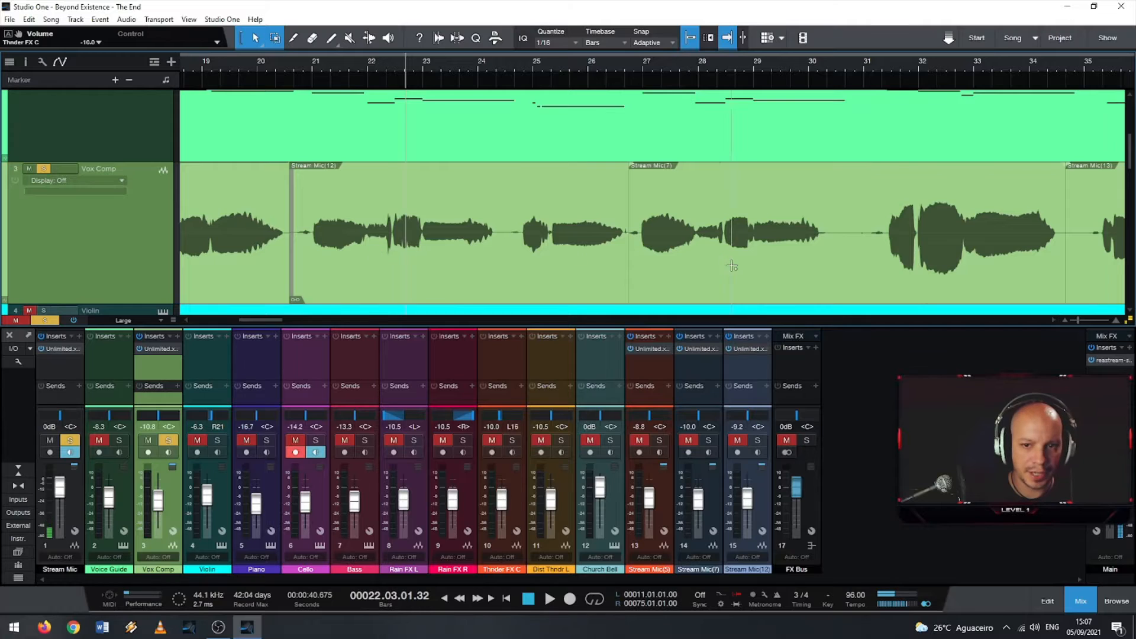
scroll(730, 264, "down", 3)
left_click(483, 64)
key("space")
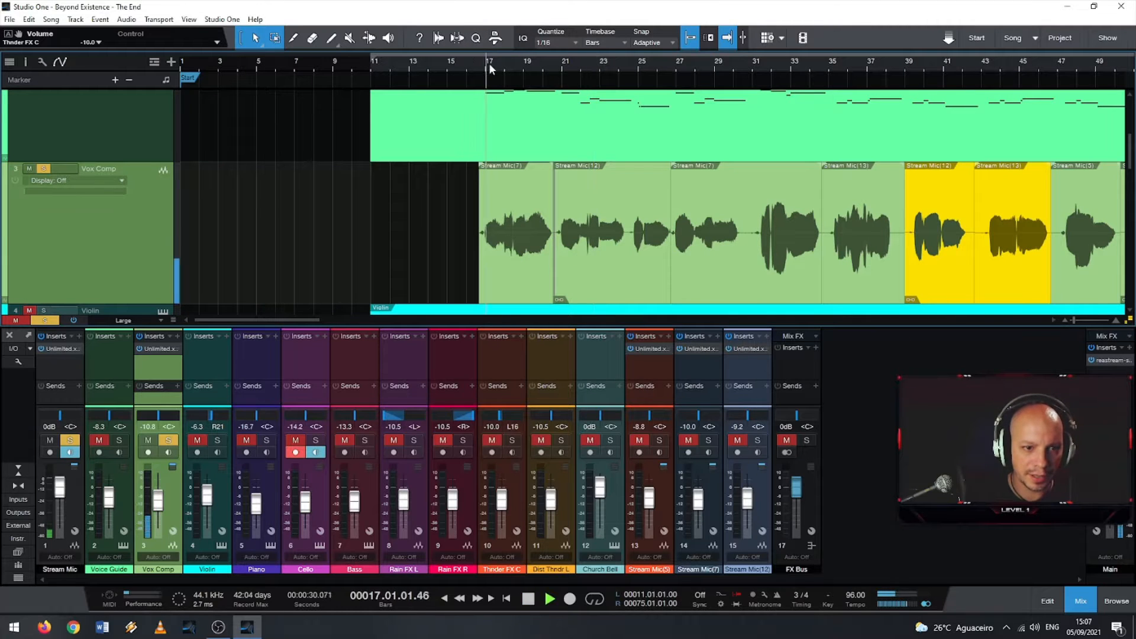
left_click(769, 64)
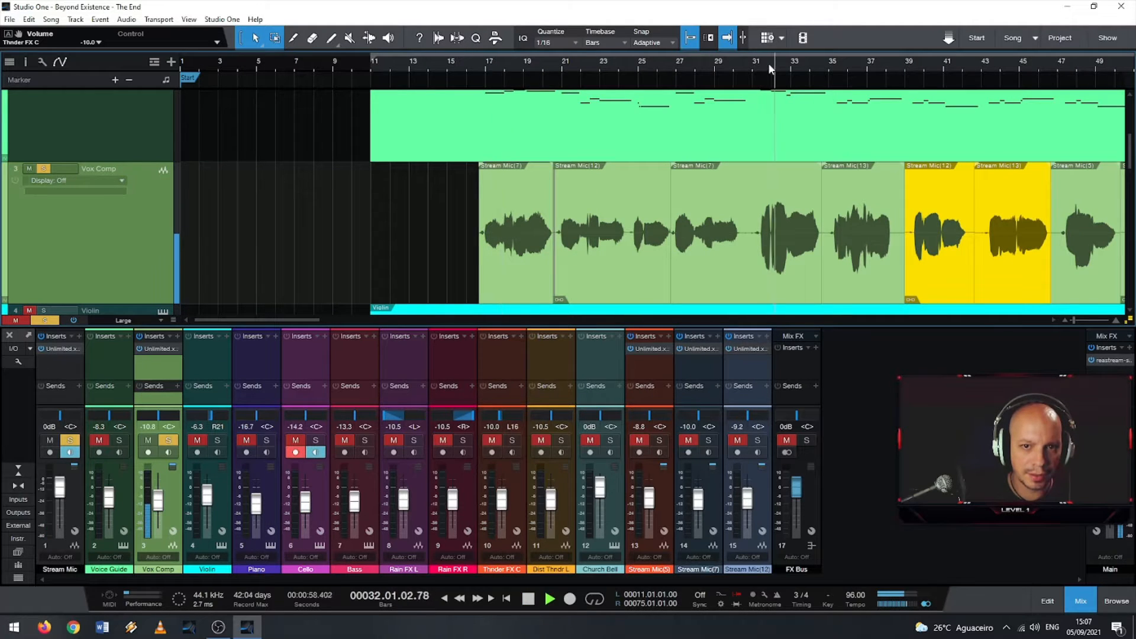
key("space")
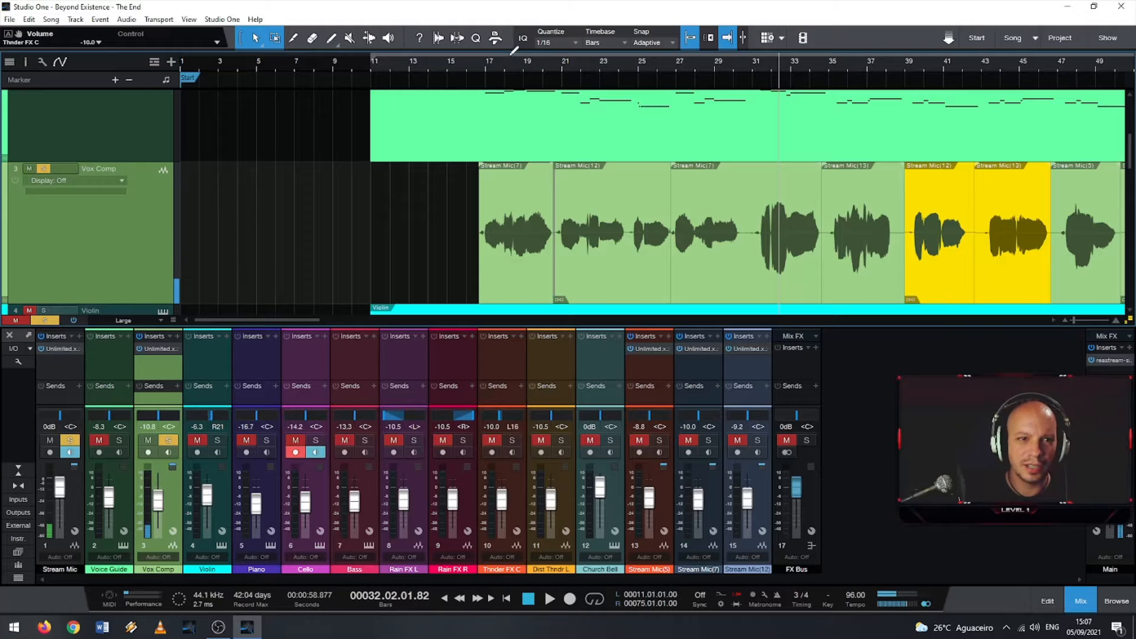
left_click(492, 64)
key("space")
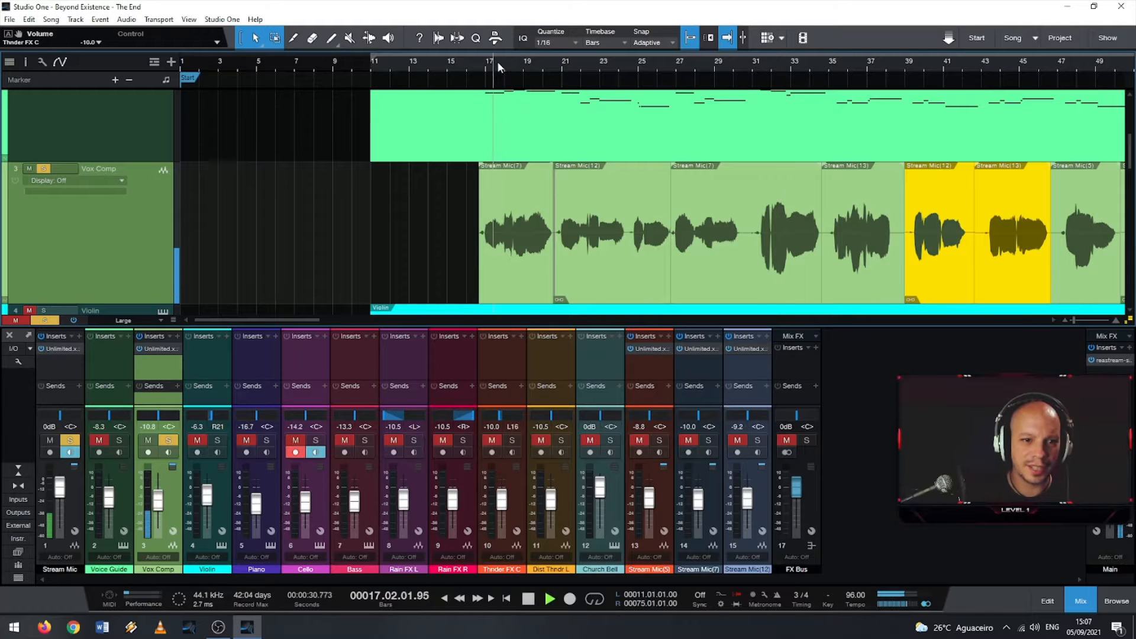
left_click(752, 69)
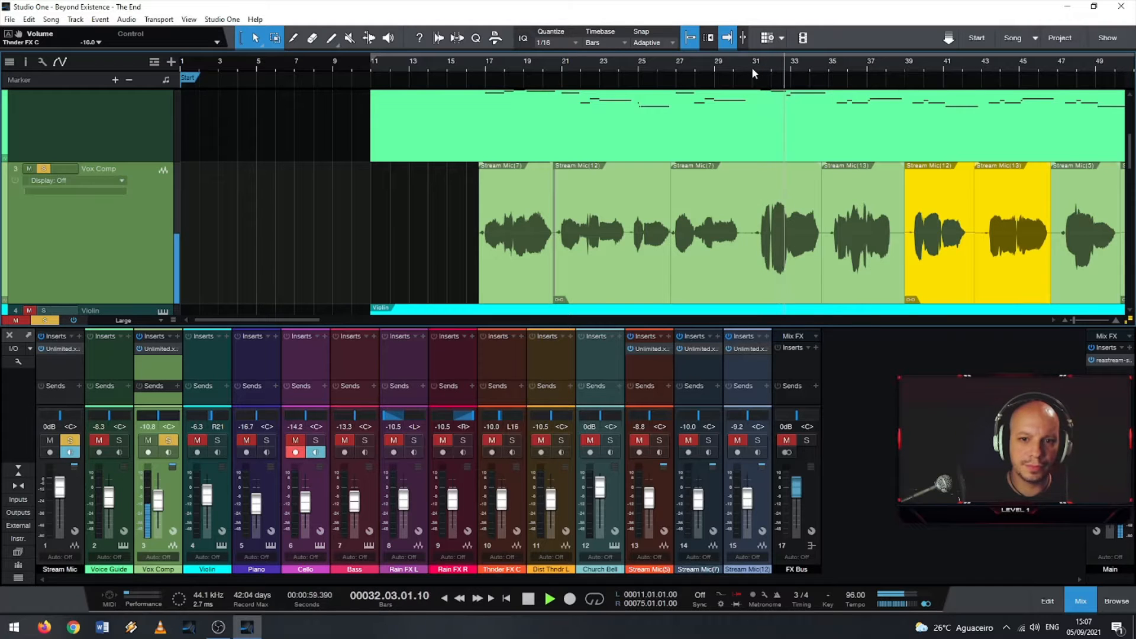
key("space")
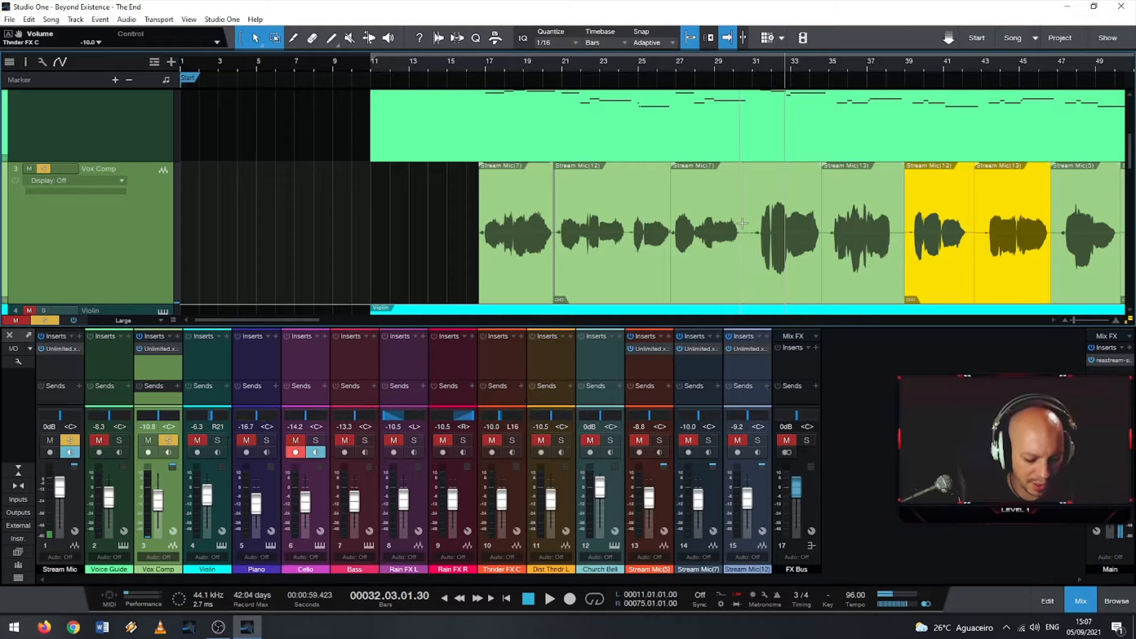
Step: Split the Vox Comp events in the silences at about bar 30.5 and bar 24.5, then return to the Arrow tool
key("3")
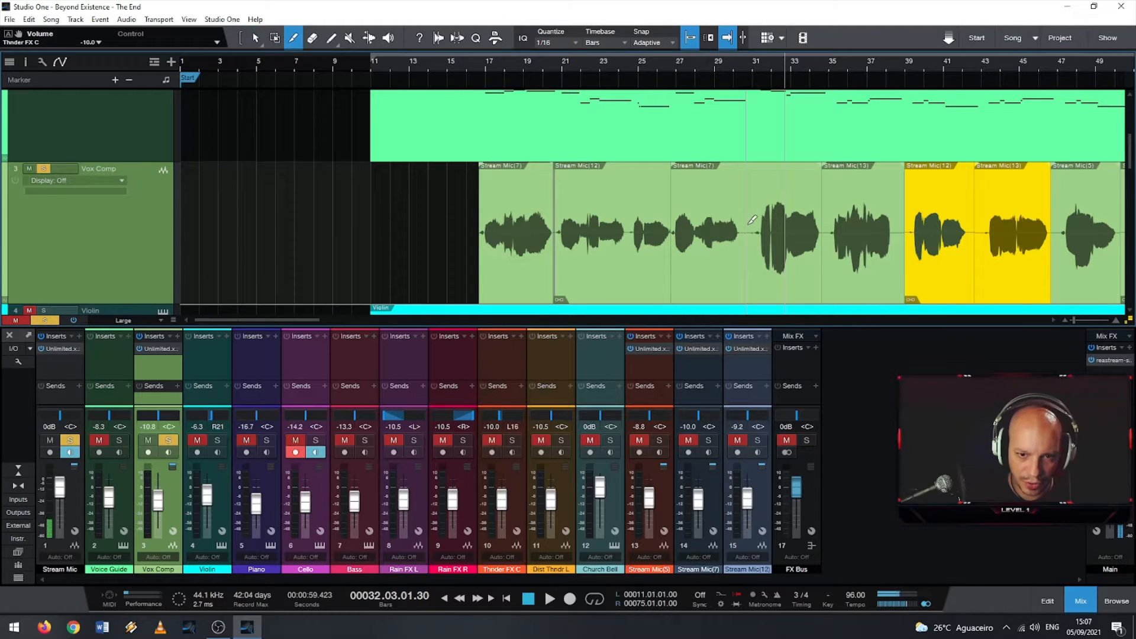
left_click(750, 224)
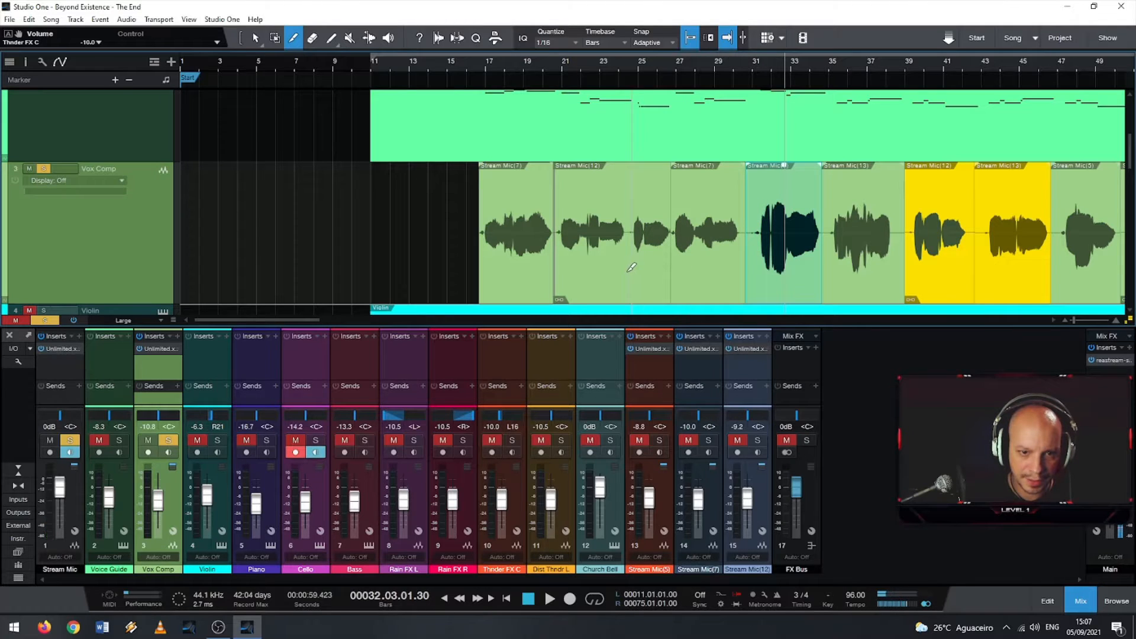
scroll(643, 286, "up", 5)
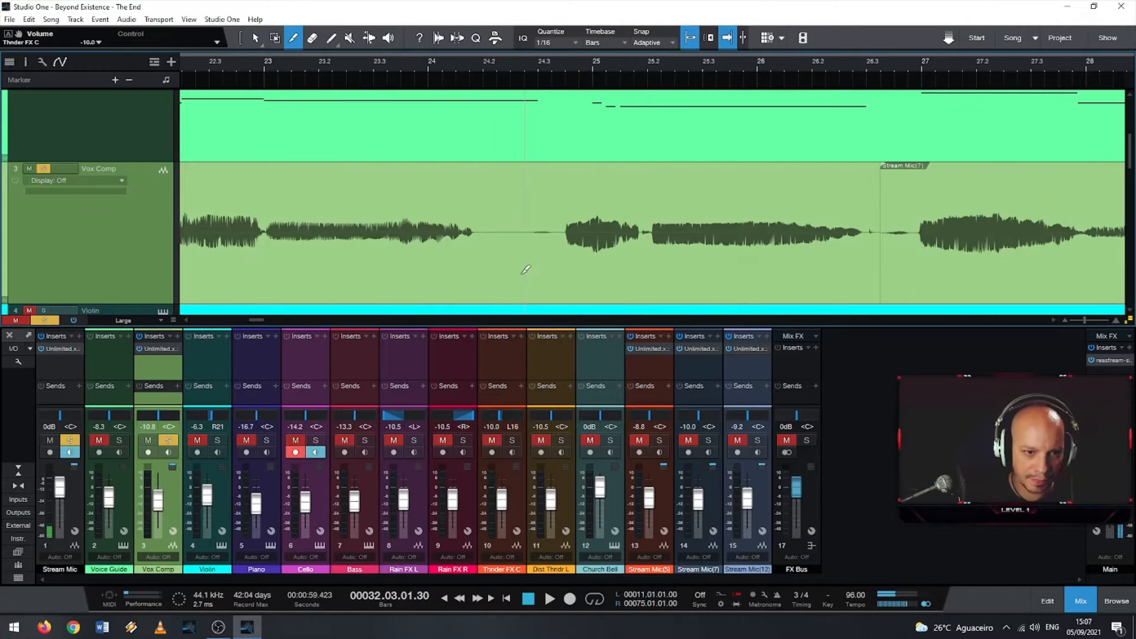
scroll(585, 282, "down", 6)
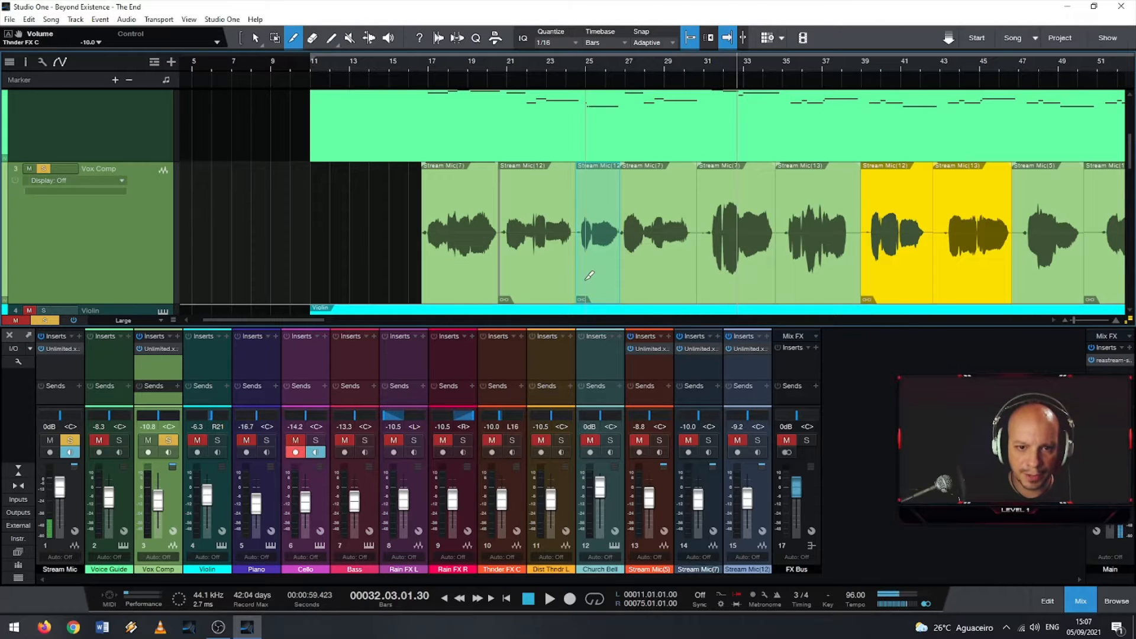
key("1")
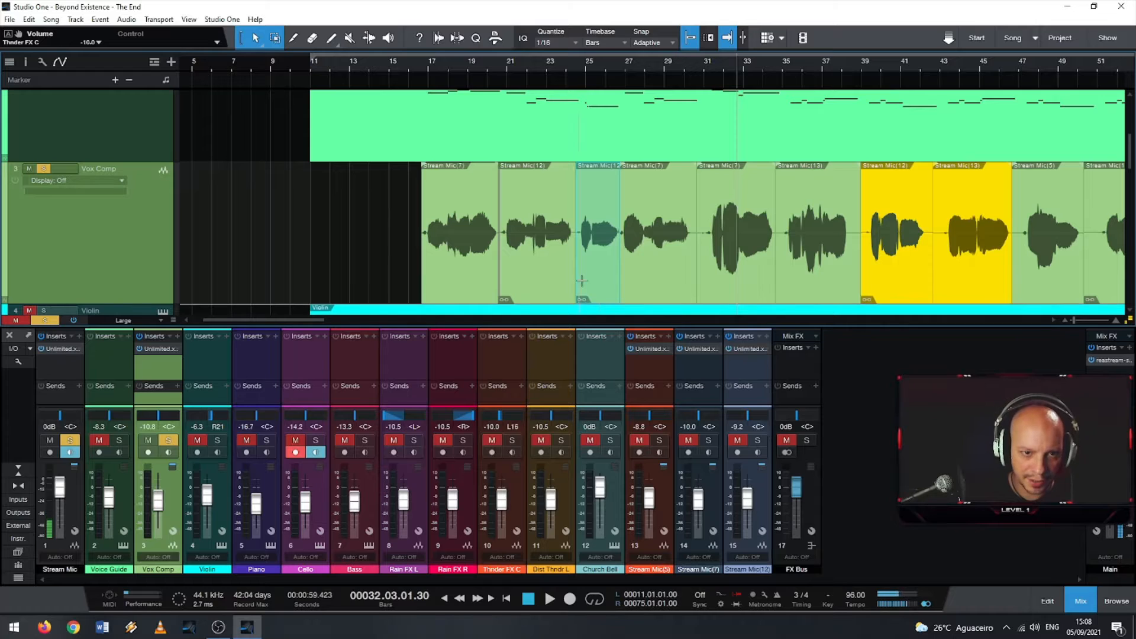
Step: Examine the Vox Comp phrases between bars 17 and 32 up close, including the newly split ones
scroll(598, 272, "up", 1)
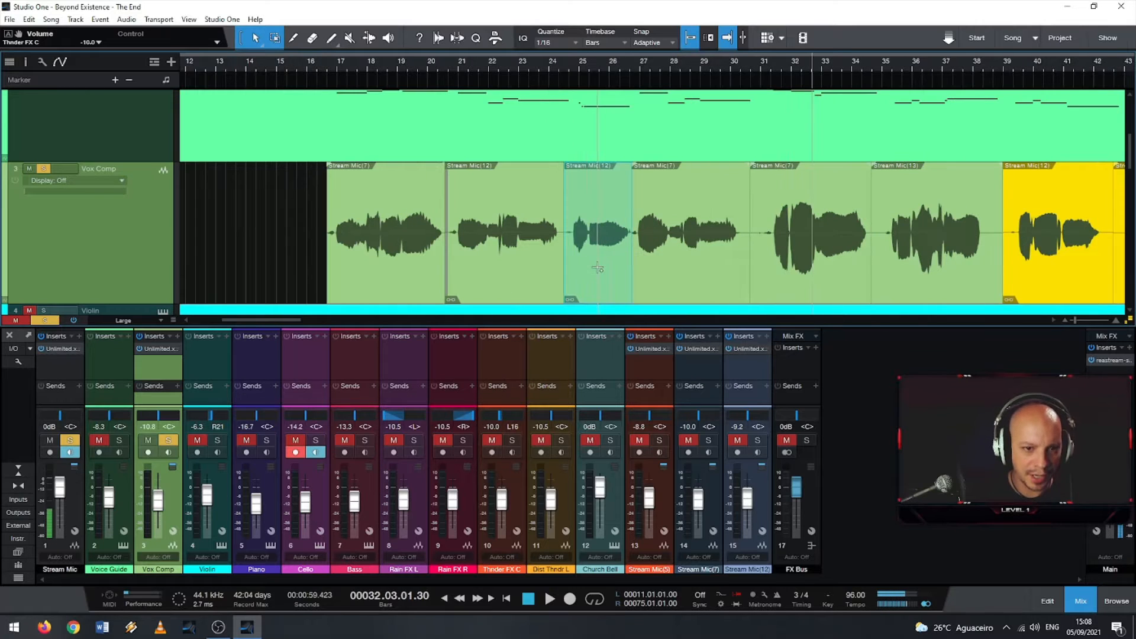
scroll(598, 269, "up", 2)
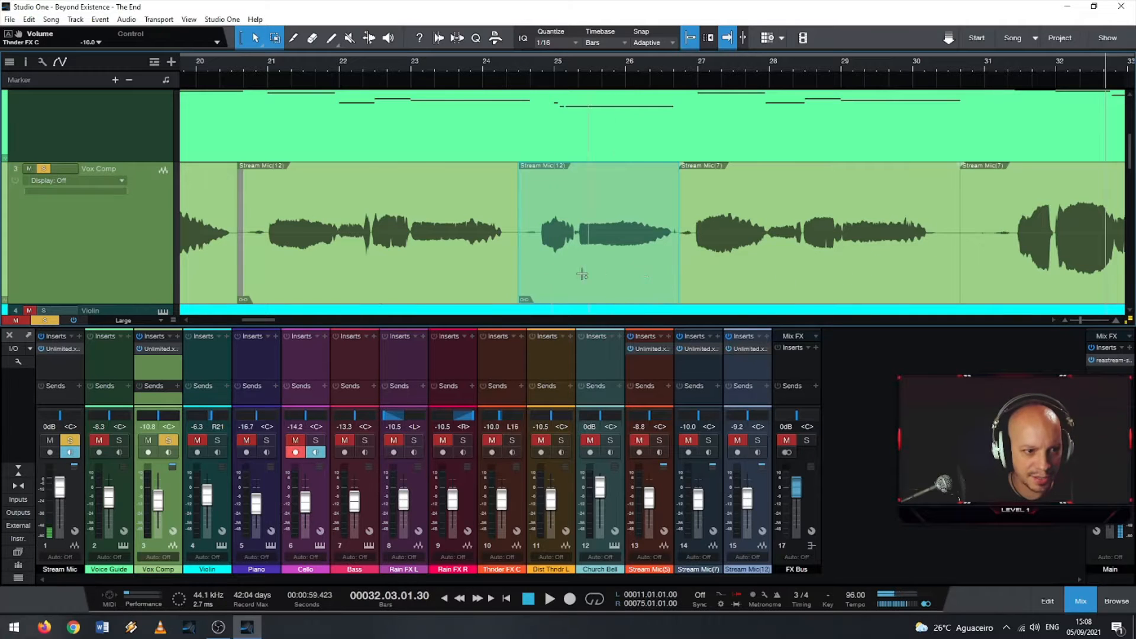
scroll(546, 274, "down", 3)
scroll(546, 275, "up", 3)
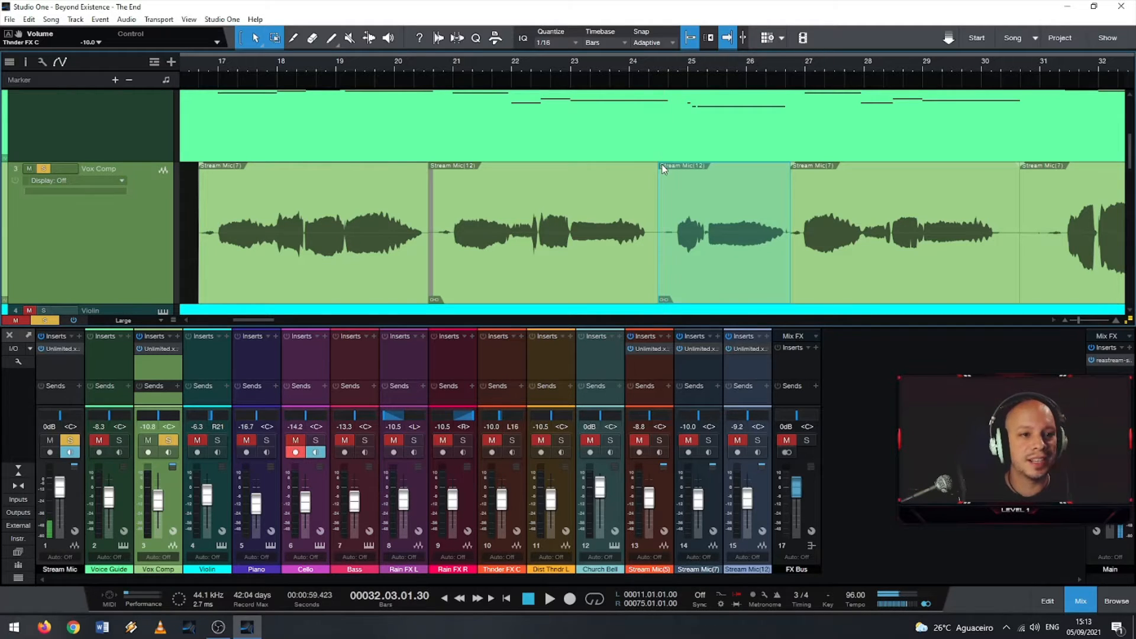
scroll(519, 220, "down", 1)
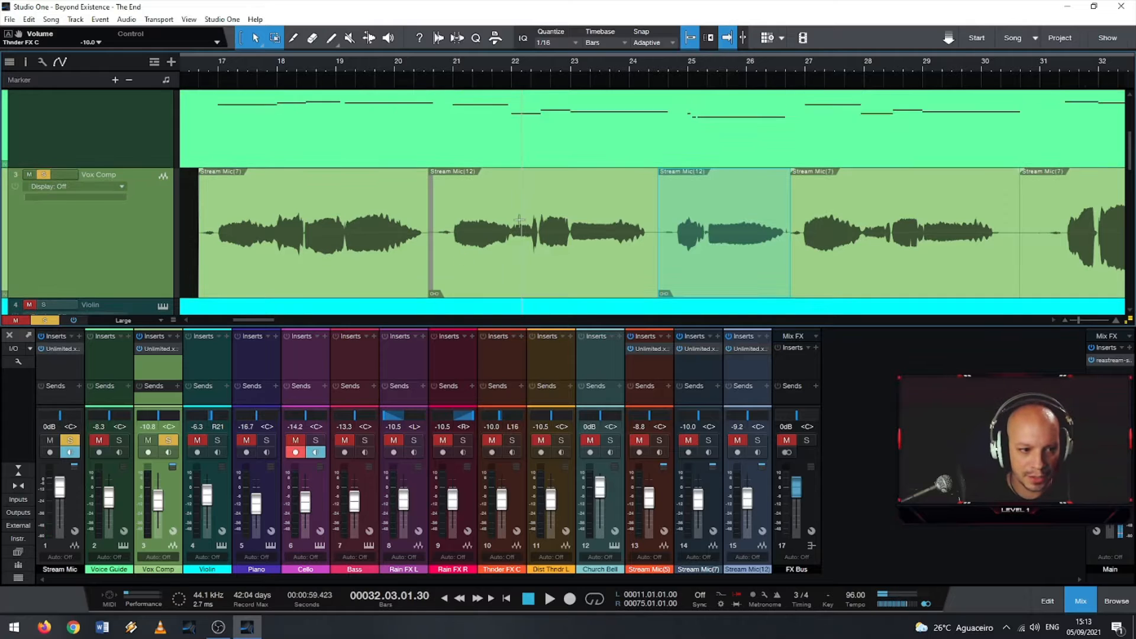
scroll(520, 220, "up", 1)
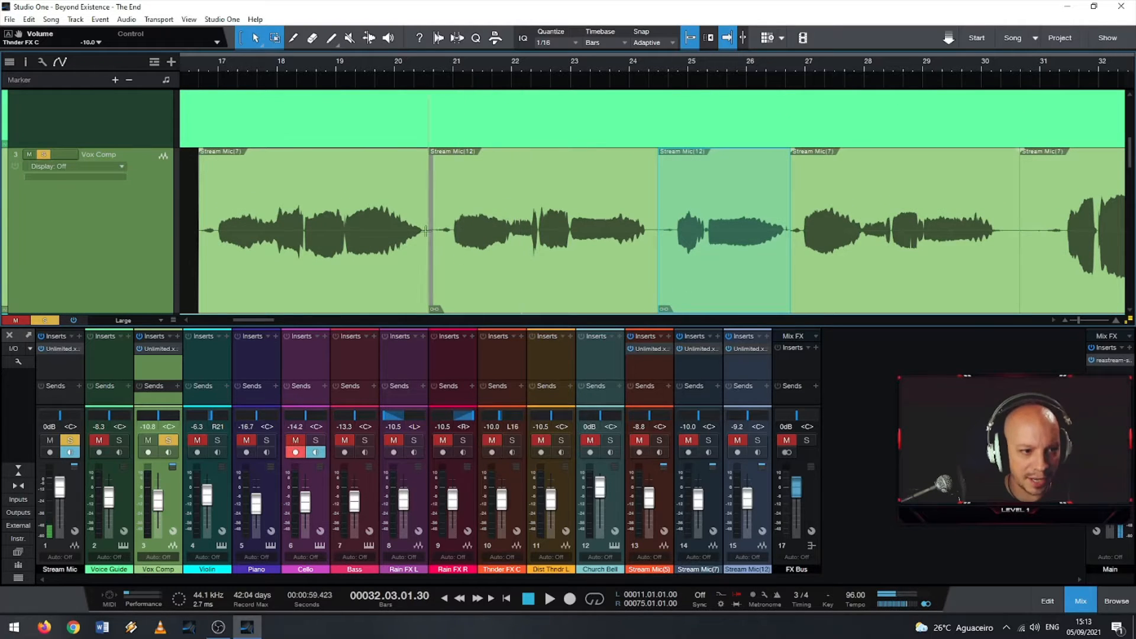
scroll(362, 227, "down", 3)
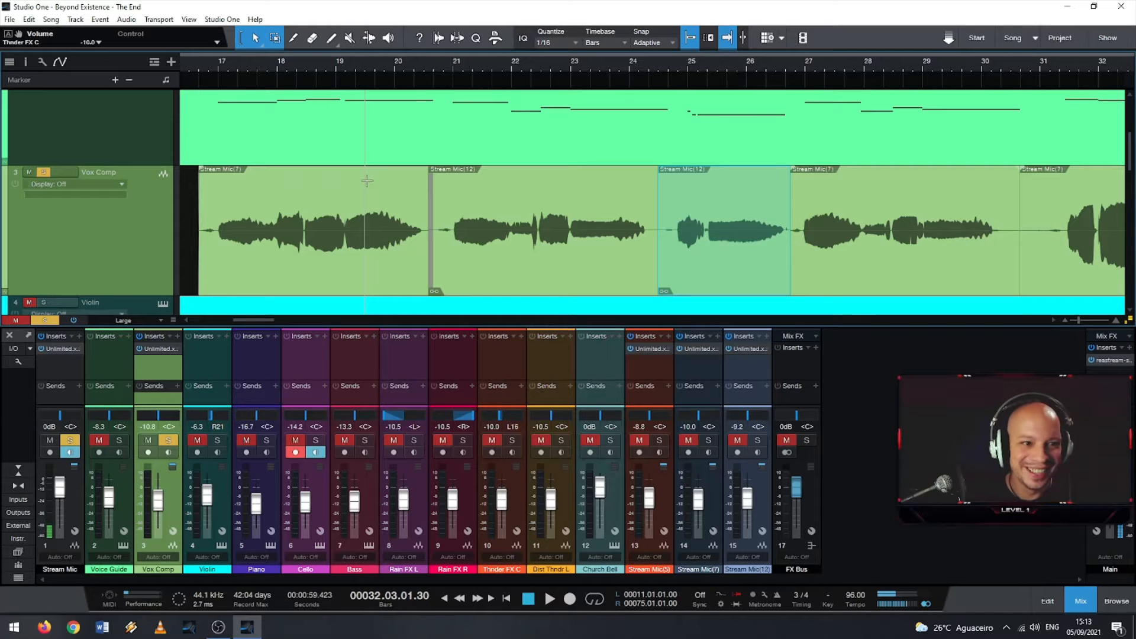
scroll(447, 210, "down", 1)
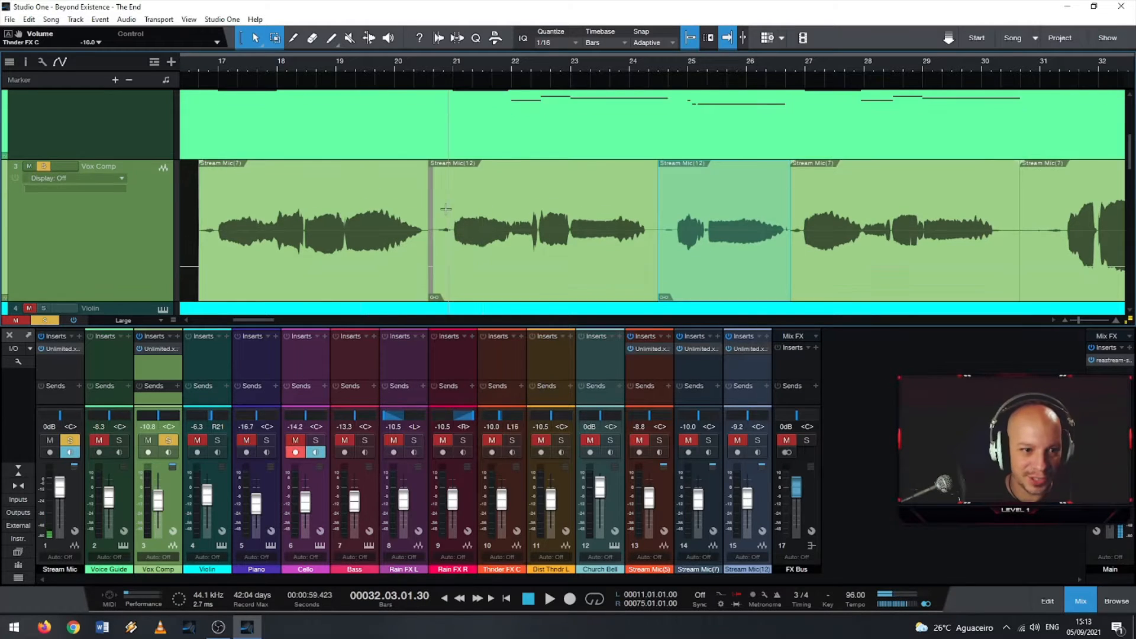
scroll(334, 210, "down", 4)
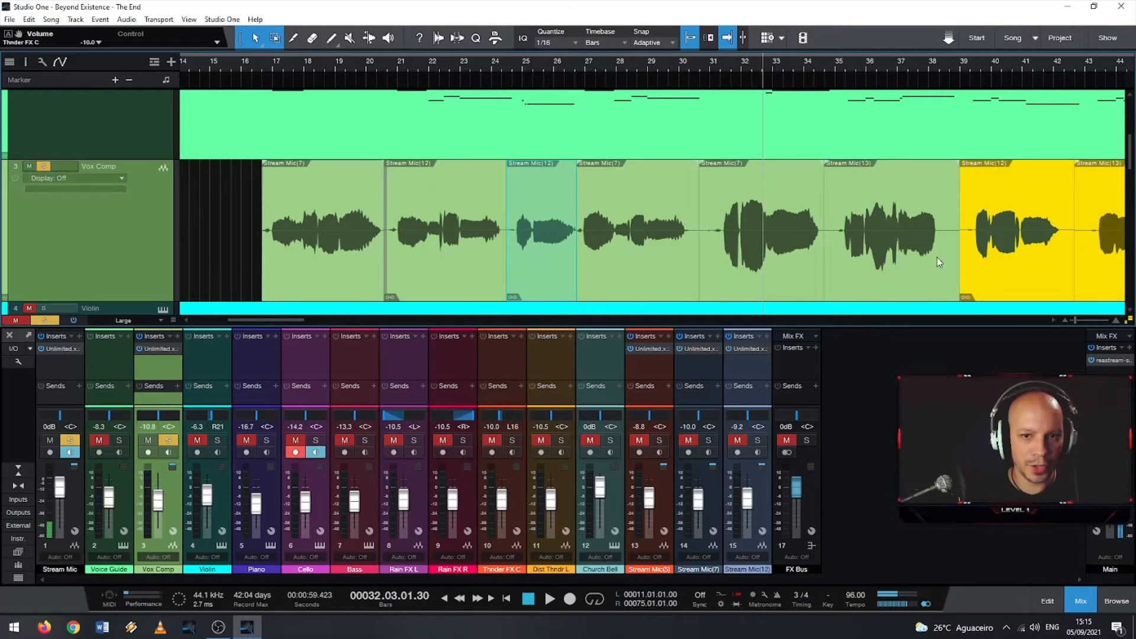
Step: Look over the whole arrangement and examine the last Vox Comp phrases and the gap between bars 55 and 63
scroll(908, 211, "down", 2)
scroll(915, 208, "down", 3)
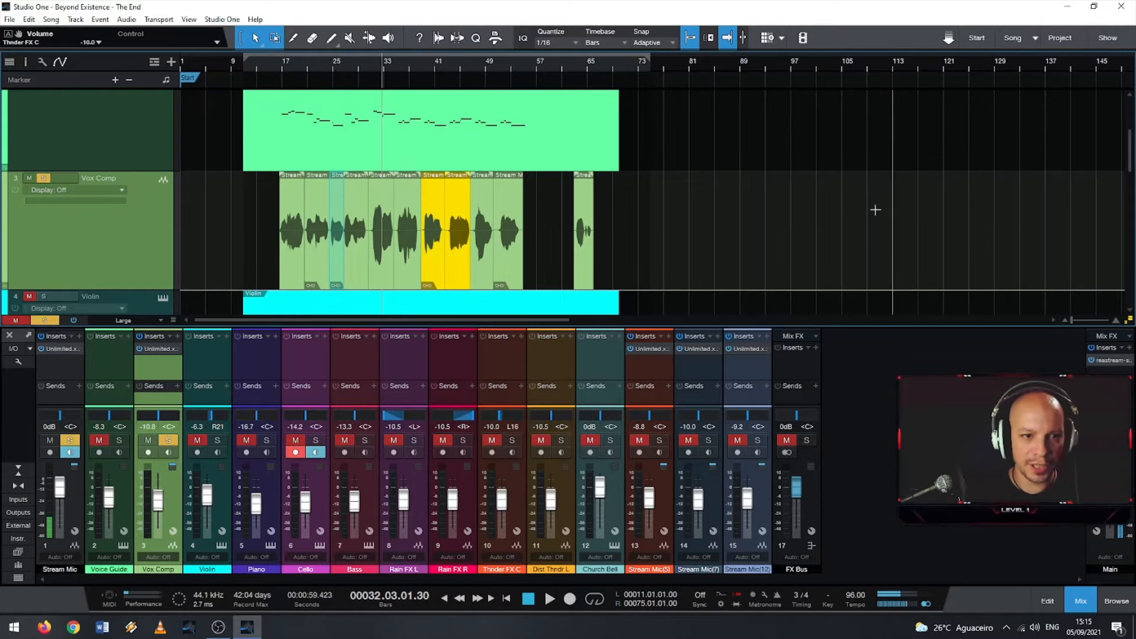
scroll(875, 209, "down", 3)
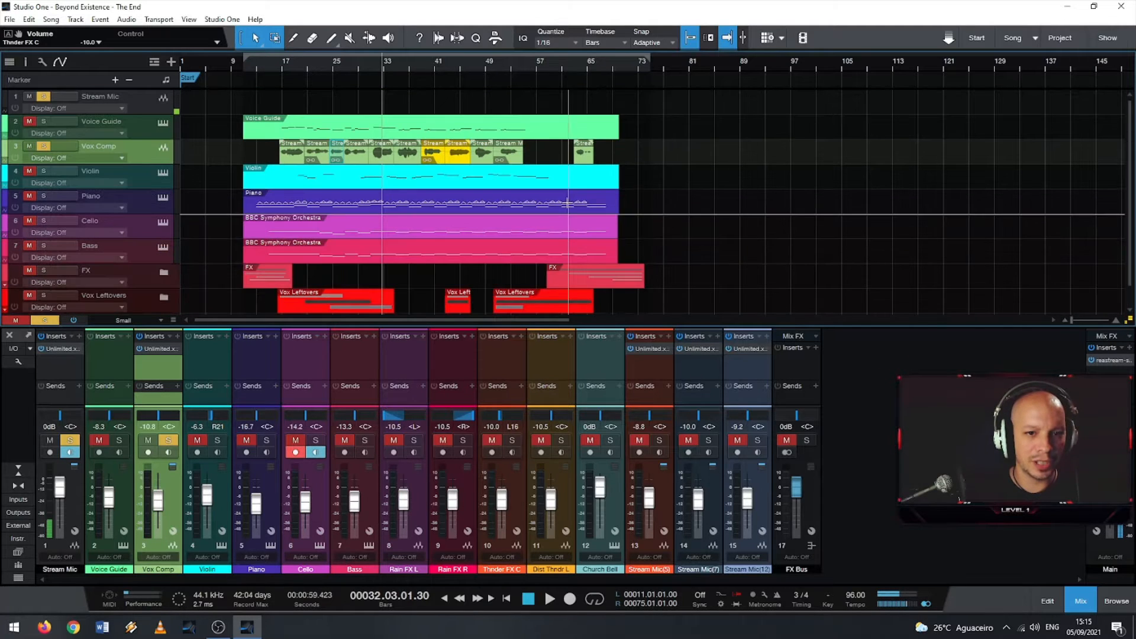
scroll(566, 203, "up", 3)
scroll(482, 170, "up", 4)
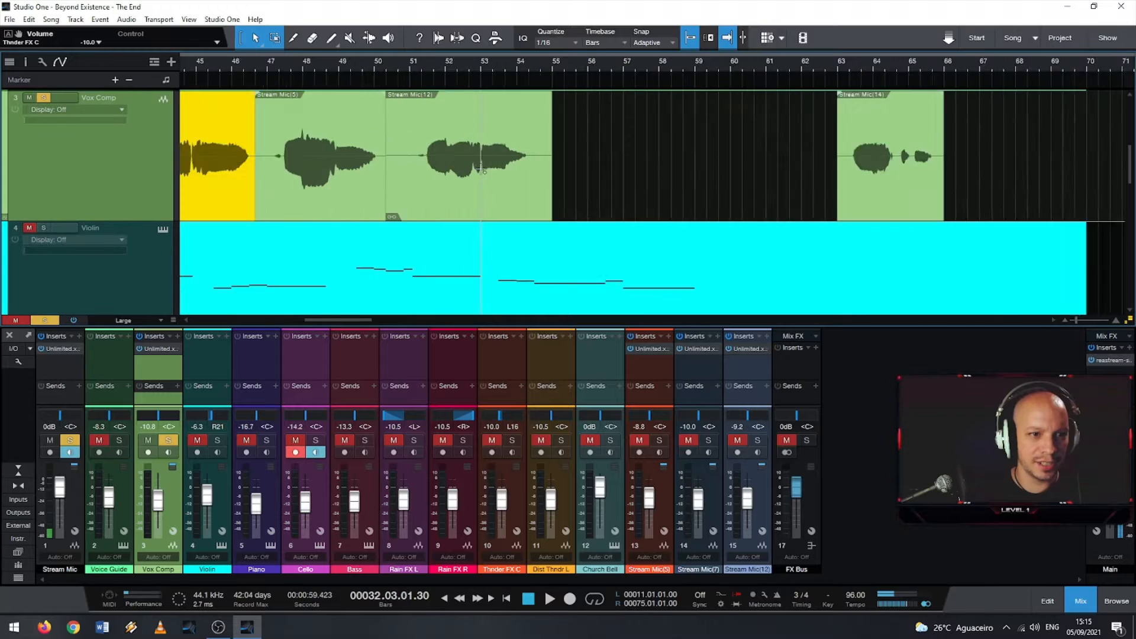
scroll(482, 170, "up", 1)
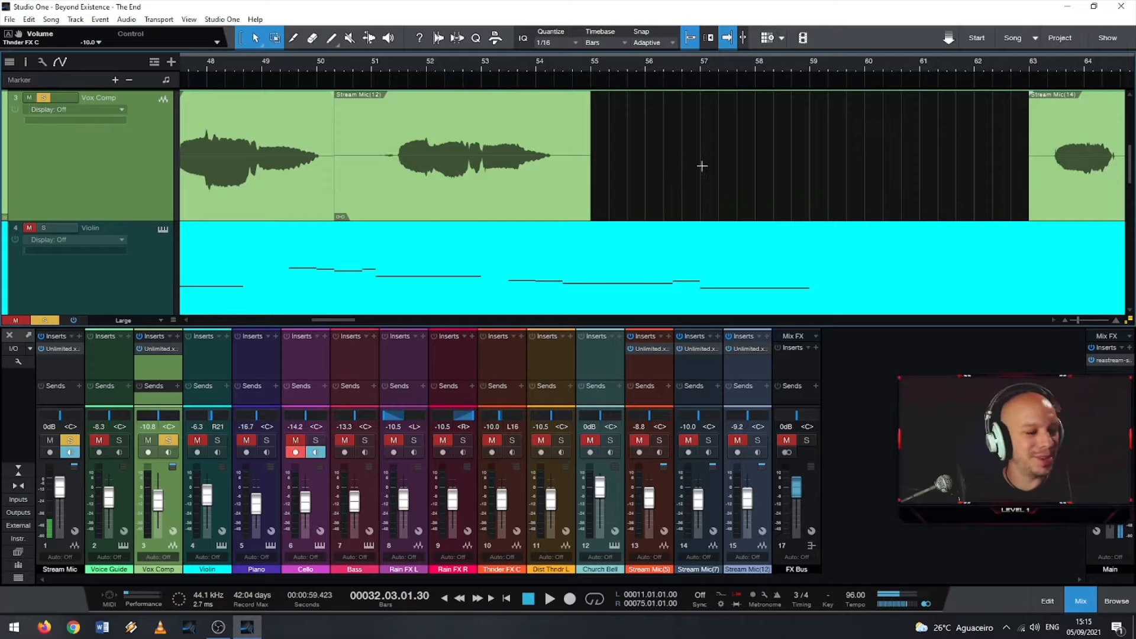
scroll(702, 166, "down", 3)
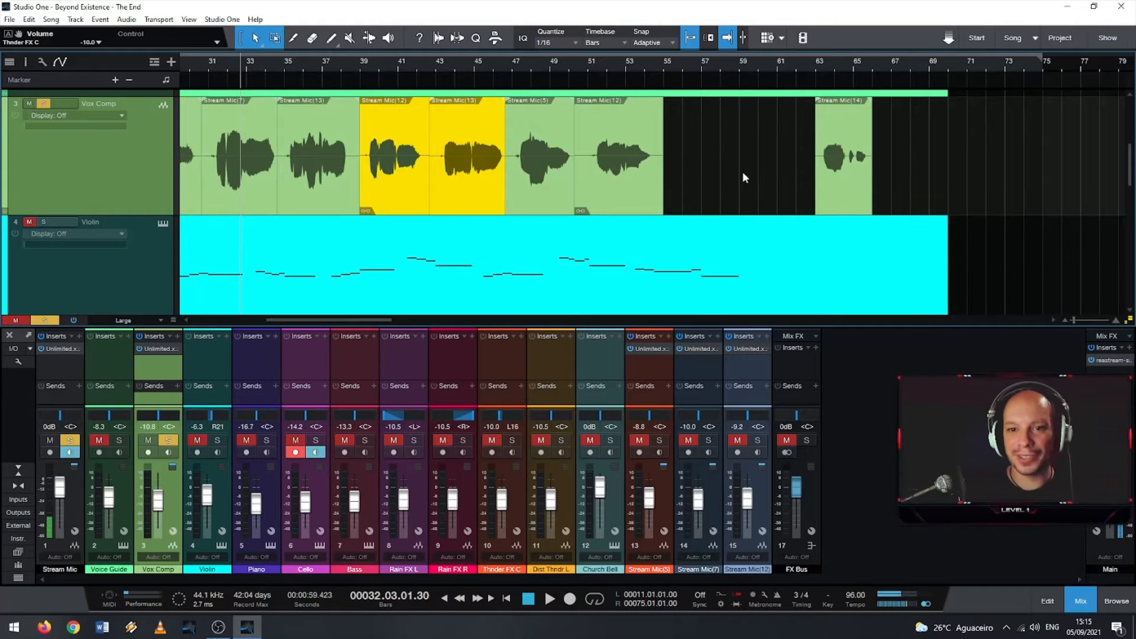
scroll(609, 171, "down", 1)
scroll(611, 174, "down", 4)
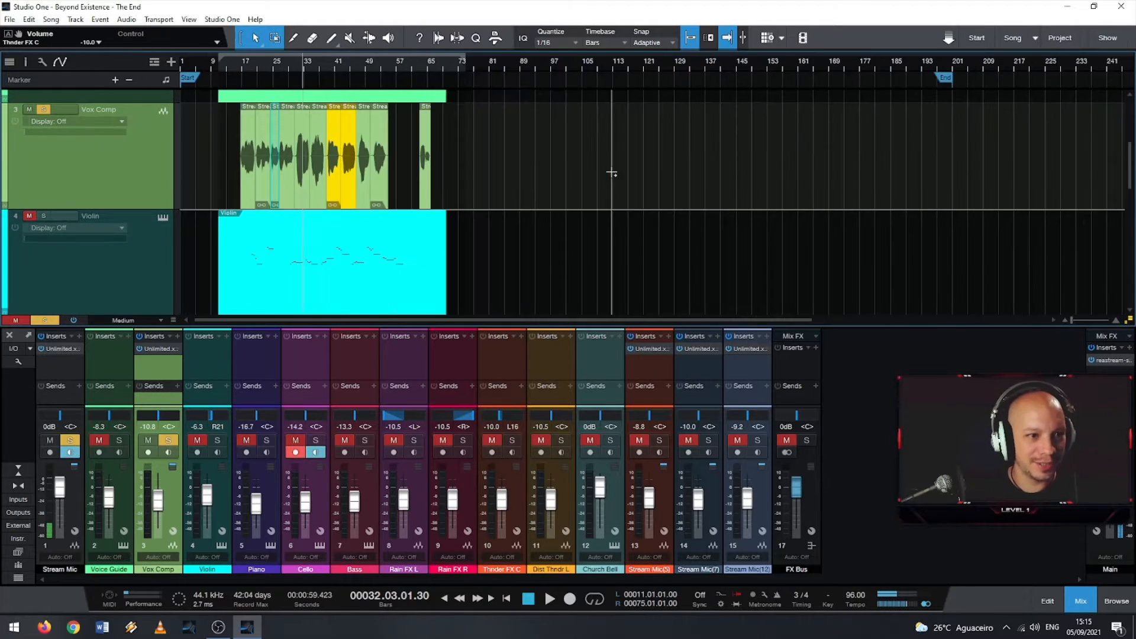
scroll(473, 189, "up", 1)
scroll(373, 202, "up", 5)
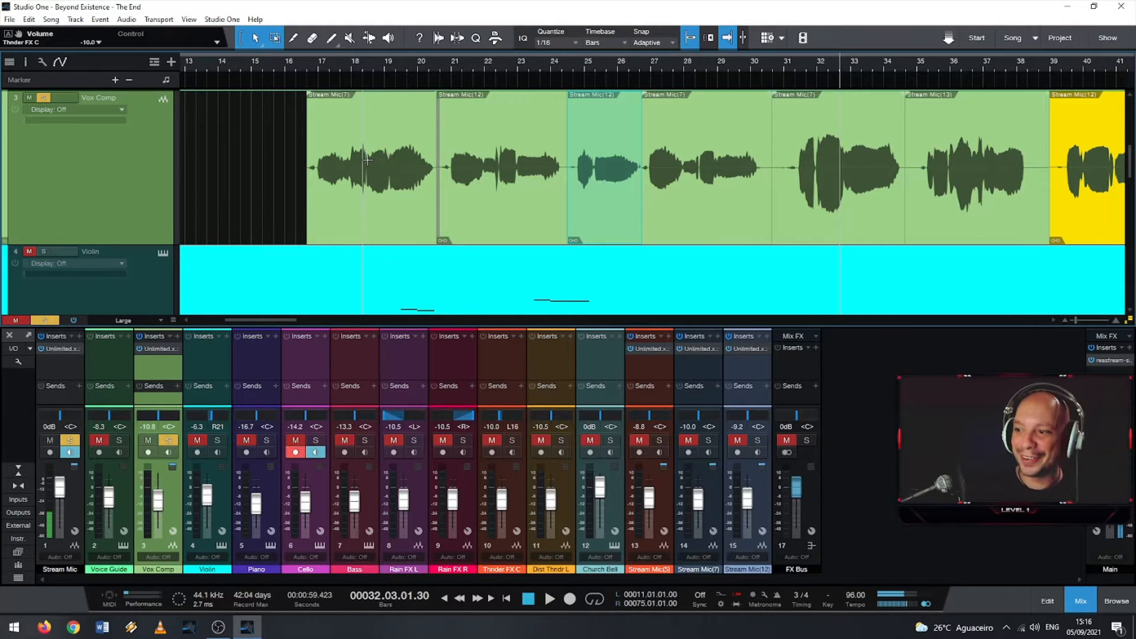
scroll(296, 190, "down", 4)
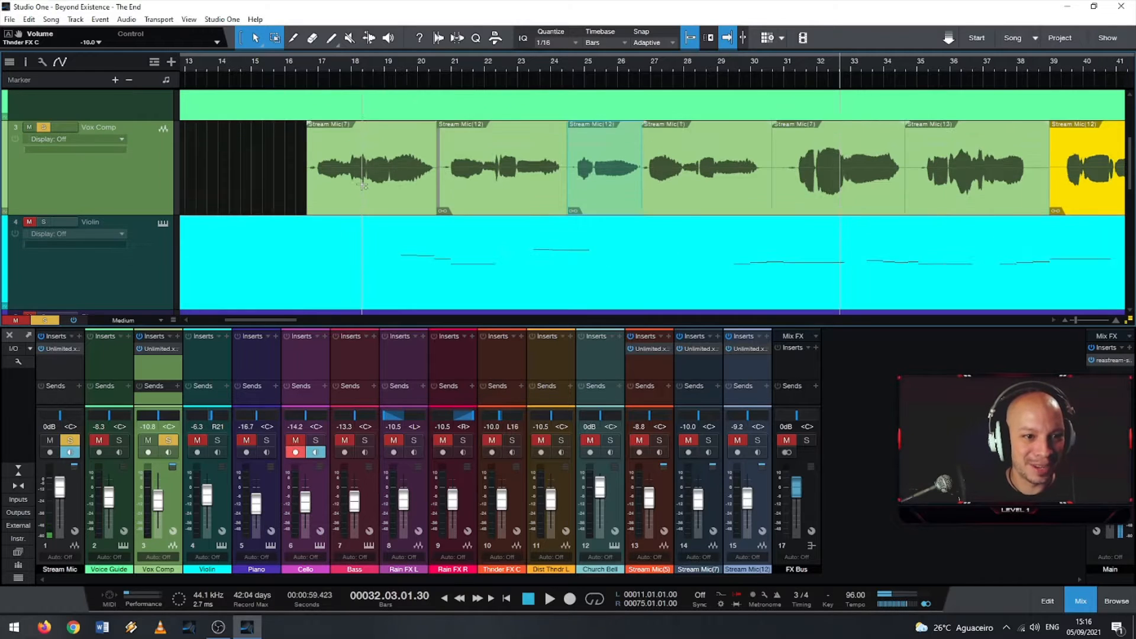
scroll(363, 185, "up", 5)
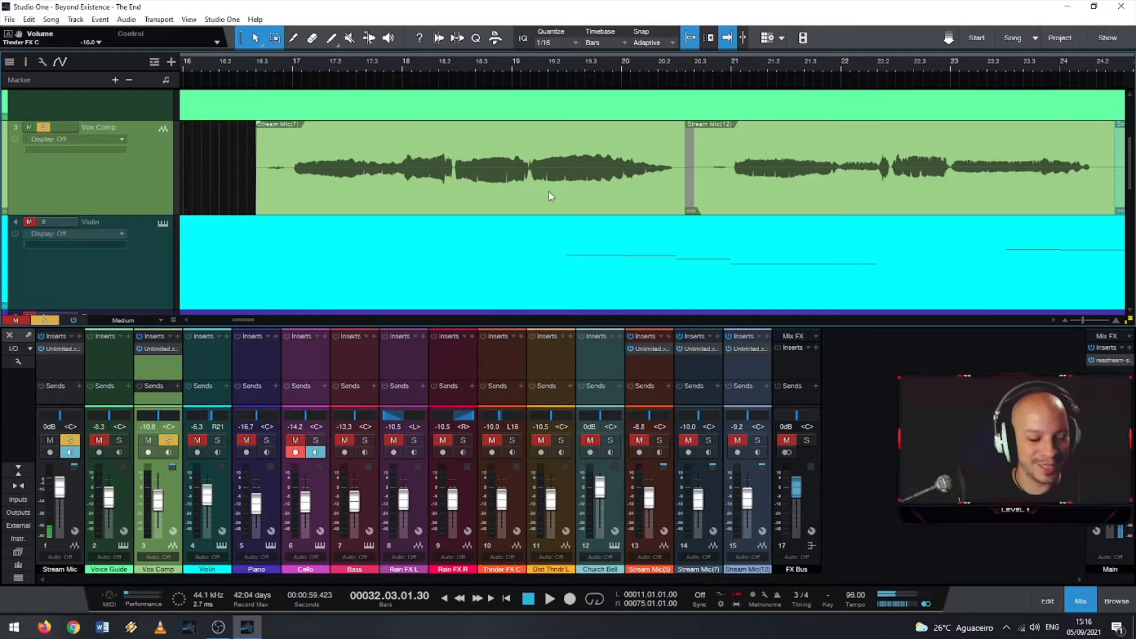
scroll(663, 180, "down", 1)
scroll(663, 179, "down", 4)
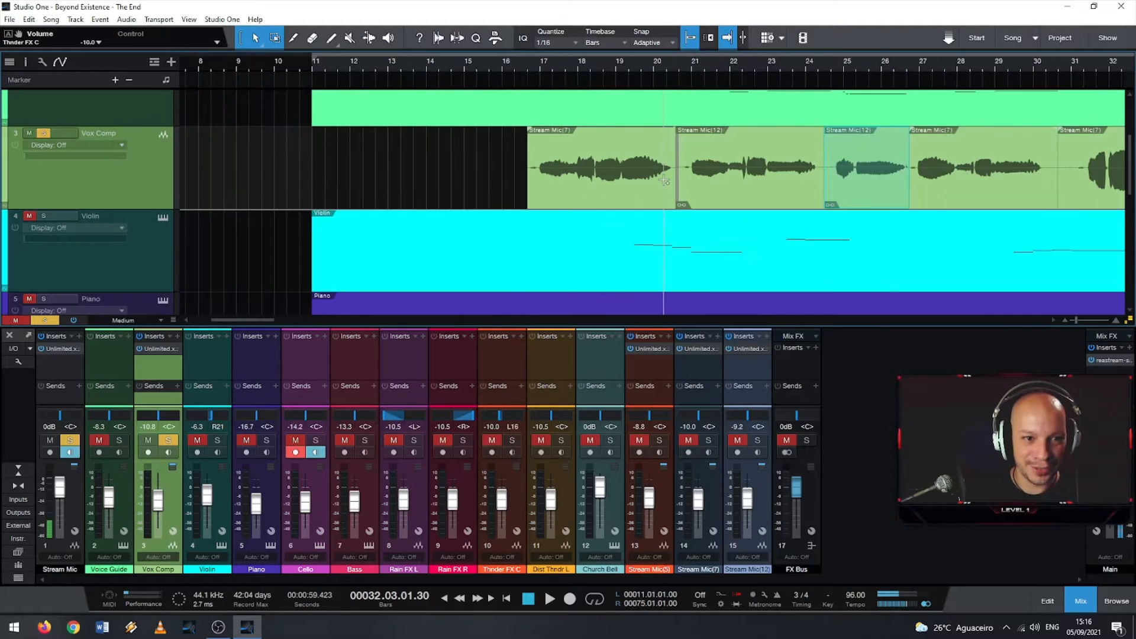
scroll(664, 180, "down", 3)
scroll(333, 214, "down", 4)
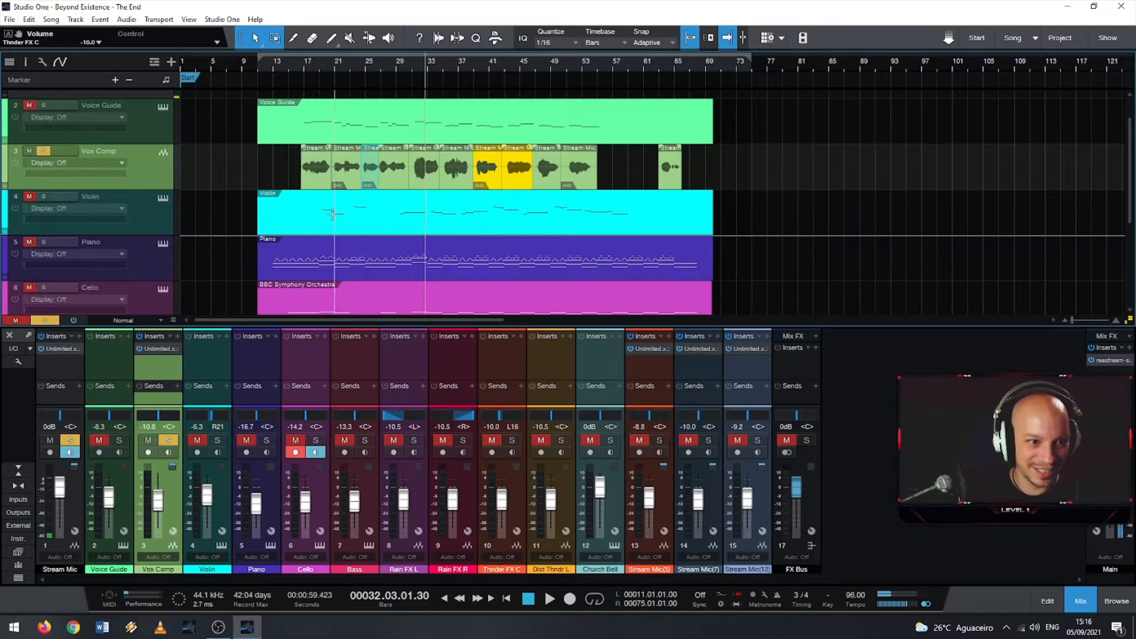
Step: Select the first four Vox Comp events together, from just before bar 17 to about bar 30.5
scroll(333, 214, "up", 2)
scroll(354, 212, "up", 4)
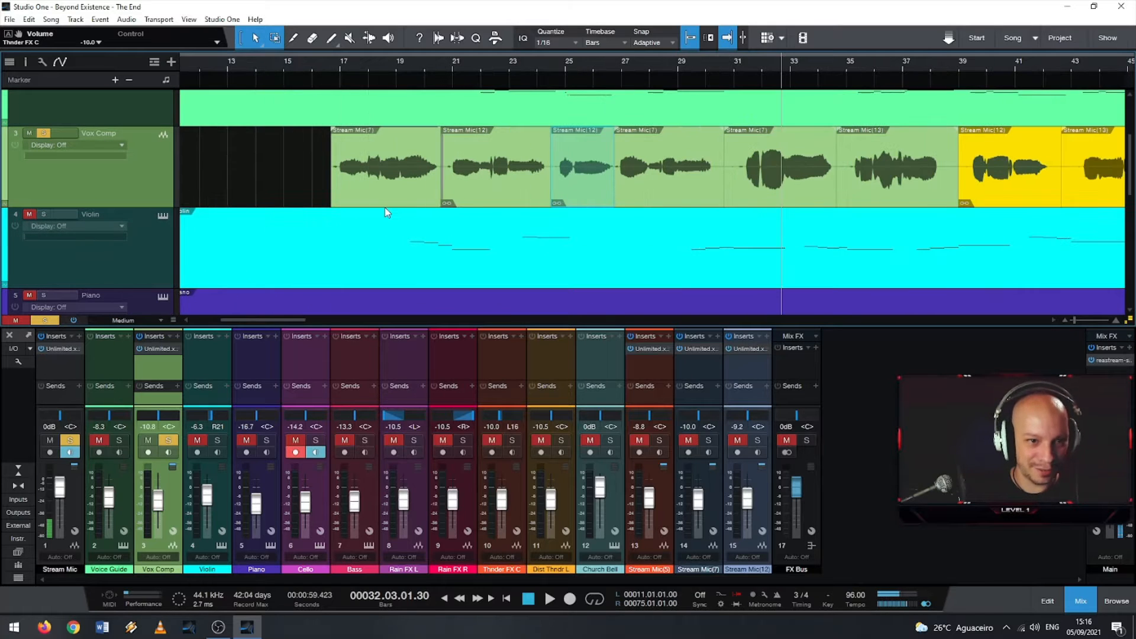
scroll(386, 212, "up", 2)
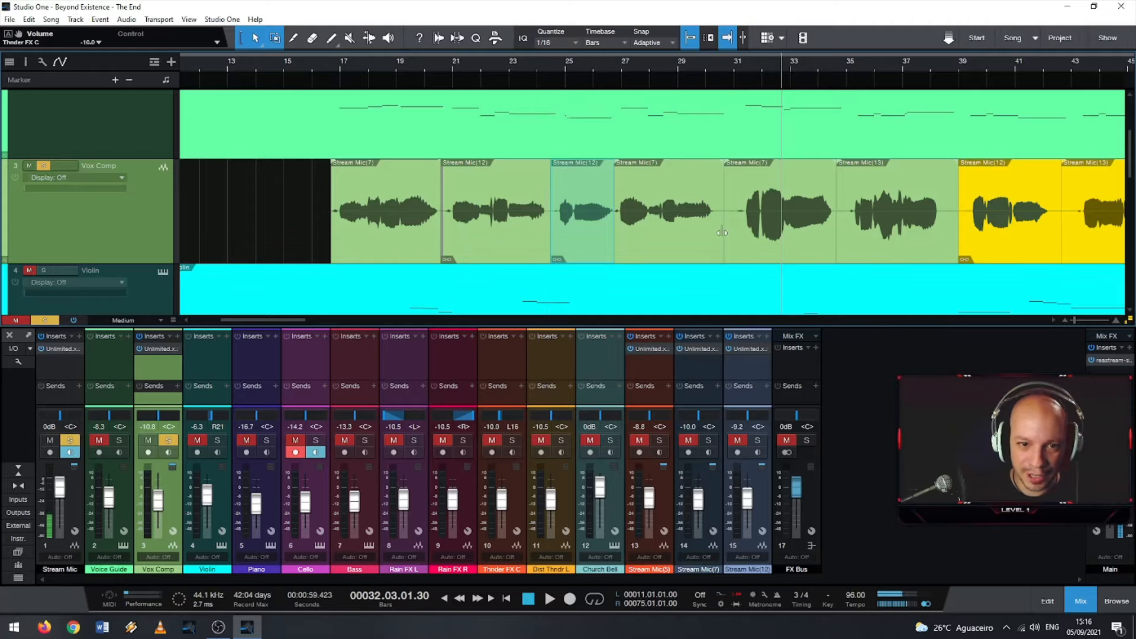
left_click(675, 255)
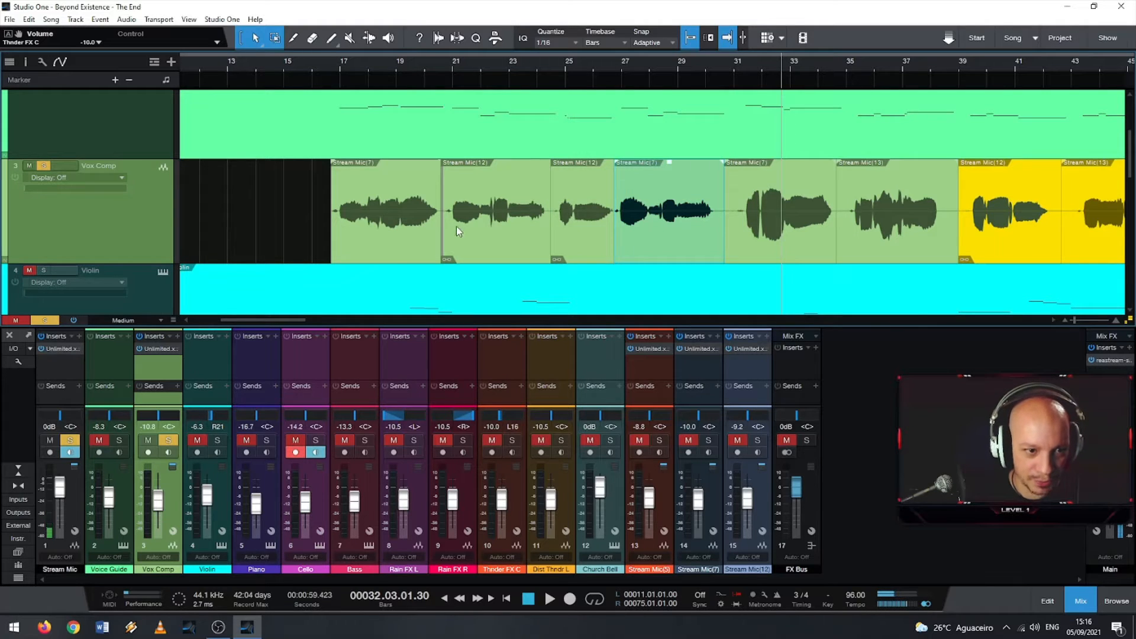
left_click(392, 246)
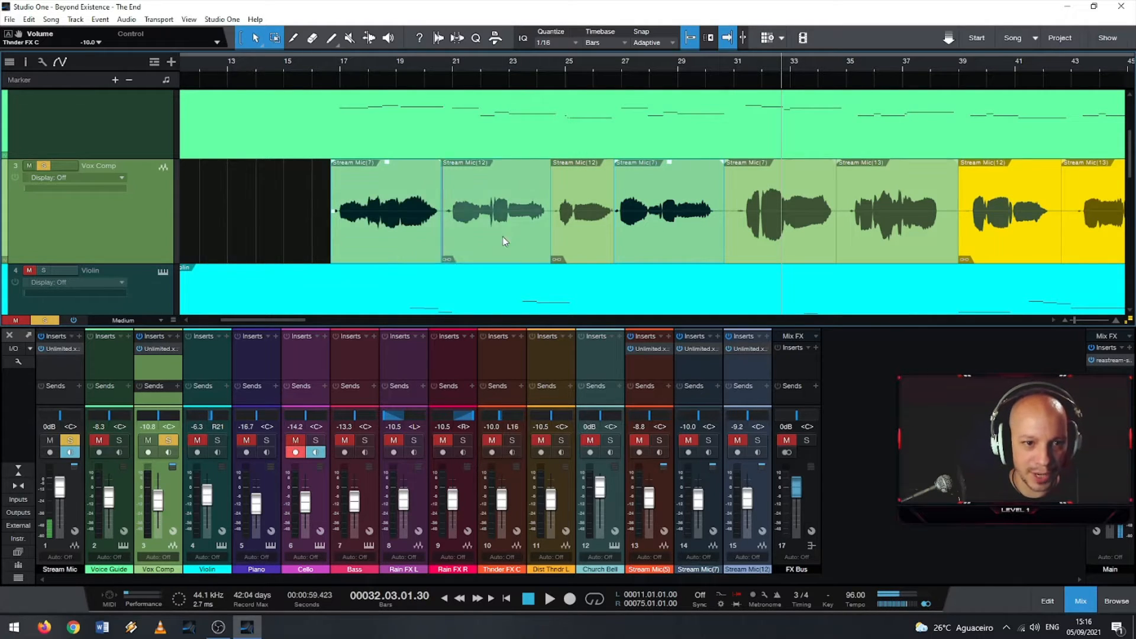
Step: Try to open the keyboard shortcuts reference in Firefox
left_click(255, 19)
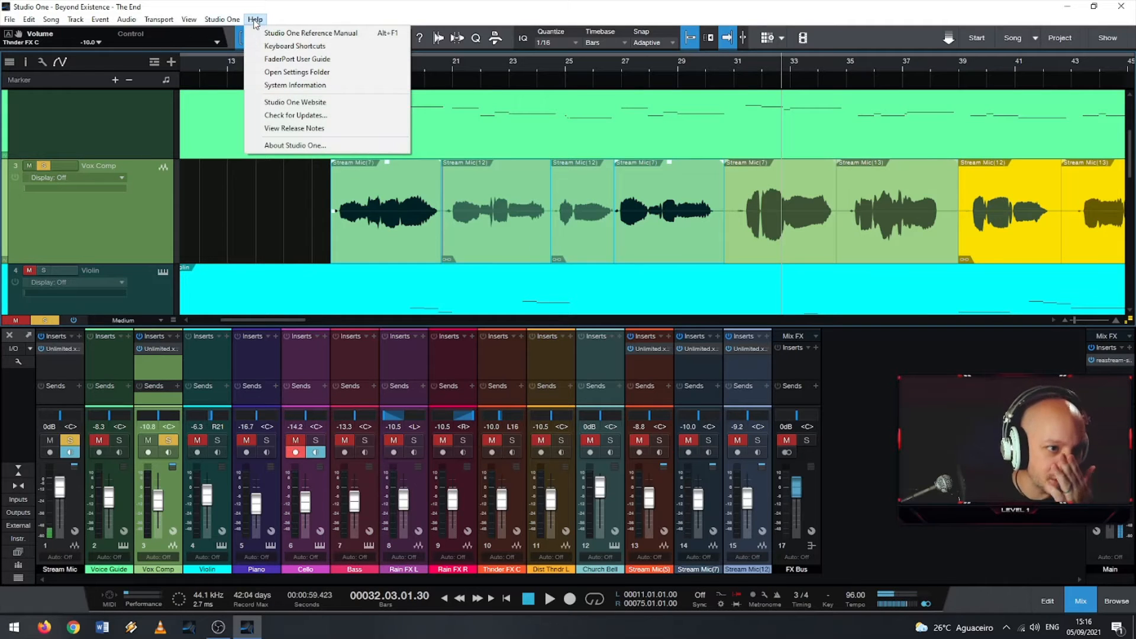
left_click(269, 48)
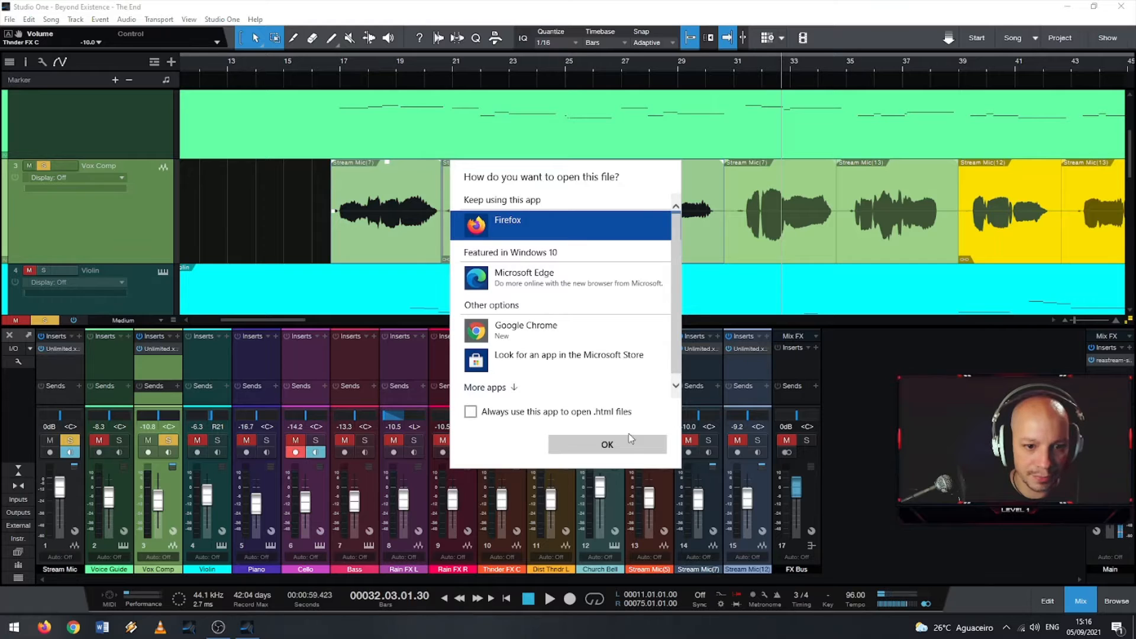
left_click(630, 451)
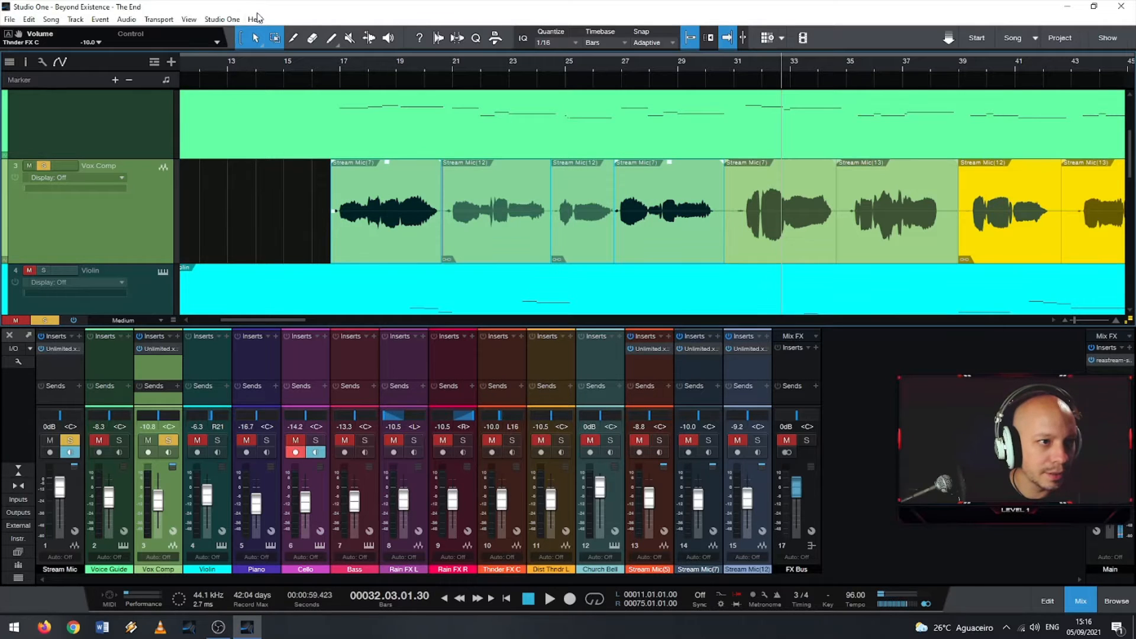
Step: Open the keyboard shortcuts reference in Google Chrome, without making it the default for .html files
left_click(256, 19)
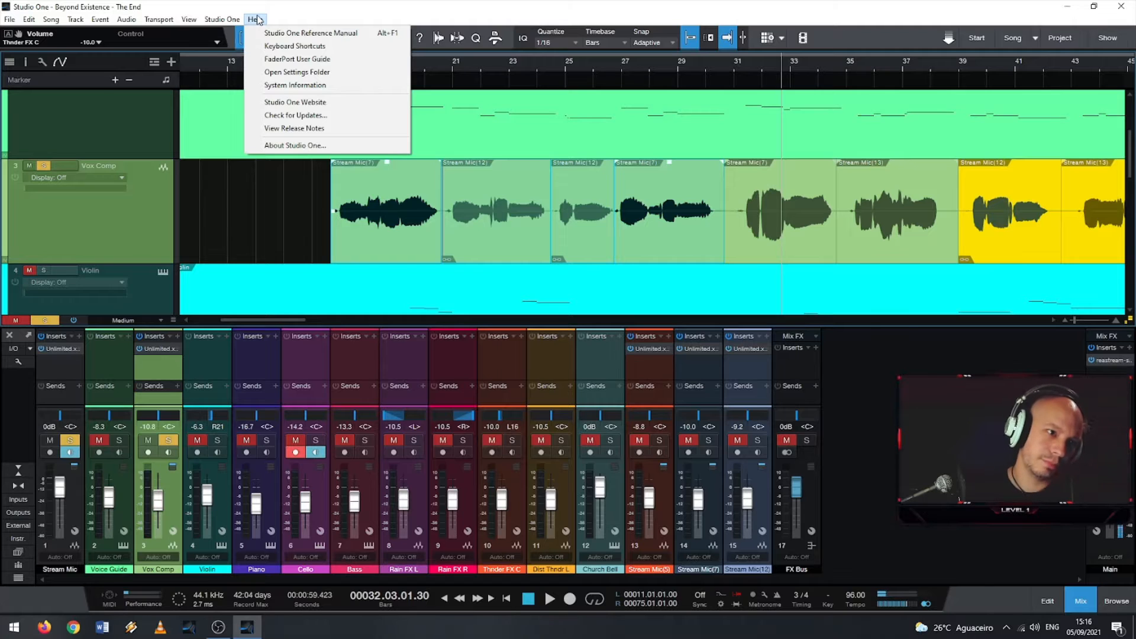
left_click(289, 45)
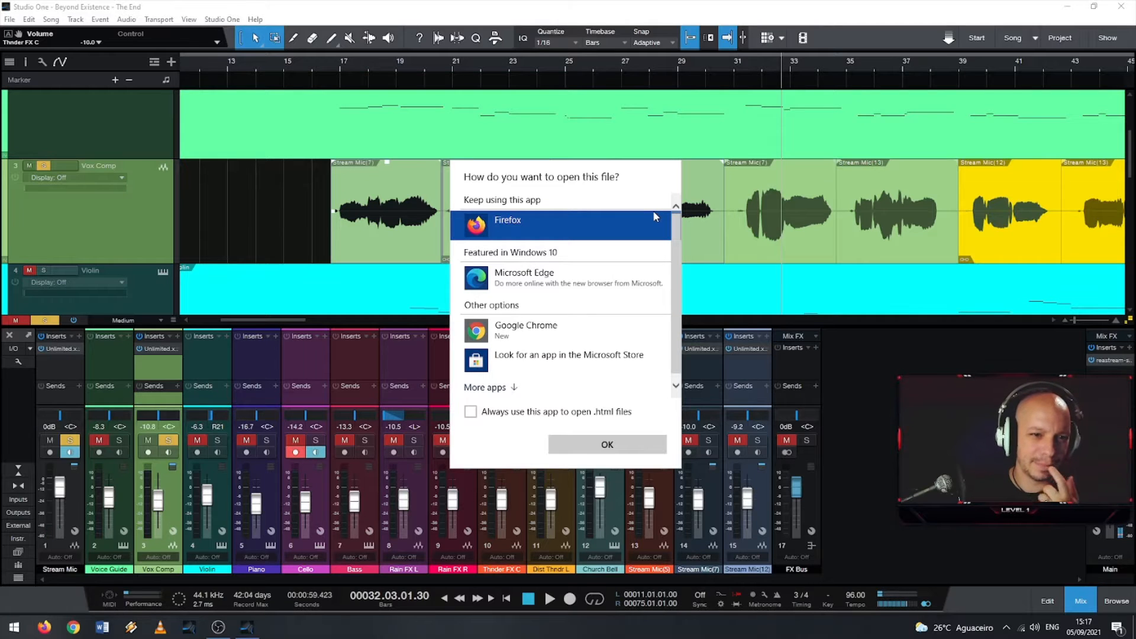
left_click(583, 328)
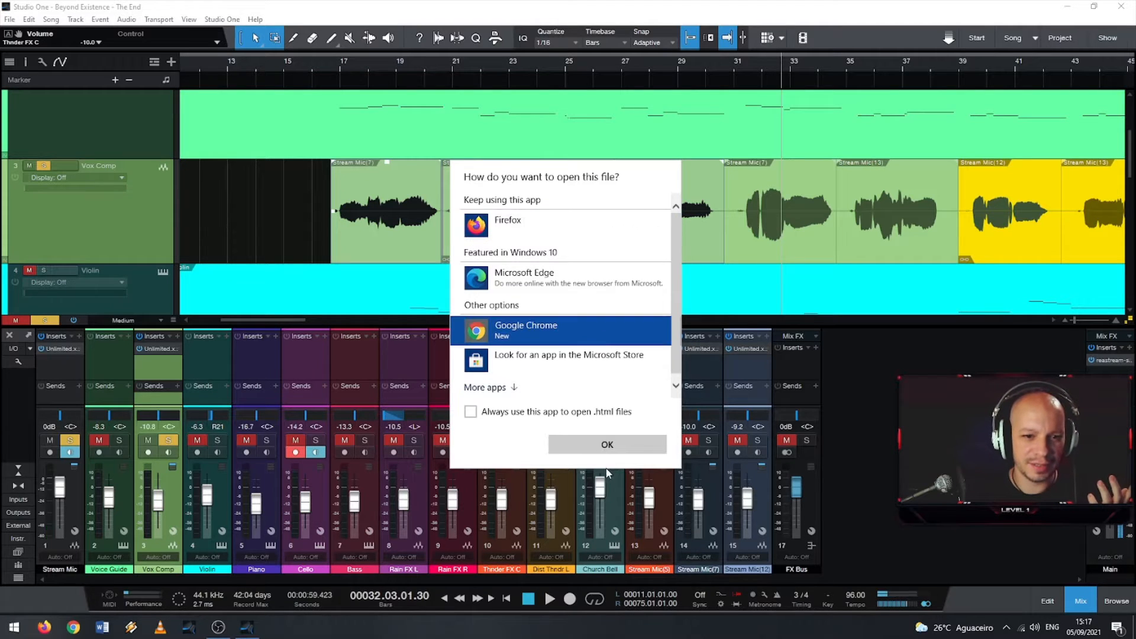
left_click(618, 447)
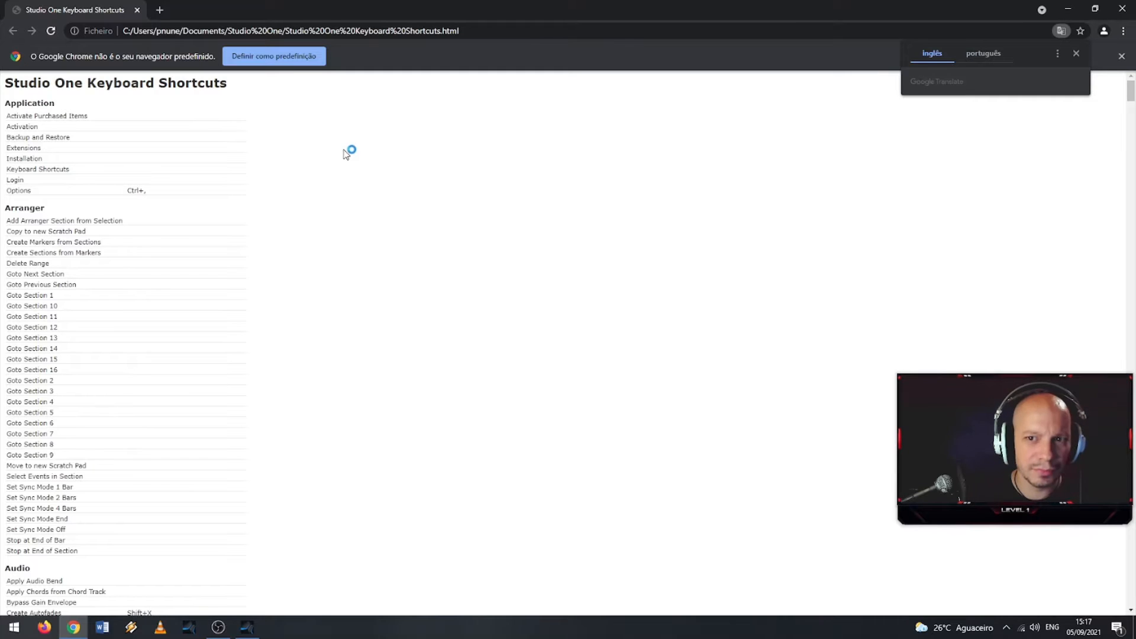
Step: Look through the Studio One keyboard shortcuts reference from the Arranger and Audio sections onward, and close the browser
scroll(3, 204, "down", 5)
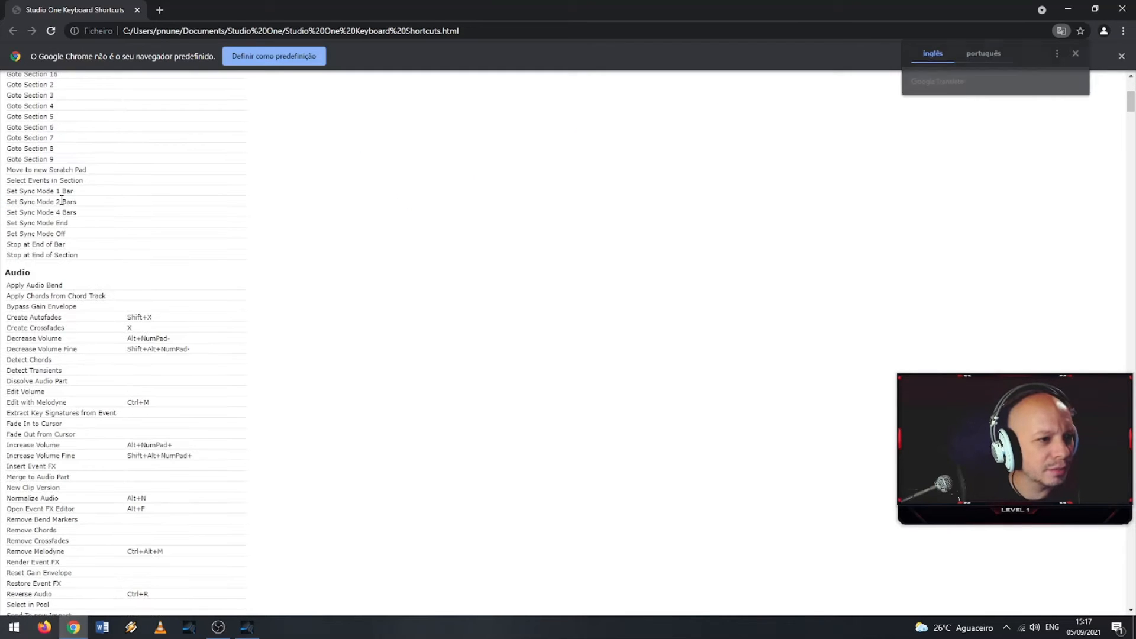
scroll(87, 220, "down", 4)
scroll(185, 178, "down", 20)
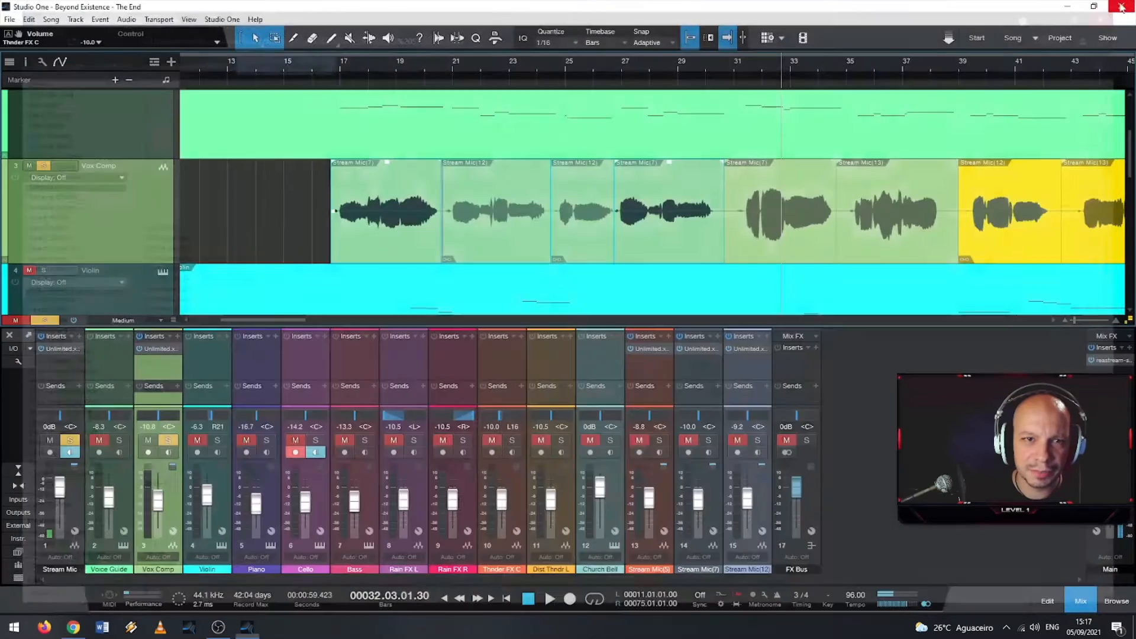
left_click(1122, 9)
Step: Open the keyboard shortcut settings and search the commands for "volume"
left_click(234, 19)
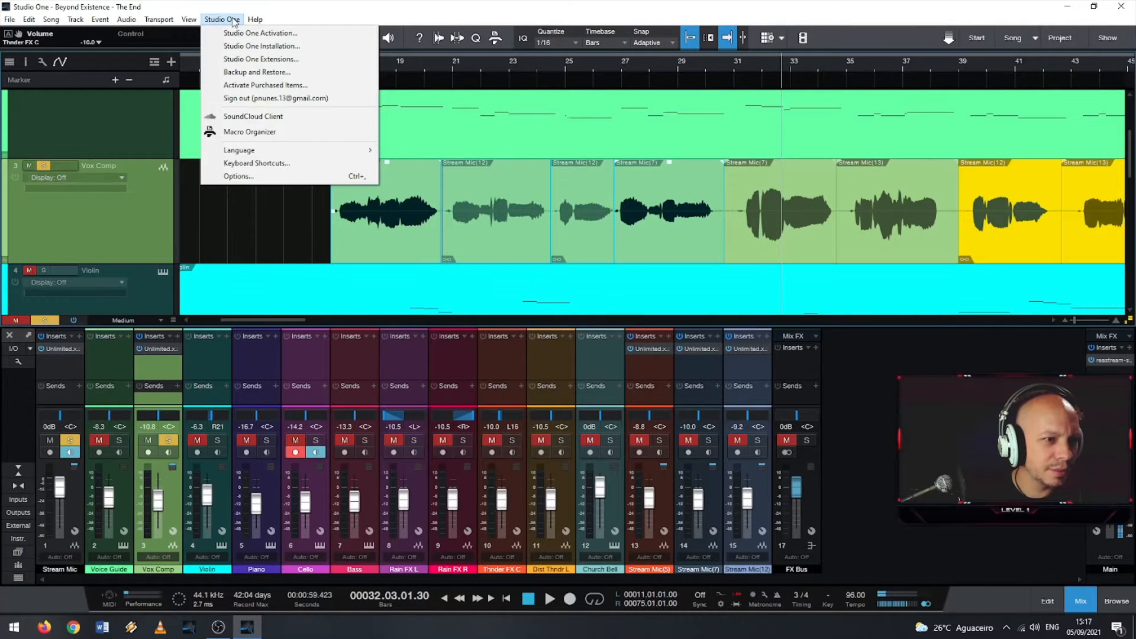
left_click(256, 162)
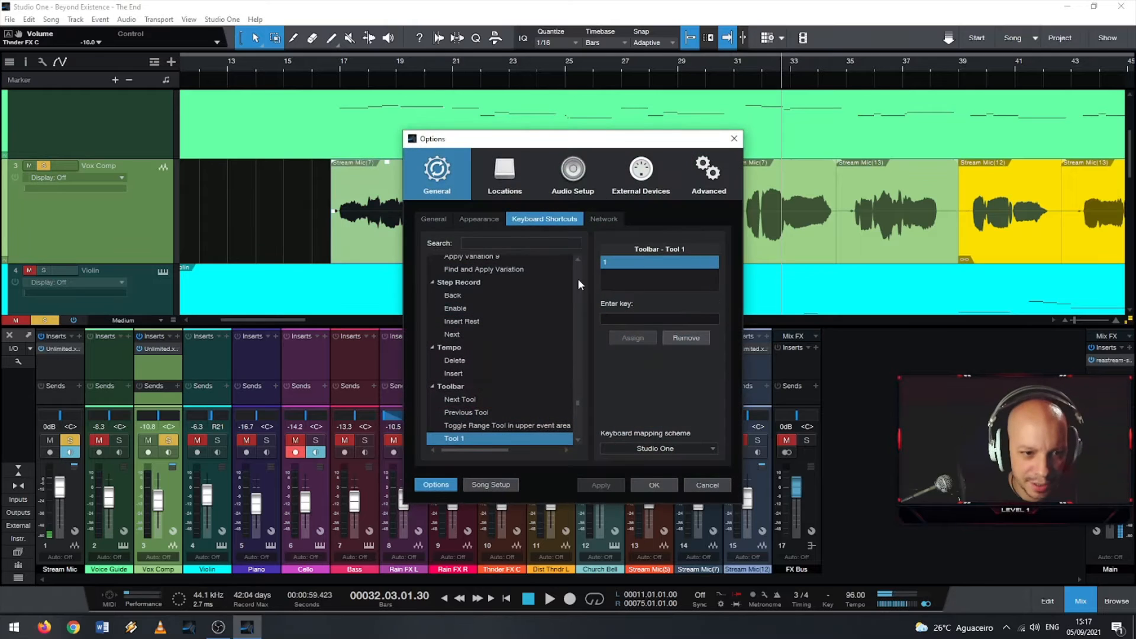
scroll(555, 289, "down", 1)
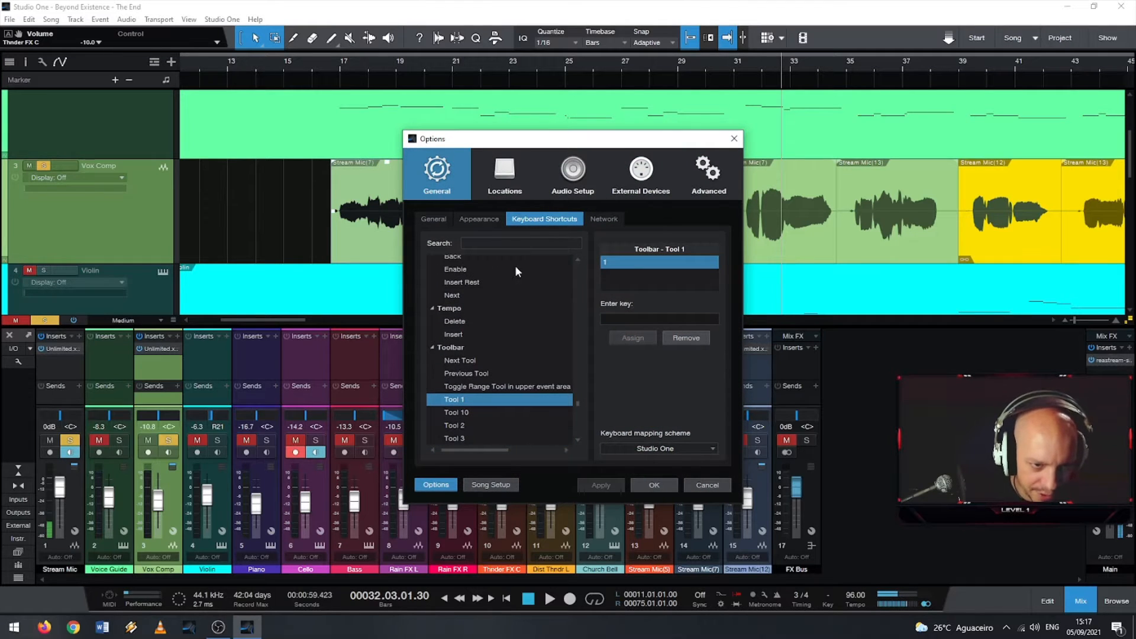
type("volume")
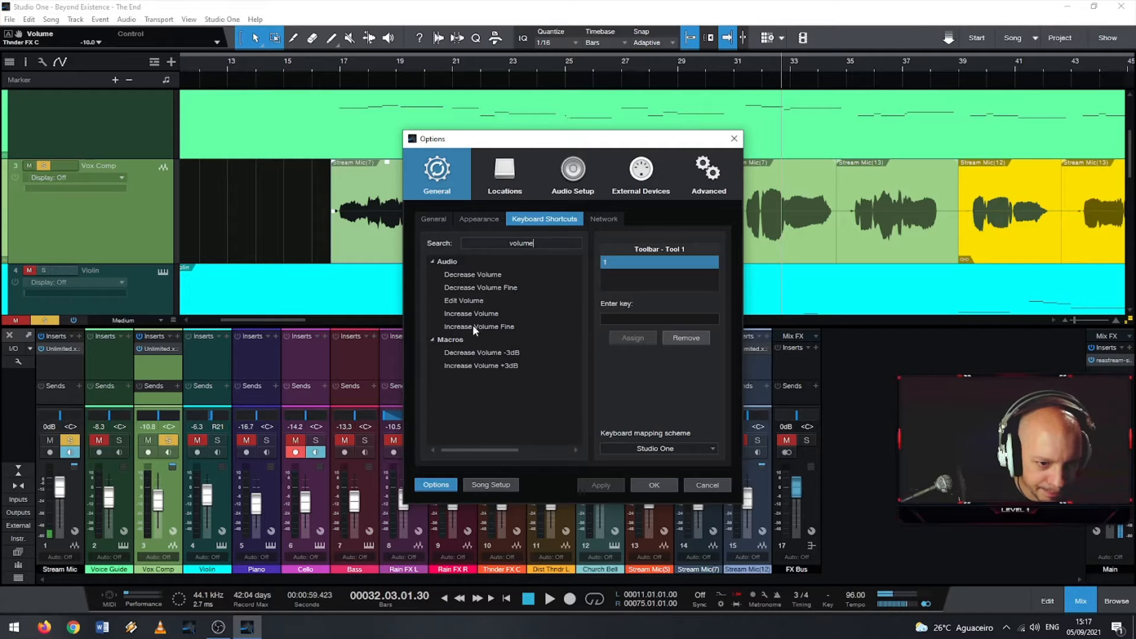
Step: Try Page Down as the shortcut for the Decrease Volume -3dB macro and look up the command already using it
left_click(493, 355)
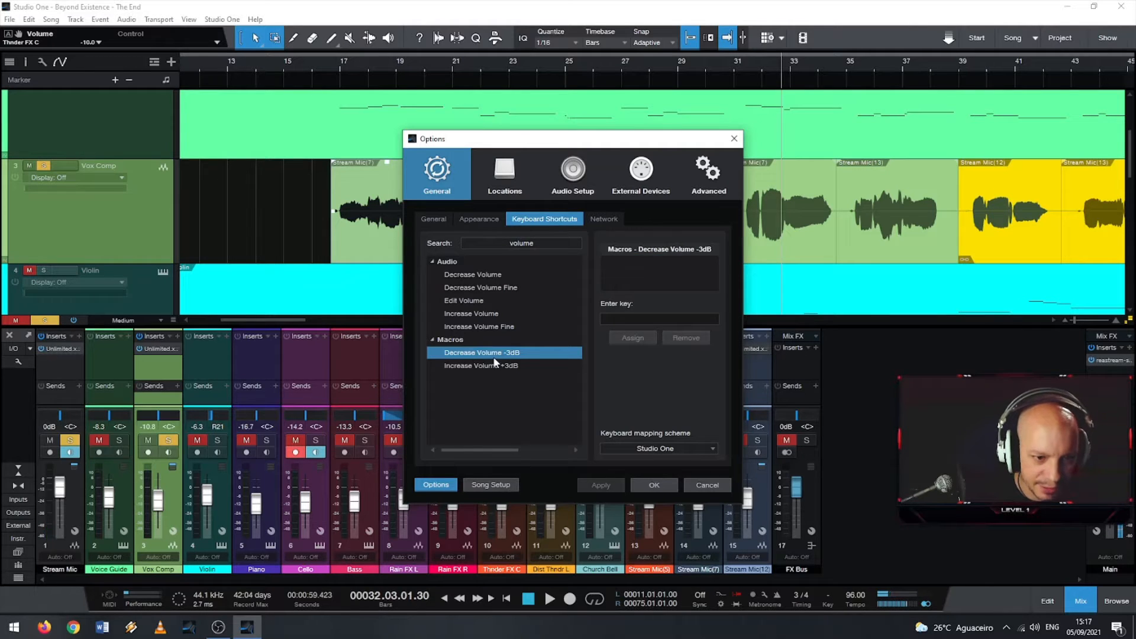
left_click(616, 323)
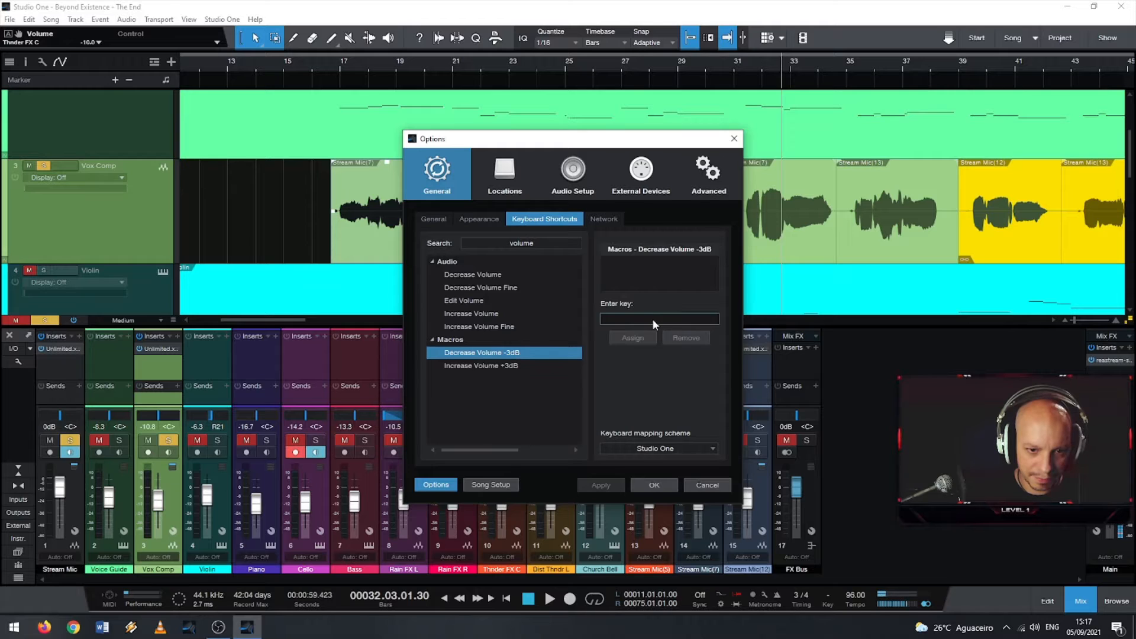
key("Page_Down")
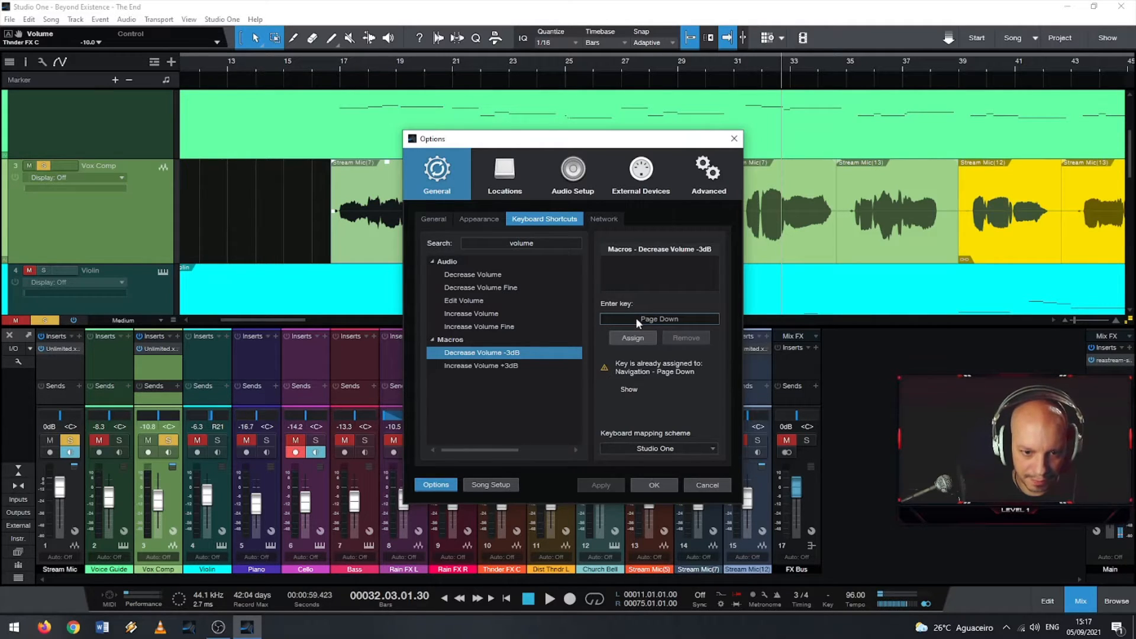
left_click(630, 389)
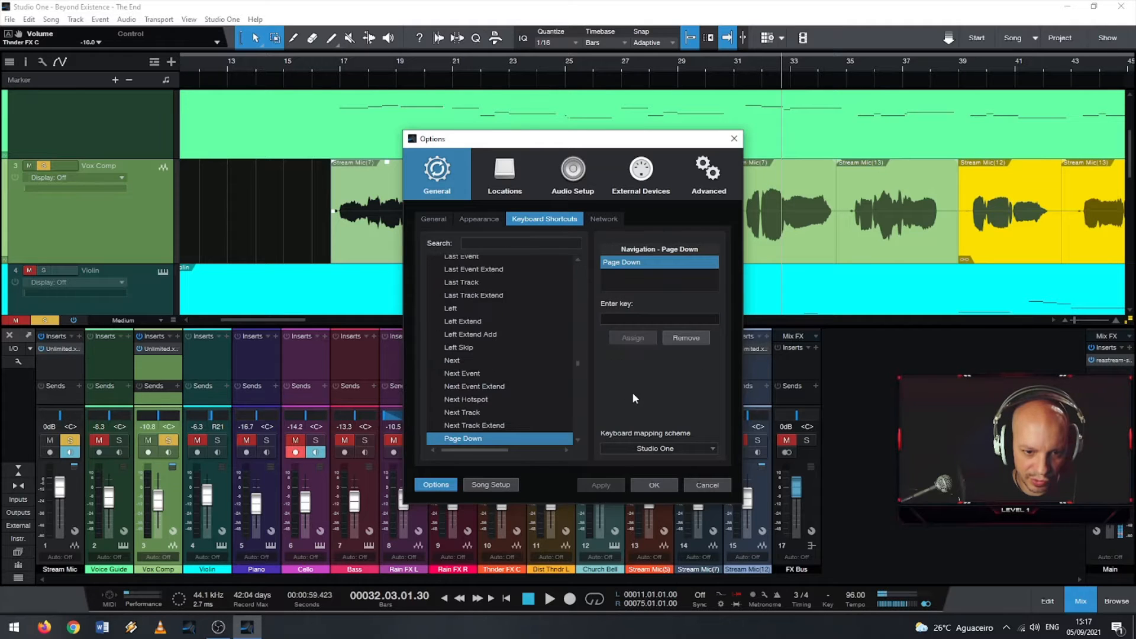
scroll(505, 396, "down", 1)
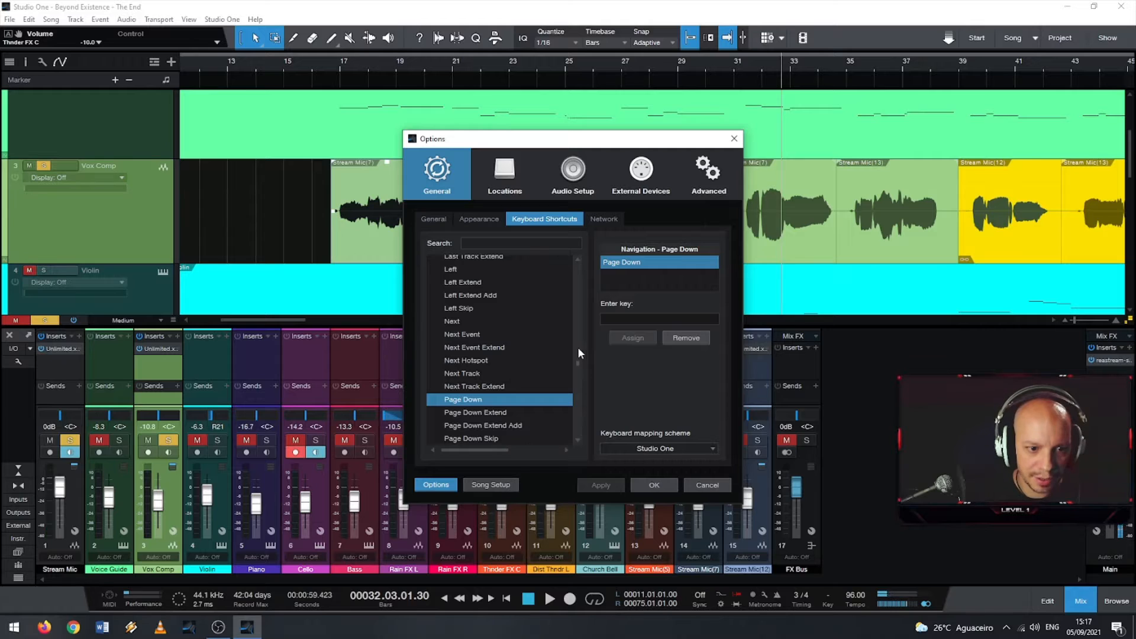
scroll(568, 349, "down", 1)
scroll(528, 337, "down", 2)
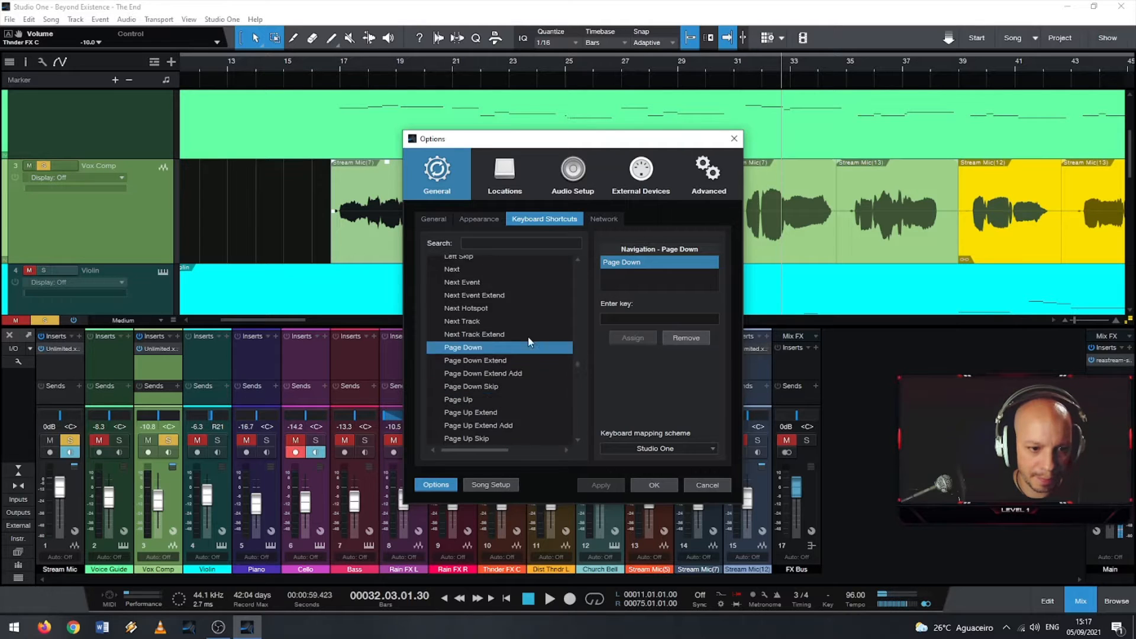
Step: Find the Decrease Volume -3dB macro again and try Page Down combined with Shift, Ctrl, Alt and Ctrl+Shift as its shortcut
left_click(536, 239)
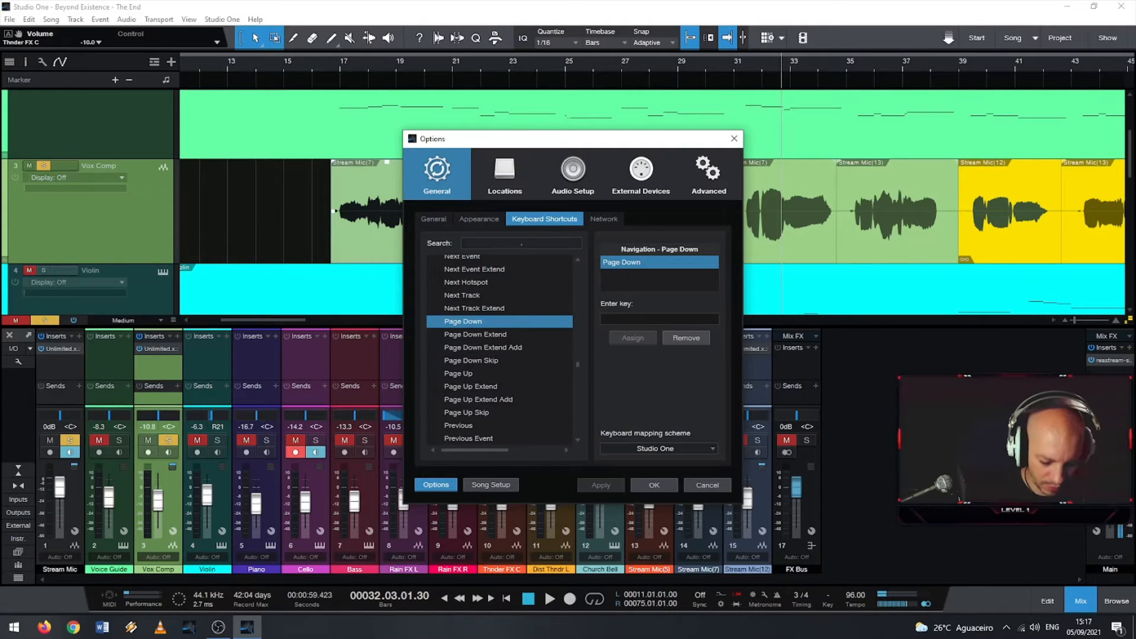
type("volume")
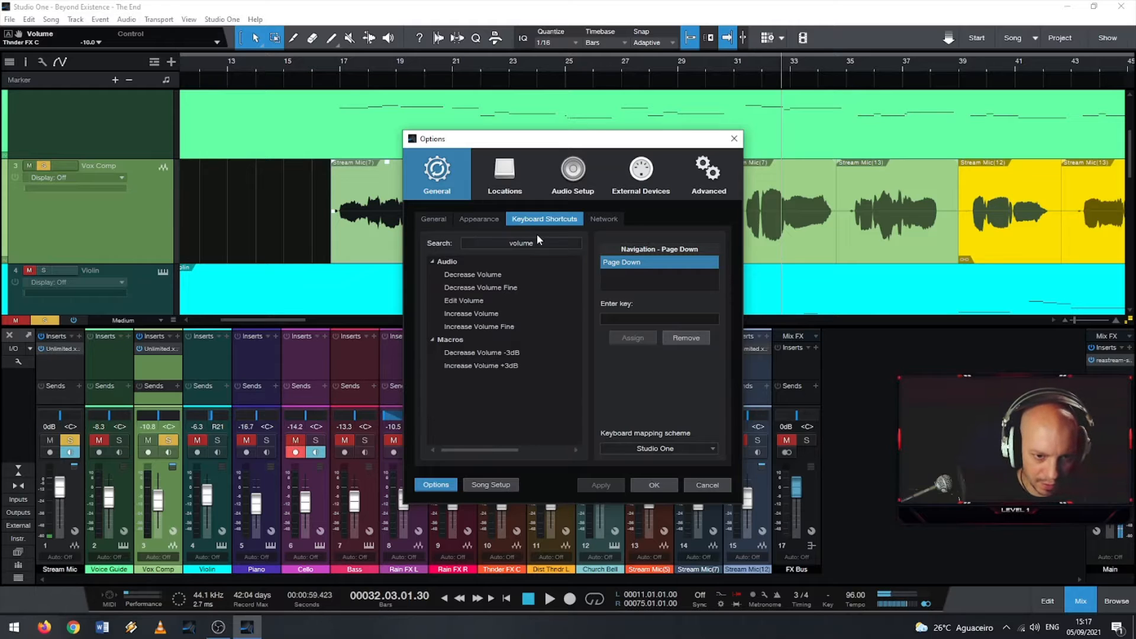
left_click(504, 355)
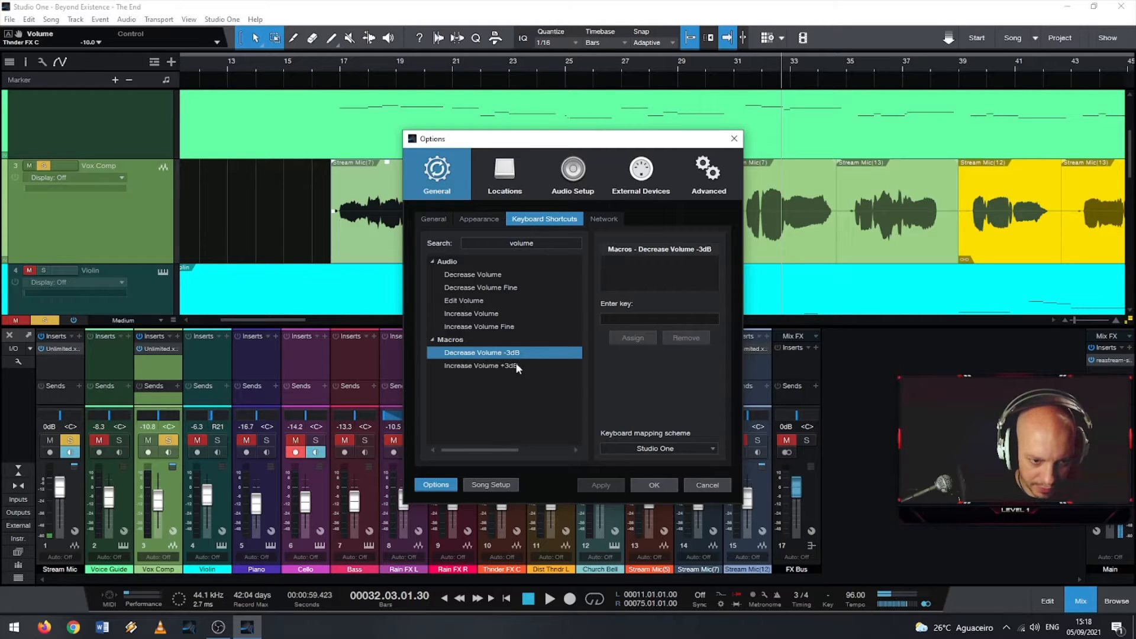
left_click(653, 323)
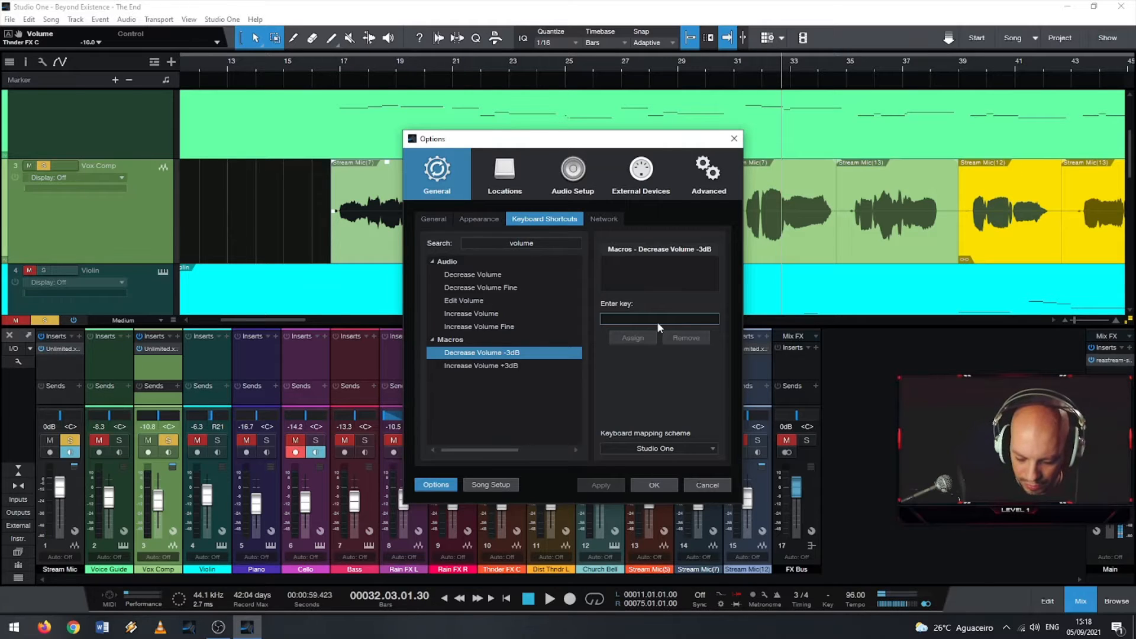
key("shift+Page_Down")
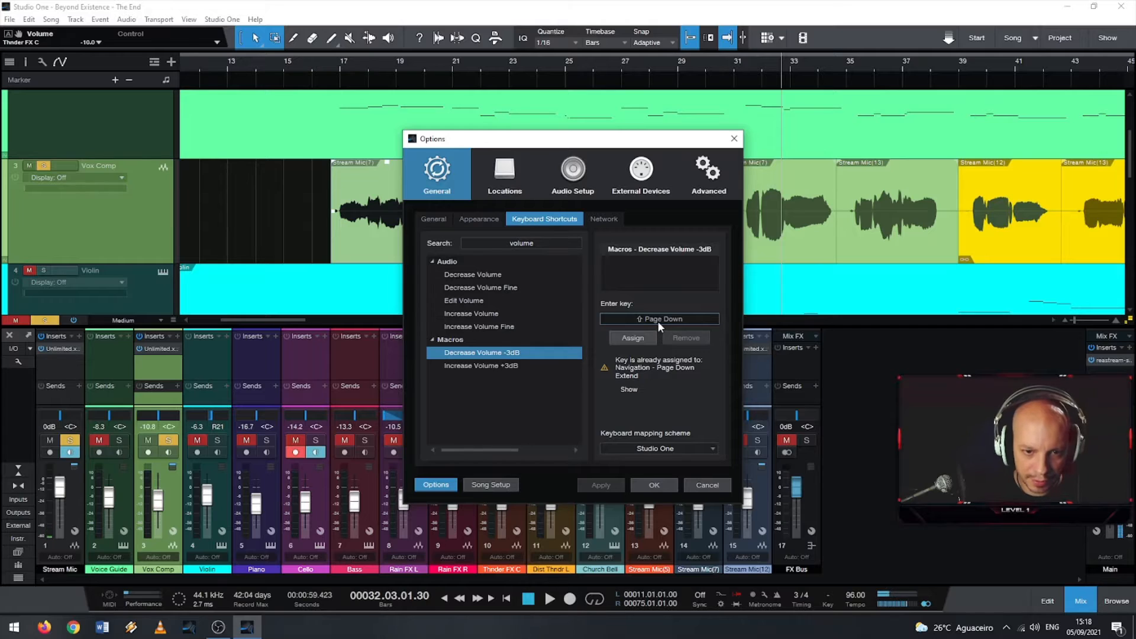
key("ctrl+Page_Down")
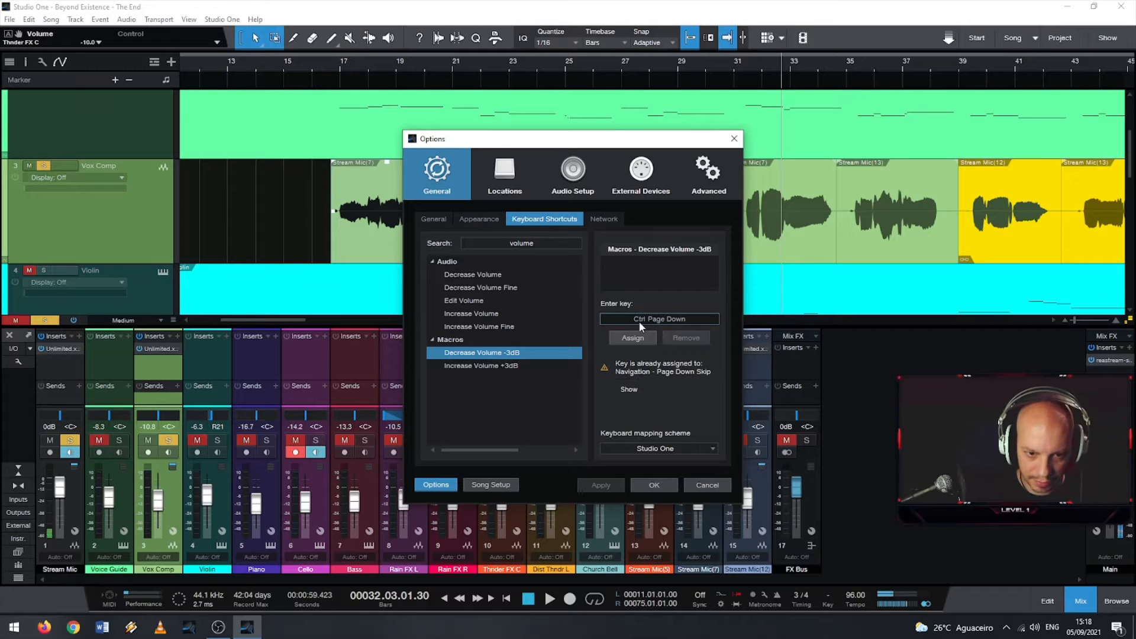
key("alt+Page_Down")
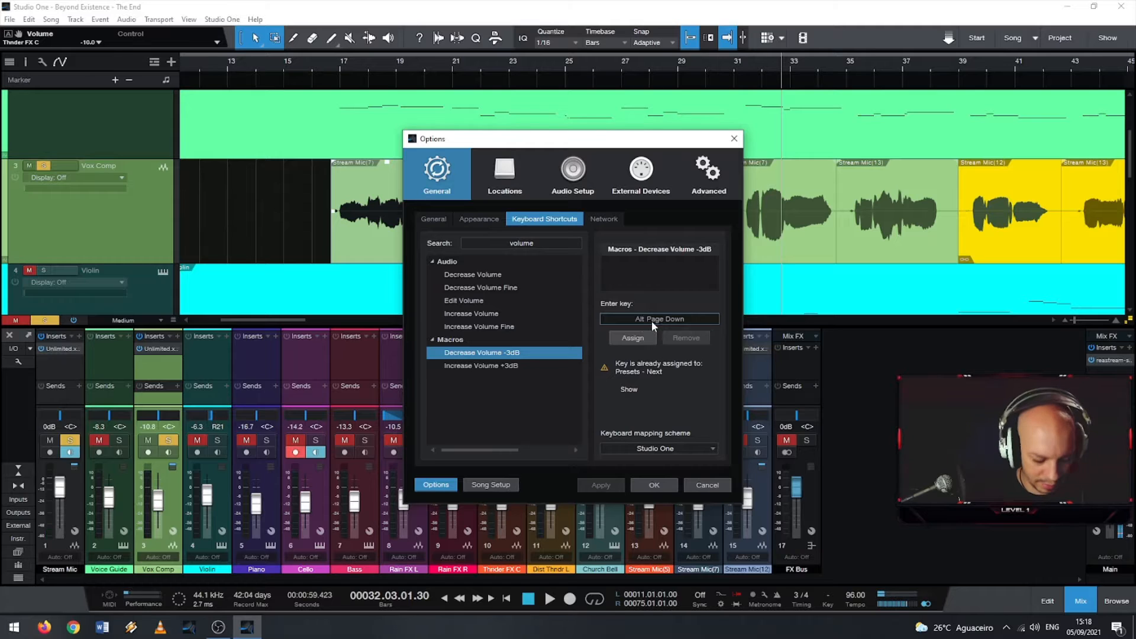
key("ctrl+shift+Page_Down")
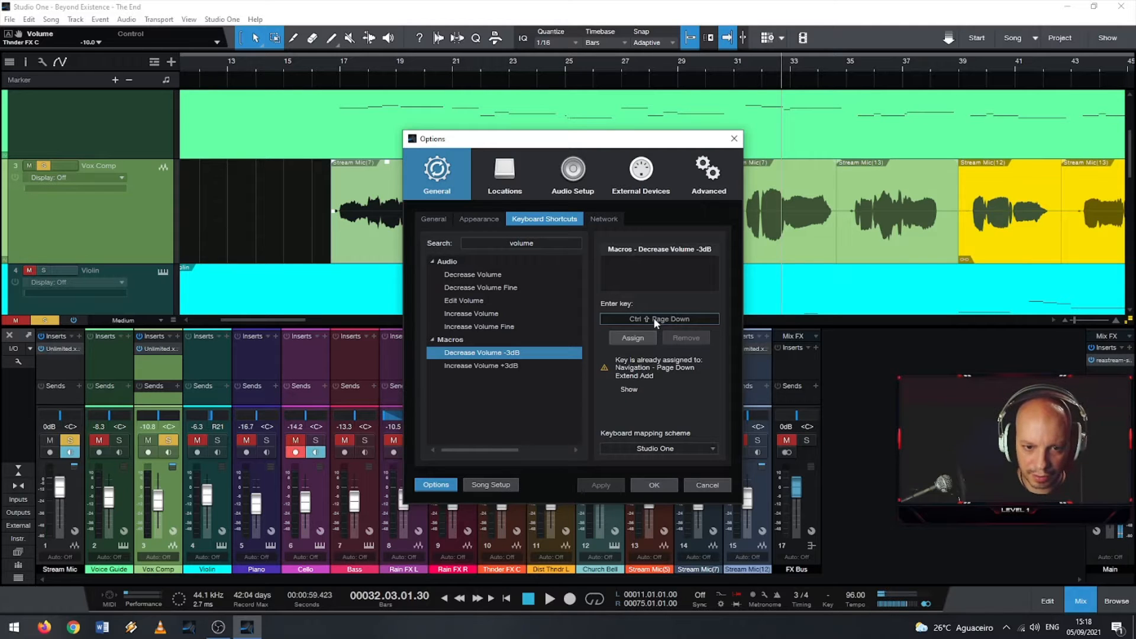
Step: Try NumPad2 and Ctrl+NumPad2 for the Decrease Volume -3dB macro, and look up the command already using Ctrl+NumPad2
key("KP_2")
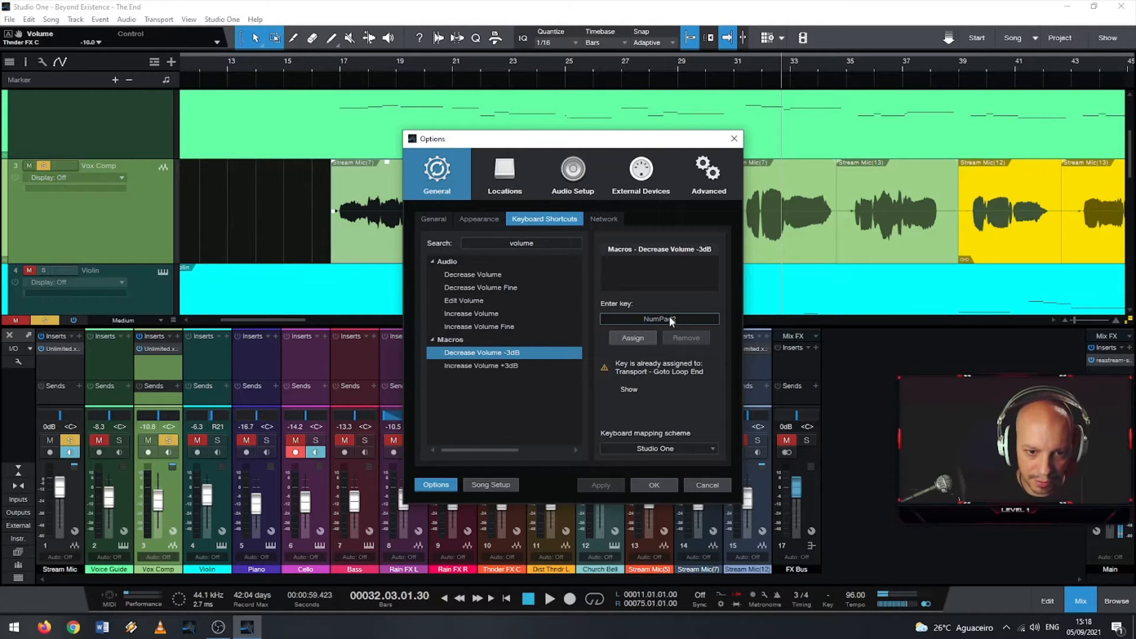
key("ctrl+KP_2")
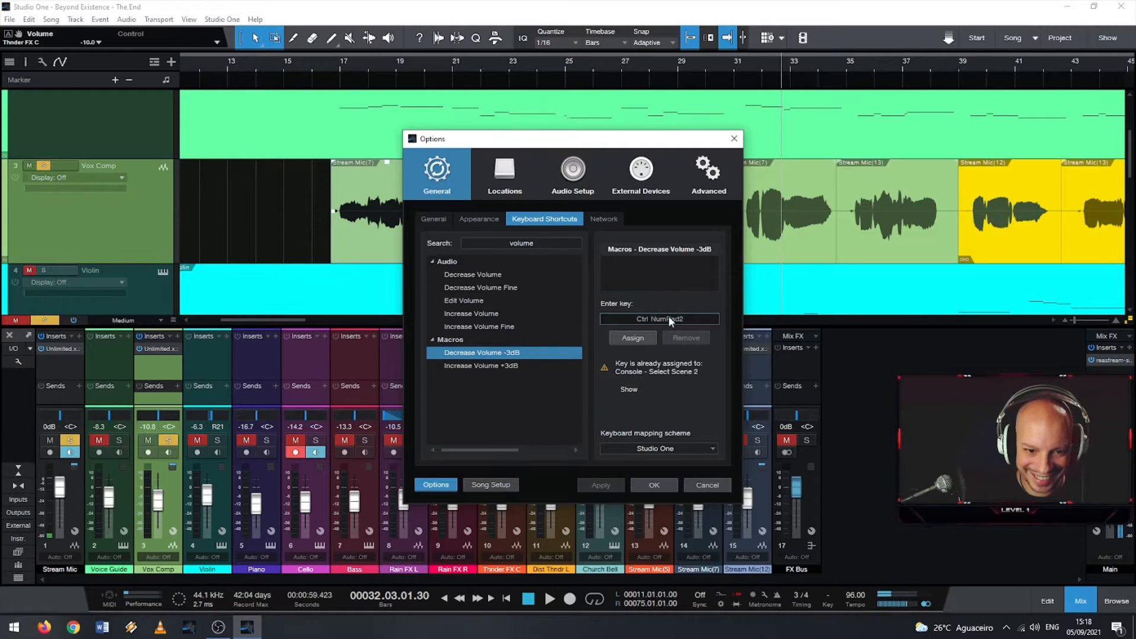
left_click(627, 389)
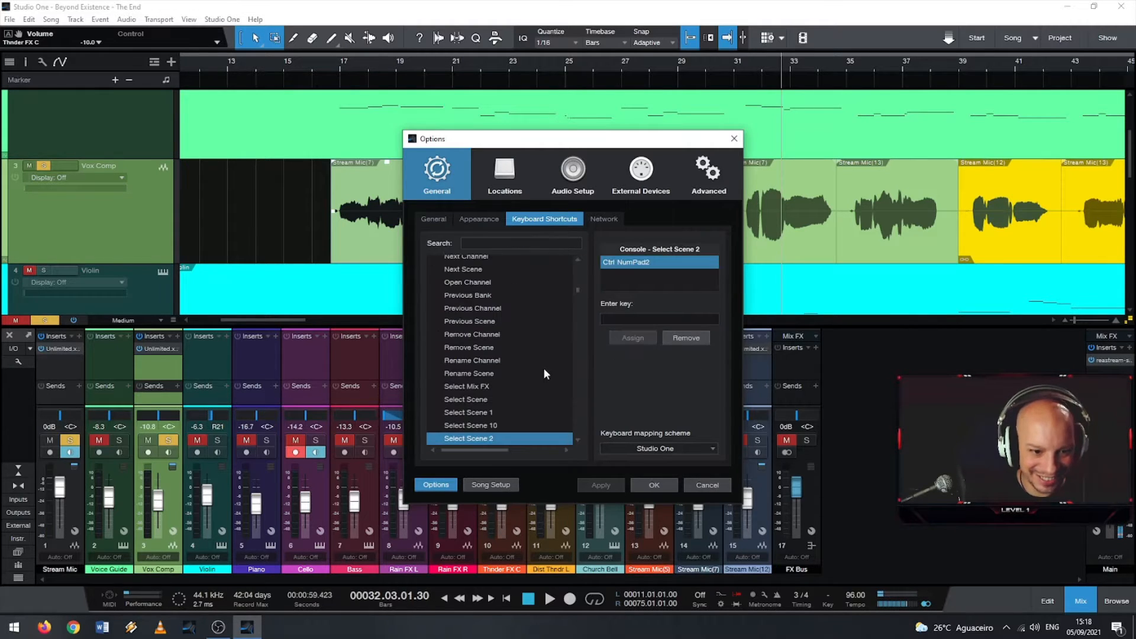
scroll(543, 370, "down", 1)
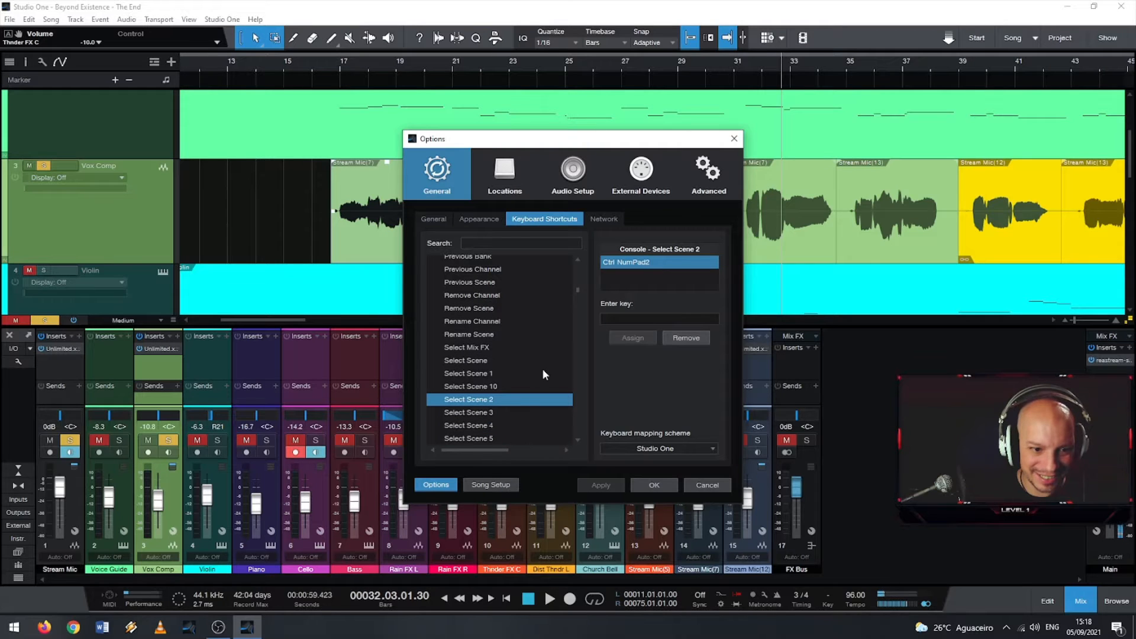
scroll(556, 354, "up", 12)
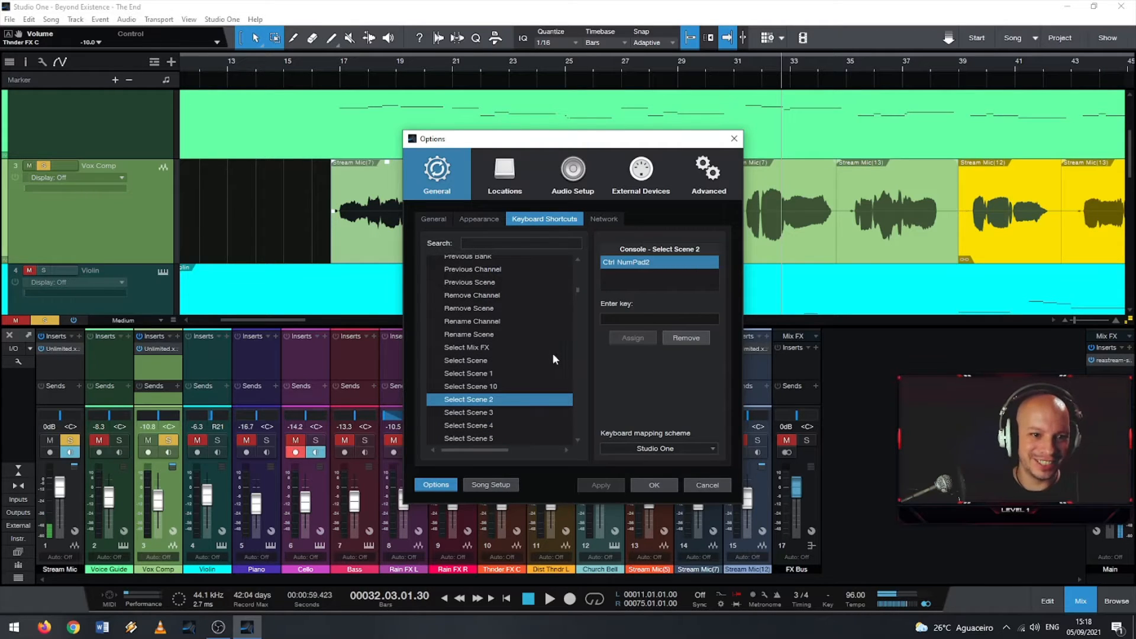
scroll(523, 329, "up", 4)
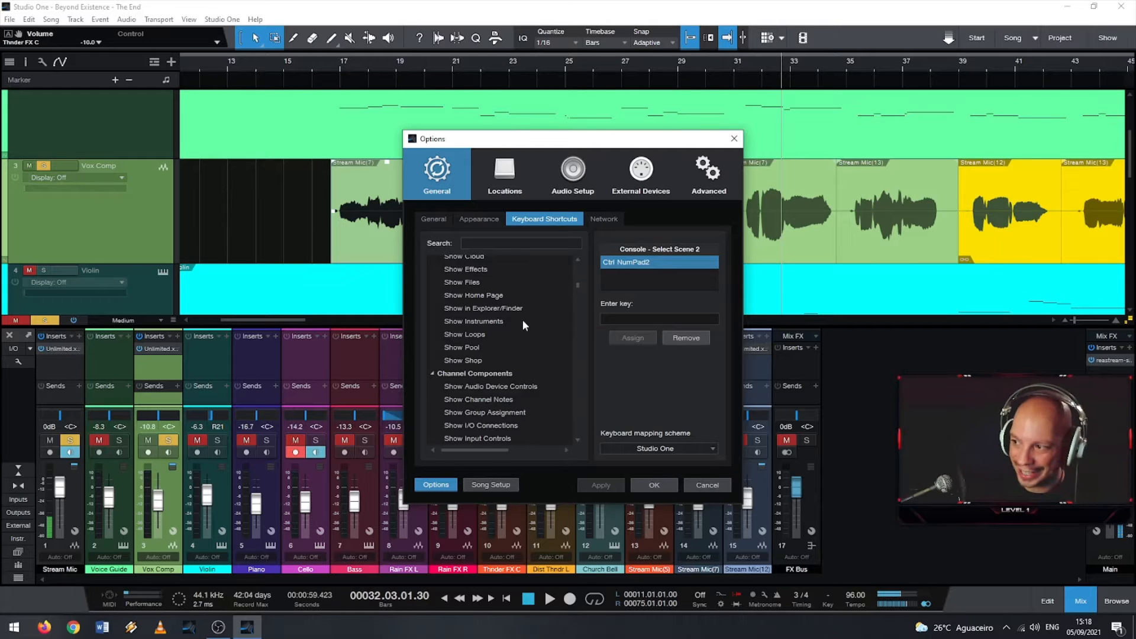
Step: Search the commands for "volume" and assign the minus key (-) to the Decrease Volume -3dB macro
left_click(503, 243)
type("volume")
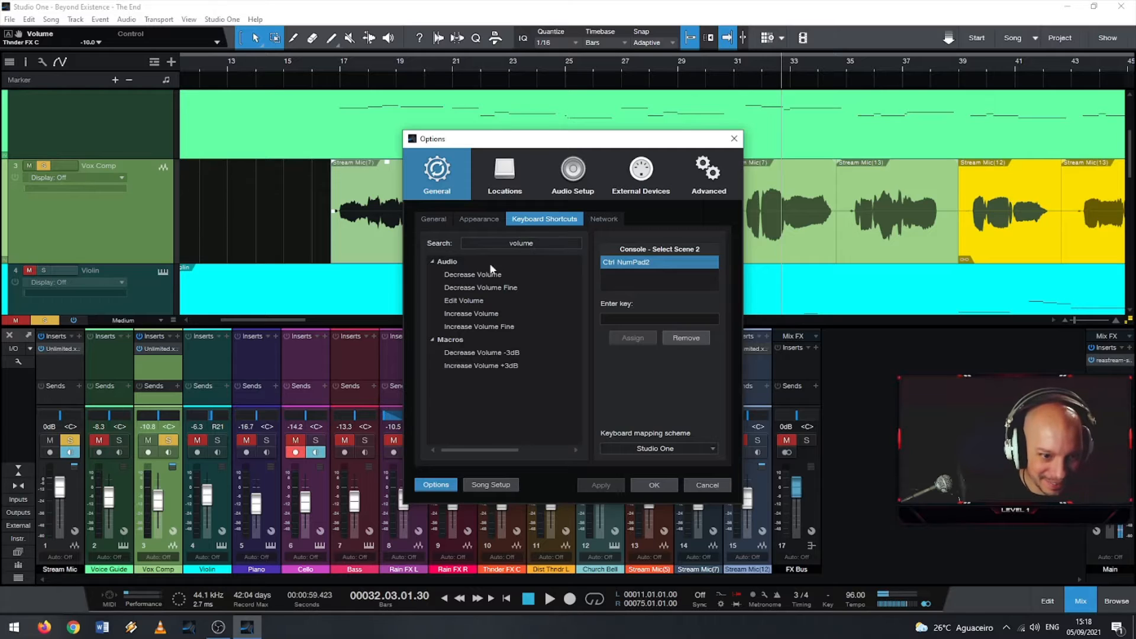
left_click(532, 353)
left_click(656, 322)
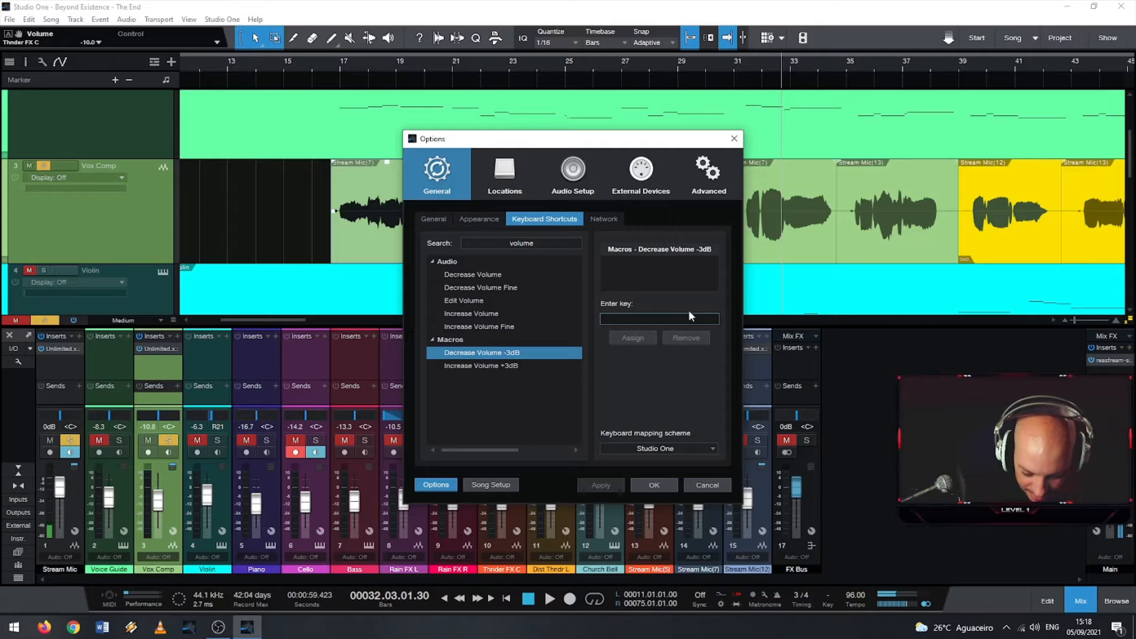
key("minus")
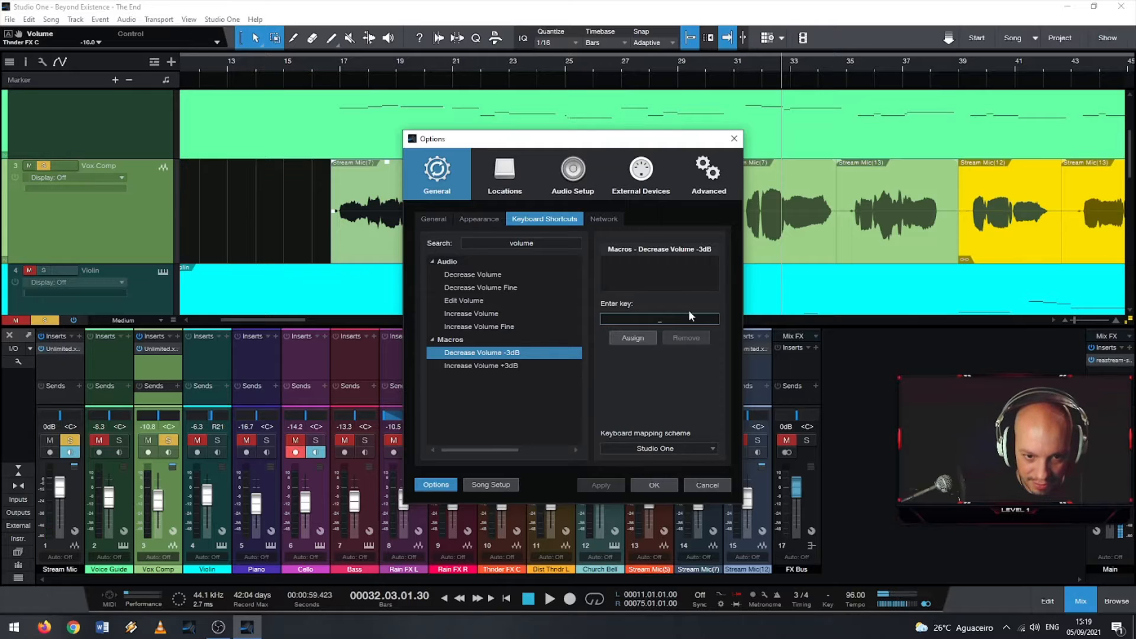
key("BackSpace")
key("minus")
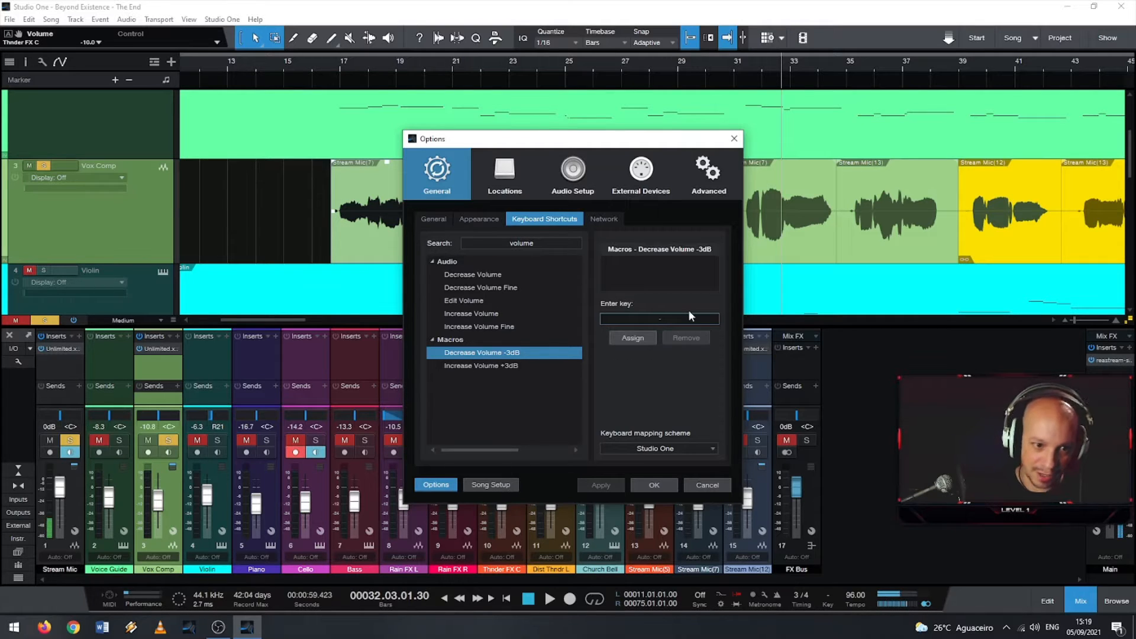
left_click(640, 339)
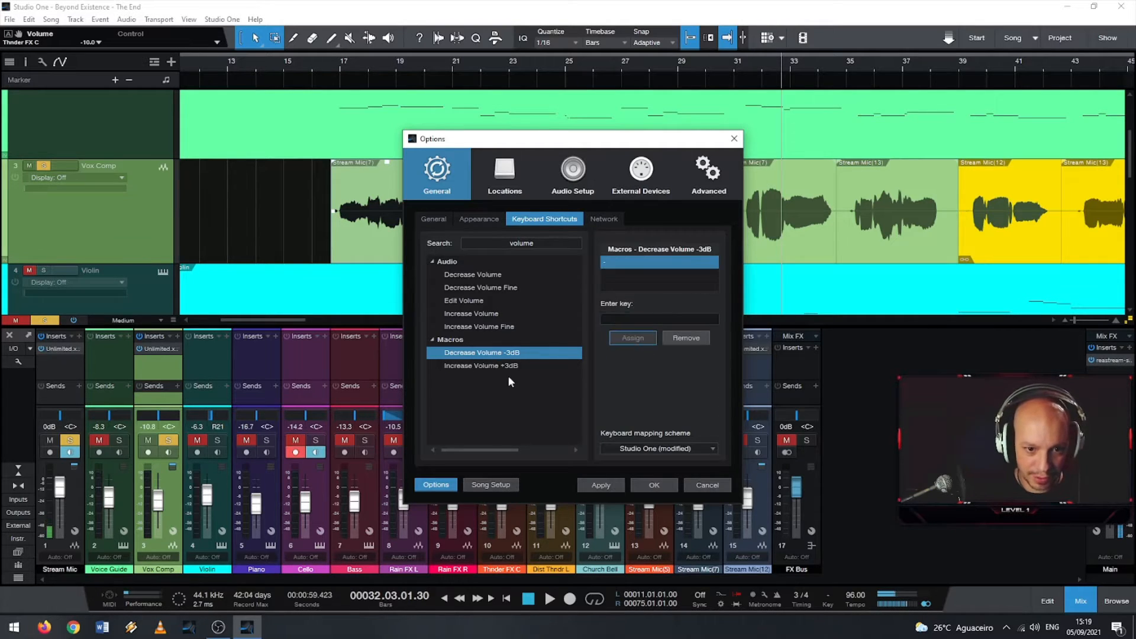
Step: Assign the plus key (+) to the Increase Volume +3dB macro and accept the shortcut changes
left_click(512, 365)
left_click(657, 320)
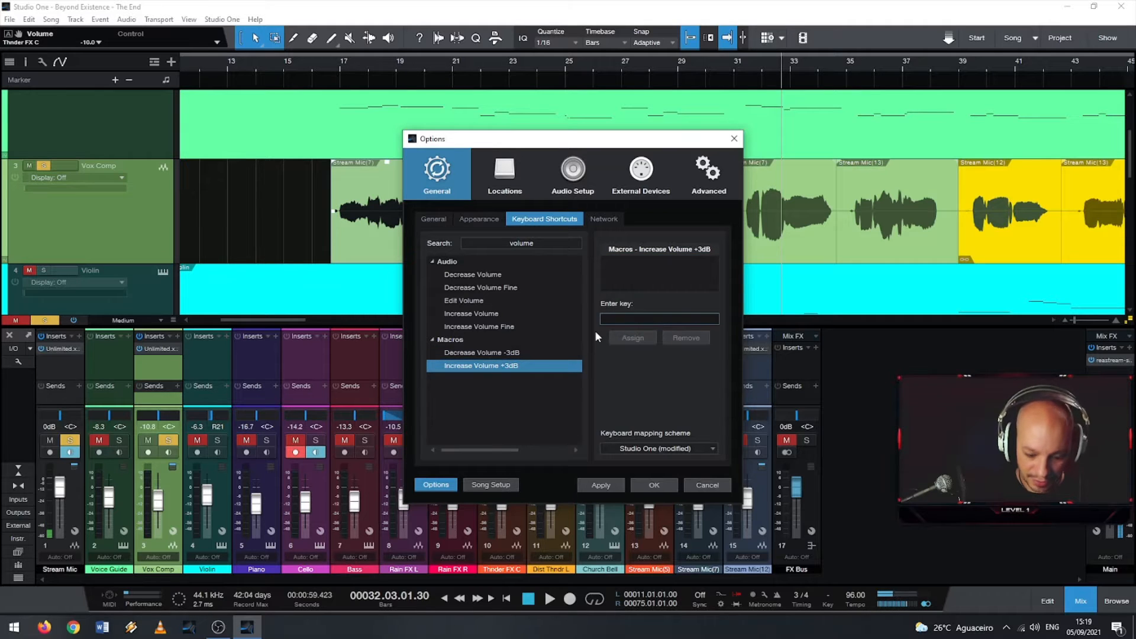
key("plus")
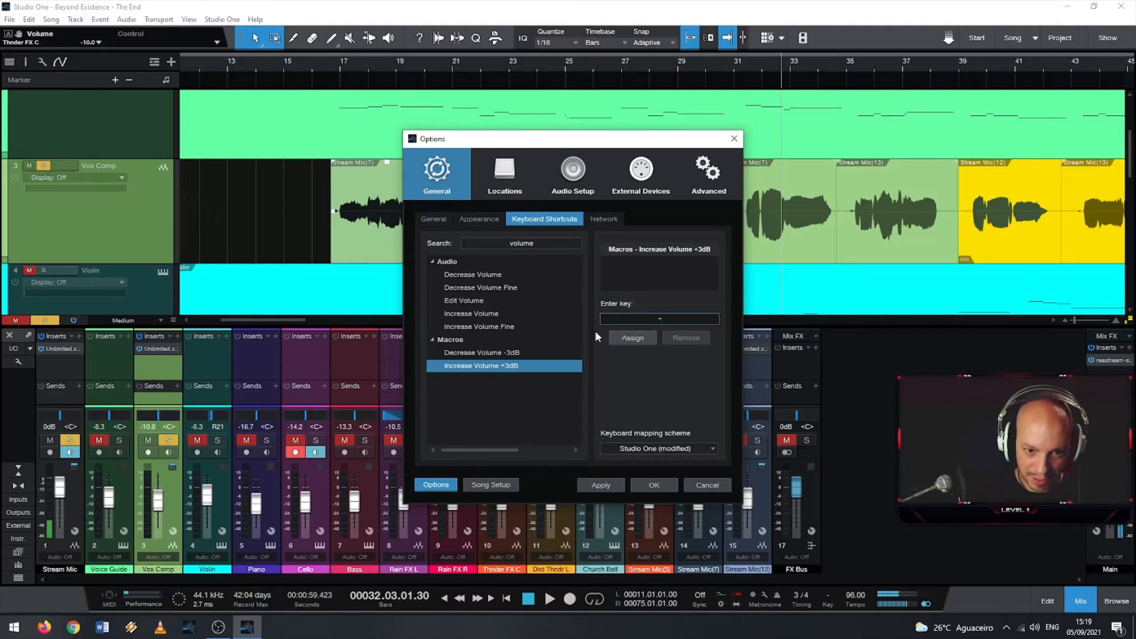
left_click(637, 337)
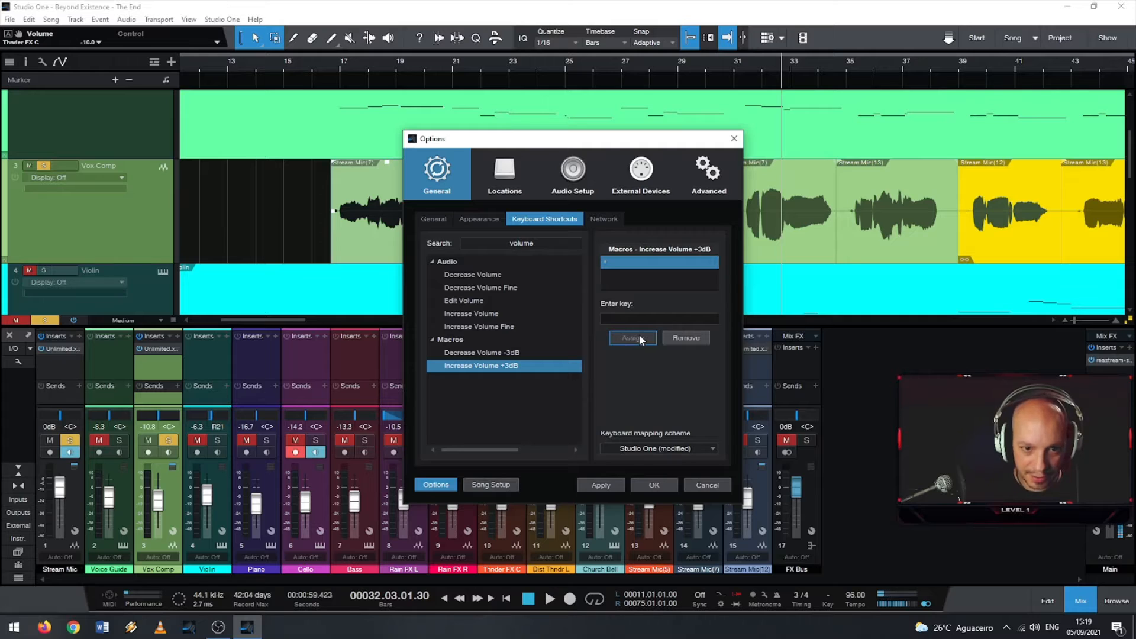
left_click(642, 486)
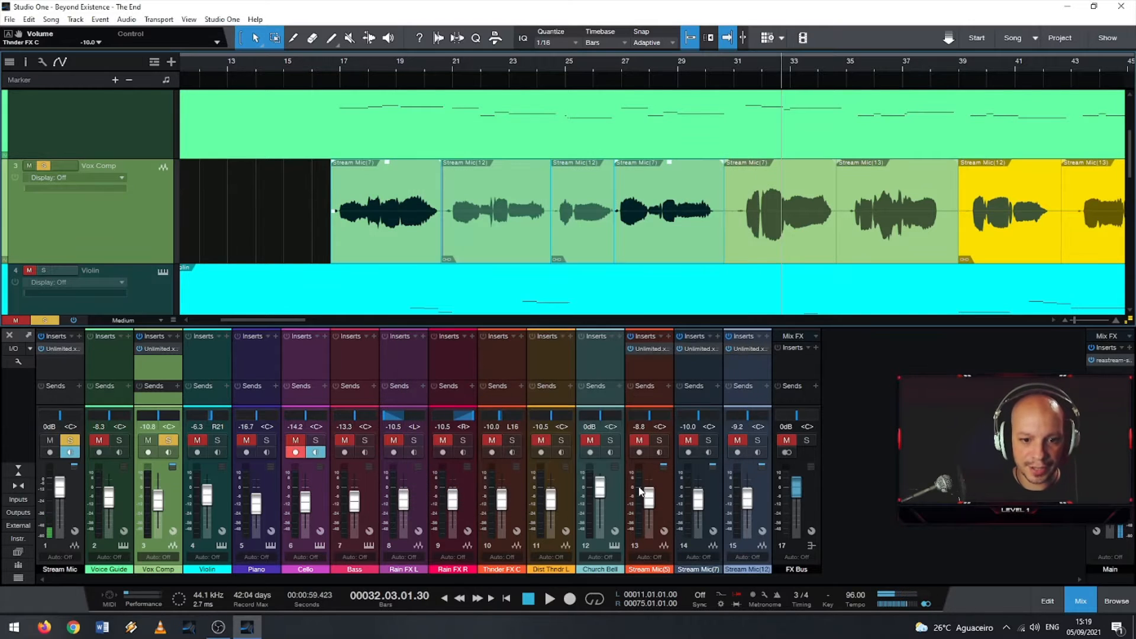
Step: Use the 3 dB macros to lower, then raise the volume of the four selected phrases at the start of Vox Comp
key("f")
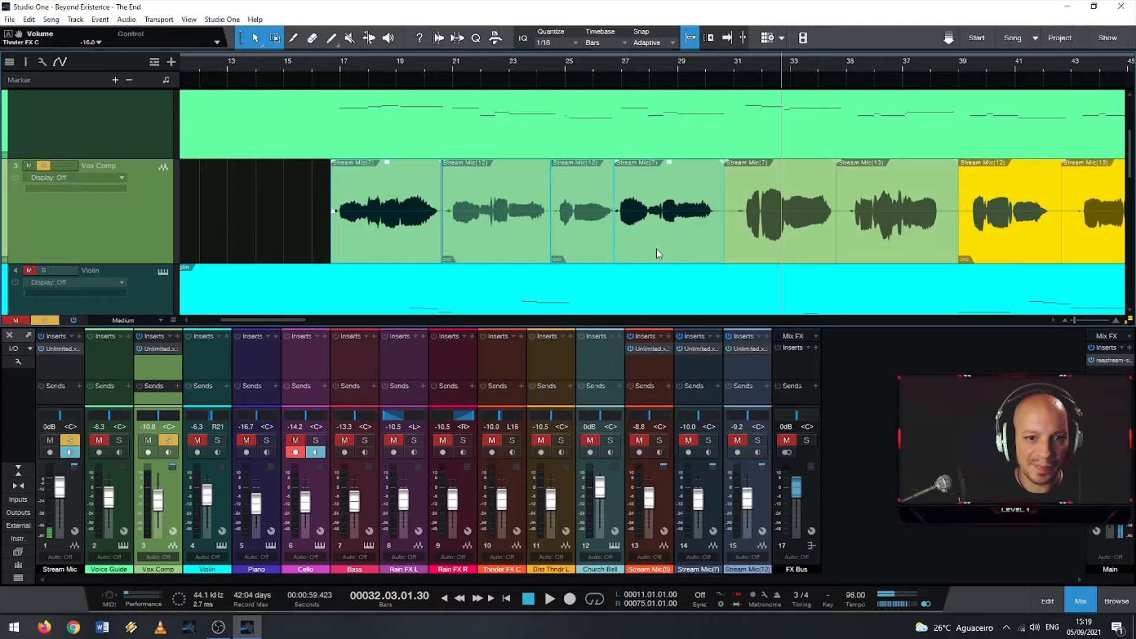
key("alt+Down")
key("alt+Down")
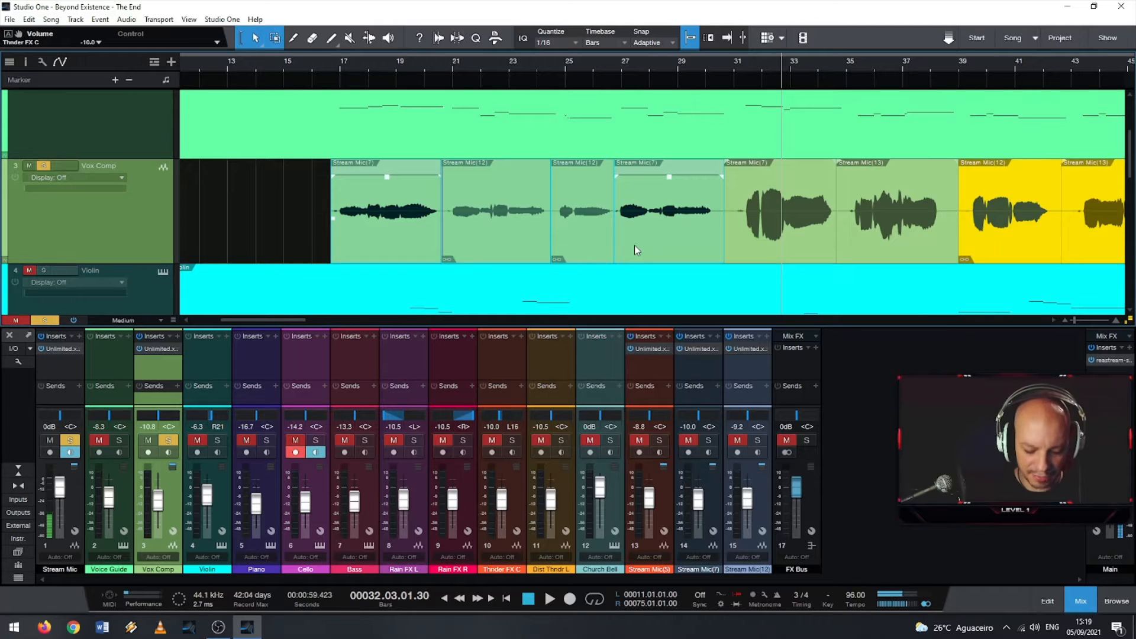
key("alt+Up")
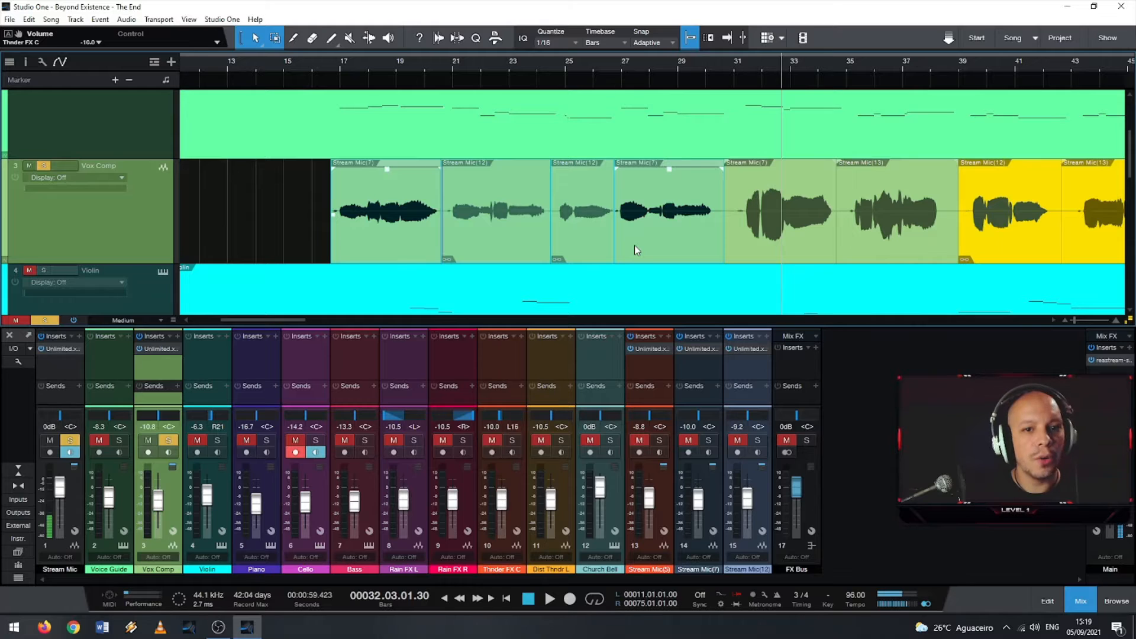
key("alt+Up")
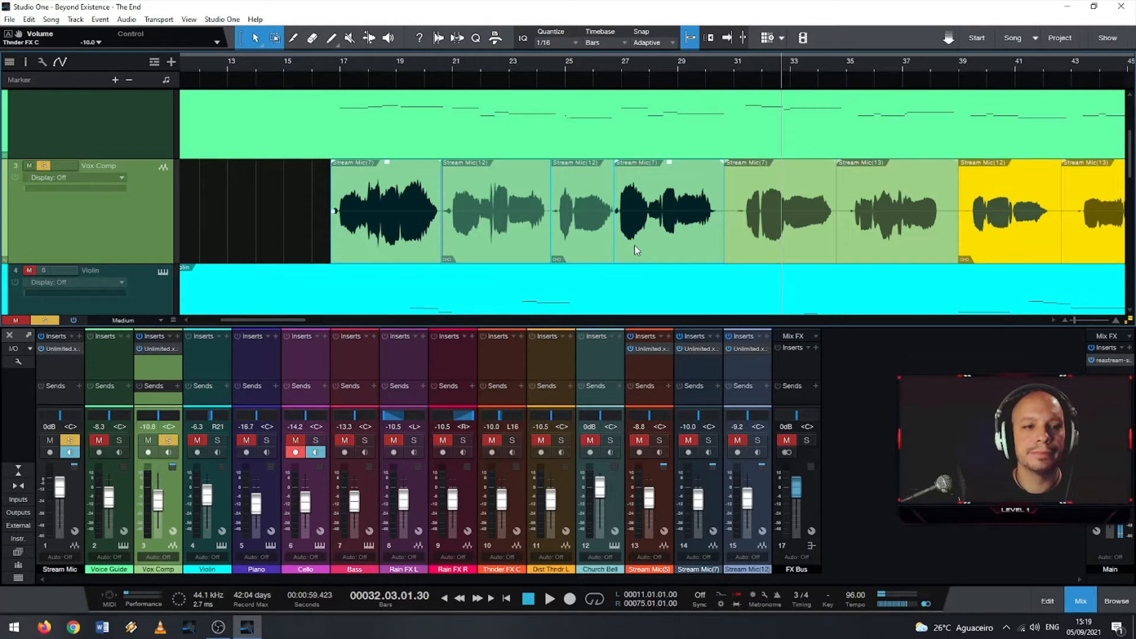
Step: Play the first vocal phrase from bar 18 and compare its loudness with the phrase around bar 32
left_click(369, 62)
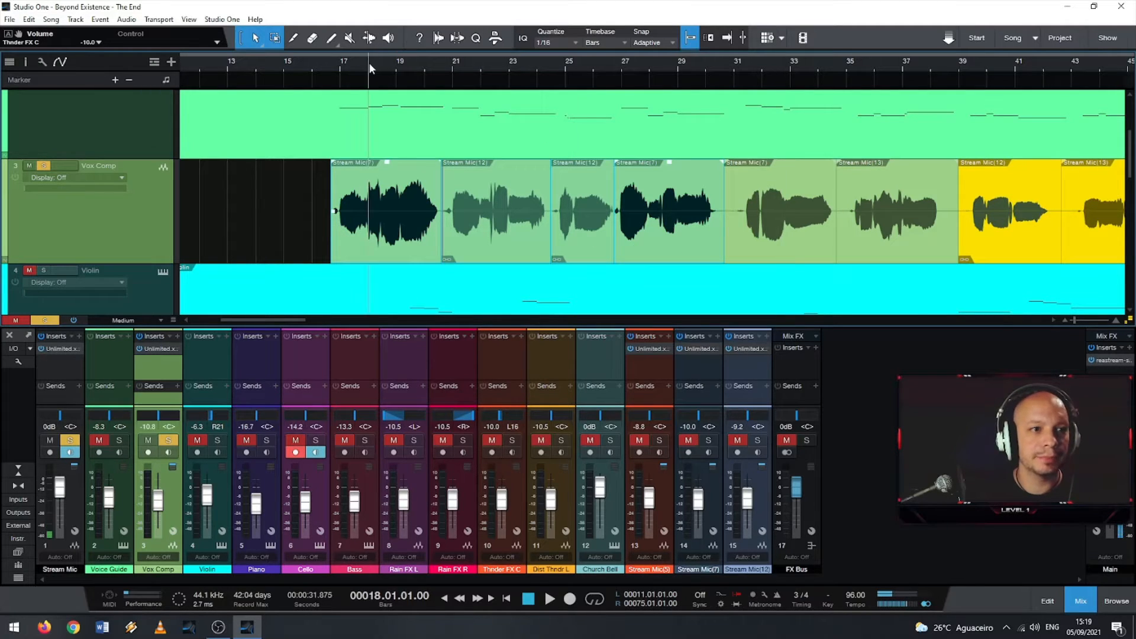
key("space")
left_click(757, 63)
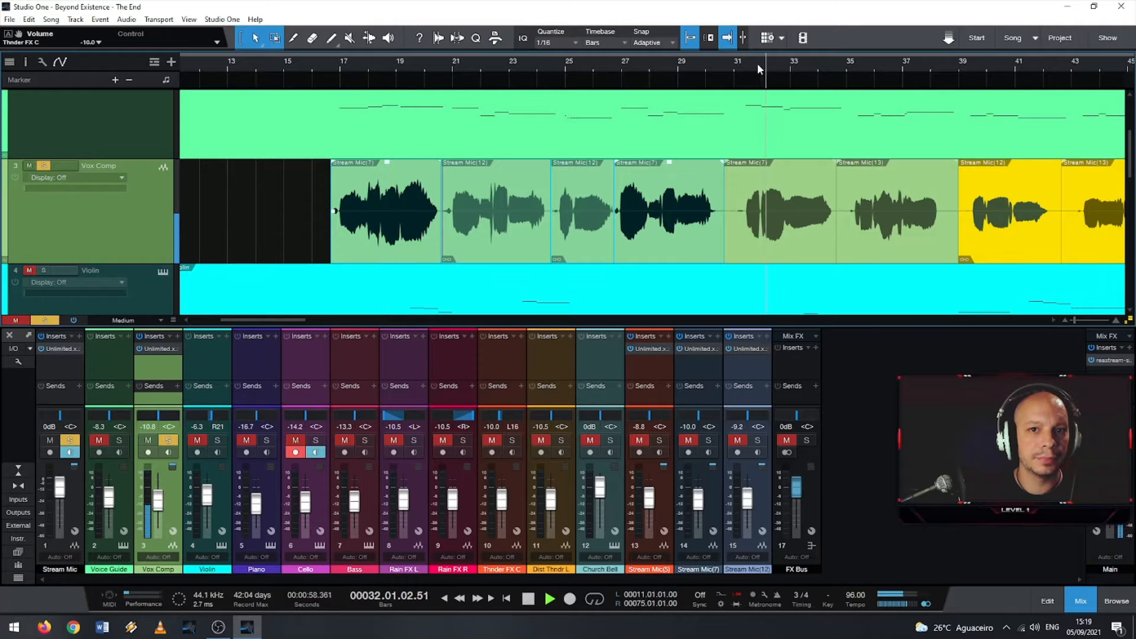
key("space")
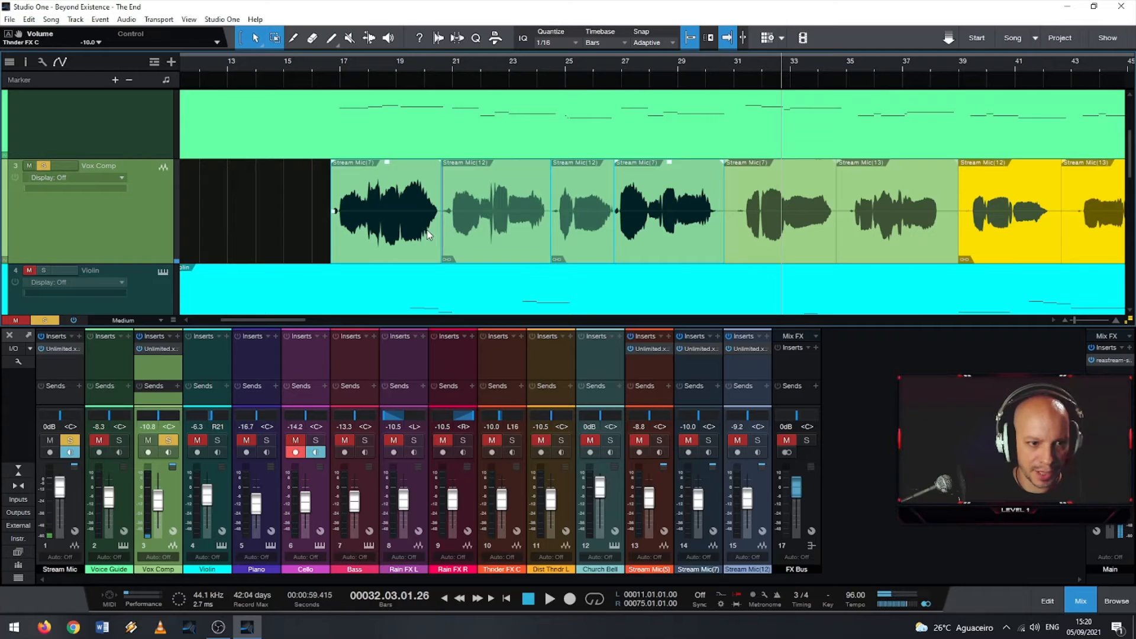
Step: Lower only the first vocal phrase by 3 dB and compare it again with the phrase around bar 32
key("ctrl+z")
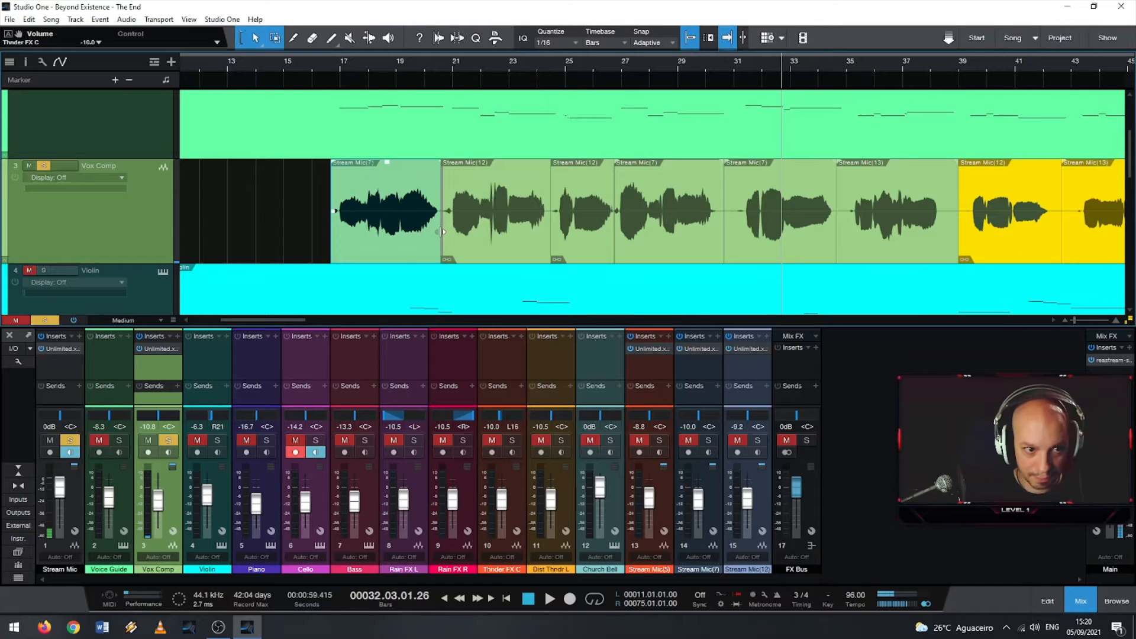
left_click(396, 63)
key("space")
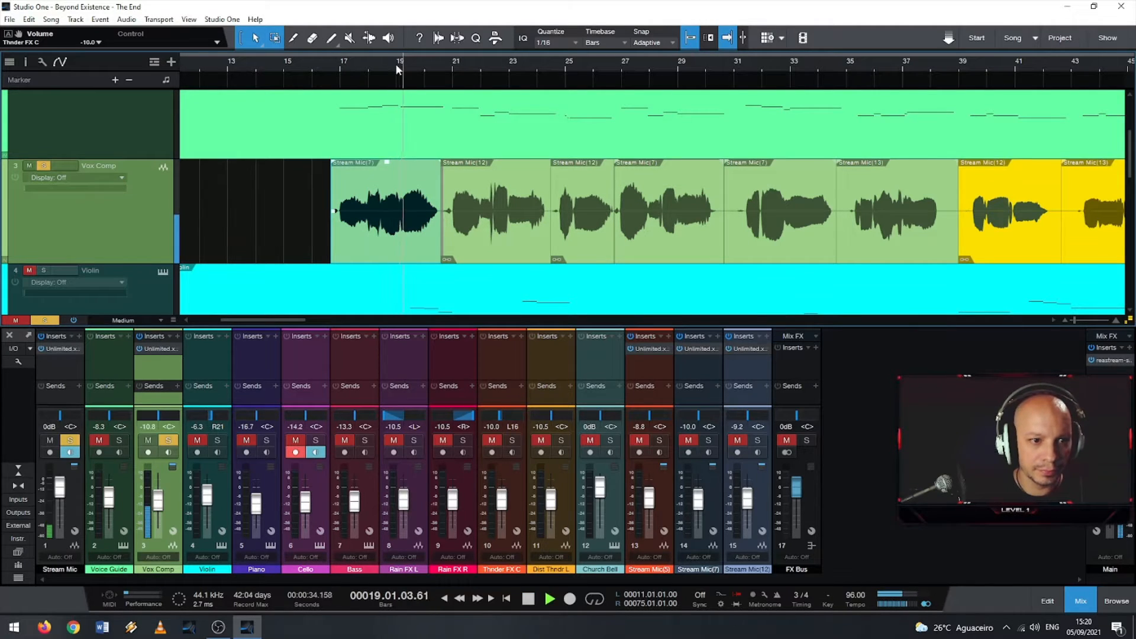
left_click(746, 65)
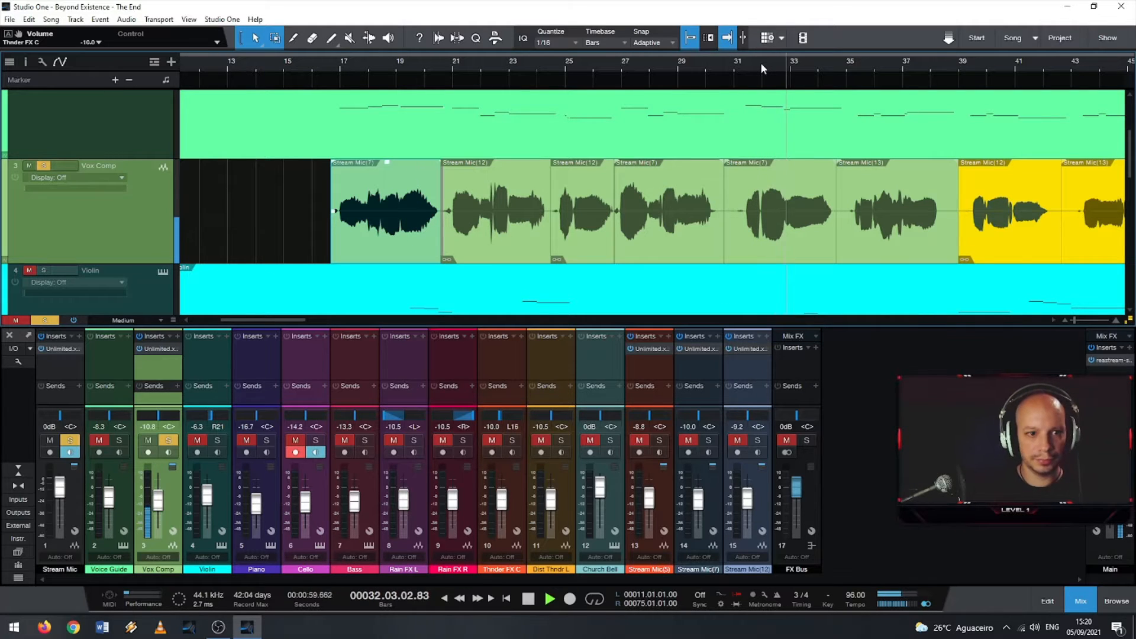
key("space")
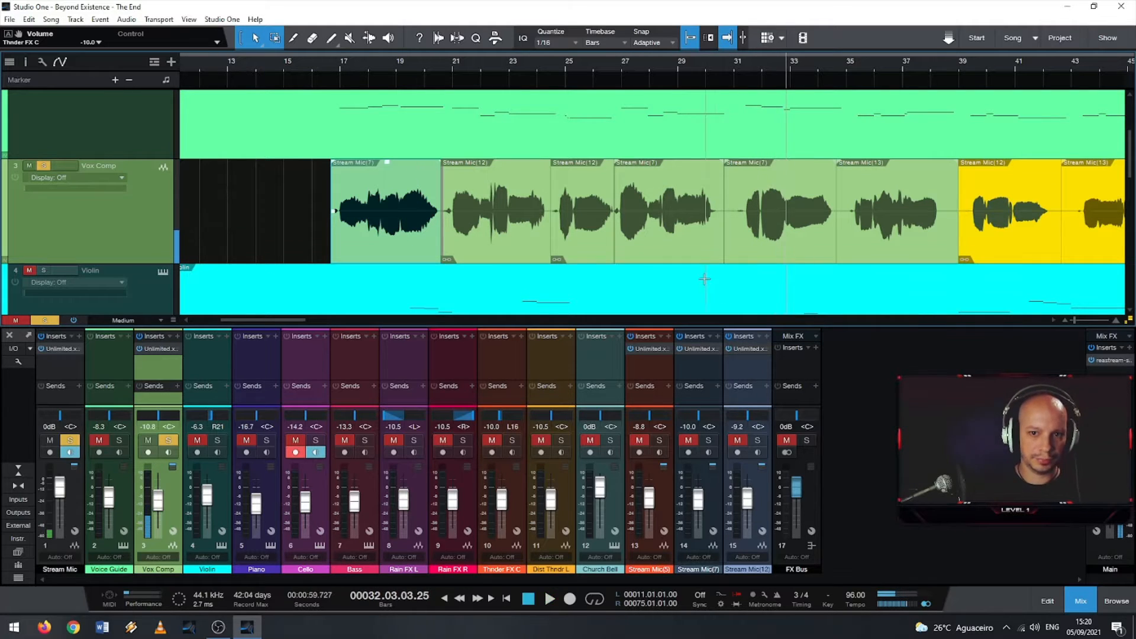
Step: Level the phrase at bar 31 and the last two phrases of Vox Comp with the 3 dB volume macros
left_click(772, 238)
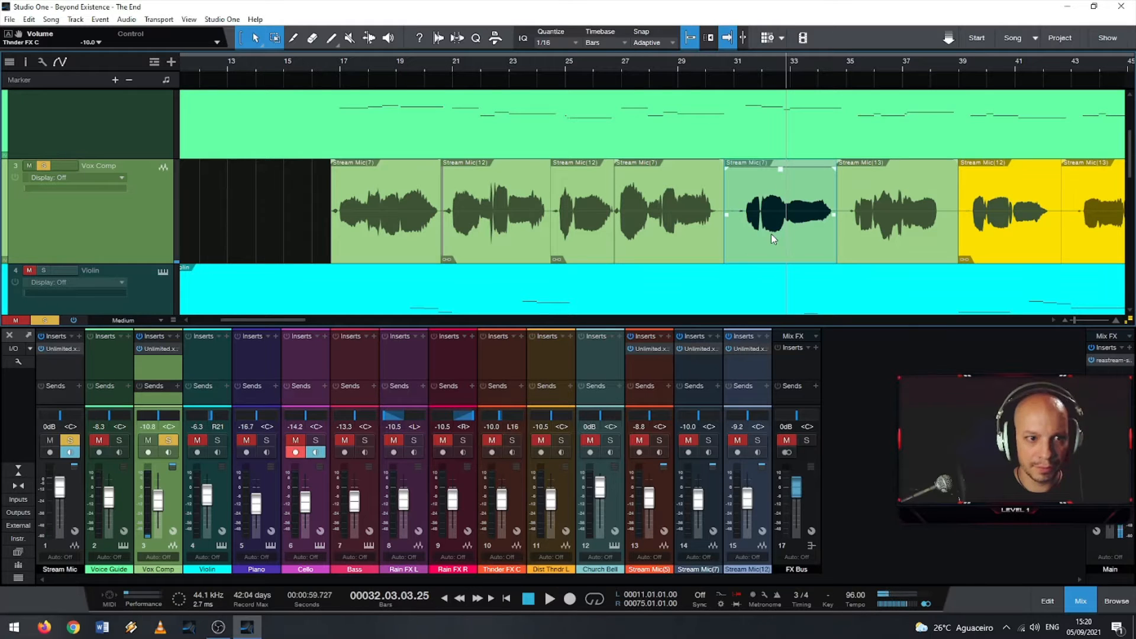
key("alt+n")
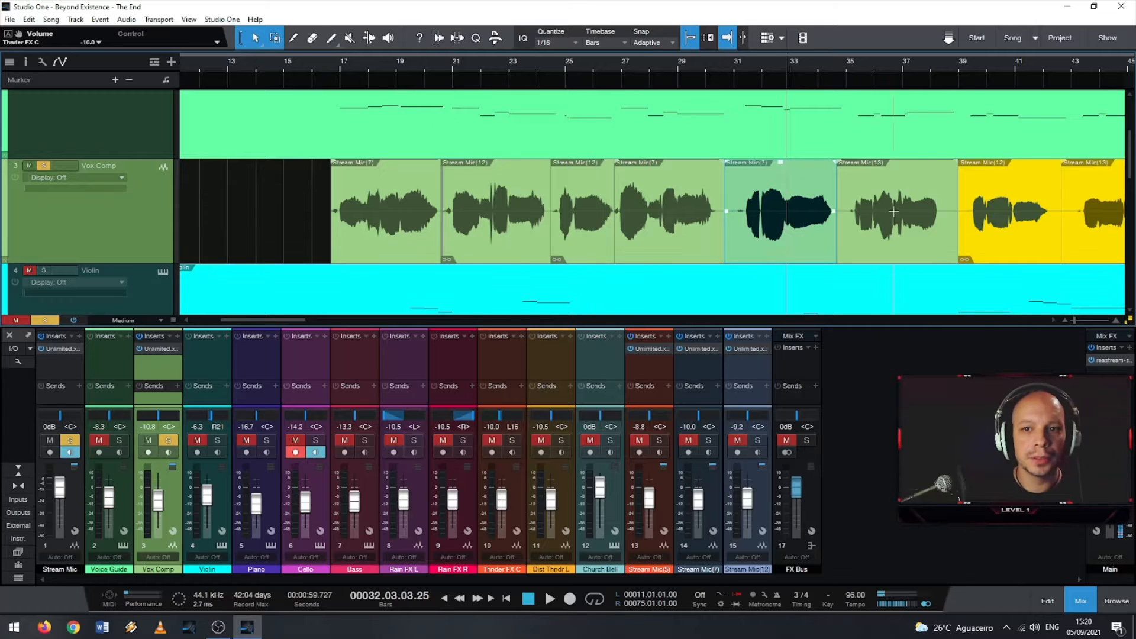
scroll(887, 214, "down", 5)
scroll(879, 212, "up", 4)
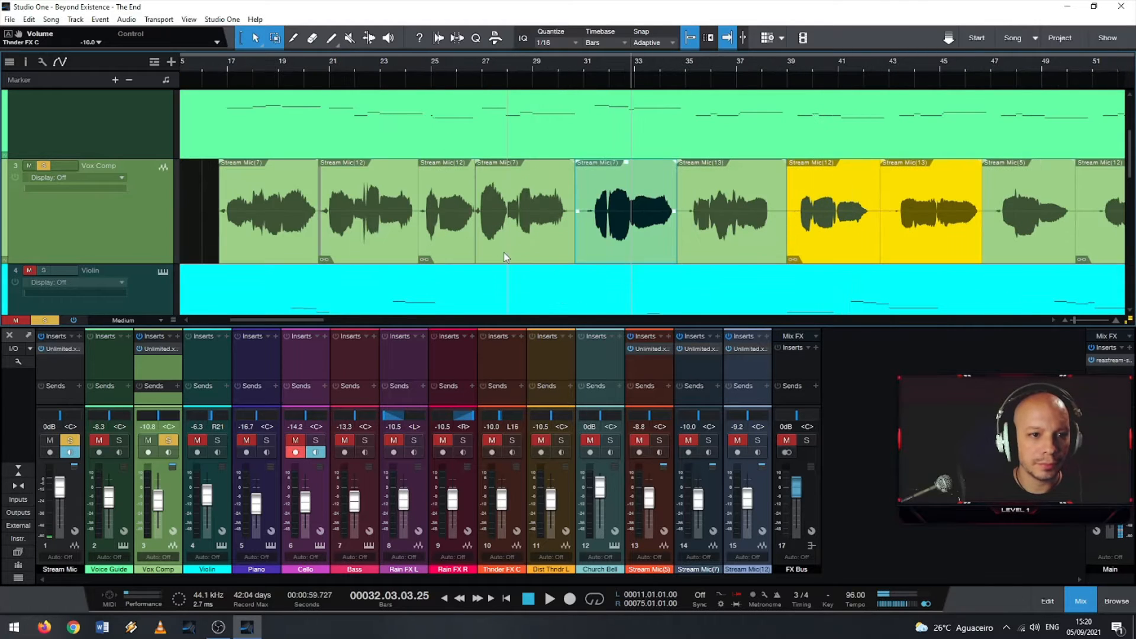
scroll(700, 233, "down", 3)
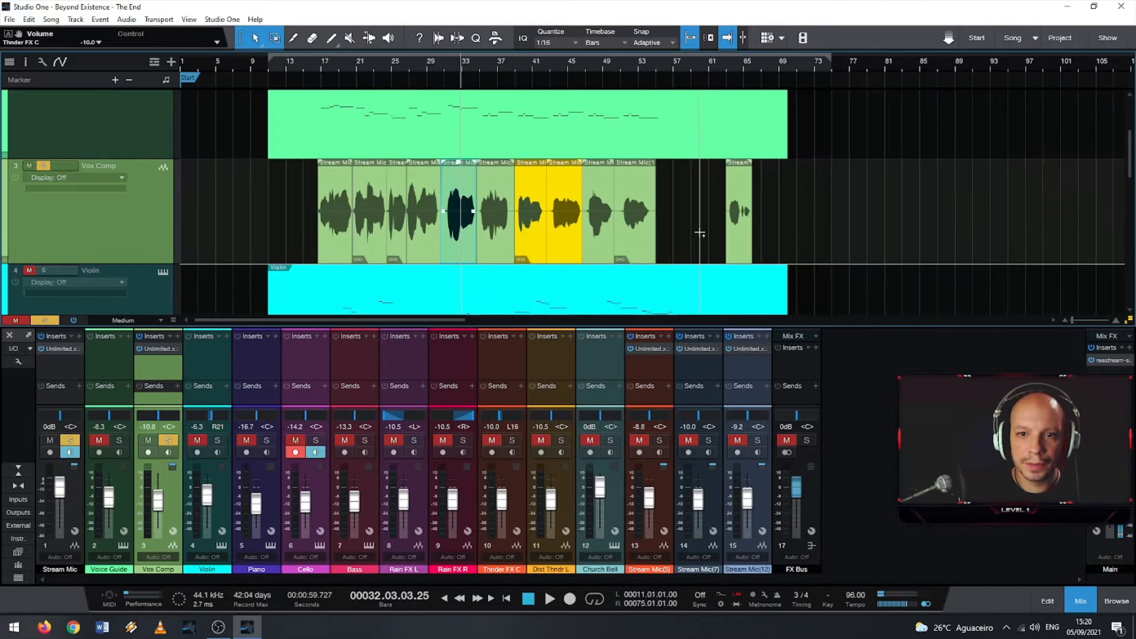
left_click(736, 232)
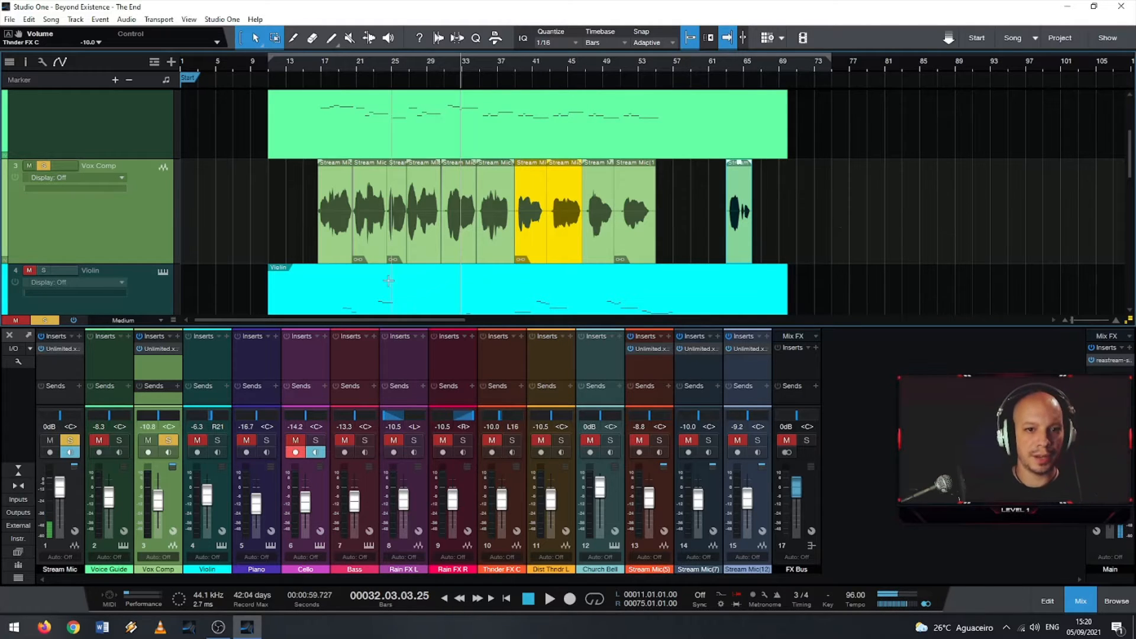
left_click(635, 231)
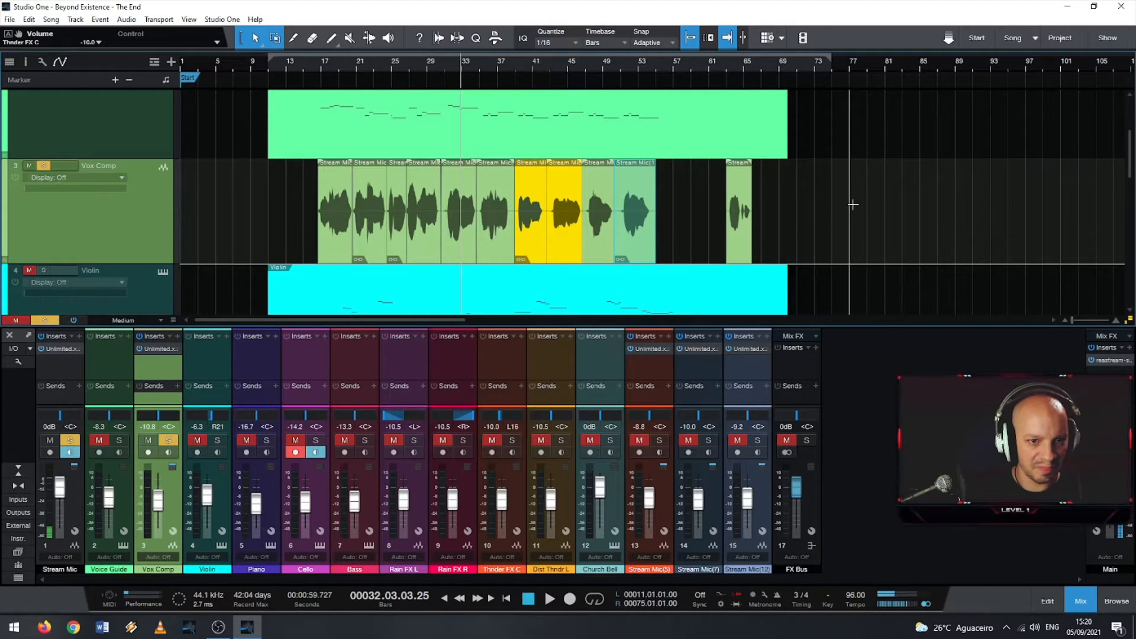
Step: Open the browser and search the instruments and effects for "meter"
left_click(406, 61)
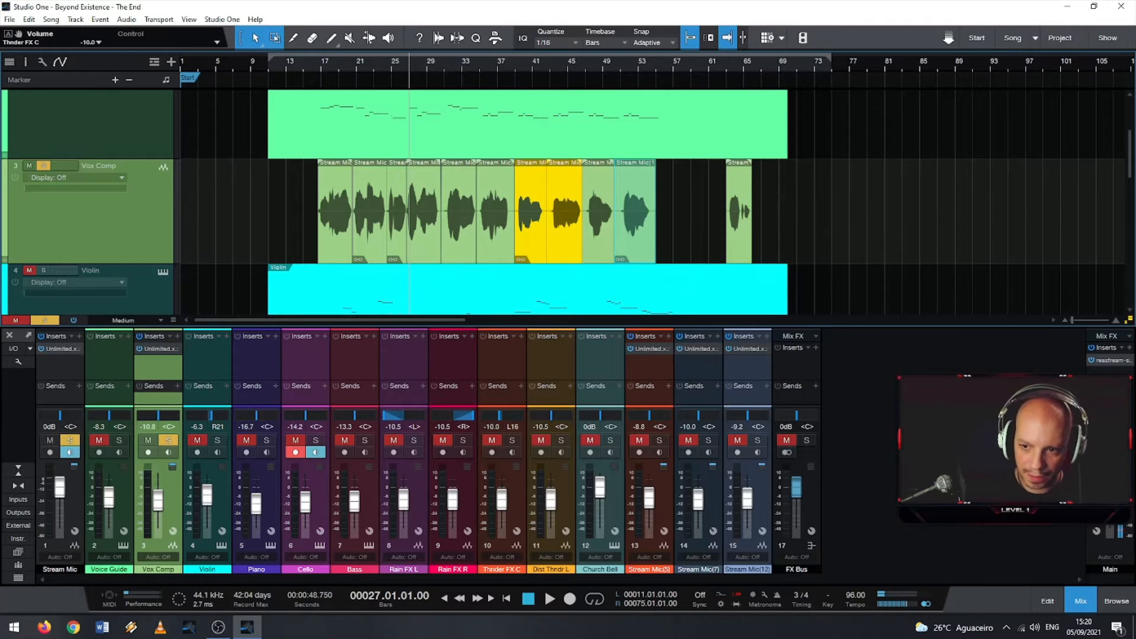
left_click(1117, 600)
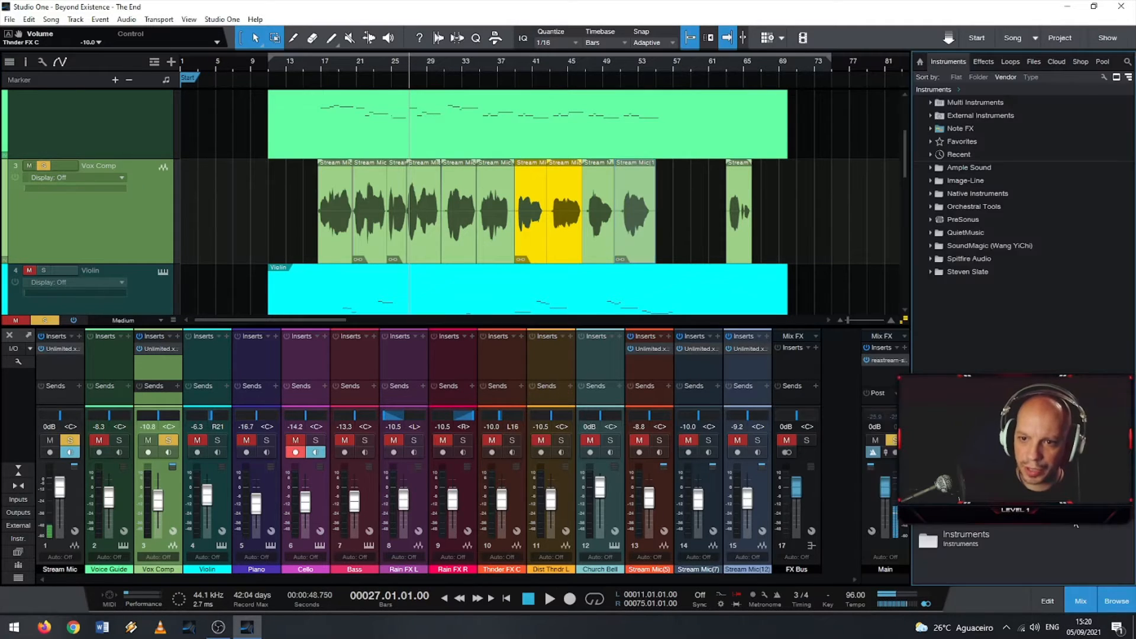
left_click(1127, 62)
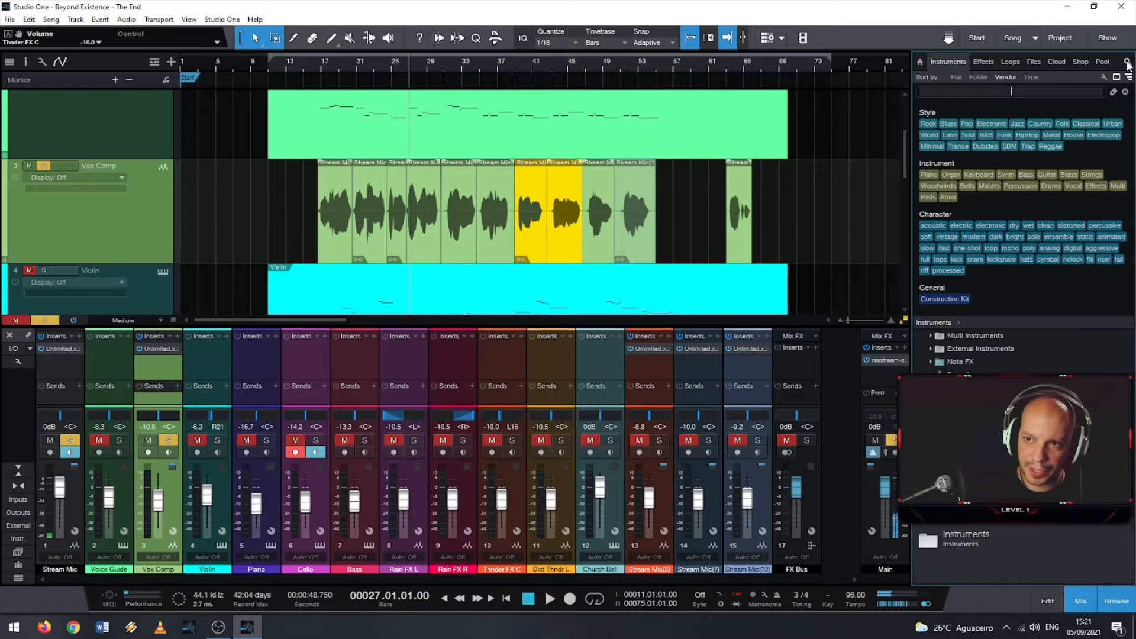
type("meter")
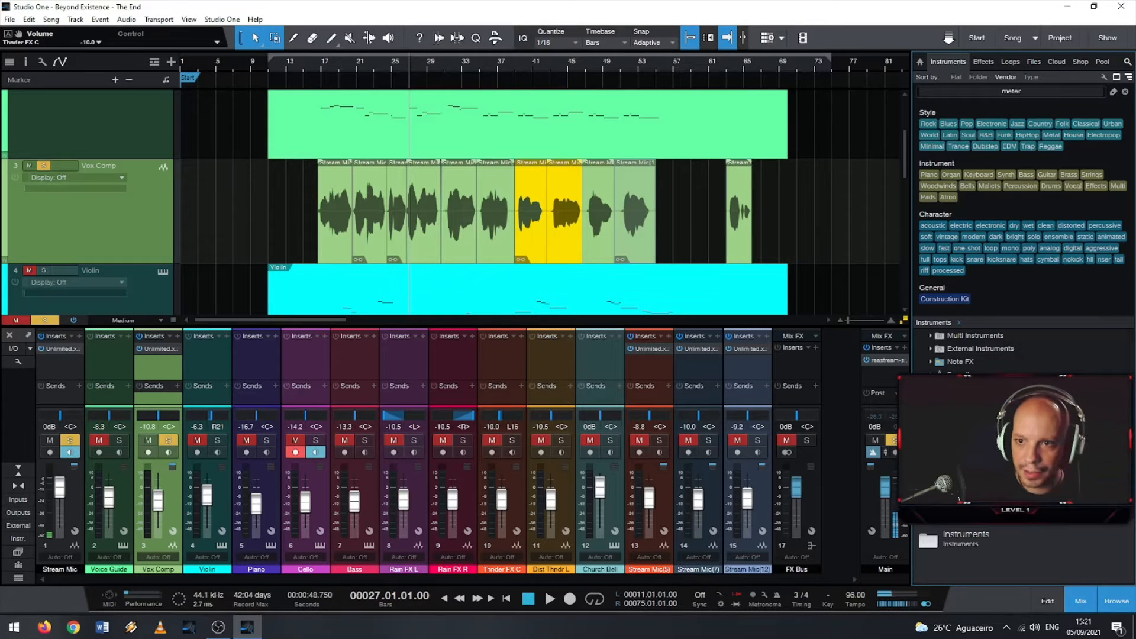
left_click(983, 62)
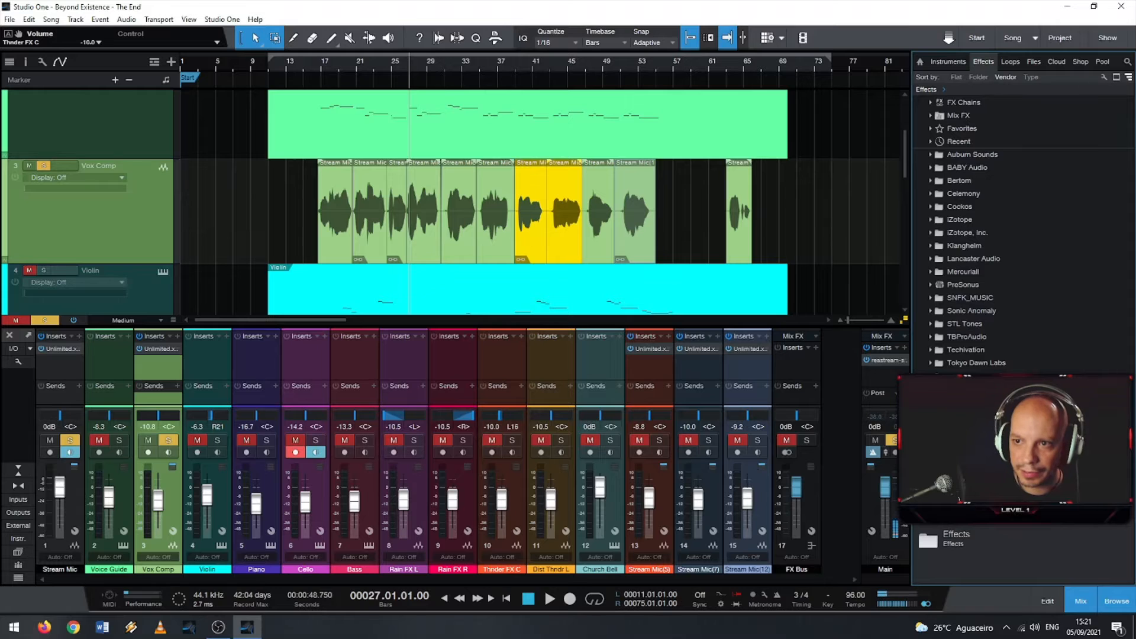
left_click(1127, 62)
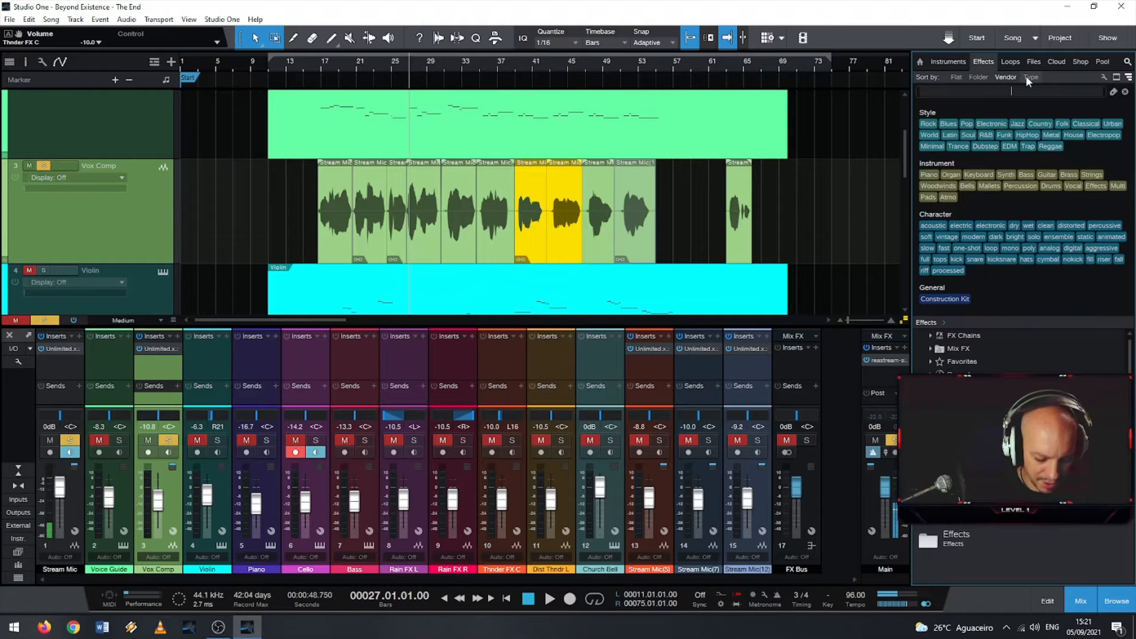
type("meter")
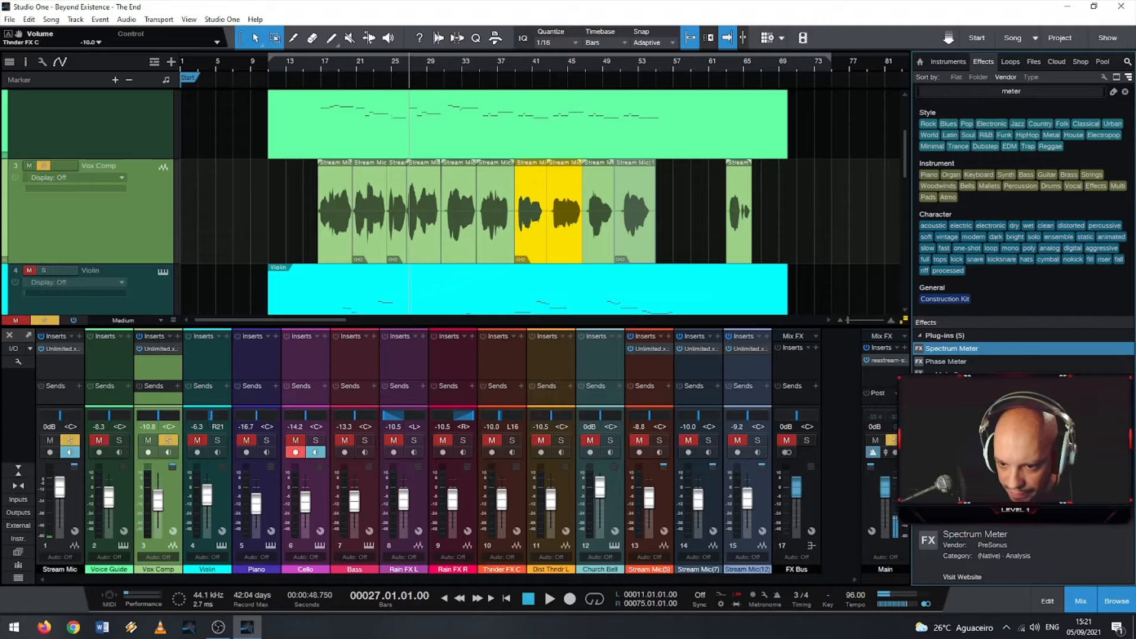
Step: Insert the Level Meter on the Main output, hide the browser and move the meter window off the first vocal phrases
left_click(947, 388)
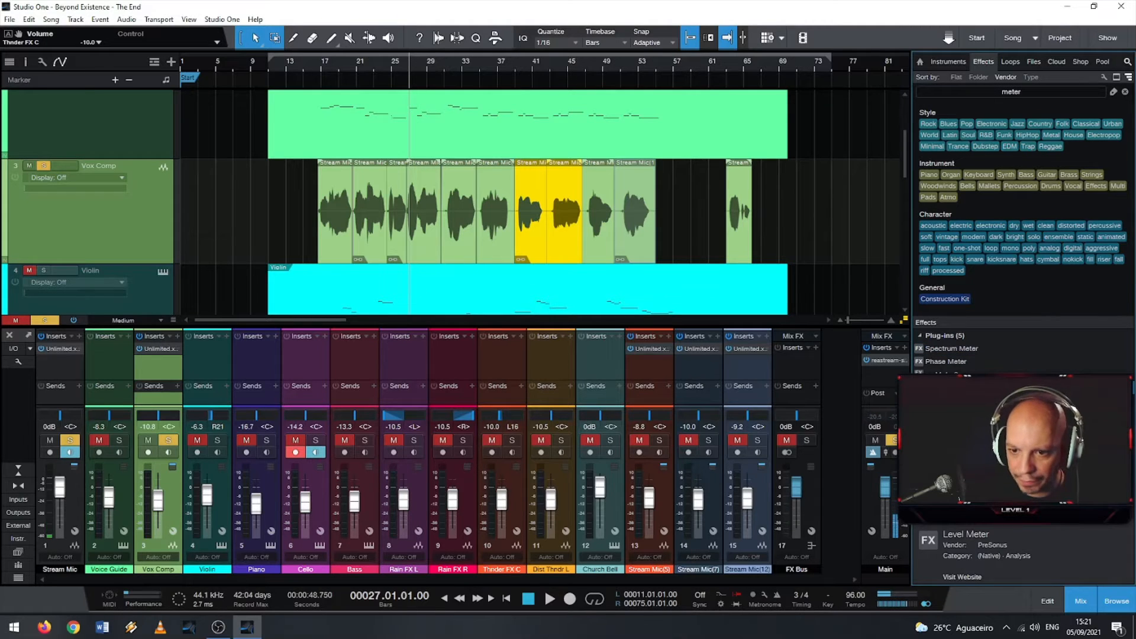
left_click_drag(947, 387, 881, 368)
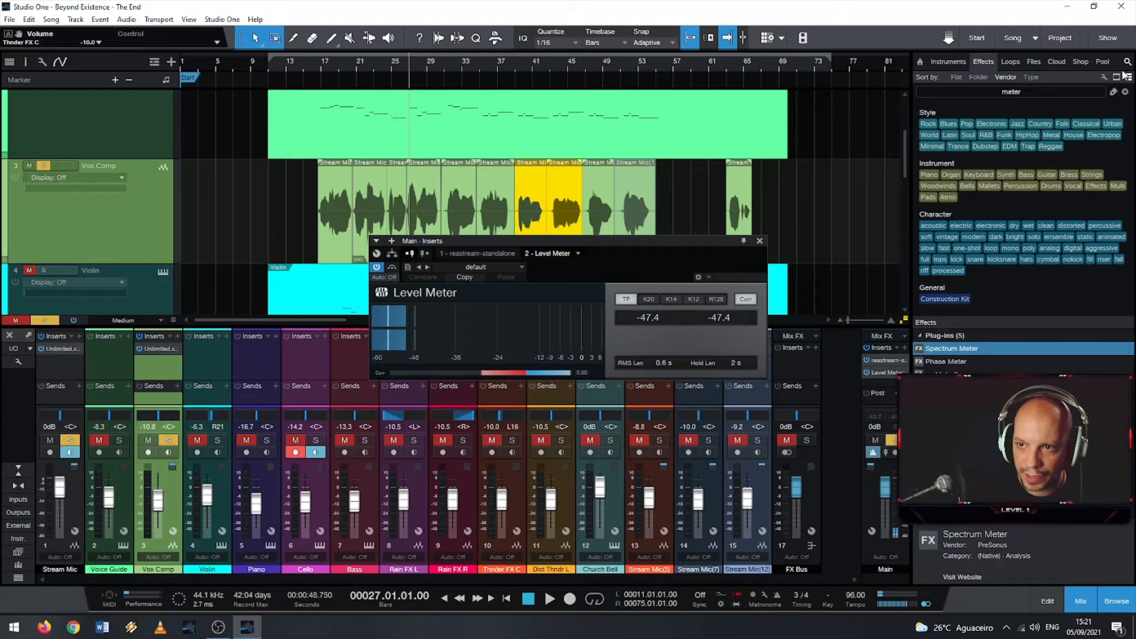
key("F5")
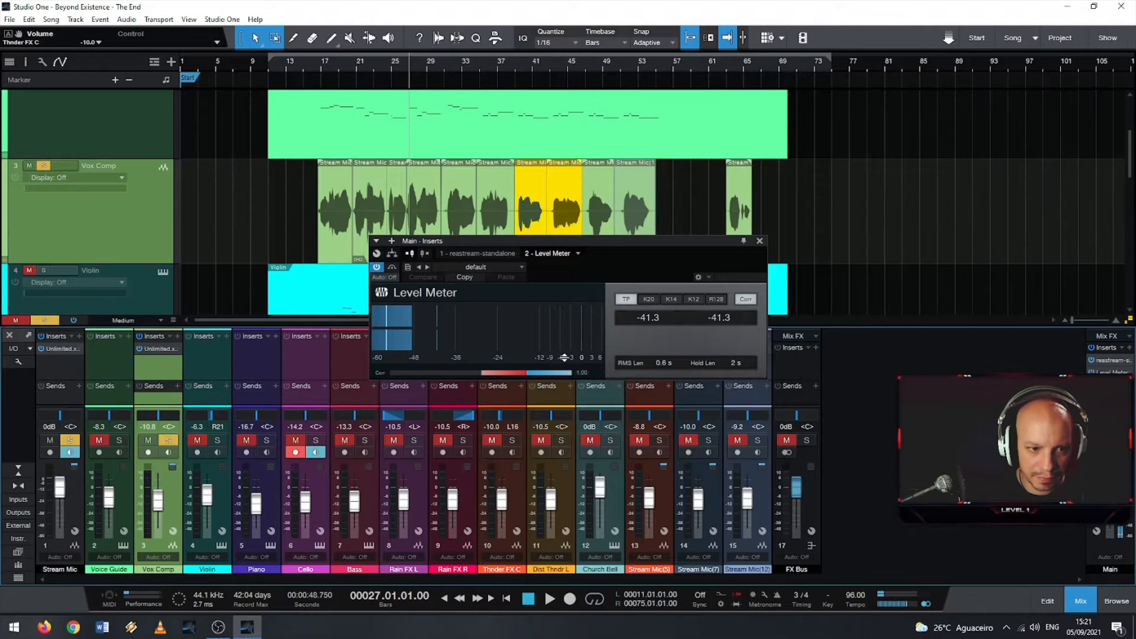
left_click_drag(602, 239, 885, 199)
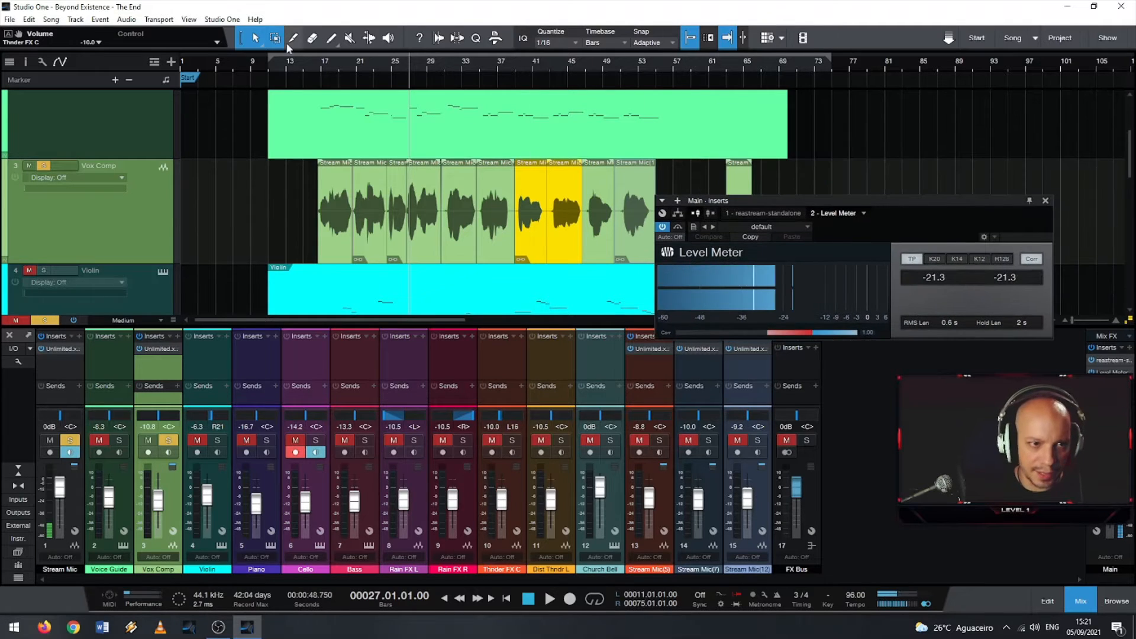
Step: Play the first and second vocal phrases and check their peaks on the Level Meter
left_click(331, 61)
key("space")
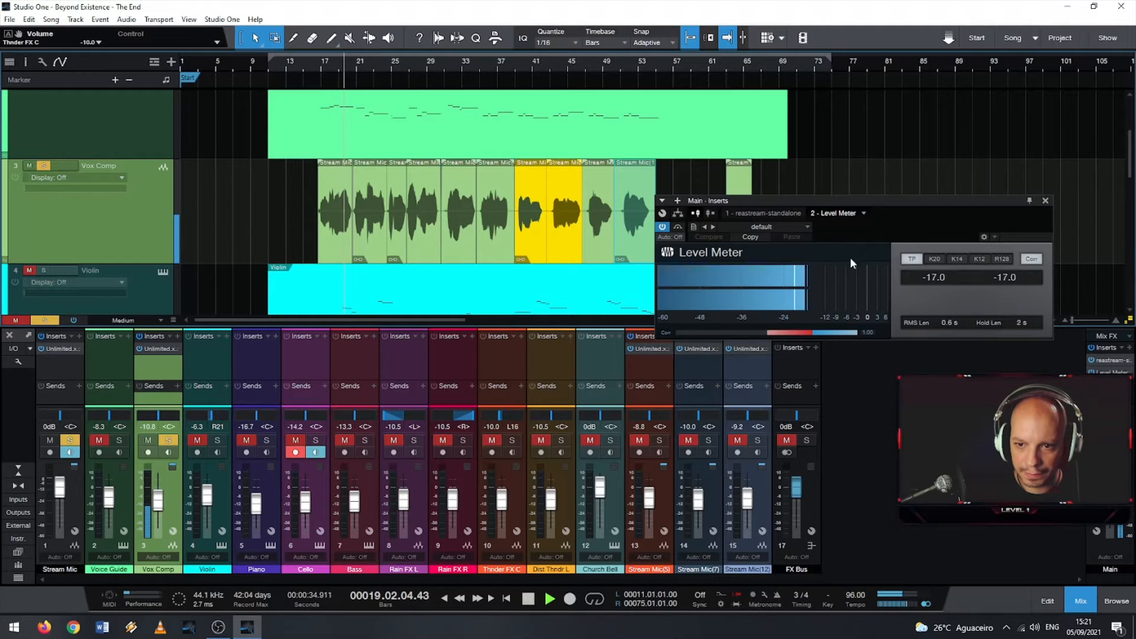
key("space")
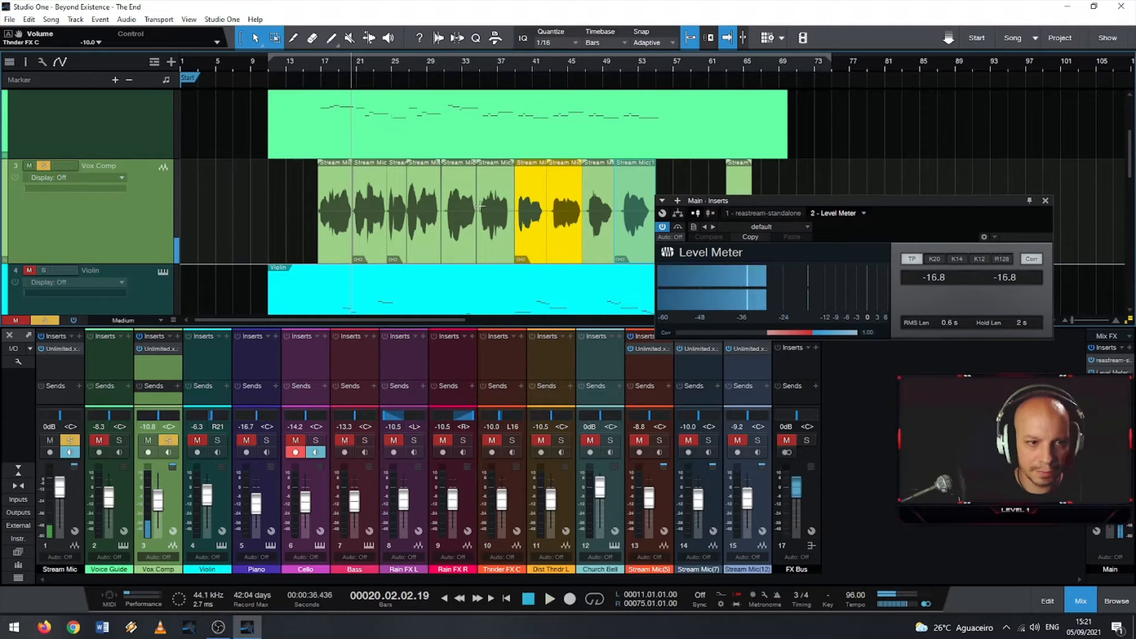
left_click(367, 62)
key("space")
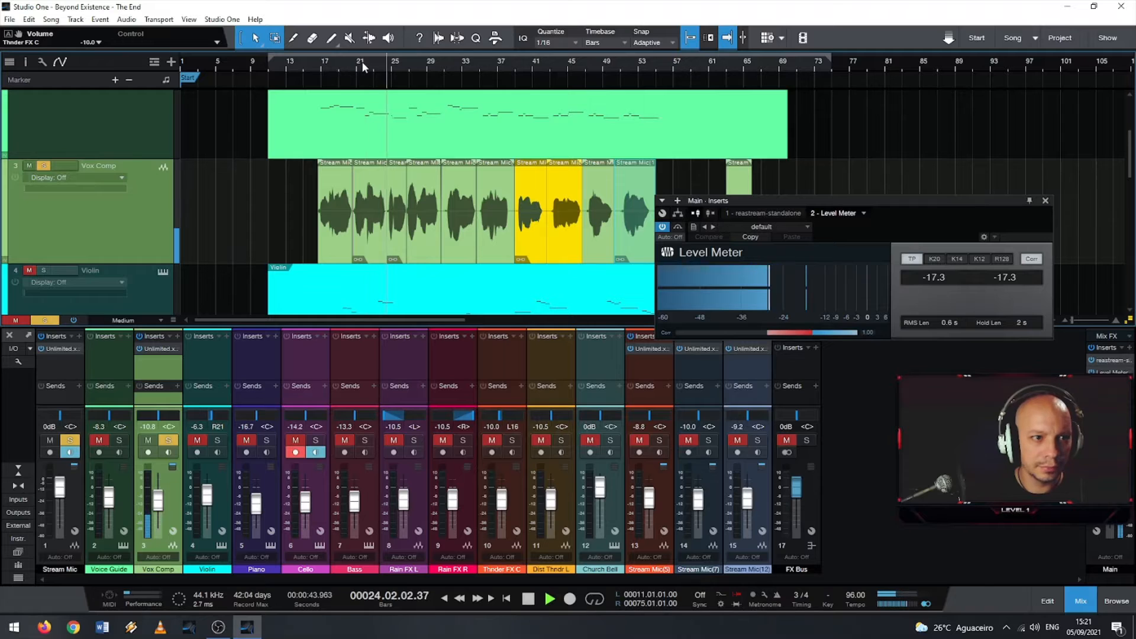
Step: Compare the peaks of the phrases around bars 21, 27, 32 and 47 on the Level Meter, stop playback and close the meter window
left_click(362, 62)
left_click(453, 68)
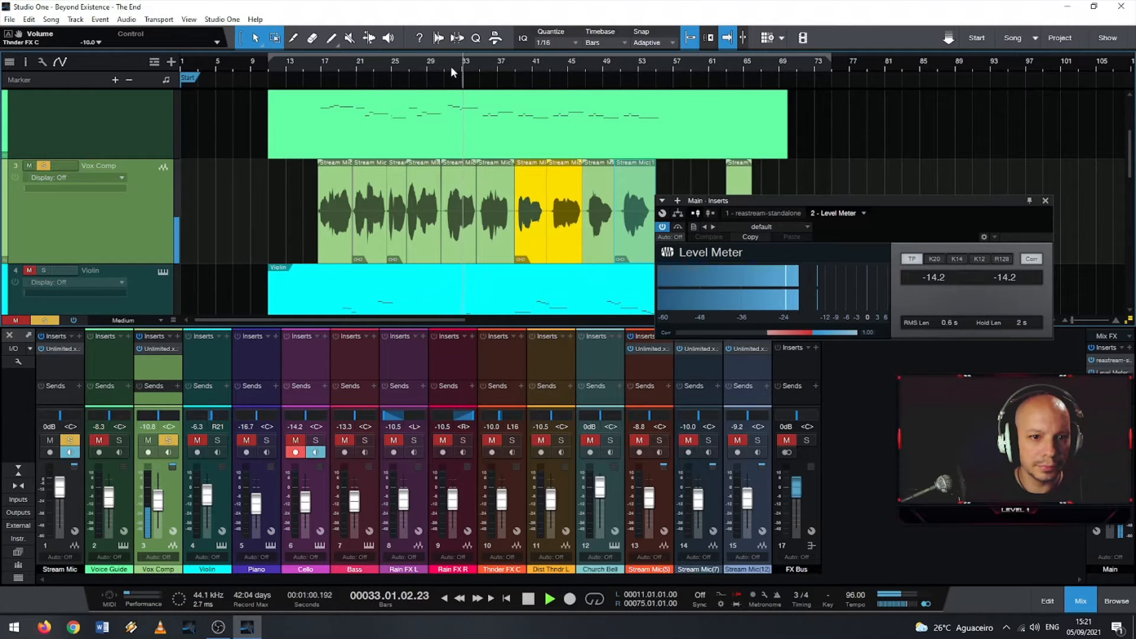
left_click(591, 62)
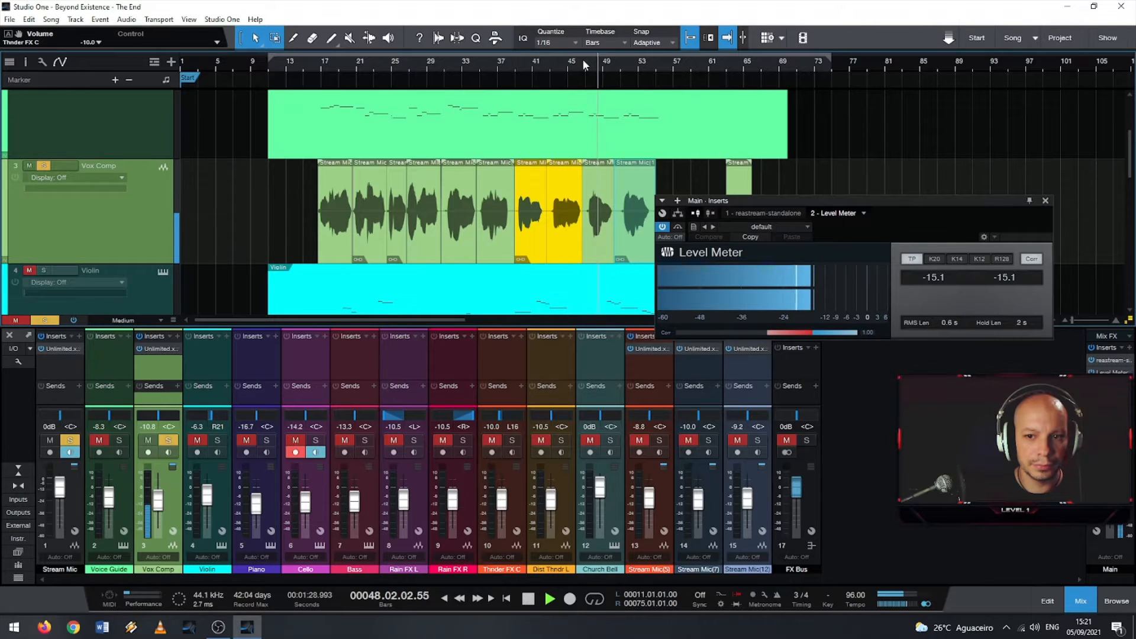
left_click(412, 61)
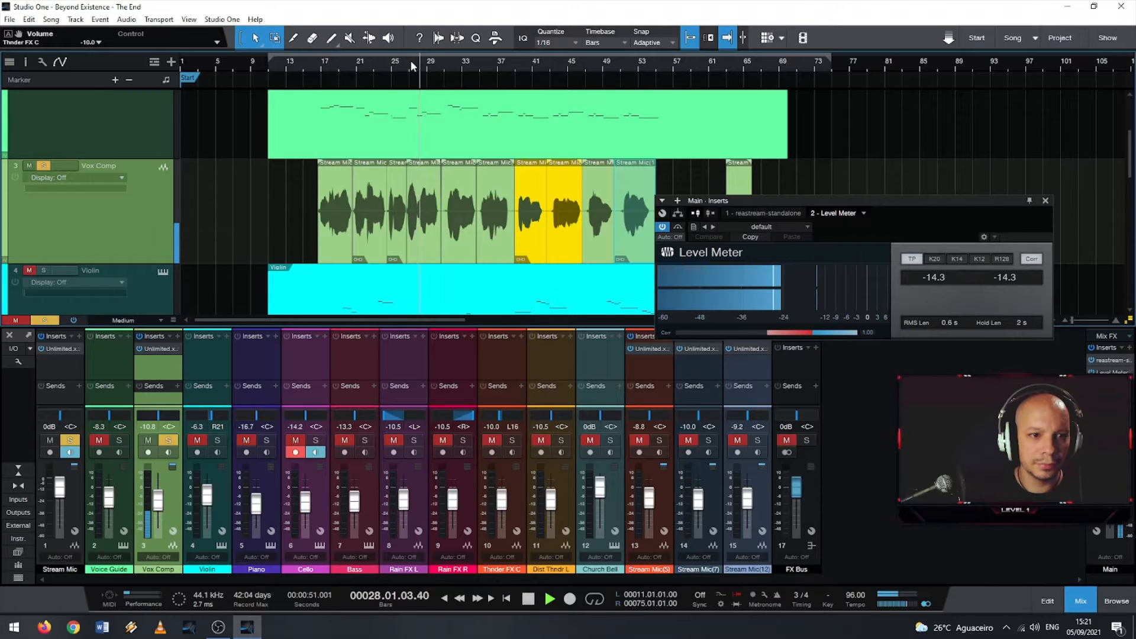
left_click(455, 59)
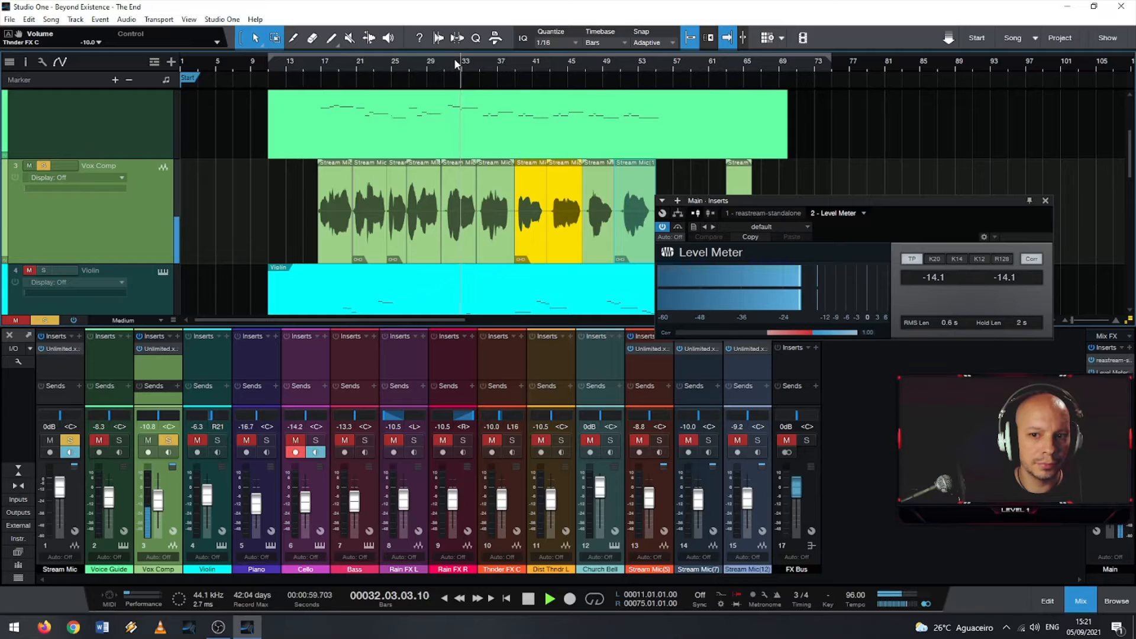
key("space")
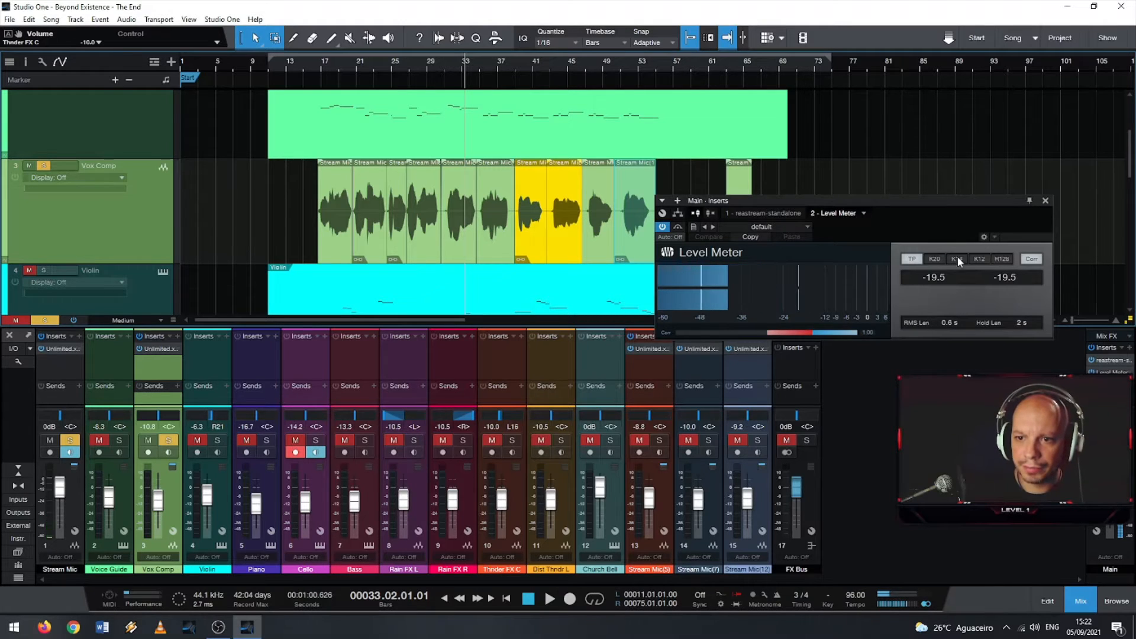
left_click(1045, 201)
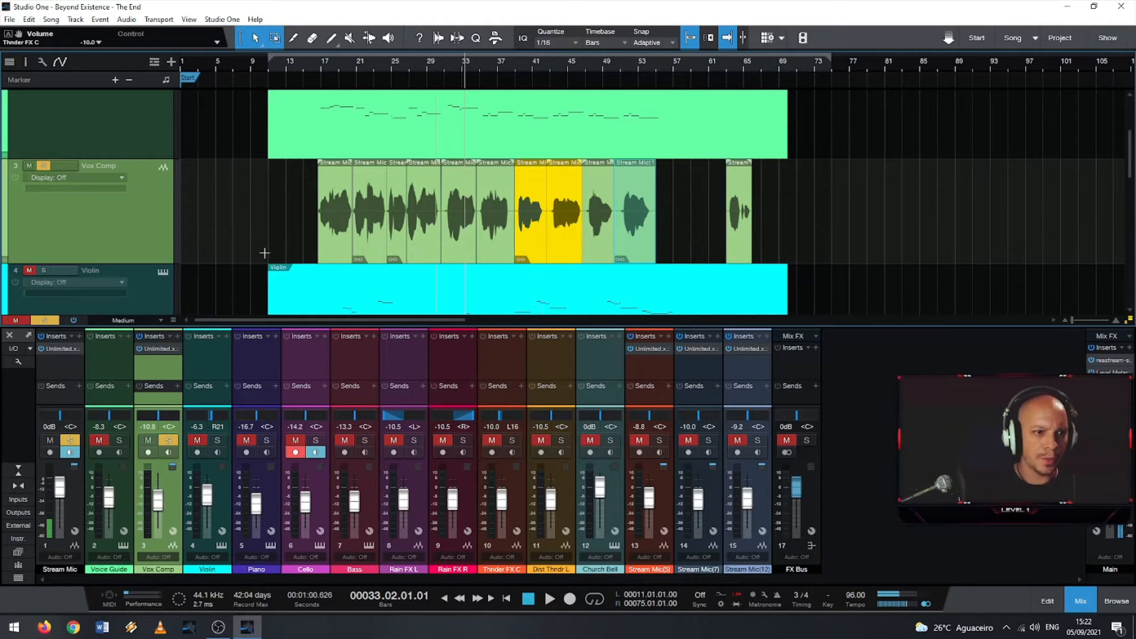
Step: Examine the second vocal phrase's waveform and event options, and show the inspector for Vox Comp
scroll(294, 214, "up", 6)
scroll(523, 239, "up", 1)
scroll(596, 235, "up", 4)
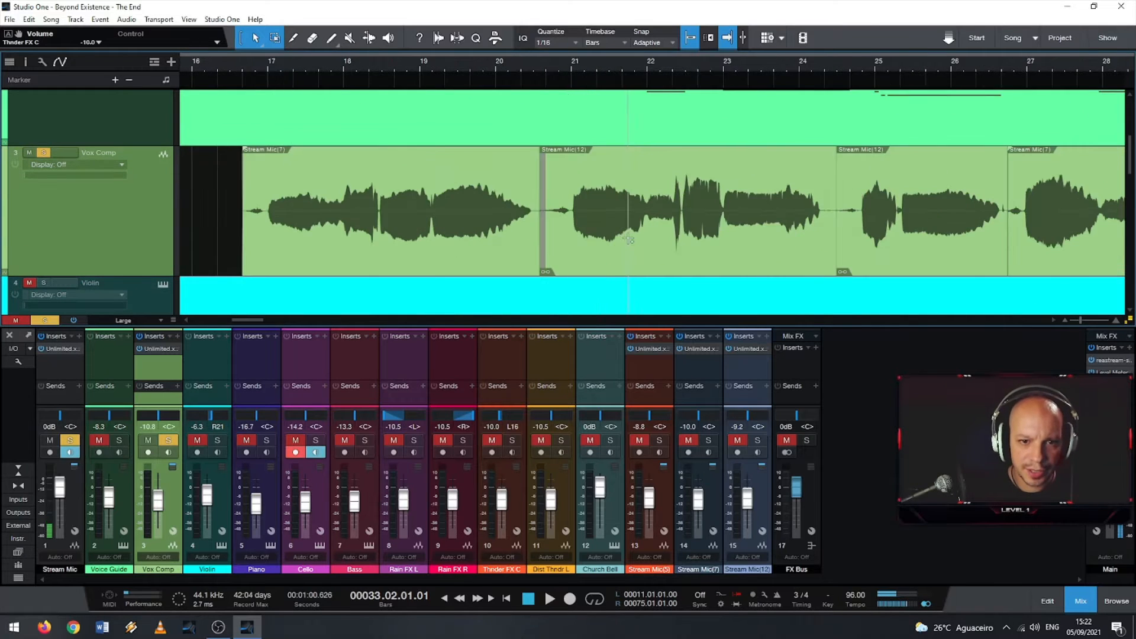
scroll(687, 242, "up", 2)
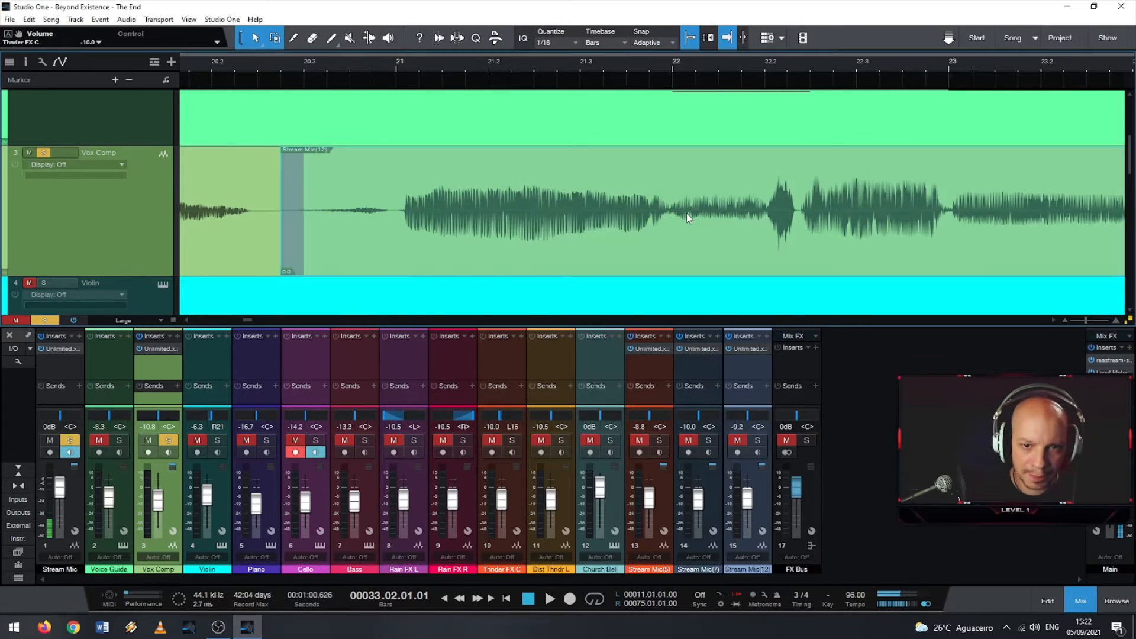
right_click(716, 235)
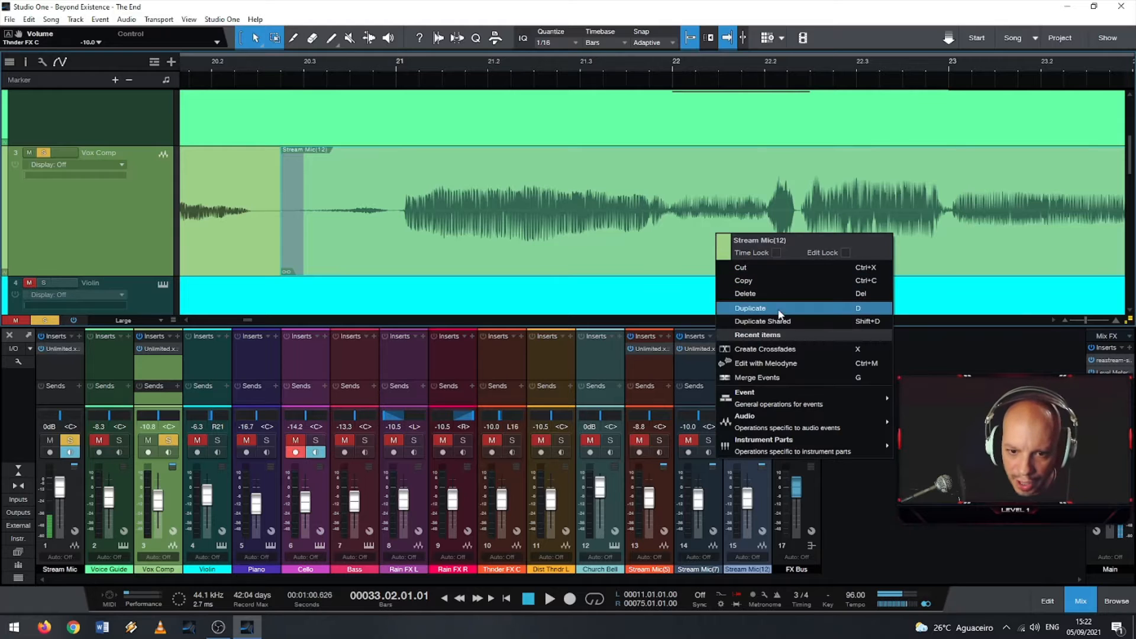
left_click(26, 62)
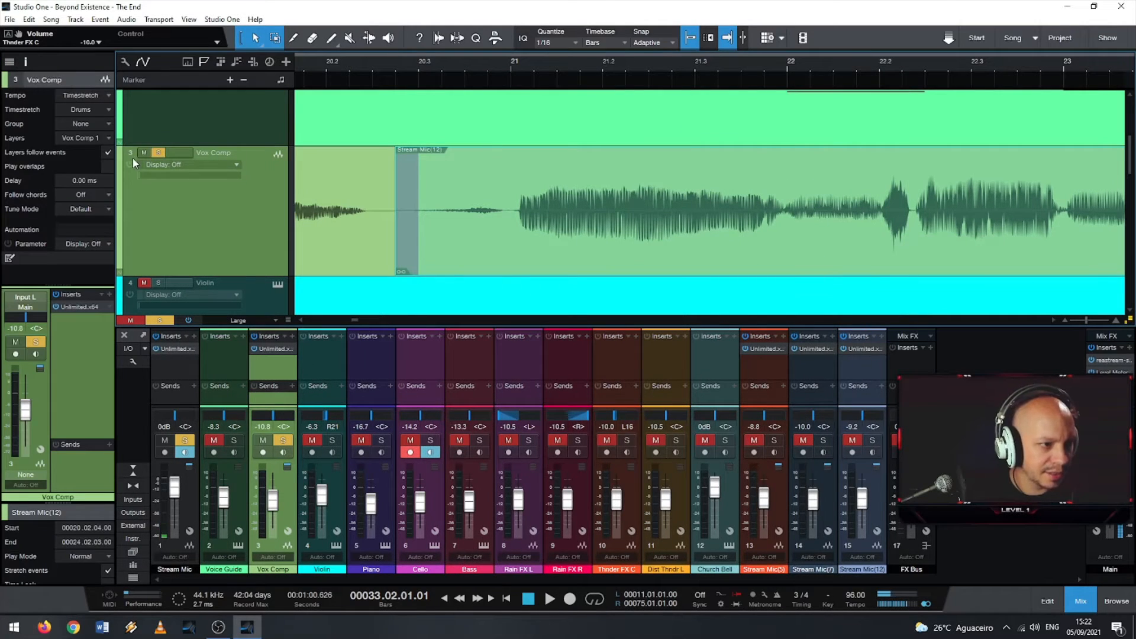
right_click(807, 239)
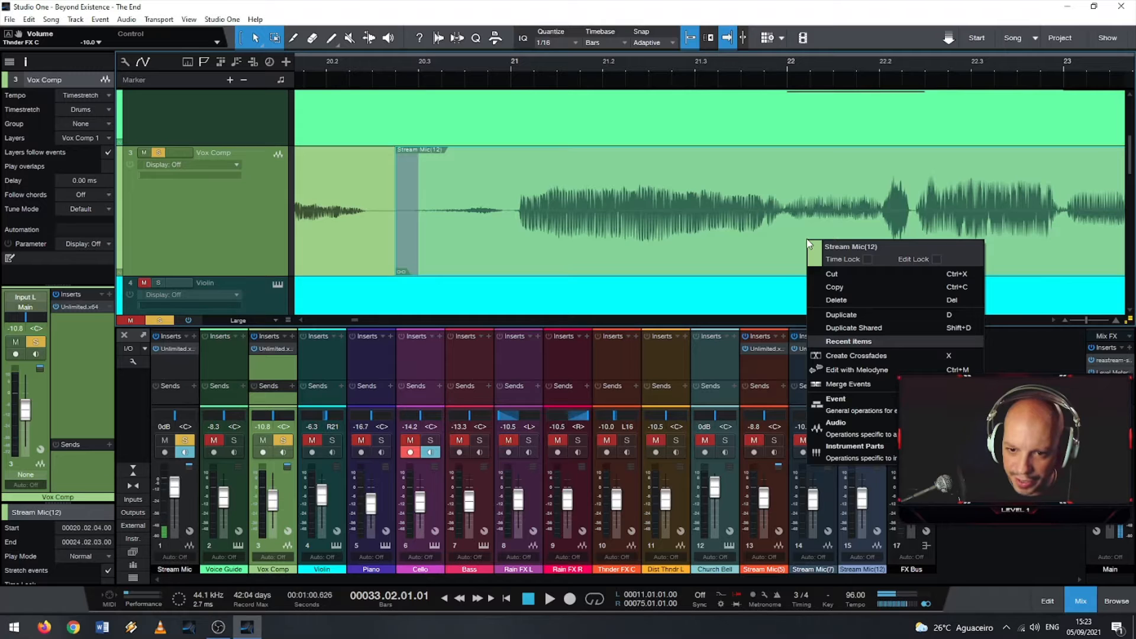
left_click(719, 229)
scroll(756, 241, "down", 8)
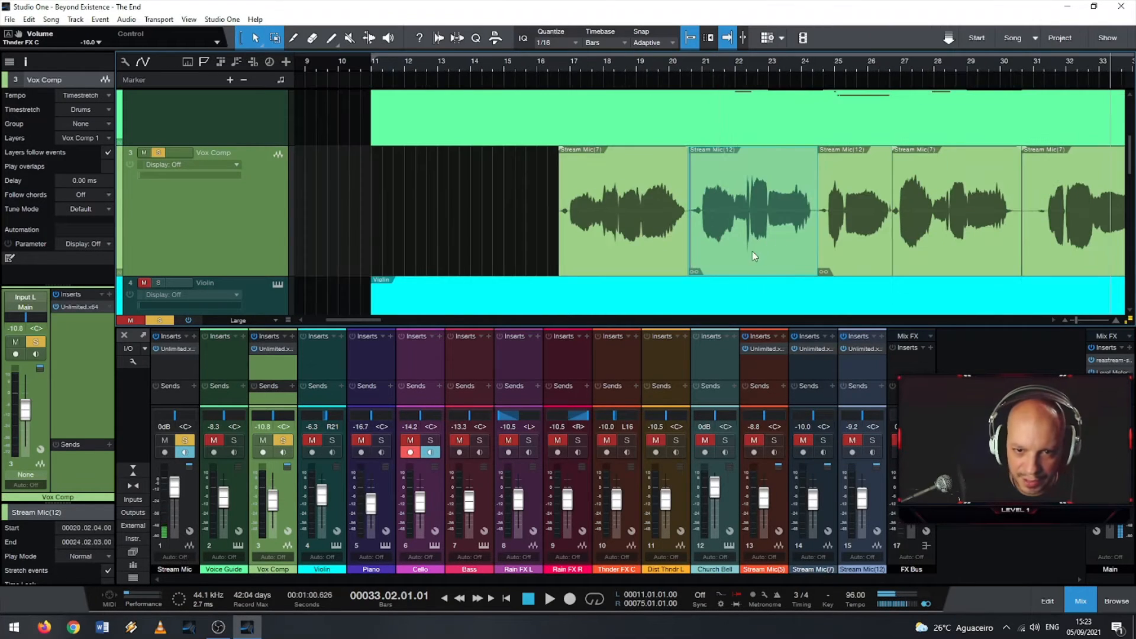
Step: Check the second phrase's event settings and the Vox Comp track settings in the inspector, and hide the inspector
right_click(754, 256)
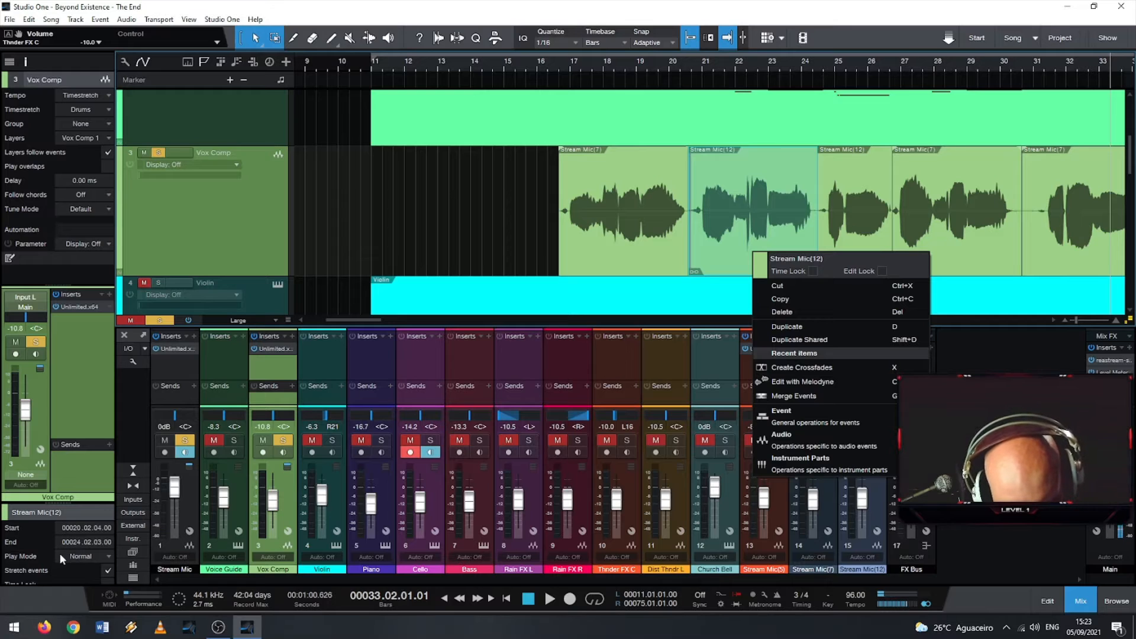
left_click(85, 574)
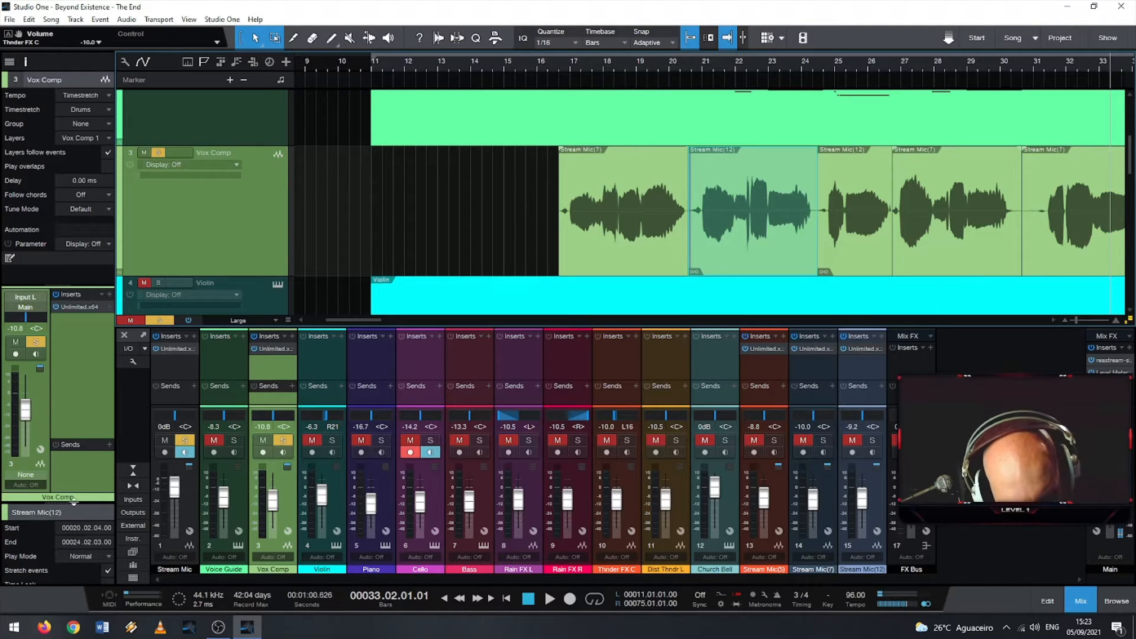
mouse_move(73, 501)
left_mouse_down()
mouse_move(80, 450)
mouse_move(79, 494)
left_mouse_up()
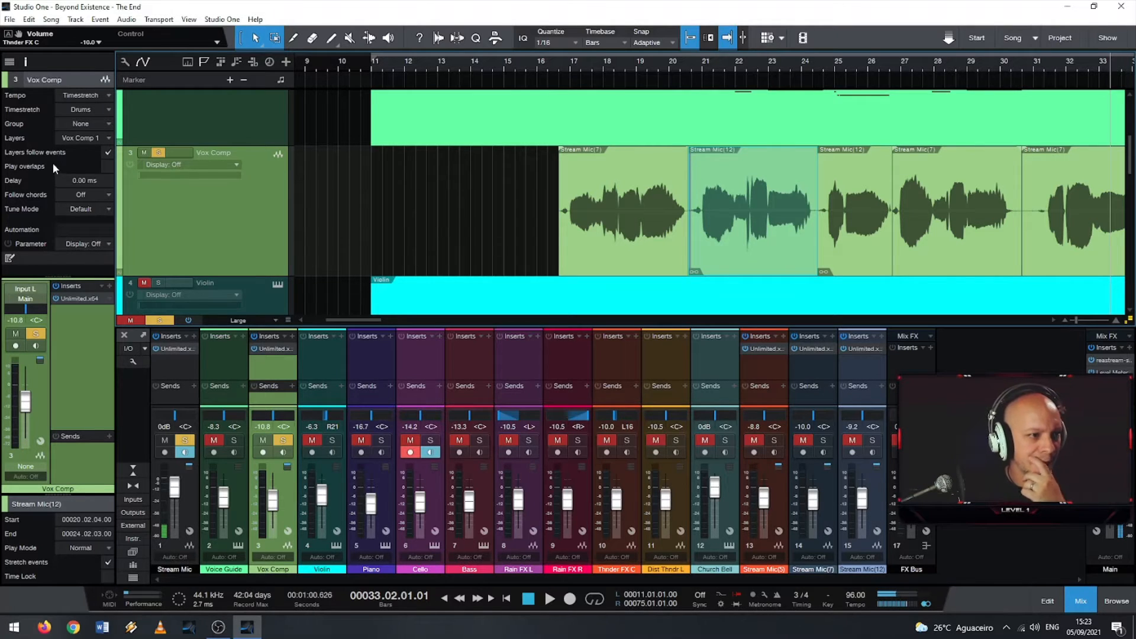
left_click(93, 108)
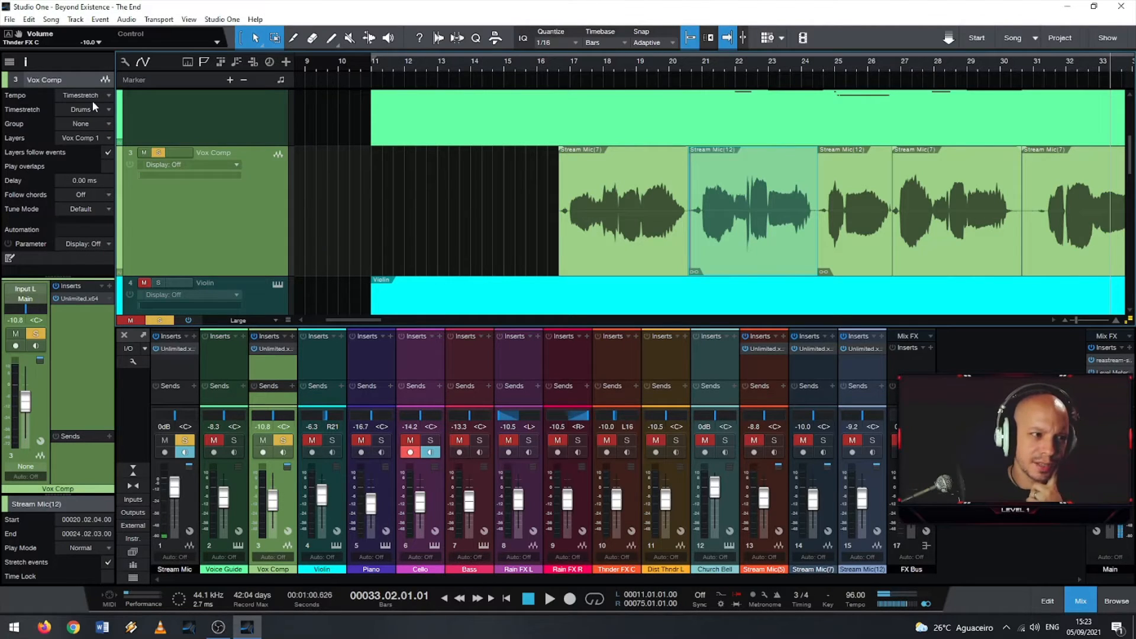
left_click(9, 61)
left_click(7, 63)
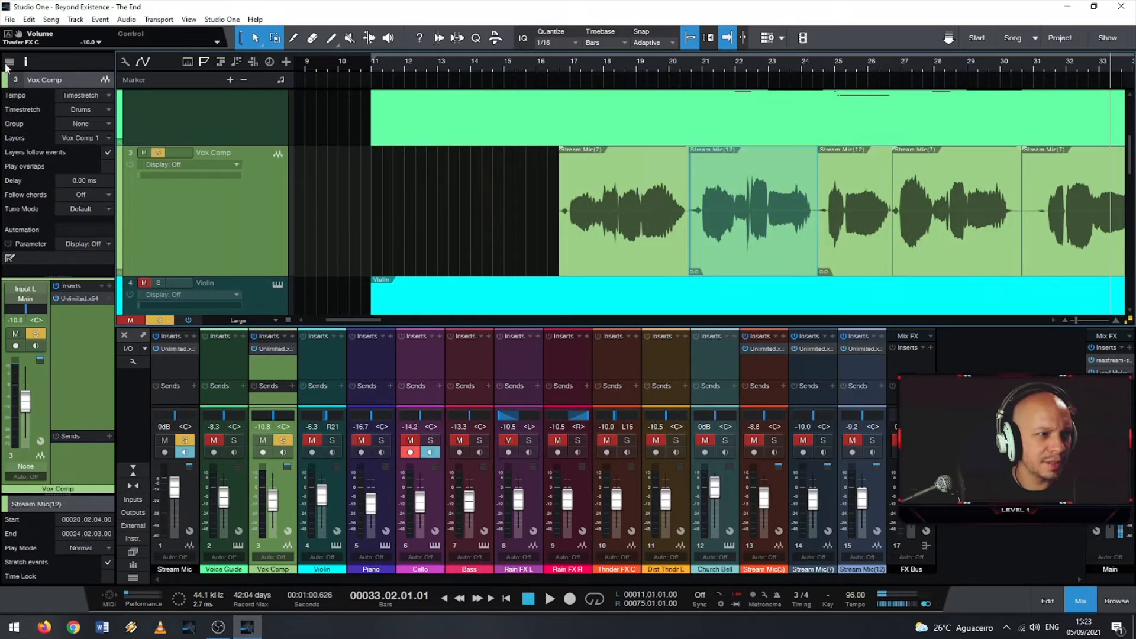
left_click(20, 62)
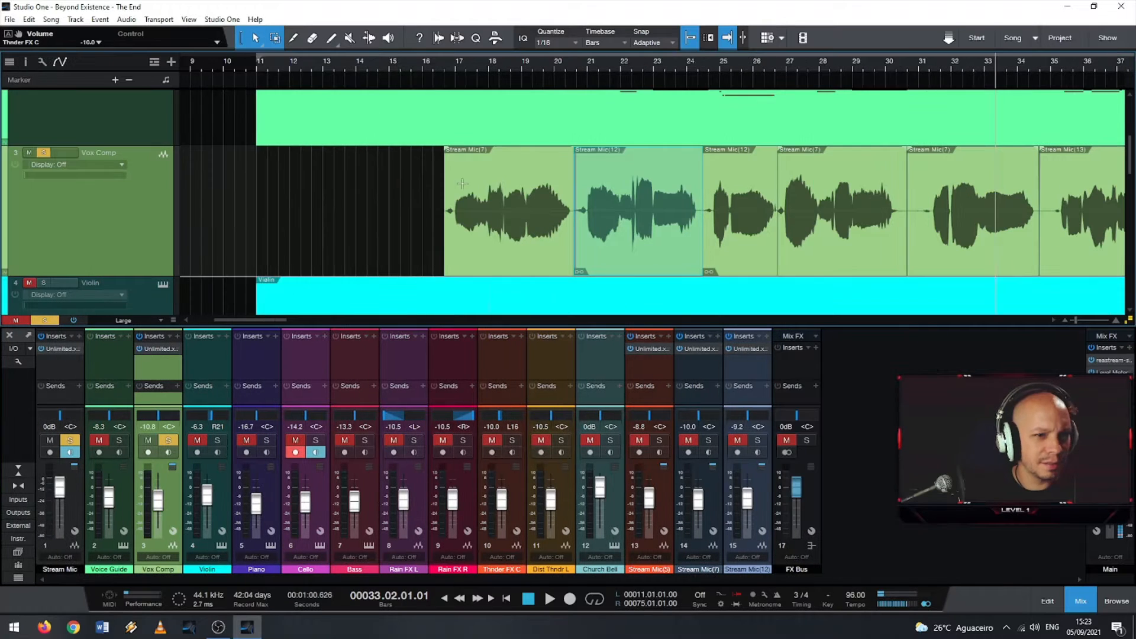
Step: Look through the event and audio operations available for the second vocal phrase without applying any
right_click(601, 210)
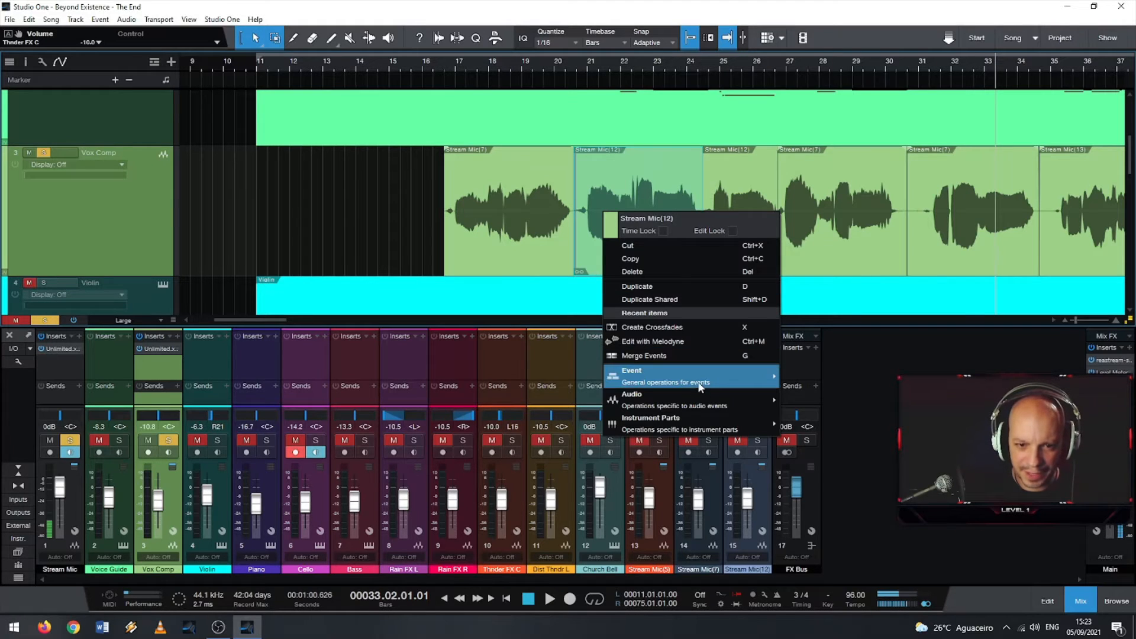
mouse_move(701, 383)
left_click(706, 407)
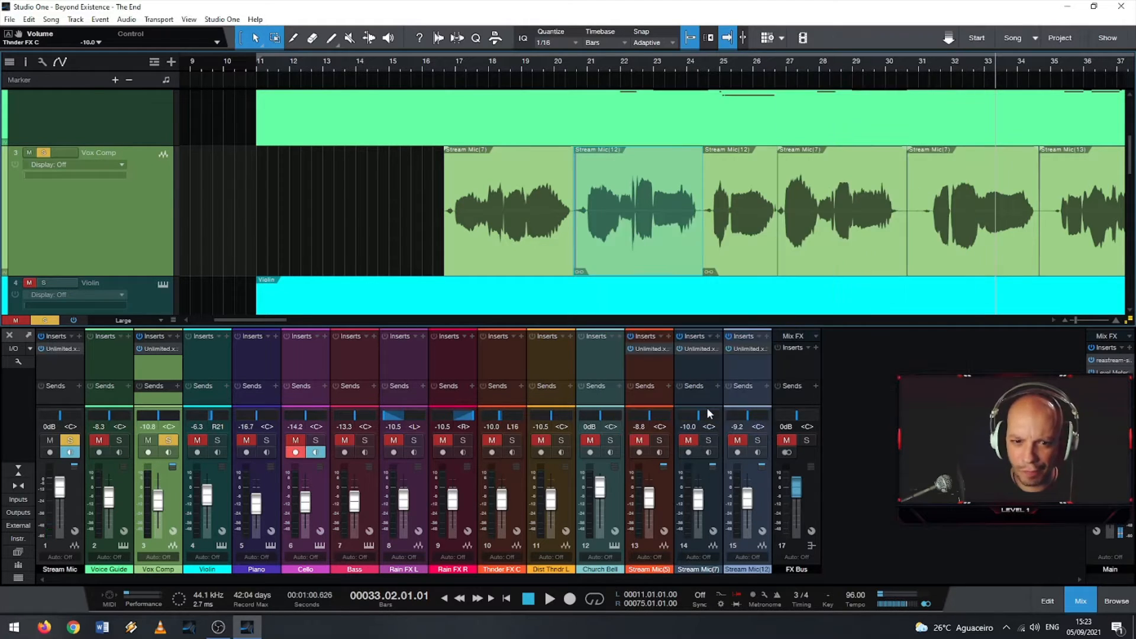
right_click(669, 261)
mouse_move(713, 457)
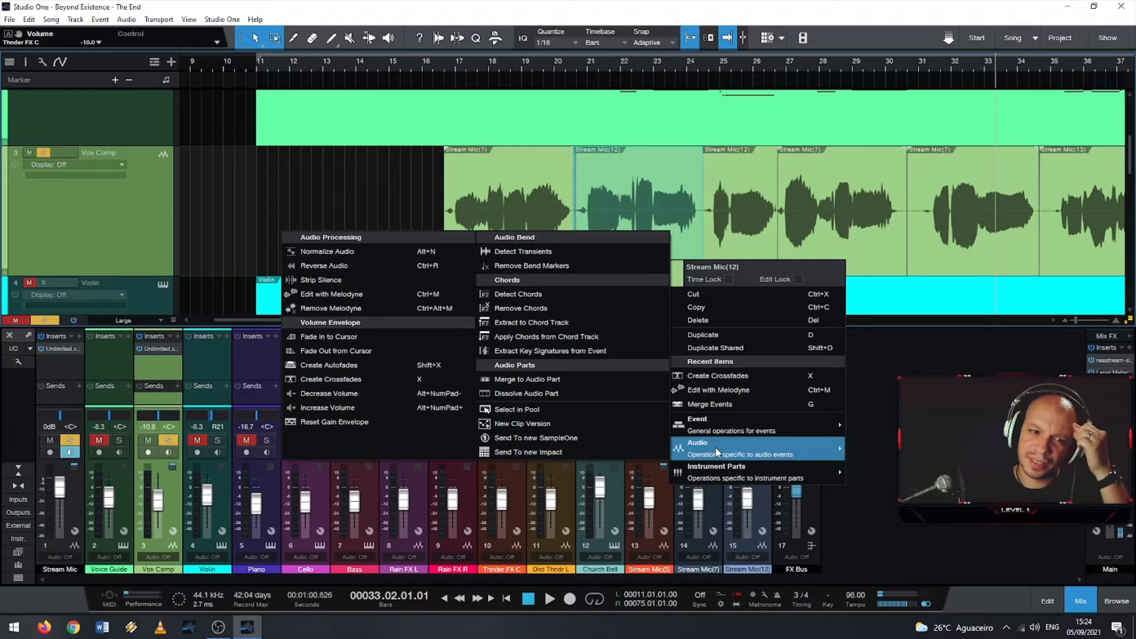
left_click(271, 184)
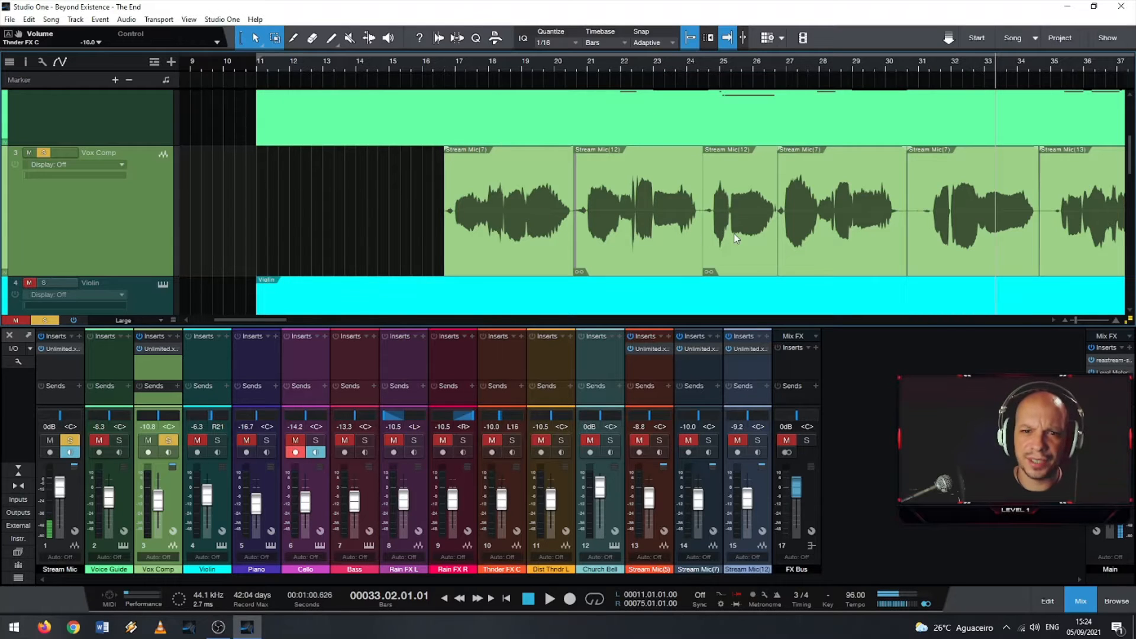
right_click(624, 257)
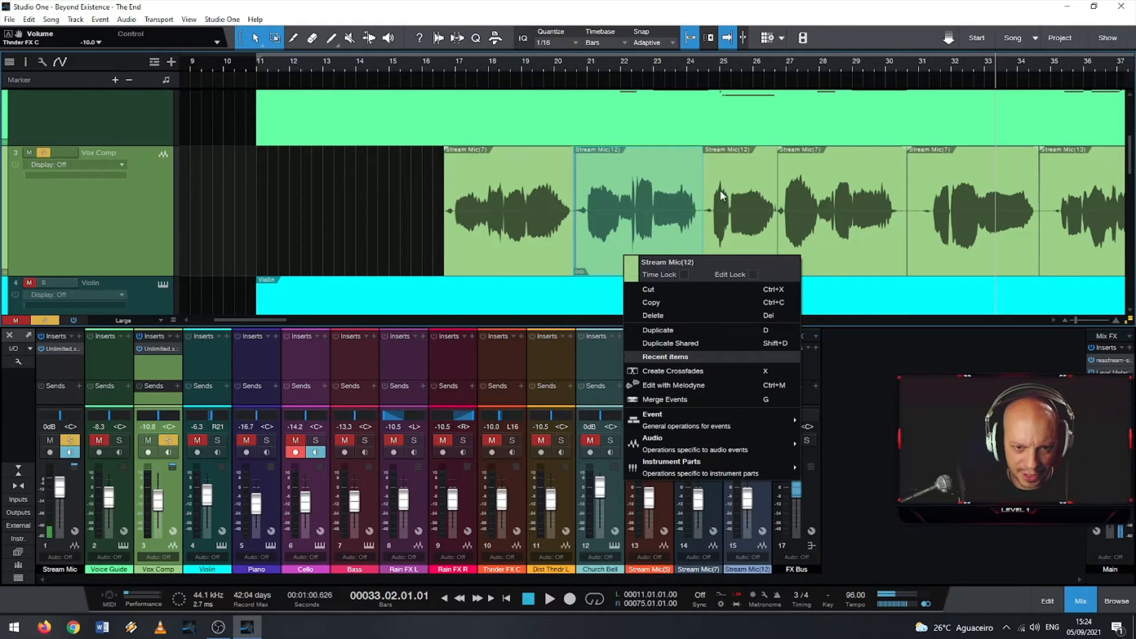
left_click(627, 213)
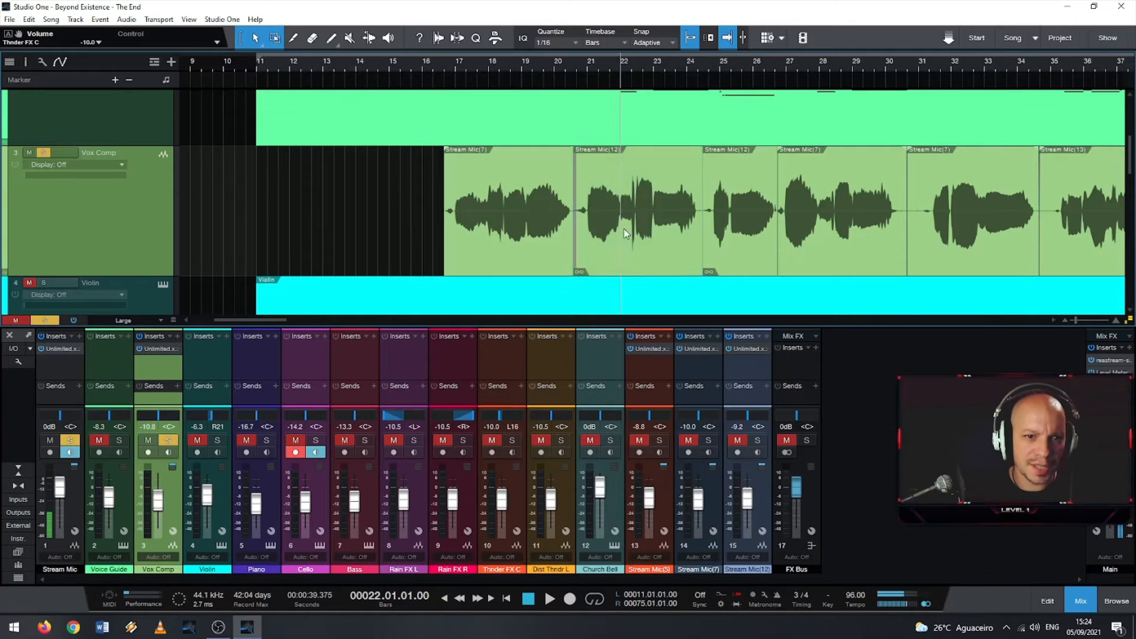
Step: Split the second vocal phrase on Vox Comp just after 22.2, where the loud burst begins, playing the passage to find the cut point
scroll(617, 240, "up", 8)
scroll(611, 240, "down", 8)
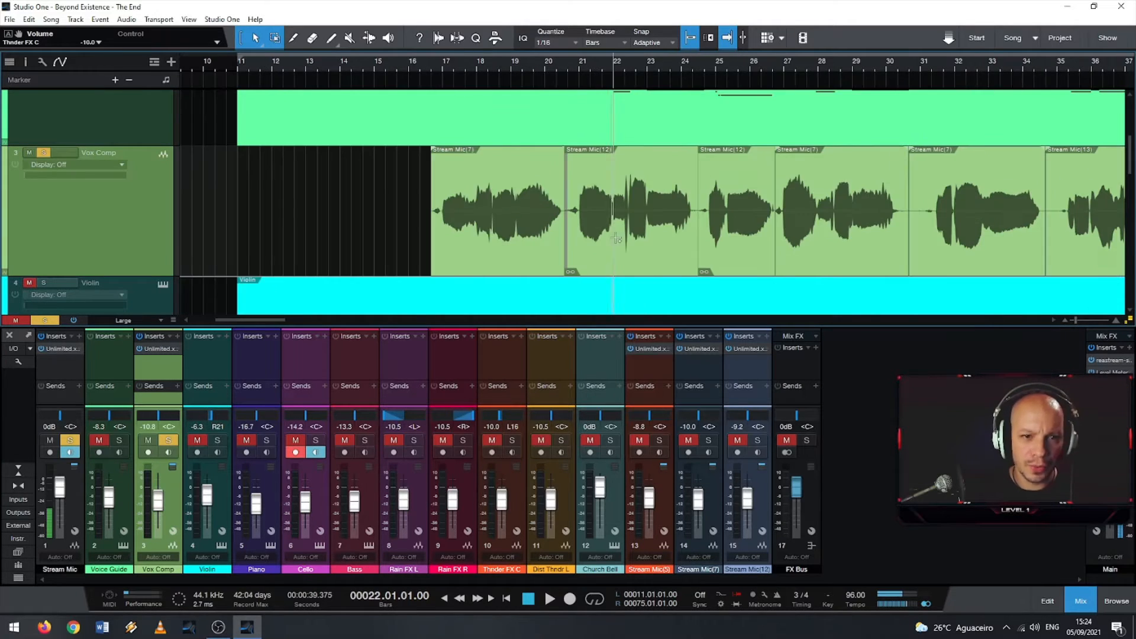
scroll(624, 233, "up", 10)
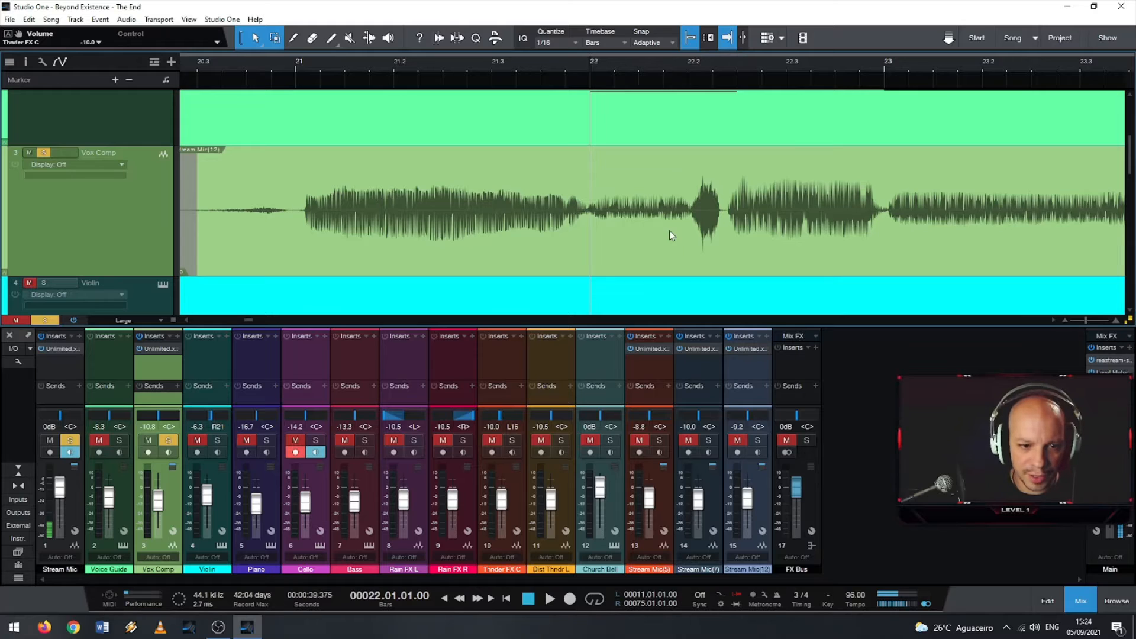
scroll(669, 234, "up", 3)
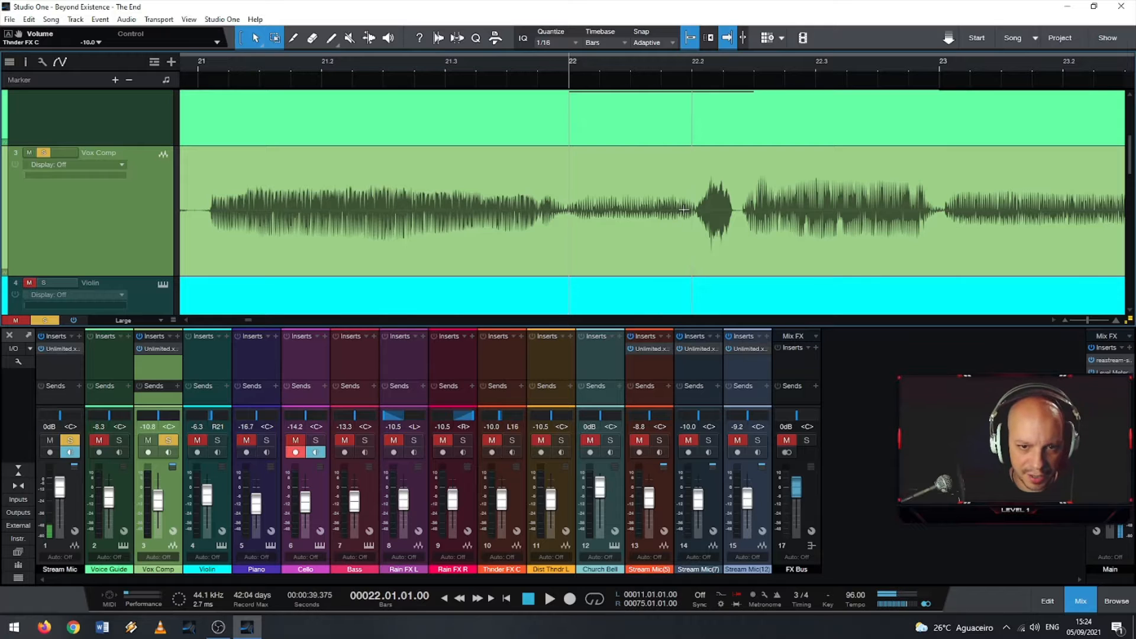
key("3")
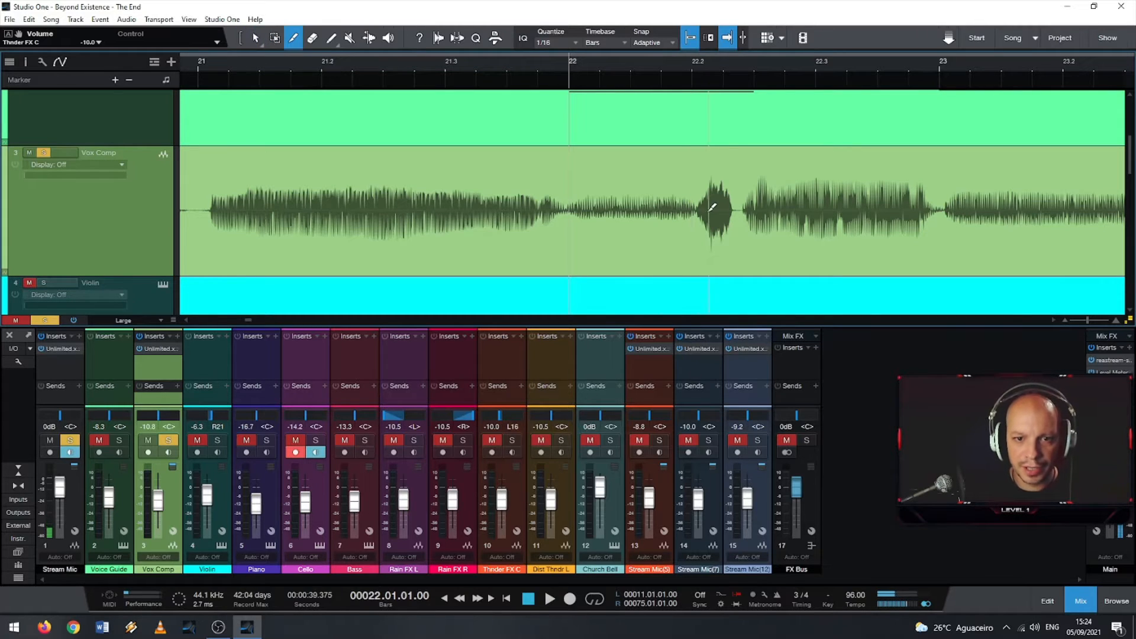
scroll(691, 234, "up", 3)
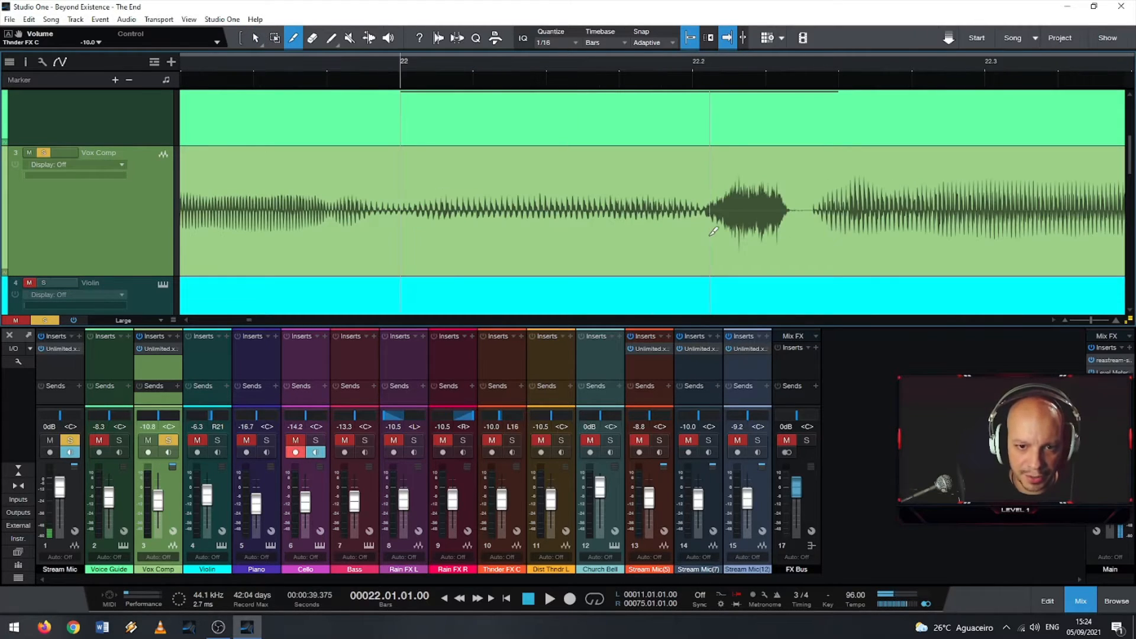
key("space")
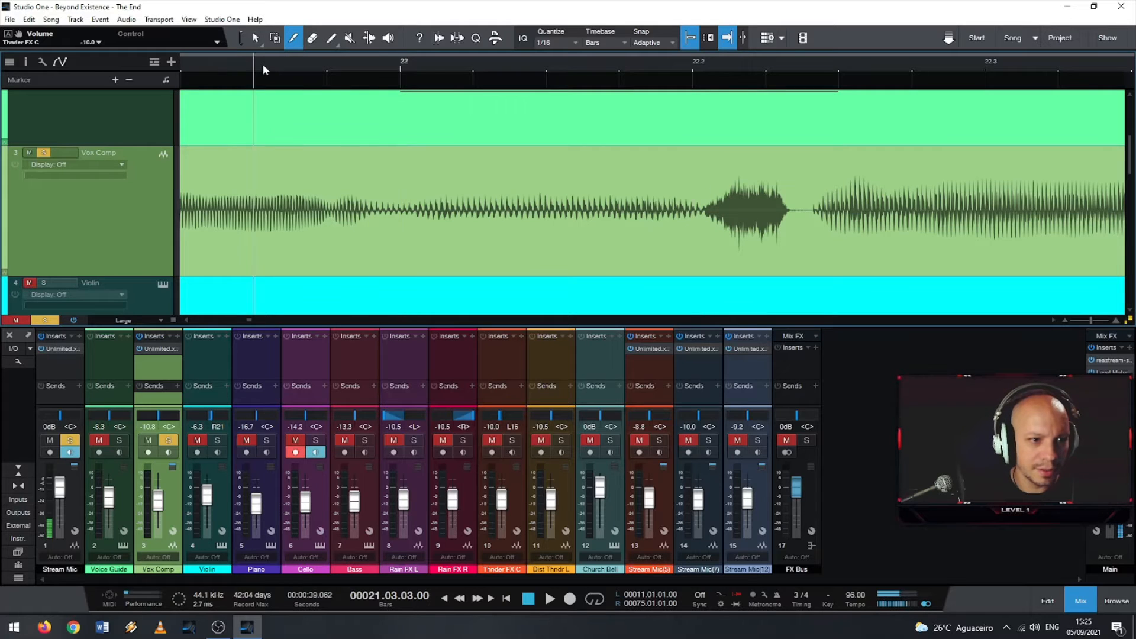
key("space")
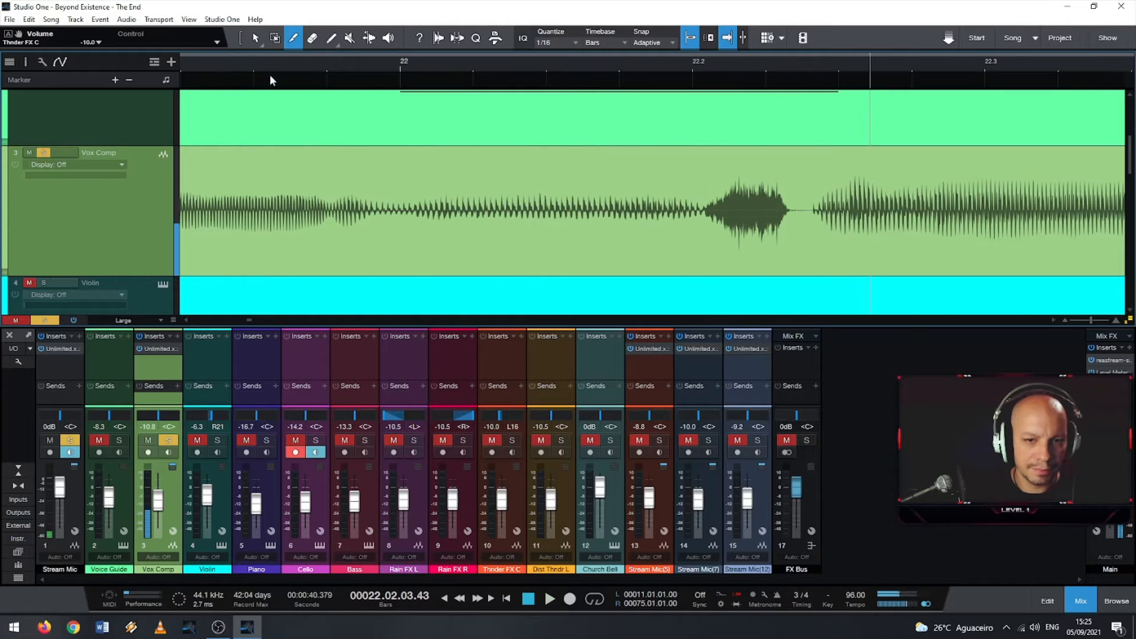
scroll(449, 179, "down", 2)
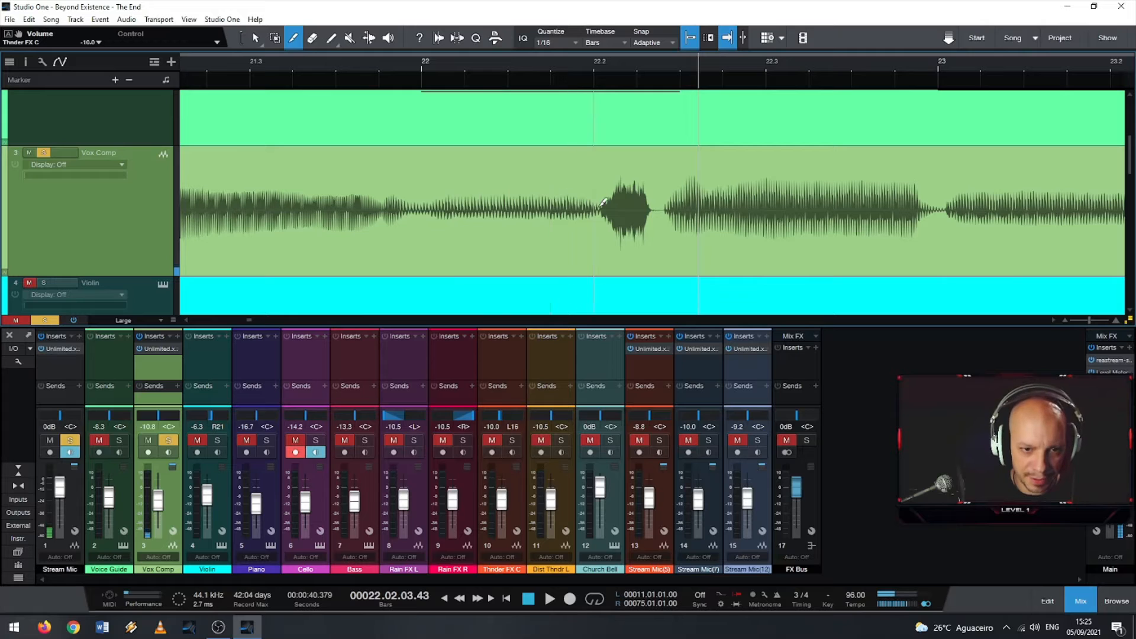
scroll(593, 210, "up", 3)
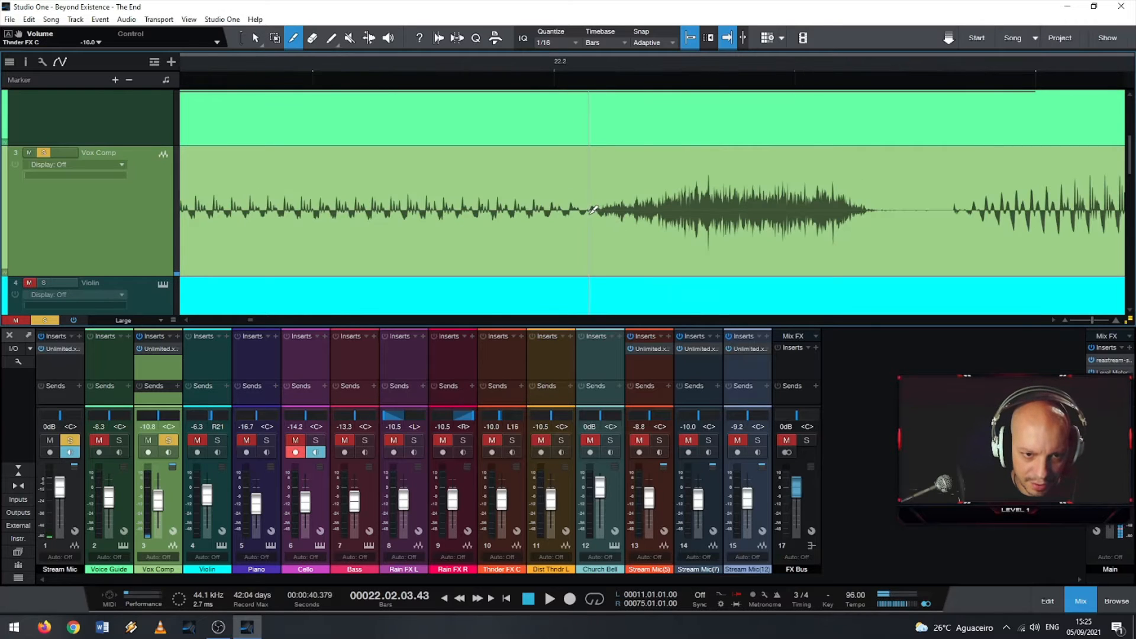
left_click(593, 210)
Step: Split the second vocal phrase again at bar 22 to isolate the quiet passage before the loud burst
scroll(527, 239, "down", 2)
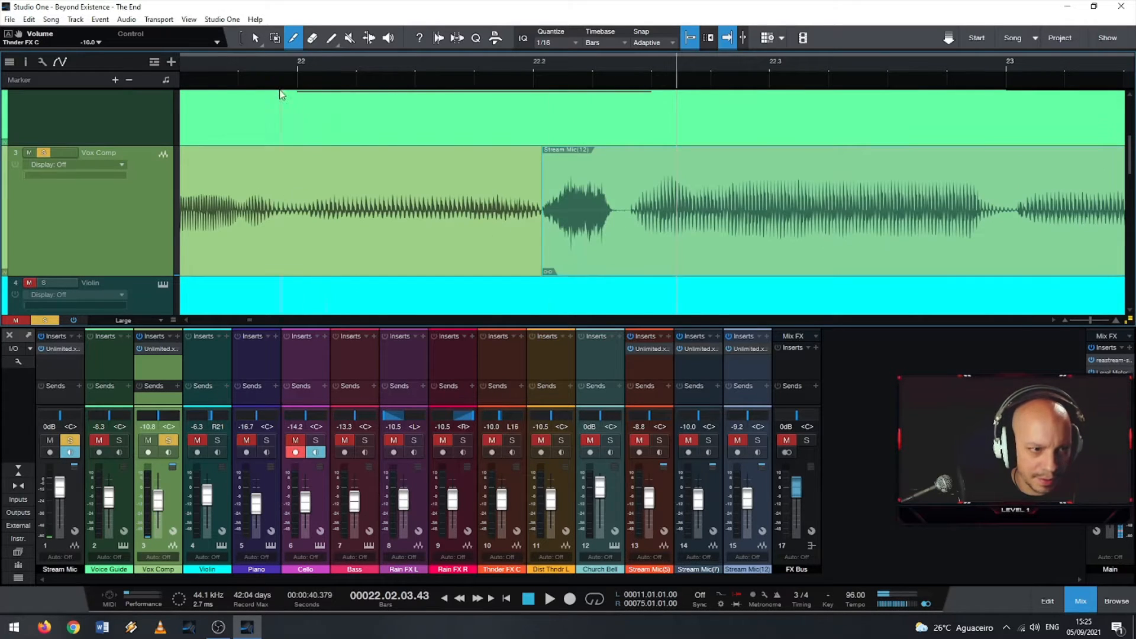
left_click_drag(279, 64, 383, 93)
scroll(376, 220, "down", 6)
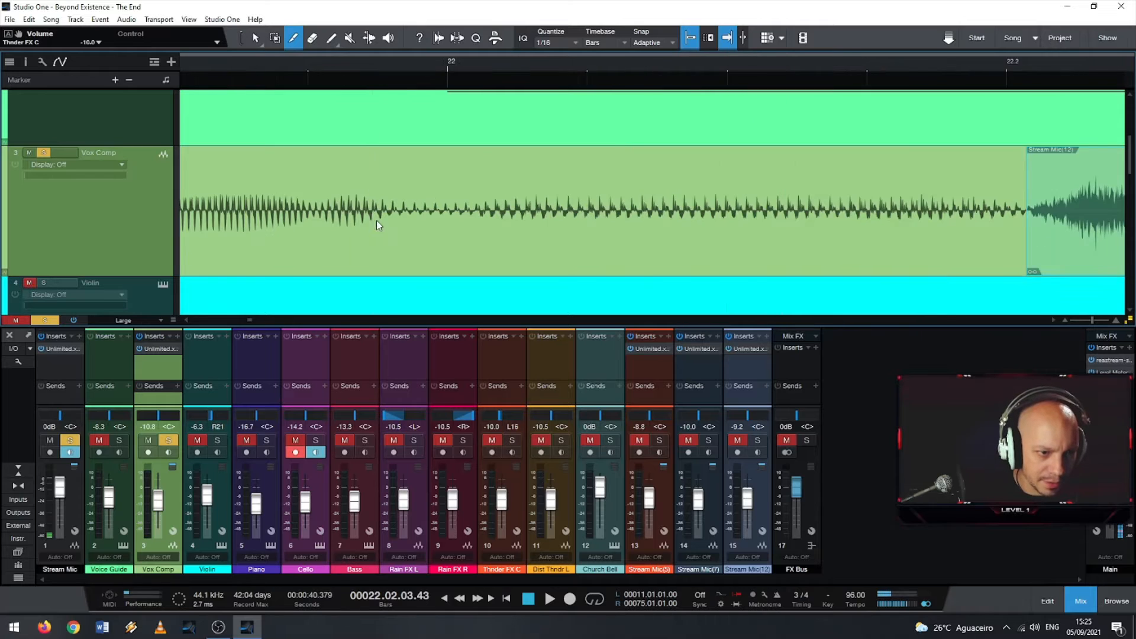
scroll(385, 214, "up", 10)
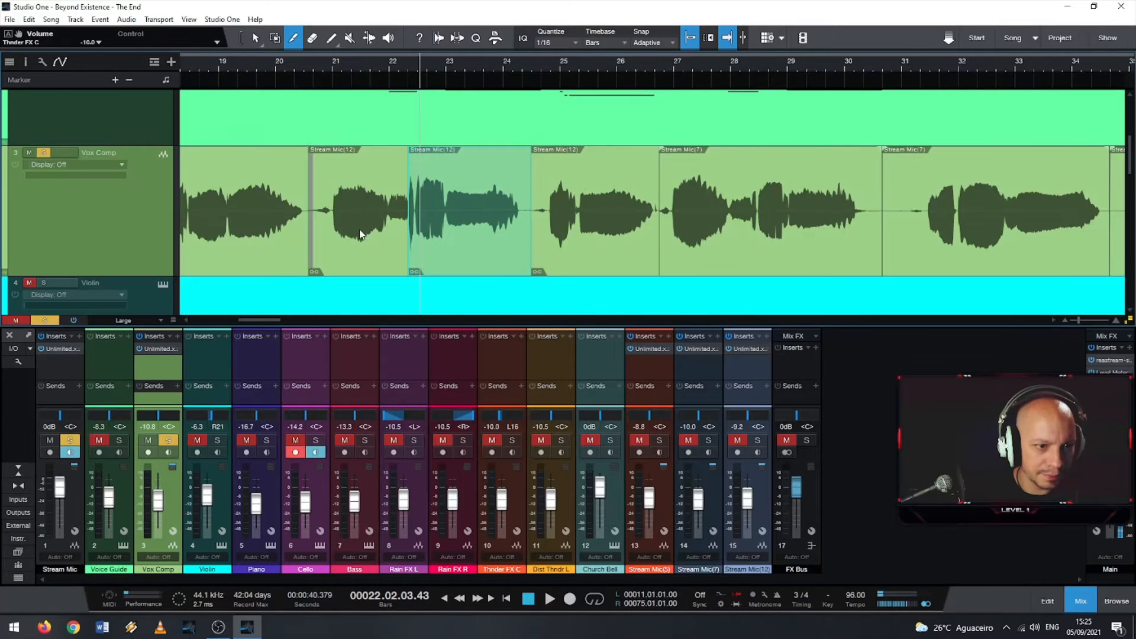
left_click(453, 214)
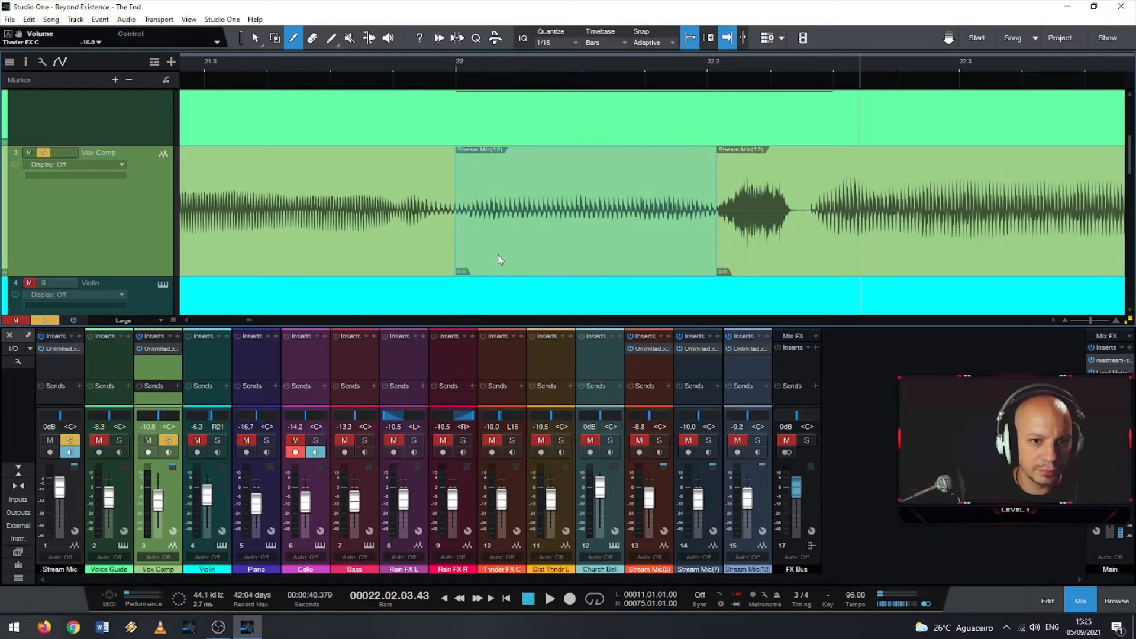
Step: Raise the gain of the isolated quiet passage at bar 22 and play it back from just before bar 21
scroll(499, 256, "down", 5)
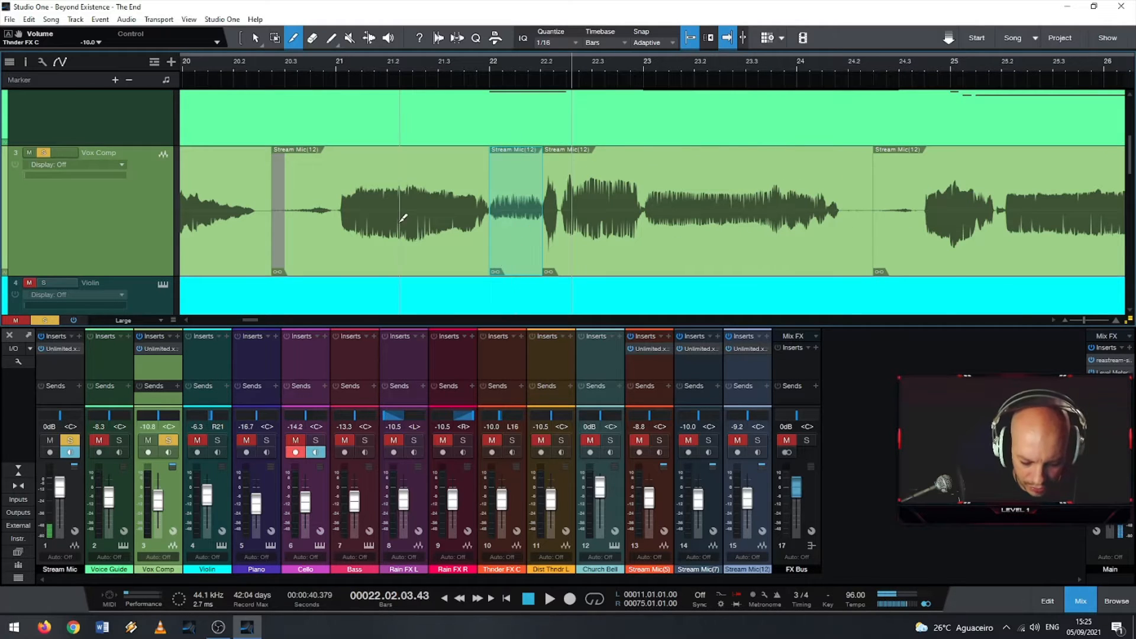
key("alt+Up")
key("alt+Up")
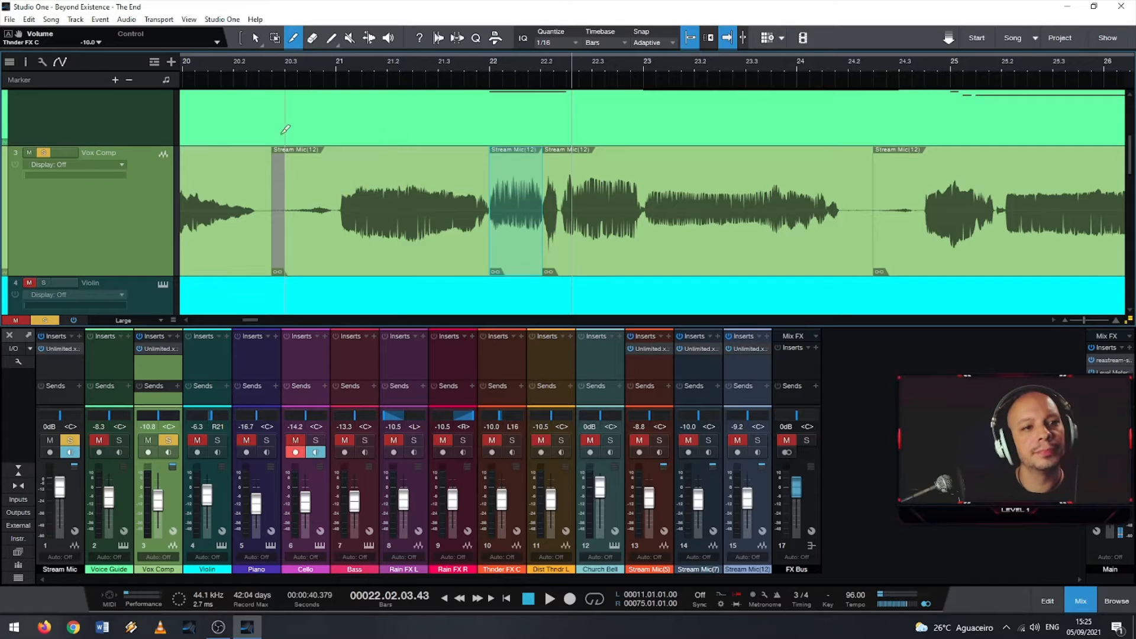
left_click(311, 63)
key("space")
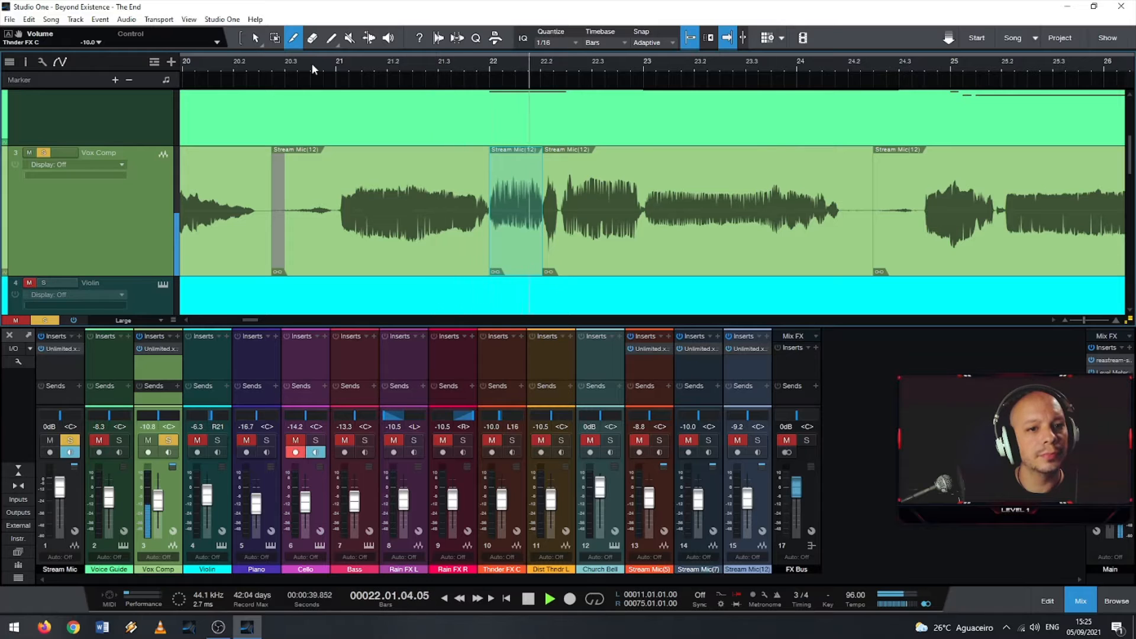
key("space")
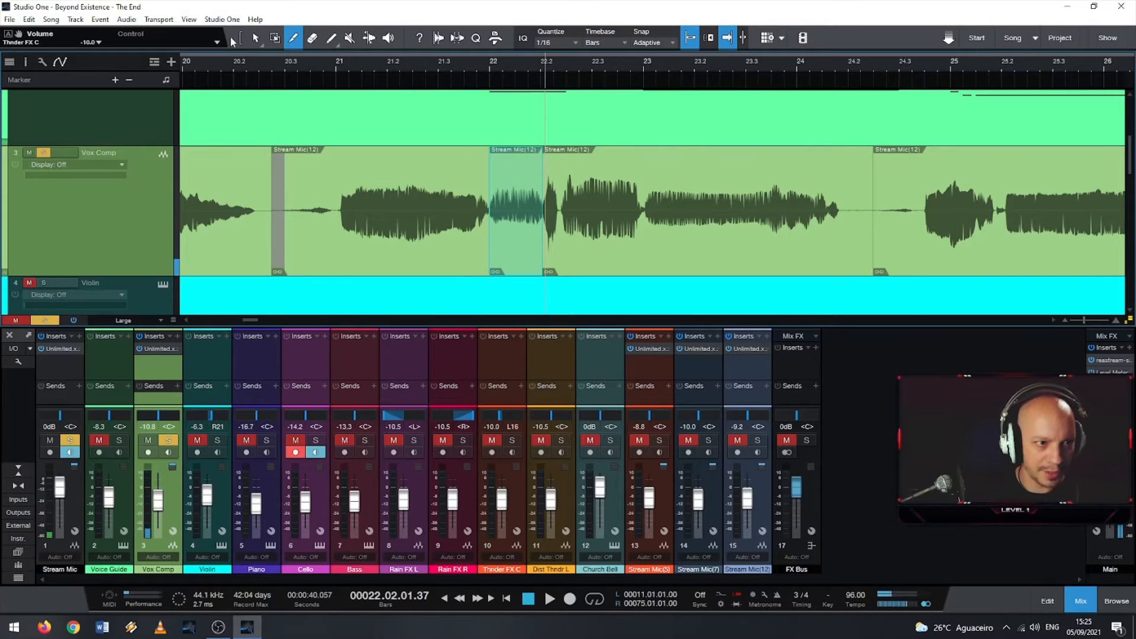
Step: Play the split phrase from just before bar 21 to past bar 23 to judge the adjusted passage's level in context
left_click(317, 61)
key("space")
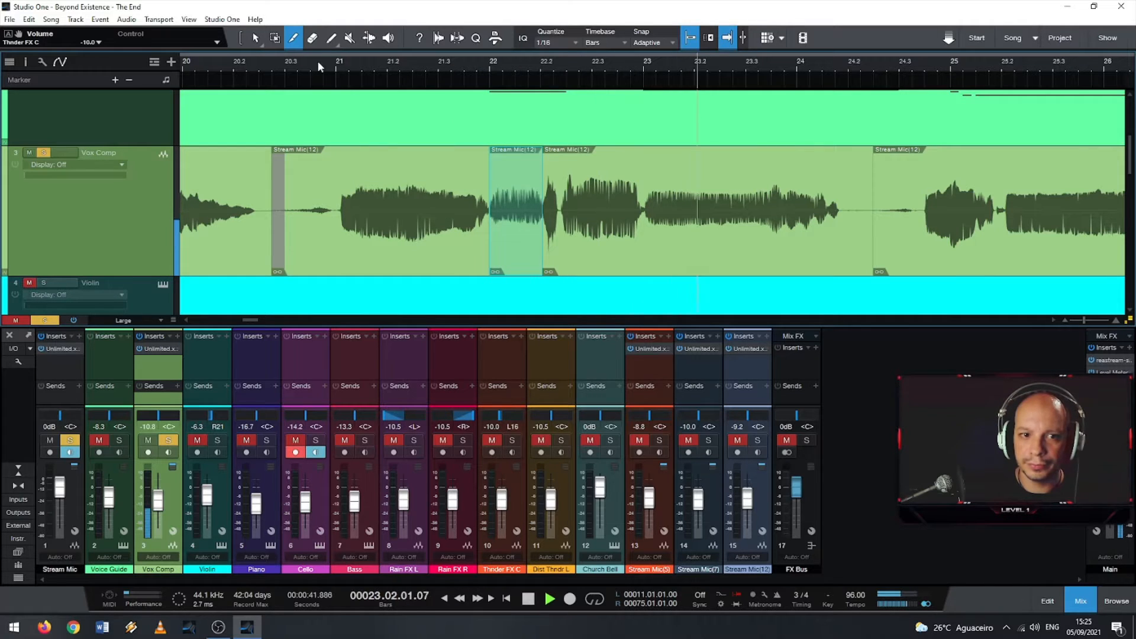
key("space")
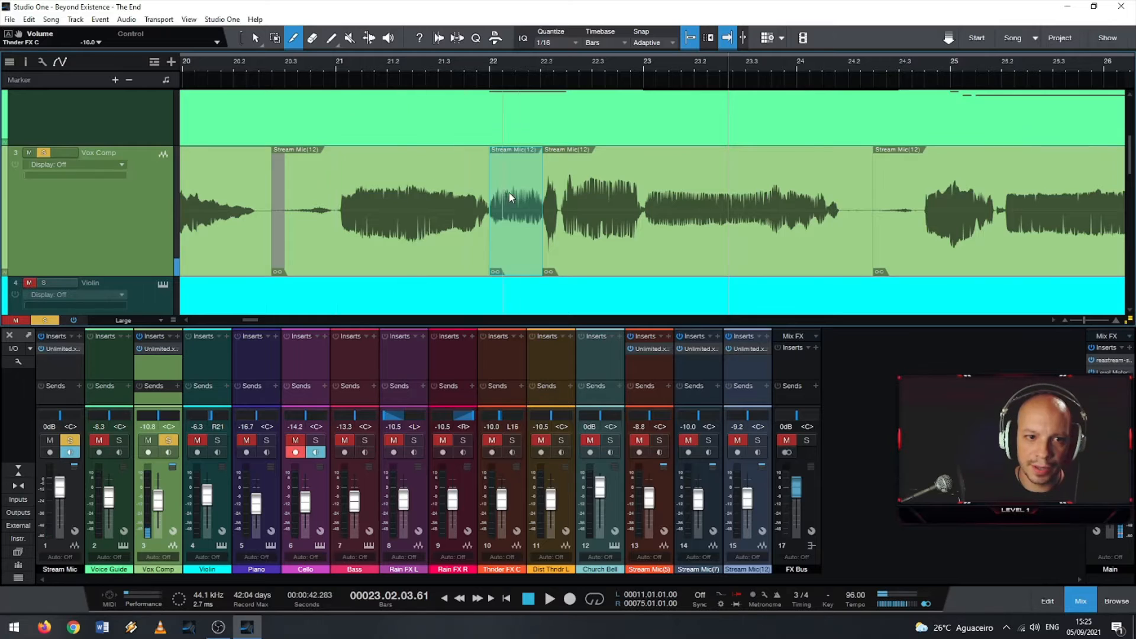
Step: Examine the adjusted passage at bar 22 on an enlarged Vox Comp track and select its event with the Arrow tool
scroll(509, 196, "up", 2)
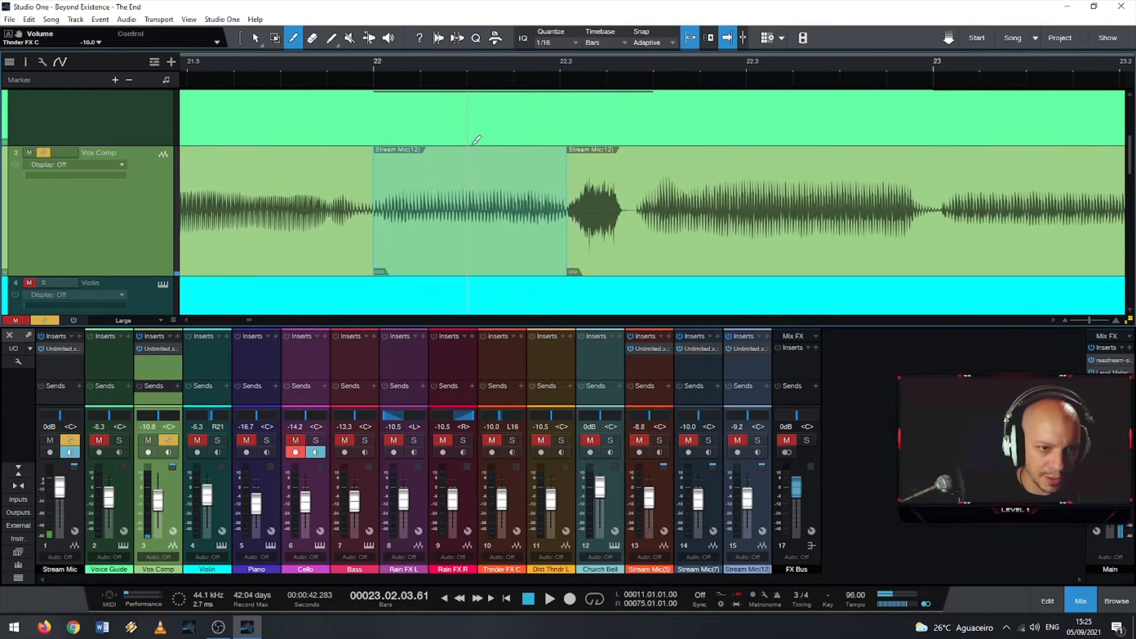
scroll(458, 205, "up", 2)
key("1")
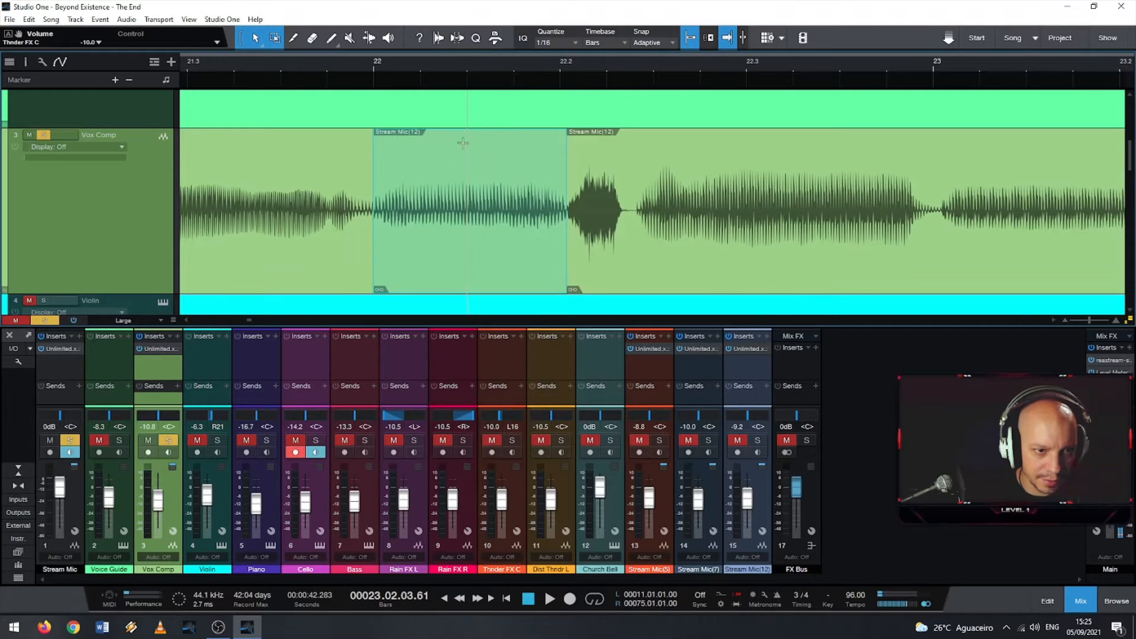
scroll(452, 161, "up", 2)
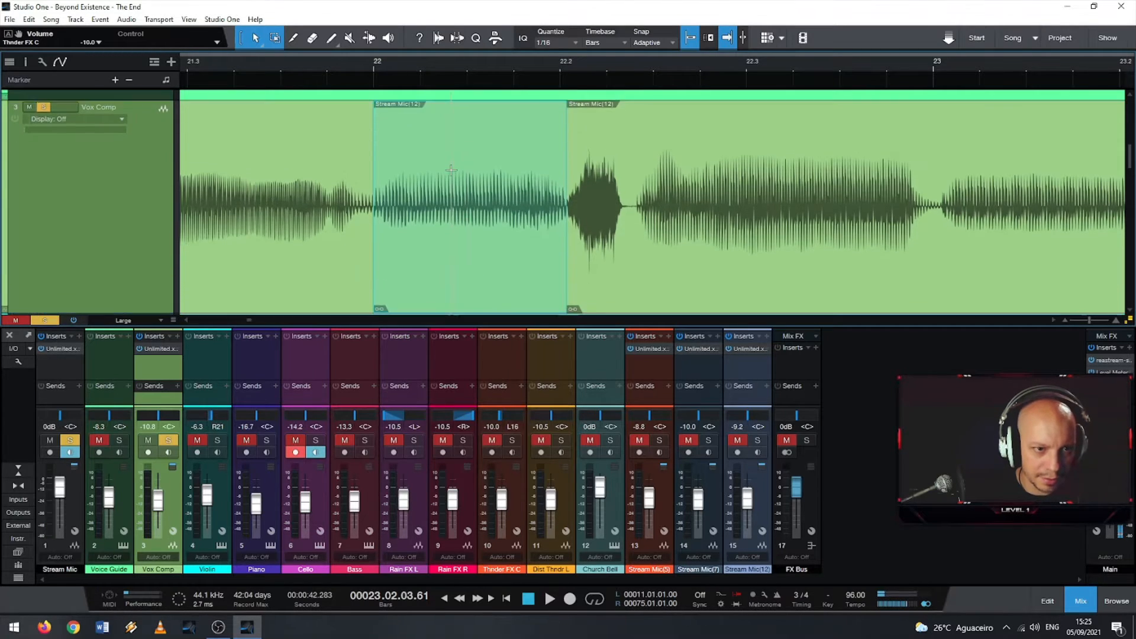
scroll(453, 128, "down", 1)
left_click(462, 152)
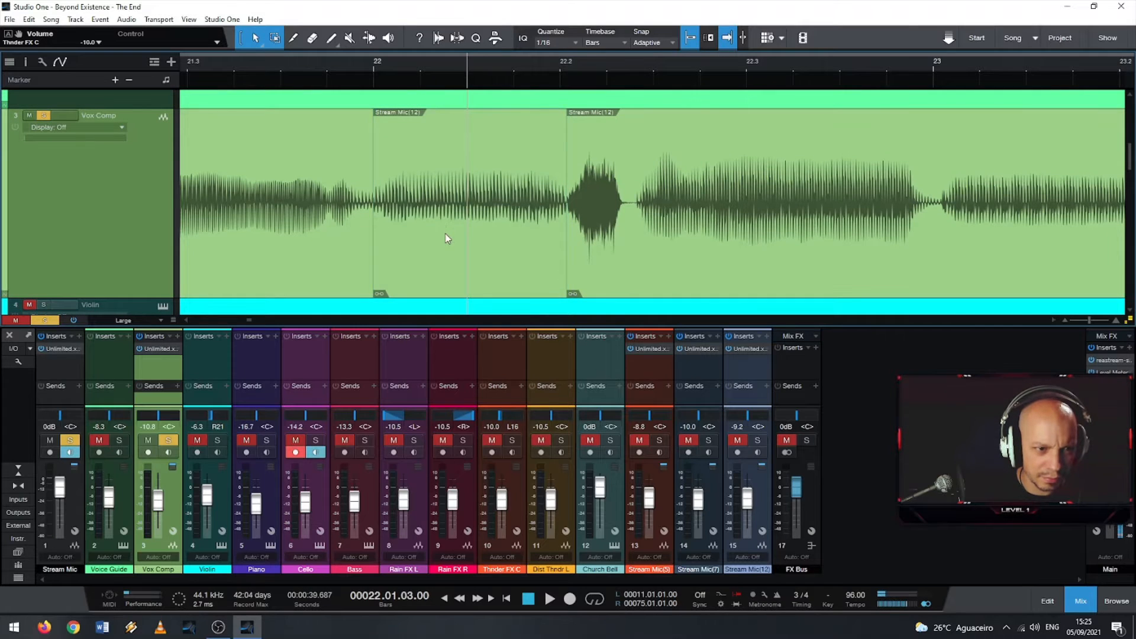
double_click(462, 178)
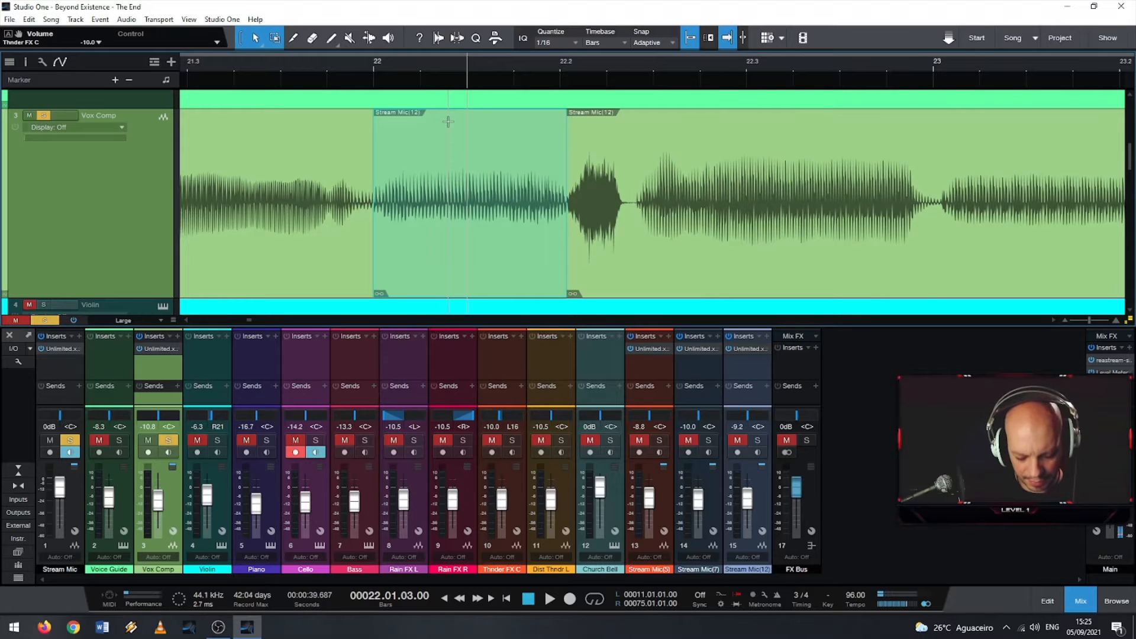
Step: Undo and redo the last gain change on the bar 22 passage to compare its waveform
key("ctrl+z")
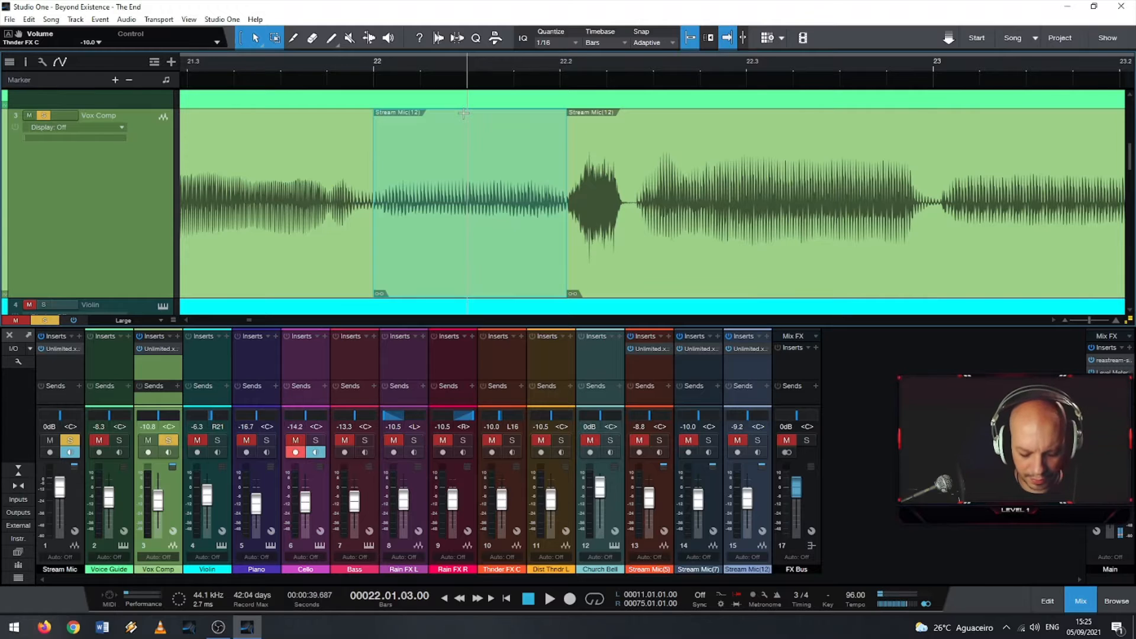
key("ctrl+y")
key("e")
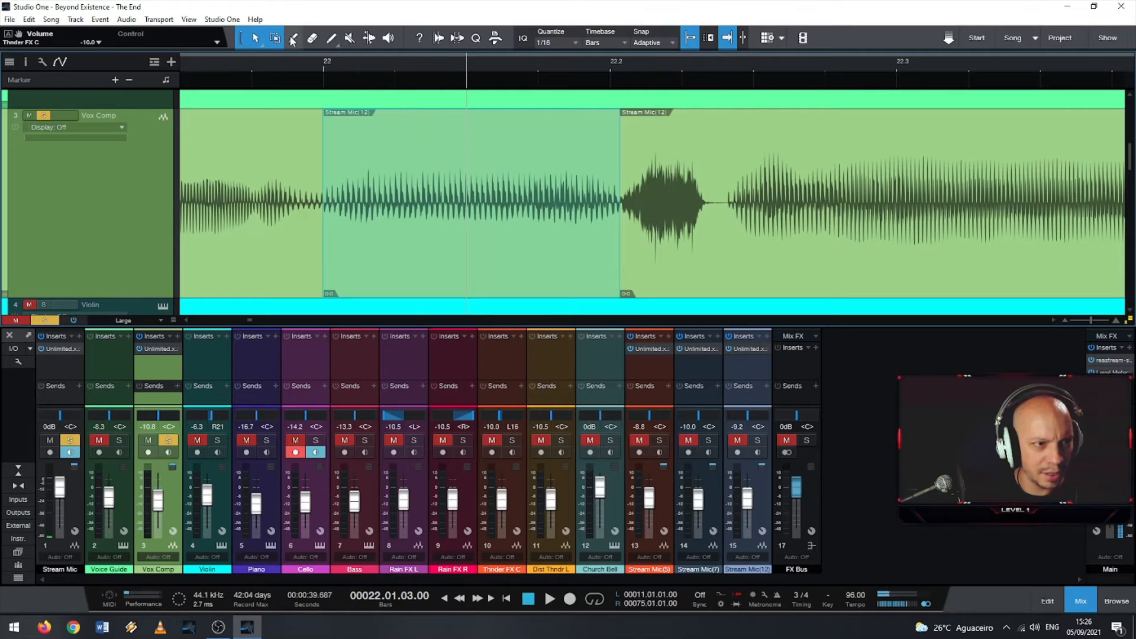
Step: Check the Arrow tool's alternatives, reduce the track height to Medium, and reselect the passage between 22 and 22.2
left_click(257, 44)
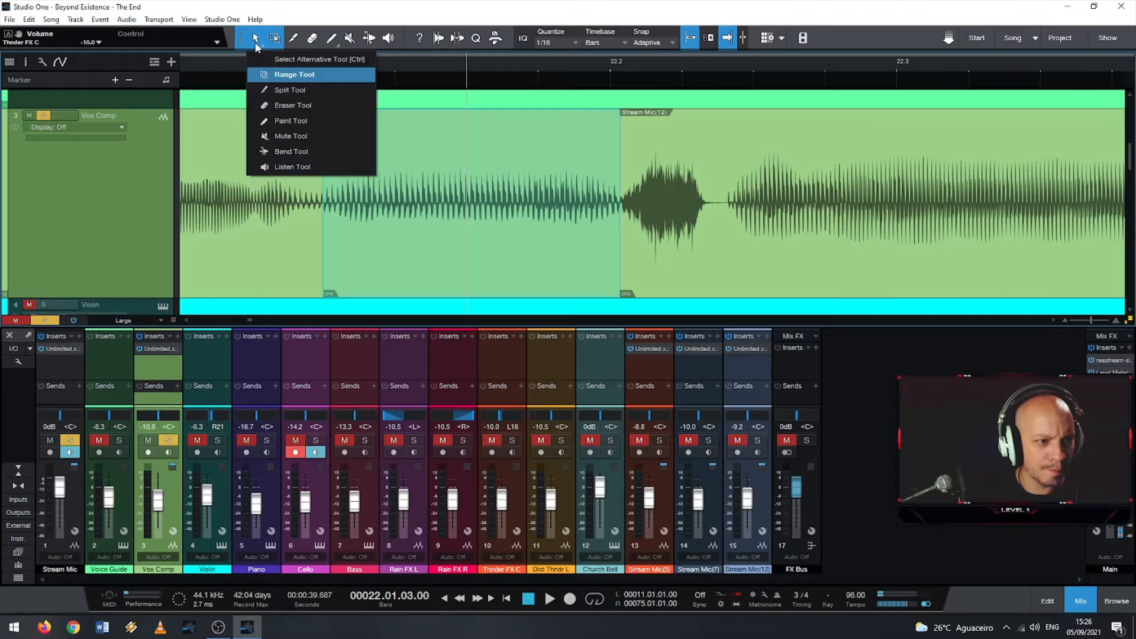
left_click(256, 44)
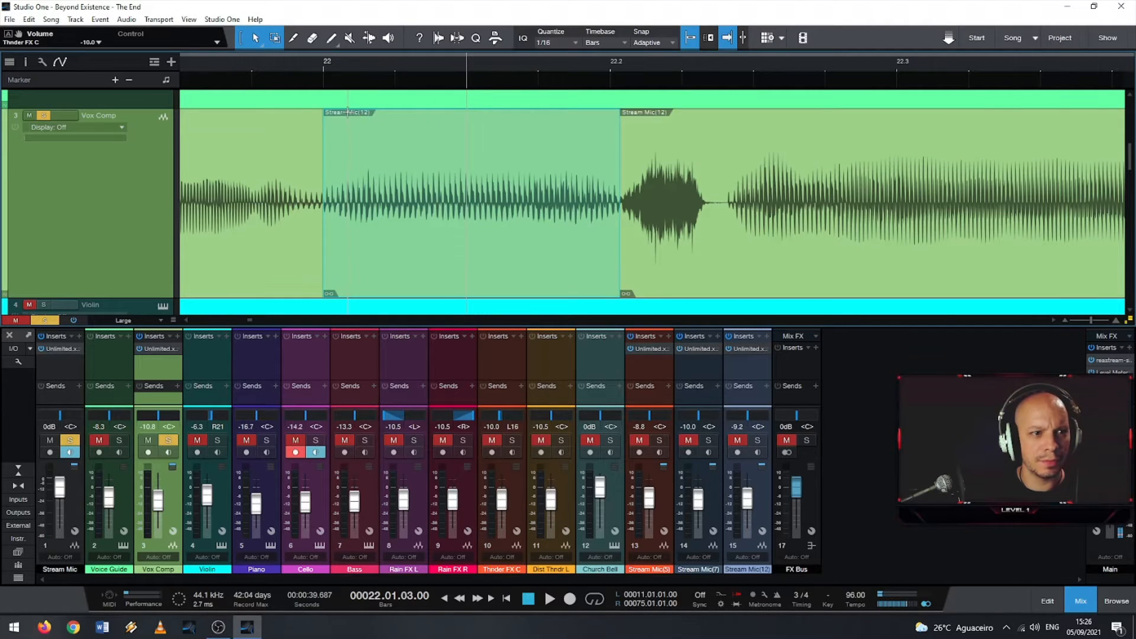
left_click(348, 144)
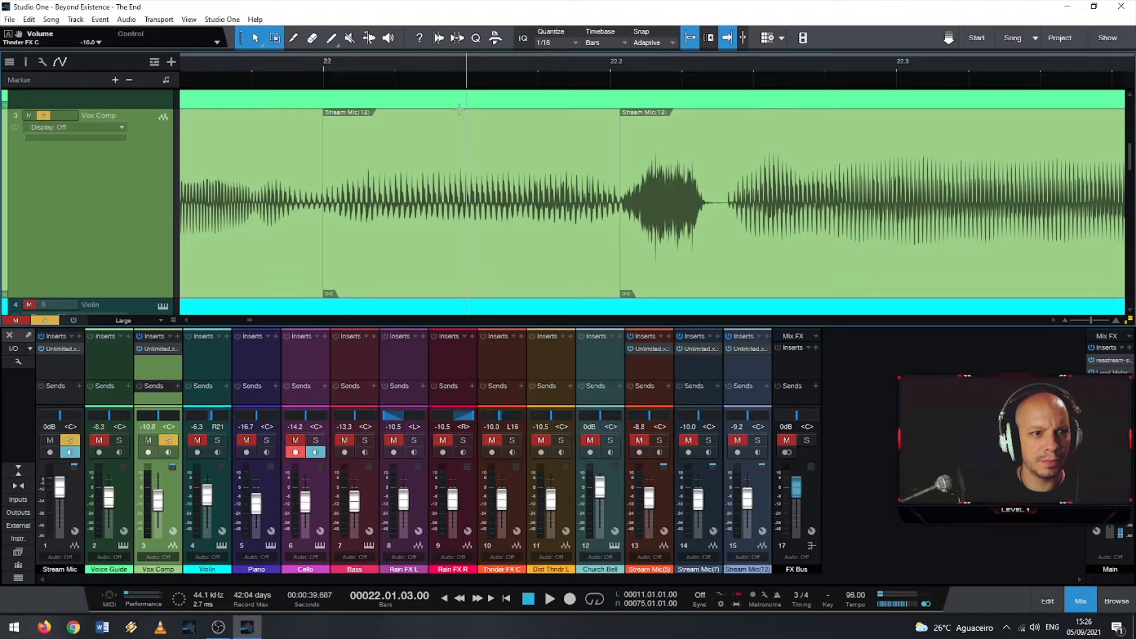
scroll(453, 164, "down", 2)
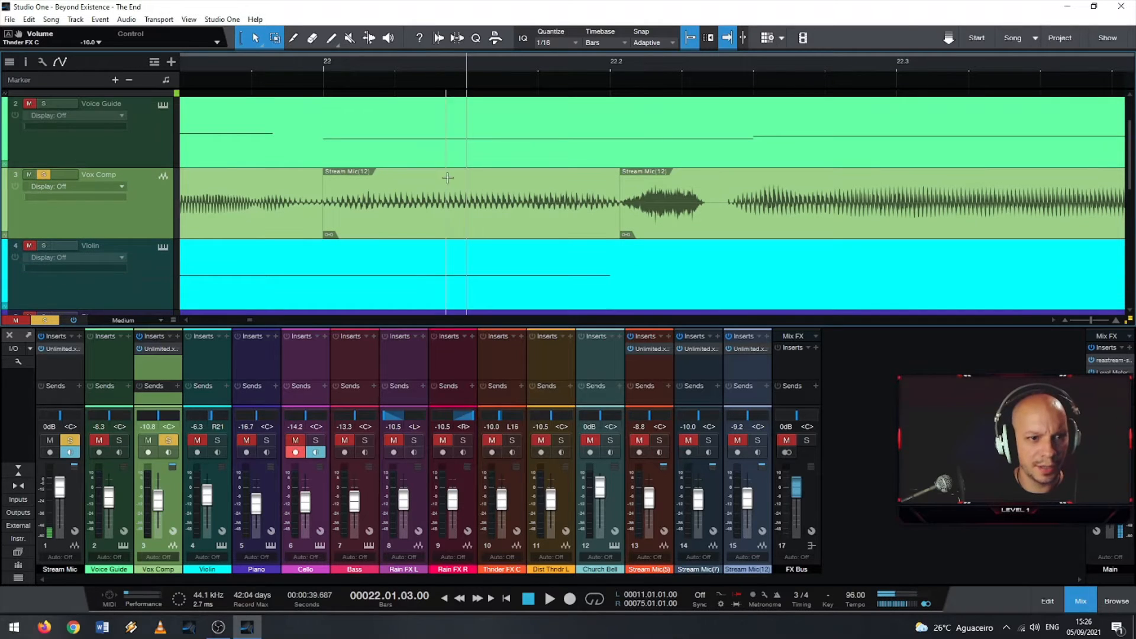
left_click(463, 198)
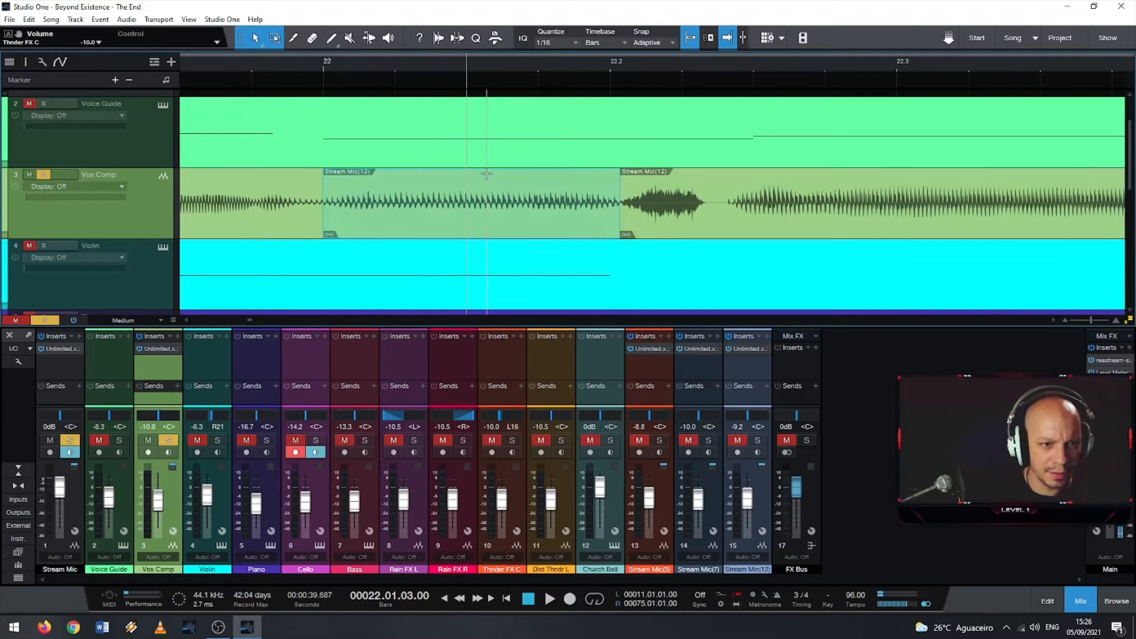
left_click(673, 212)
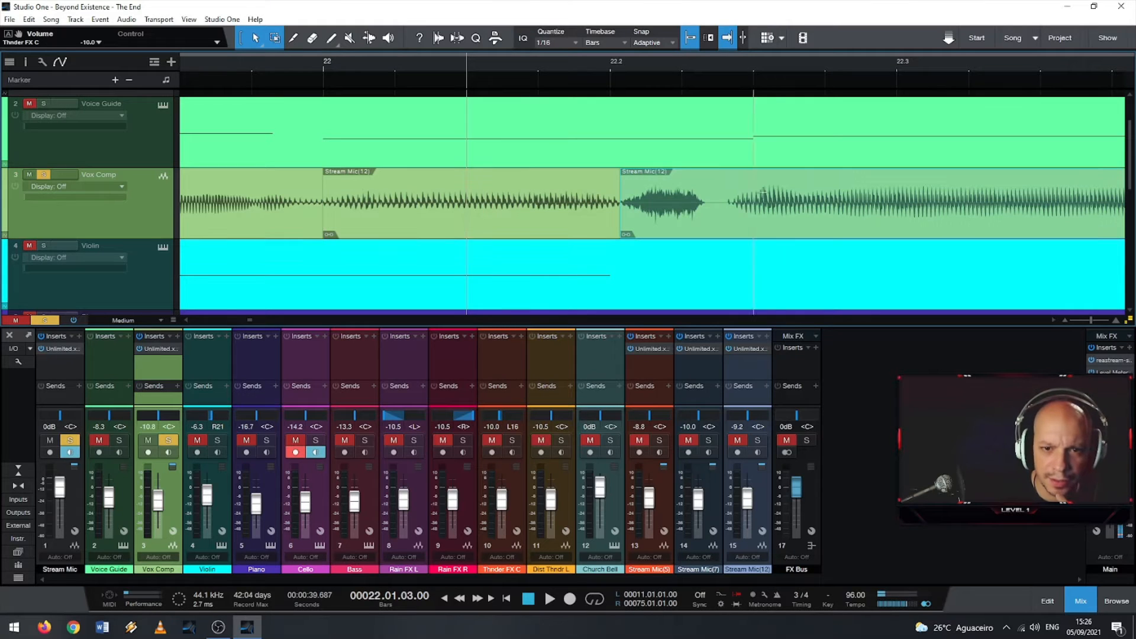
left_click(565, 222)
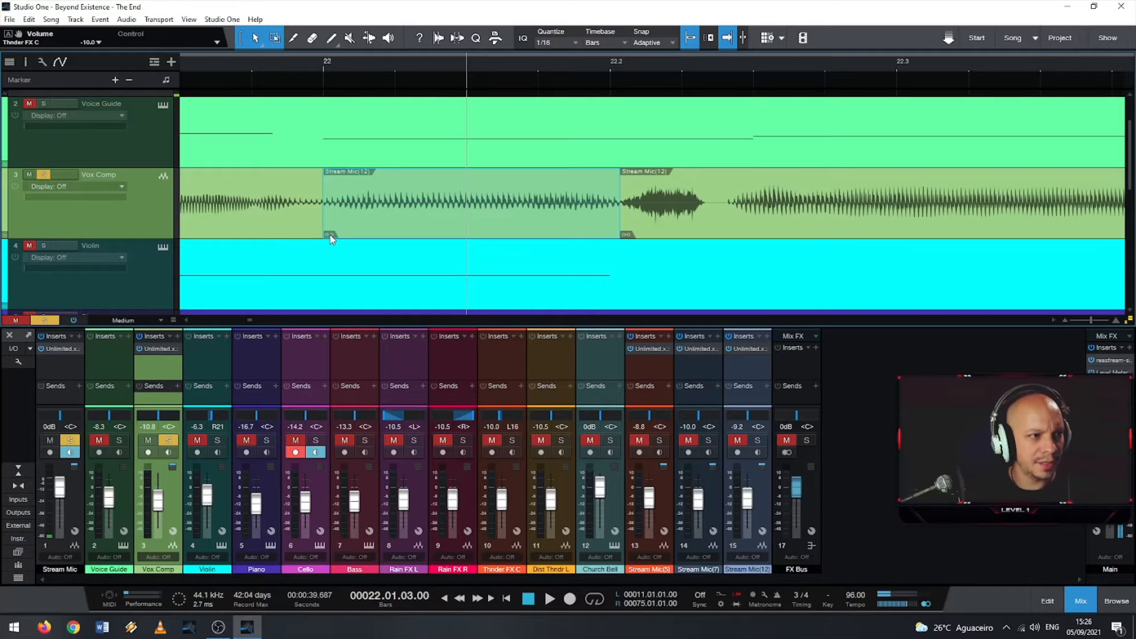
Step: Show the inspector for Vox Comp and view the settings of the selected bar 22 event
left_click(10, 62)
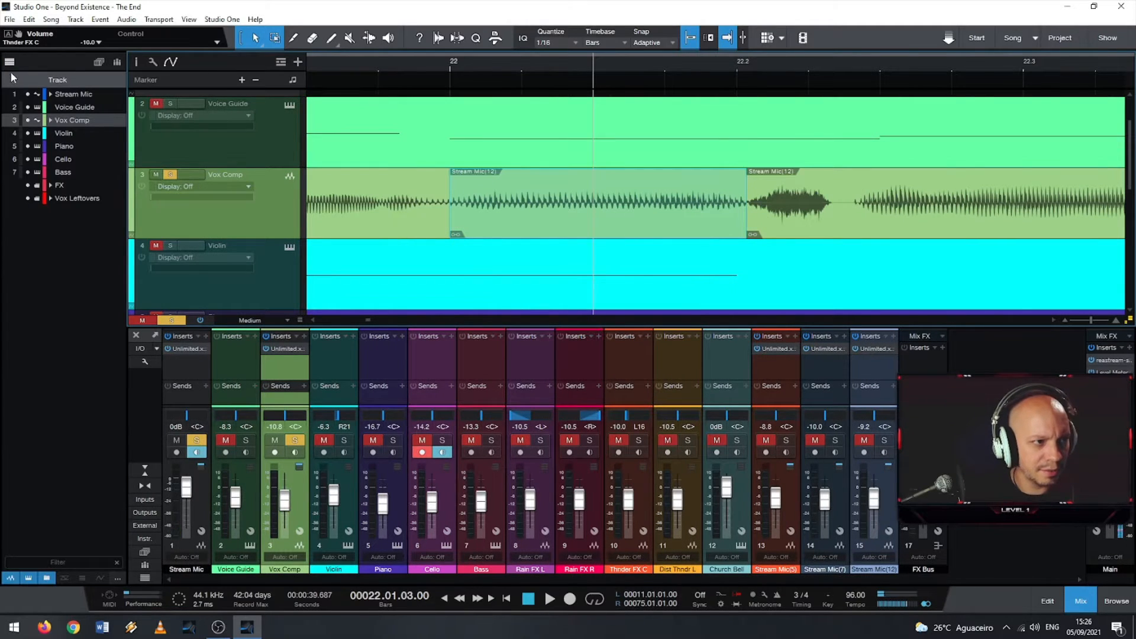
left_click(10, 62)
left_click(24, 62)
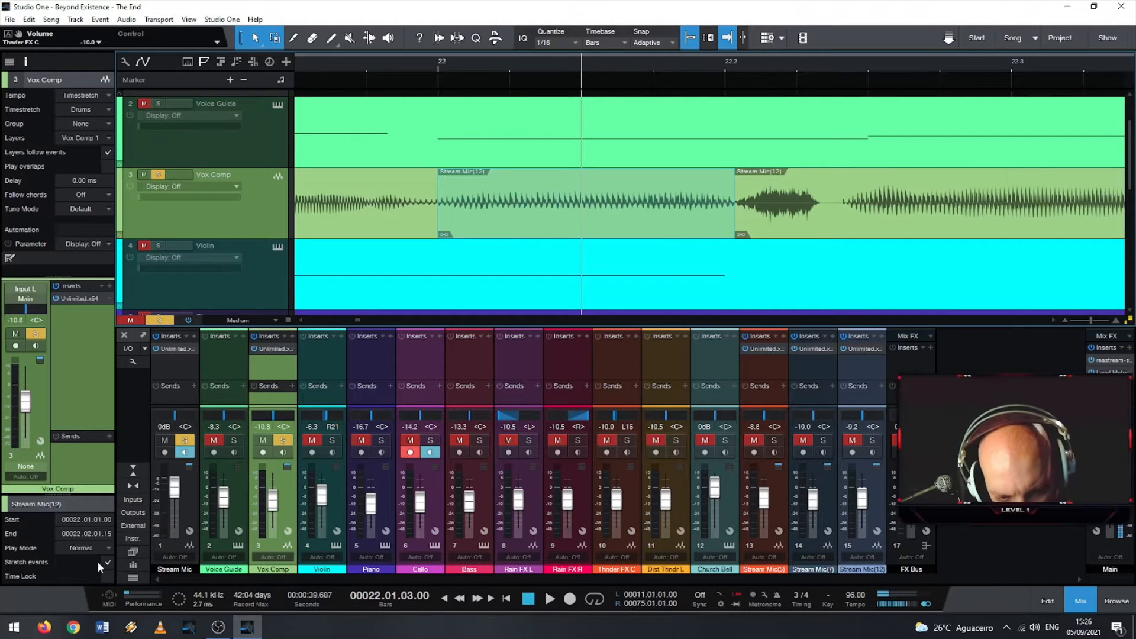
Step: Check the editing options of the bar 22 Vox Comp event, reselect it, and hide the inspector
right_click(444, 239)
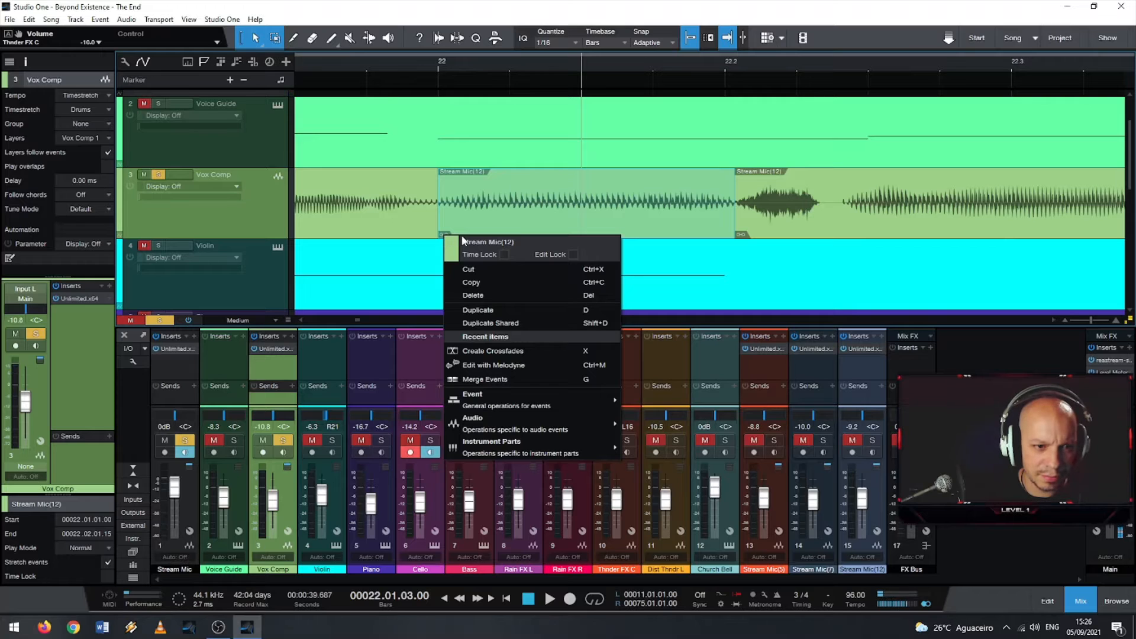
left_click(526, 192)
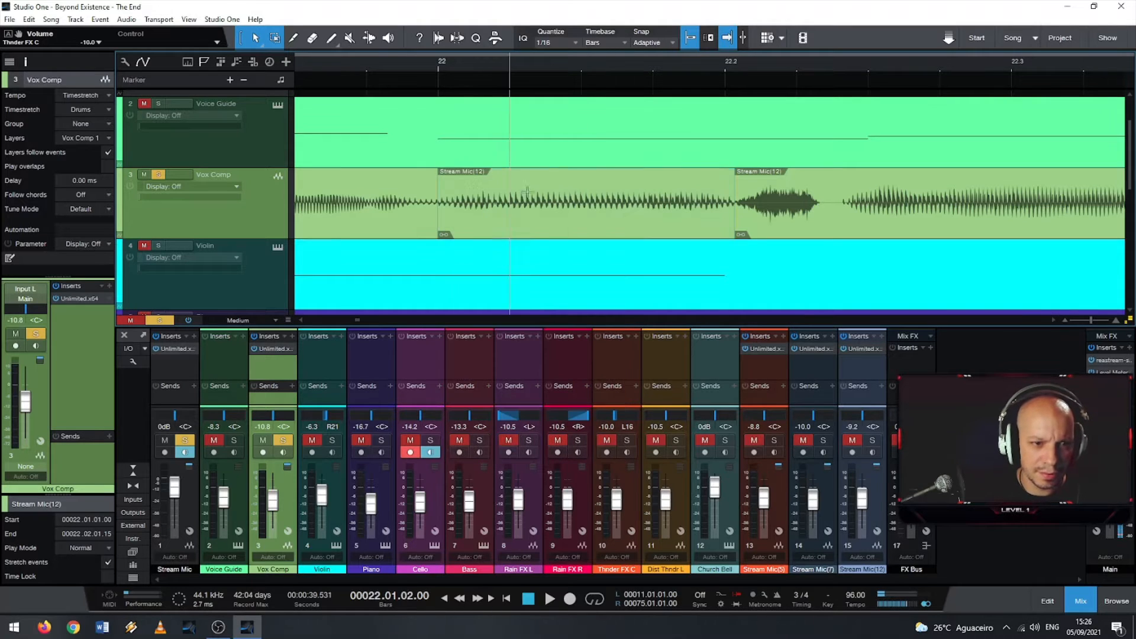
left_click(584, 171)
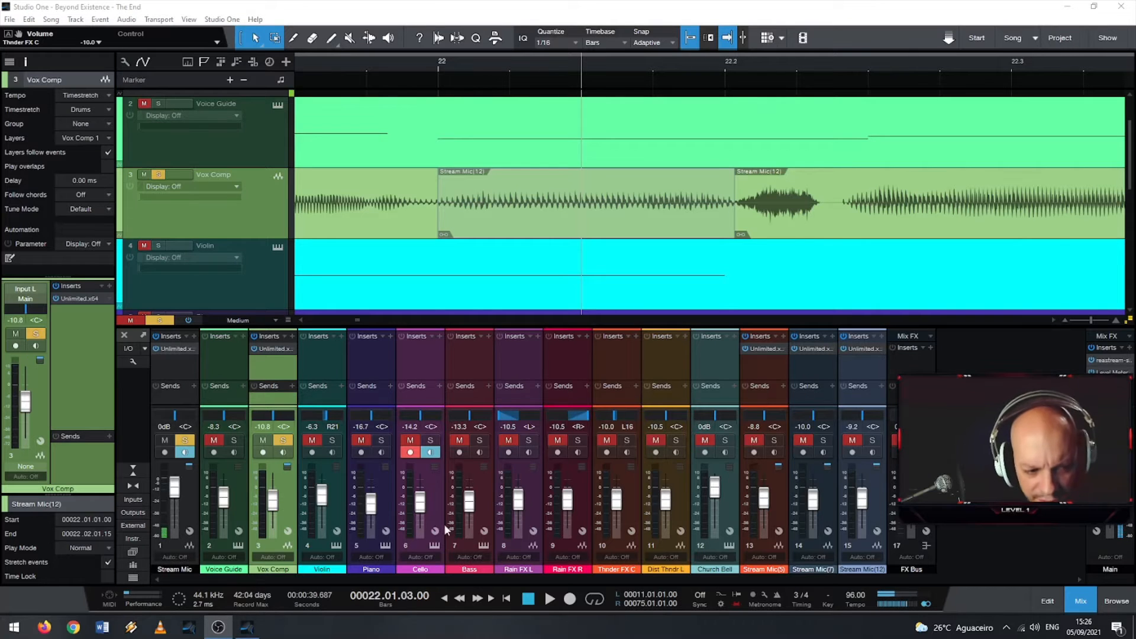
left_click(25, 61)
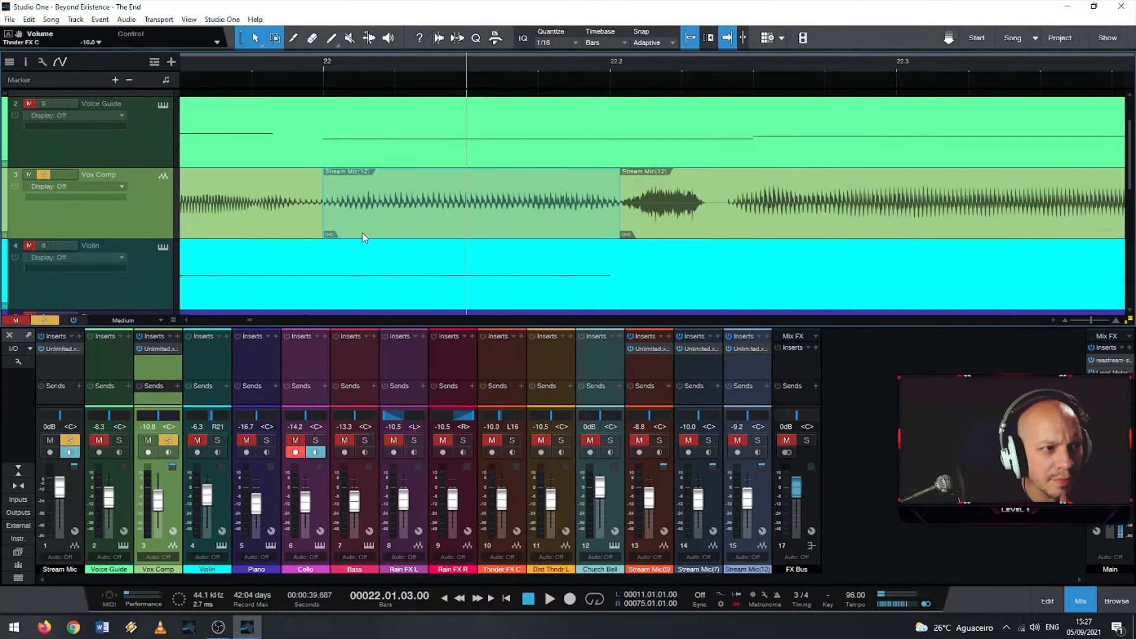
Step: Compare the following Vox Comp phrases by selecting the events that begin before bar 27 and after bar 24
scroll(428, 251, "down", 3)
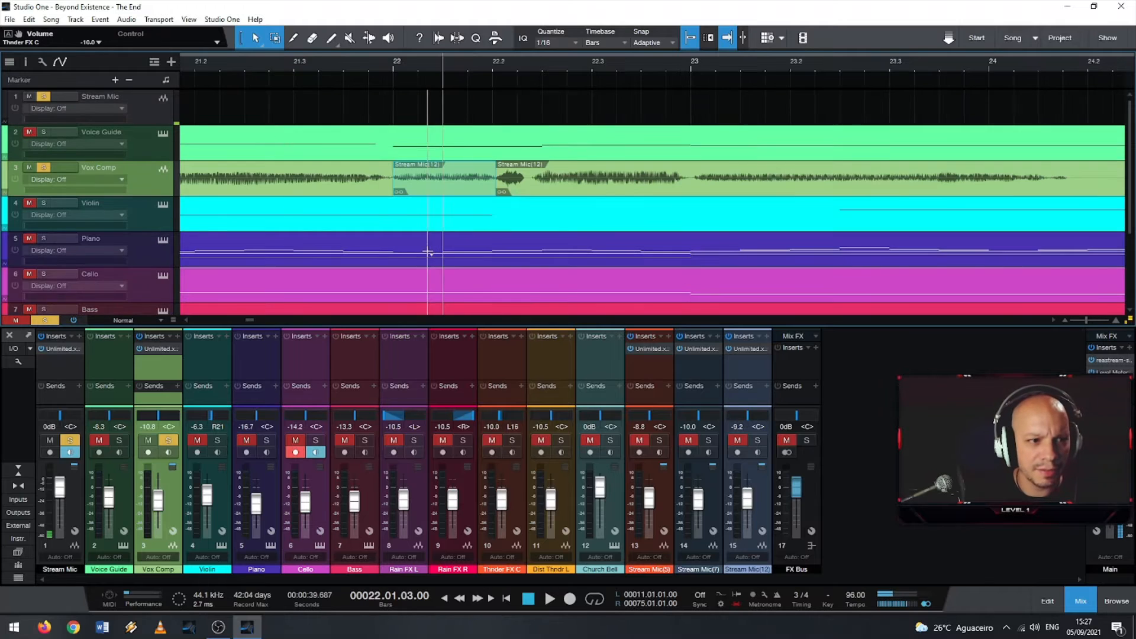
scroll(501, 221, "down", 5)
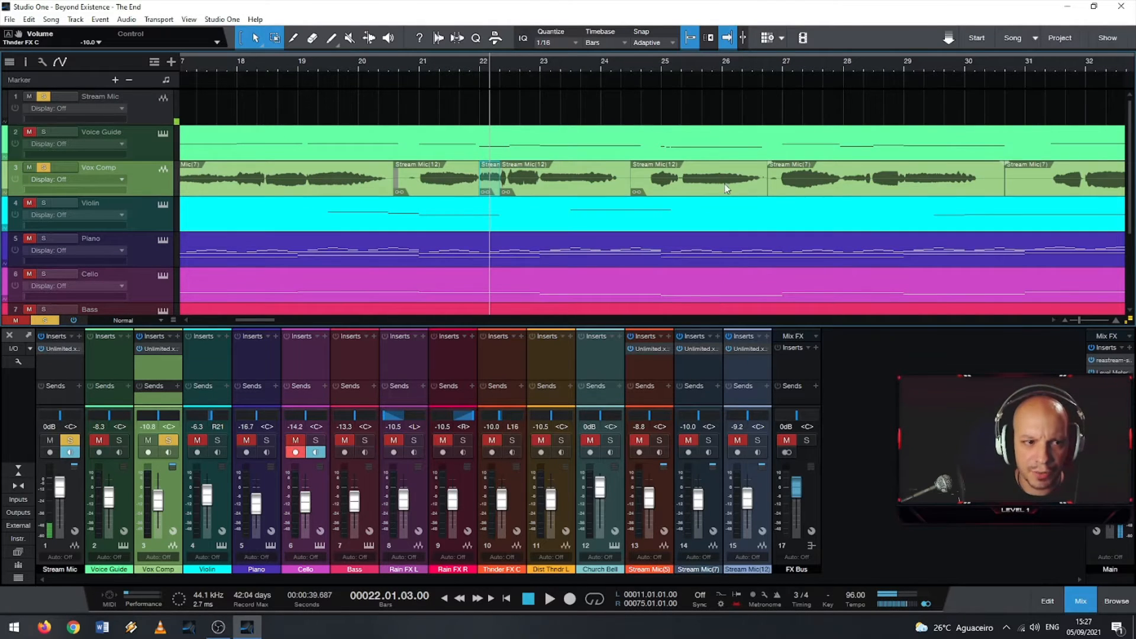
left_click(824, 191)
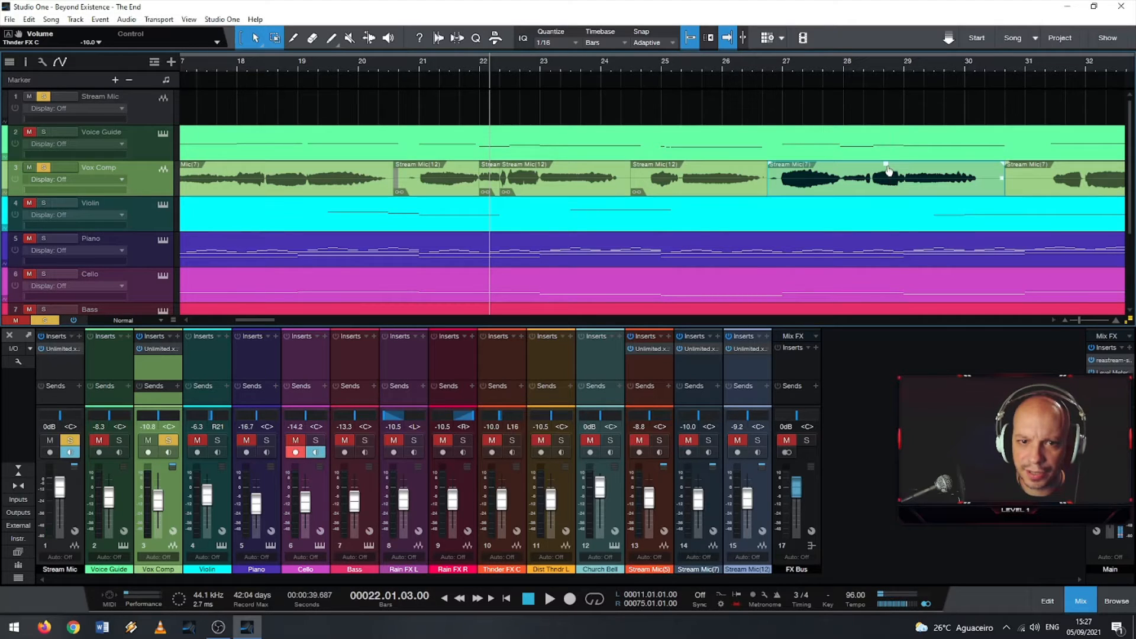
left_click(702, 190)
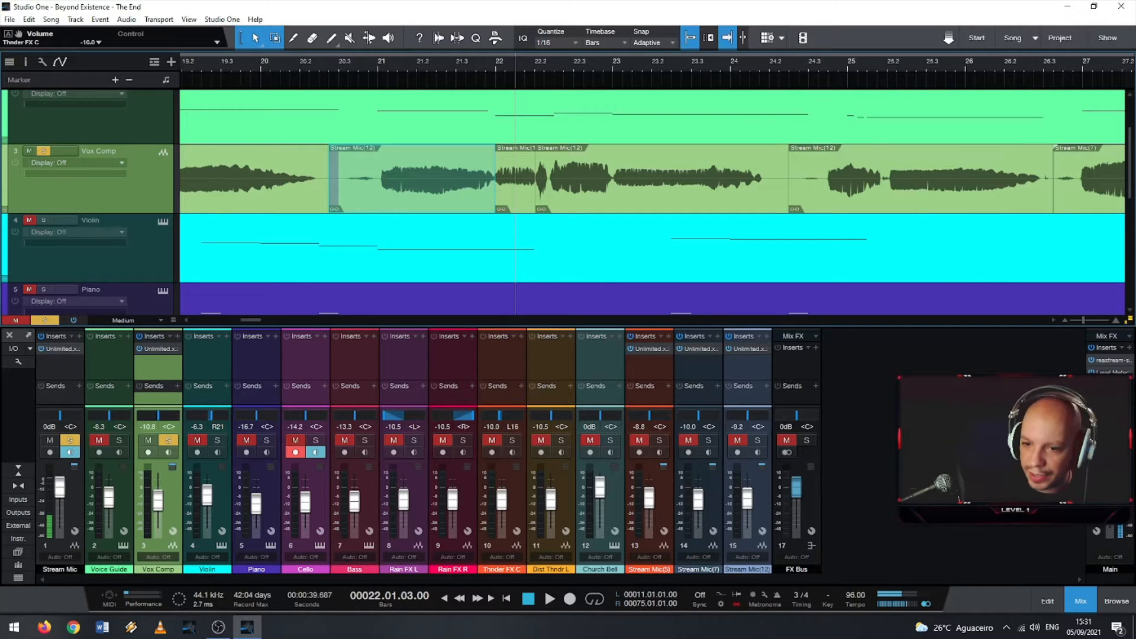
Step: Try normalizing the Vox Comp event that ends at bar 22, and undo the normalization
right_click(422, 208)
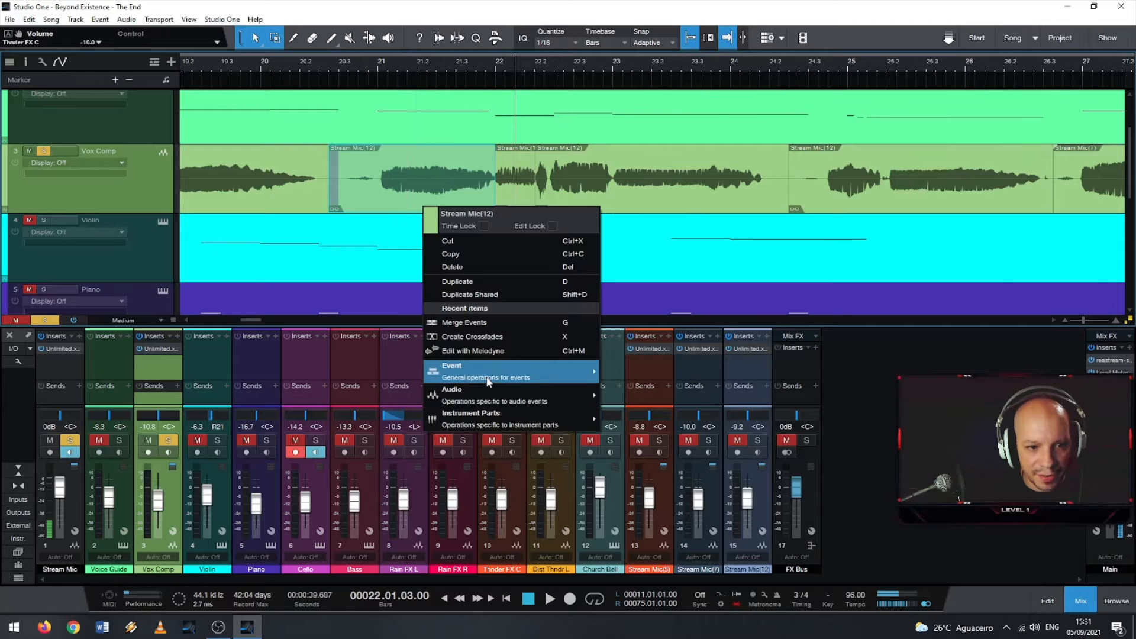
mouse_move(490, 395)
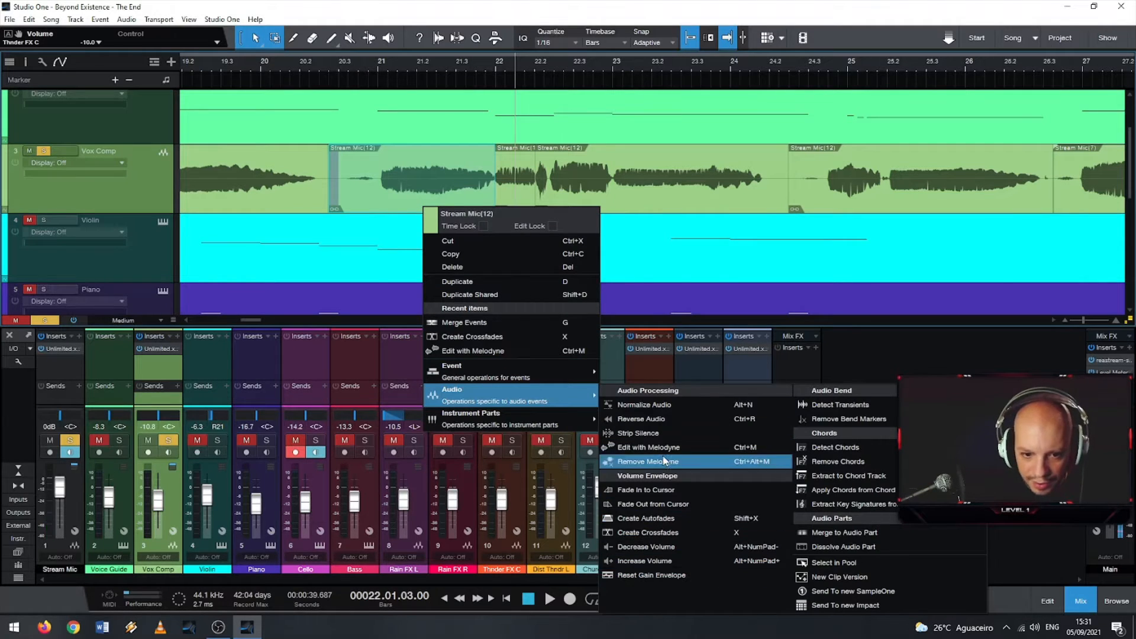
left_click(659, 405)
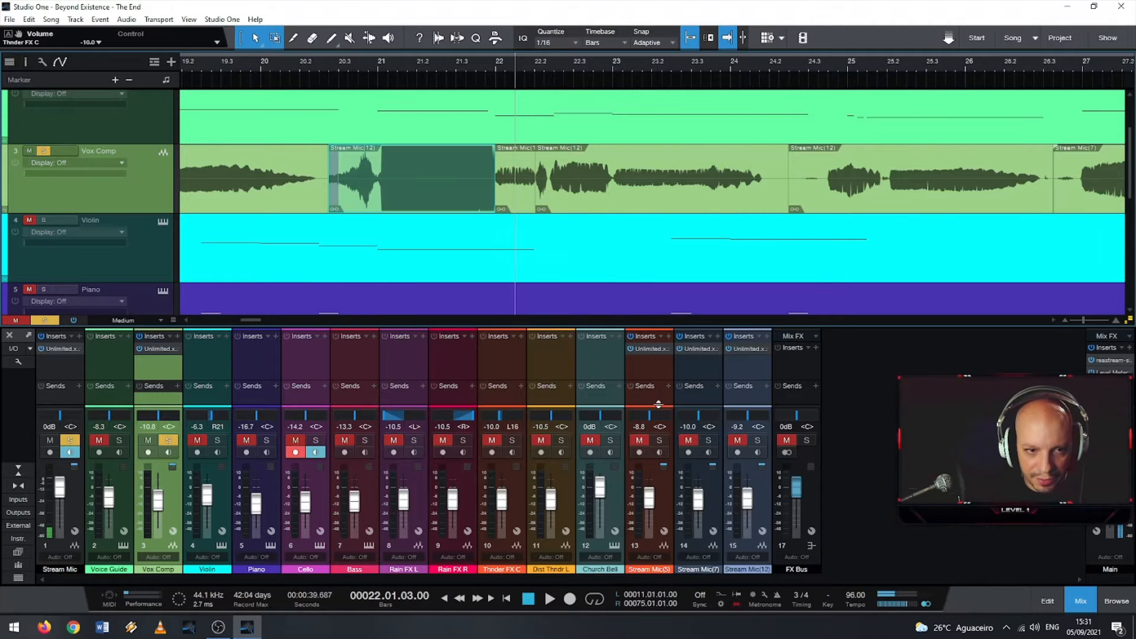
key("ctrl+z")
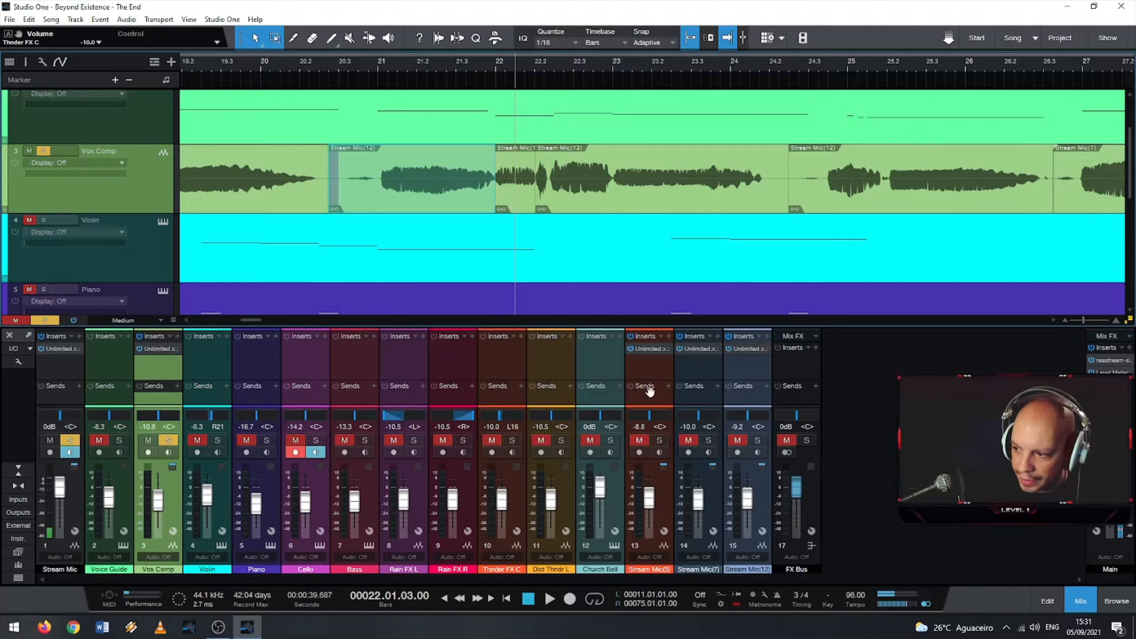
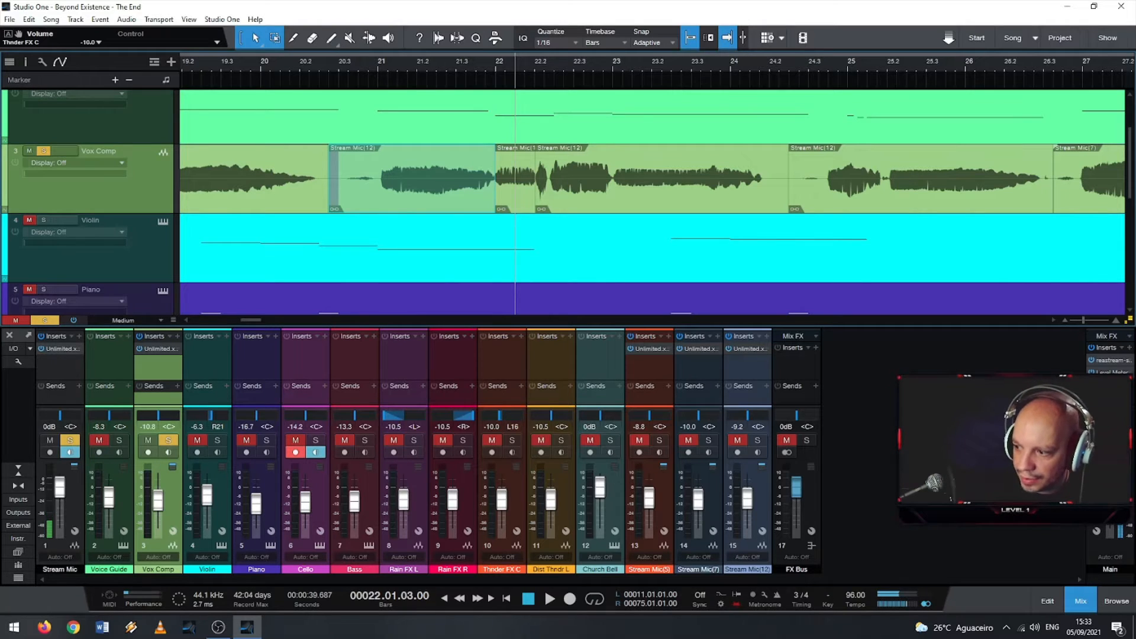
Step: Dissolve the audio part on Vox Comp that ends at bar 22
right_click(429, 202)
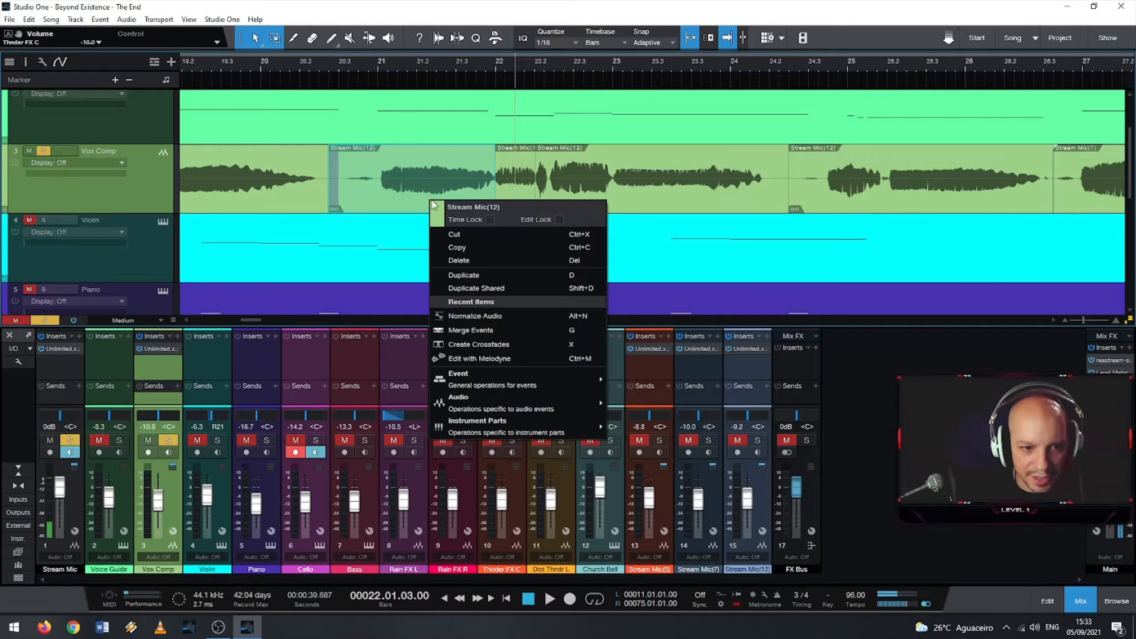
left_click(492, 317)
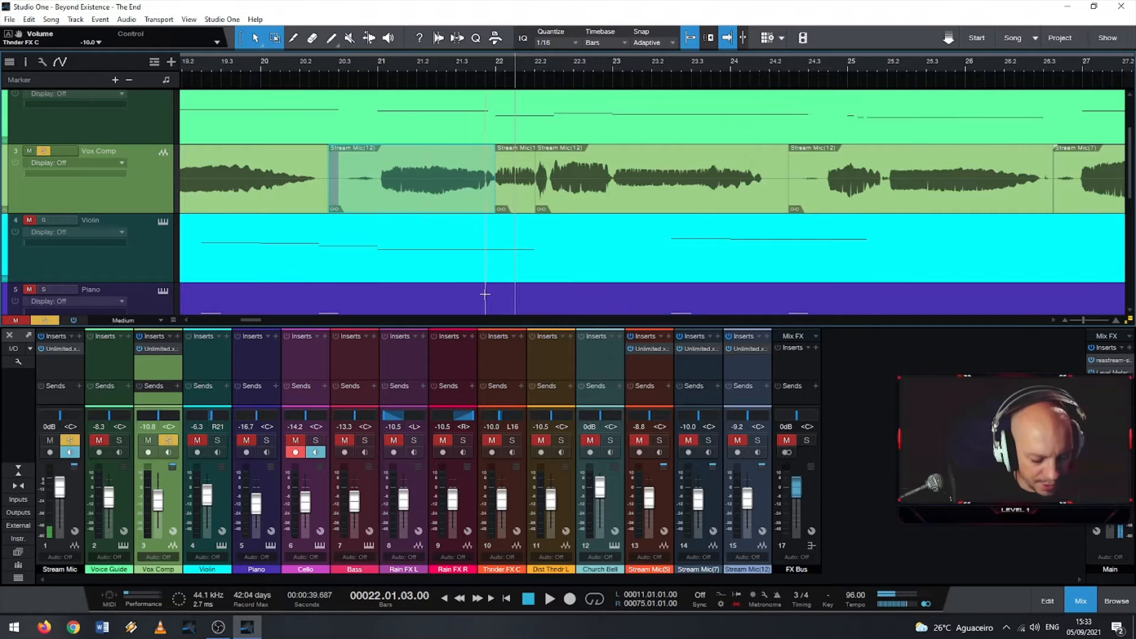
right_click(412, 204)
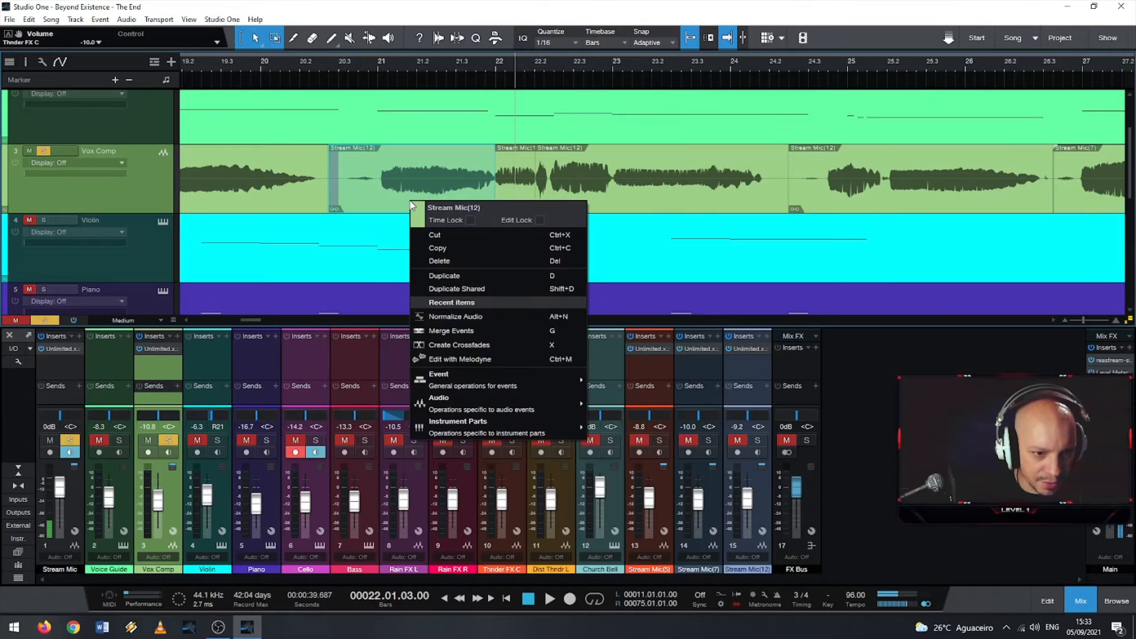
mouse_move(450, 402)
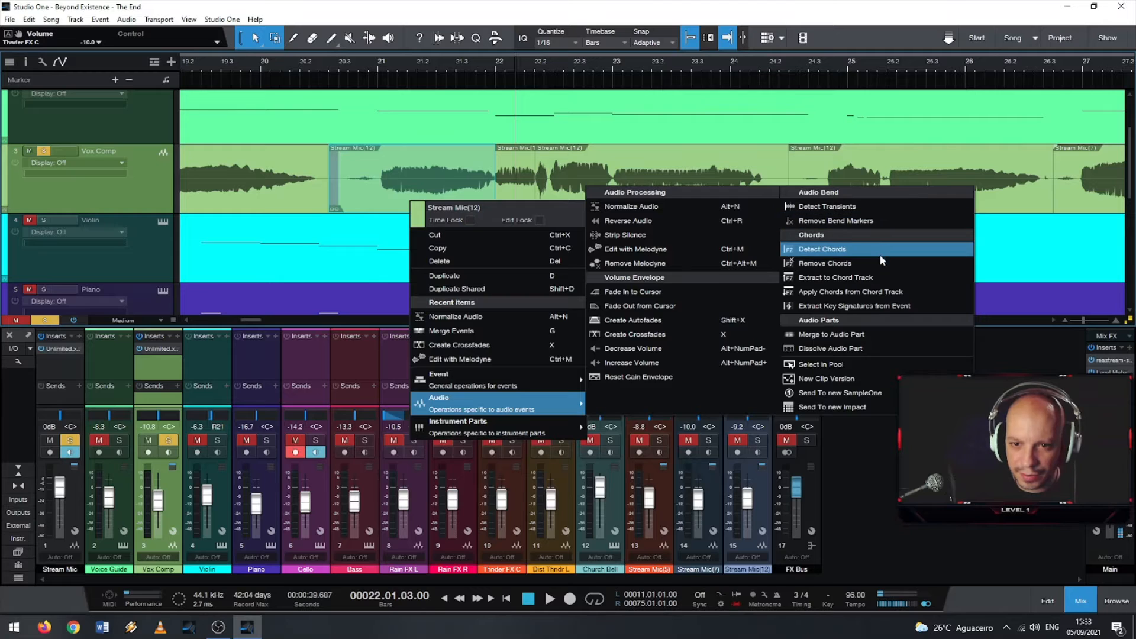
left_click(864, 347)
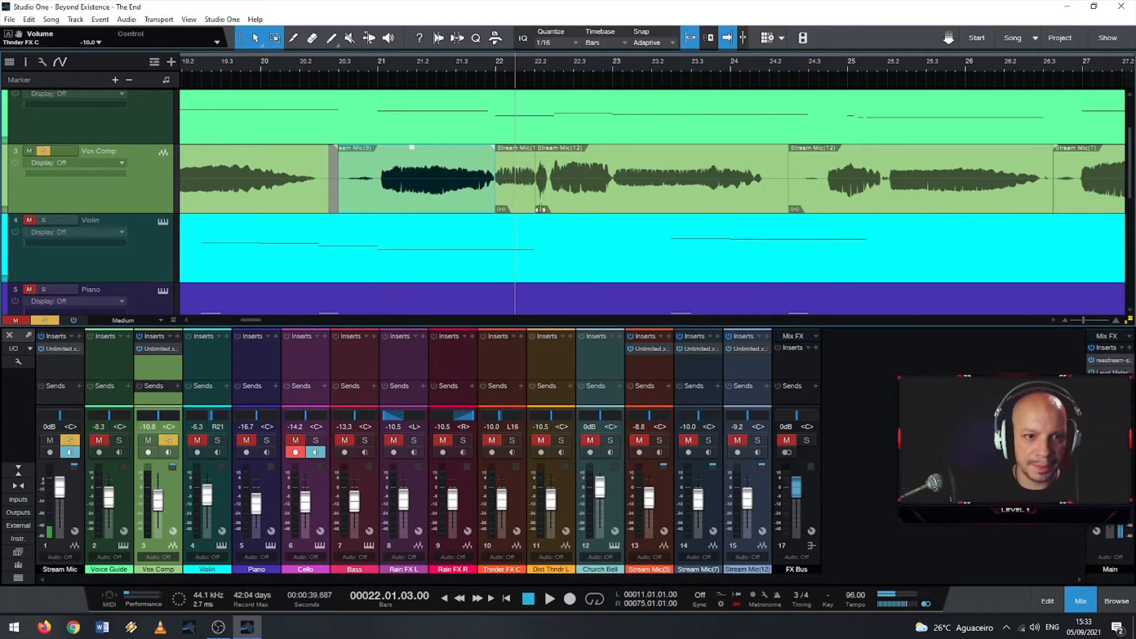
Step: Dissolve the three consecutive Vox Comp audio parts between bar 22 and bar 27 together
left_click(518, 204)
left_click(518, 200)
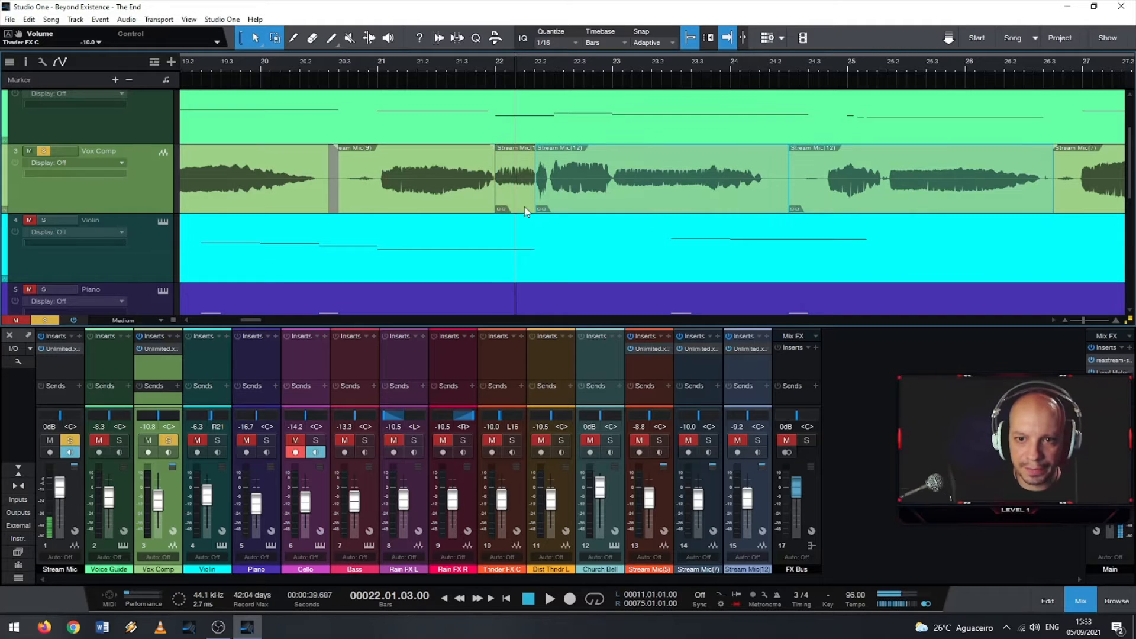
right_click(601, 208)
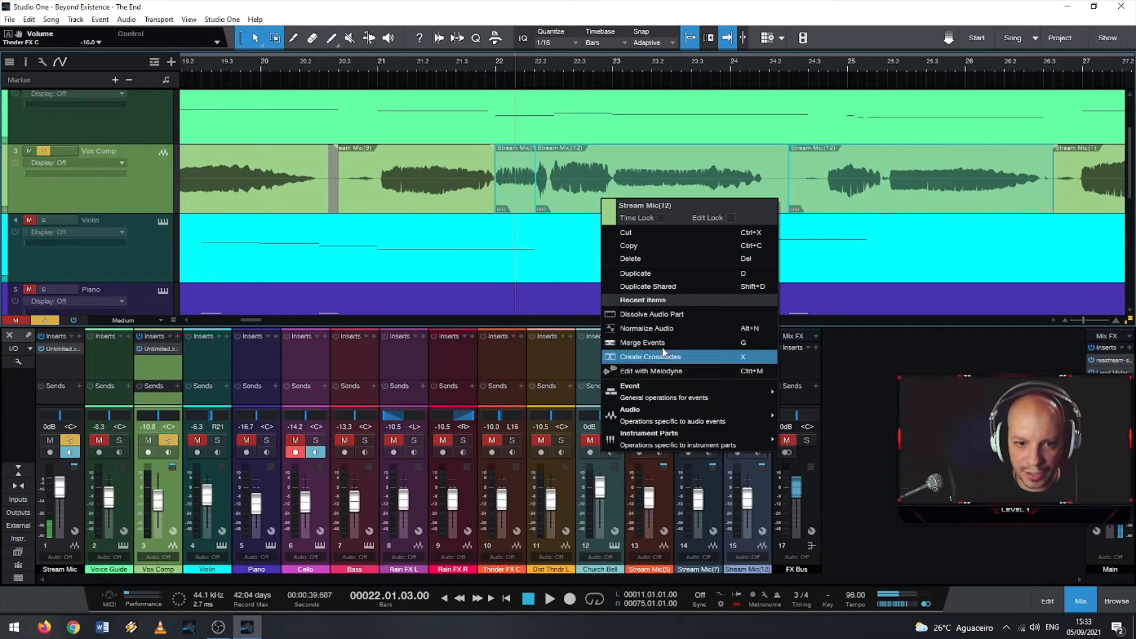
left_click(757, 314)
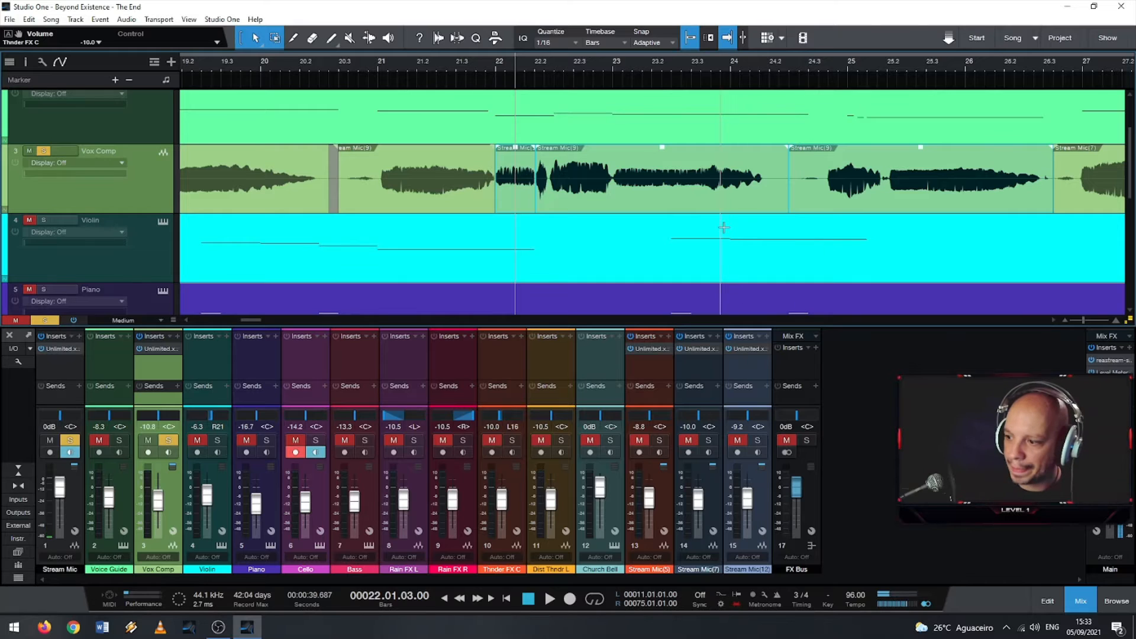
Step: Dissolve the Vox Comp audio part that precedes the empty gap near the end of the song
scroll(712, 216, "down", 1)
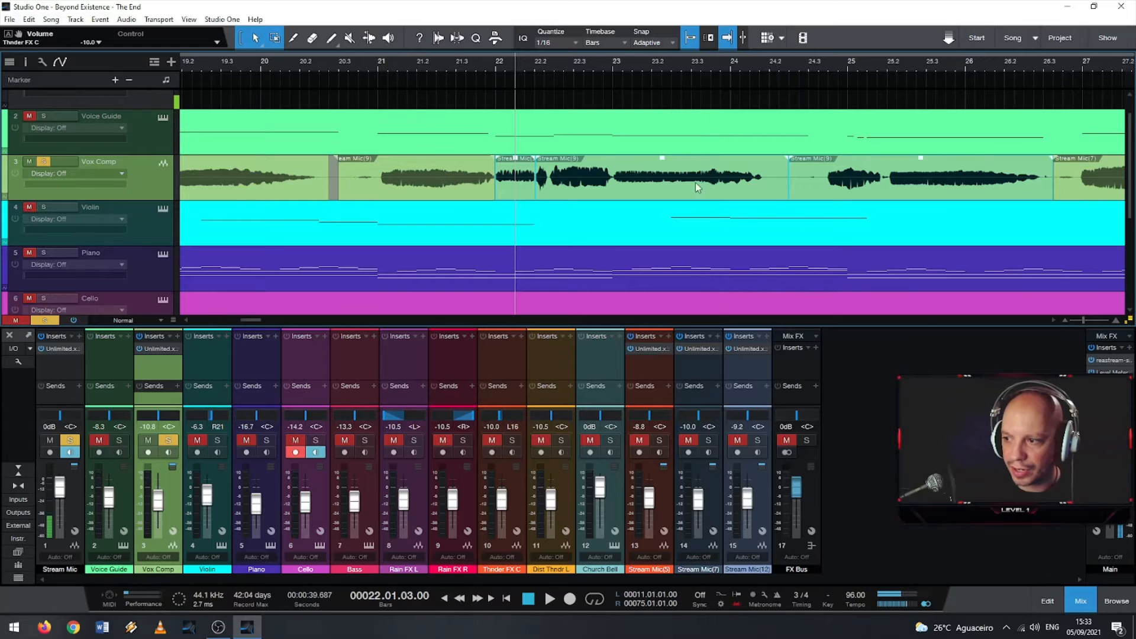
scroll(691, 136, "down", 2)
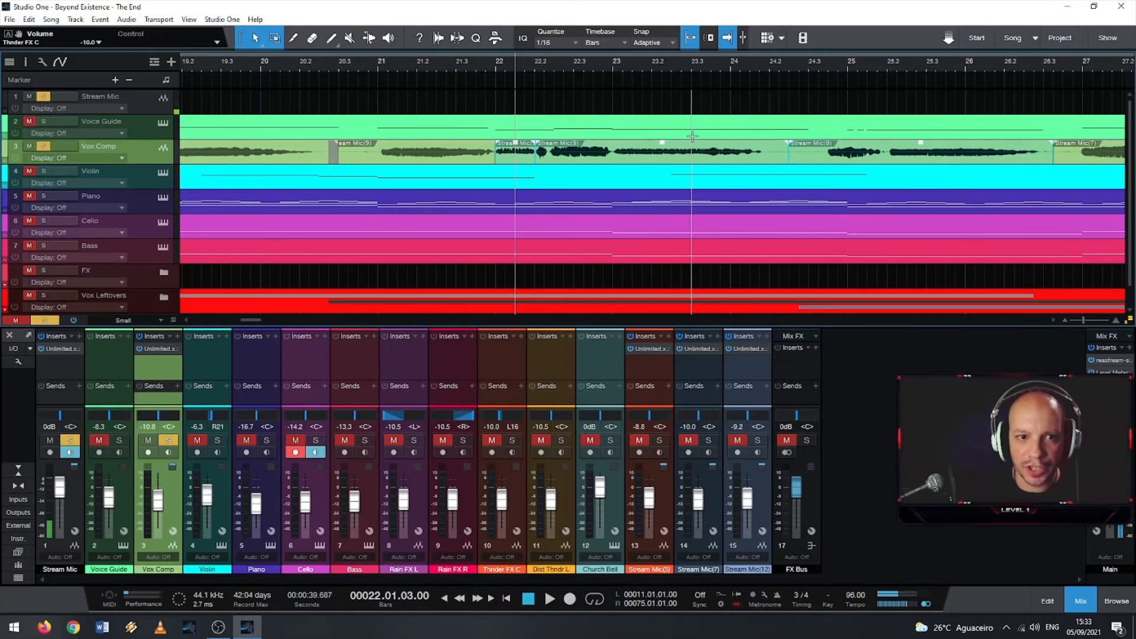
scroll(692, 136, "down", 2)
scroll(692, 136, "up", 3)
scroll(692, 136, "down", 3)
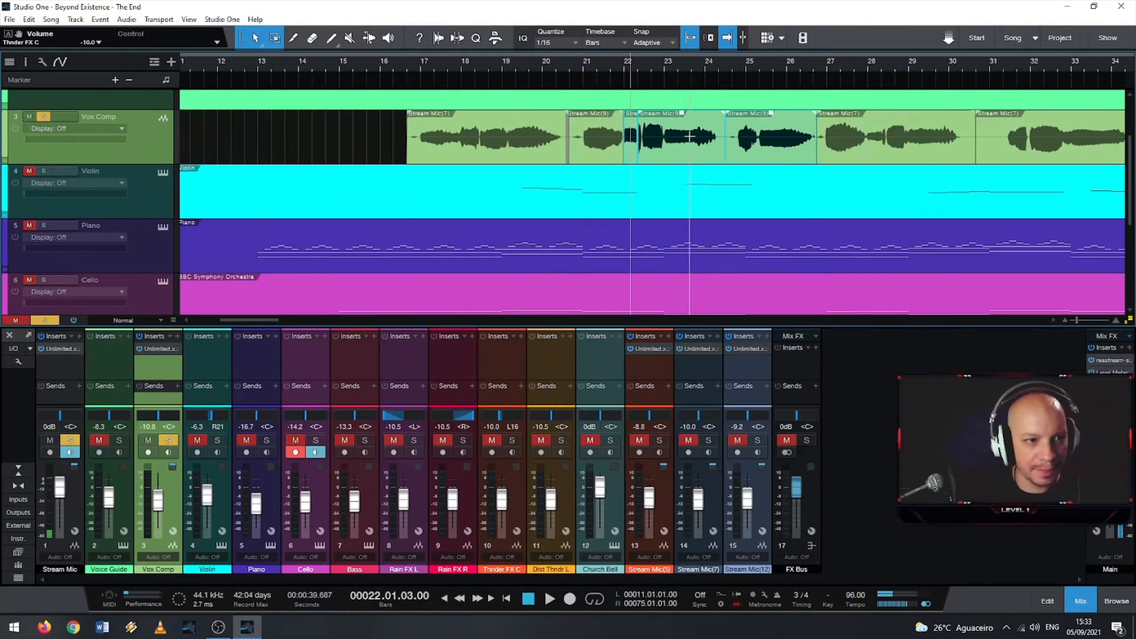
scroll(685, 137, "down", 3)
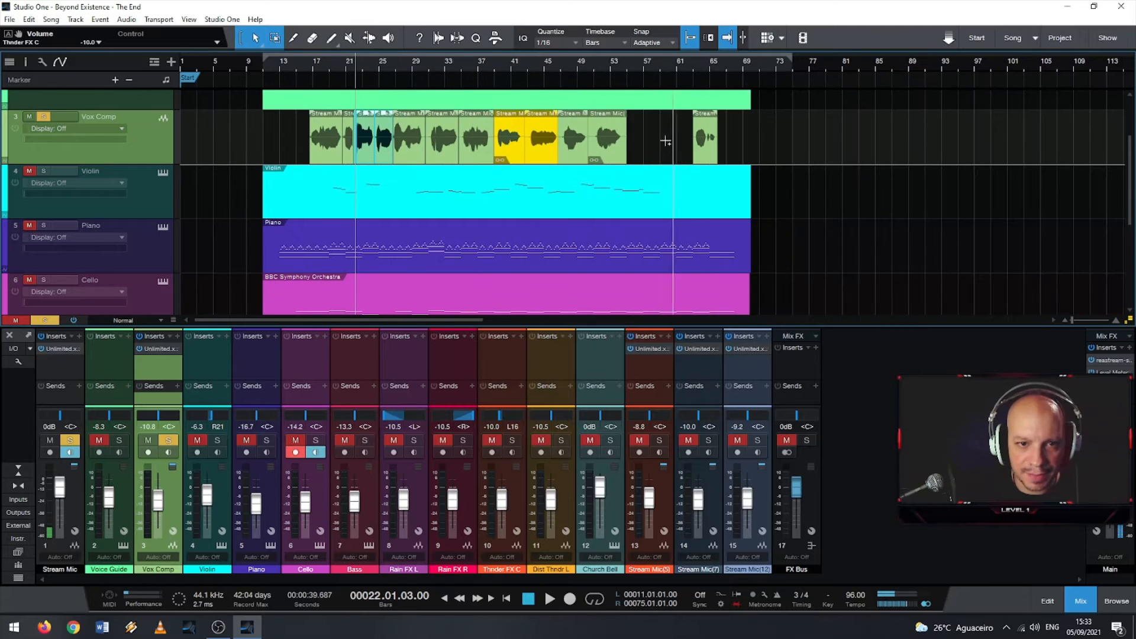
left_click(611, 155)
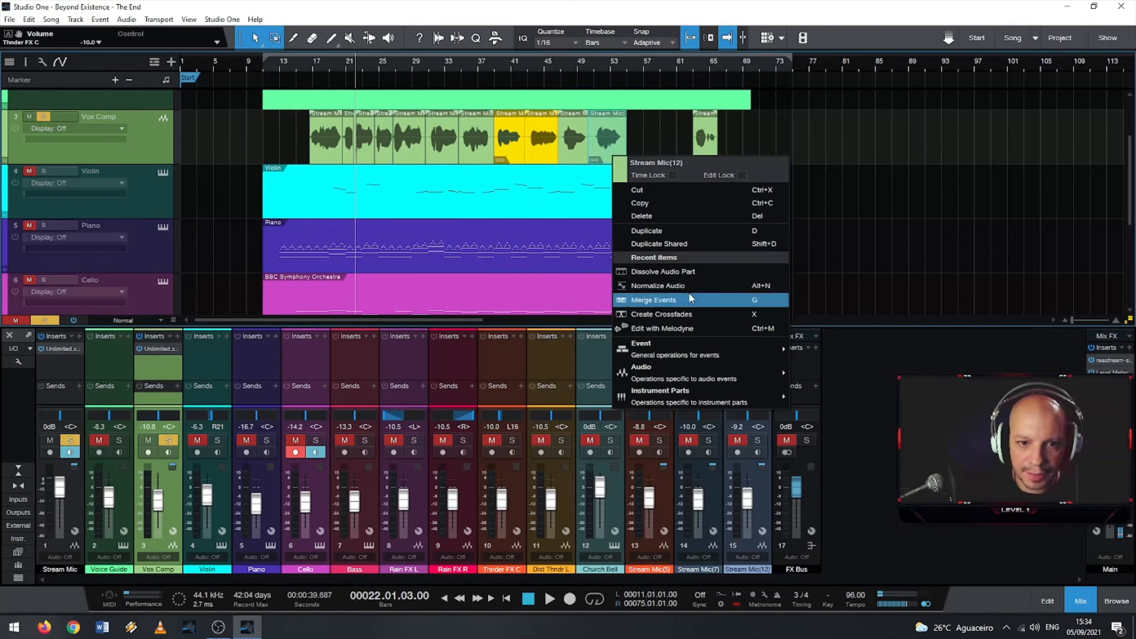
left_click(686, 271)
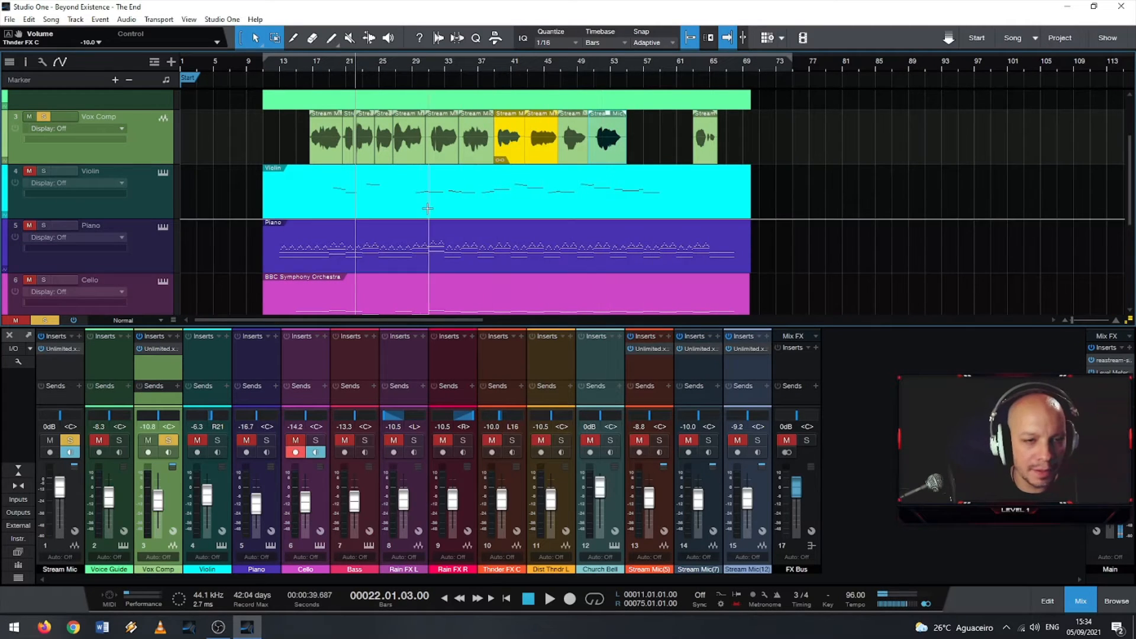
Step: Inspect the event and audio options of the short bar 22 event and of the event following it
scroll(421, 202, "up", 5)
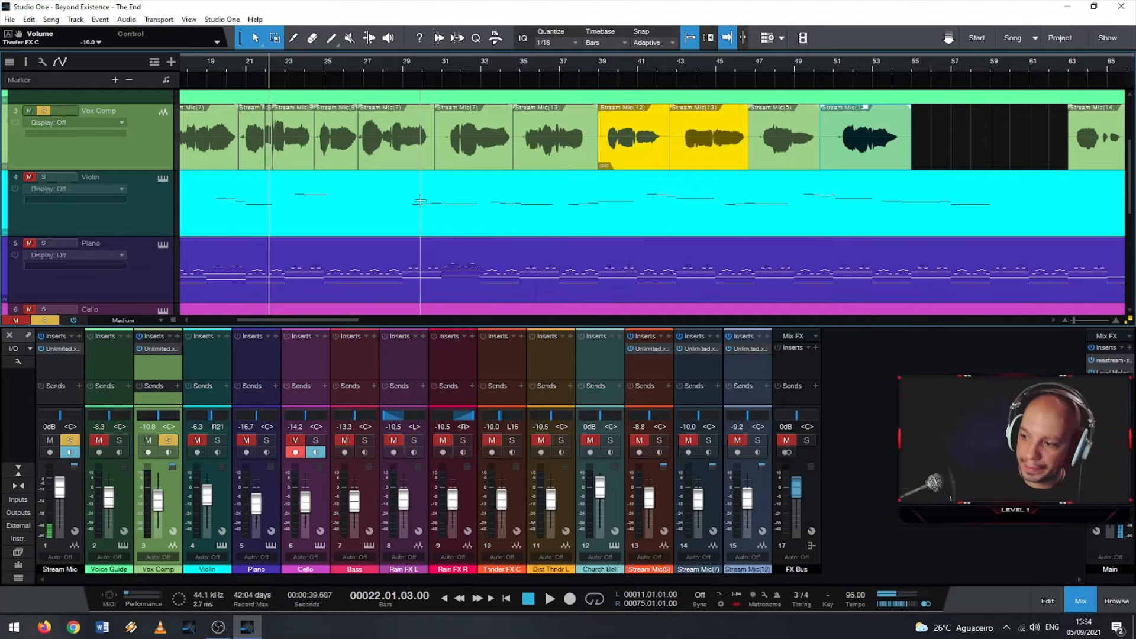
left_click_drag(396, 63, 568, 61)
scroll(456, 161, "up", 1)
scroll(455, 161, "up", 5)
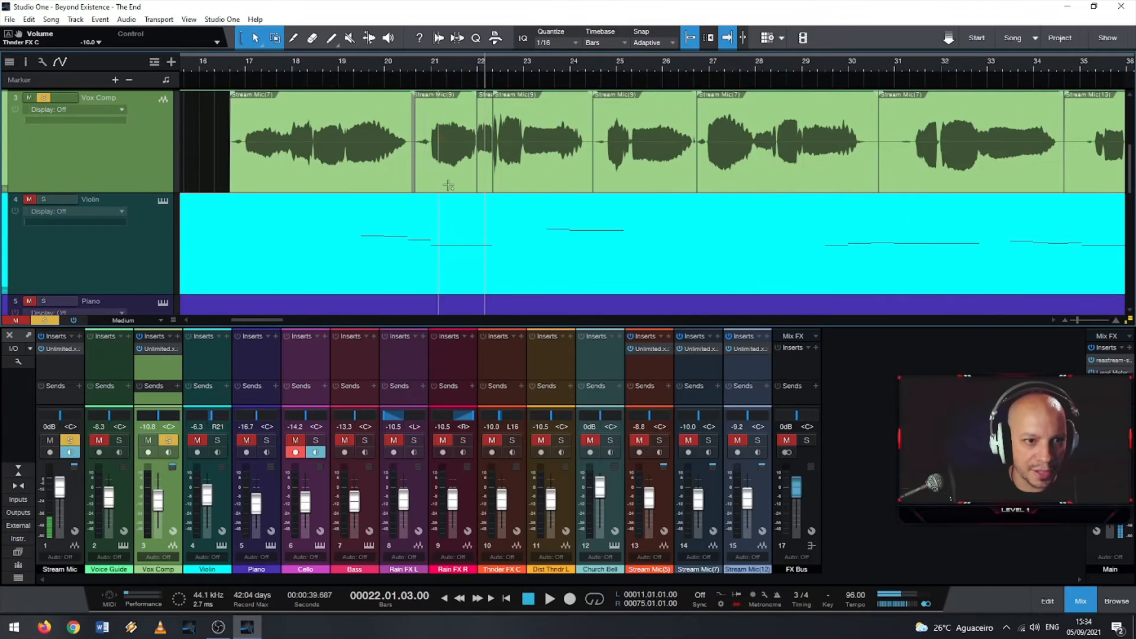
right_click(444, 184)
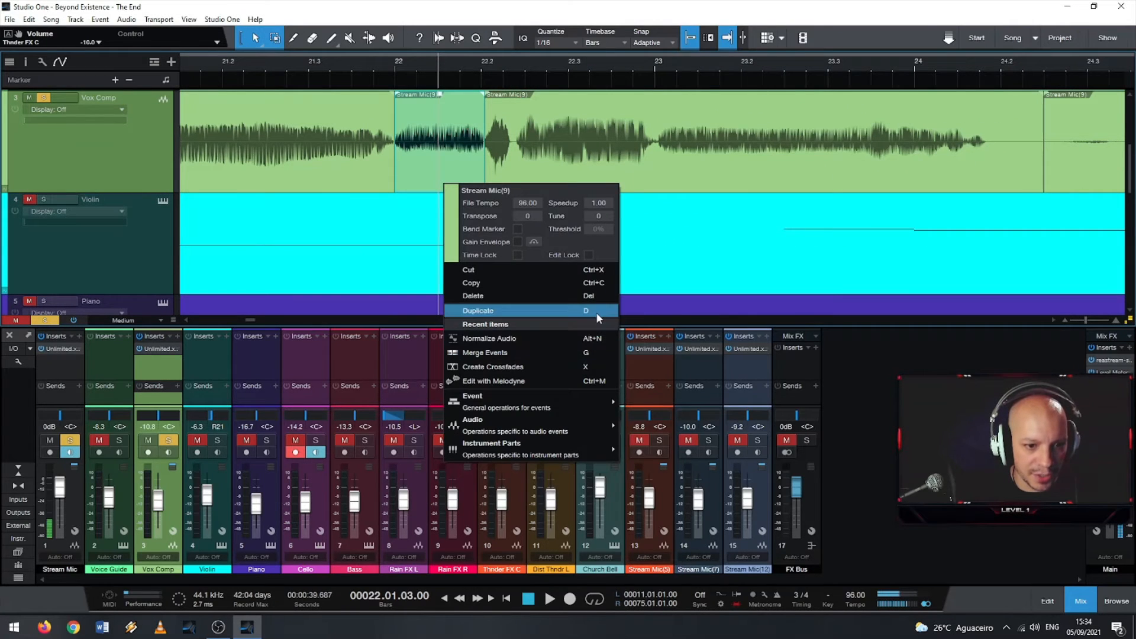
mouse_move(577, 430)
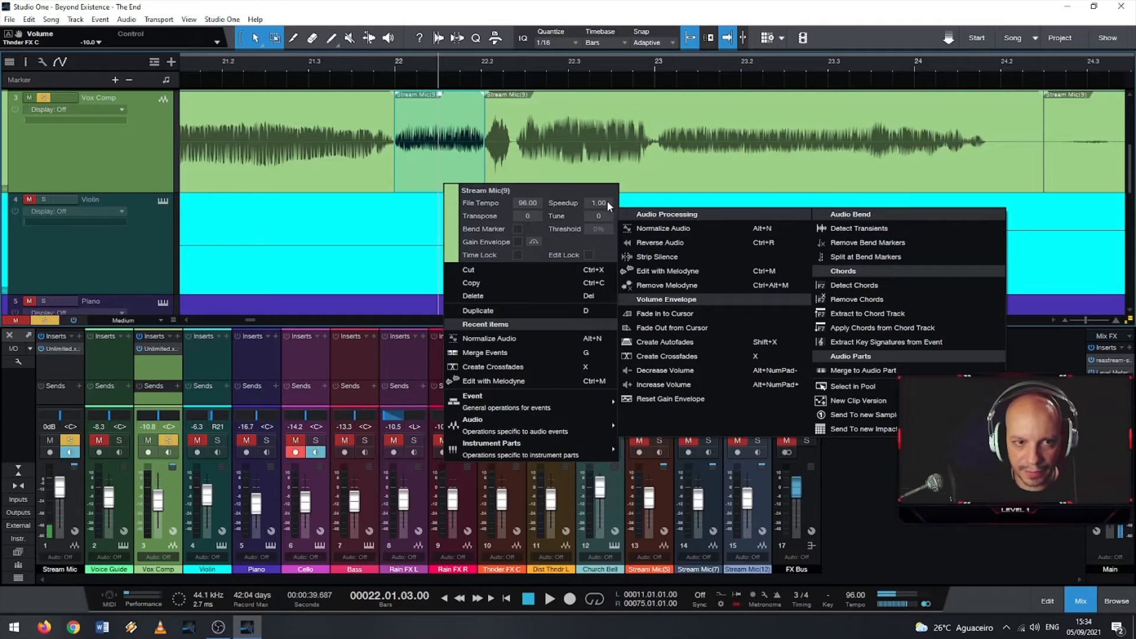
right_click(549, 160)
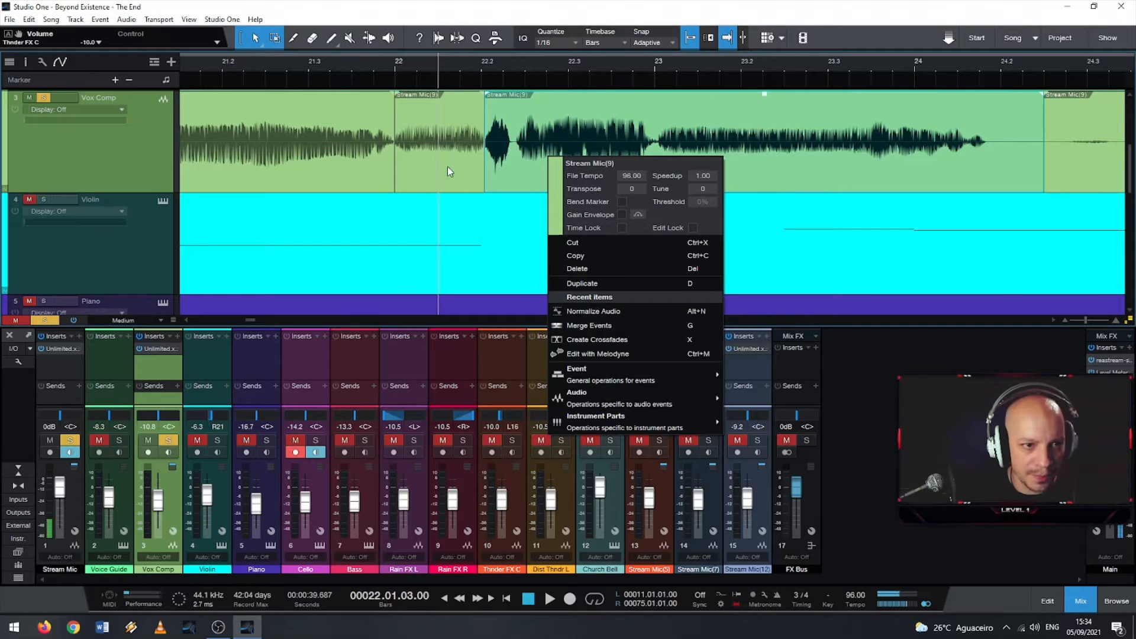
Step: Enable the gain envelope on the short Vox Comp event at bar 22 and raise its gain line
left_click(407, 154)
right_click(408, 159)
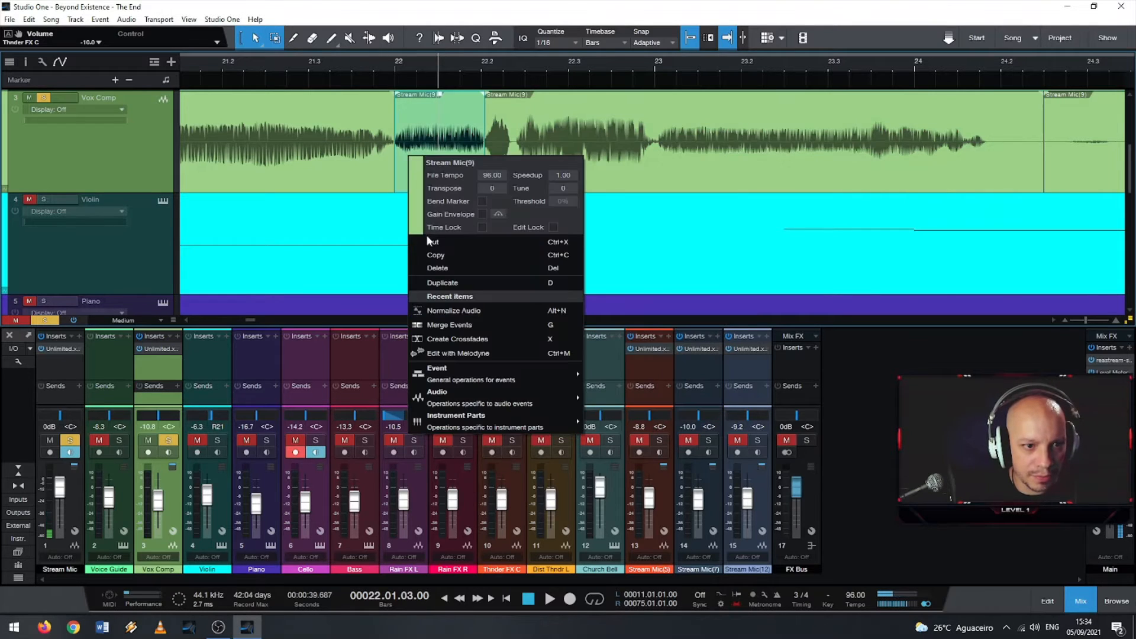
left_click(482, 213)
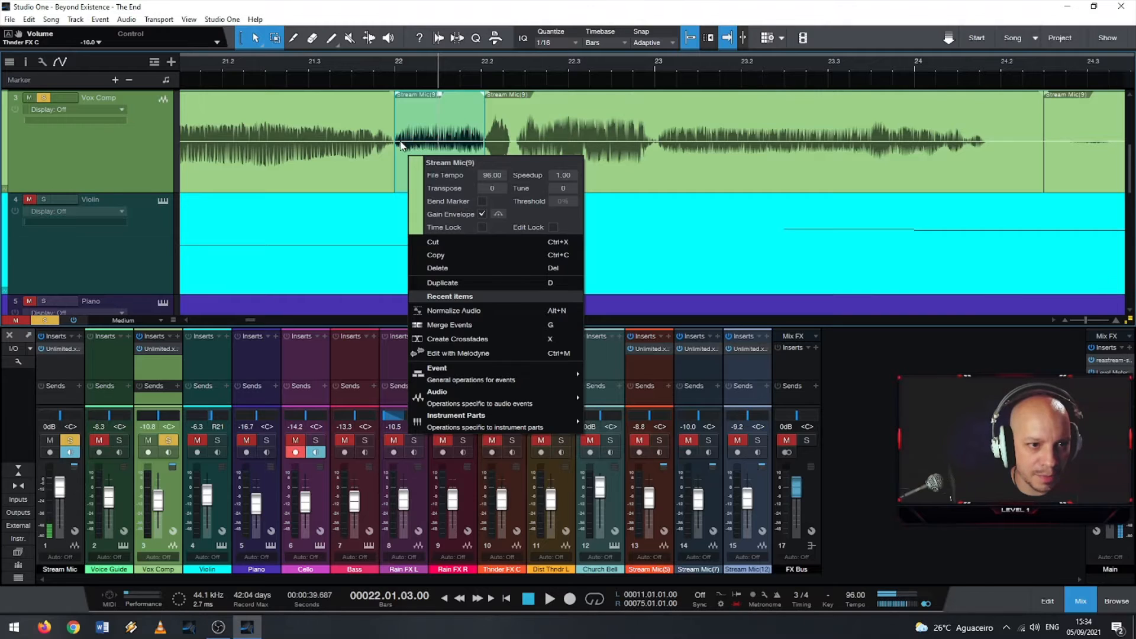
left_click_drag(409, 142, 459, 126)
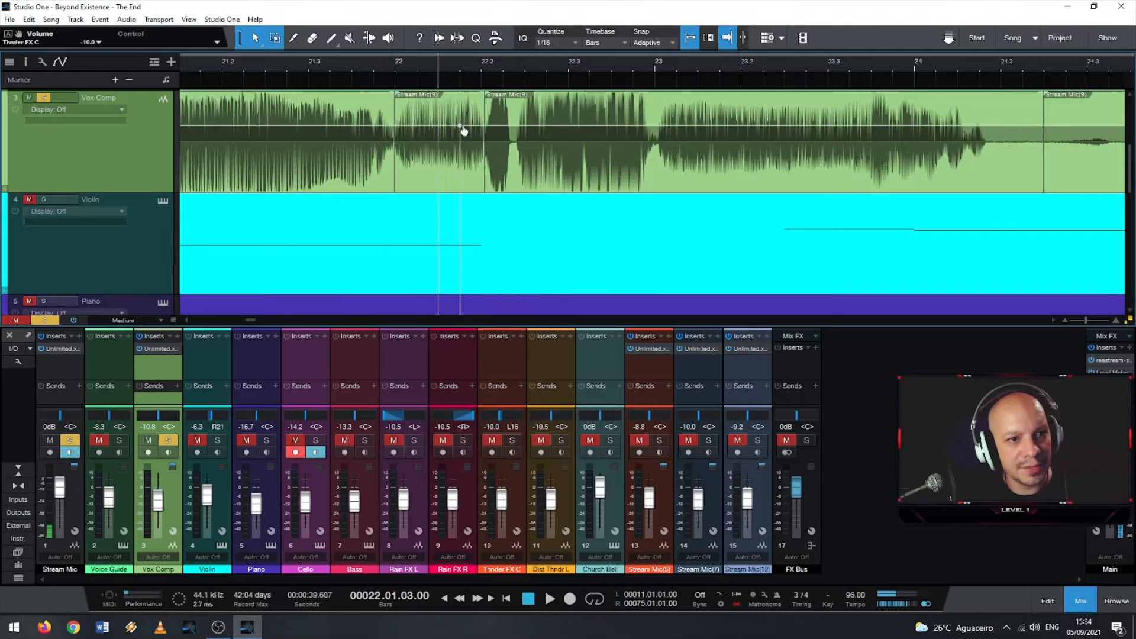
Step: Try lowering the Vox Comp gain envelope up to the middle of the short bar 22 event, play it back, and undo it
left_click_drag(460, 126, 457, 192)
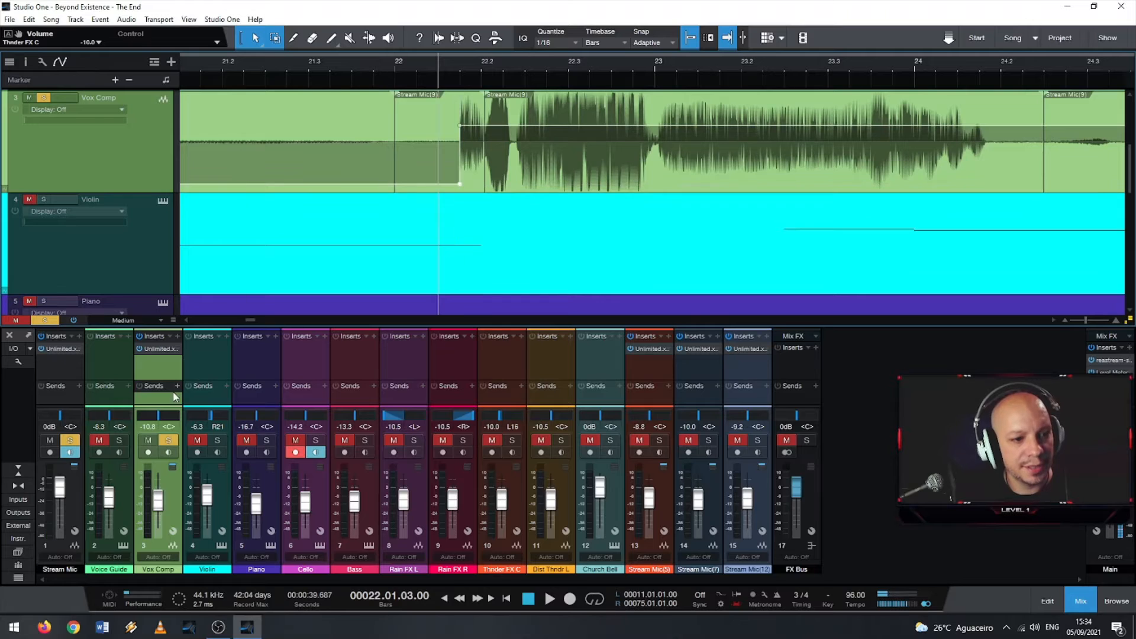
left_click(307, 68)
key("space")
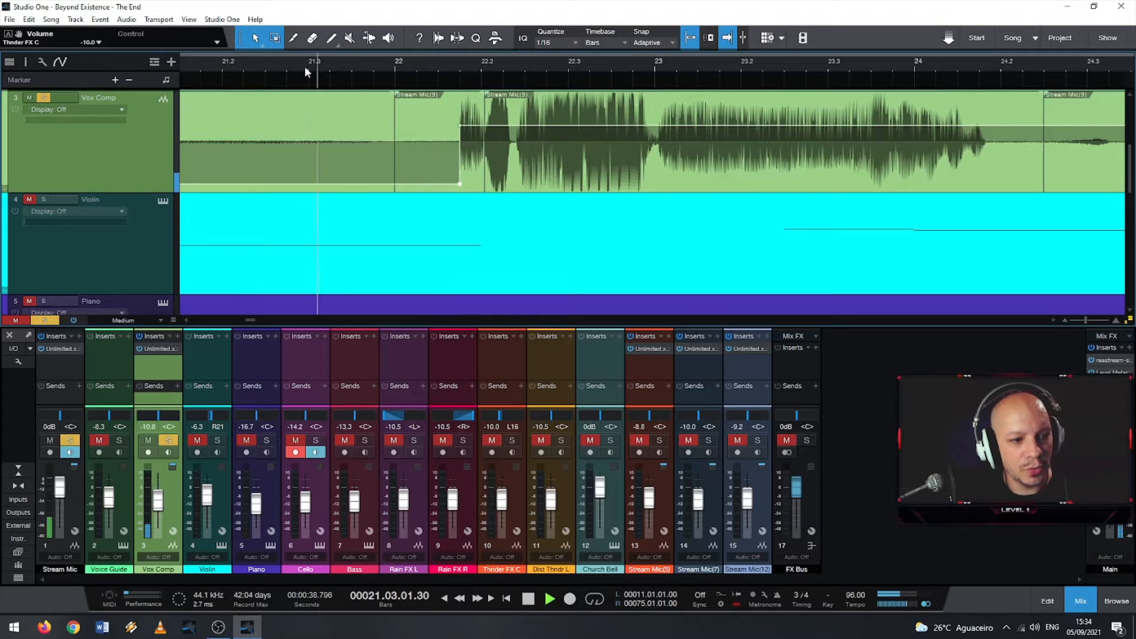
key("space")
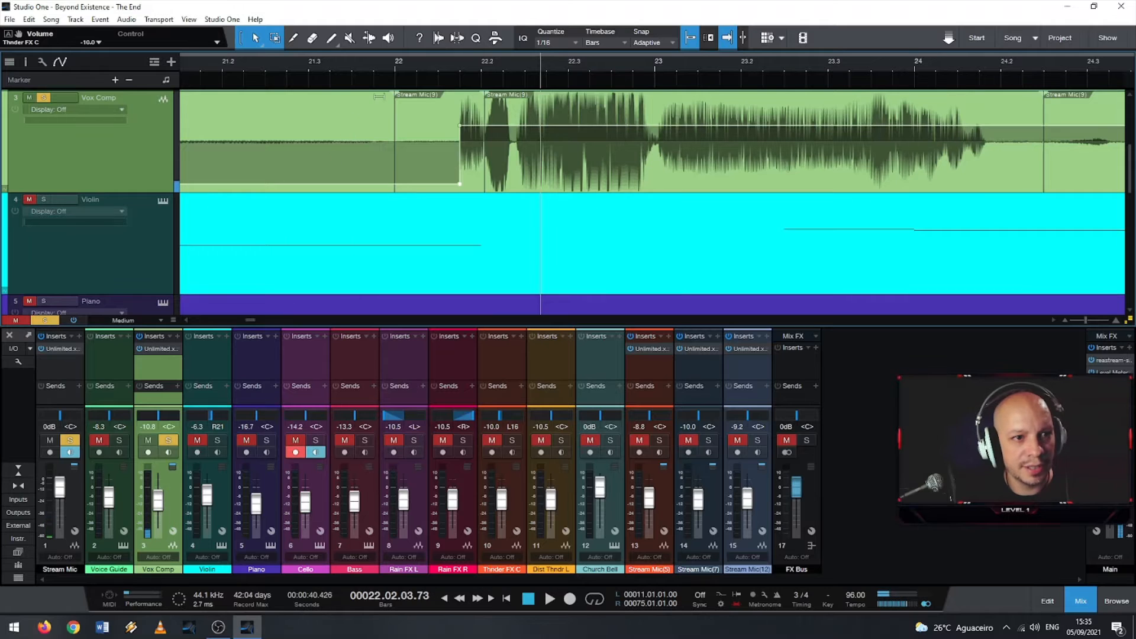
left_click_drag(413, 107, 409, 108)
key("ctrl+z")
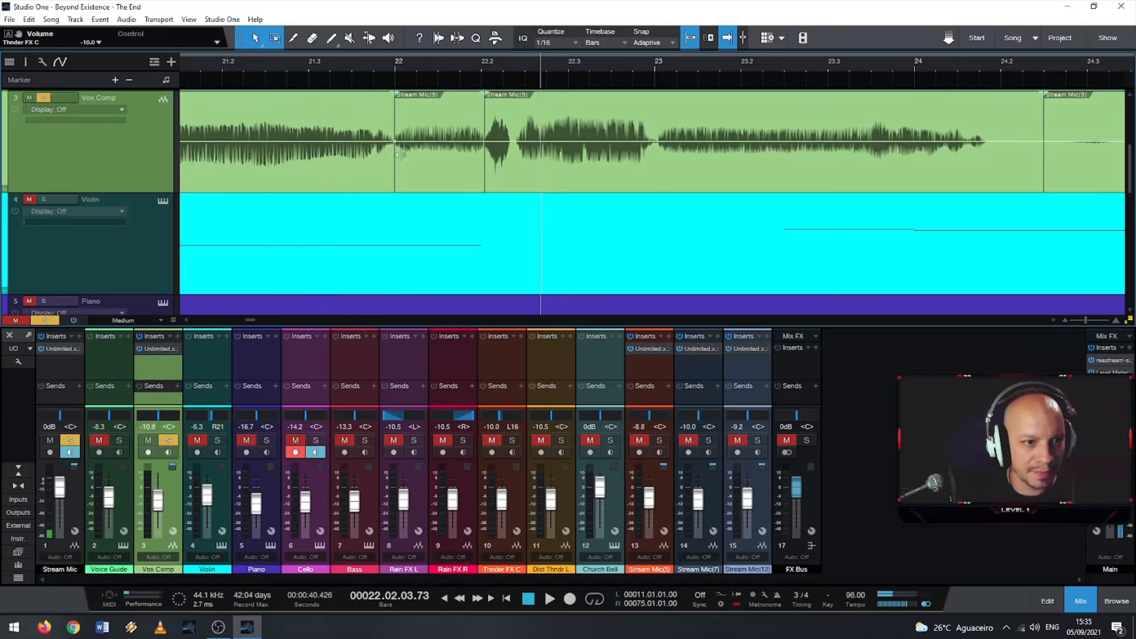
Step: Raise the event volume of the short Vox Comp event at bar 22 slightly and play back the transitions around it
scroll(417, 155, "up", 2)
scroll(437, 190, "up", 2)
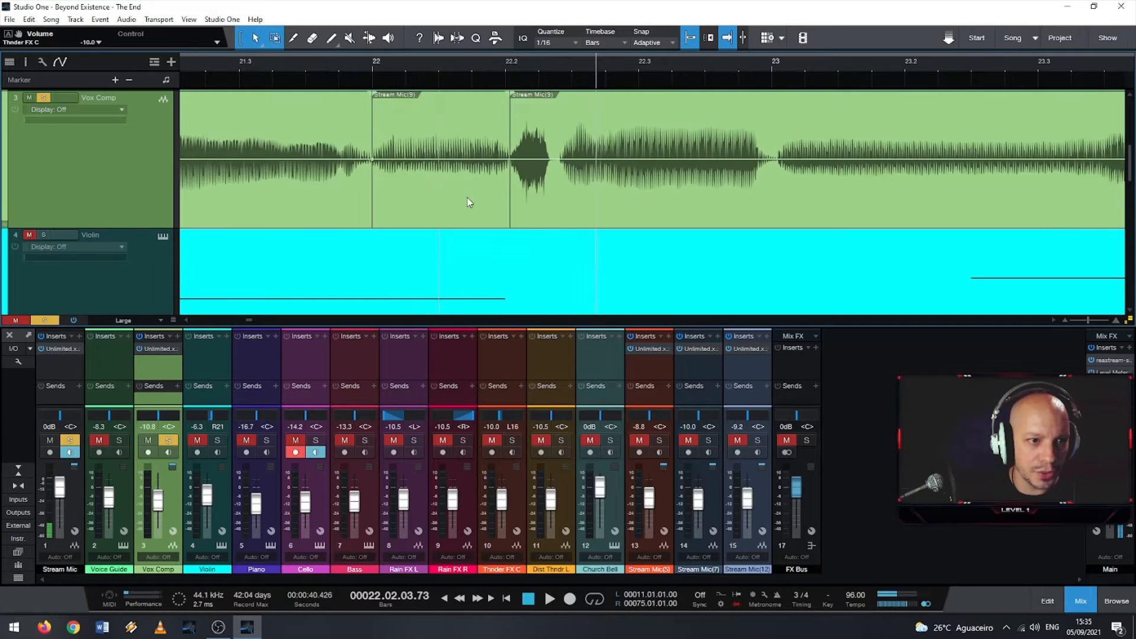
left_click(479, 216)
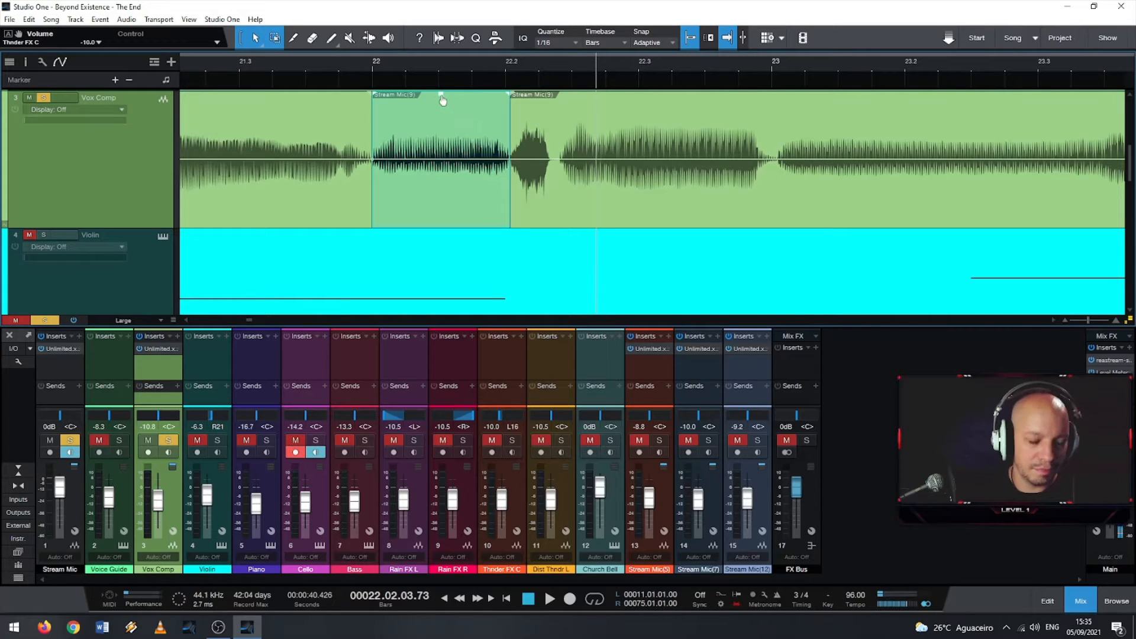
mouse_move(445, 99)
left_mouse_down()
mouse_move(436, 139)
mouse_move(447, 98)
left_mouse_up()
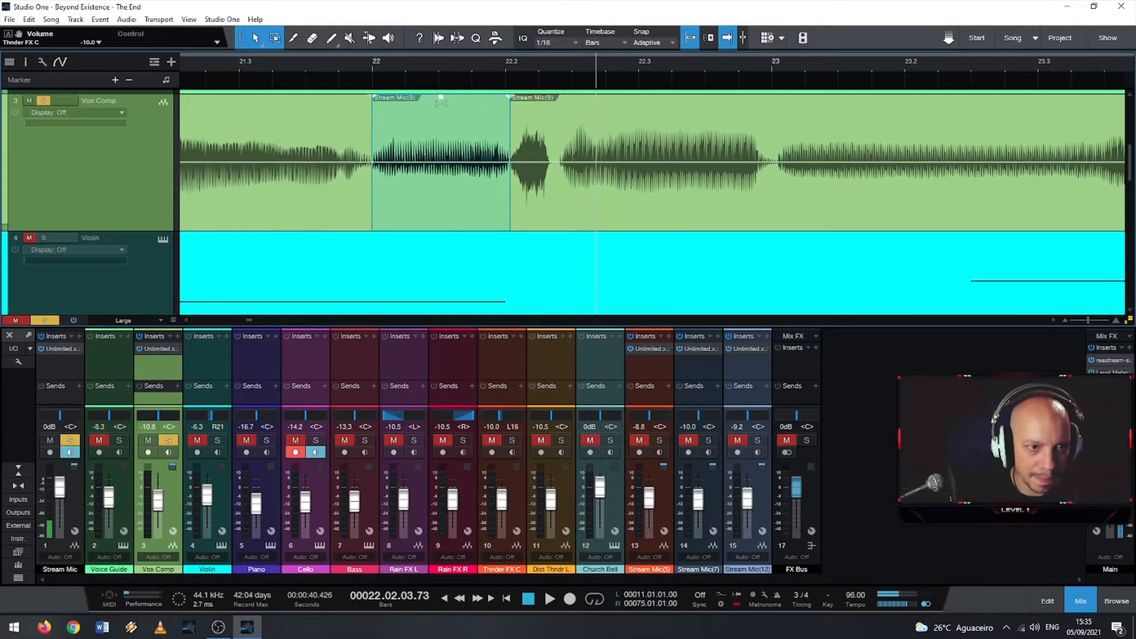
left_click(374, 69)
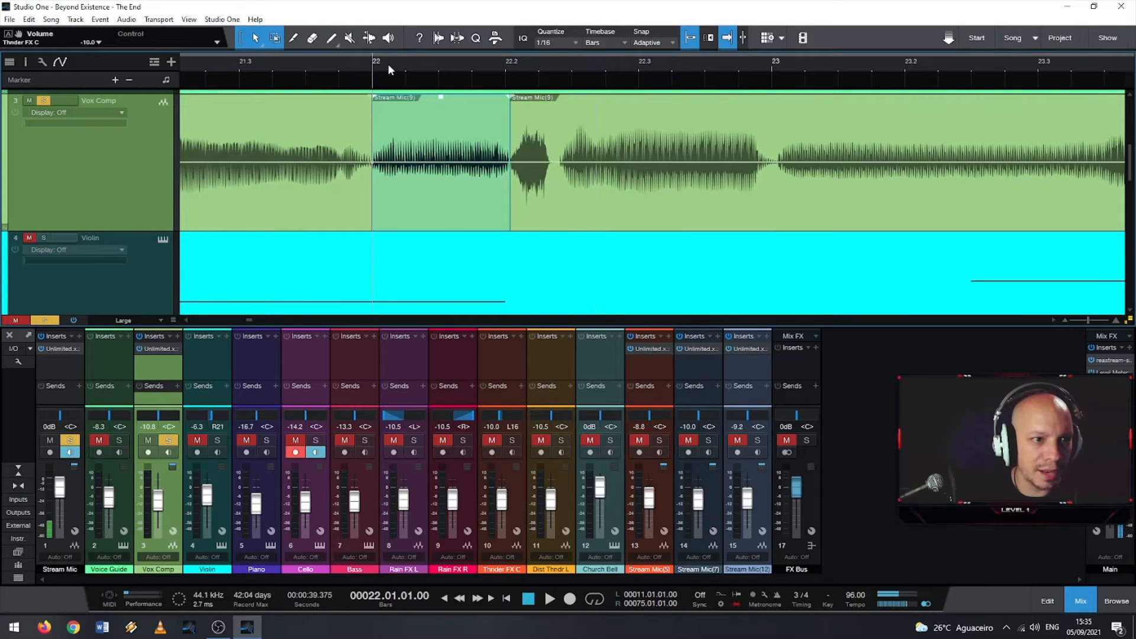
left_click(342, 58)
key("space")
left_click(232, 63)
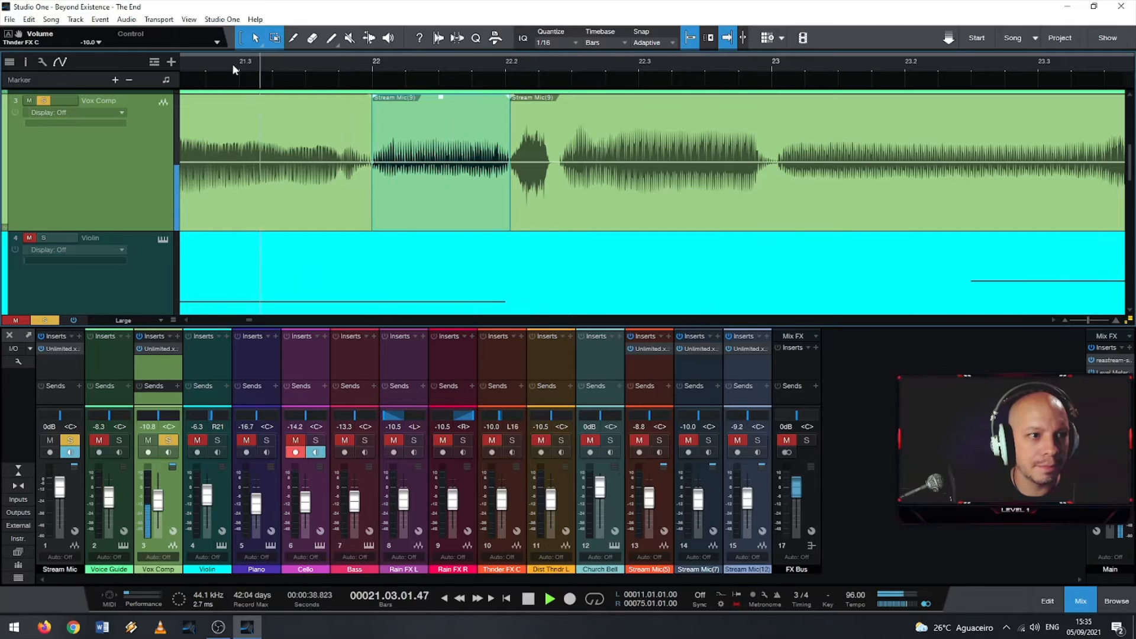
key("space")
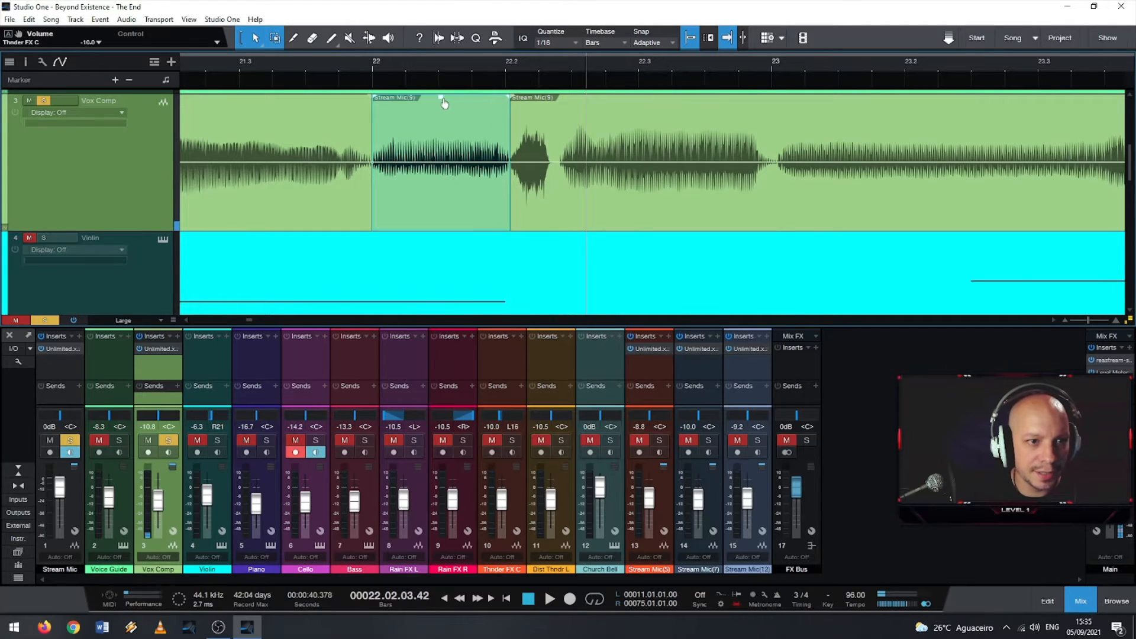
mouse_move(443, 102)
left_mouse_down()
mouse_move(441, 127)
mouse_move(442, 113)
left_mouse_up()
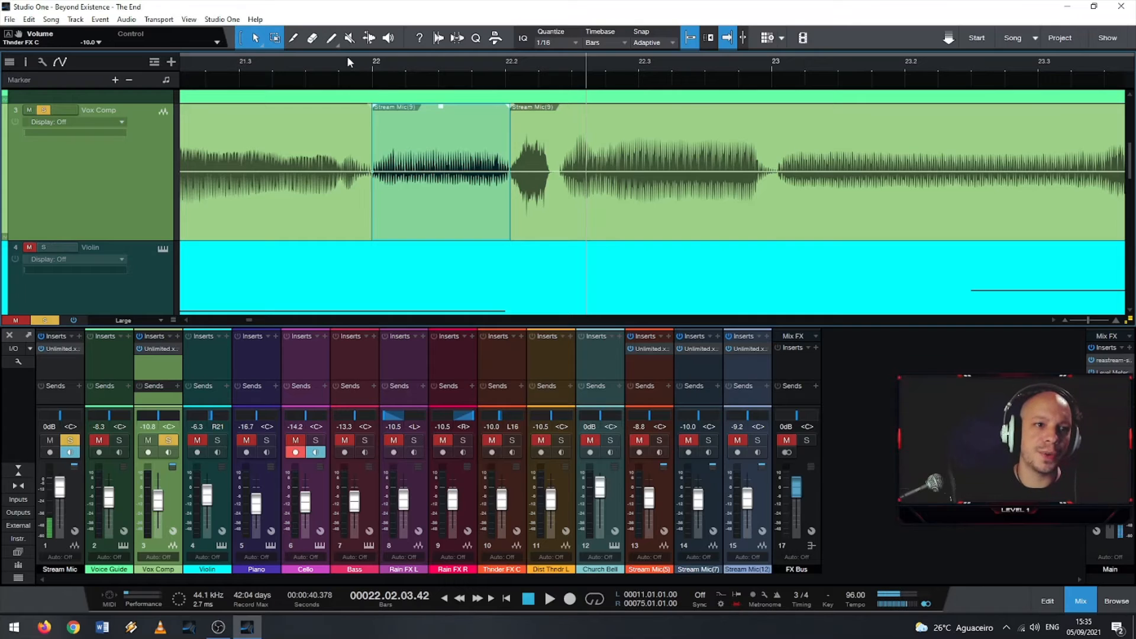
Step: Rename the short Vox Comp event at bar 22 as "Part raised 2.5db"
right_click(434, 193)
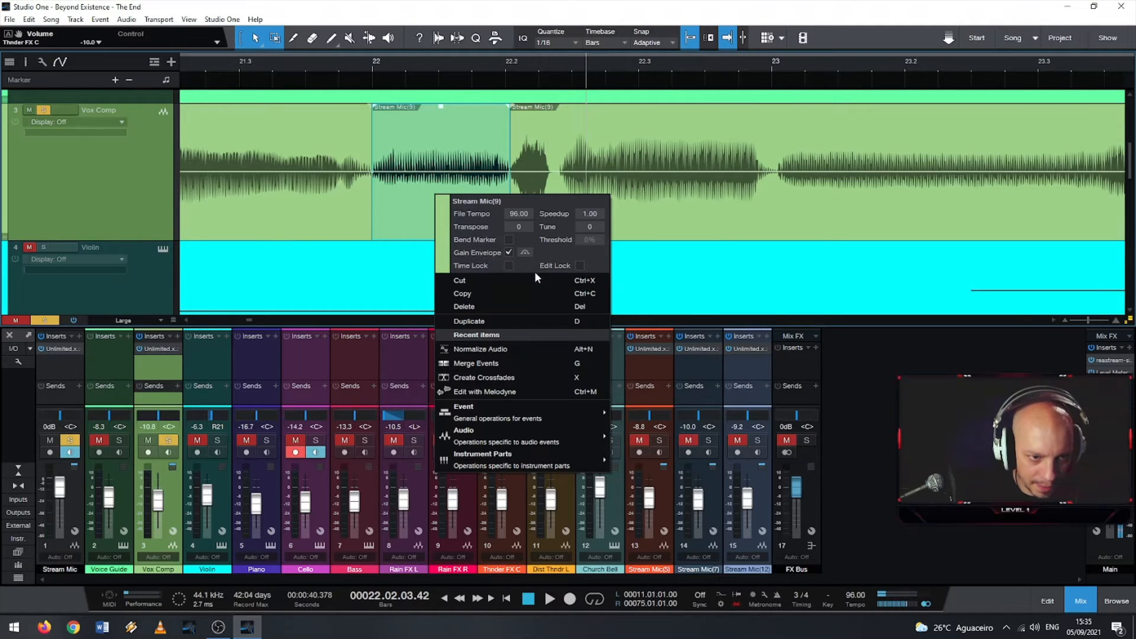
left_click(478, 200)
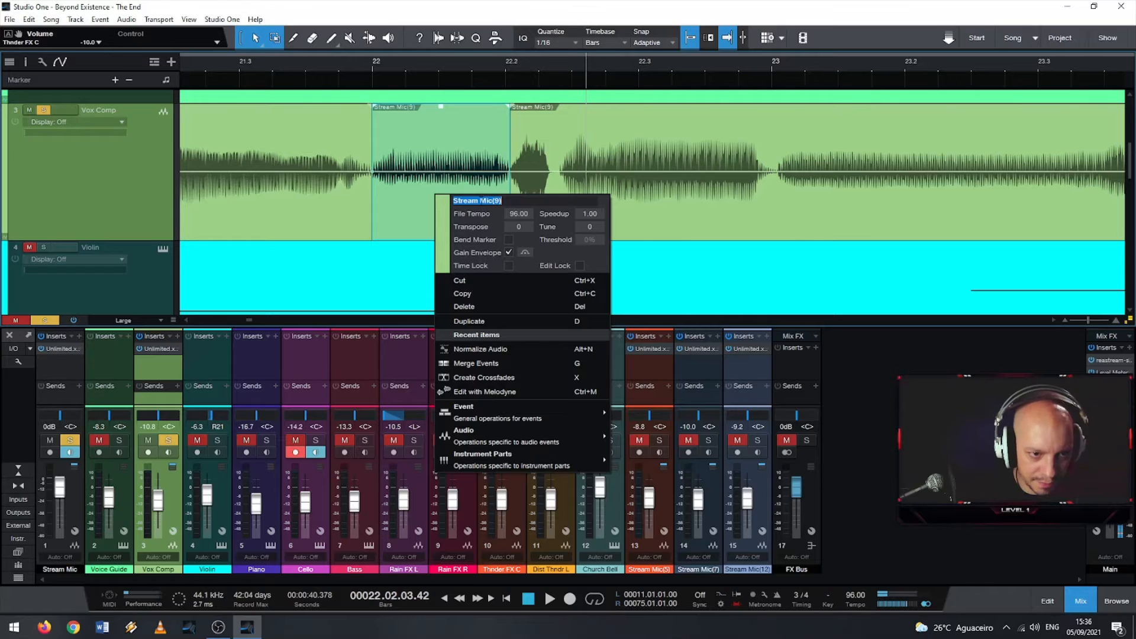
type("Part raised 2.5db")
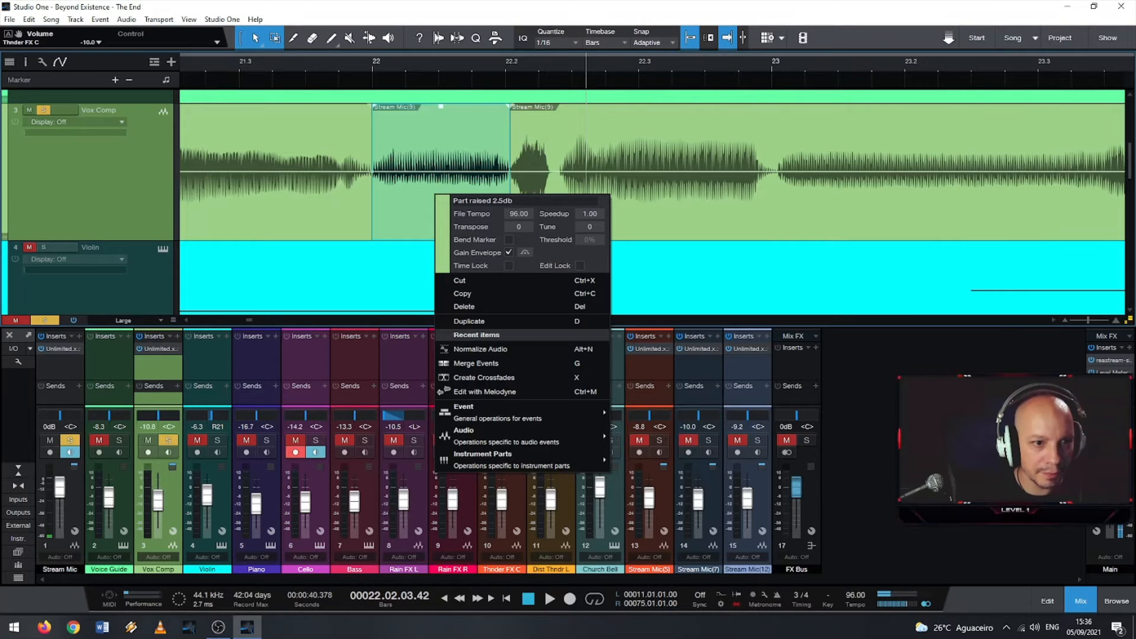
key("Return")
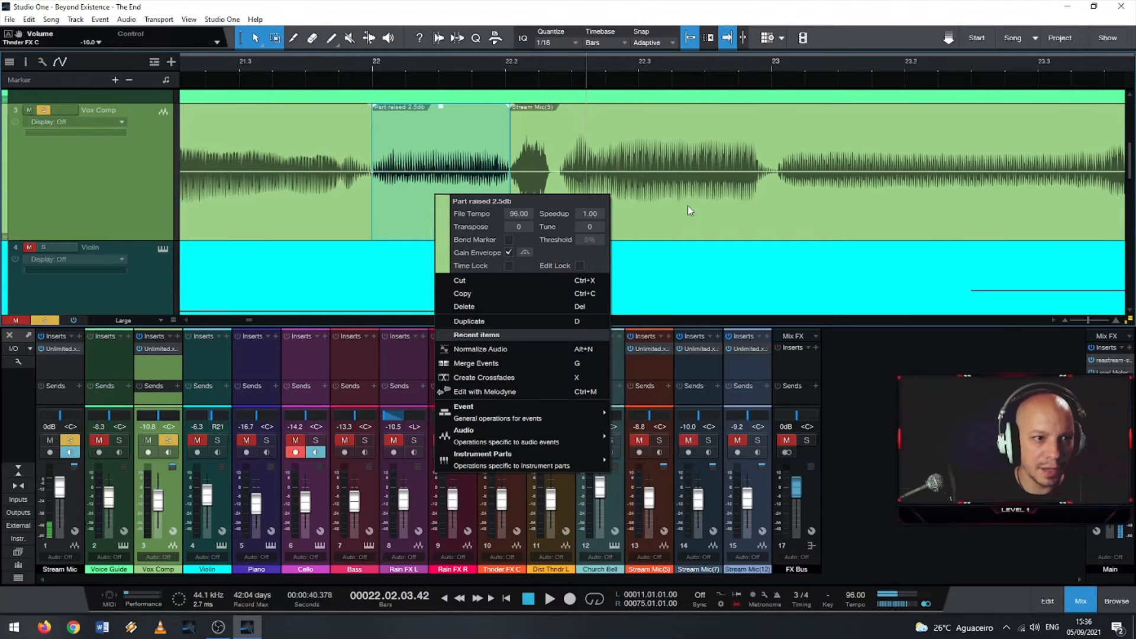
left_click(640, 166)
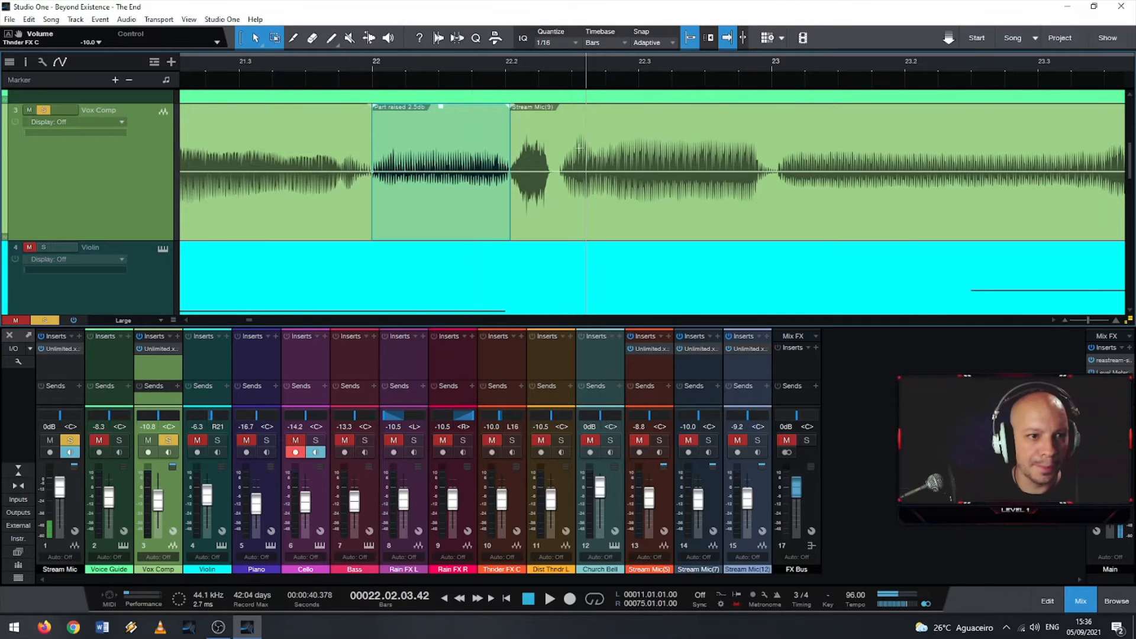
Step: Play back the Vox Comp phrases before, across and after the renamed event, through to bar 24
left_click(374, 63)
key("space")
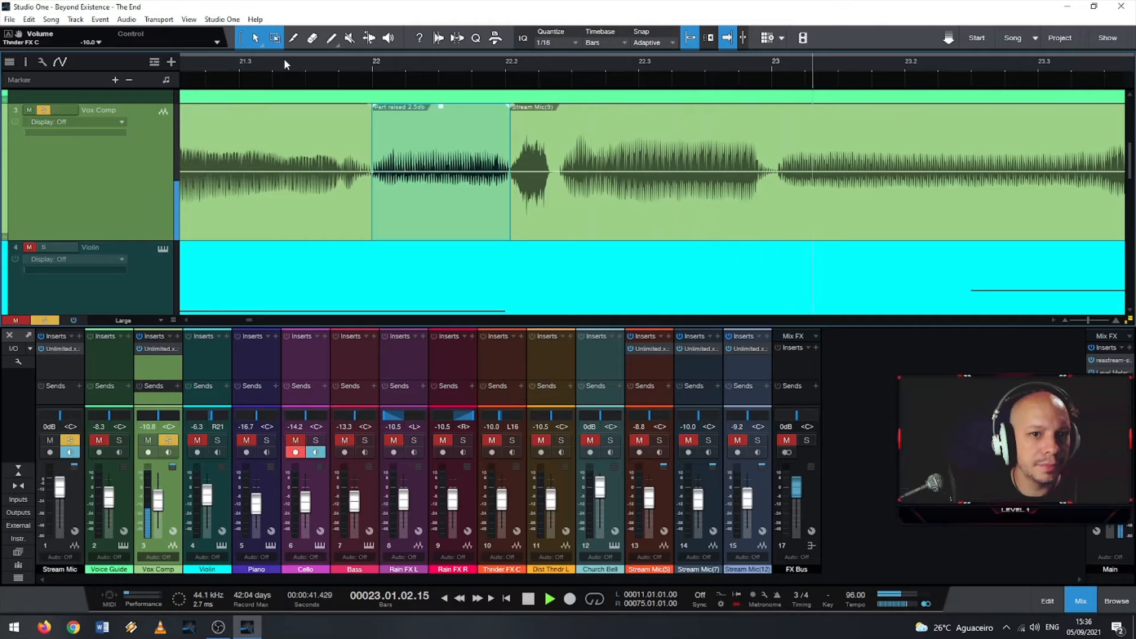
key("space")
scroll(518, 150, "down", 5)
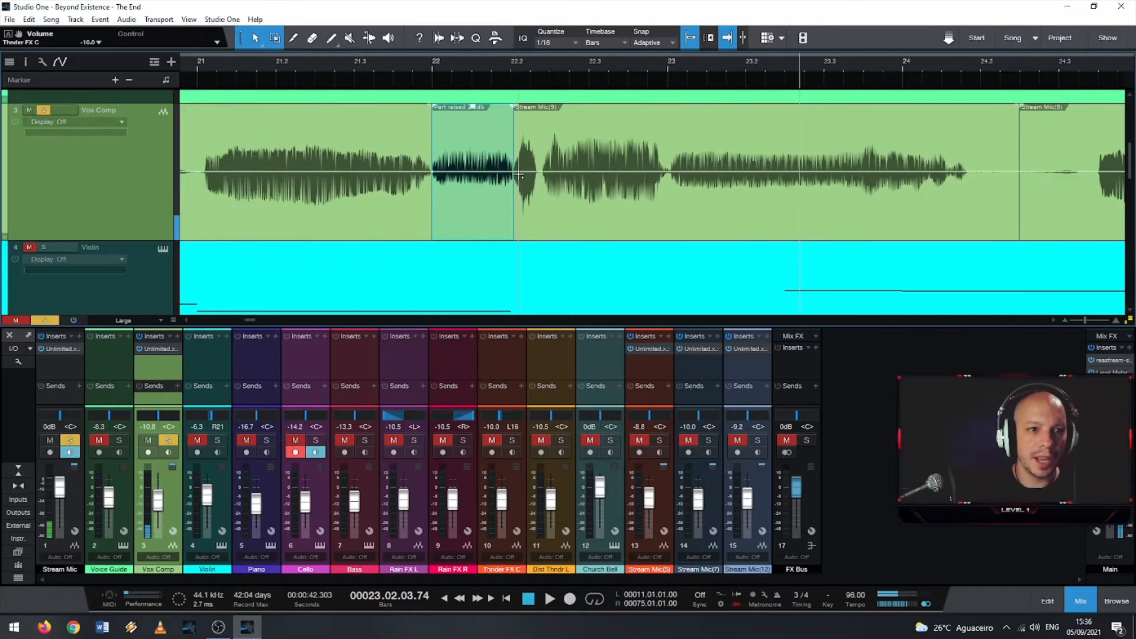
left_click(395, 71)
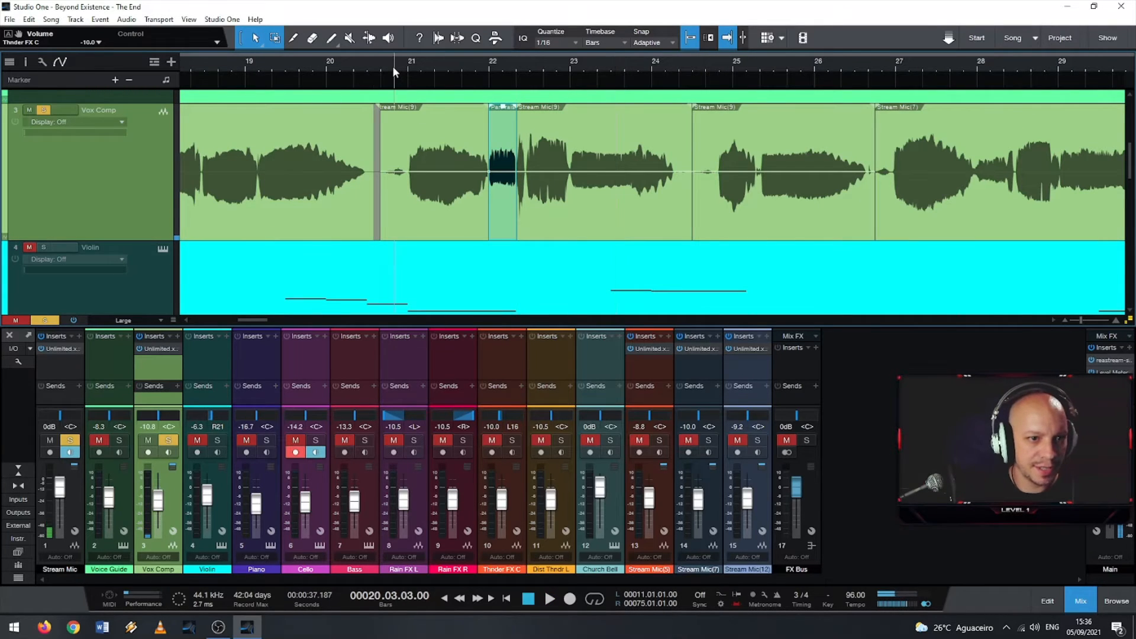
key("space")
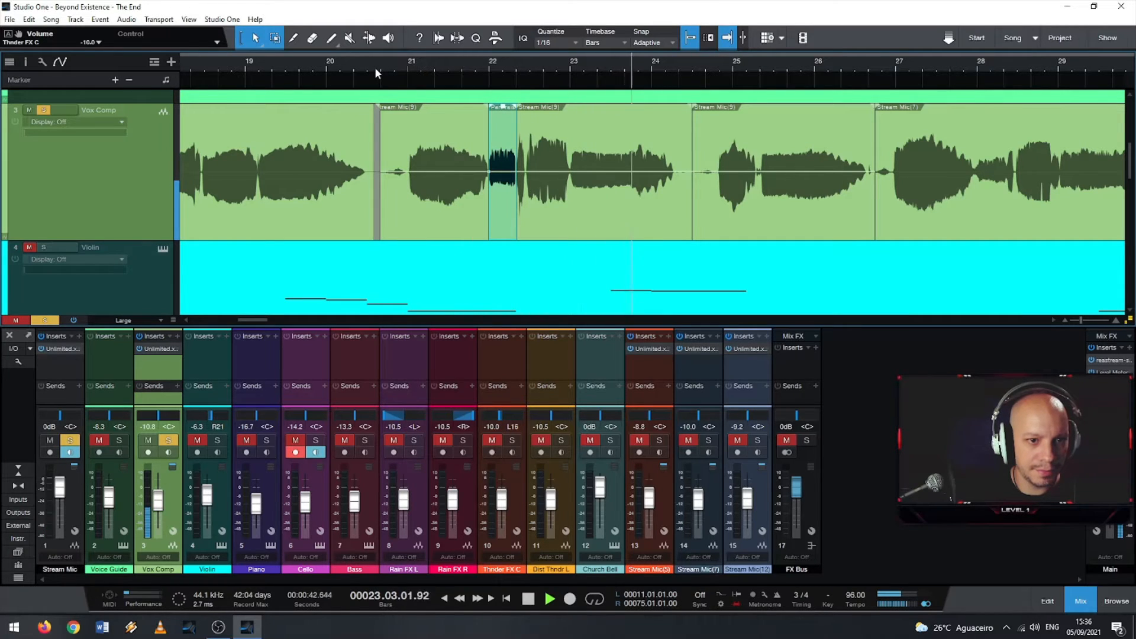
key("space")
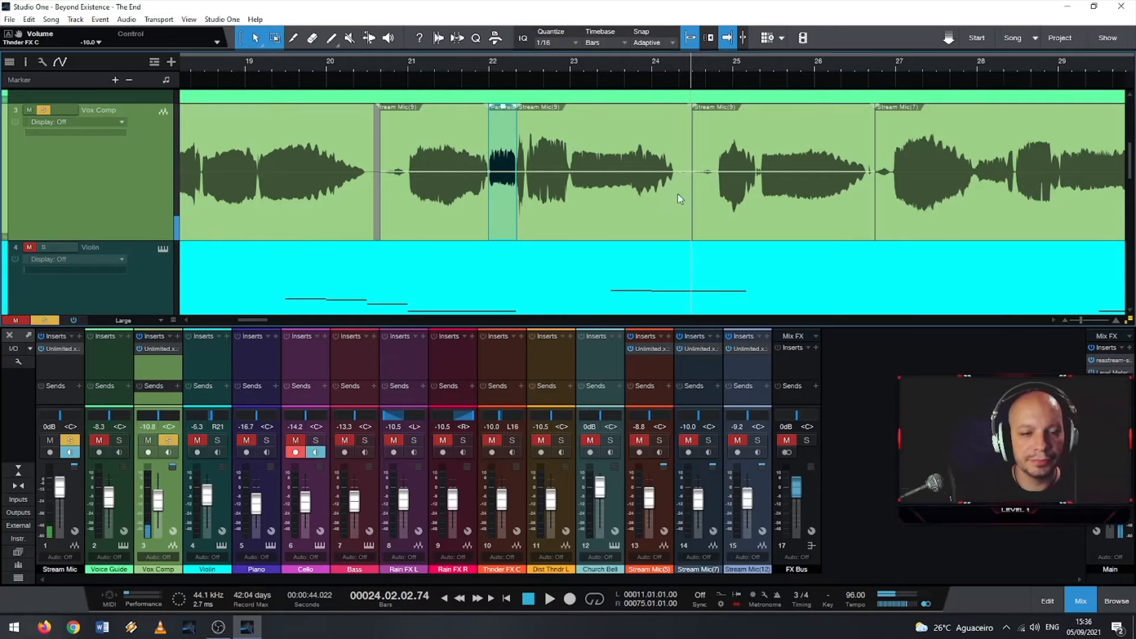
Step: Listen repeatedly to the tail of the Vox Comp phrase in bar 24, just before the next event starts
left_click(659, 65)
key("space")
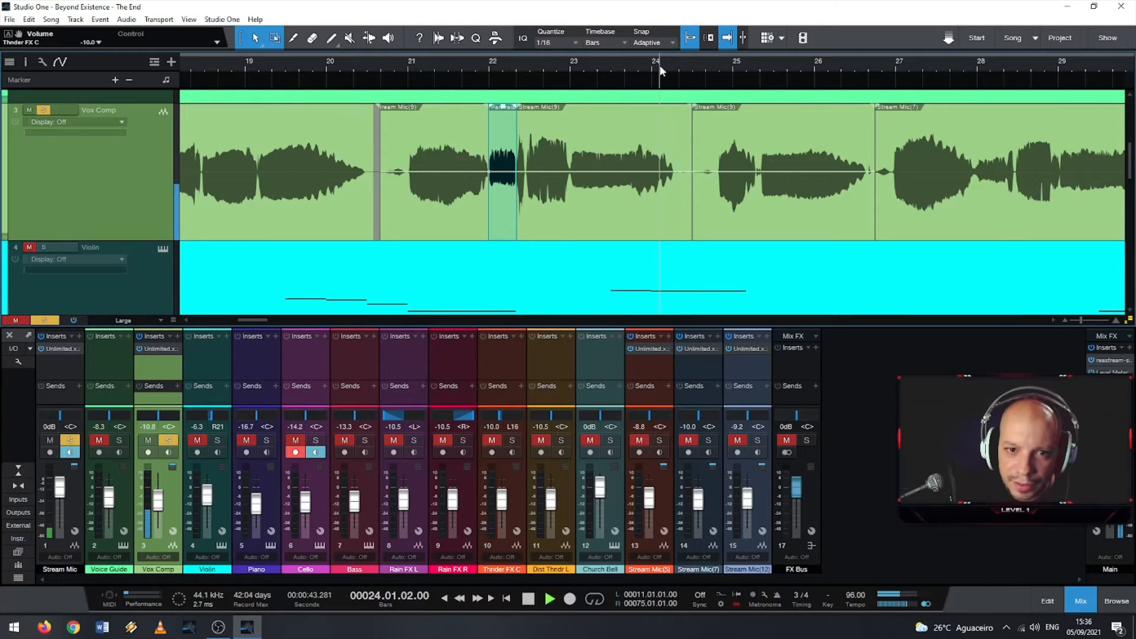
key("space")
left_click(672, 66)
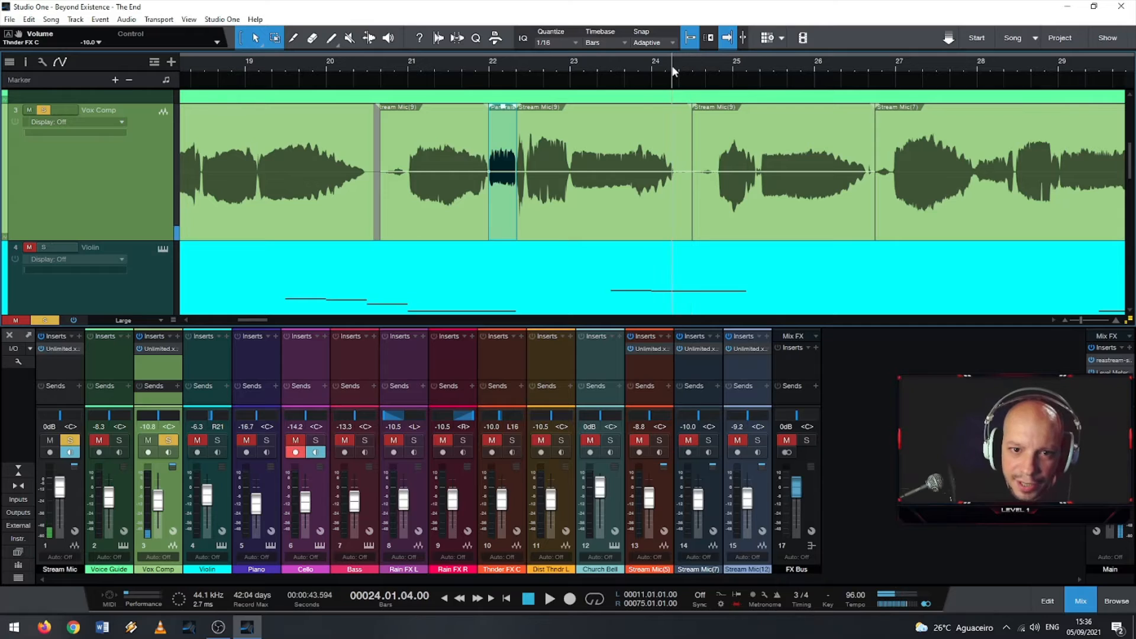
key("space")
key("space")
key("space")
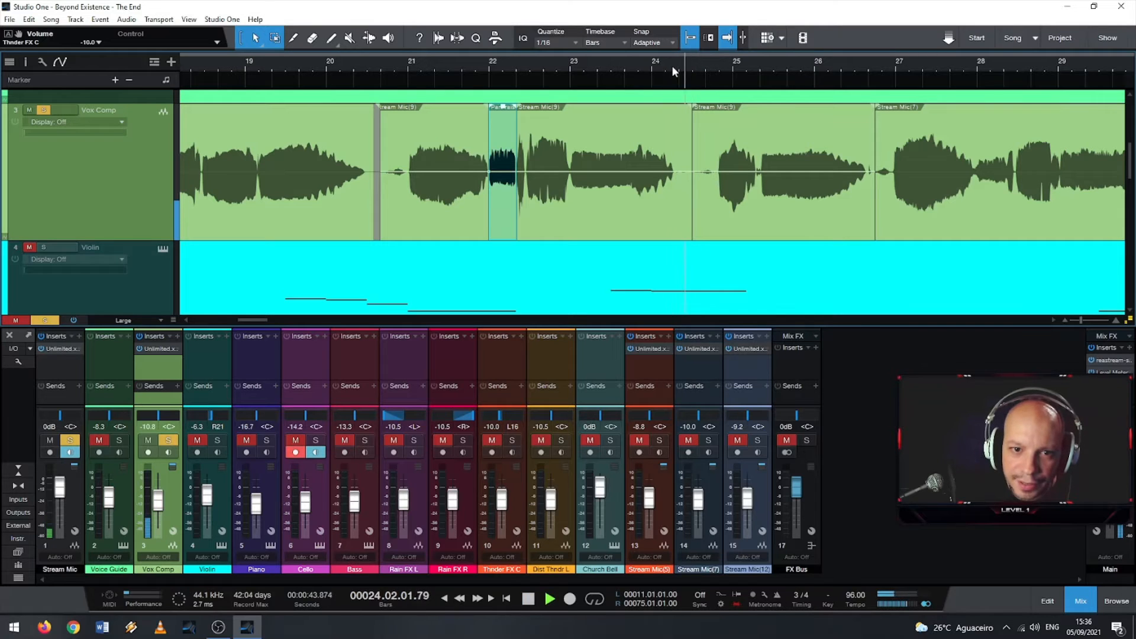
key("space")
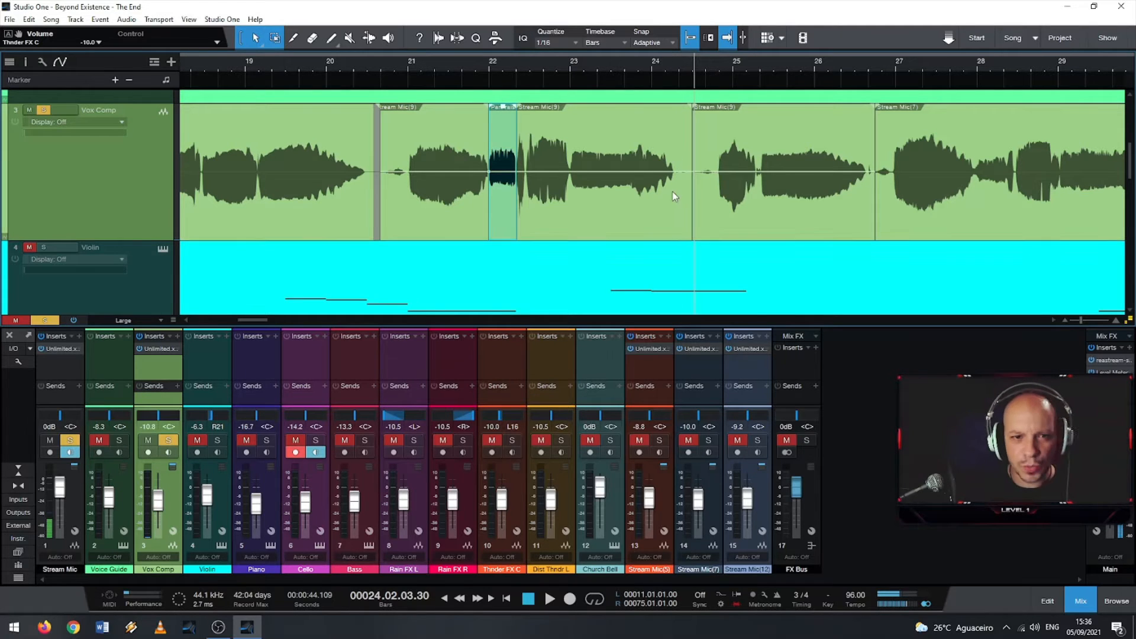
Step: Trim the end of the Vox Comp event after the renamed one back to its phrase end near 24.2, and play it back
scroll(713, 201, "up", 1)
scroll(713, 200, "down", 2)
scroll(714, 200, "down", 2)
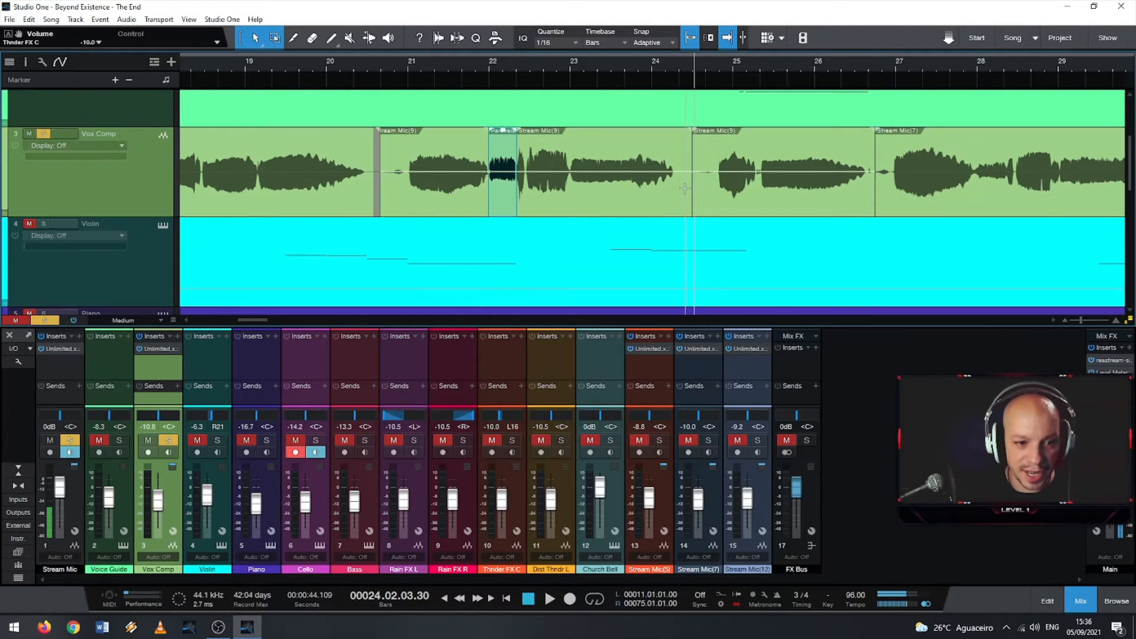
scroll(686, 193, "up", 3)
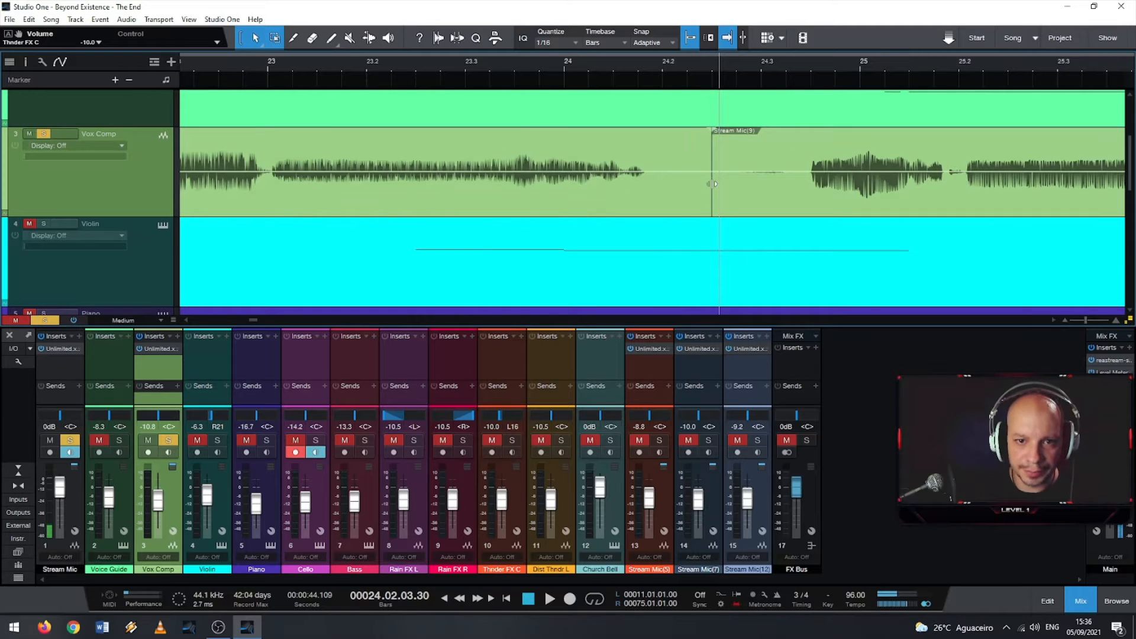
left_click_drag(714, 184, 610, 210)
scroll(662, 196, "up", 4)
scroll(610, 210, "down", 3)
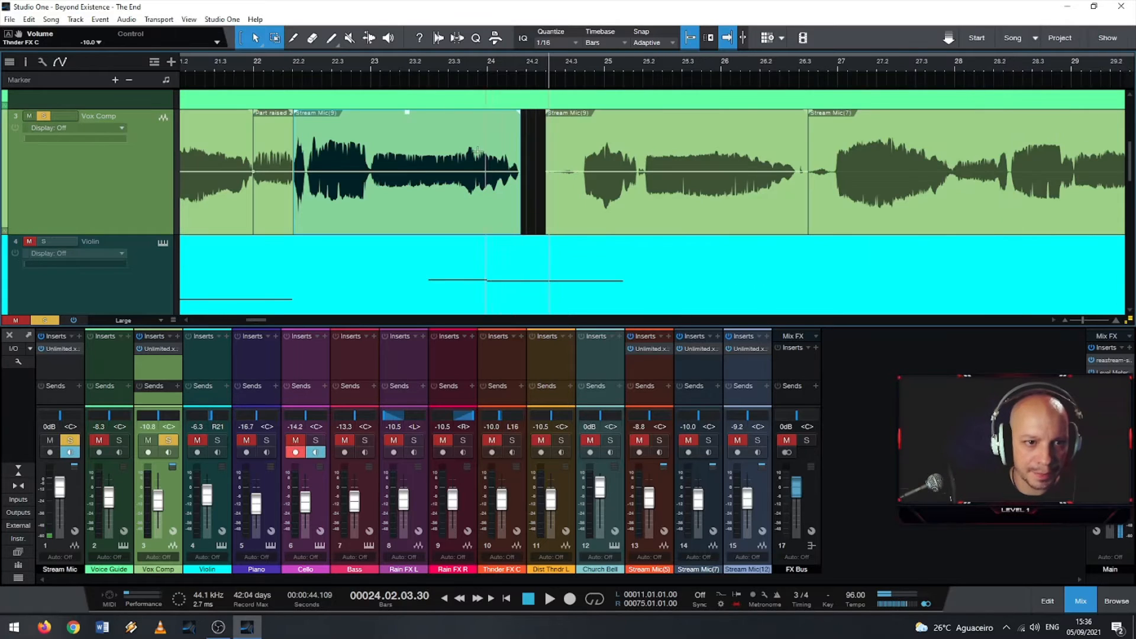
left_click(403, 65)
key("space")
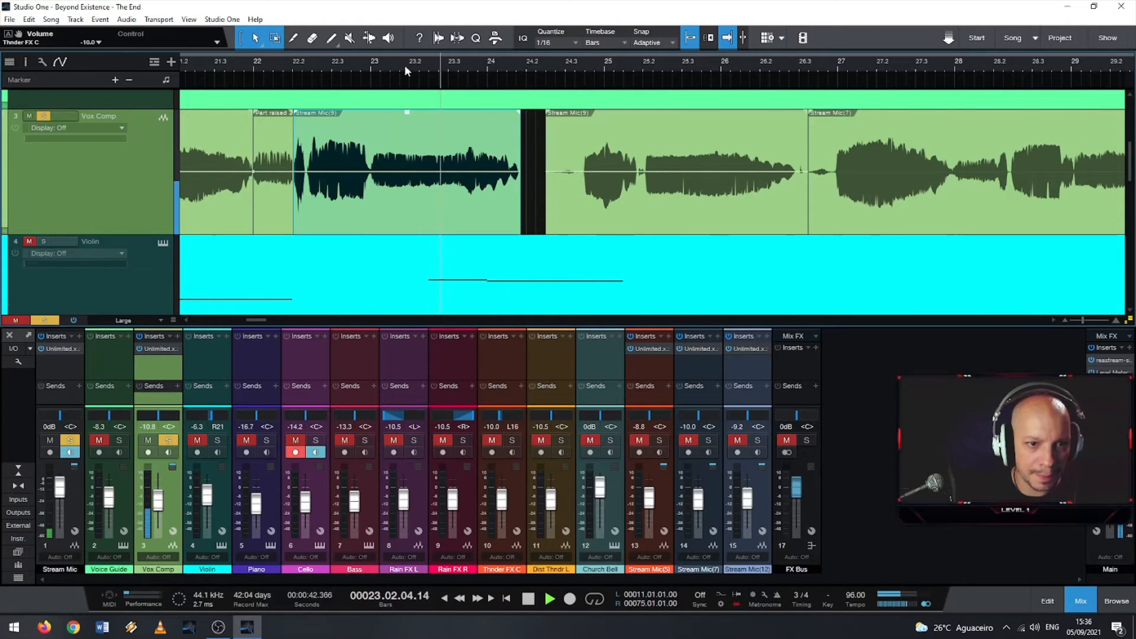
key("space")
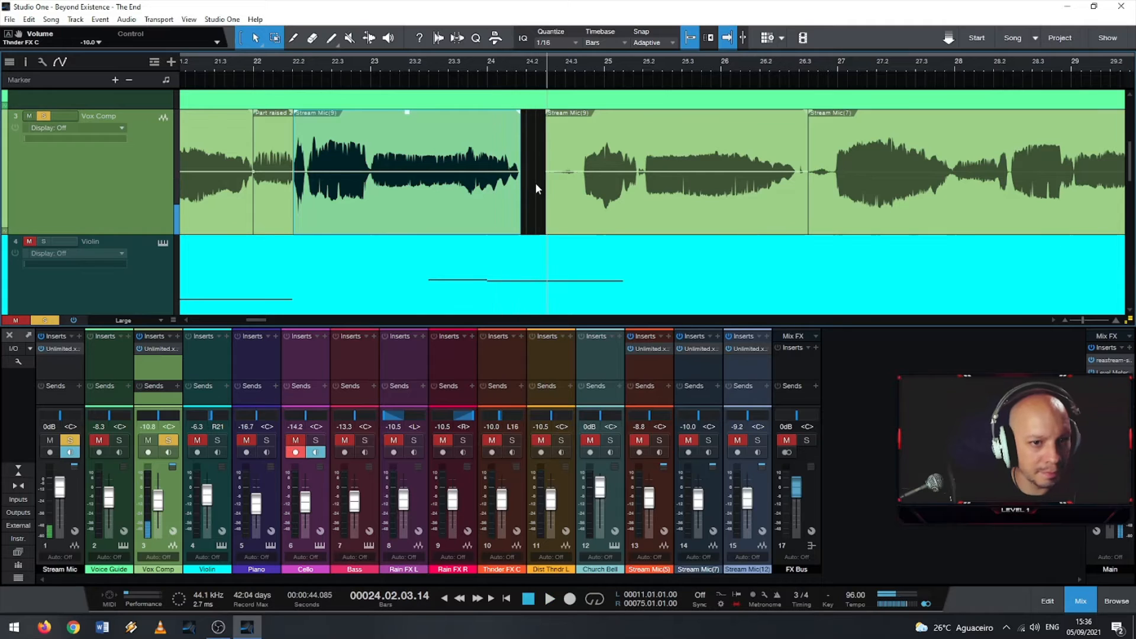
Step: Trim the silent start of the Vox Comp event following the new gap, keeping the breath before bar 25
scroll(543, 186, "up", 4)
scroll(501, 193, "up", 3)
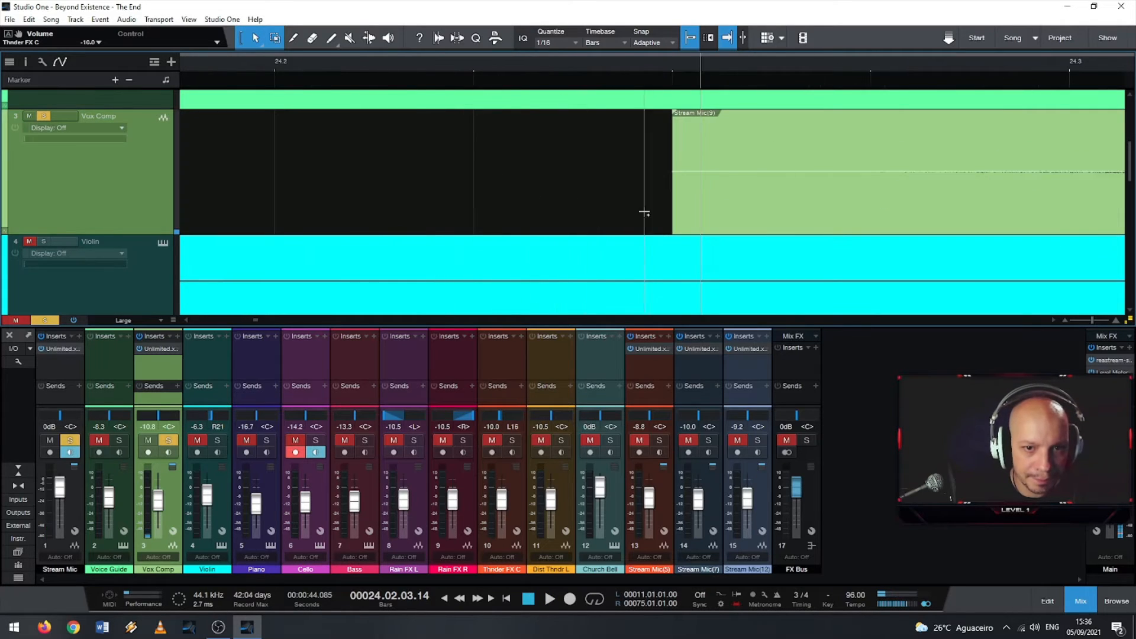
scroll(644, 213, "down", 5)
left_click_drag(669, 207, 717, 207)
key("space")
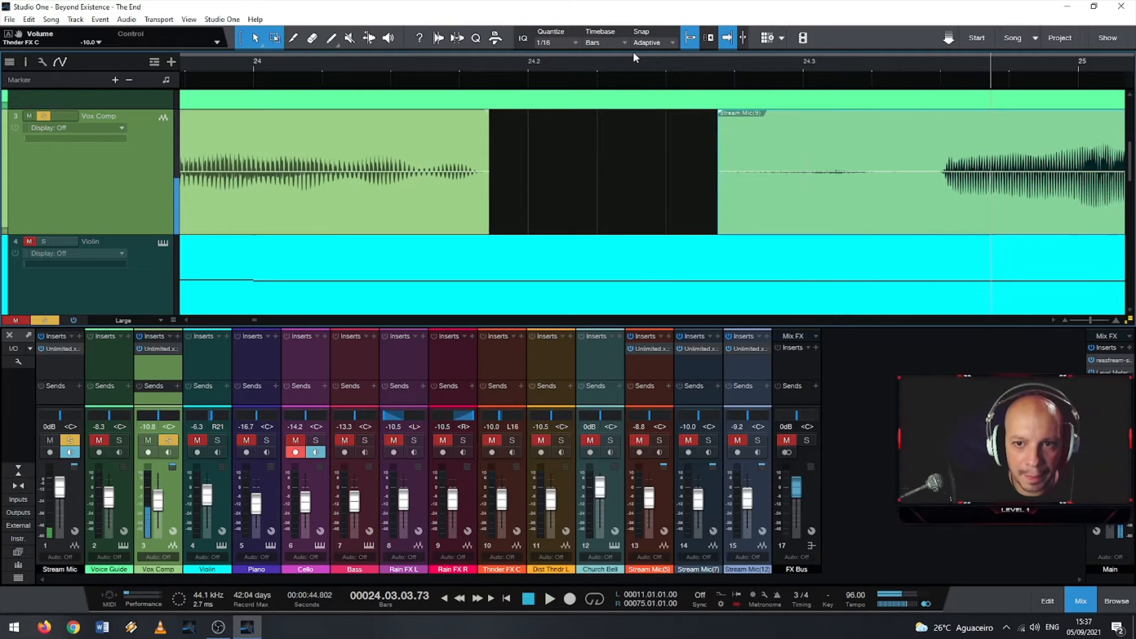
Step: Examine the earlier Vox Comp phrase between bars 17 and 21 and its boundary with the following event
scroll(675, 163, "down", 6)
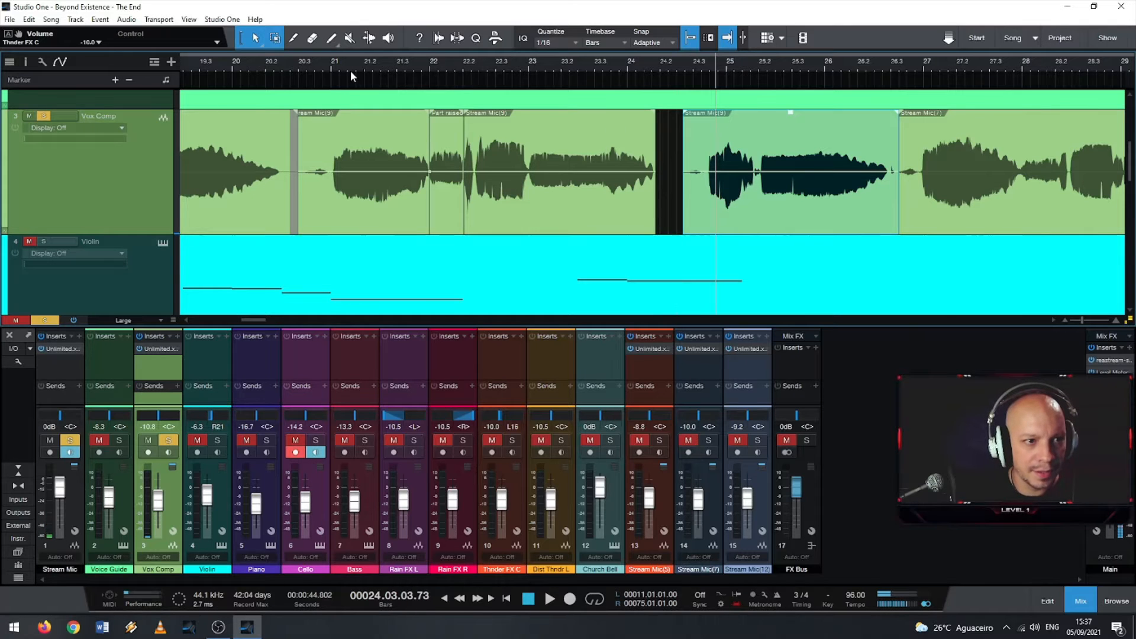
left_click_drag(350, 65, 522, 55)
scroll(404, 171, "up", 4)
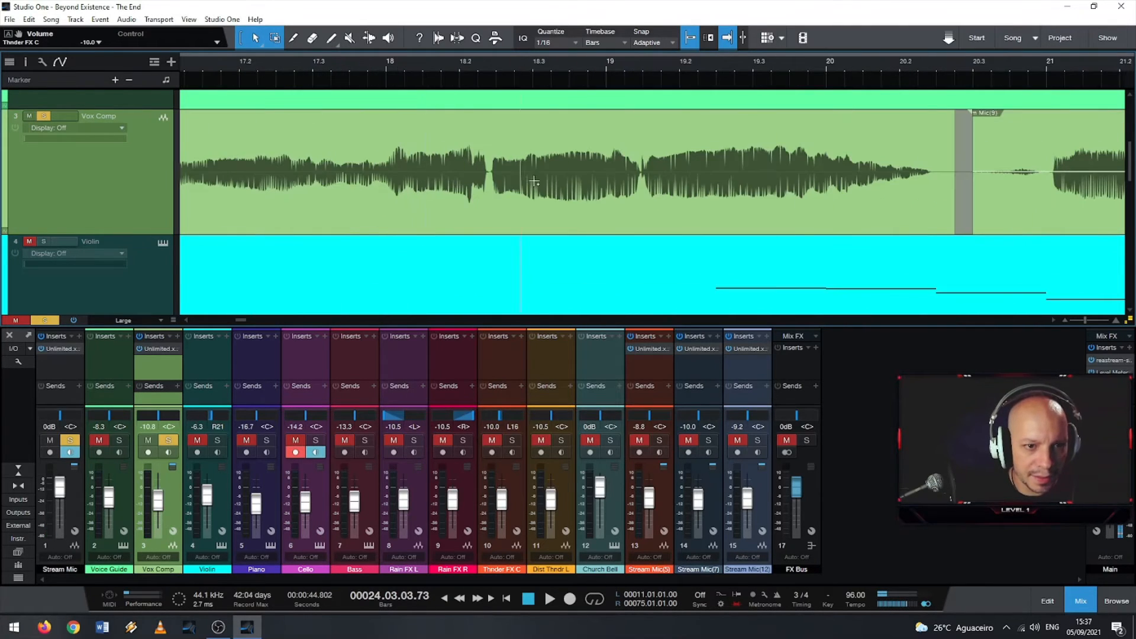
scroll(774, 183, "down", 2)
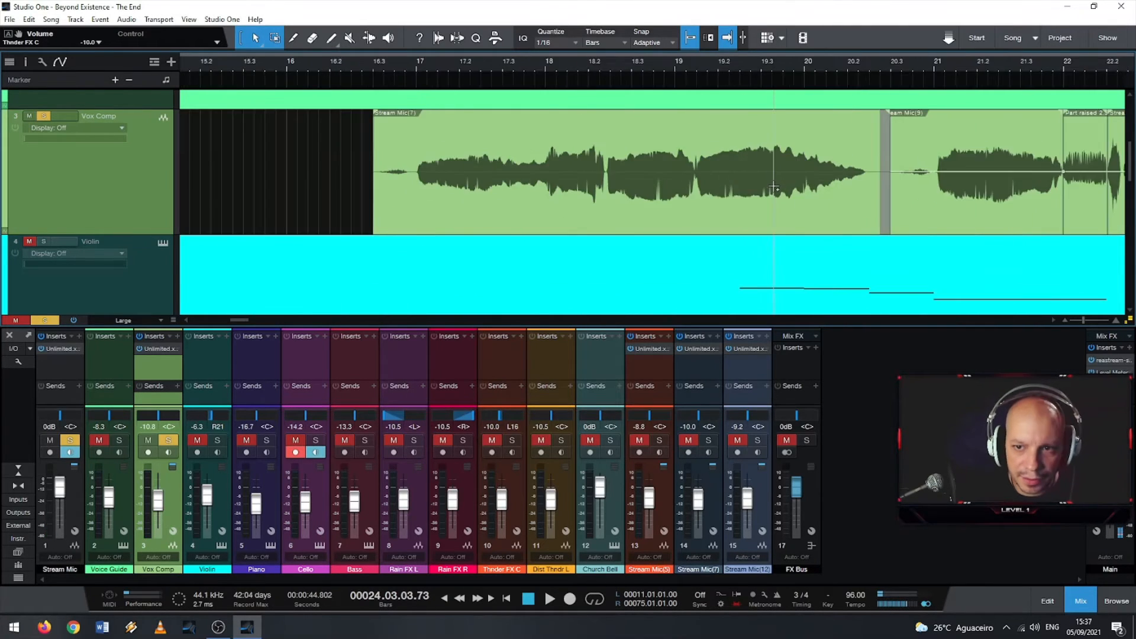
Step: Trim the start of the first Stream Mic(7) clip on Vox Comp to just before its breath, slightly past bar 16.3
left_click(375, 204)
scroll(373, 204, "up", 3)
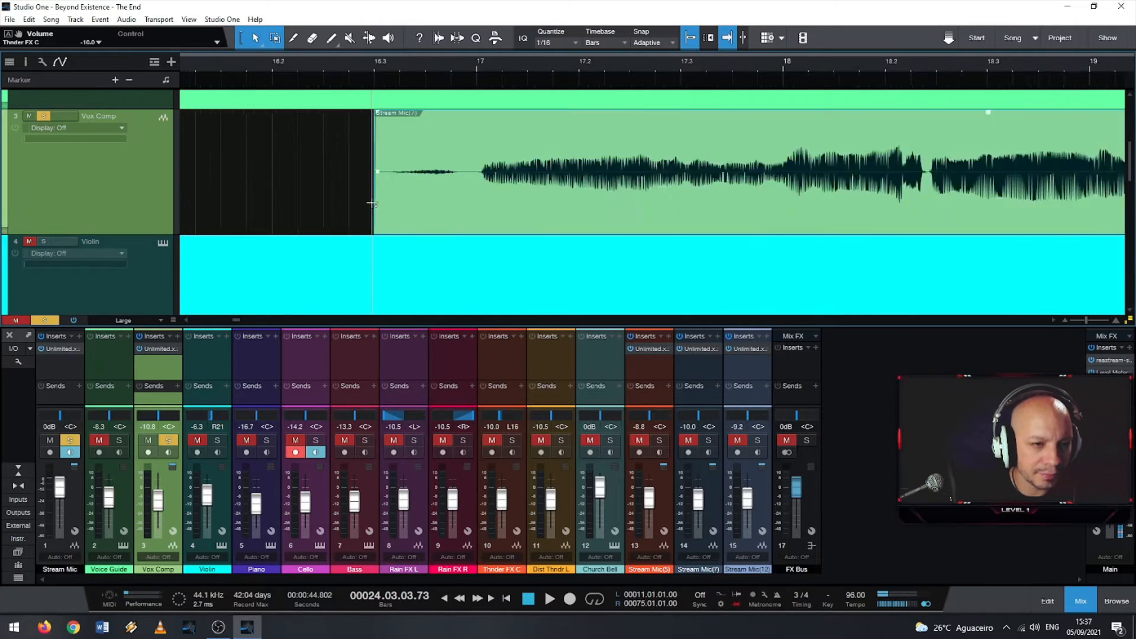
scroll(373, 204, "up", 3)
left_click_drag(389, 203, 448, 204)
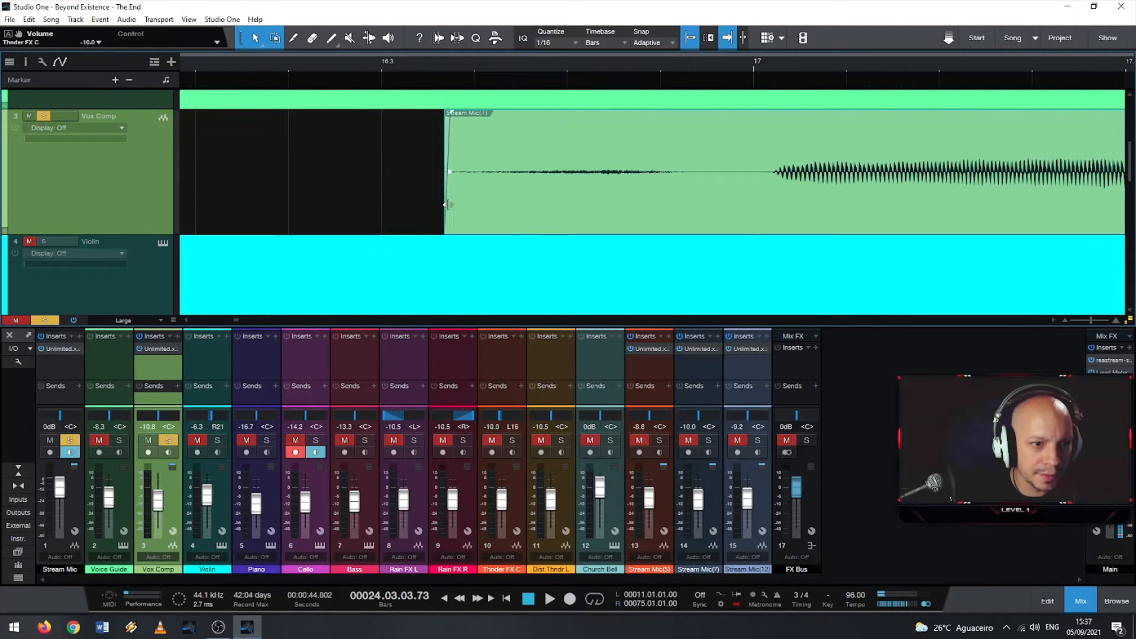
Step: Trim the end of the first Stream Mic(7) clip to where the vocal tail fades out, between bars 20.2 and 20.3
scroll(627, 177, "down", 6)
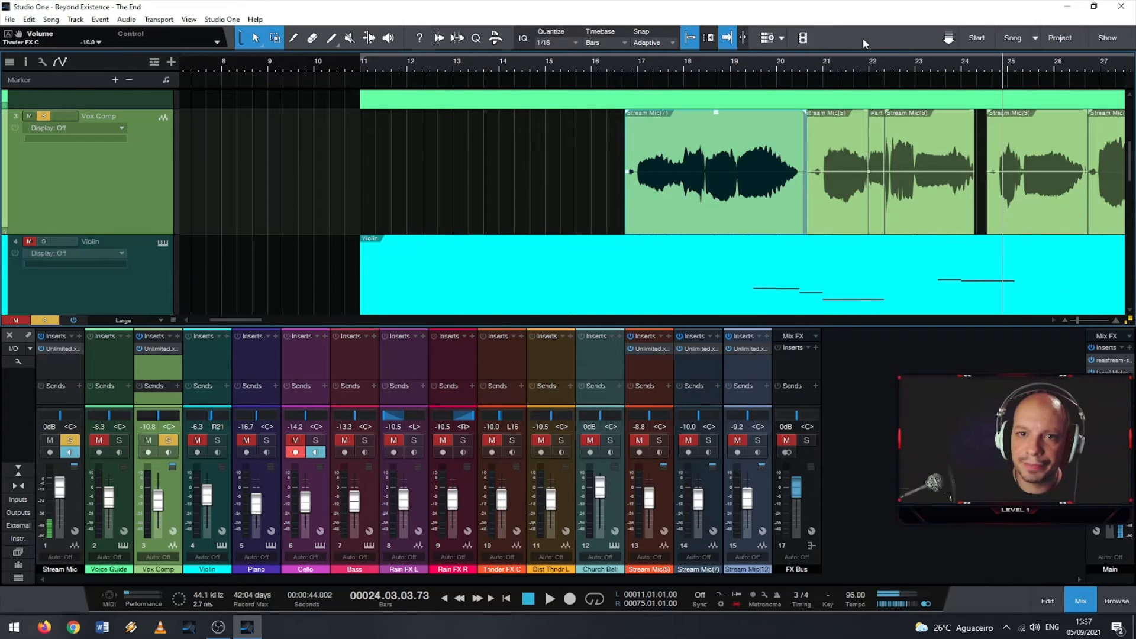
scroll(805, 199, "up", 3)
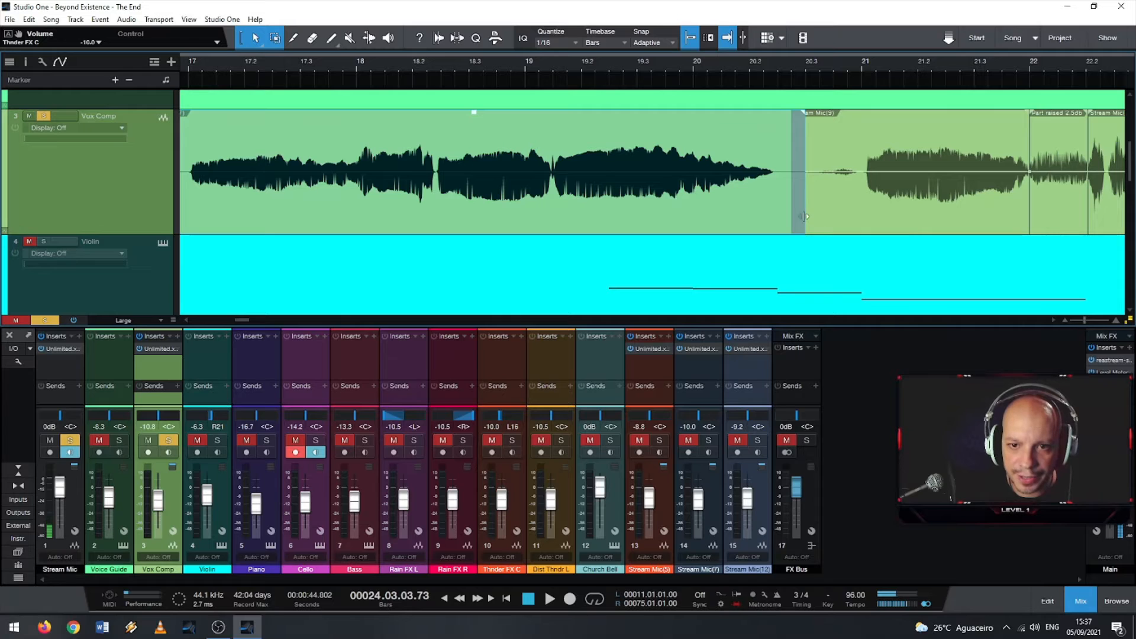
left_click_drag(804, 219, 777, 219)
scroll(799, 215, "up", 5)
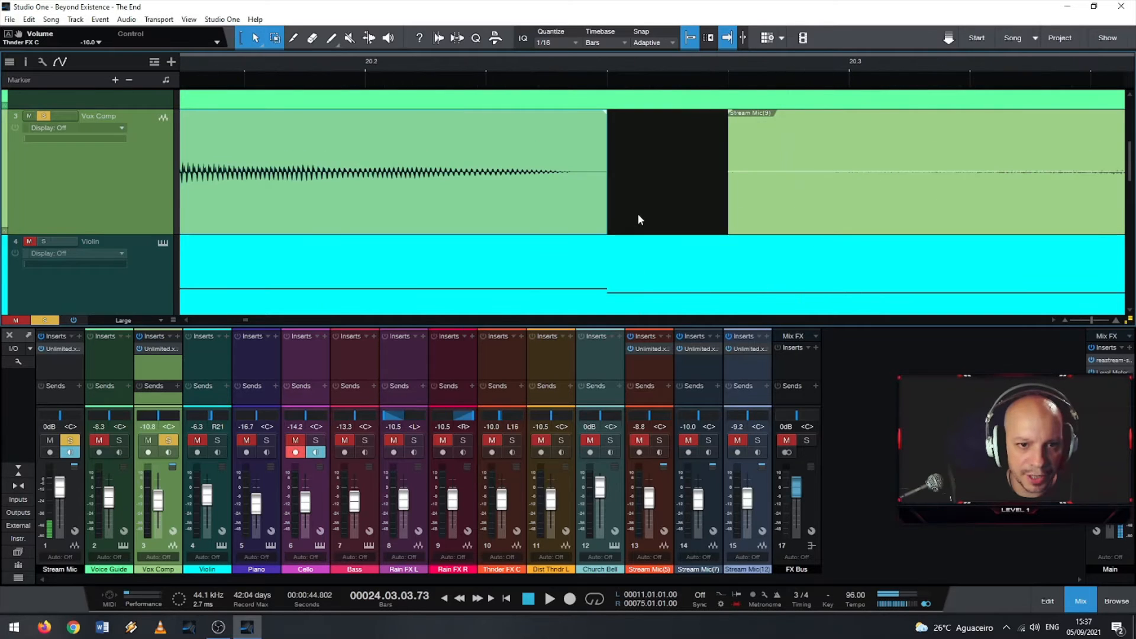
left_click_drag(613, 220, 590, 220)
Step: Trim the start of the following Stream Mic(9) clip closer to its breath before bar 21
scroll(749, 214, "down", 3)
left_click_drag(765, 208, 822, 203)
scroll(822, 203, "down", 5)
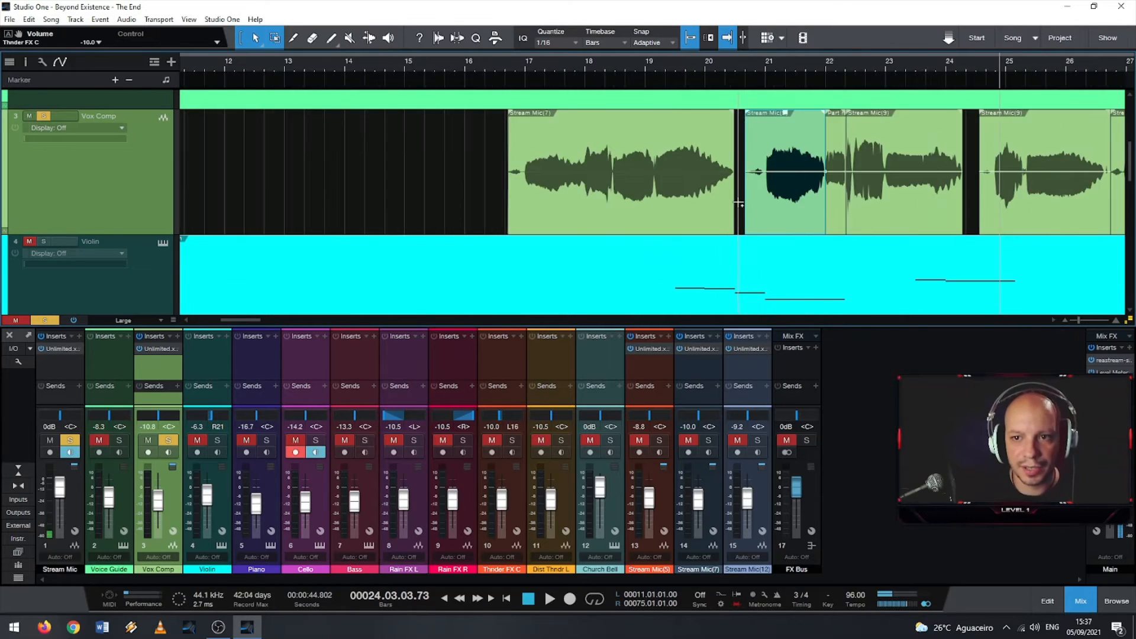
scroll(949, 207, "up", 5)
scroll(413, 172, "down", 10)
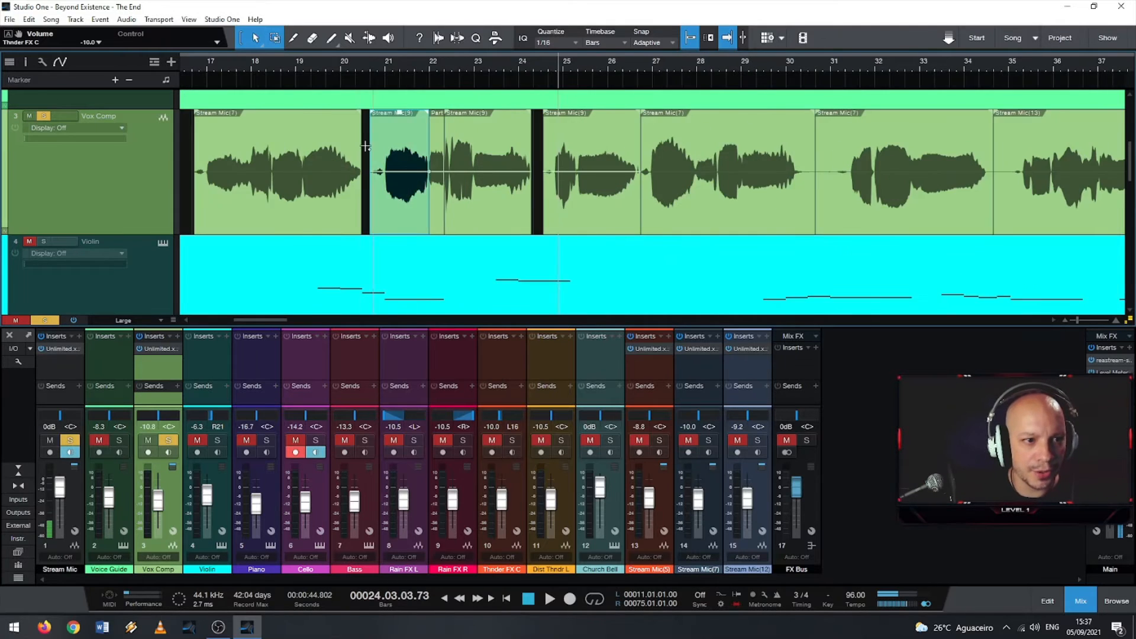
Step: Try cutting the opening breath off the first Stream Mic(7) clip up to bar 17, playing it from bar 16.3
left_click(299, 59)
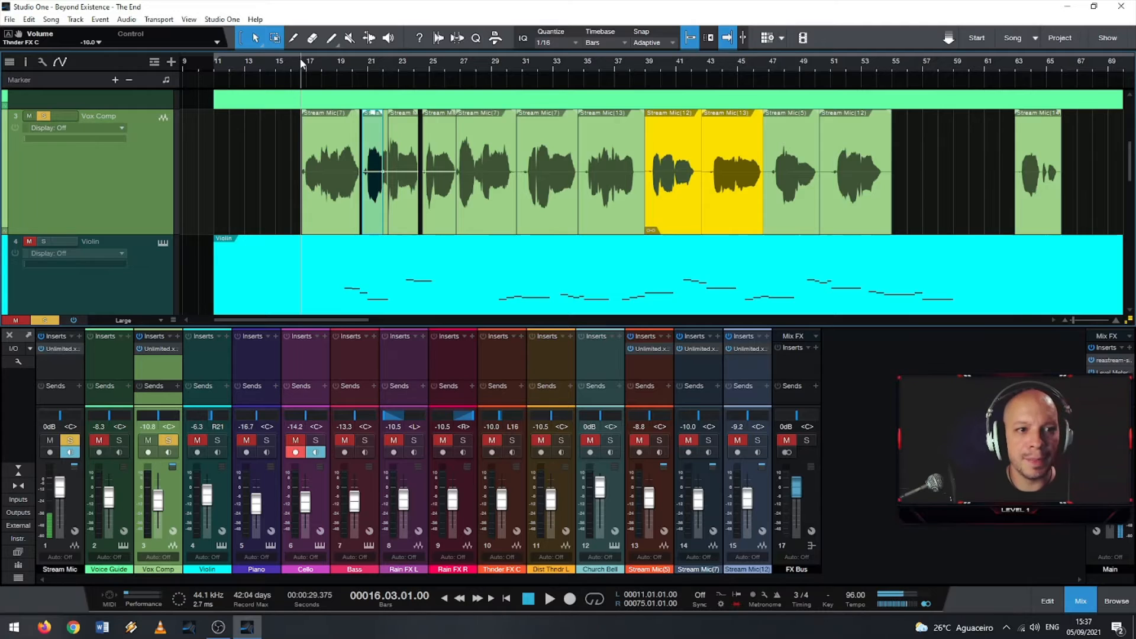
scroll(287, 141, "up", 5)
scroll(338, 145, "up", 3)
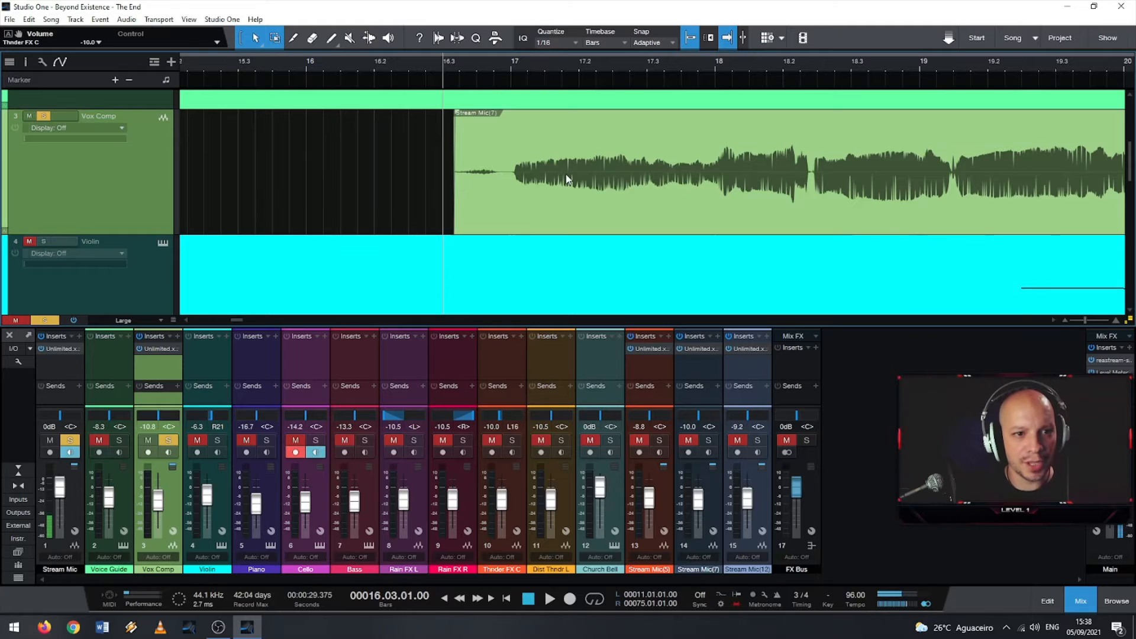
left_click_drag(454, 202, 504, 202)
key("space")
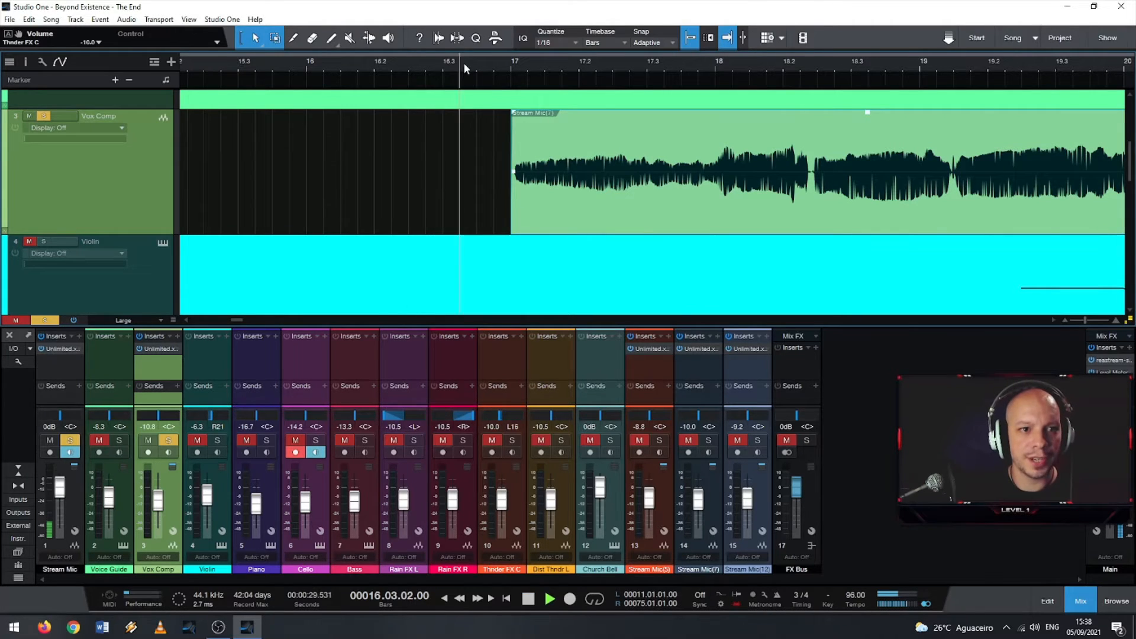
key("space")
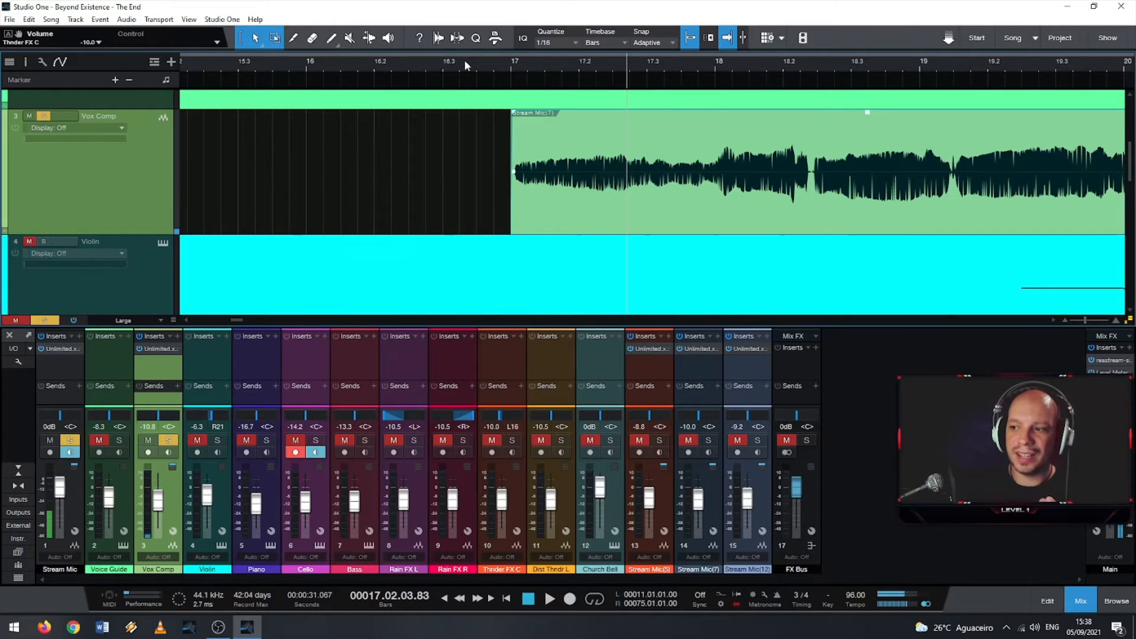
key("ctrl+z")
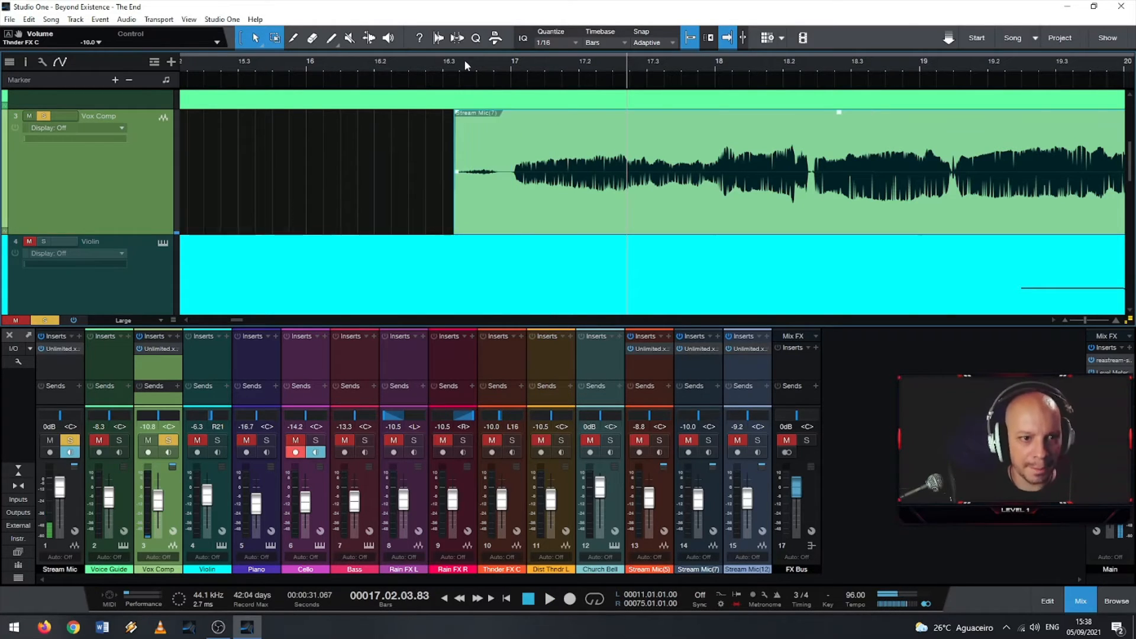
Step: Play the opening of the first Stream Mic(7) clip with its breath included, from just before bar 16.3
left_click(431, 64)
key("space")
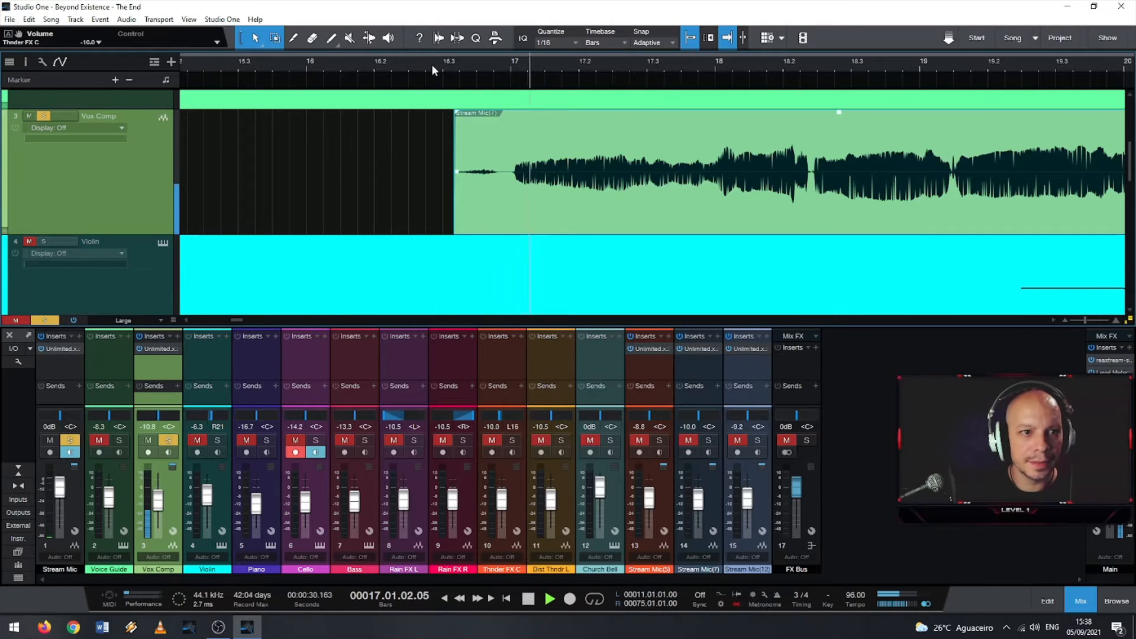
key("space")
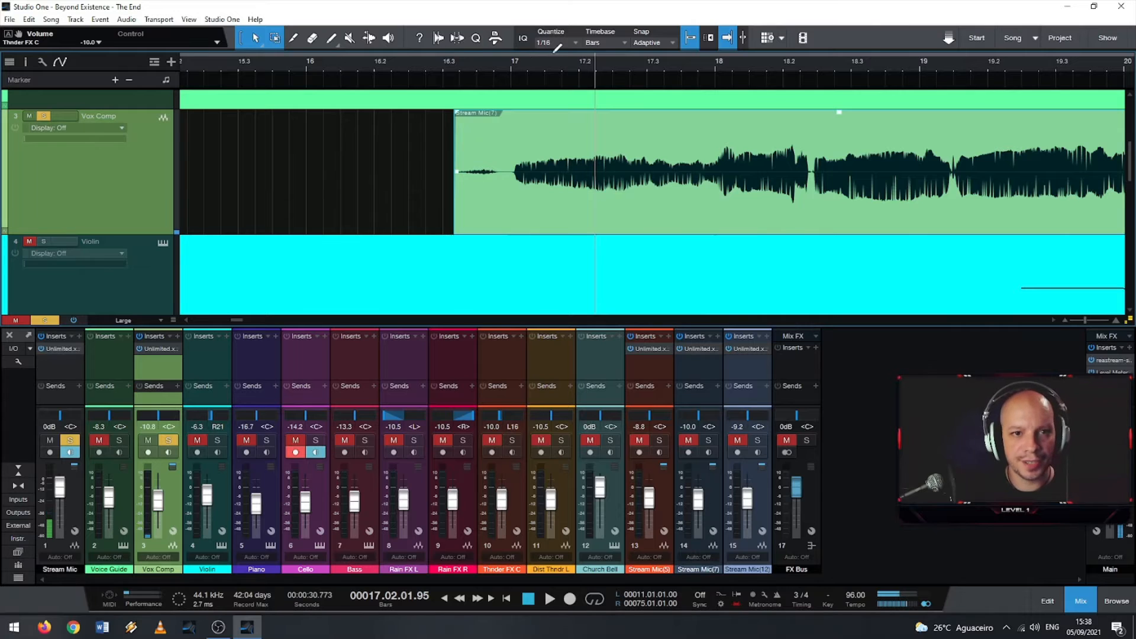
Step: Tighten the start of the Stream Mic(9) clip near bar 20.3 so it begins closer to its breath
left_click_drag(645, 63, 440, 59)
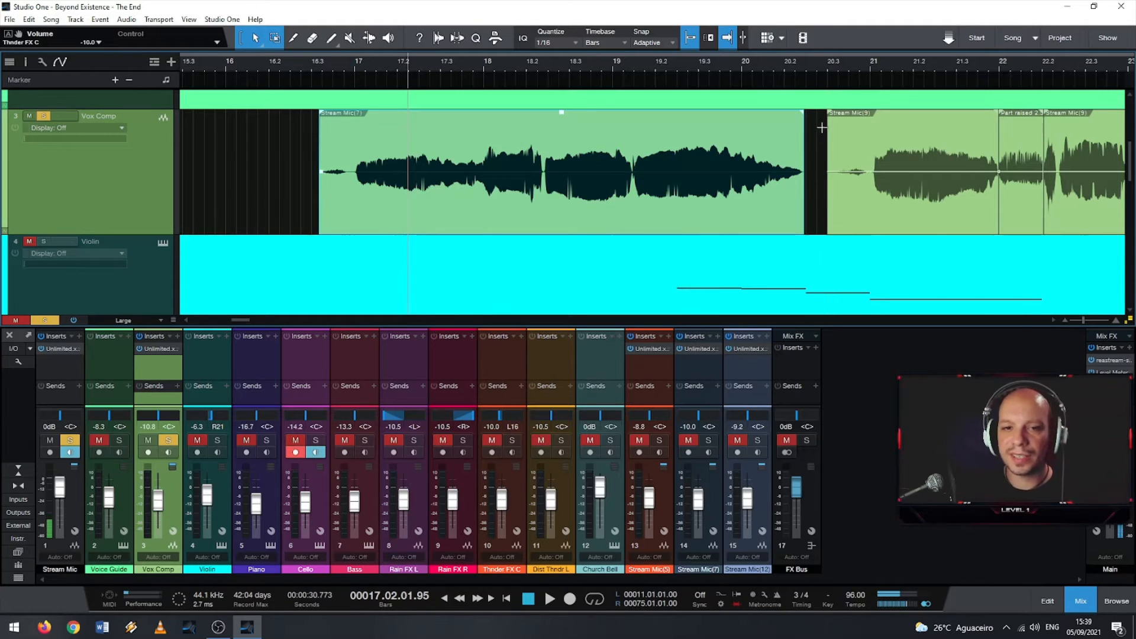
scroll(846, 200, "up", 1)
scroll(846, 199, "up", 6)
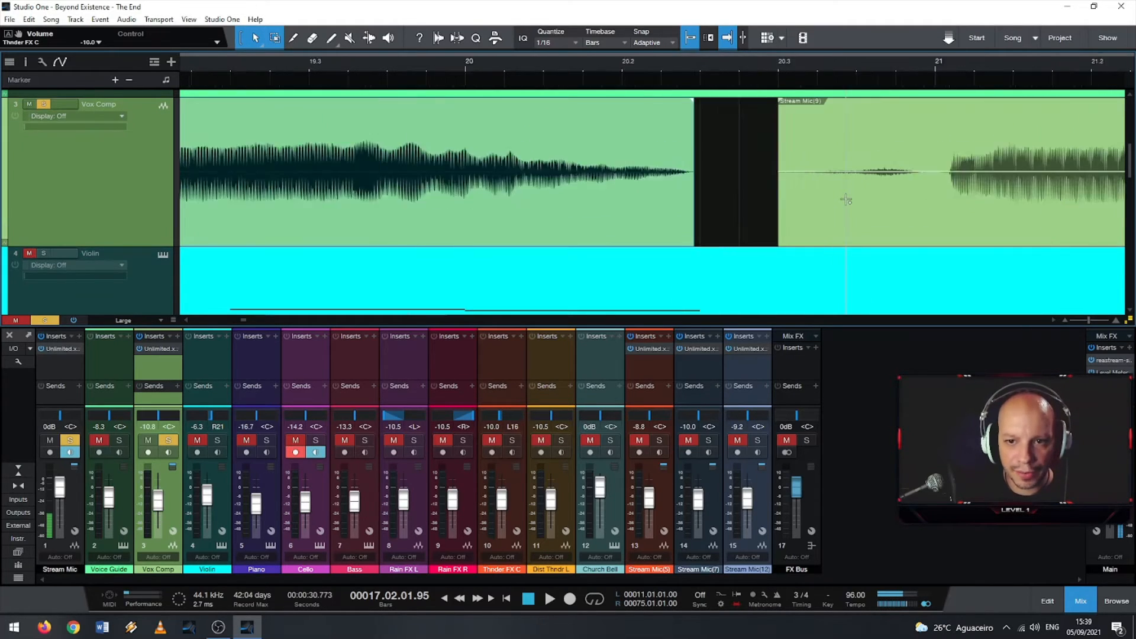
left_click_drag(741, 223, 766, 218)
scroll(833, 209, "down", 5)
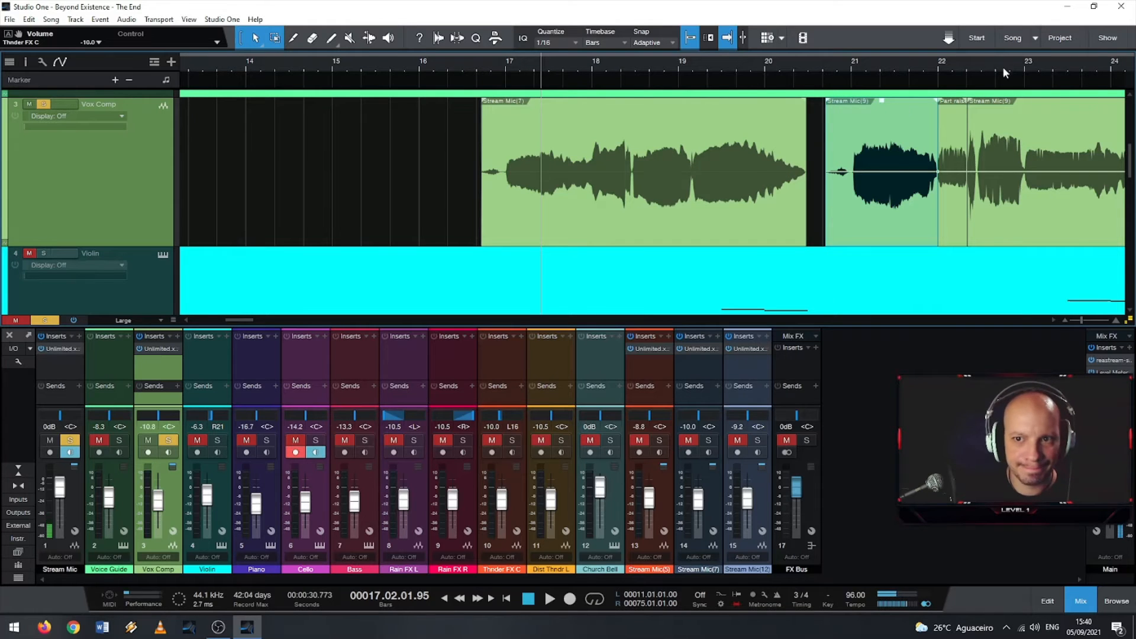
Step: Play the join between the Stream Mic(9) and Stream Mic(7) clips before bar 27, starting just after bar 26.2
left_click_drag(1003, 67, 354, 73)
scroll(772, 220, "up", 3)
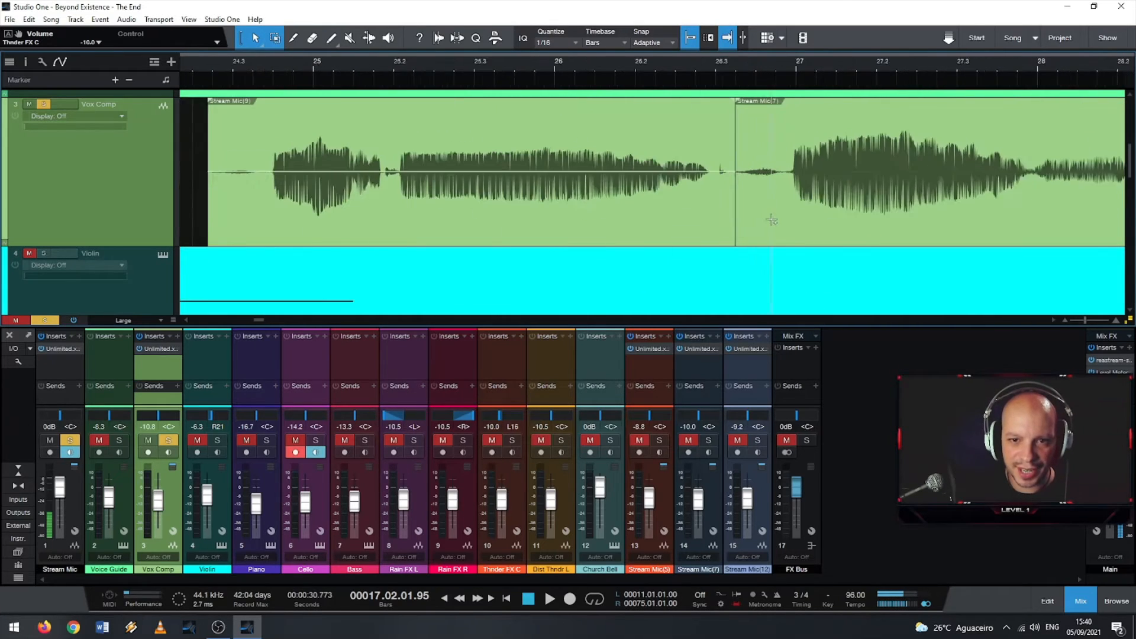
scroll(771, 220, "up", 2)
scroll(644, 184, "up", 2)
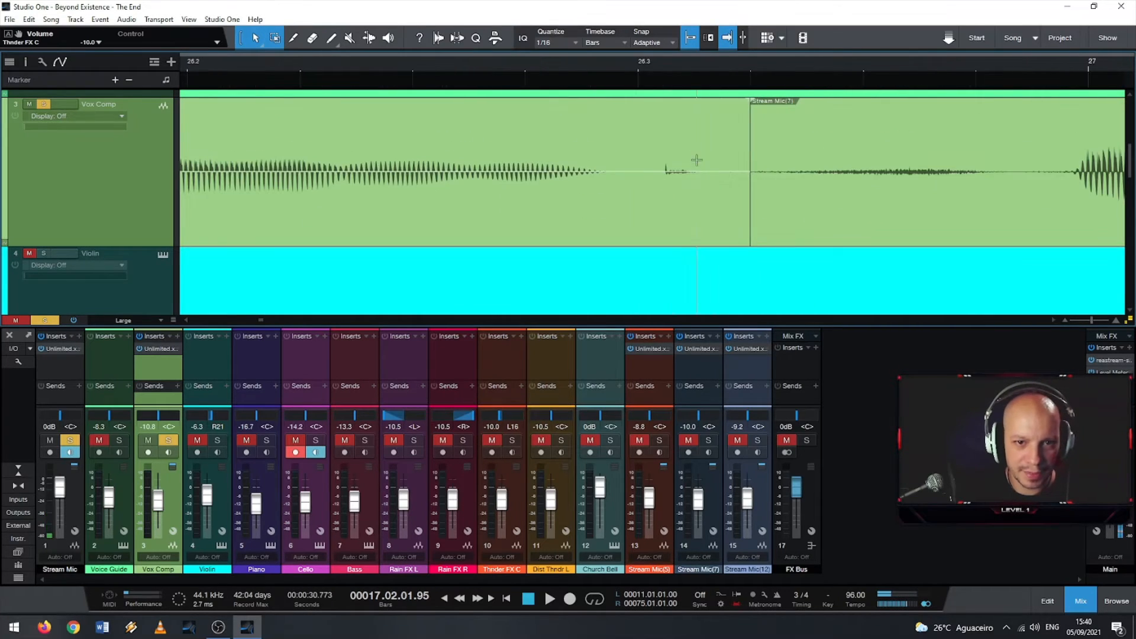
left_click(225, 59)
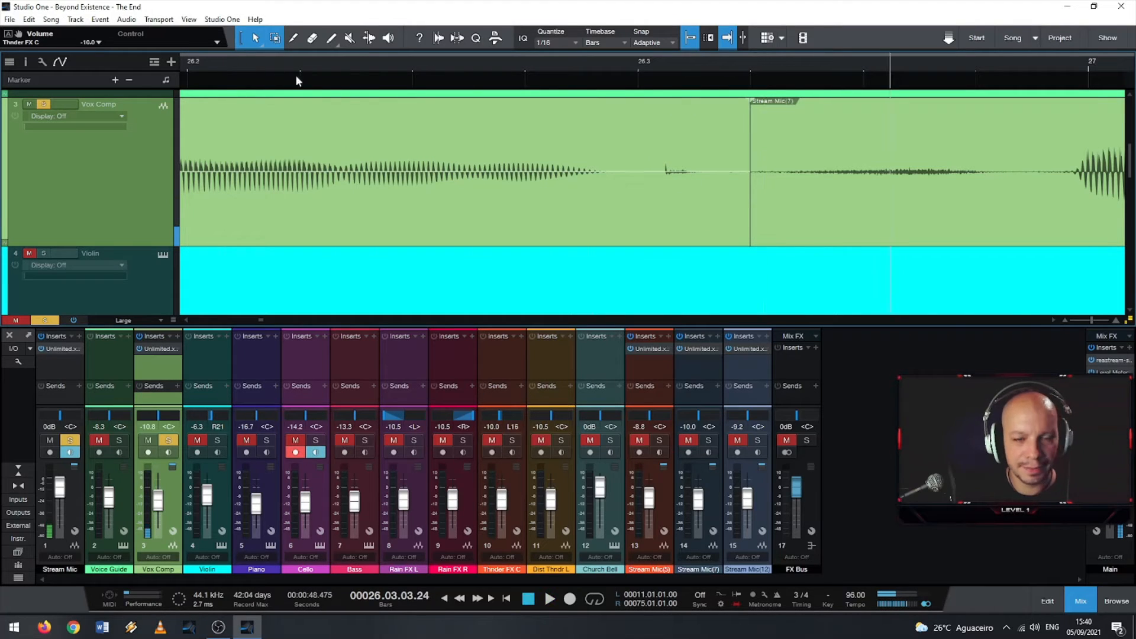
Step: Trim the end of the Stream Mic(9) clip past bar 26.3 to leave a small gap before Stream Mic(7), and play the transition
left_click_drag(747, 159, 722, 160)
key("e")
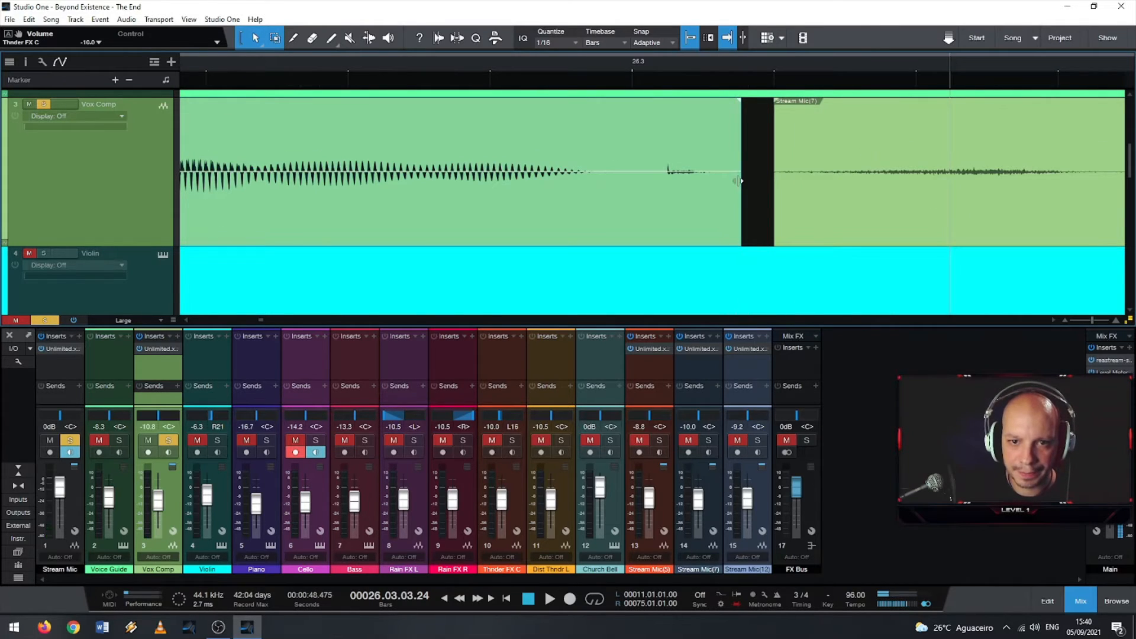
left_click_drag(736, 179, 724, 181)
left_click(272, 58)
key("space")
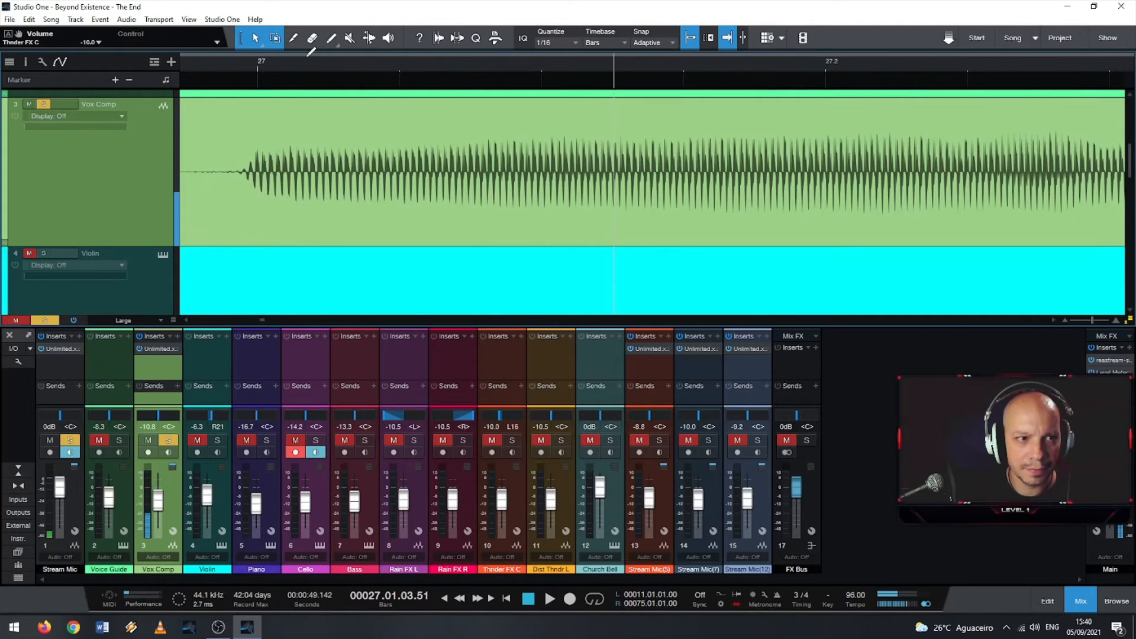
key("w")
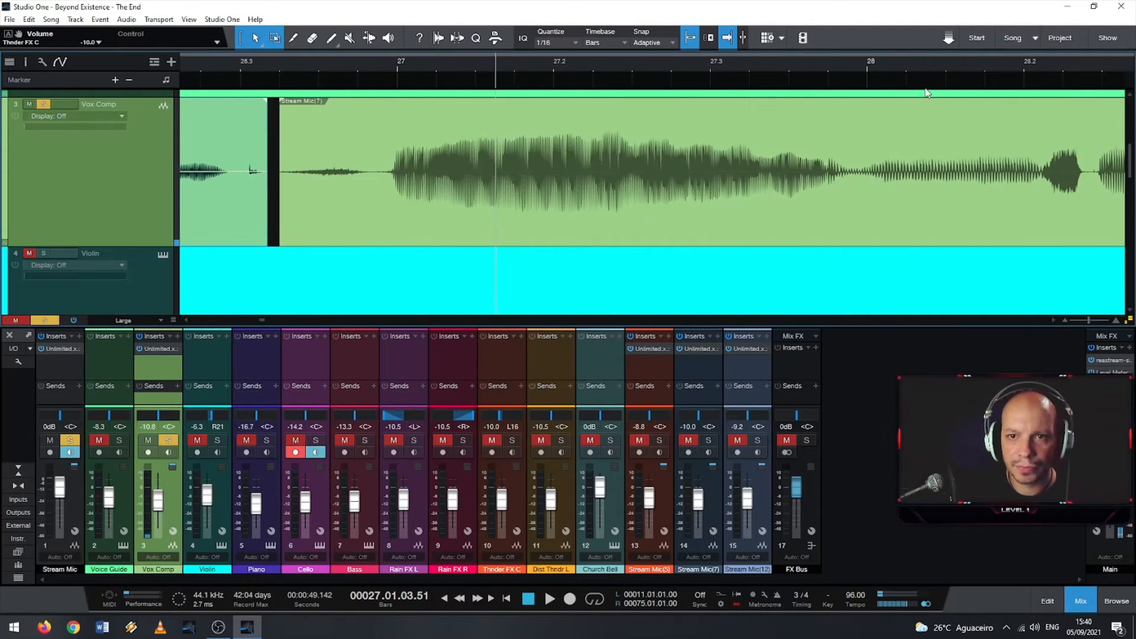
Step: Trim the silent end of the Stream Mic(7) clip to about midway between bars 30.2 and 30.3, and play its tail
left_click_drag(928, 69, 241, 46)
scroll(551, 207, "up", 4)
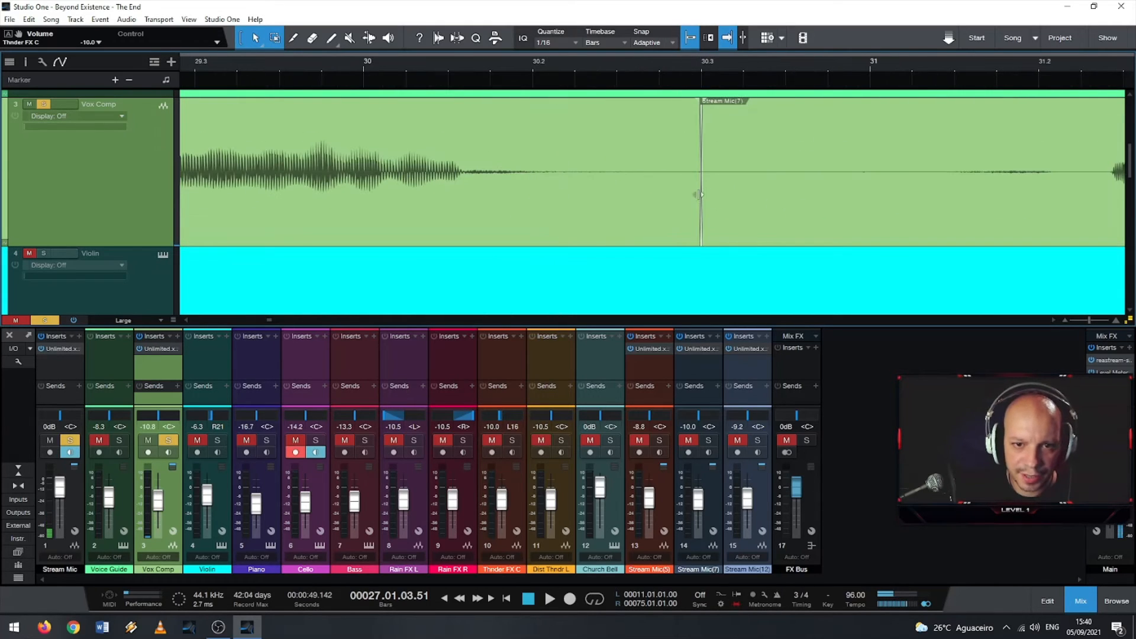
left_click_drag(700, 197, 615, 198)
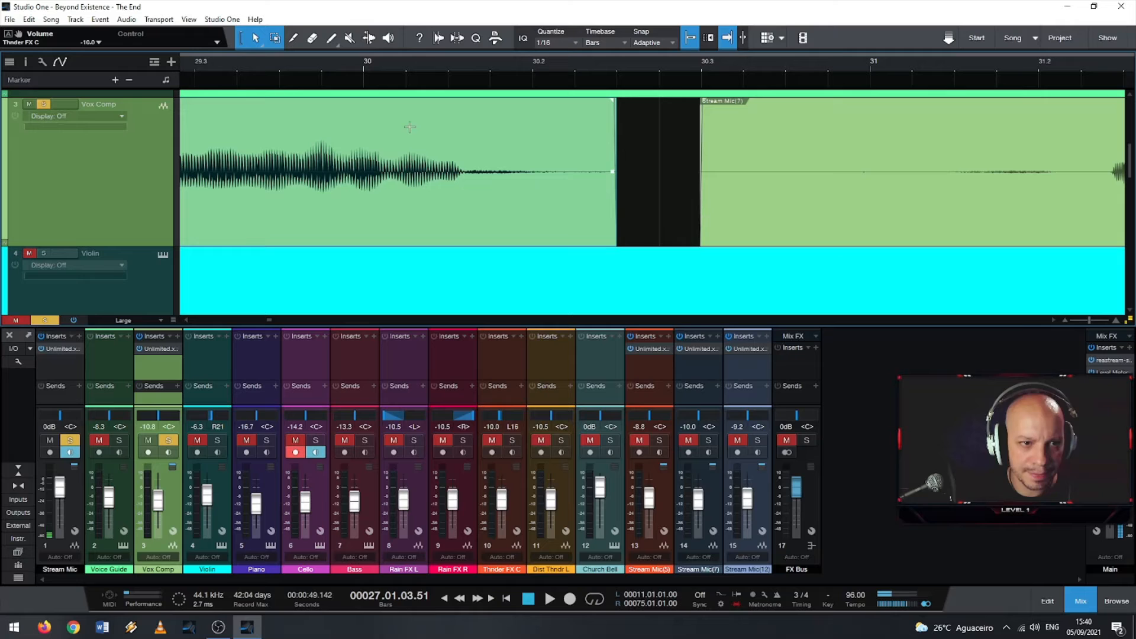
double_click(219, 61)
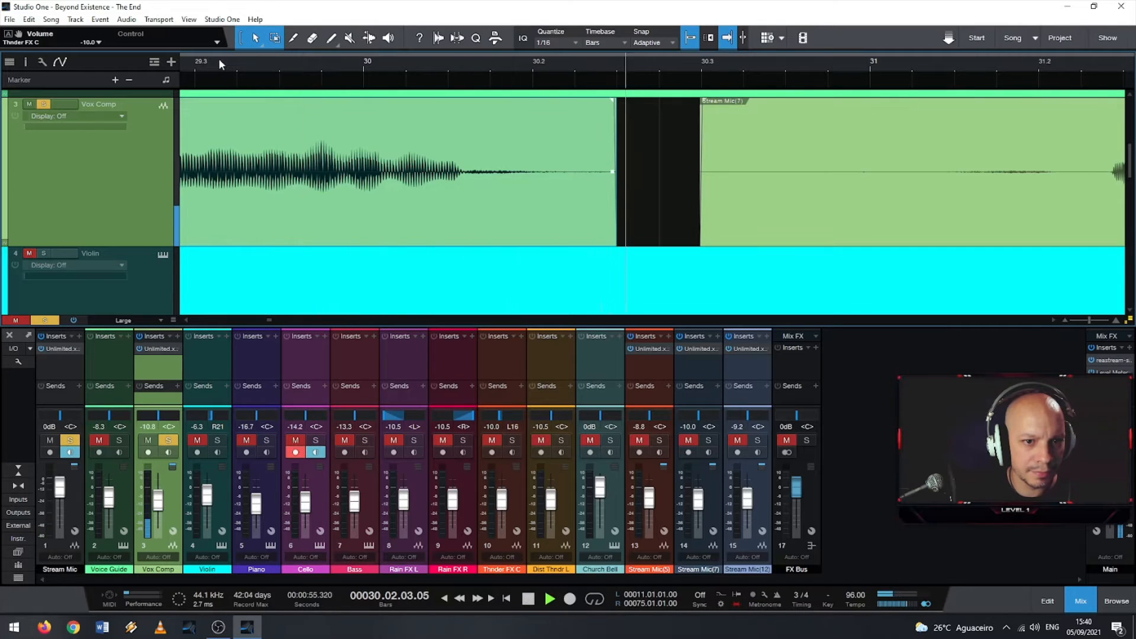
key("space")
Step: Trim the start of the next Stream Mic(7) clip to just before its breath, shortly after bar 31, and play its entry
left_click_drag(700, 212, 930, 213)
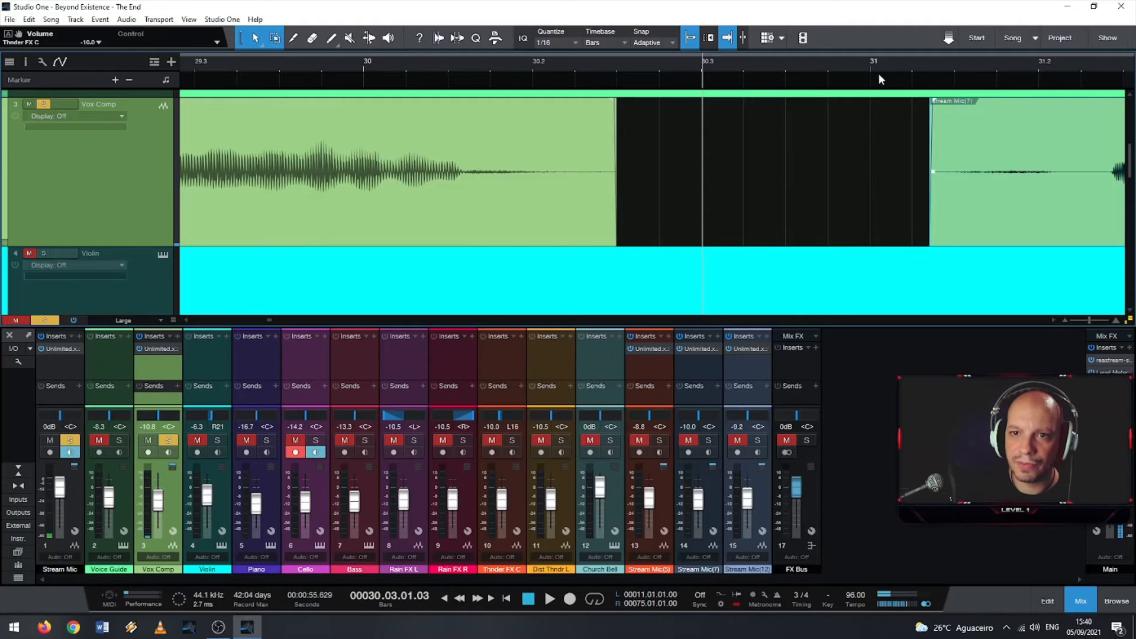
left_click_drag(873, 66, 728, 44)
scroll(767, 119, "down", 2)
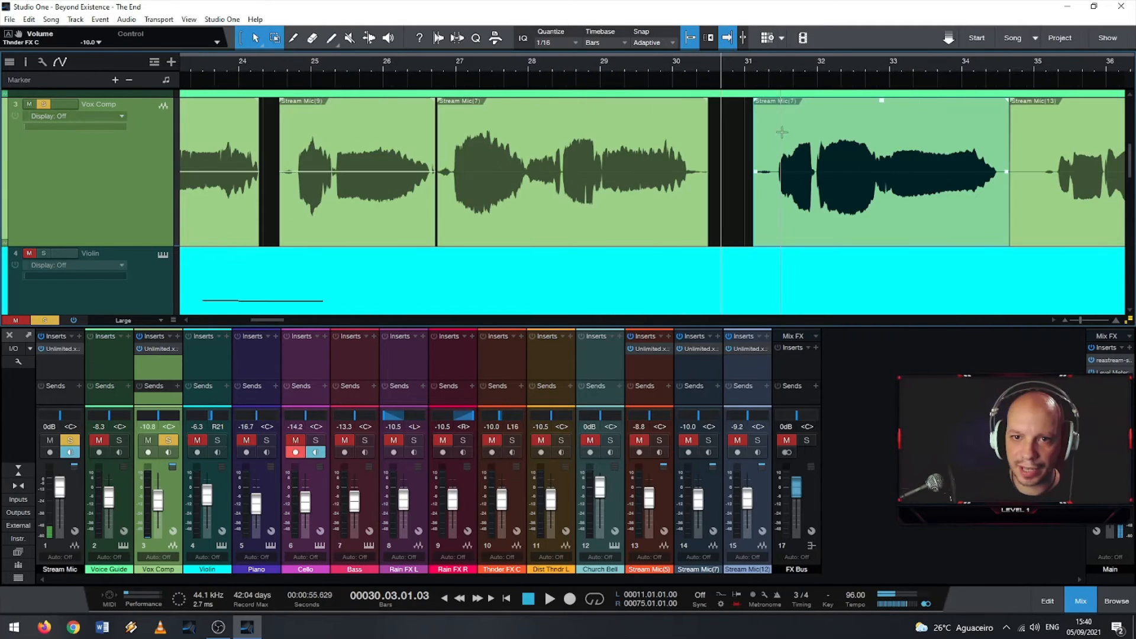
key("space")
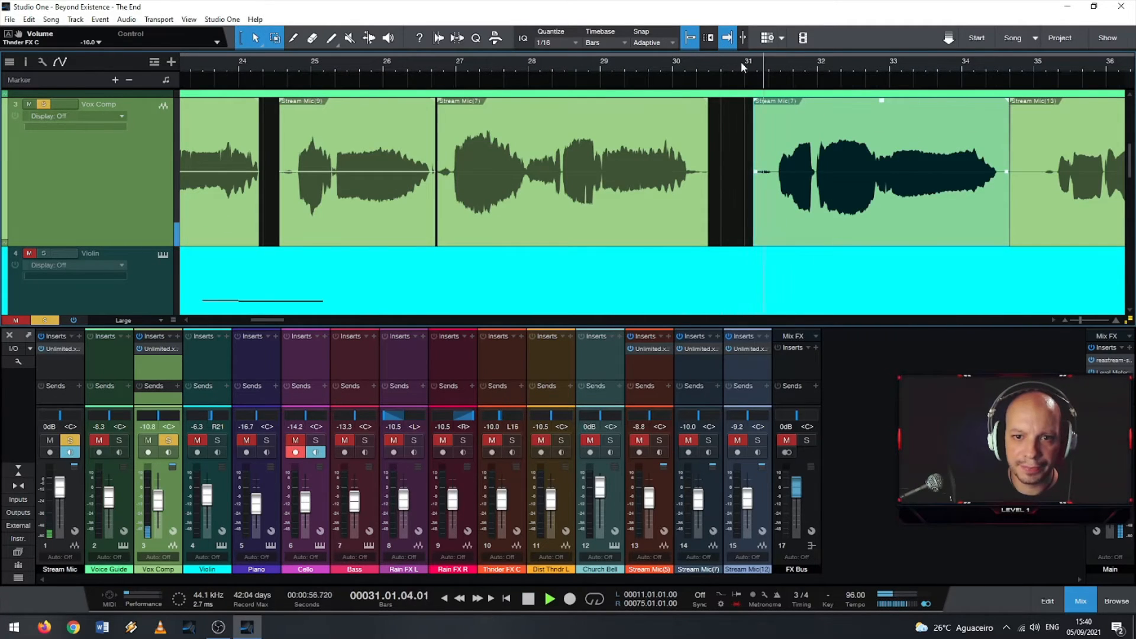
Step: Trim the end of that Stream Mic(7) clip to the vocal fade-out, about midway between bars 34.2 and 34.3
left_click_drag(904, 71, 795, 74)
scroll(852, 121, "up", 2)
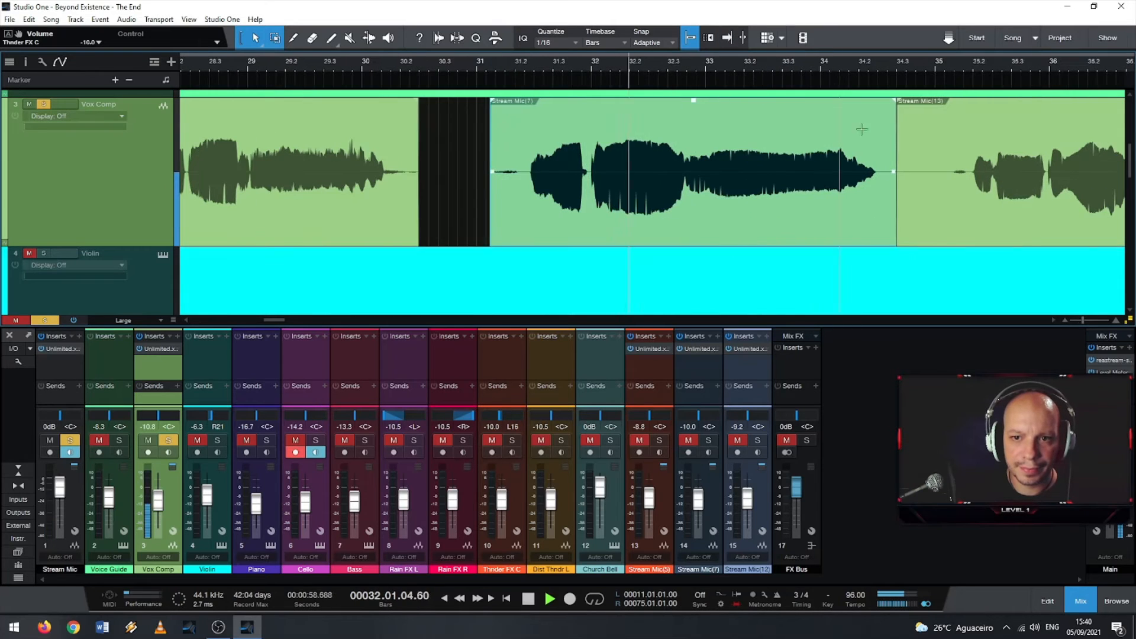
scroll(909, 177, "up", 2)
key("space")
left_click_drag(889, 197, 819, 195)
scroll(880, 196, "up", 4)
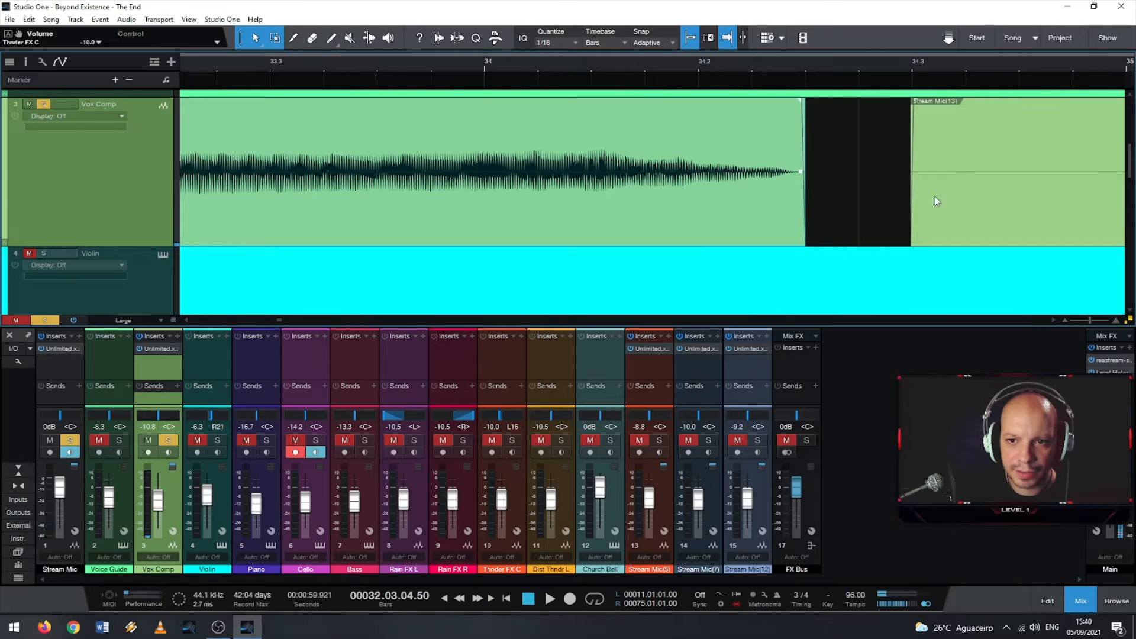
Step: Trim the silent start of the Stream Mic(13) clip to just before its breath, between bars 35 and 35.2
left_click_drag(977, 67, 514, 55)
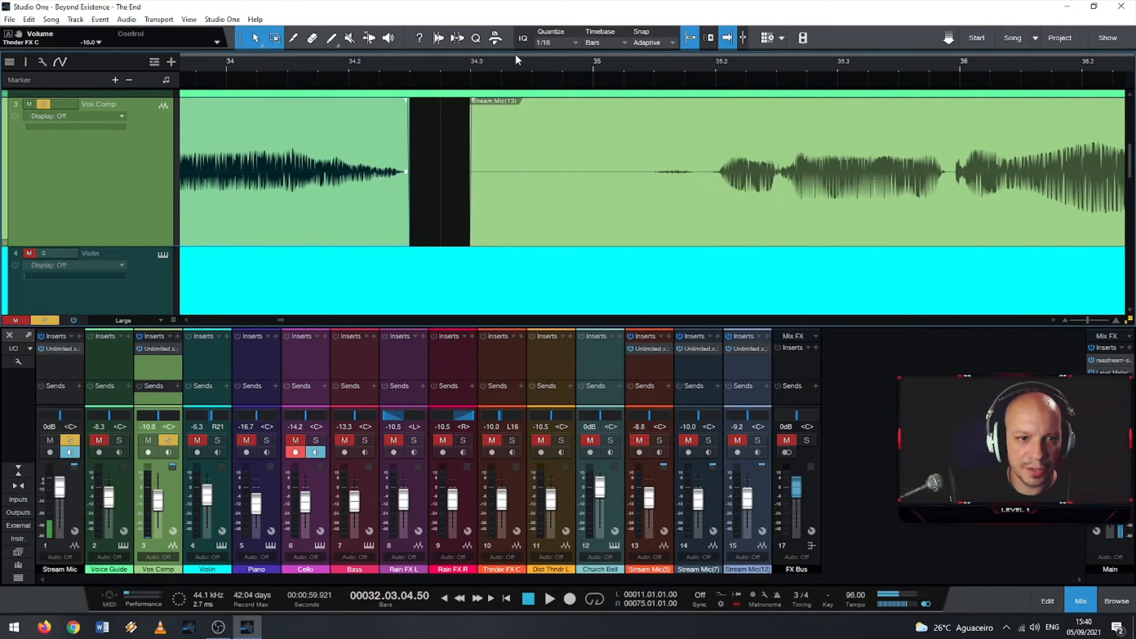
left_click_drag(466, 197, 642, 197)
scroll(650, 197, "up", 3)
Step: Trim the silent end of the Stream Mic(13) clip to its fade-out, between bars 38 and 38.2
scroll(636, 187, "down", 10)
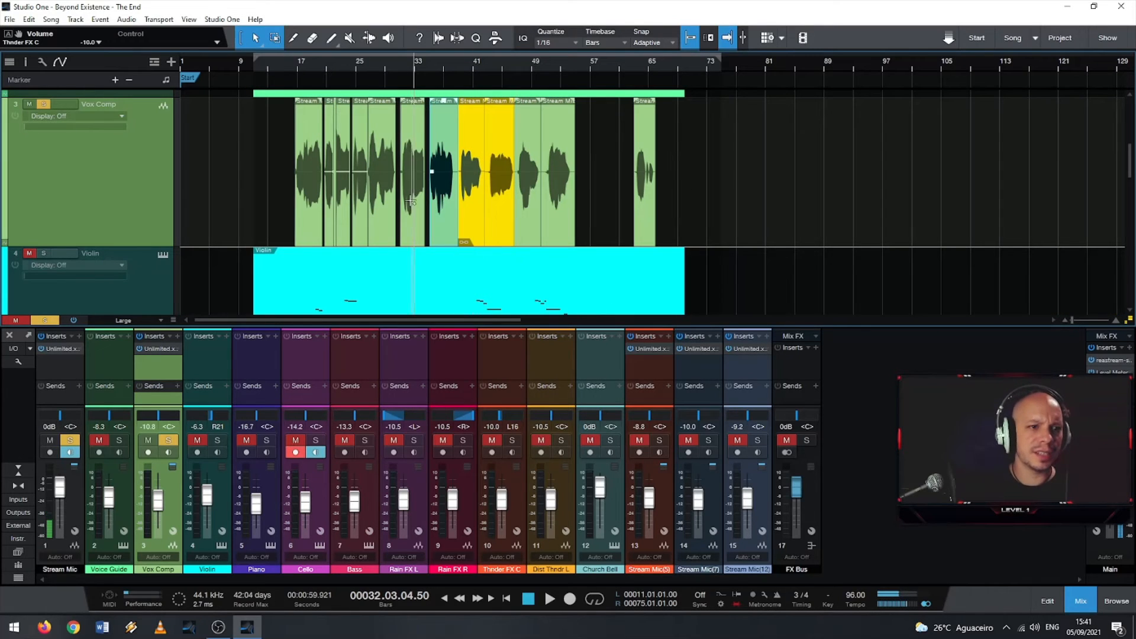
scroll(372, 213, "up", 6)
scroll(604, 200, "down", 5)
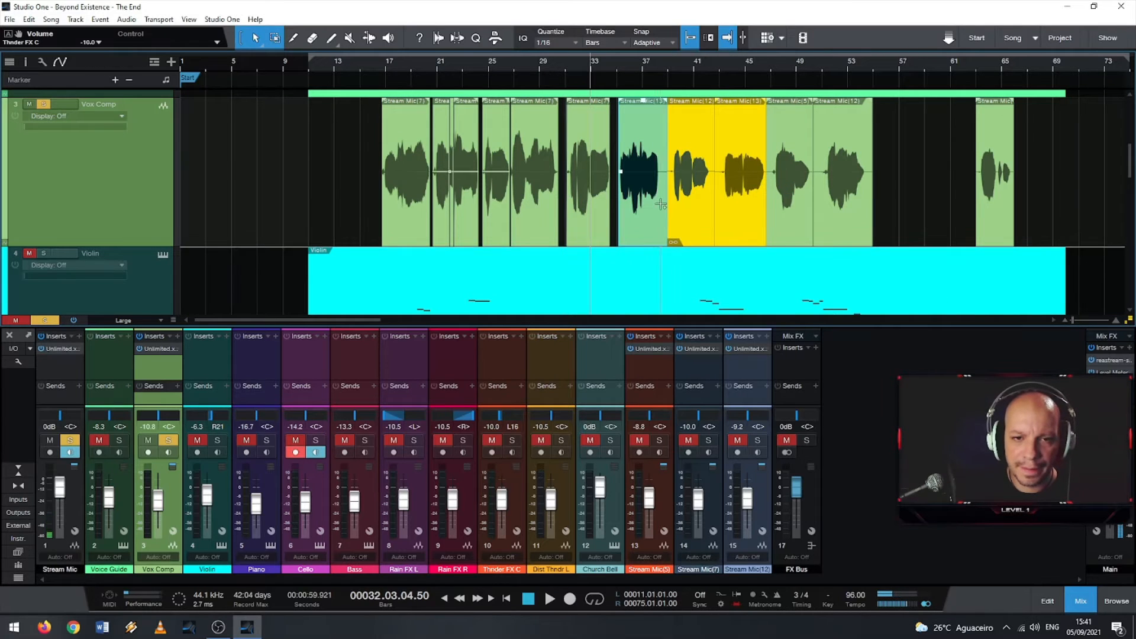
scroll(705, 203, "up", 4)
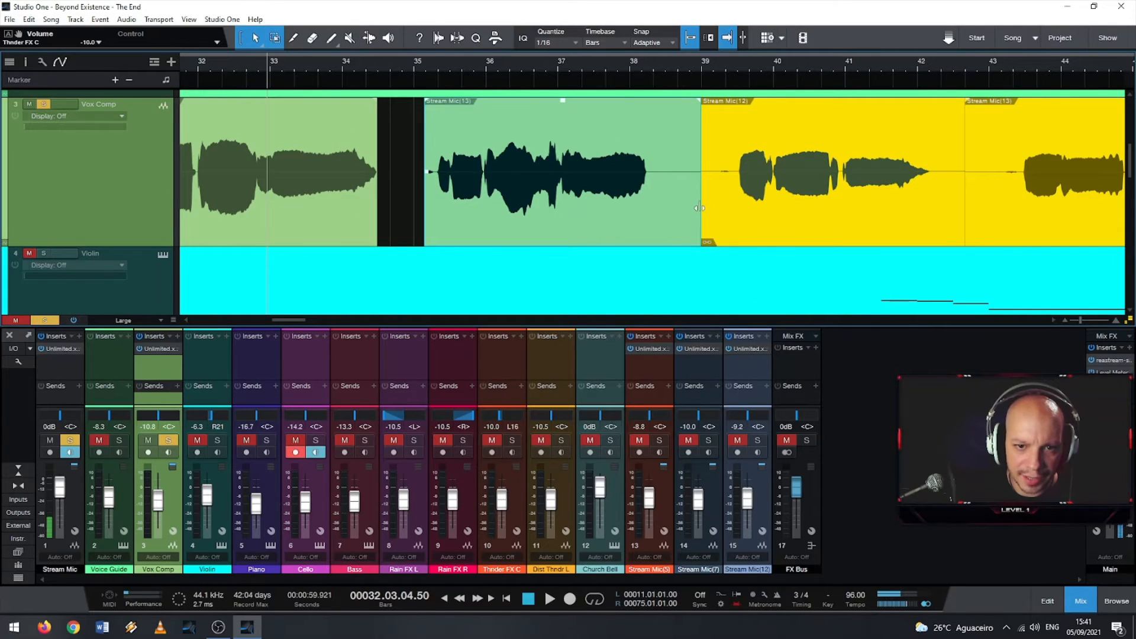
mouse_move(702, 224)
left_mouse_down()
mouse_move(686, 224)
mouse_move(811, 220)
mouse_move(697, 215)
left_mouse_up()
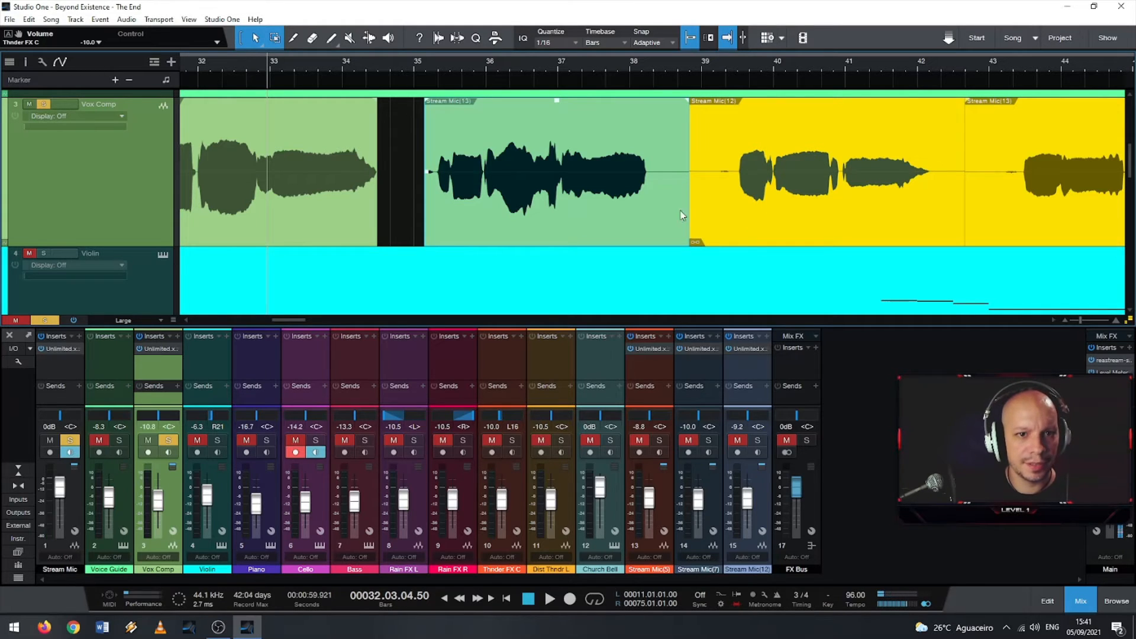
left_click_drag(687, 163, 641, 179)
scroll(653, 167, "up", 3)
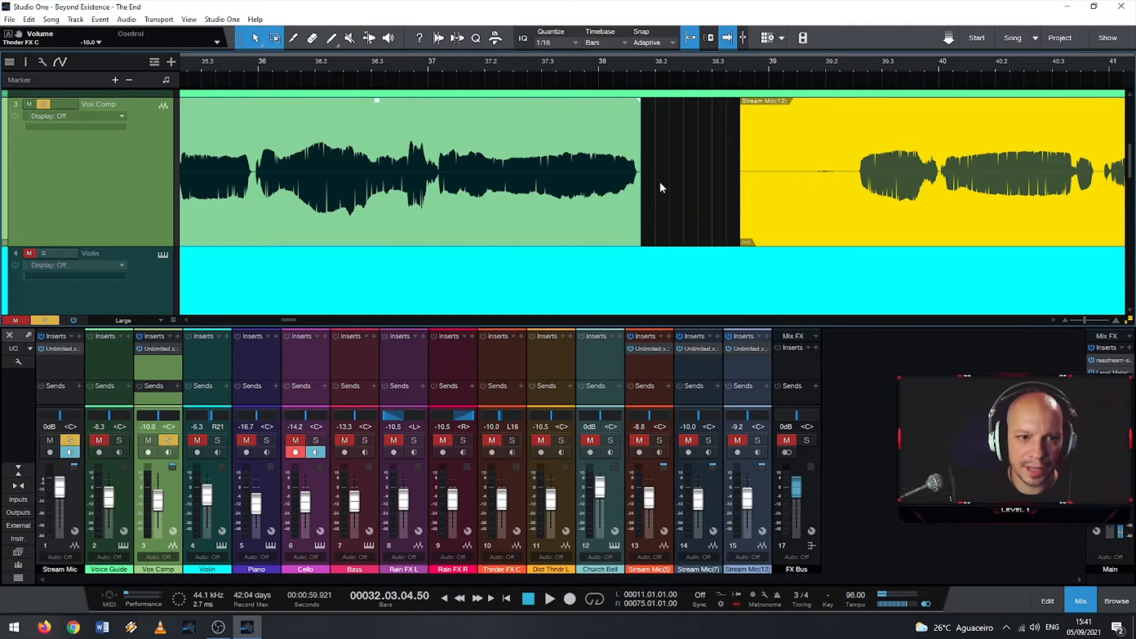
scroll(661, 186, "up", 3)
mouse_move(588, 208)
left_mouse_down()
mouse_move(559, 210)
mouse_move(576, 211)
left_mouse_up()
Step: Play the tail of the trimmed Stream Mic(13) clip twice from shortly after bar 38 to check its ending
left_click(372, 66)
key("space")
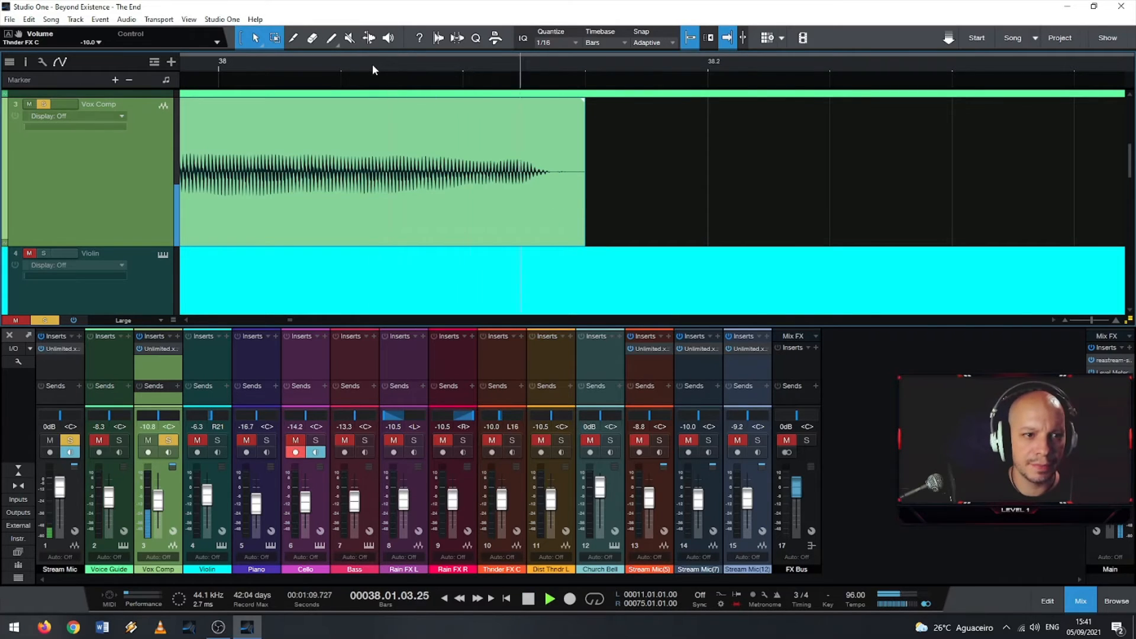
key("space")
left_click(323, 65)
key("space")
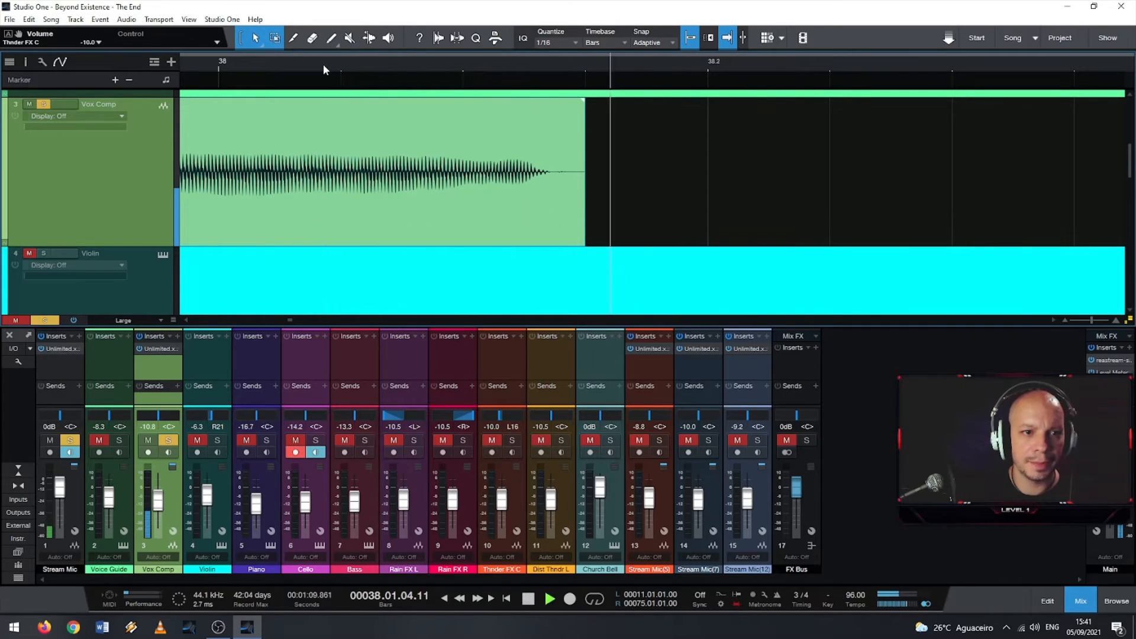
key("space")
Step: Trim the silent start of the yellow Stream Mic(12) clip to just before its breath, shortly after bar 39
scroll(559, 149, "down", 6)
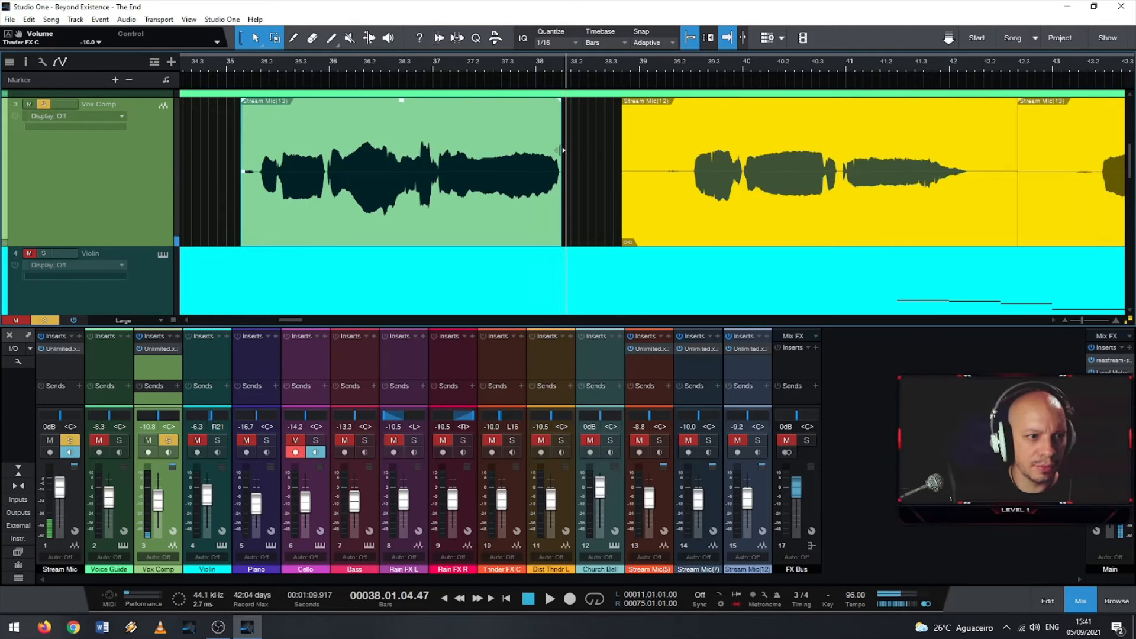
left_click_drag(618, 199, 667, 207)
scroll(646, 210, "up", 4)
scroll(930, 217, "down", 5)
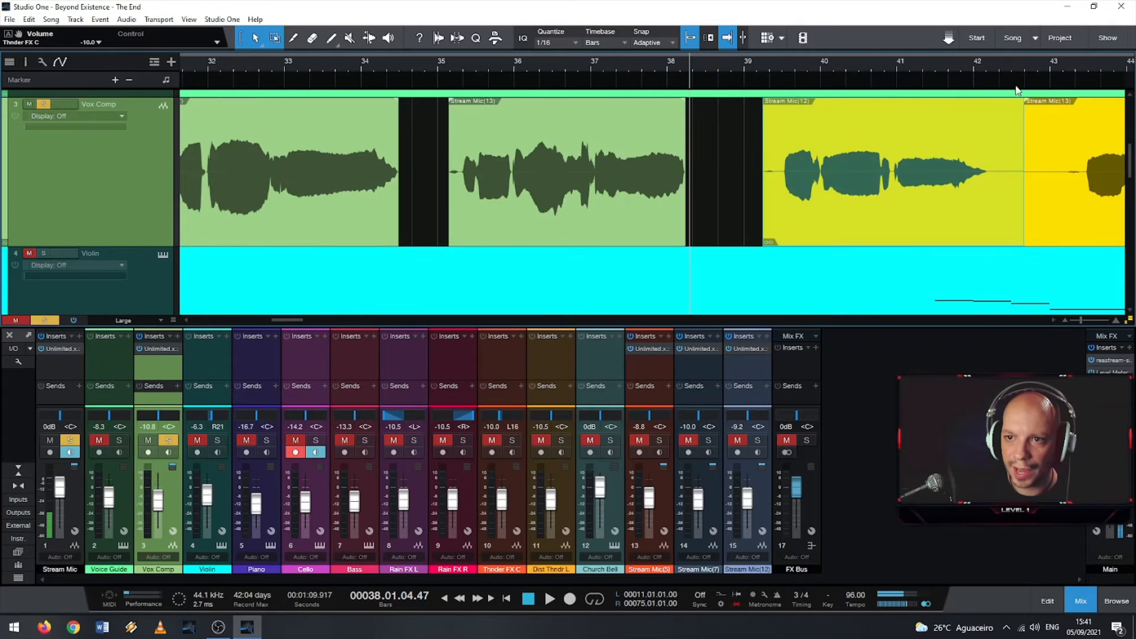
Step: Trim the end of the yellow Stream Mic(12) clip to shortly after bar 42 and the start of the yellow Stream Mic(13) clip to shortly after bar 43
left_click_drag(1013, 67, 715, 47)
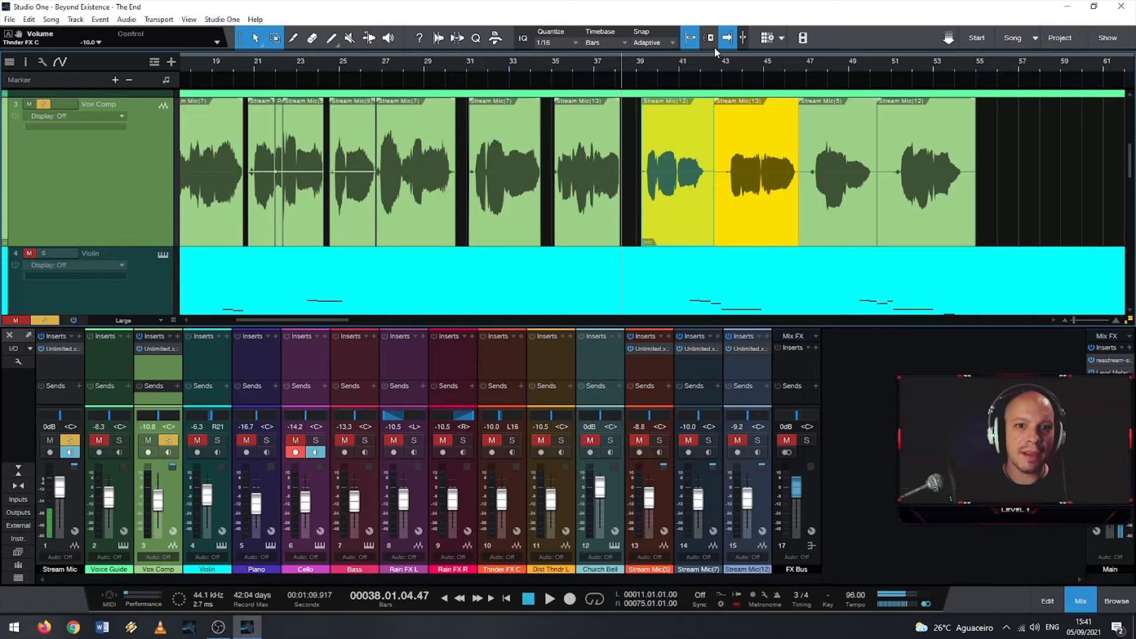
scroll(760, 131, "up", 4)
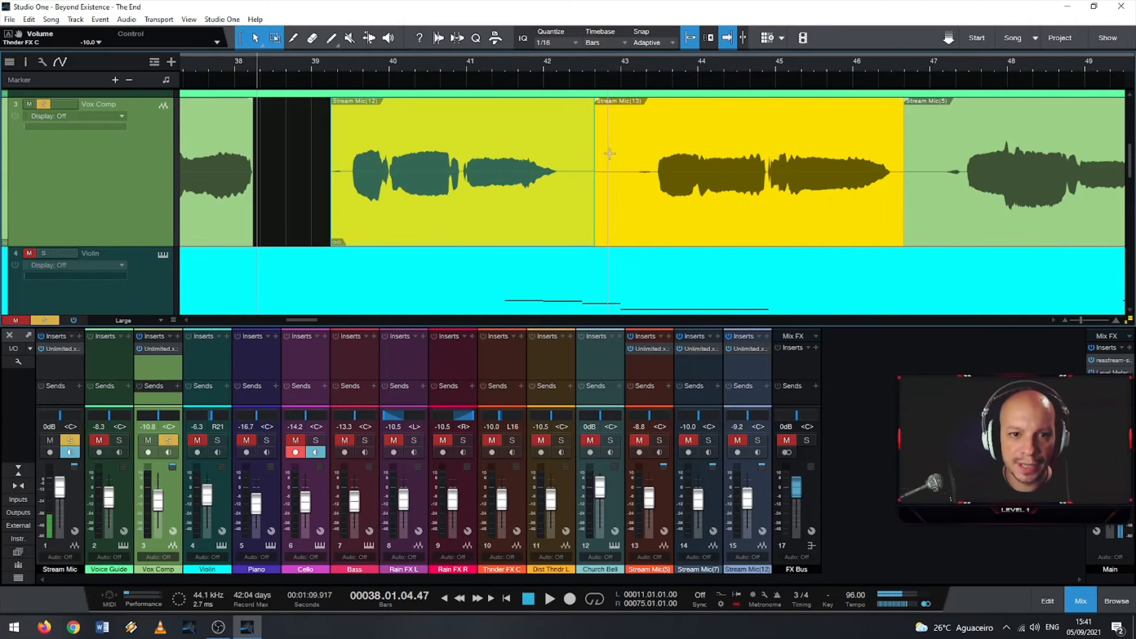
left_click_drag(594, 154, 633, 149)
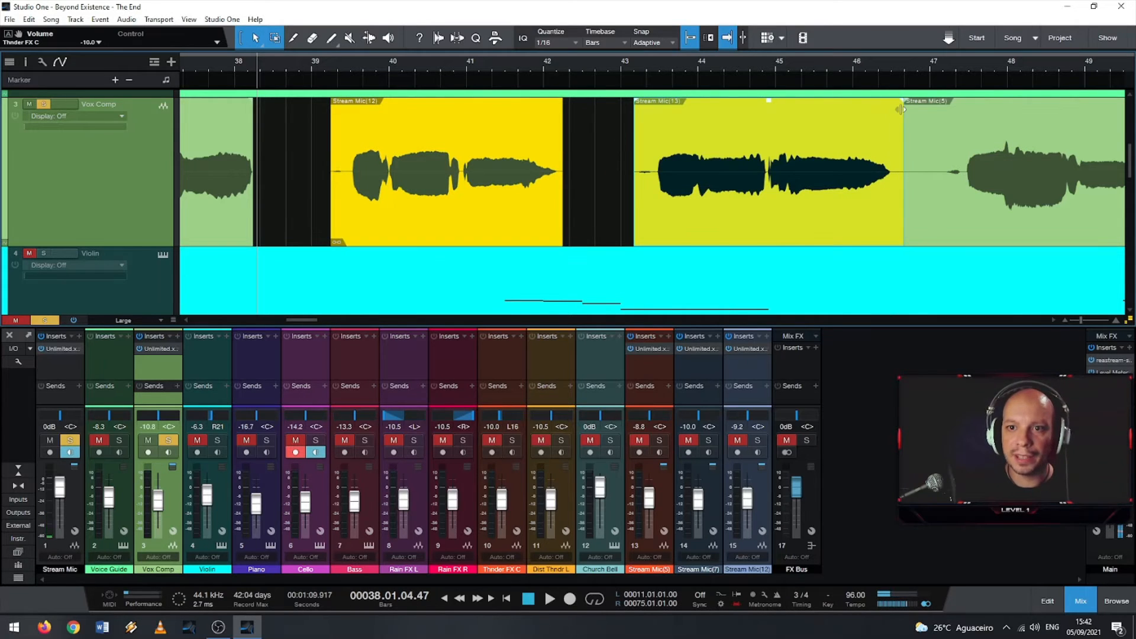
Step: Trim the end of the yellow Stream Mic(13) clip to between bars 46.2 and 46.3, and the start of Stream Mic(5) to shortly after bar 47
left_click_drag(902, 109, 886, 110)
left_click_drag(911, 63, 888, 159)
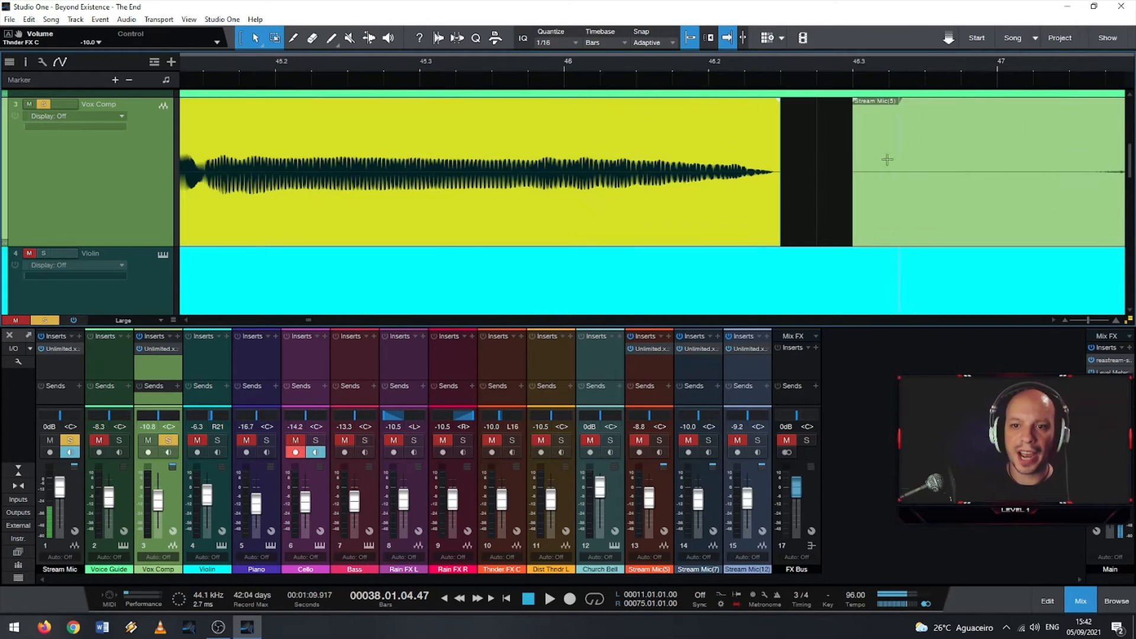
left_click_drag(782, 124, 967, 102)
scroll(832, 124, "down", 2)
scroll(961, 129, "up", 5)
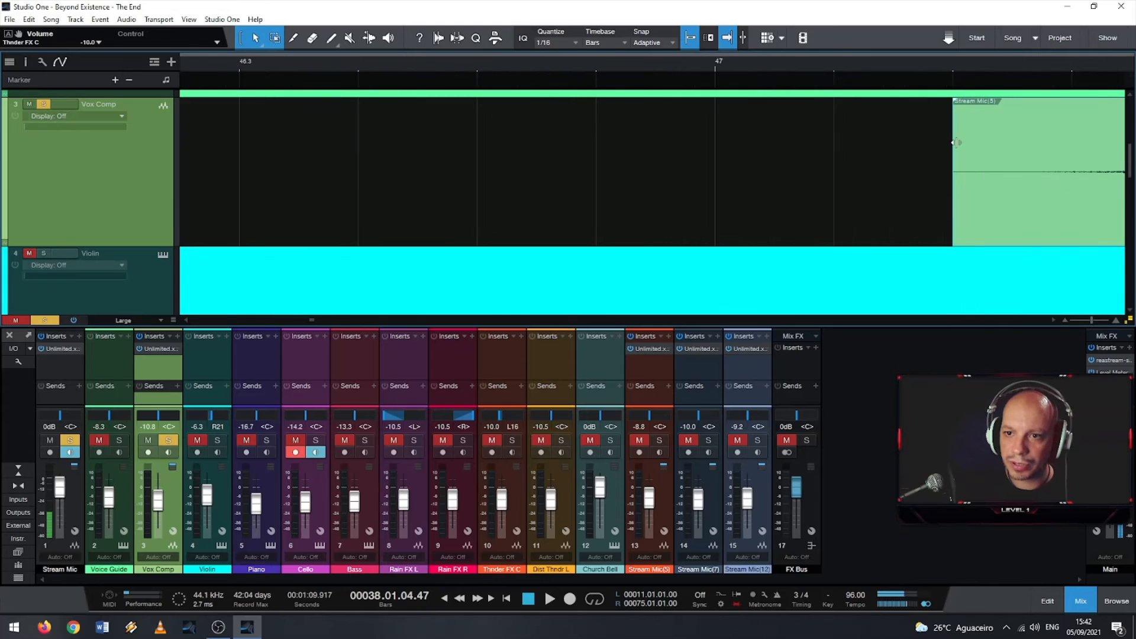
scroll(717, 177, "down", 8)
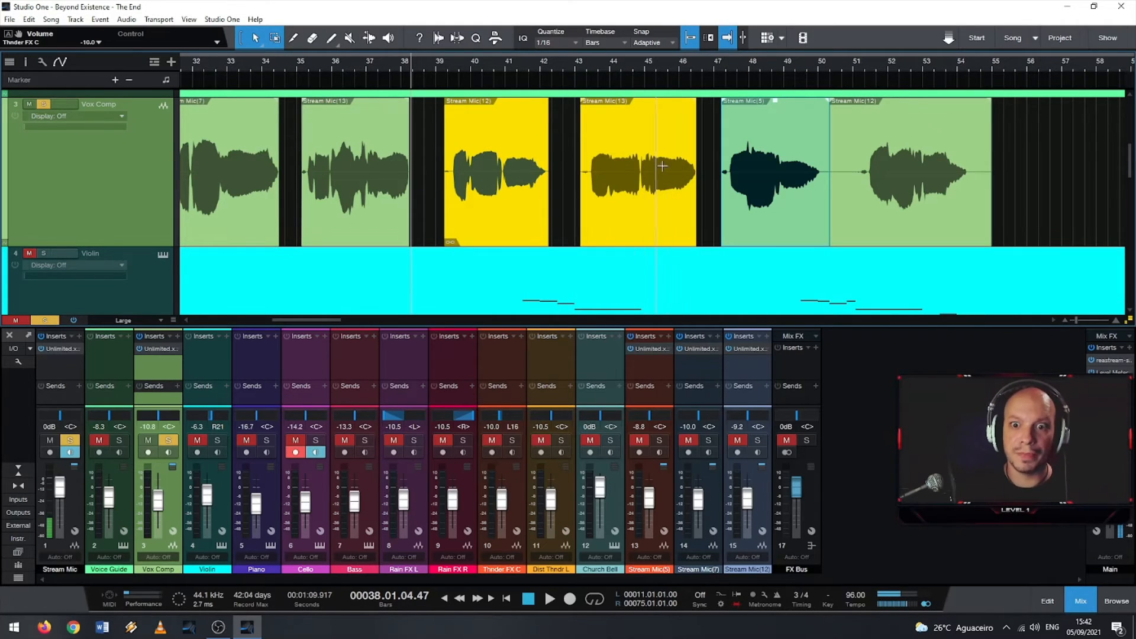
Step: Trim the silent end of the Stream Mic(5) clip to the vocal fade-out, shortly after bar 50
mouse_move(827, 125)
left_mouse_down()
mouse_move(804, 135)
mouse_move(840, 134)
left_mouse_up()
scroll(803, 134, "up", 5)
scroll(892, 152, "down", 2)
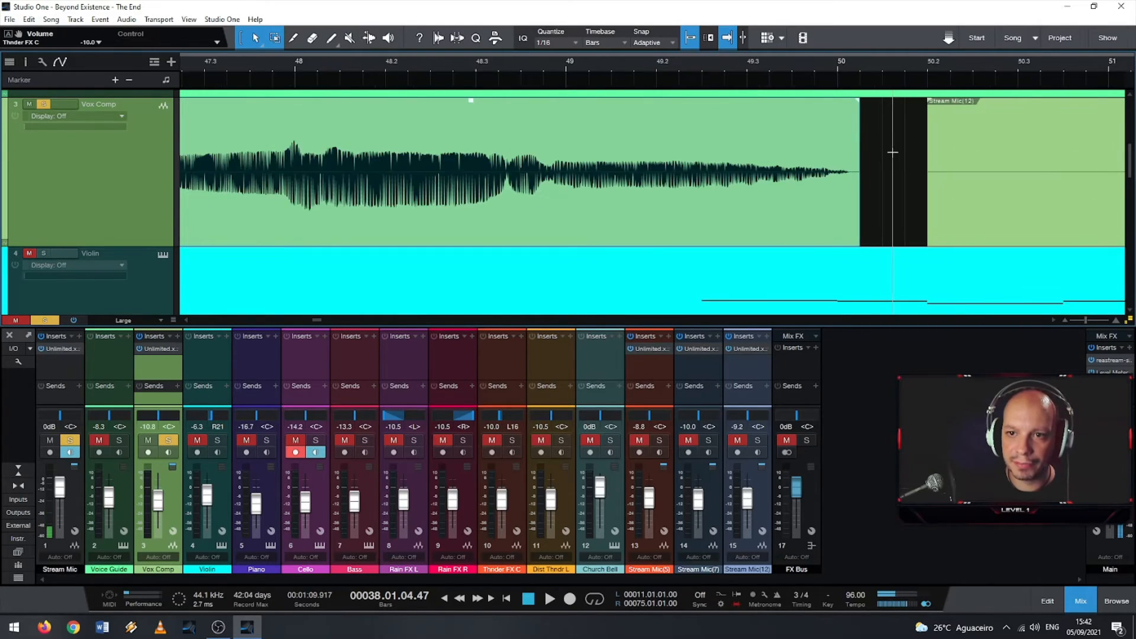
Step: Trim the silent start of the Stream Mic(12) clip after it to just before its breath, about midway between bars 51 and 51.2
scroll(912, 157, "down", 3)
left_click_drag(922, 104, 1052, 107)
left_click_drag(1053, 68, 781, 135)
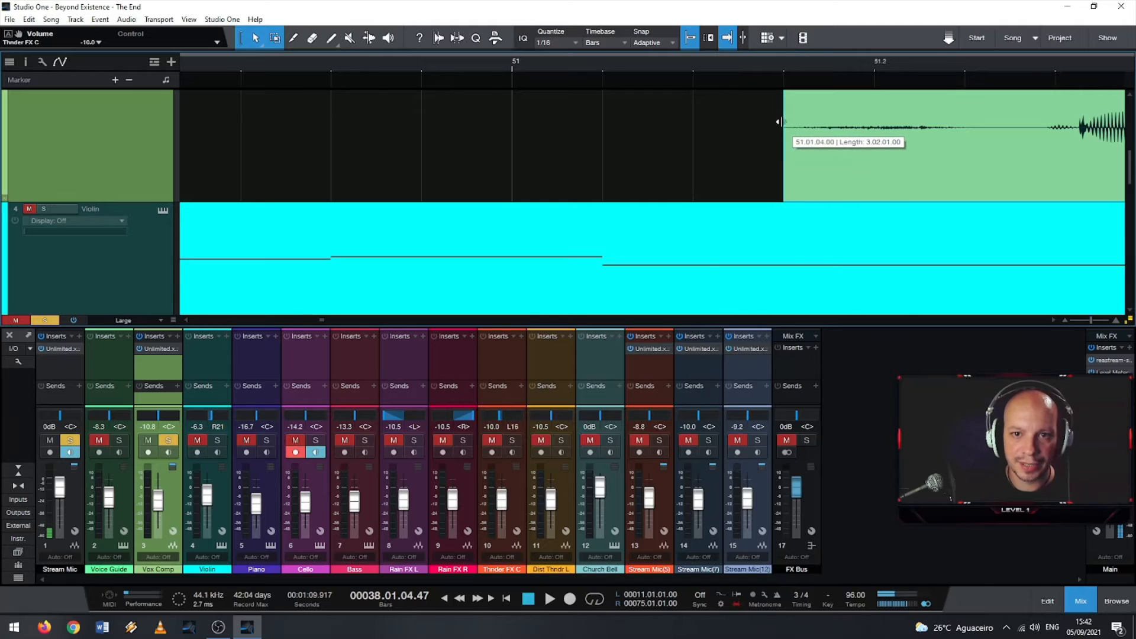
scroll(731, 124, "down", 3)
scroll(731, 124, "down", 3)
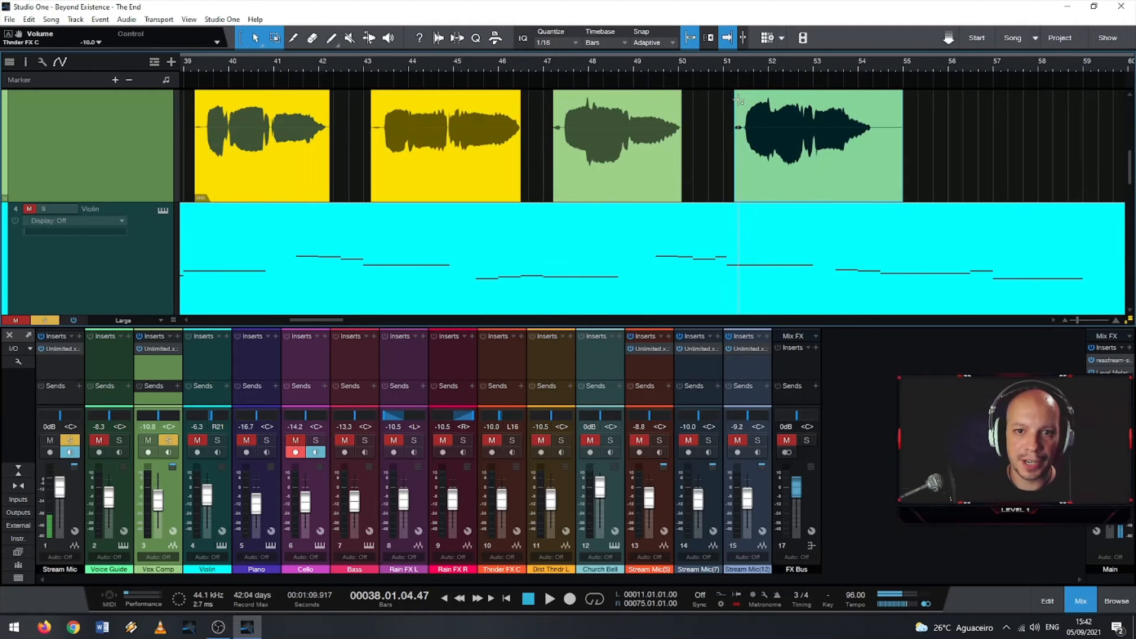
scroll(737, 102, "up", 2)
left_click_drag(729, 103, 723, 104)
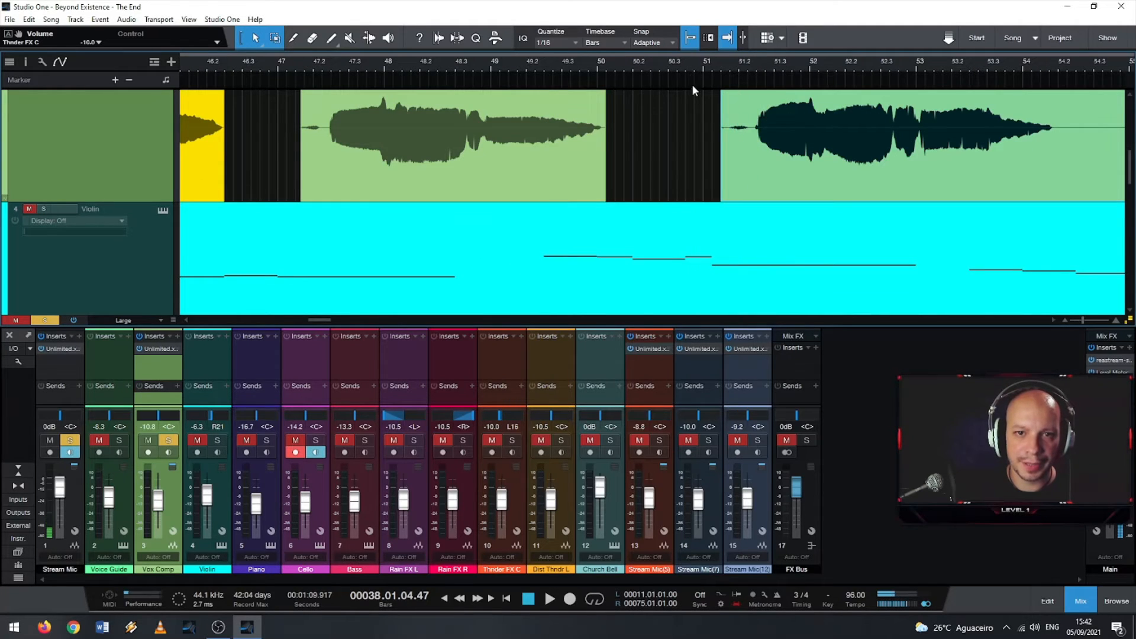
Step: Play the entry of that Stream Mic(12) clip from just before bar 51 and move its start slightly closer to the breath
left_click(690, 66)
key("space")
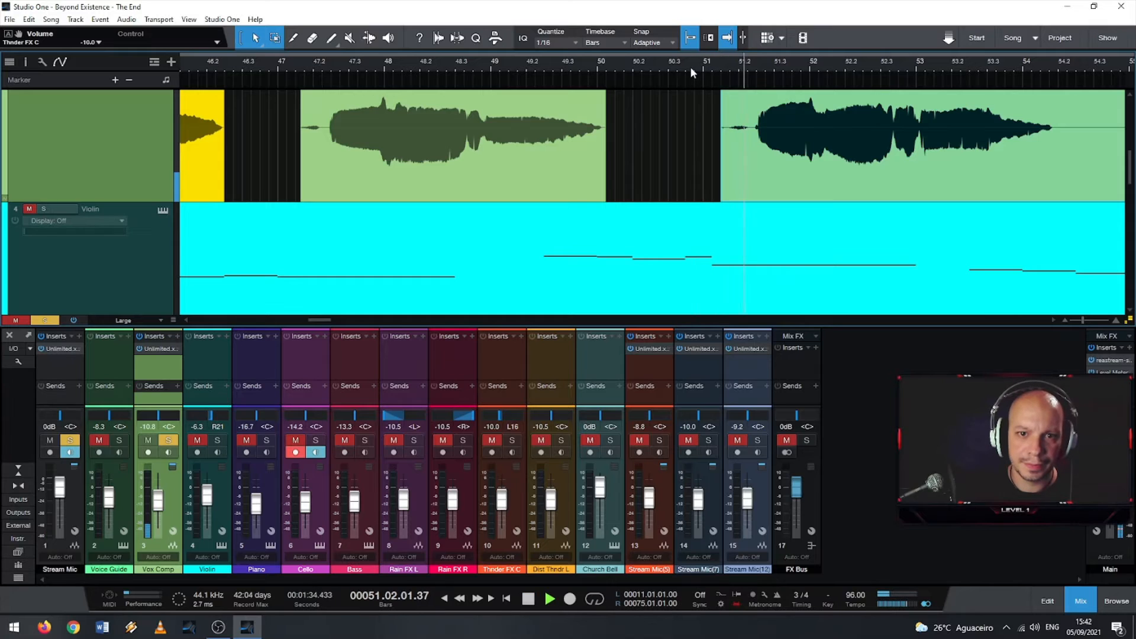
key("space")
scroll(748, 133, "up", 3)
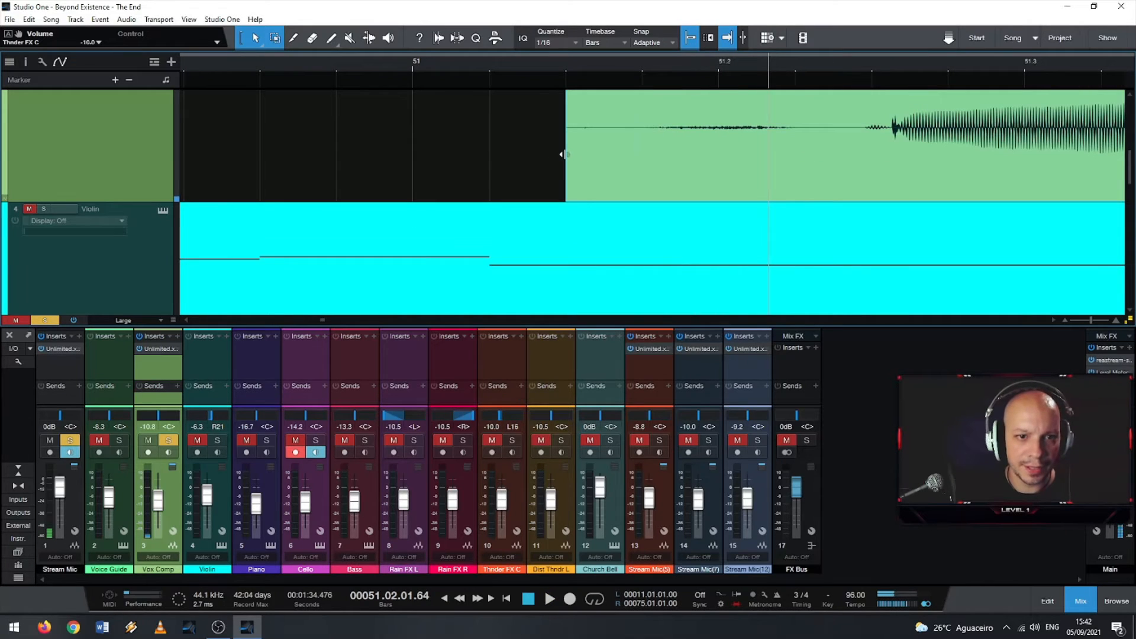
left_click_drag(565, 154, 588, 154)
scroll(548, 119, "down", 3)
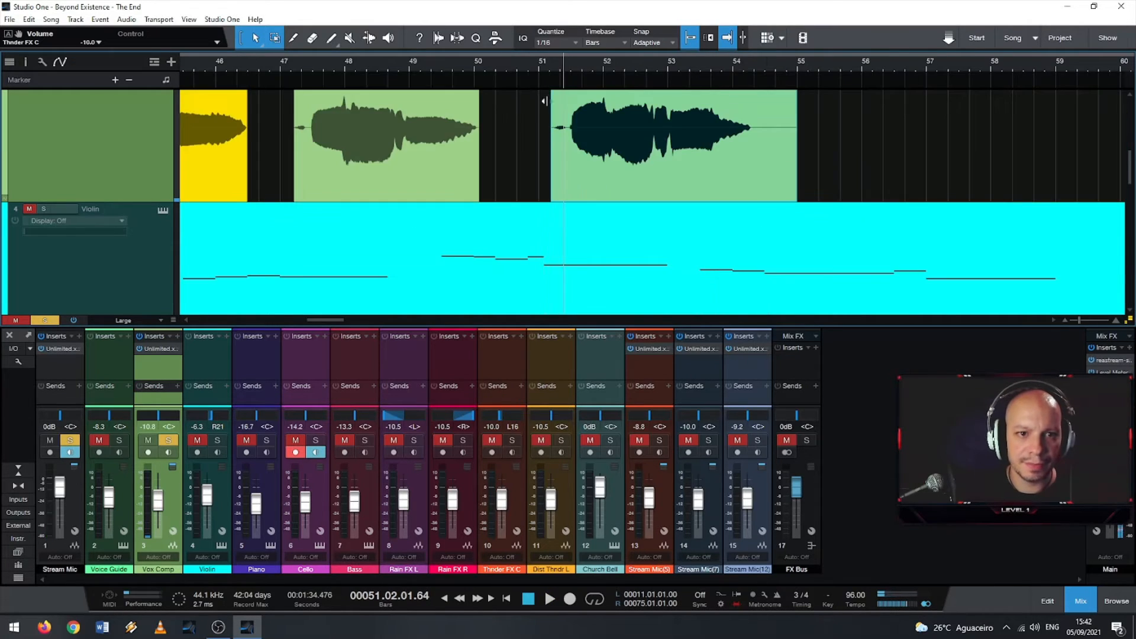
left_click(537, 65)
key("space")
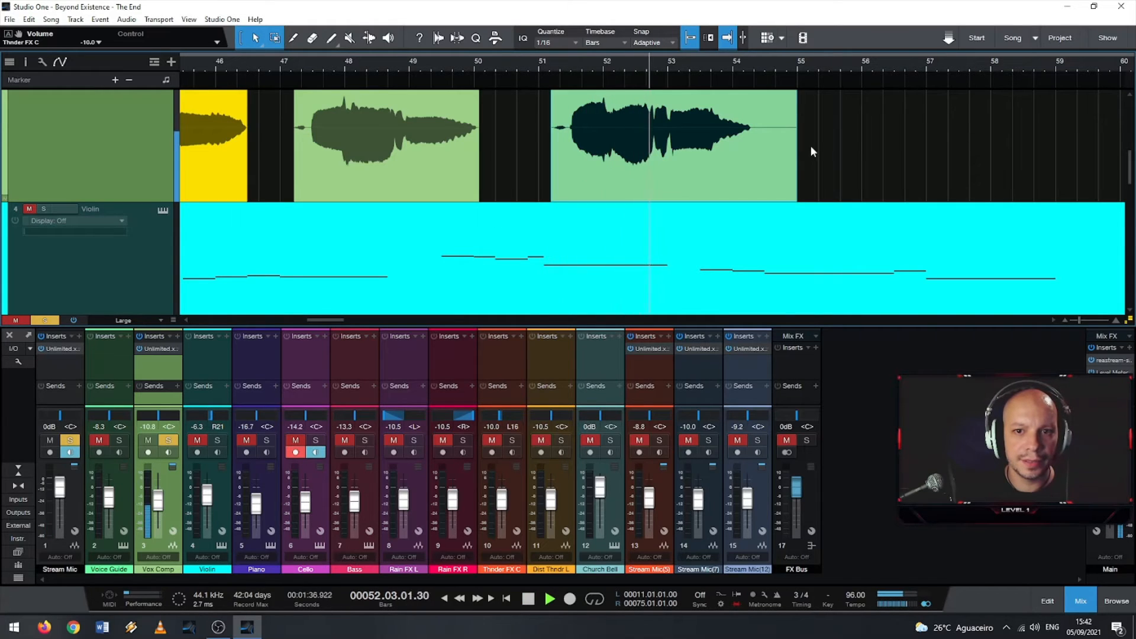
Step: Trim the end of that Stream Mic(12) clip to shortly after bar 54.2 and play its tail
left_click_drag(797, 152, 763, 152)
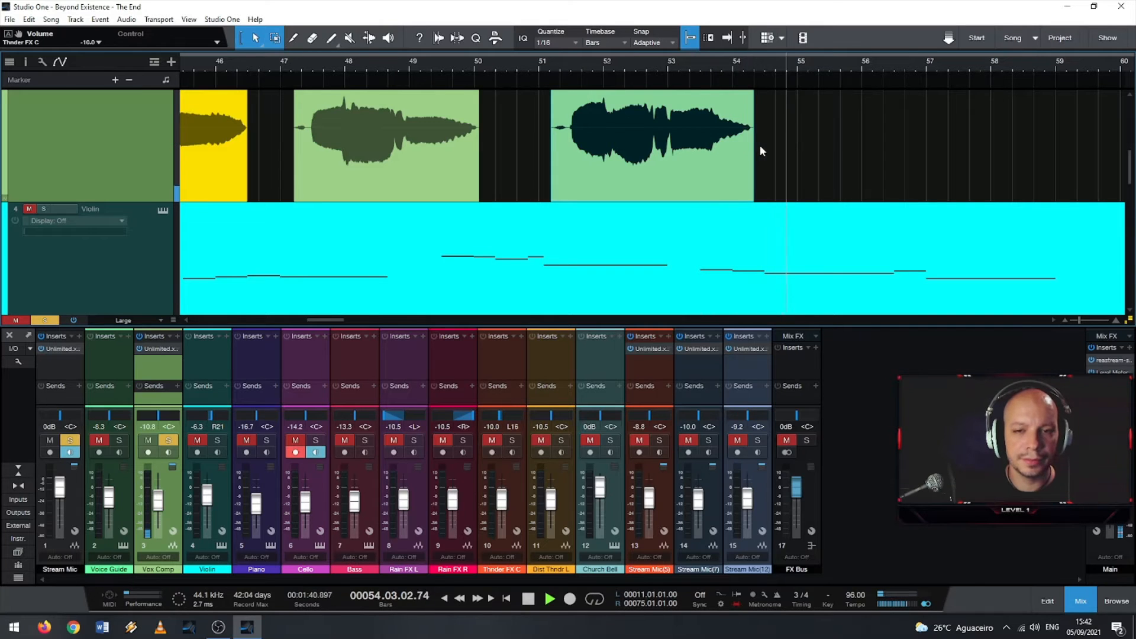
key("space")
left_click_drag(754, 148, 759, 146)
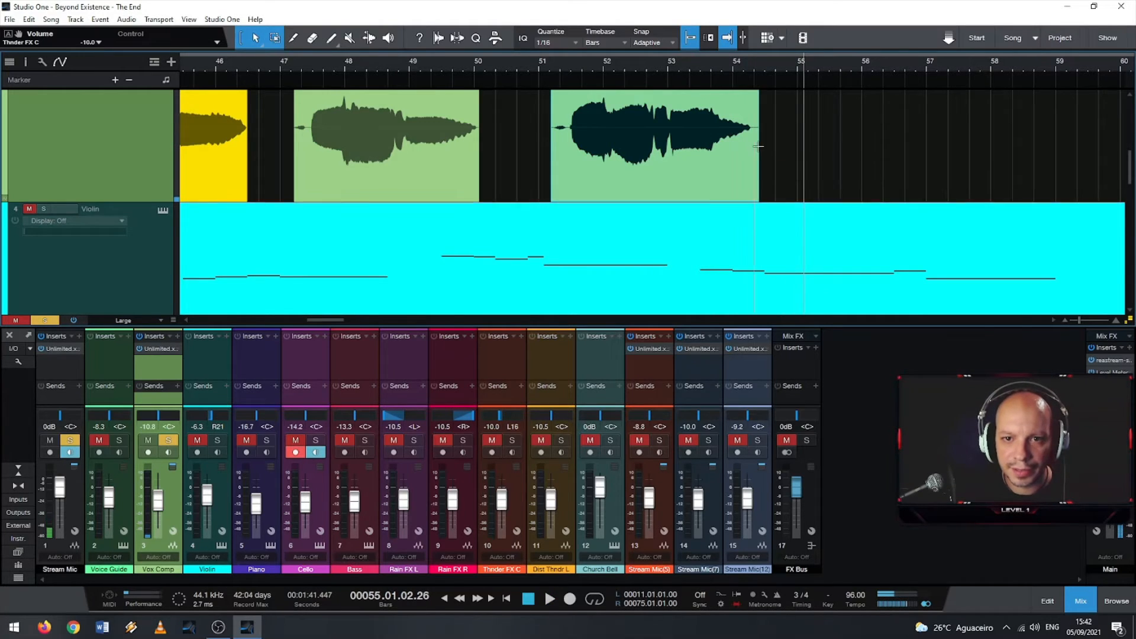
scroll(758, 147, "up", 5)
left_click(492, 66)
key("space")
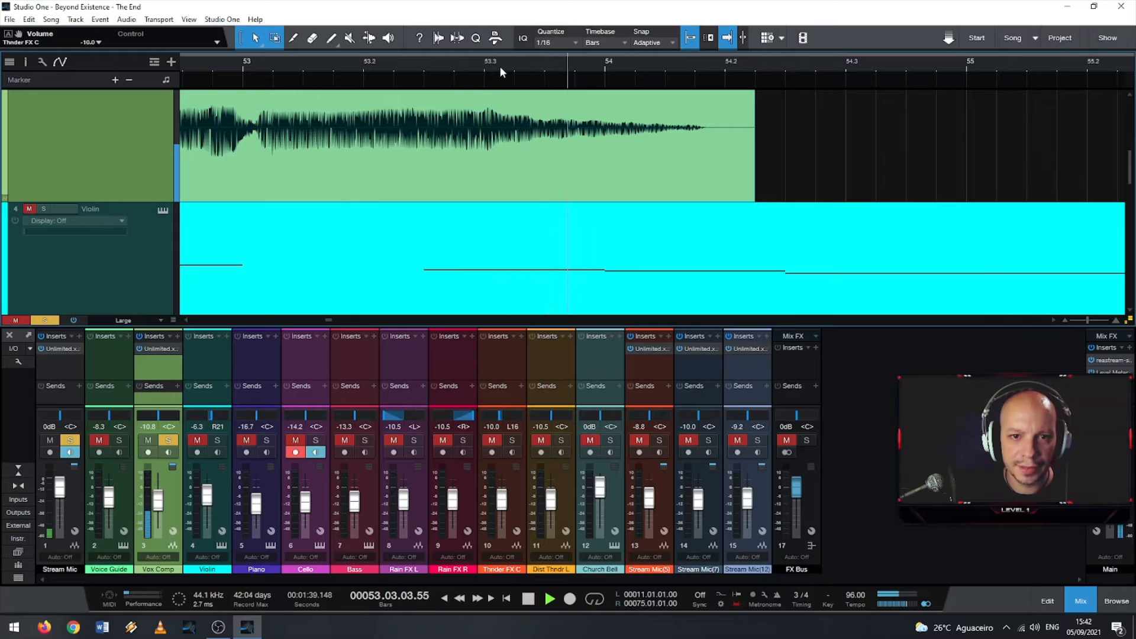
key("space")
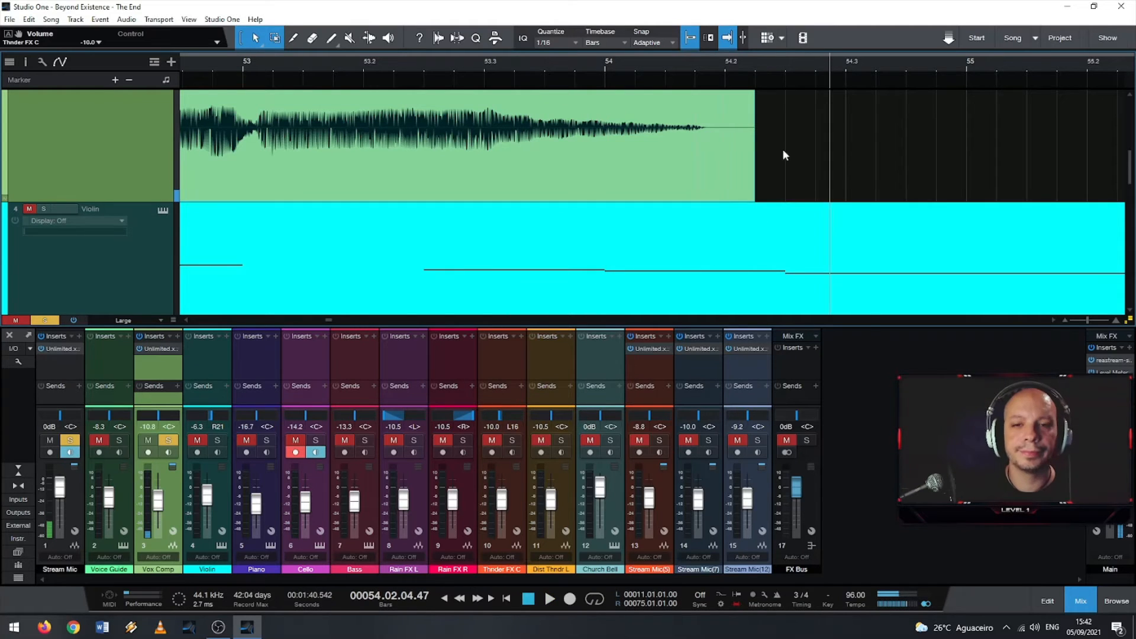
Step: Play the entry of the last vocal clip and trim its start to about midway between bars 63 and 63.2
scroll(781, 152, "down", 8)
scroll(735, 157, "up", 5)
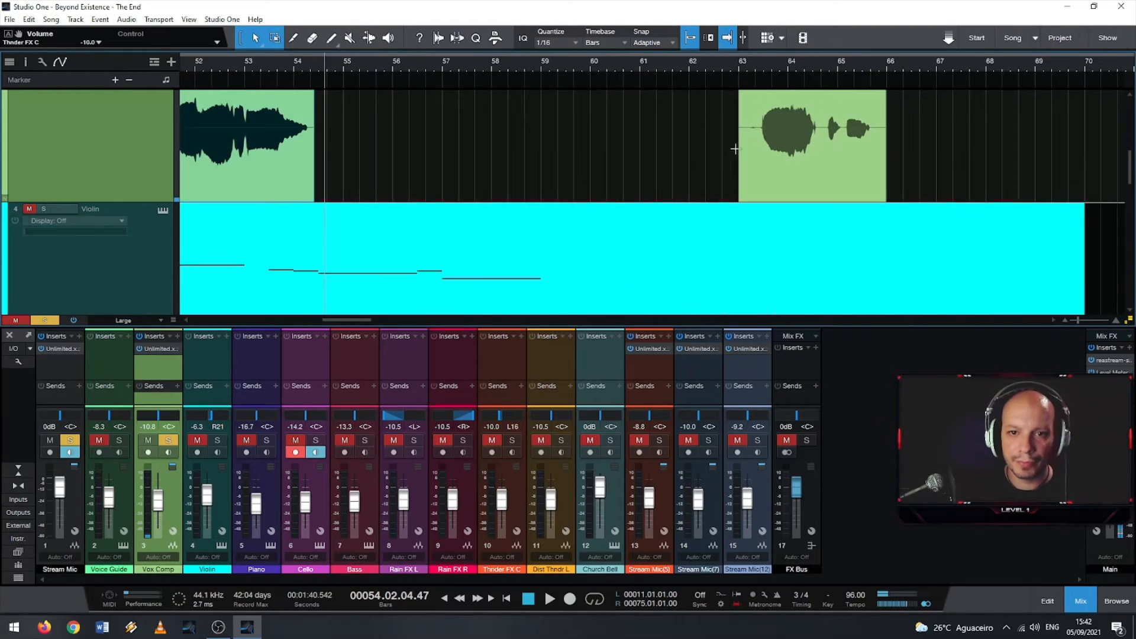
scroll(736, 157, "up", 3)
left_click(761, 66)
key("space")
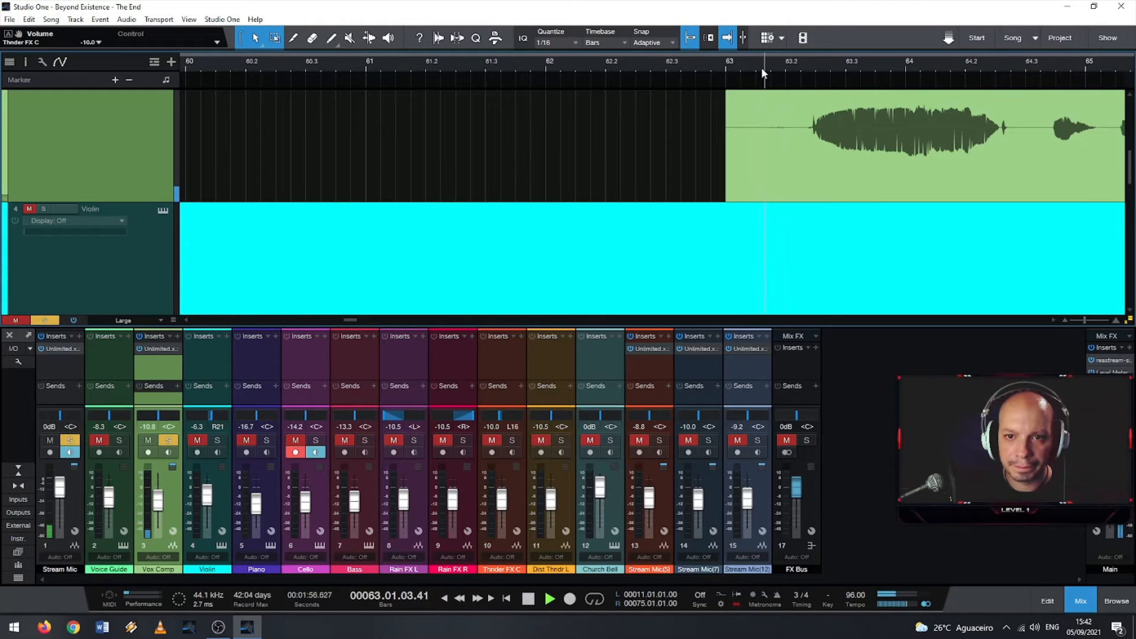
left_click_drag(729, 140, 786, 148)
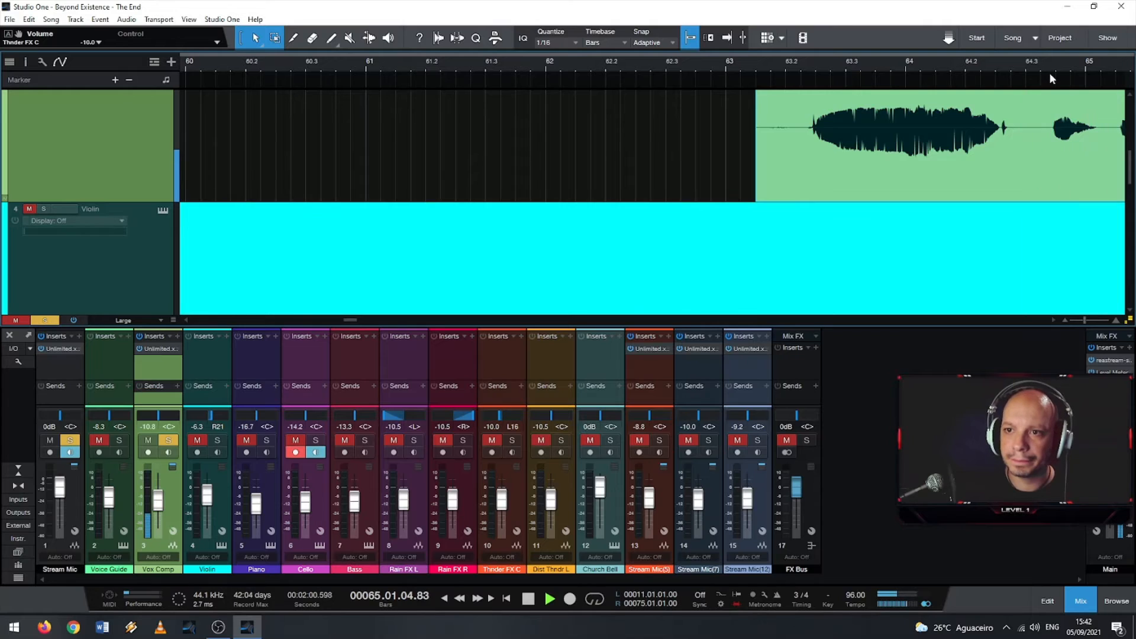
Step: Trim the silent end of the last vocal clip to just after its final sound and restore timeline autoscroll
left_click_drag(1049, 72, 817, 71)
key("space")
left_click(727, 37)
left_click_drag(1034, 141, 980, 143)
left_click_drag(843, 69, 359, 65)
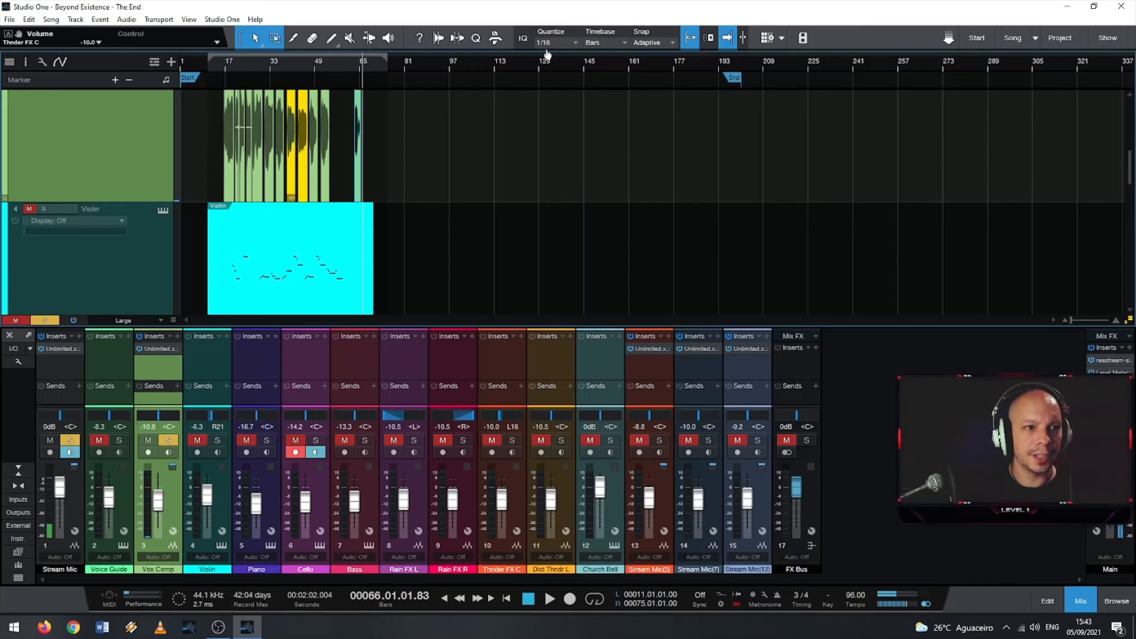
Step: Turn off the gain envelope on the Stream Mic(9) clips between bars 20 and 27
scroll(229, 149, "up", 6)
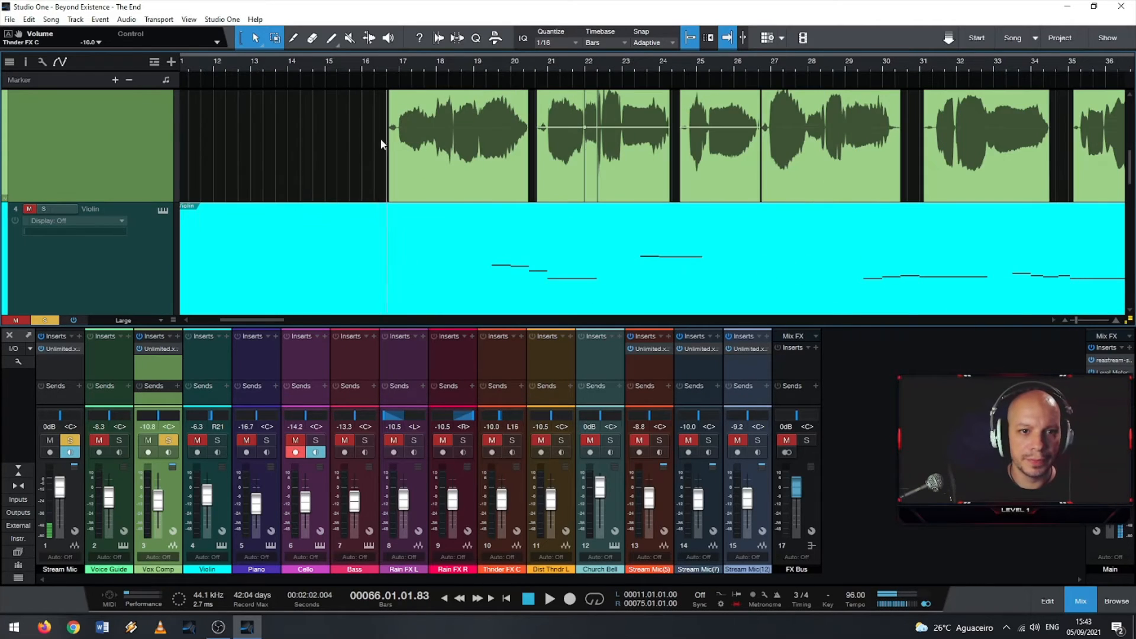
right_click(561, 168)
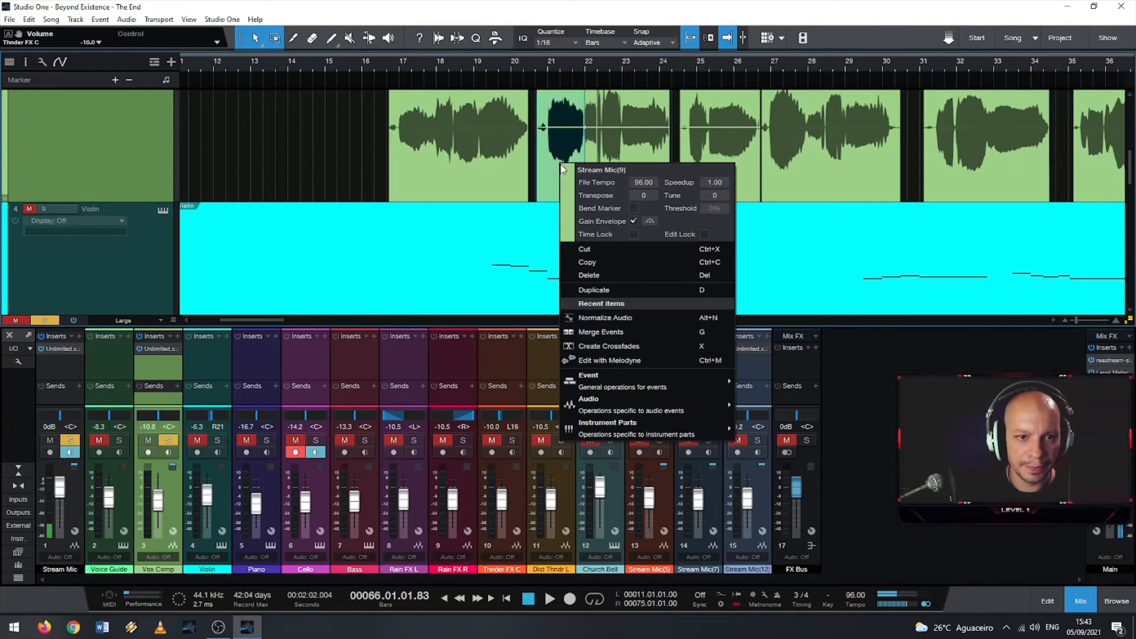
left_click(633, 220)
left_click(226, 138)
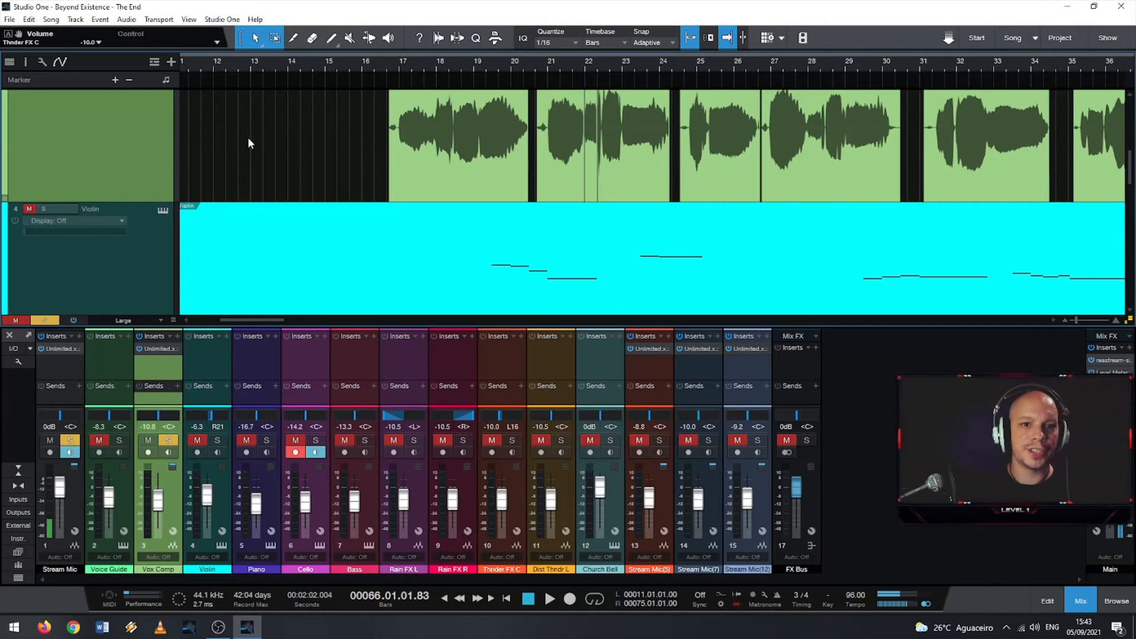
scroll(469, 165, "down", 1)
scroll(469, 165, "up", 2)
scroll(523, 197, "up", 1)
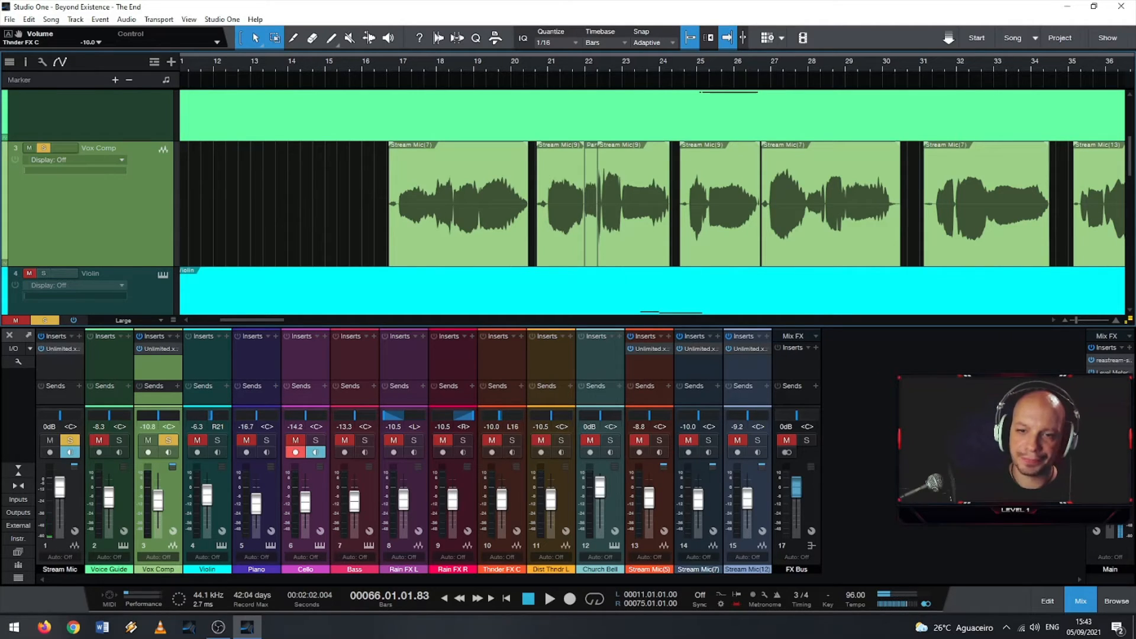
Step: Play the soloed vocal from about bar 20 into the start of the Stream Mic(9) clip
left_click(336, 62)
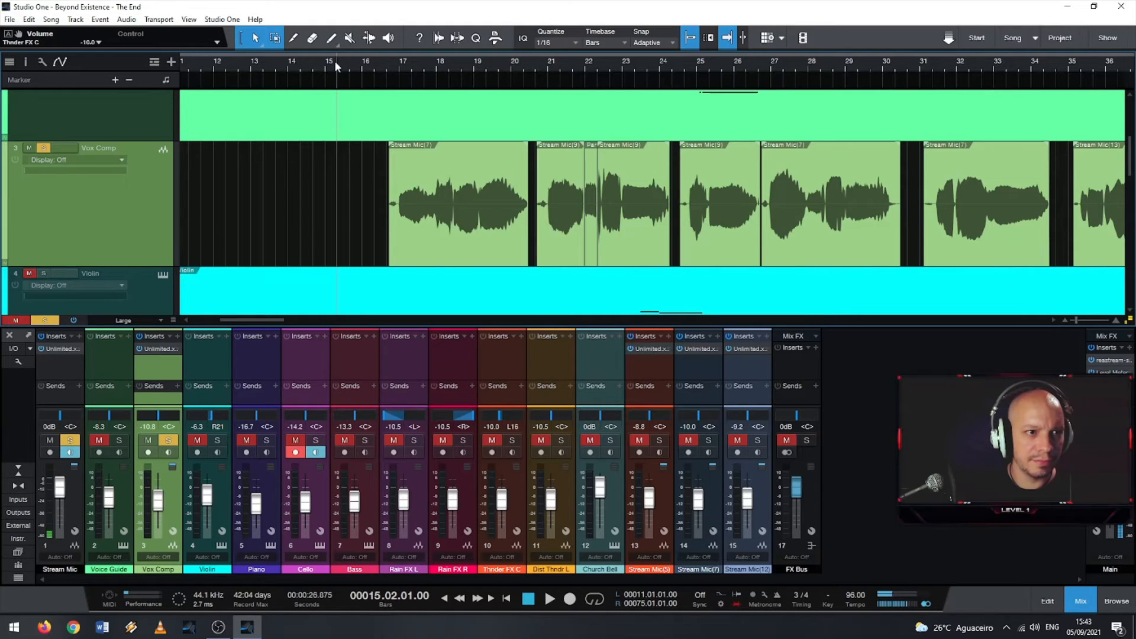
left_click(519, 65)
key("space")
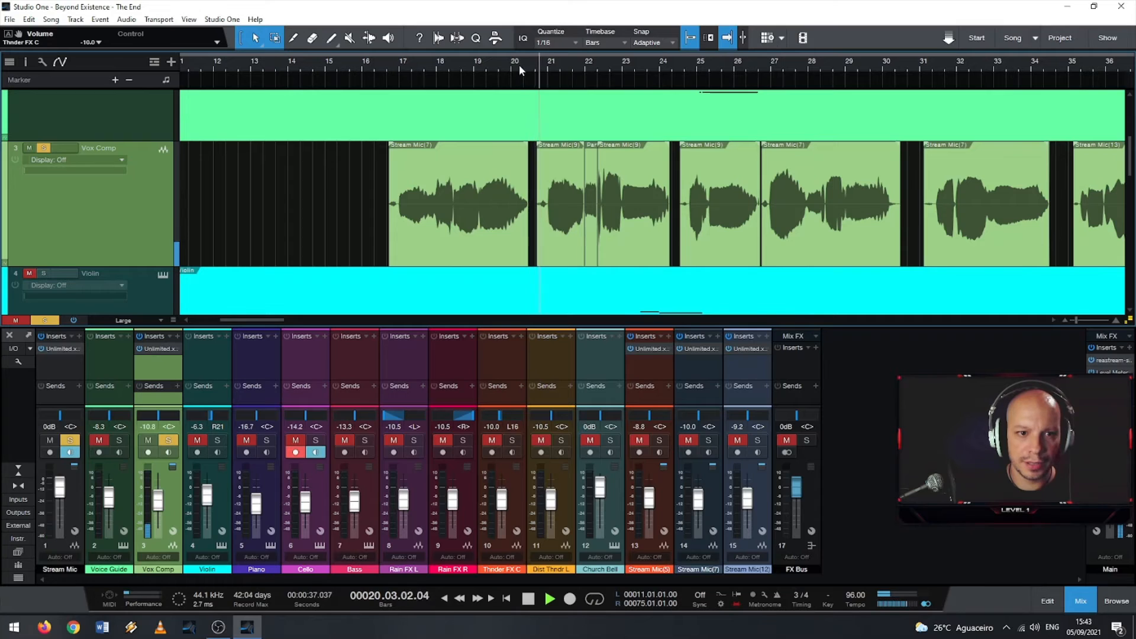
key("space")
Step: Solo the tracks from Vox Comp through Thnder FX C, play from about bar 20, and restore the solo to Vox Comp only
left_click(168, 440)
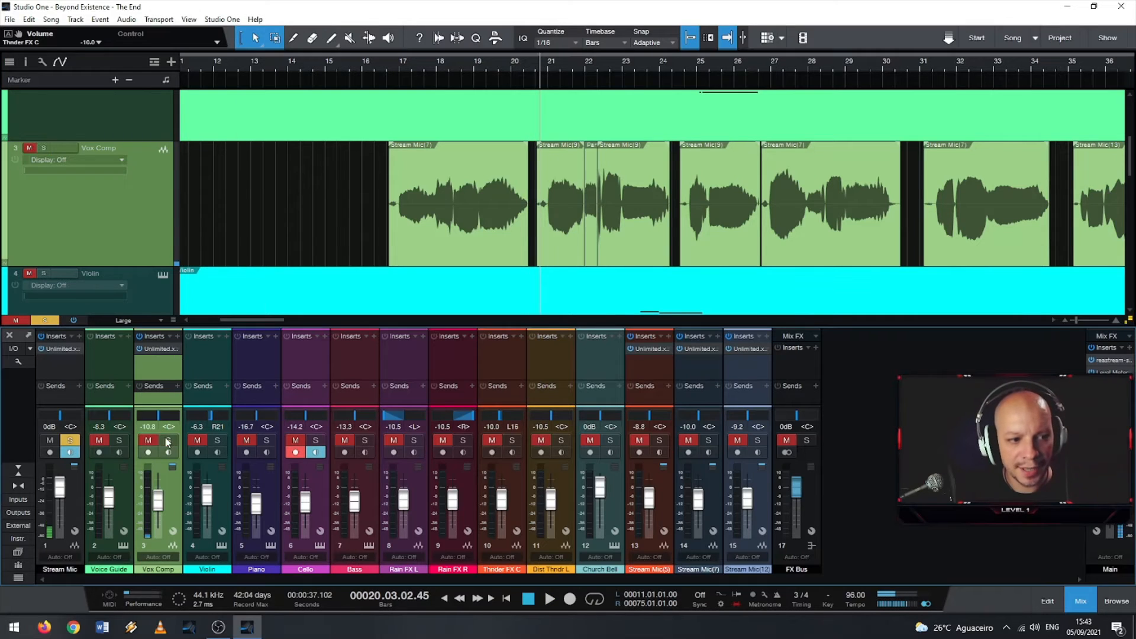
left_click_drag(146, 443, 492, 441)
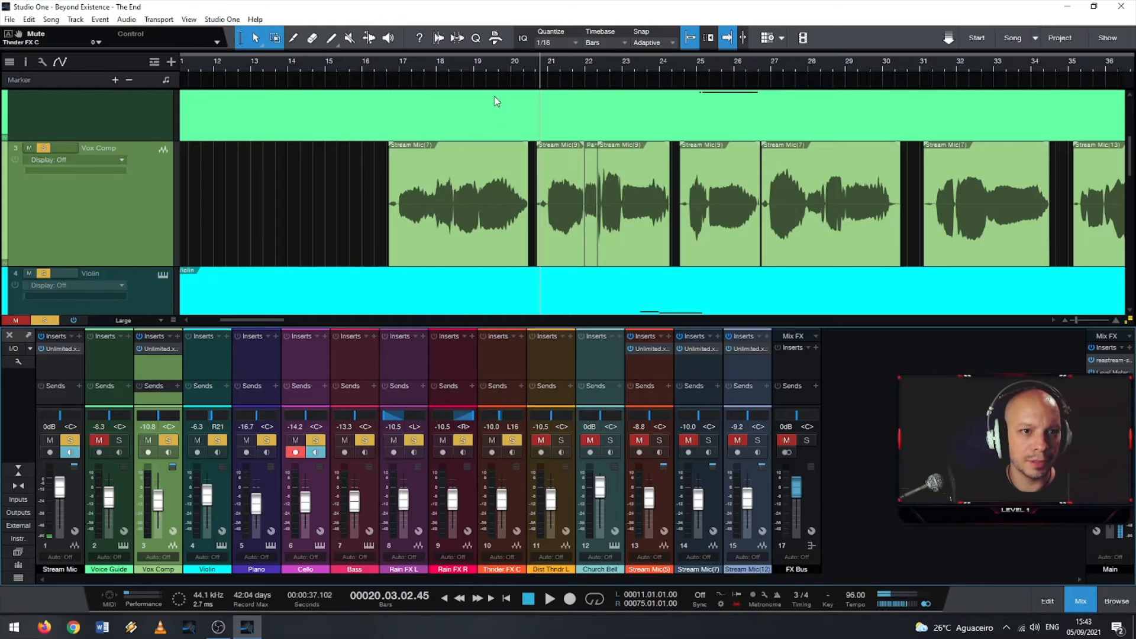
left_click(494, 58)
key("space")
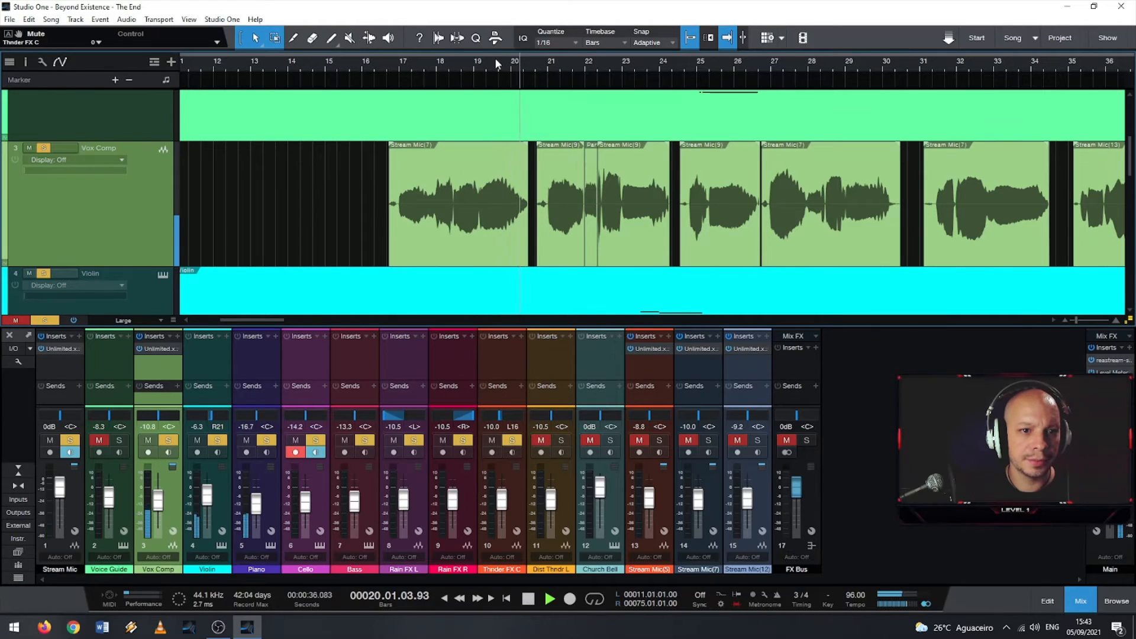
key("space")
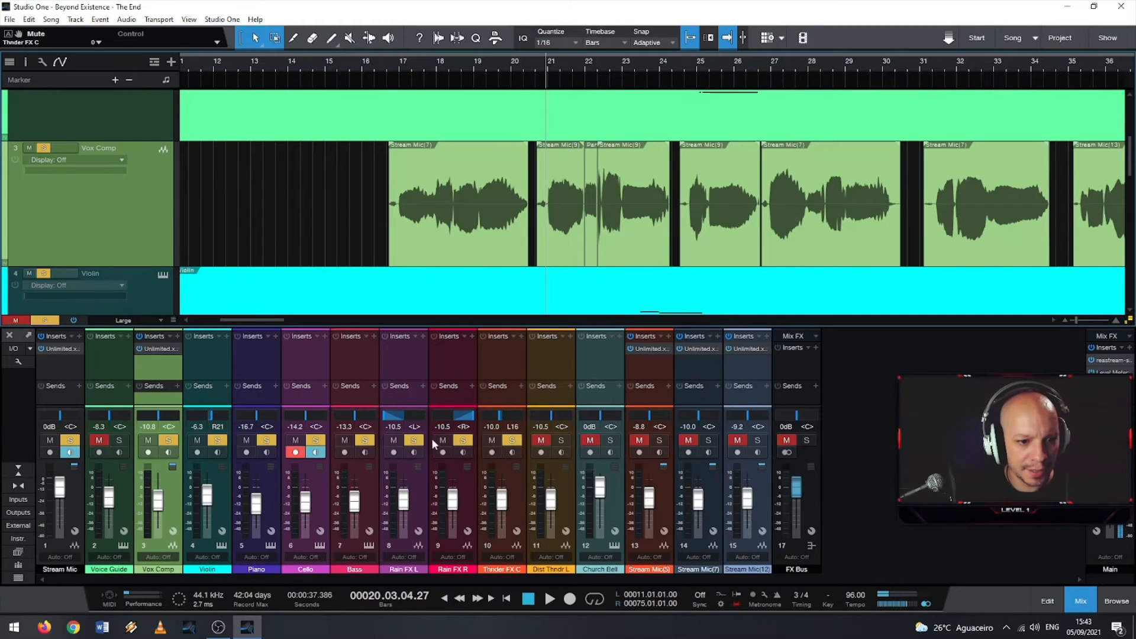
left_click_drag(493, 439, 228, 442)
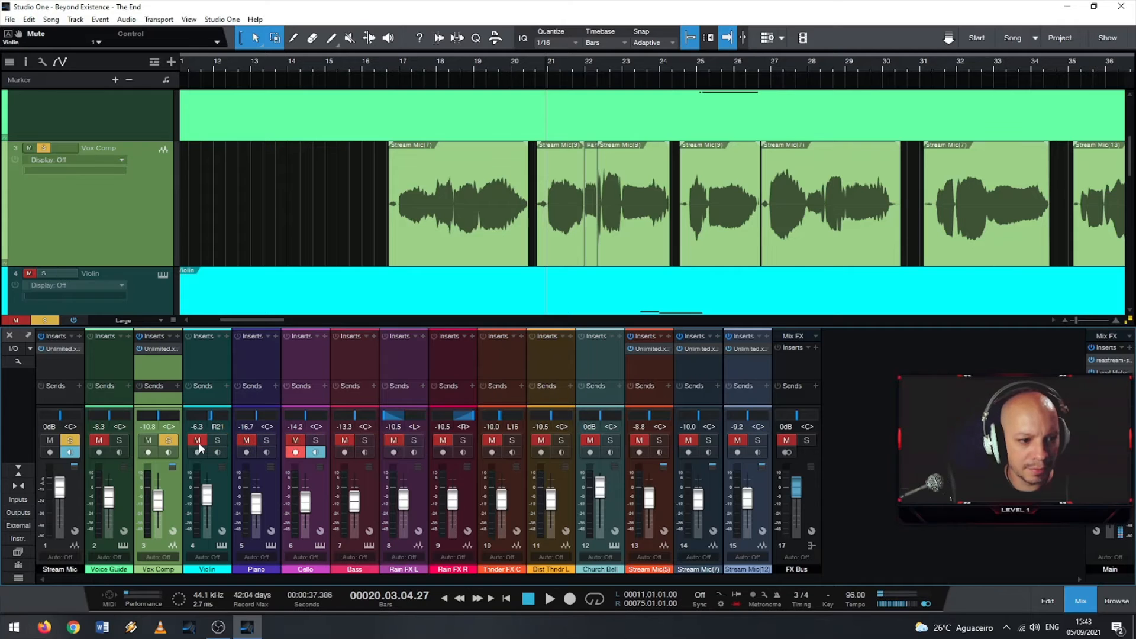
Step: Examine the vocal clips for level differences and play the Stream Mic(7) clip from bar 27.2
scroll(566, 270, "down", 2)
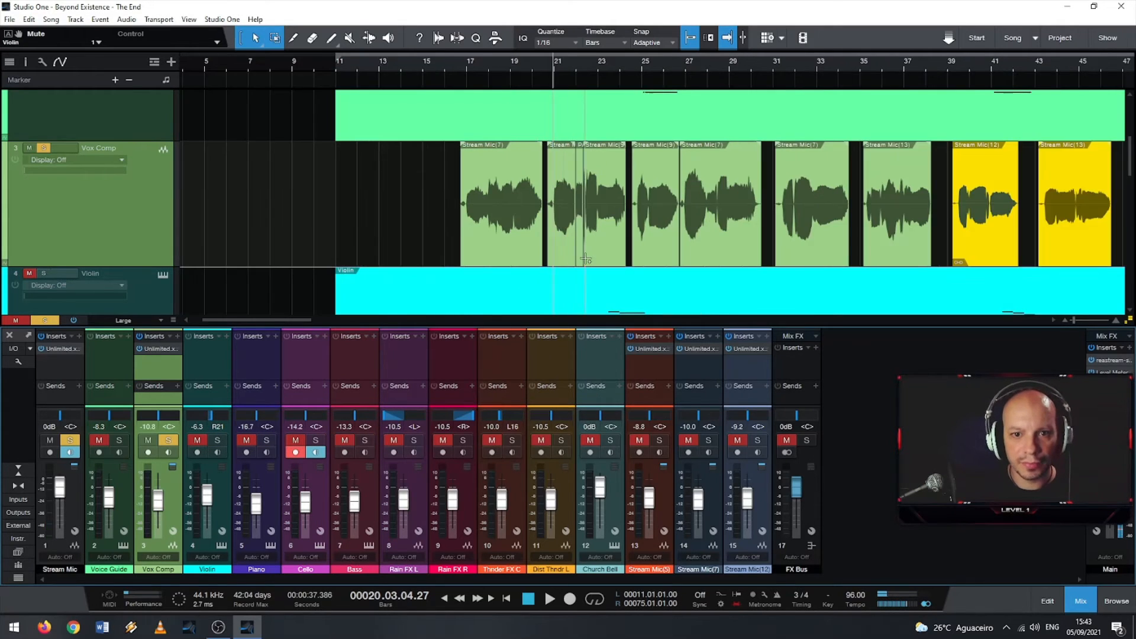
scroll(584, 256, "down", 2)
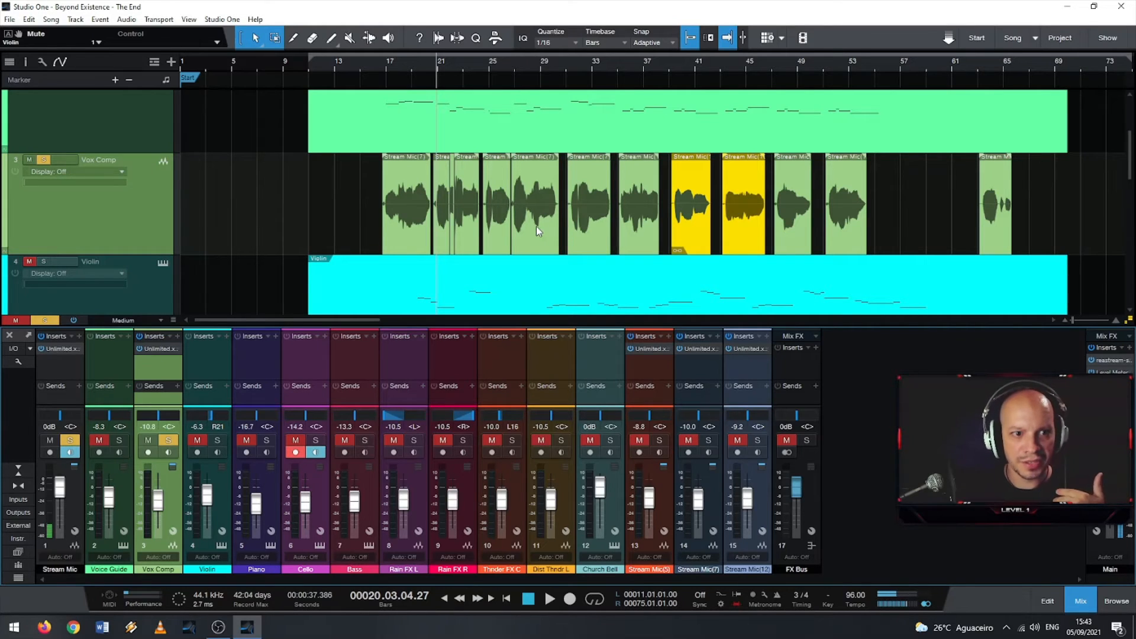
scroll(438, 232, "up", 3)
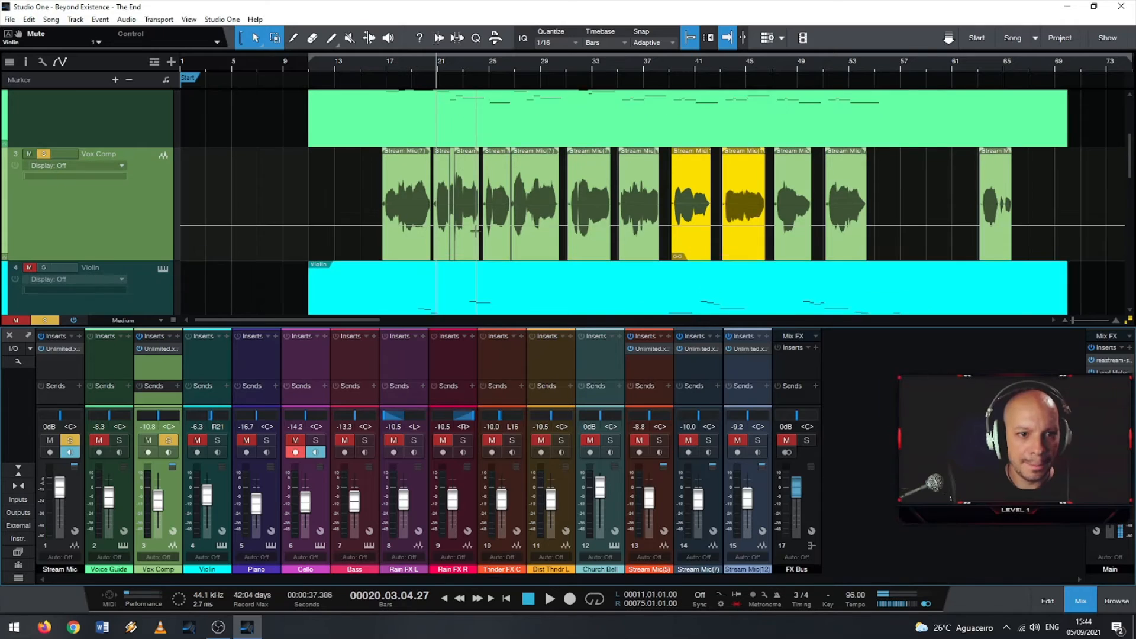
scroll(474, 232, "up", 3)
scroll(474, 231, "up", 4)
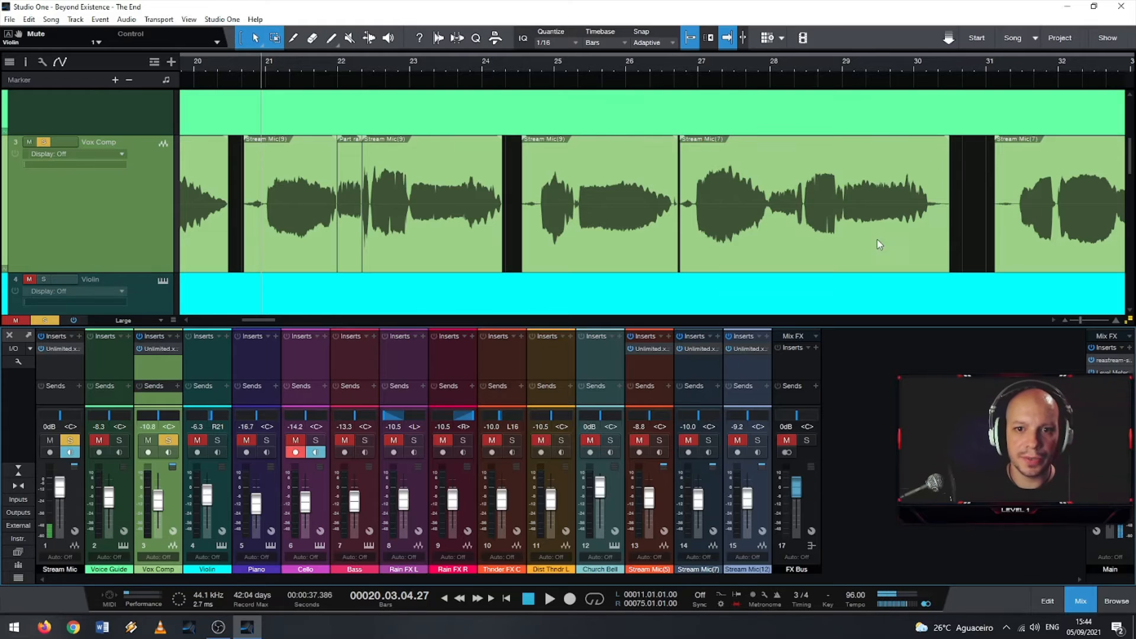
scroll(878, 247, "up", 2)
scroll(763, 225, "up", 2)
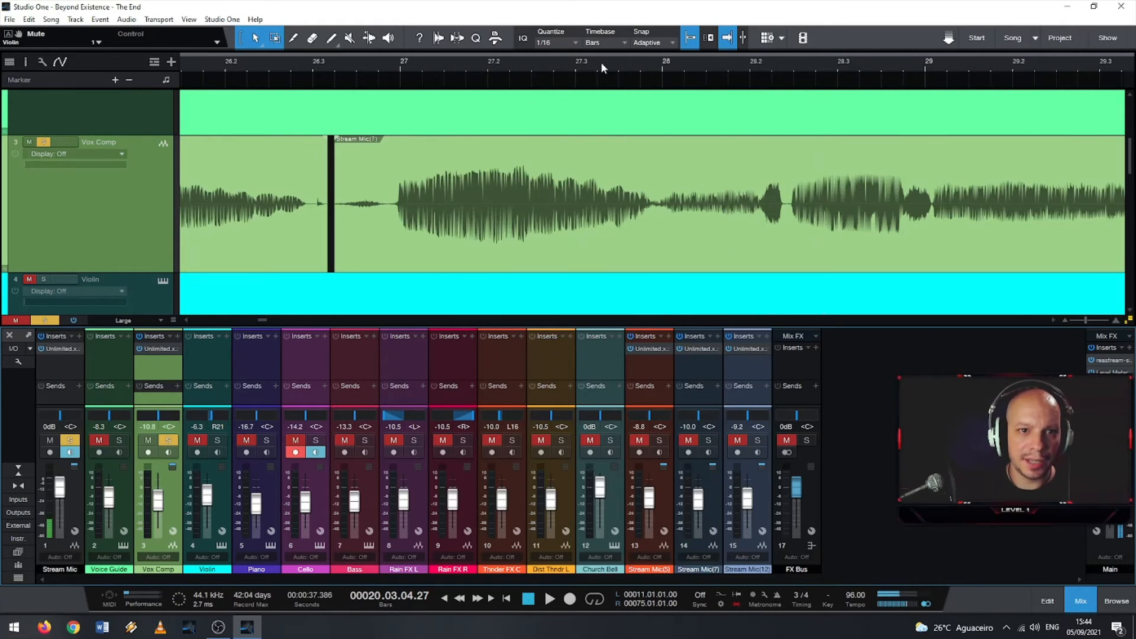
left_click(545, 62)
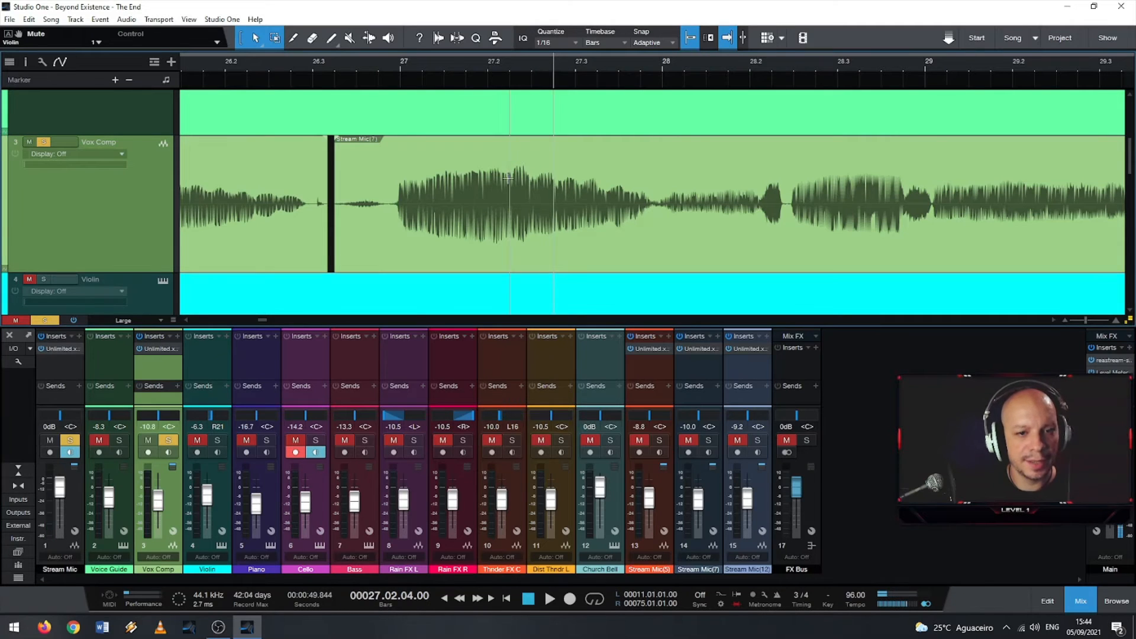
key("space")
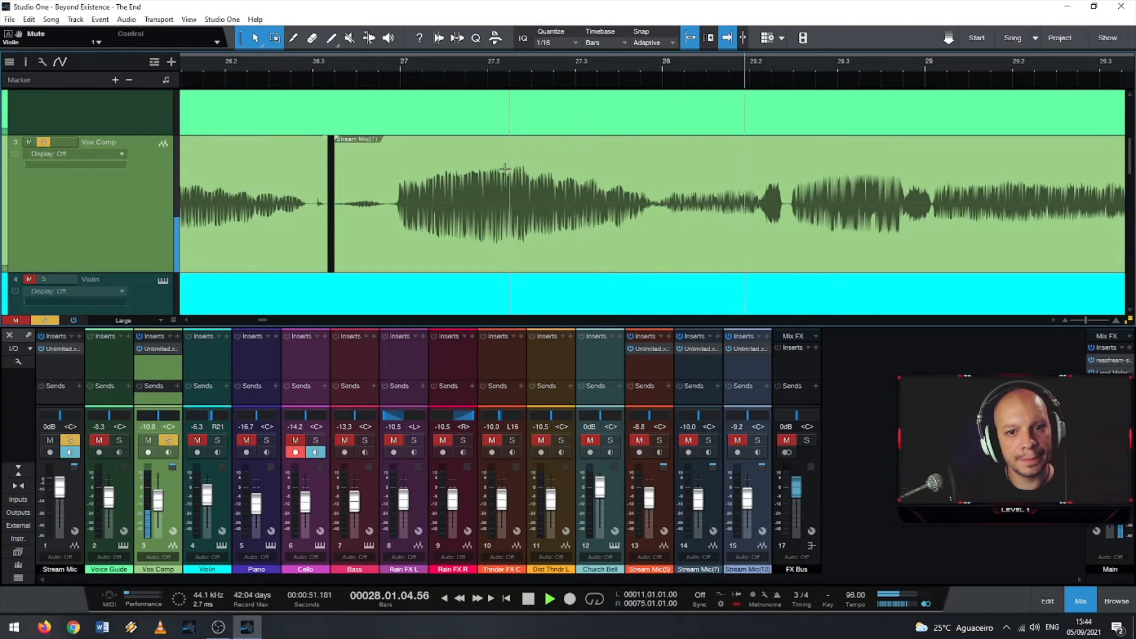
Step: Split the Stream Mic(7) clip just after bar 28.2, where the quiet phrase ends
scroll(861, 254, "up", 2)
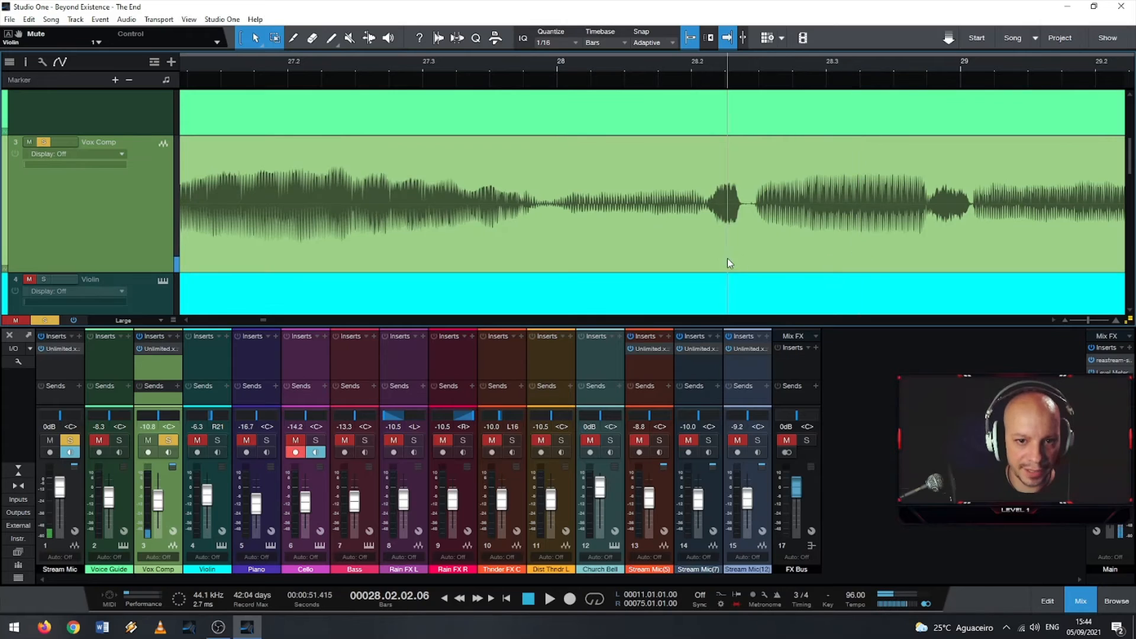
key("3")
scroll(708, 235, "up", 2)
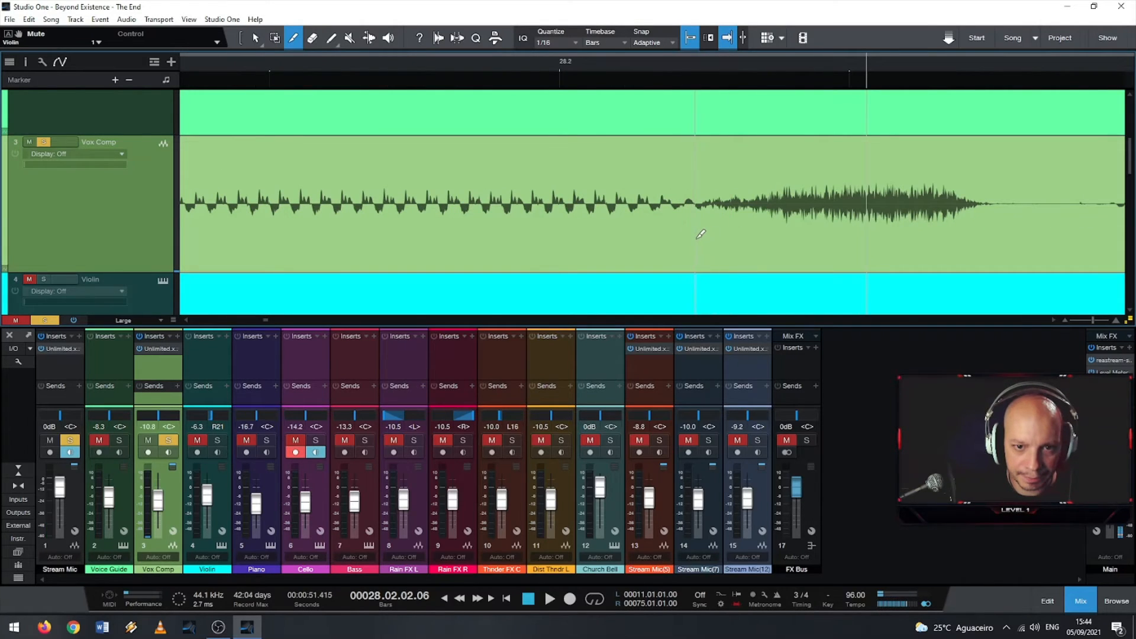
left_click(696, 236)
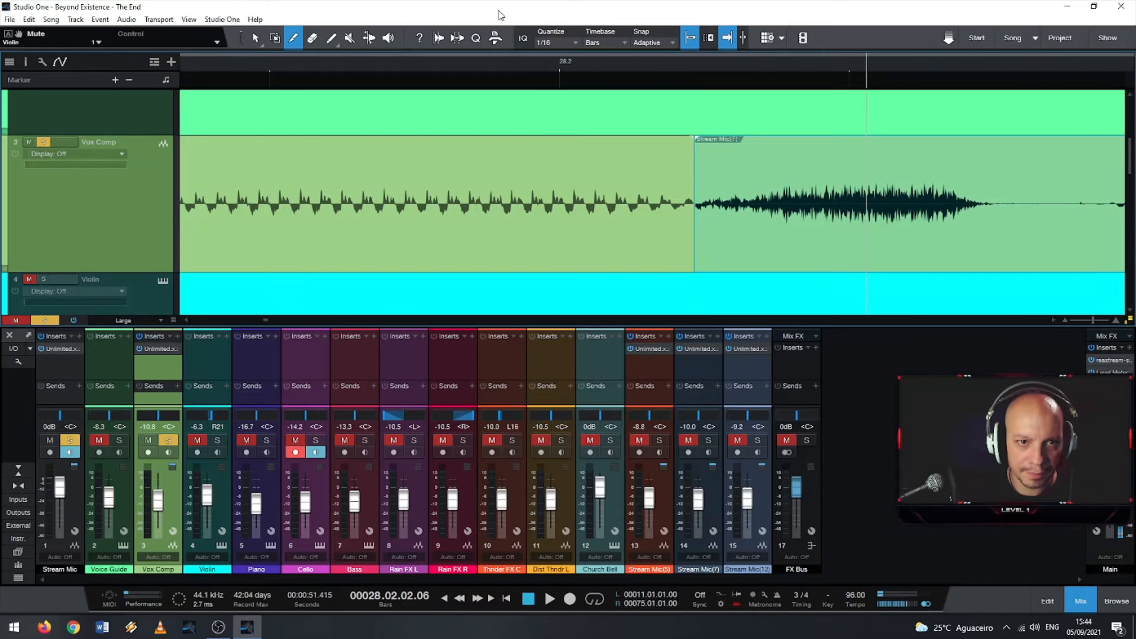
Step: Play the quiet phrase around bar 28 and split the Stream Mic(7) clip just before bar 28, where the phrase begins
left_click_drag(480, 58, 762, 31)
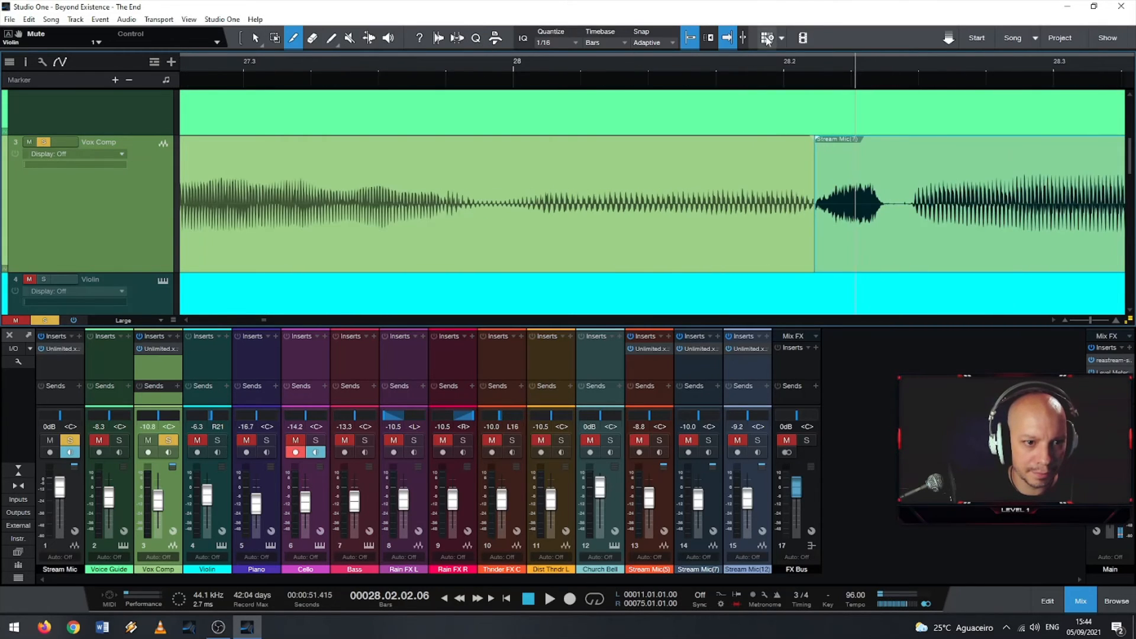
scroll(440, 153, "up", 3)
scroll(440, 151, "up", 2)
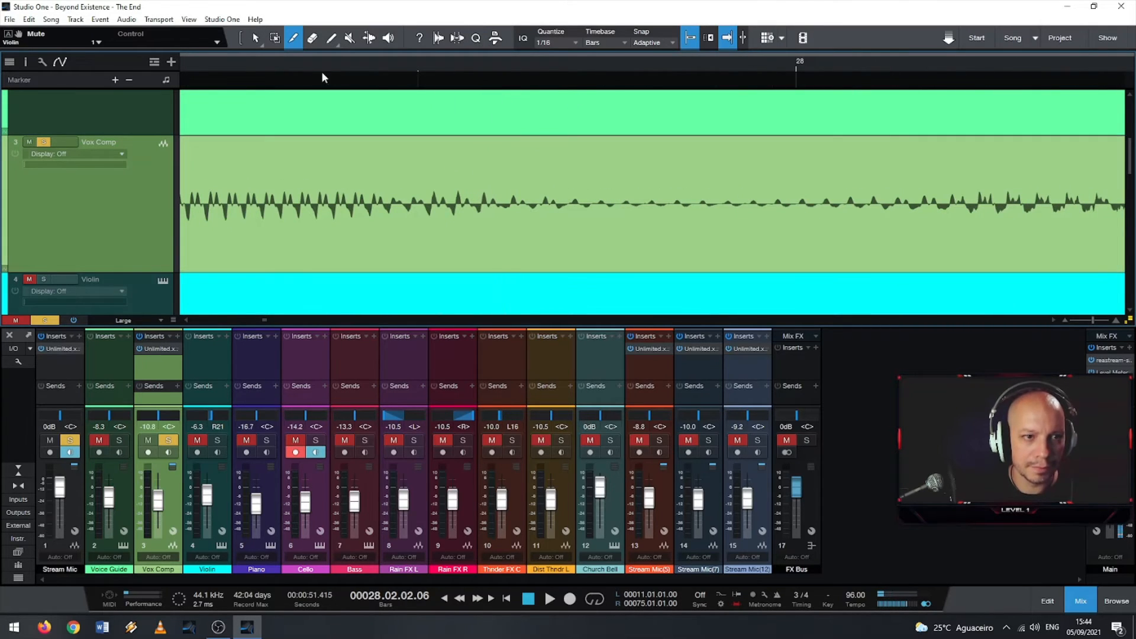
left_click(300, 65)
key("space")
key("space")
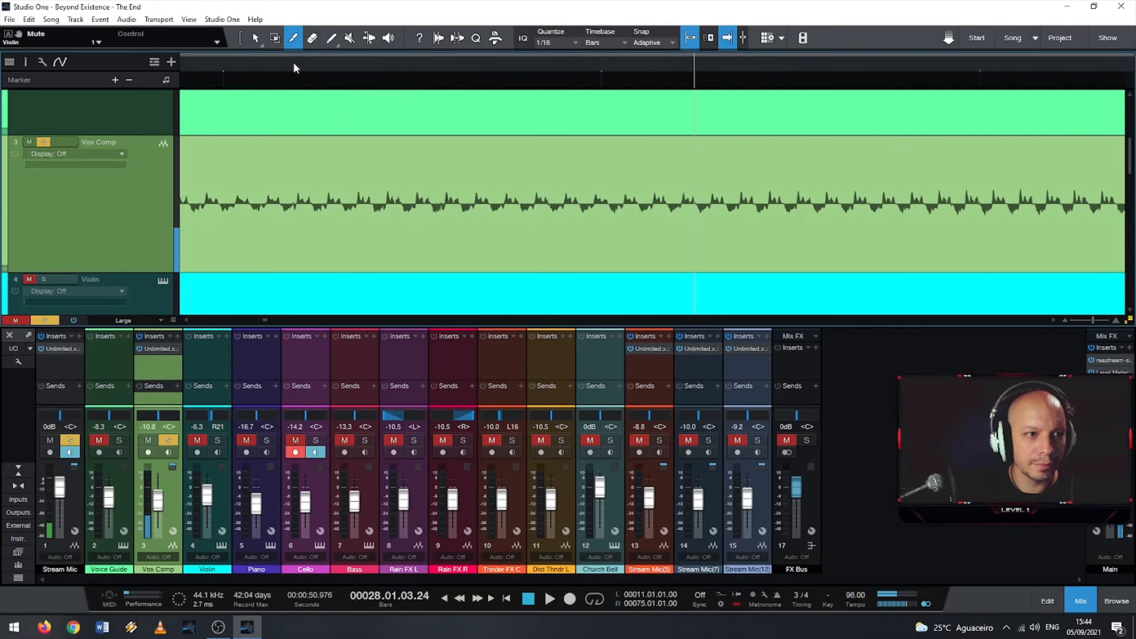
left_click_drag(294, 64, 428, 26)
scroll(430, 210, "up", 4)
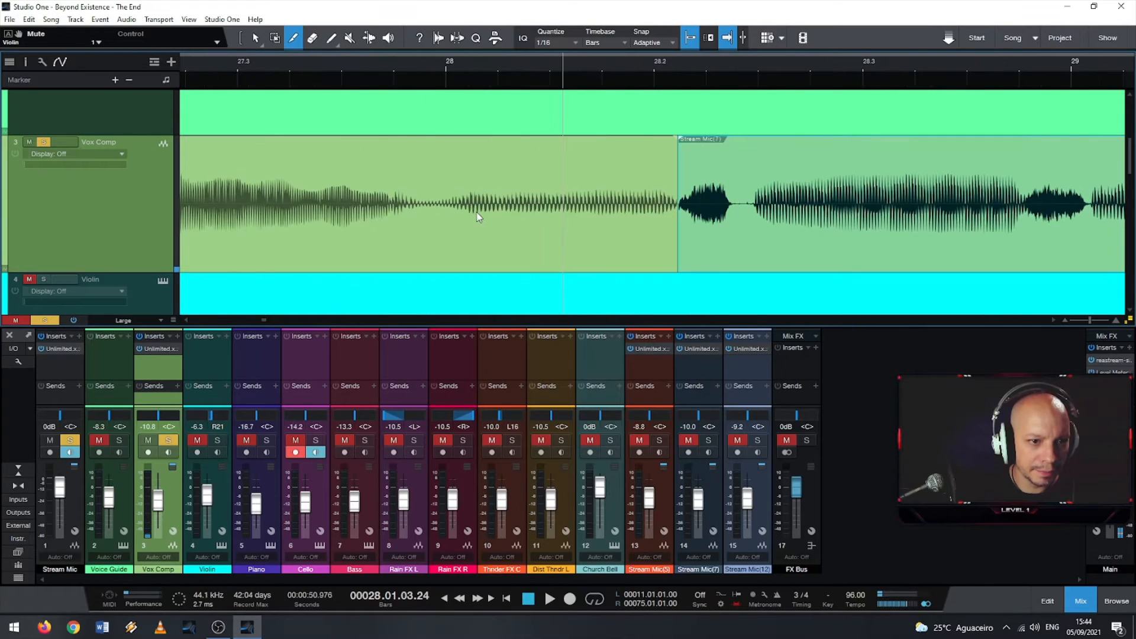
scroll(430, 223, "up", 2)
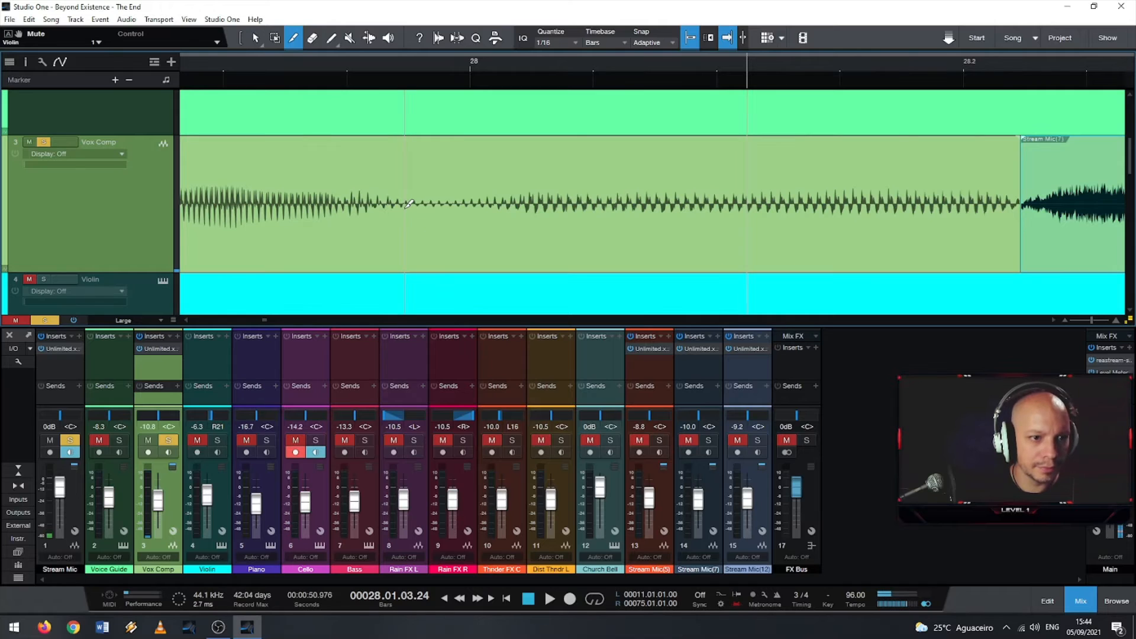
left_click(408, 204)
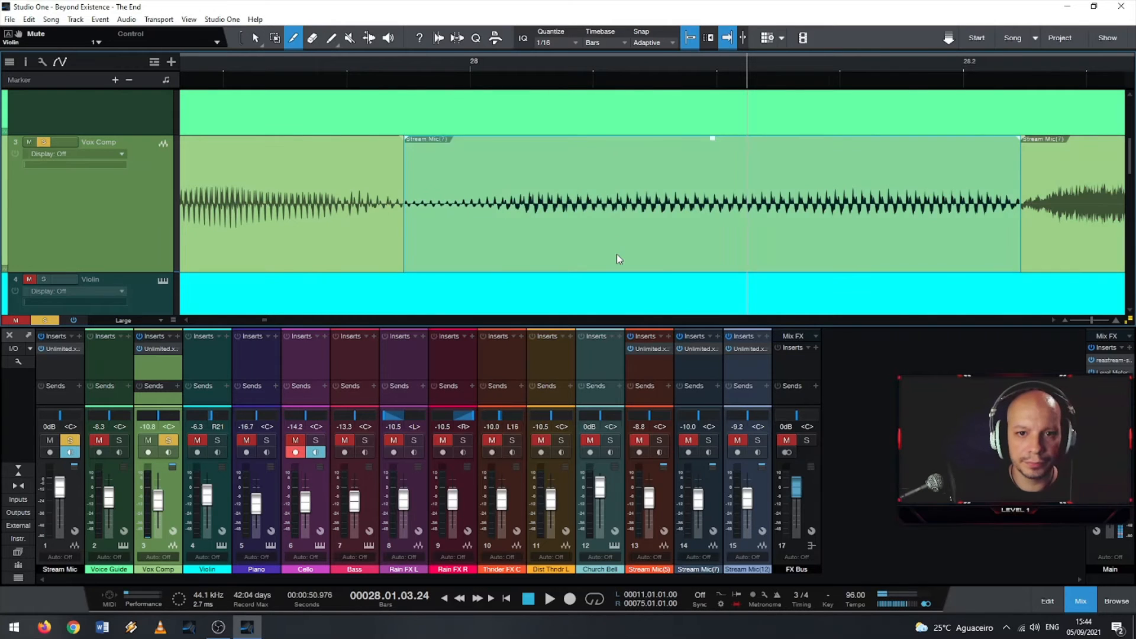
Step: Crossfade the edges of the isolated quiet segment at bar 28 and set its clip gain to 11.6 dB
scroll(617, 253, "down", 5)
scroll(608, 254, "down", 2)
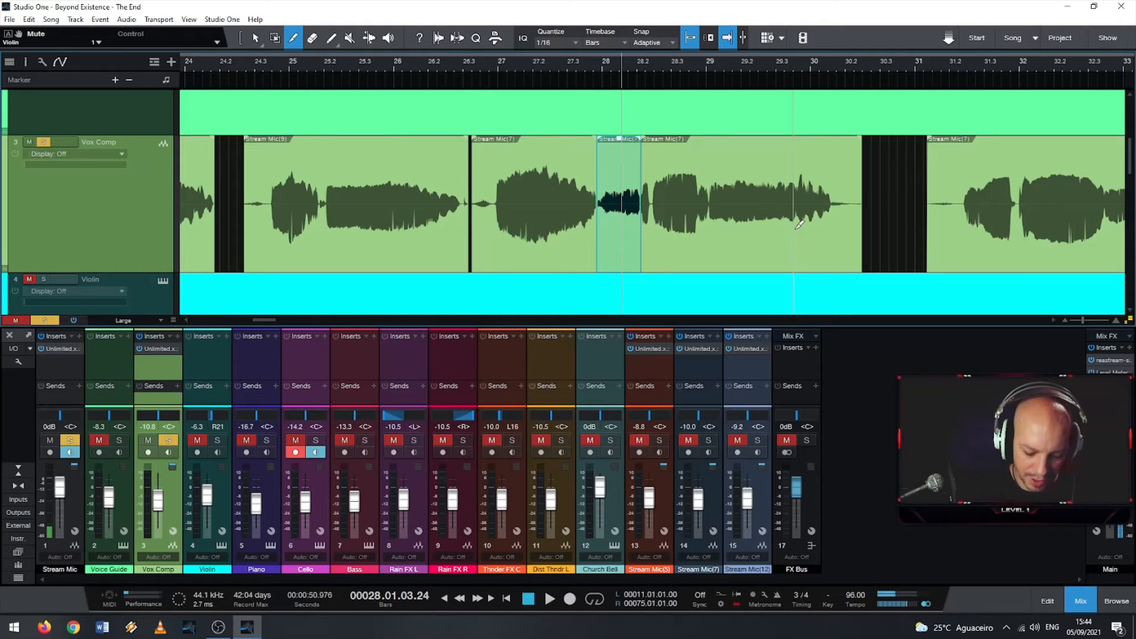
key("ctrl+z")
key("ctrl+z")
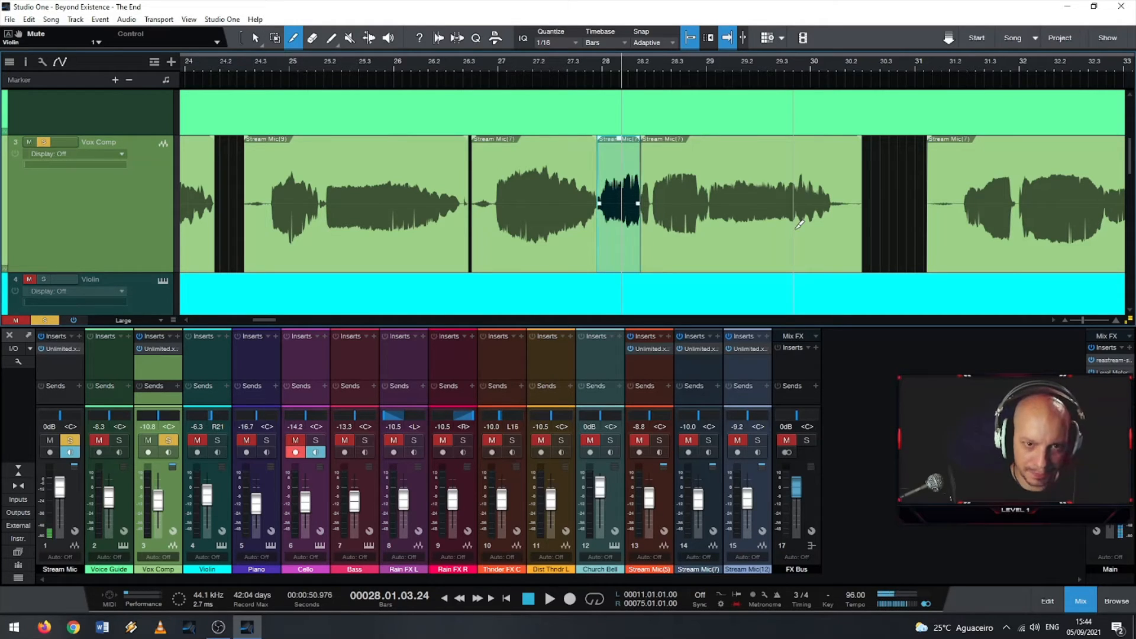
scroll(606, 184, "up", 1)
scroll(605, 177, "up", 6)
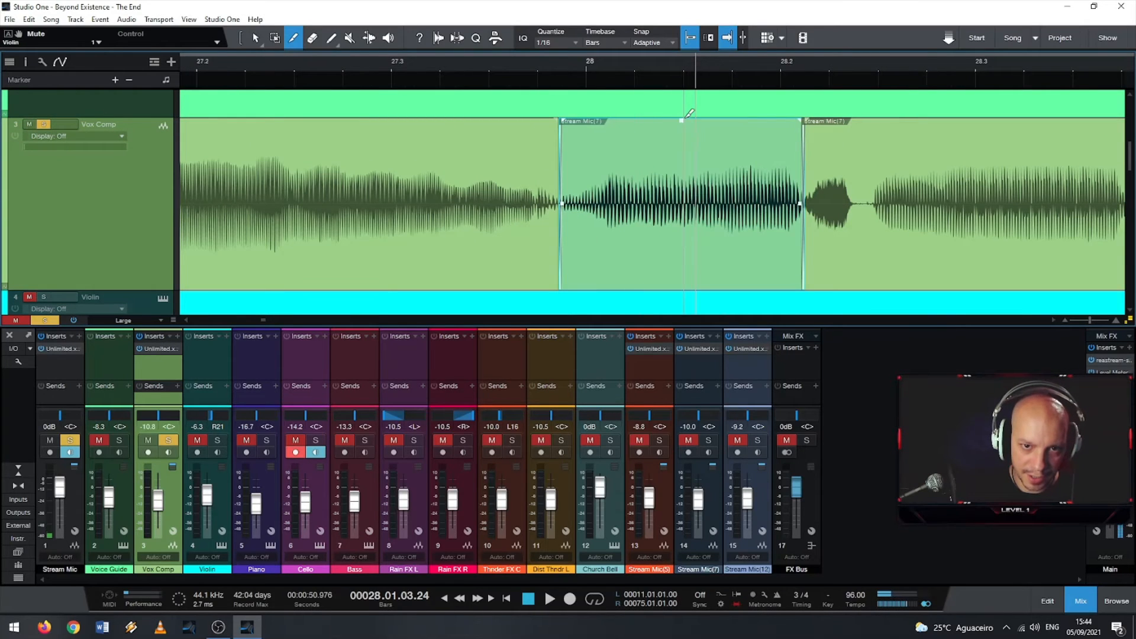
key("1")
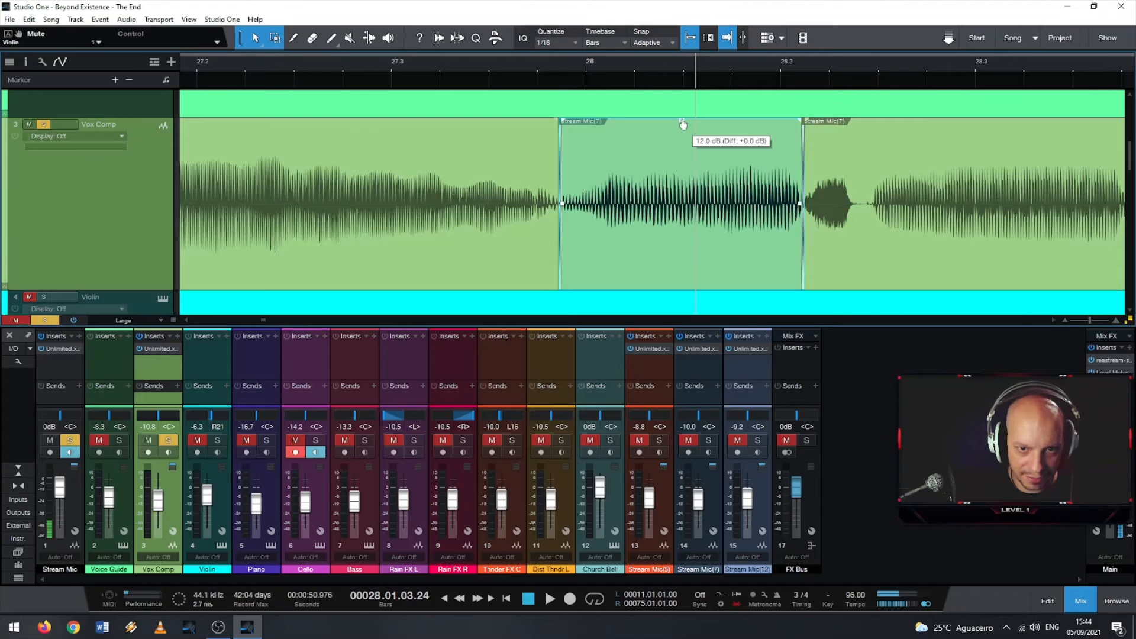
left_click_drag(682, 124, 682, 125)
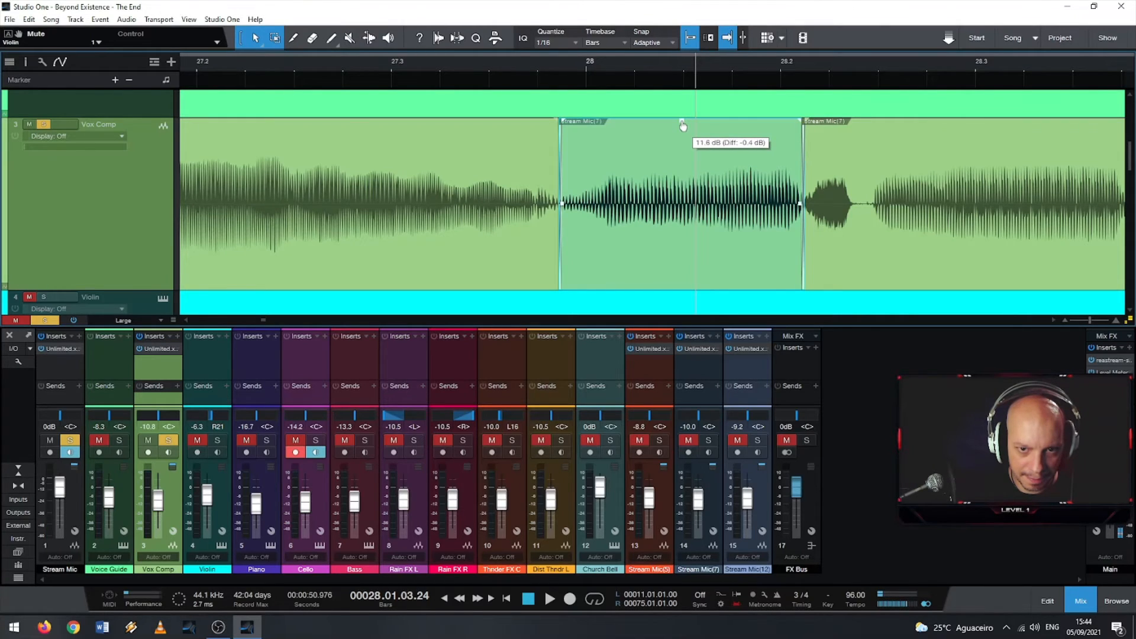
Step: Play the vocal from bar 27.2 through the boosted segment at bar 28
scroll(625, 144, "down", 3)
scroll(523, 144, "down", 1)
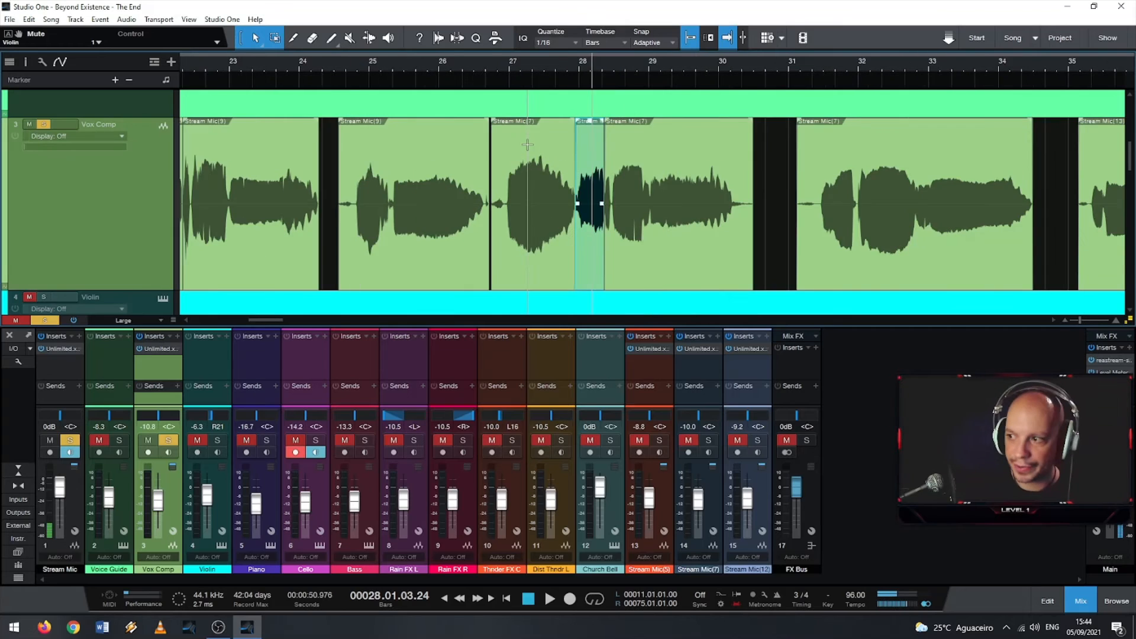
scroll(527, 144, "down", 2)
left_click(527, 66)
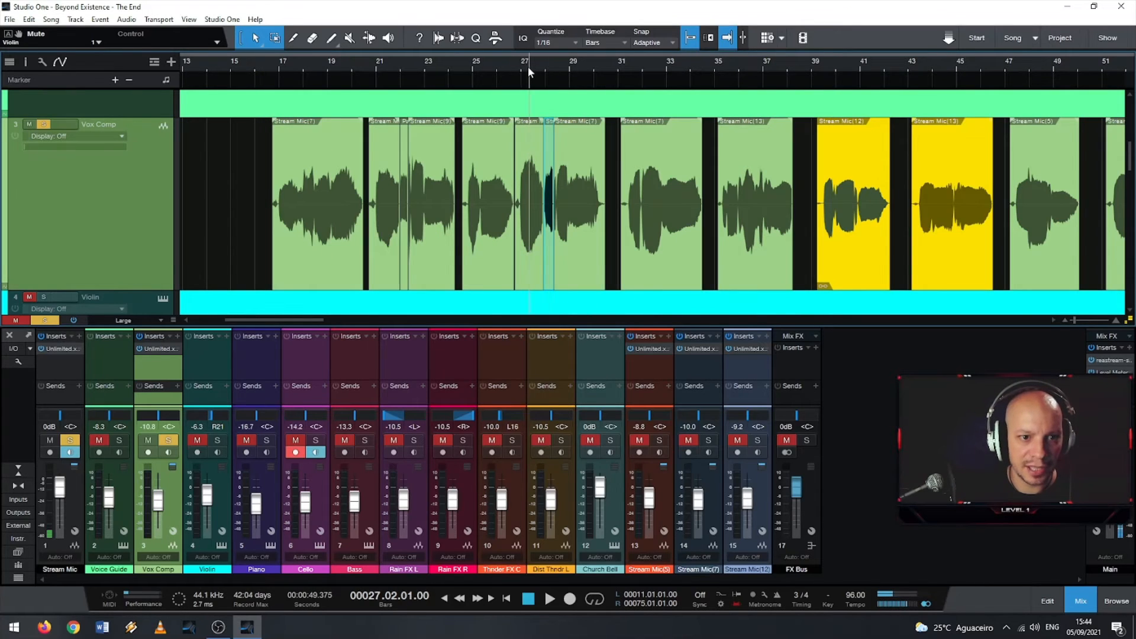
key("space")
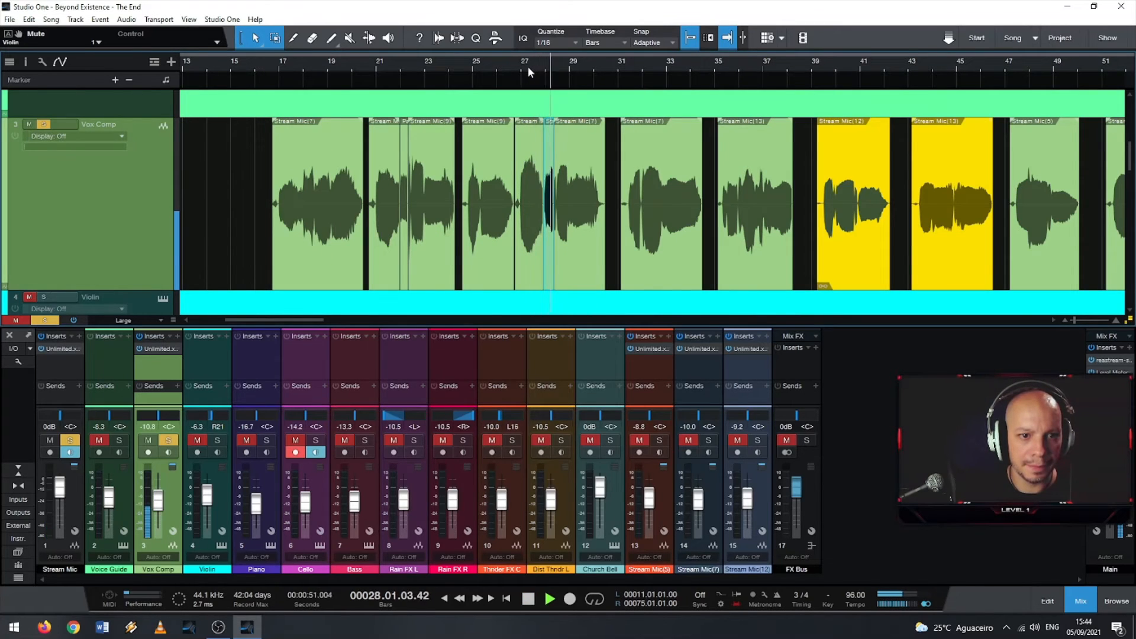
key("space")
Step: Lower the clip gain of the isolated segment at bar 28 and replay the phrase from before bar 27.2
scroll(548, 150, "up", 4)
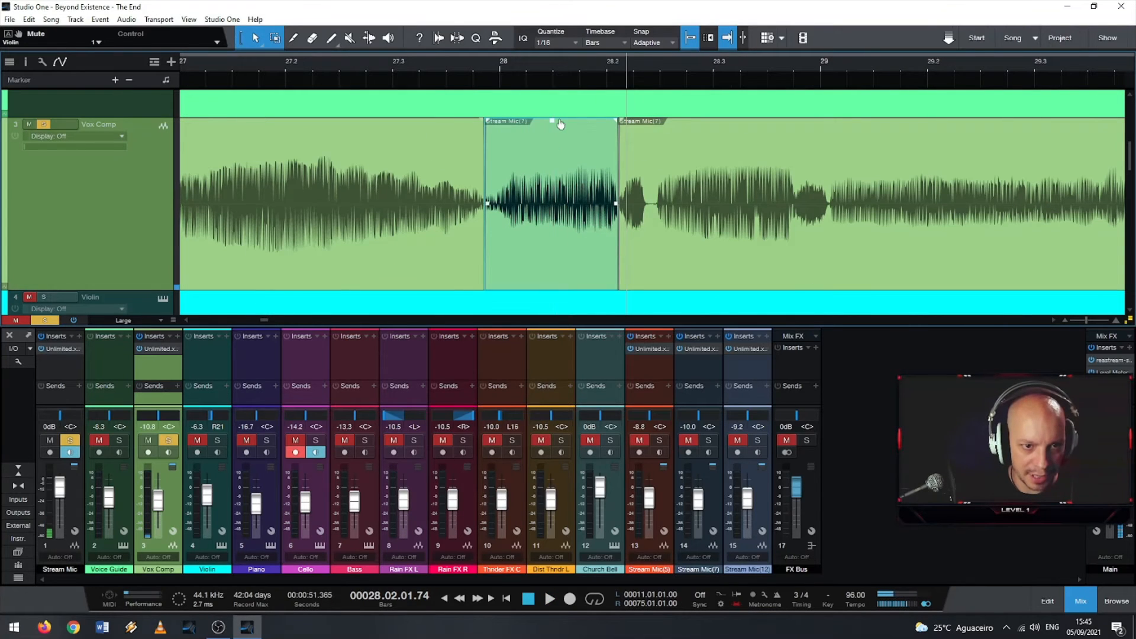
left_click(553, 123, "ctrl")
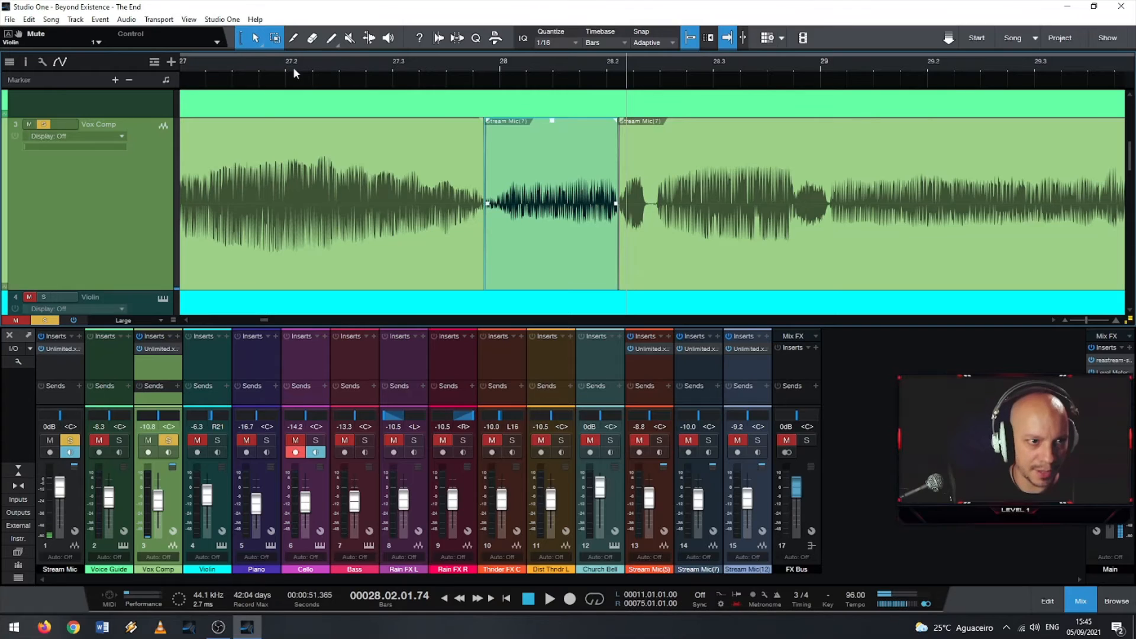
left_click(234, 66)
key("space")
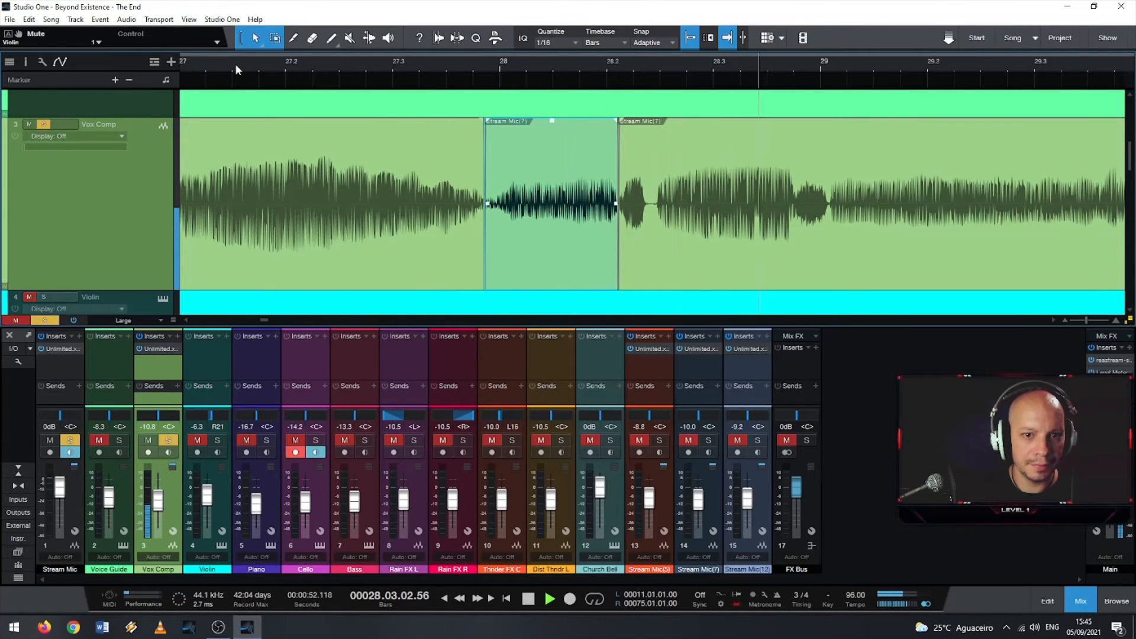
key("space")
left_click(258, 63)
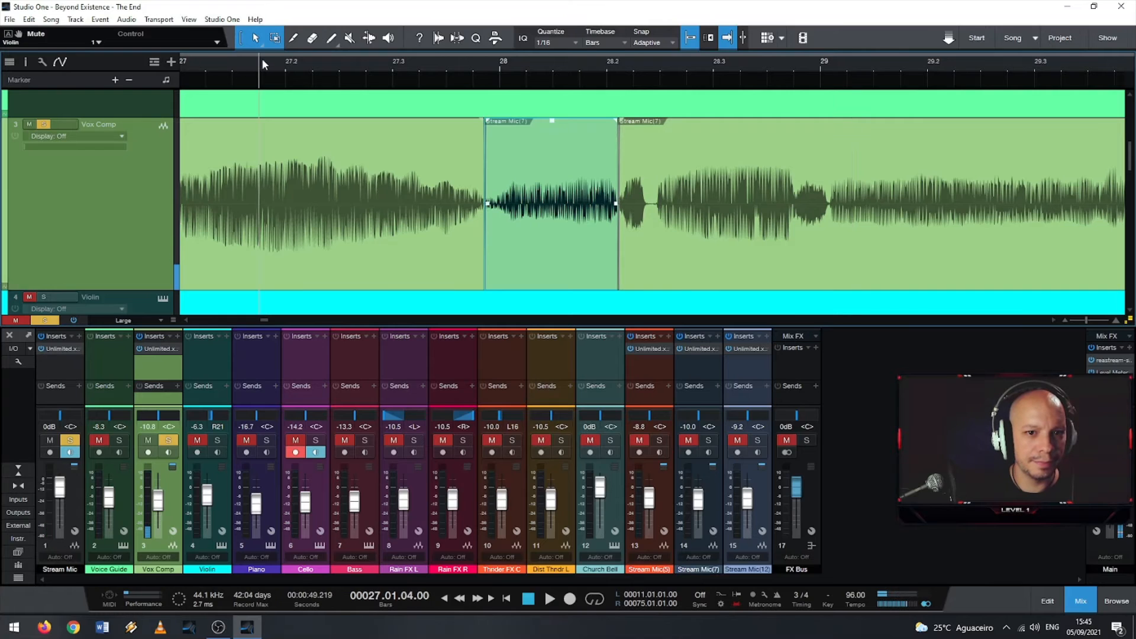
Step: Play the vocal through the adjusted segment at bar 28, replaying it from bar 24 and from before bar 27
key("space")
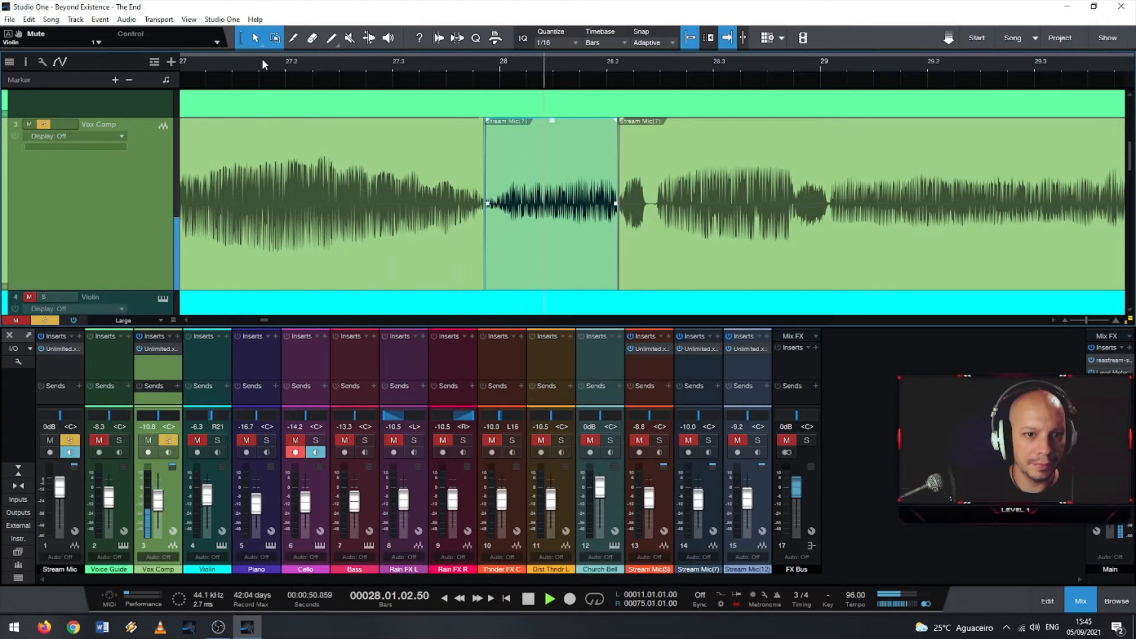
left_click_drag(262, 60, 452, 61)
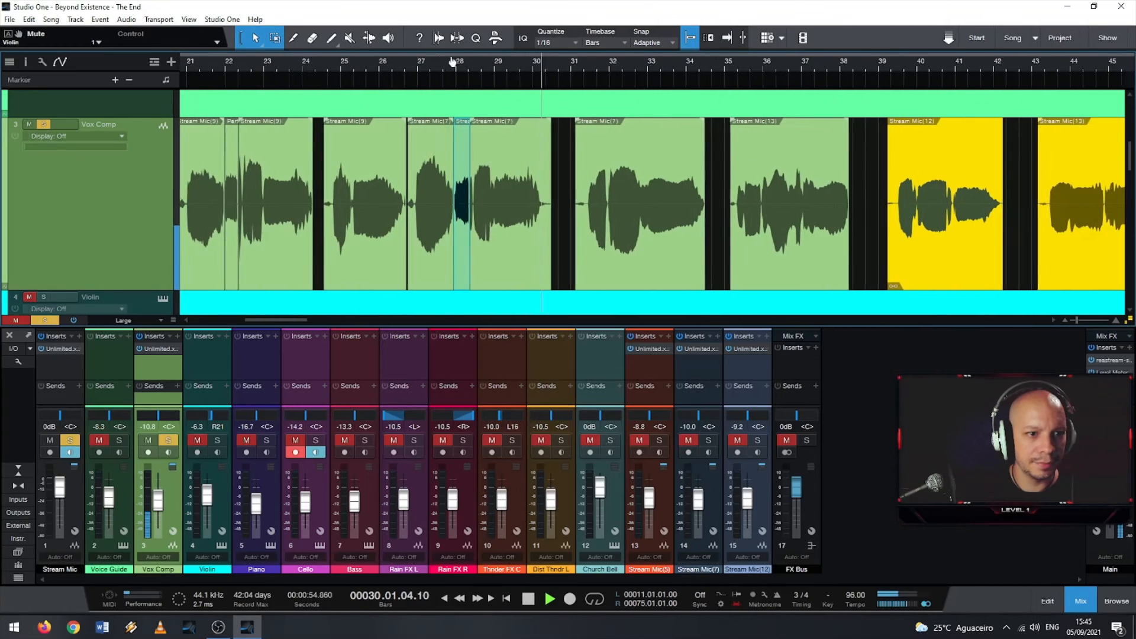
left_click(314, 69)
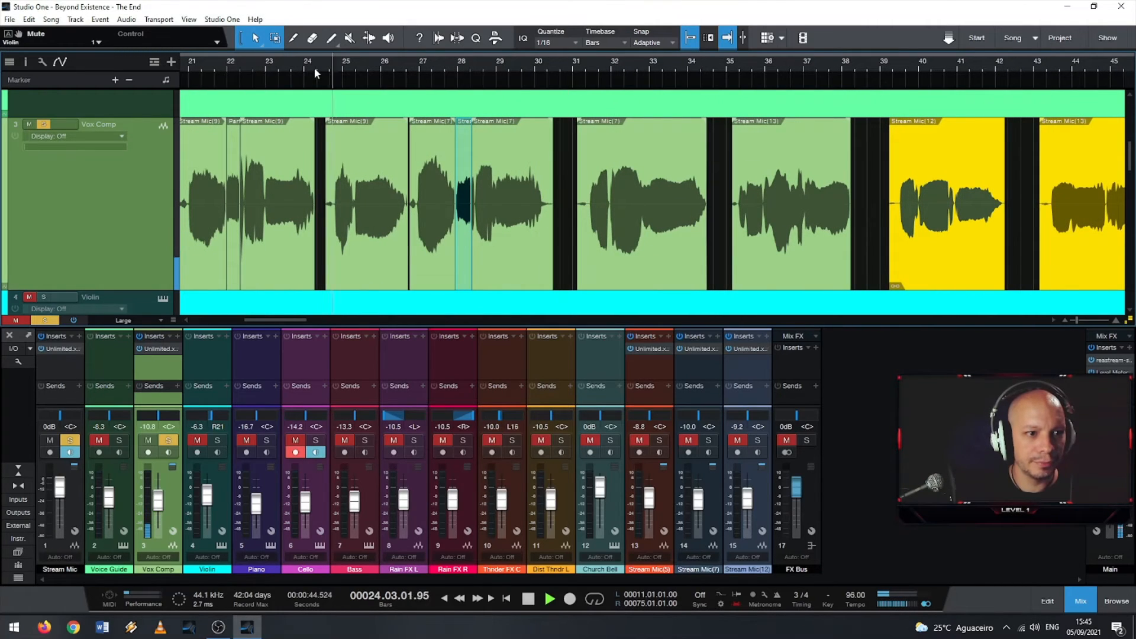
left_click(402, 63)
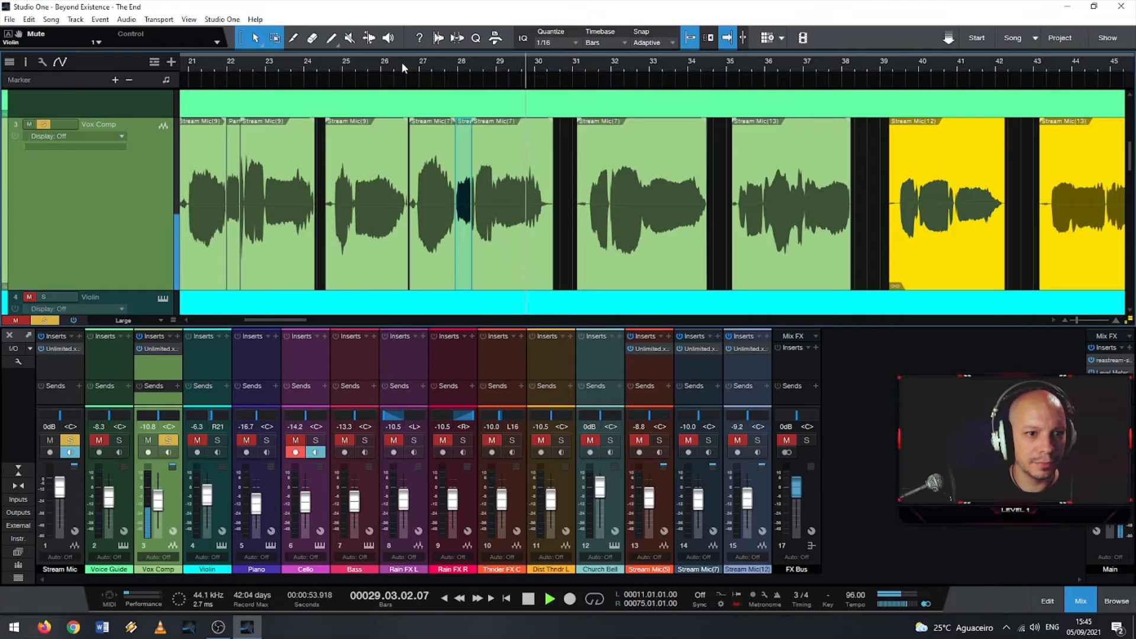
key("space")
Step: Nudge the clip gain of the isolated segment at bar 28 slightly and replay the phrase from bar 27.2
scroll(457, 172, "up", 7)
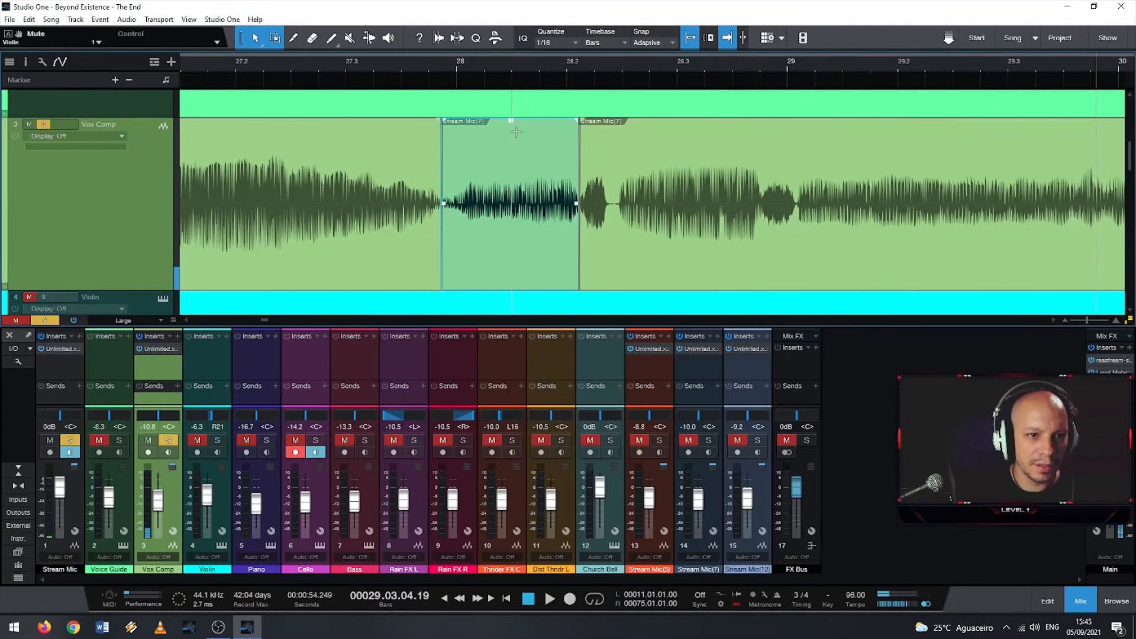
left_click_drag(511, 125, 511, 127)
left_click(230, 62)
key("space")
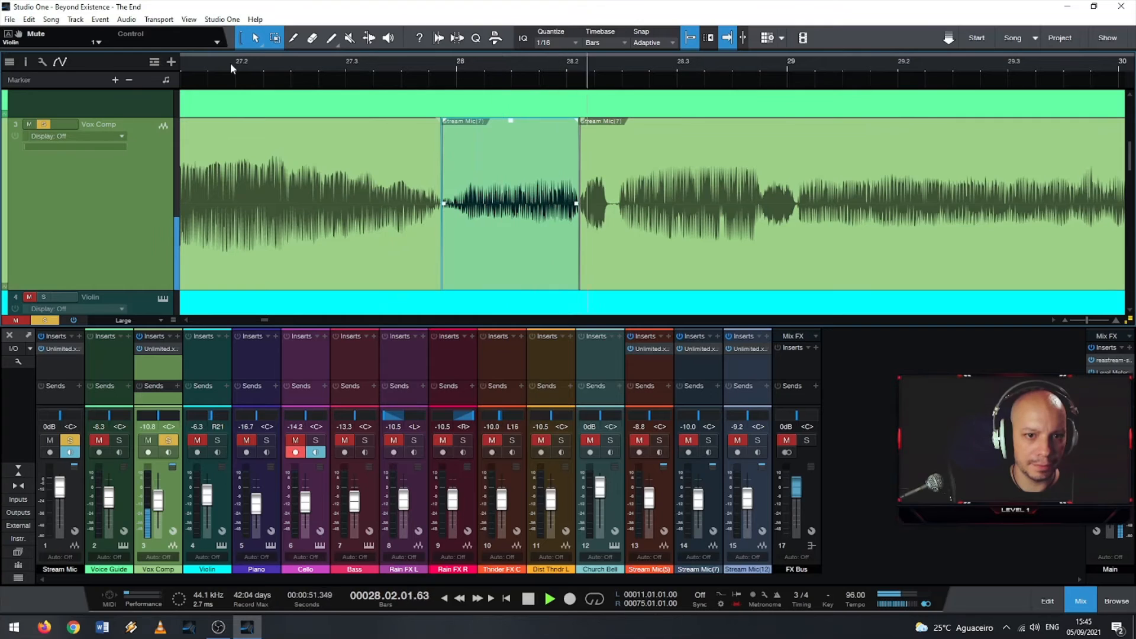
key("space")
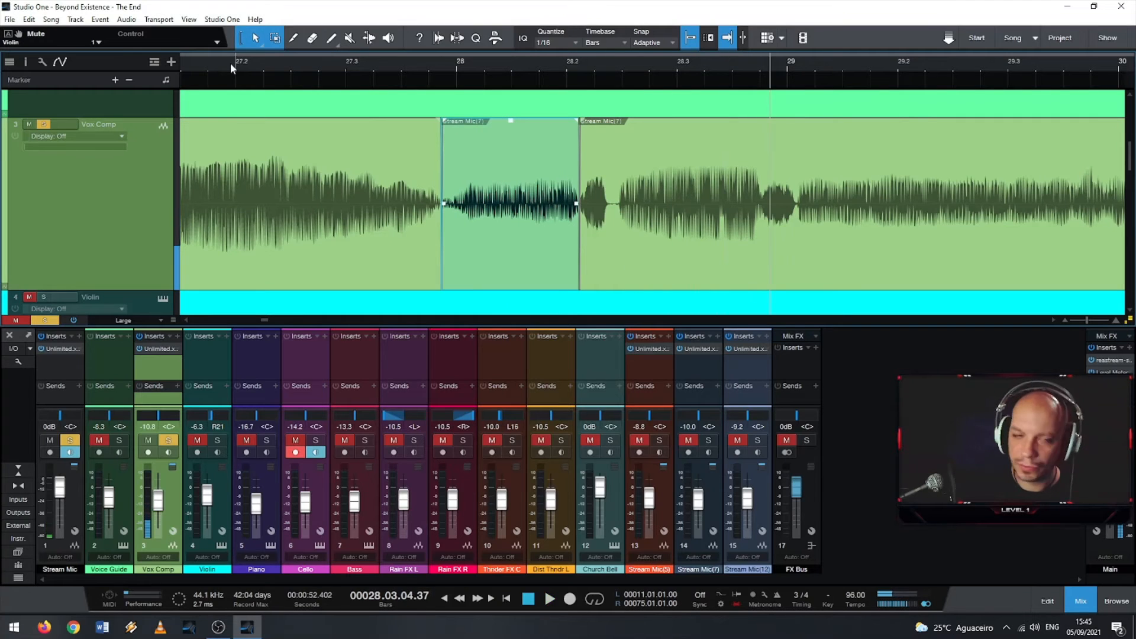
Step: Play the solo vocal from bar 27 to check the transition into the isolated segment
key("e")
key("e")
key("w")
key("w")
key("w")
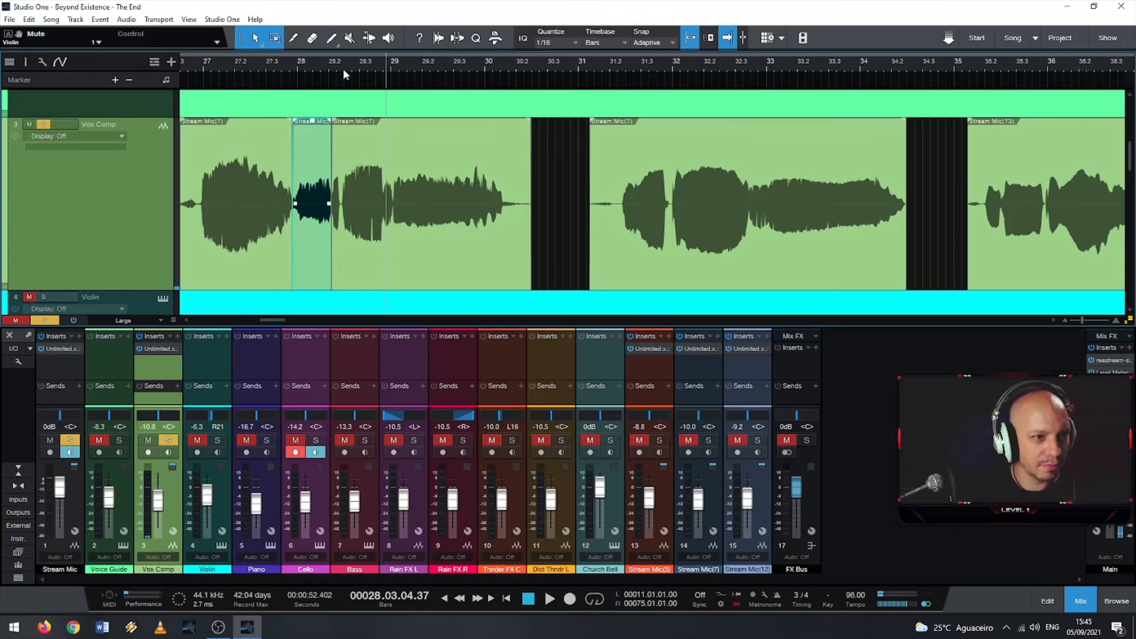
left_click_drag(373, 65, 514, 56)
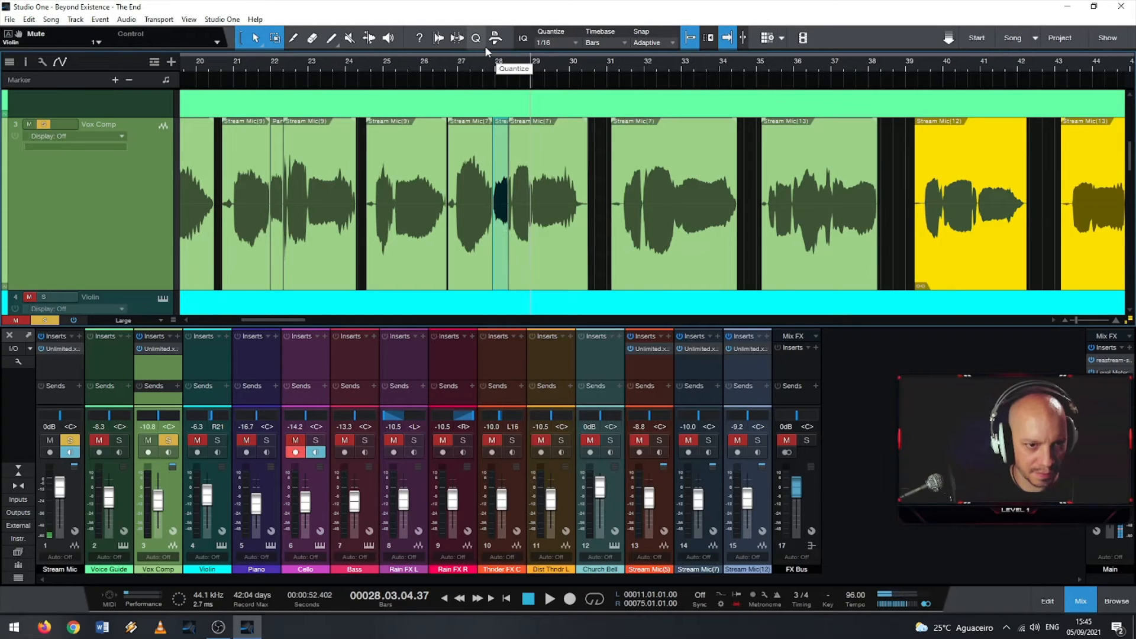
scroll(458, 145, "up", 3)
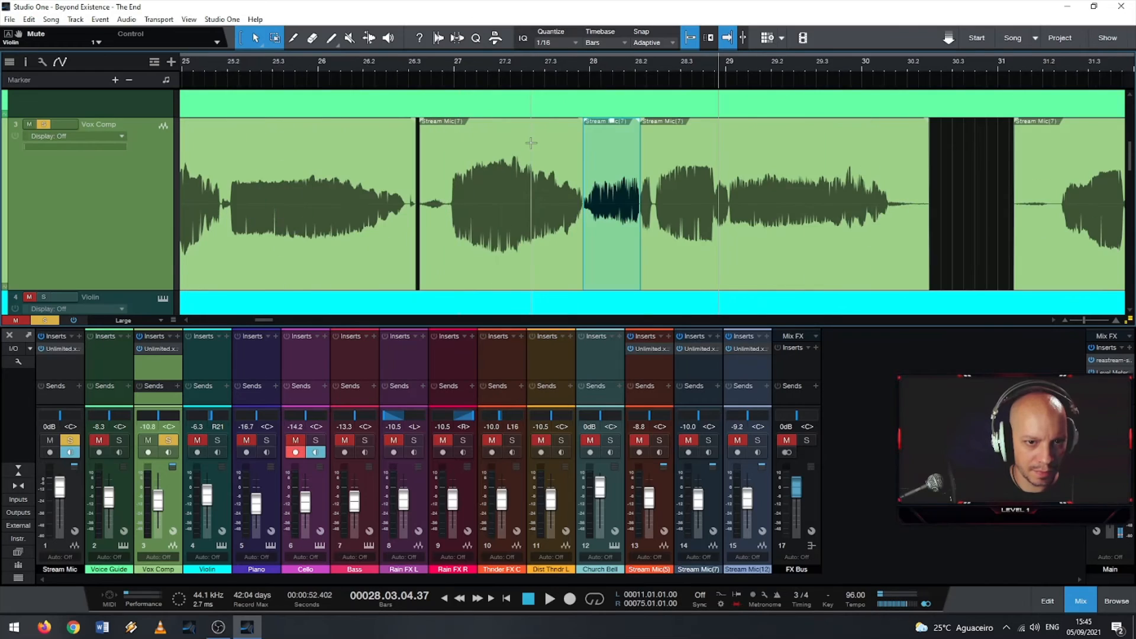
scroll(531, 142, "up", 1)
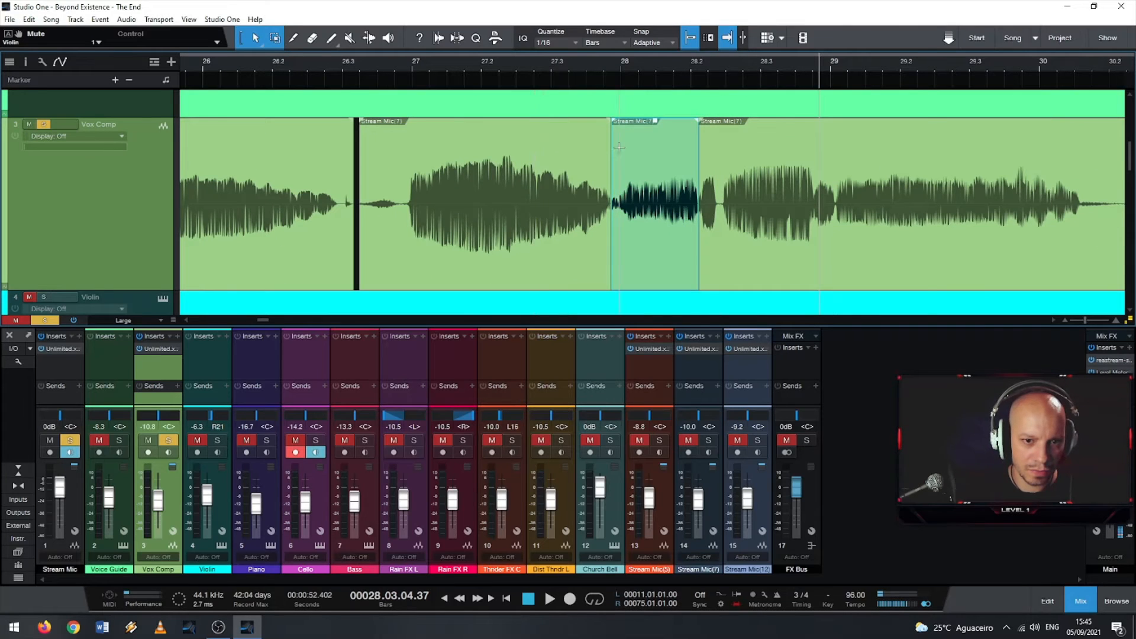
scroll(627, 153, "up", 1)
left_click(290, 62)
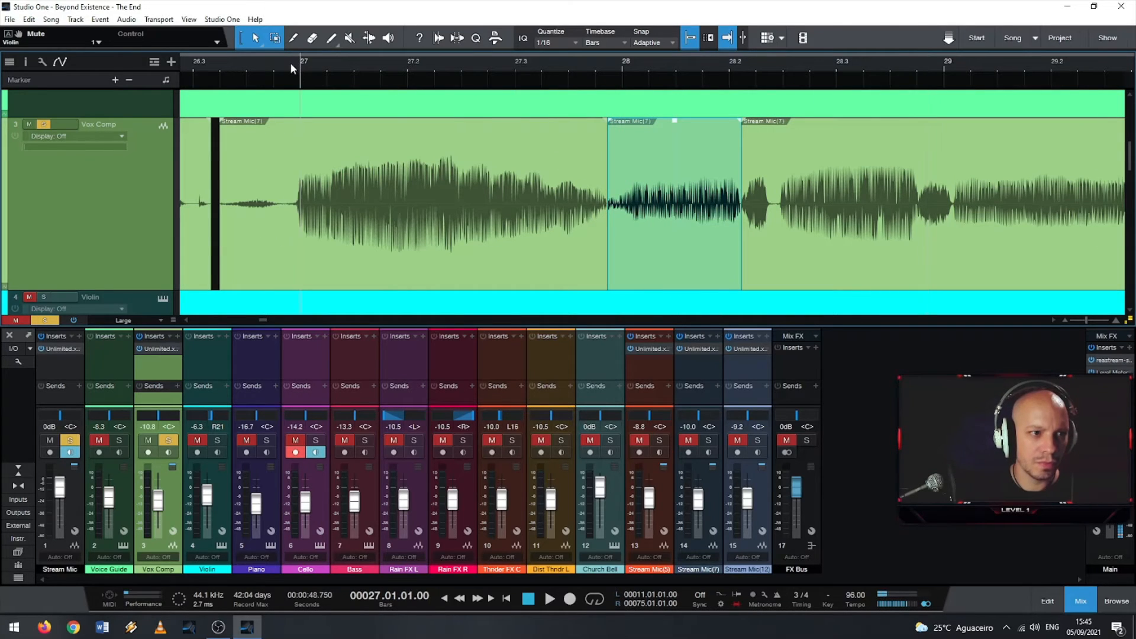
key("space")
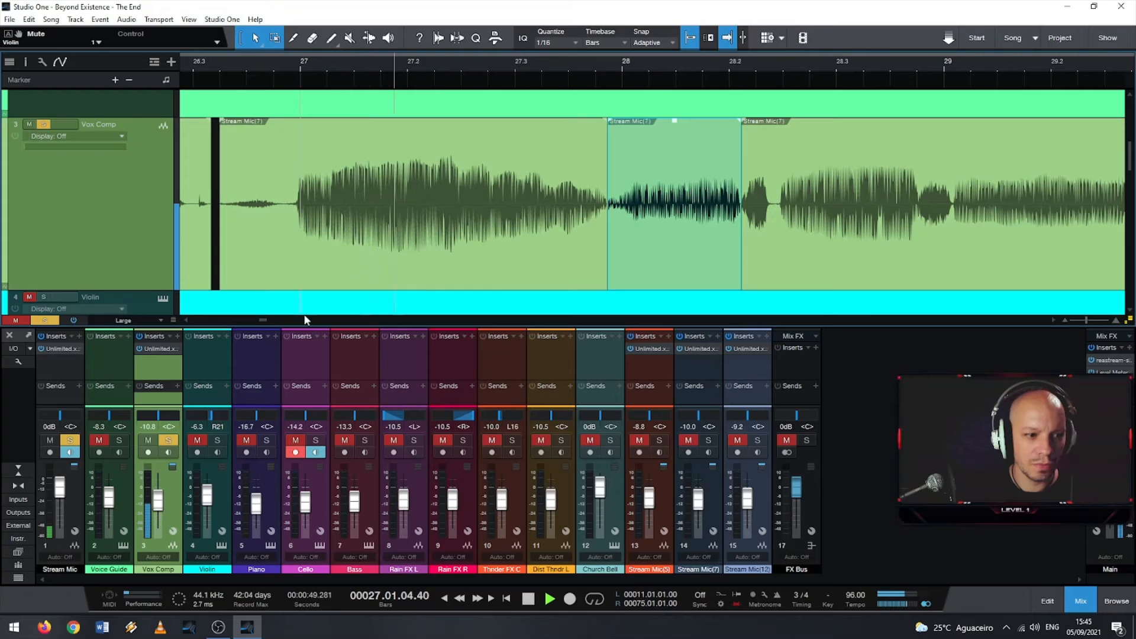
Step: Stop playback and solo the Vox Comp, Violin, Piano, Cello and Bass tracks together
left_click(168, 440)
key("space")
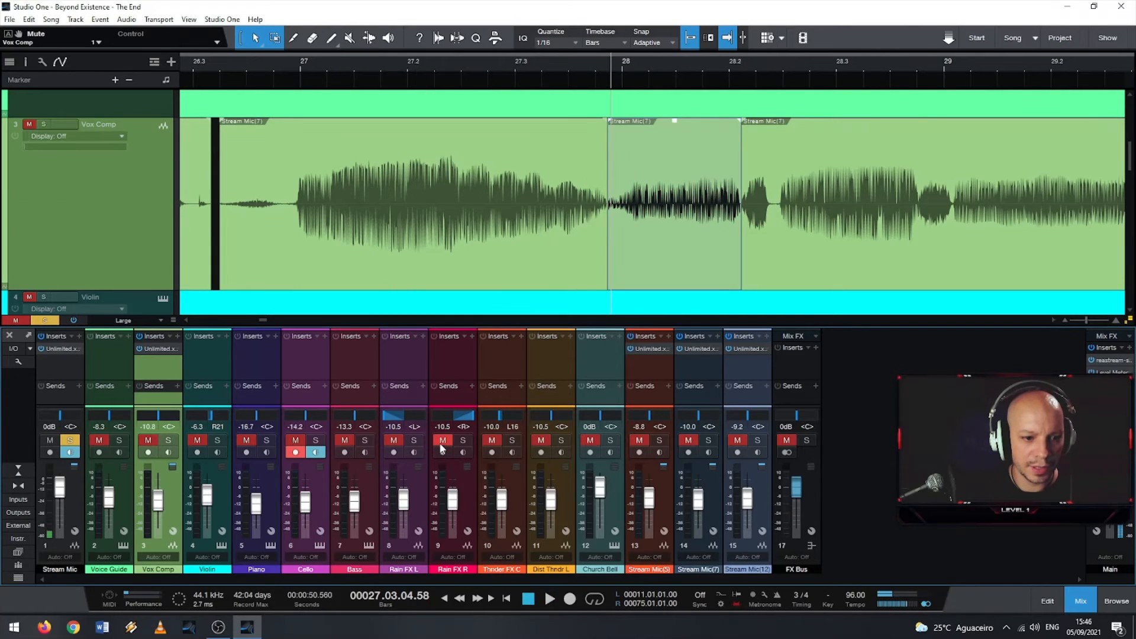
left_click(342, 441)
left_click(360, 442)
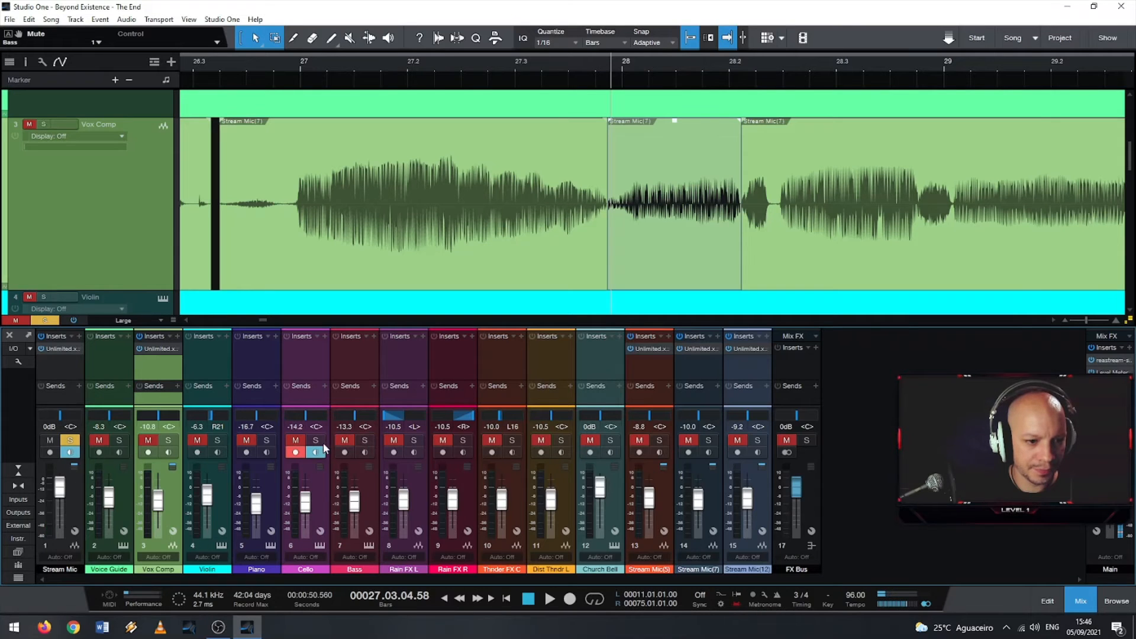
left_click_drag(364, 441, 151, 442)
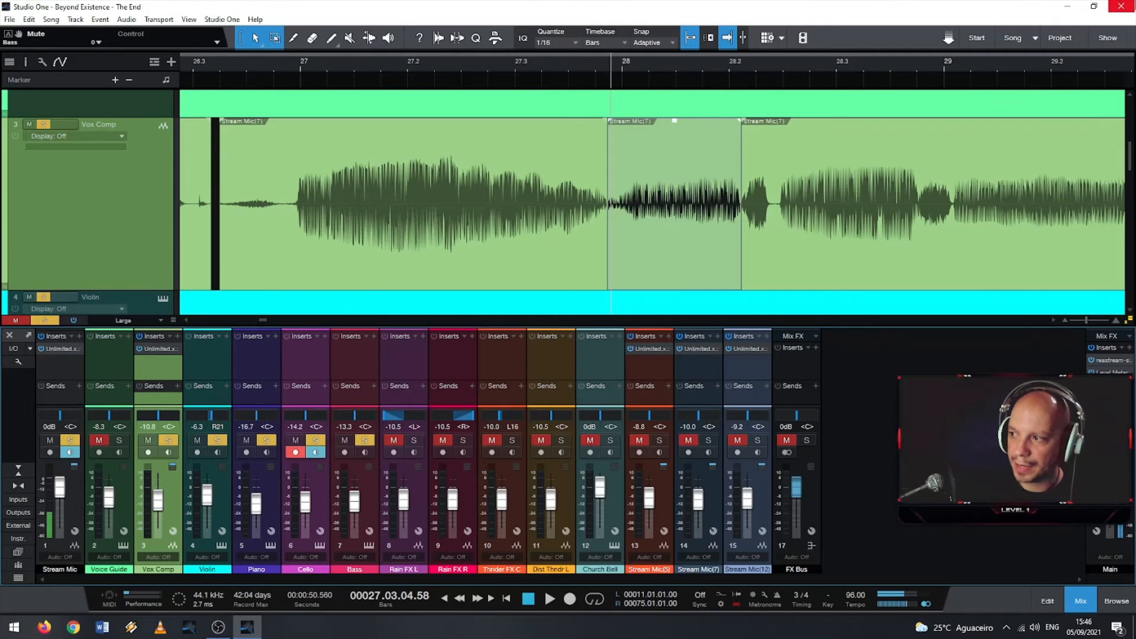
Step: Play the soloed vocal and instruments from just before bar 27 past the segment at bar 28
key("alt+Tab")
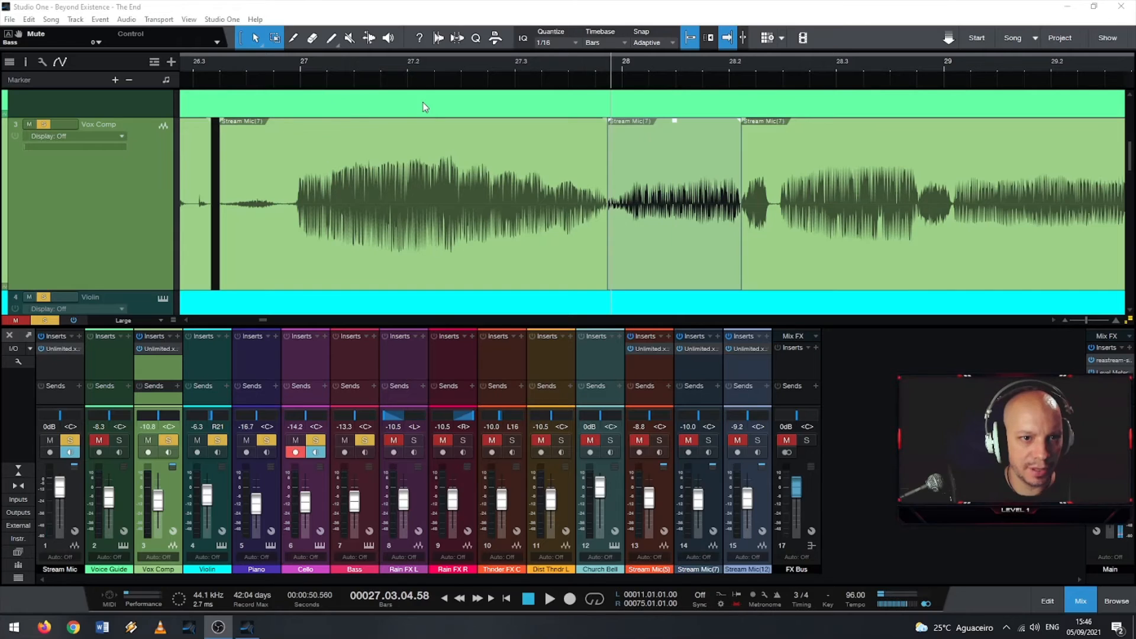
scroll(451, 145, "up", 1)
scroll(453, 145, "down", 7)
scroll(452, 145, "down", 2)
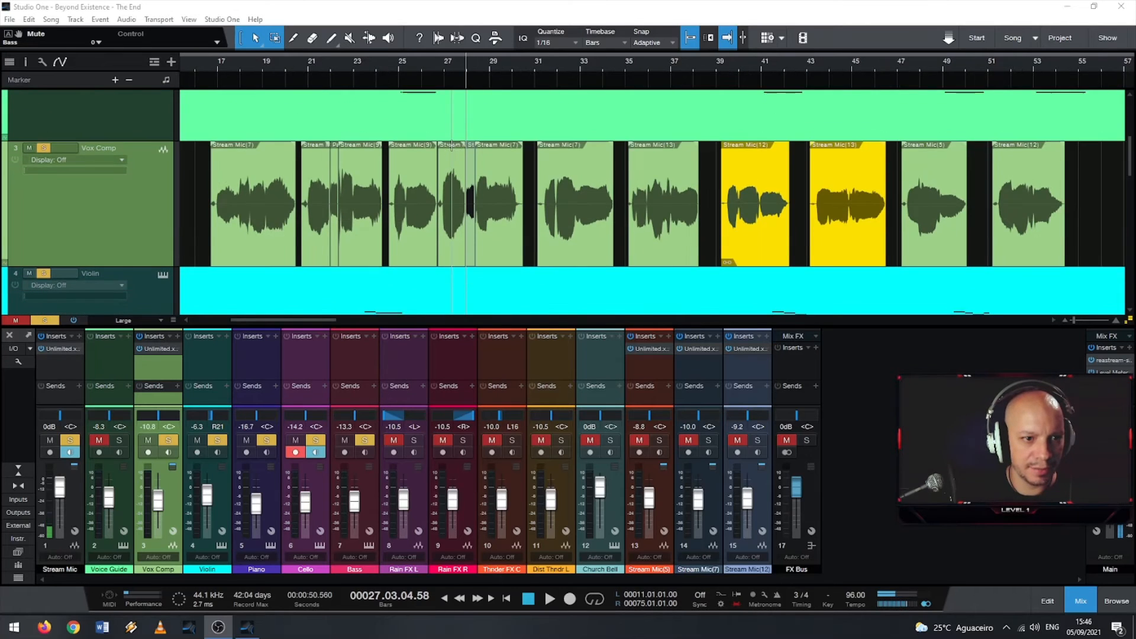
scroll(452, 147, "down", 1)
scroll(458, 154, "up", 4)
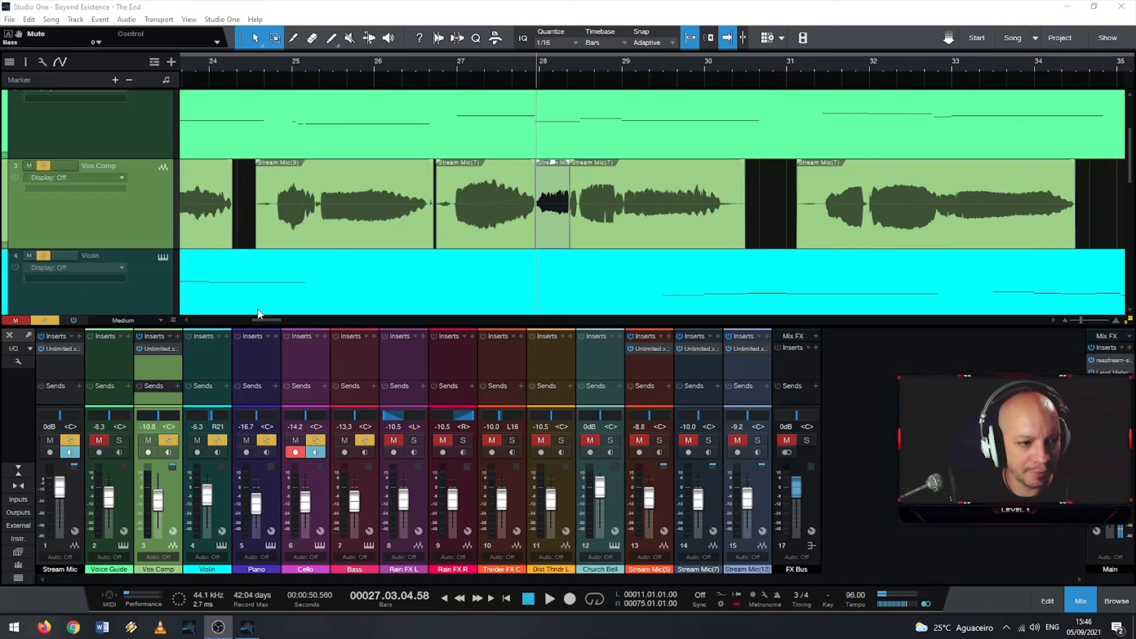
left_click(451, 62)
key("space")
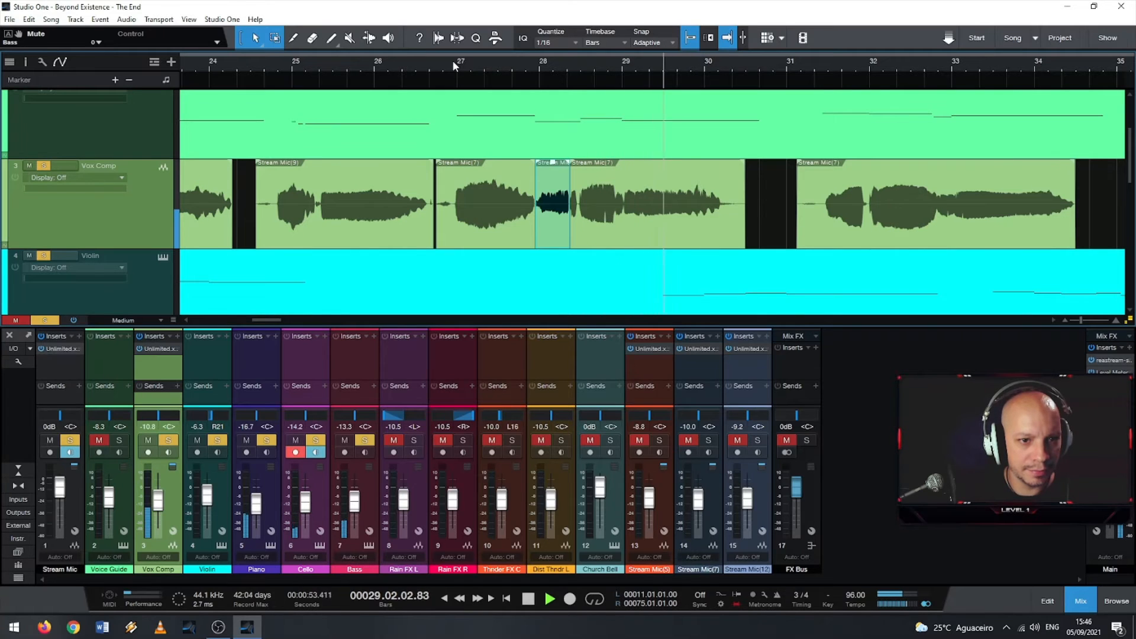
left_click_drag(454, 62, 513, 53)
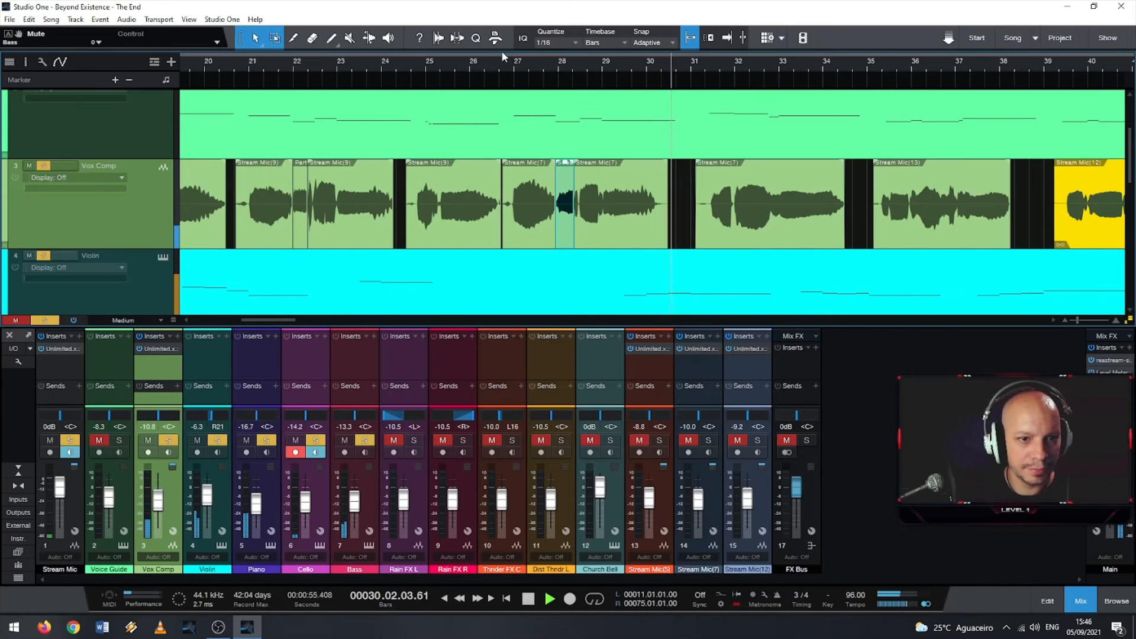
key("space")
Step: Replay the vocal with the instruments and set the Vox Comp channel volume to -13.3 dB
left_click(484, 62)
key("space")
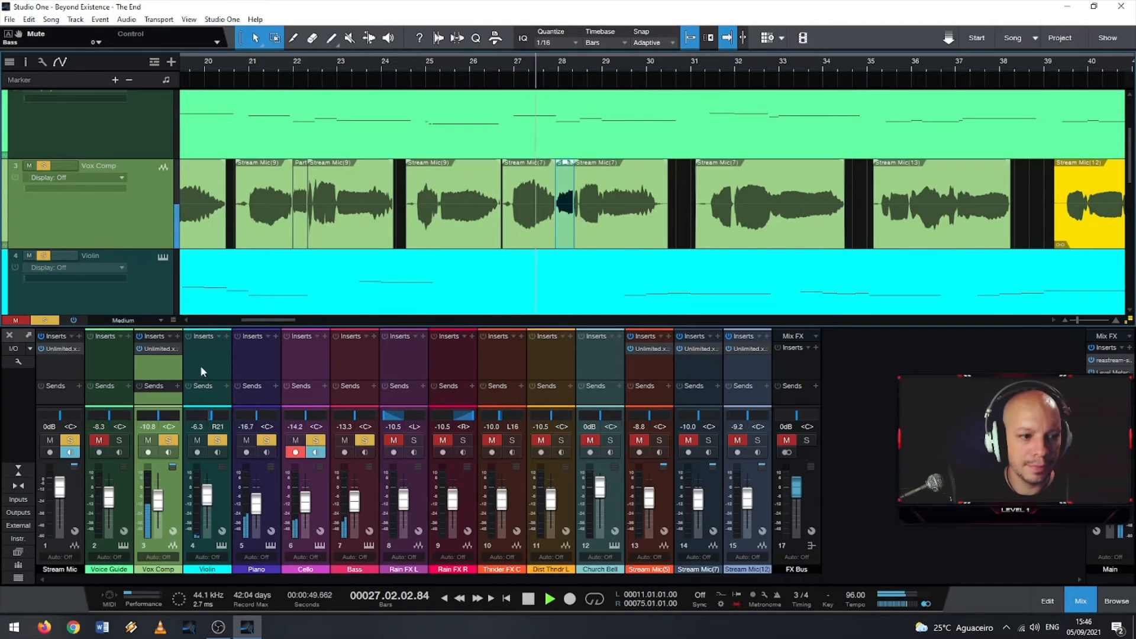
left_click_drag(158, 497, 157, 504)
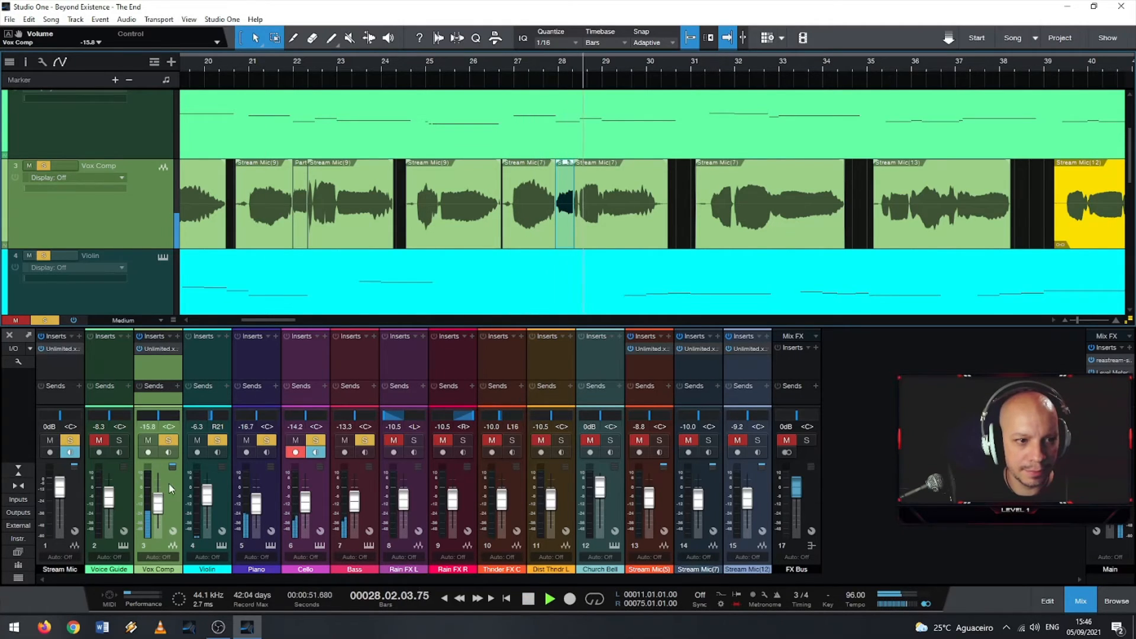
left_click(391, 64)
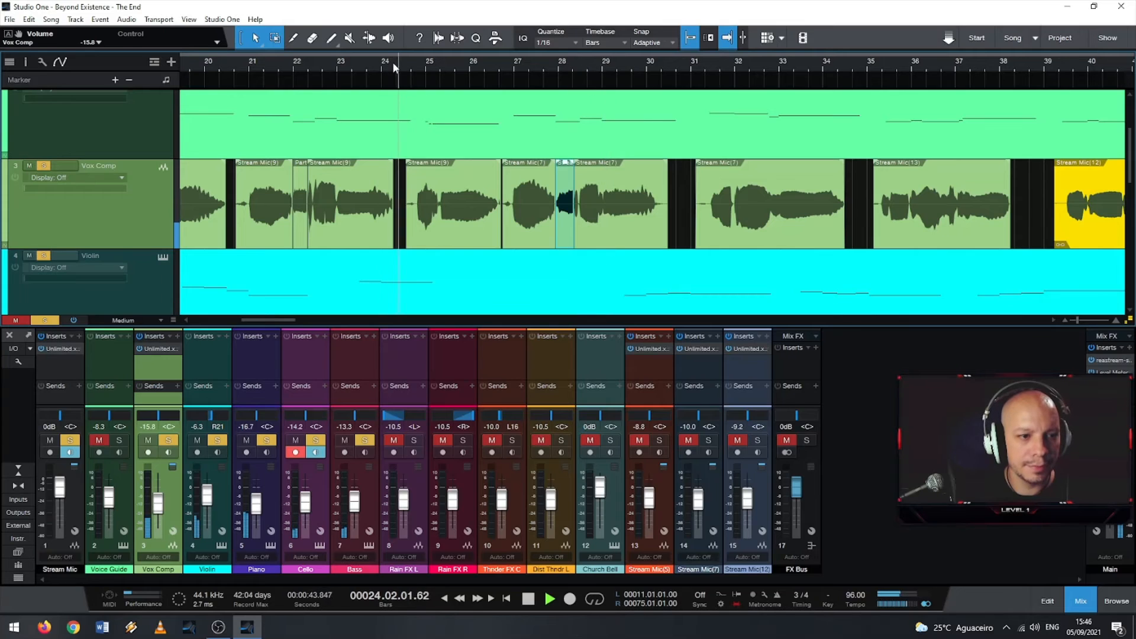
left_click_drag(158, 507, 163, 496)
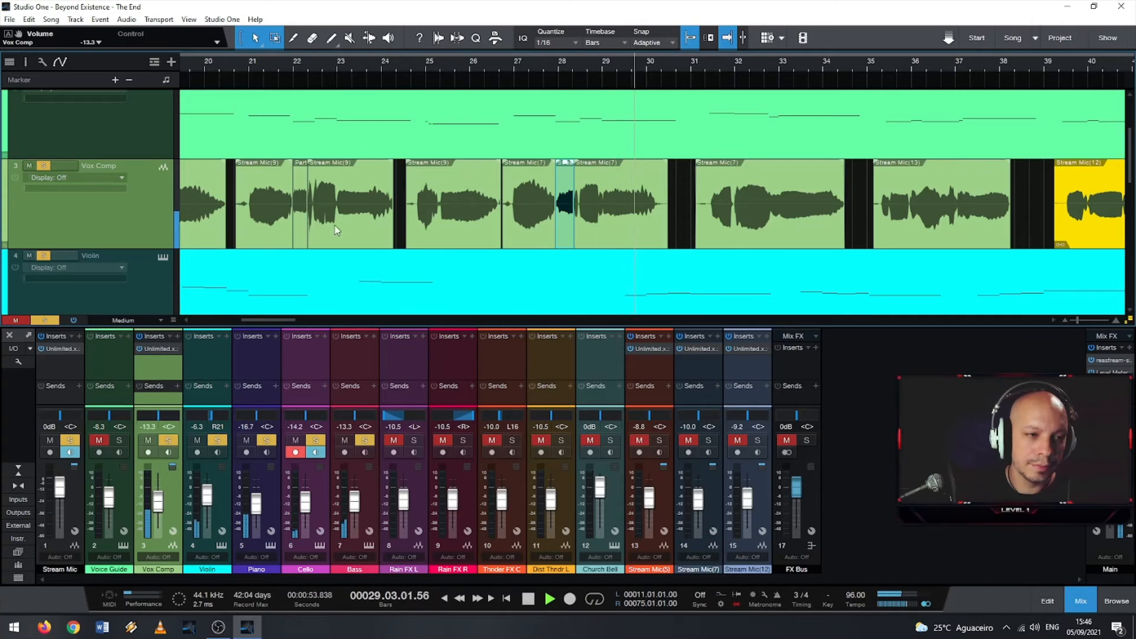
Step: Play the rebalanced mix from bar 21 and again from the middle of bar 27
left_click(252, 62)
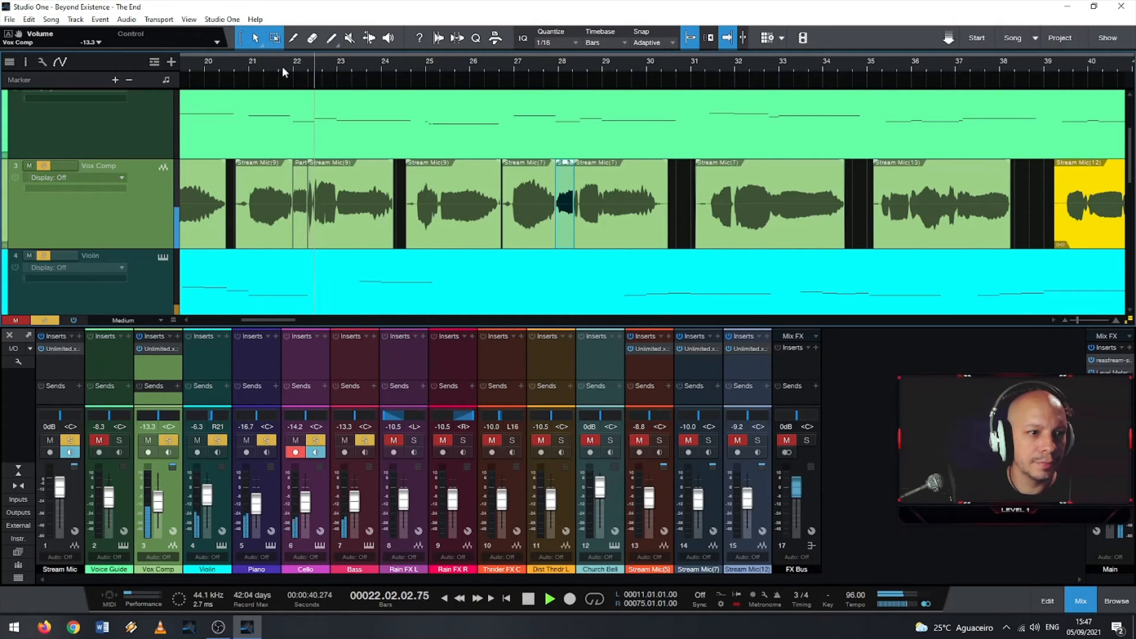
left_click(538, 69)
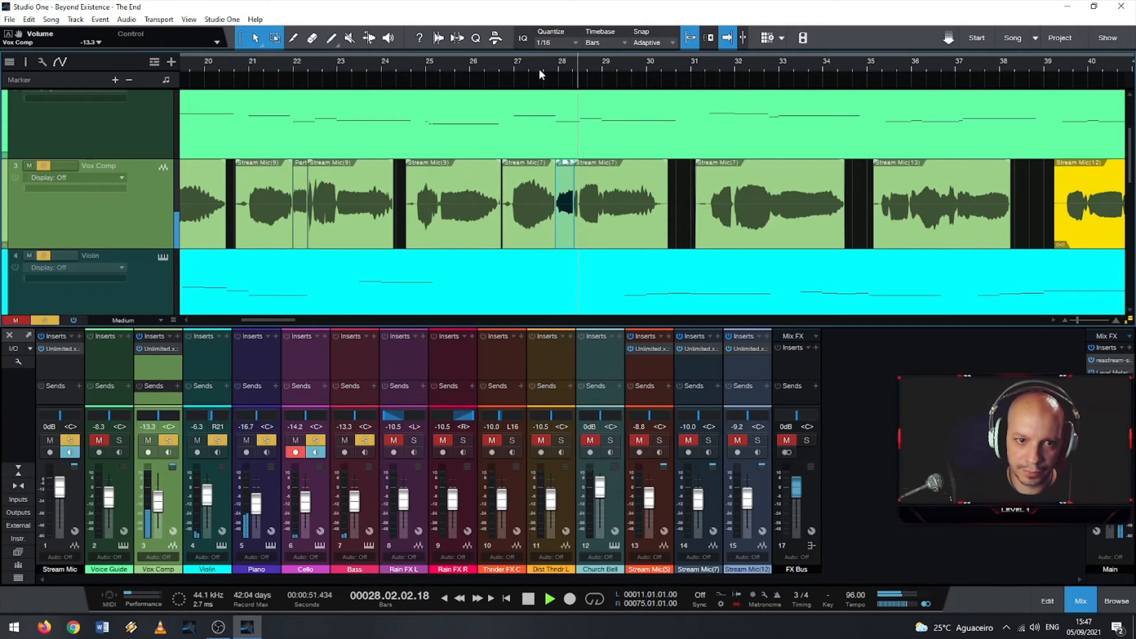
key("space")
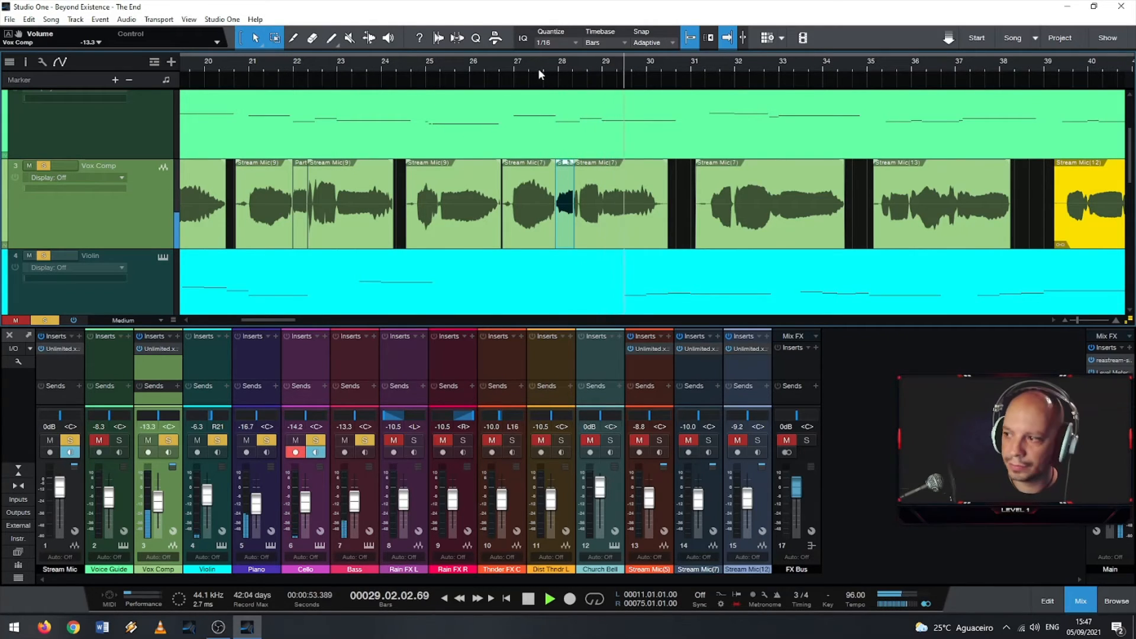
Step: Examine the gain-adjusted segments at bars 28 and 22 and the overall Vox Comp clip layout
scroll(503, 214, "down", 1)
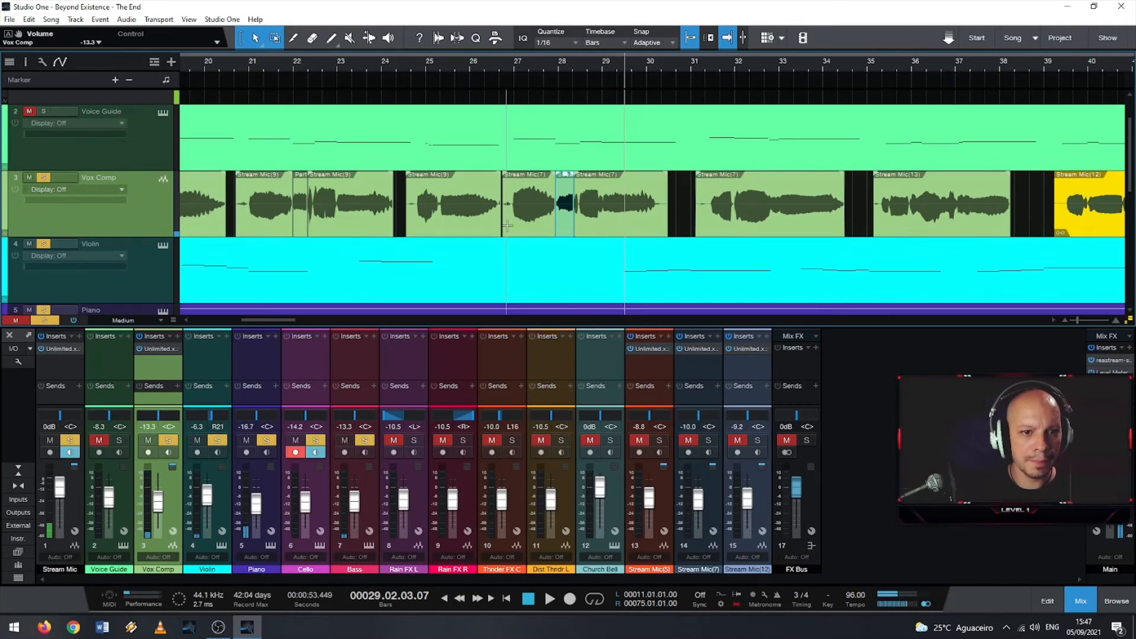
scroll(598, 216, "up", 1)
scroll(581, 222, "up", 5)
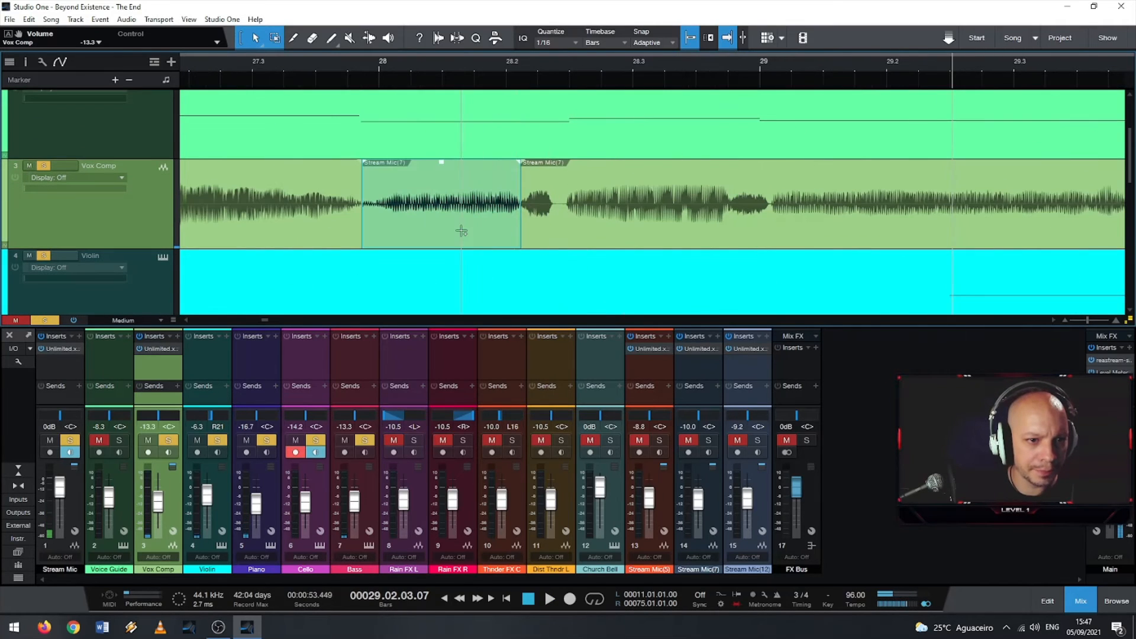
scroll(462, 231, "up", 2)
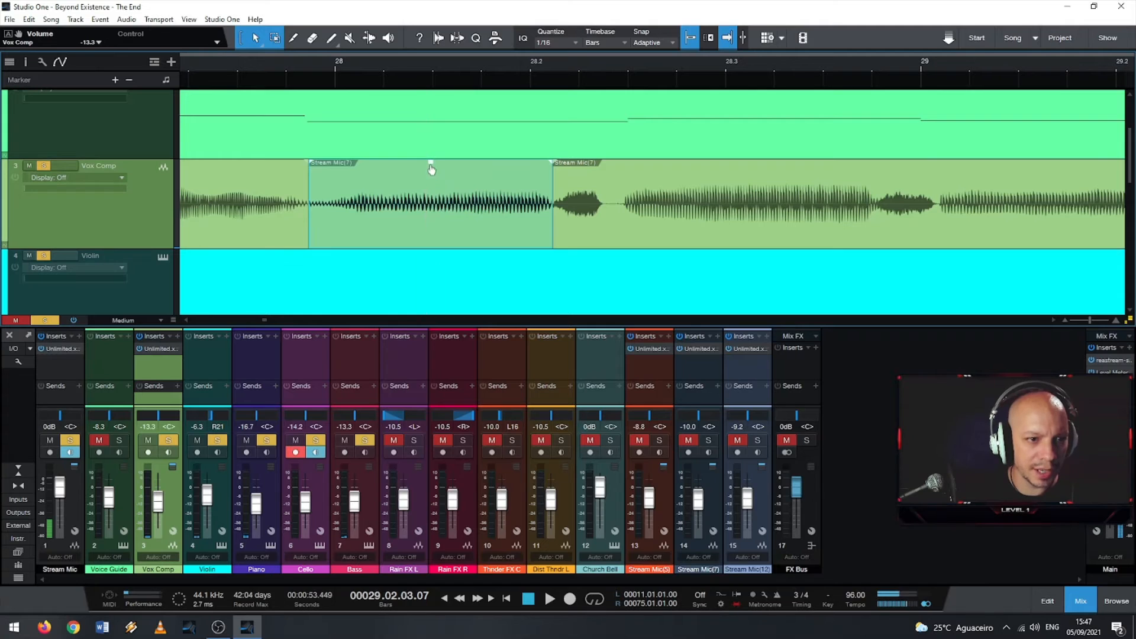
scroll(431, 177, "down", 6)
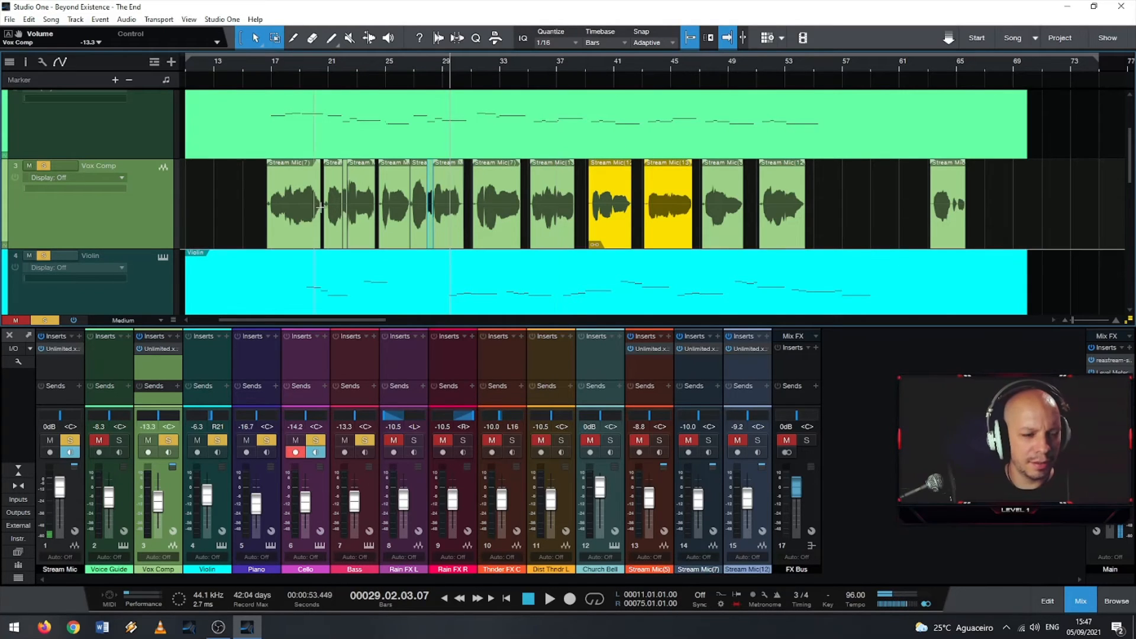
scroll(321, 208, "up", 5)
scroll(352, 207, "up", 3)
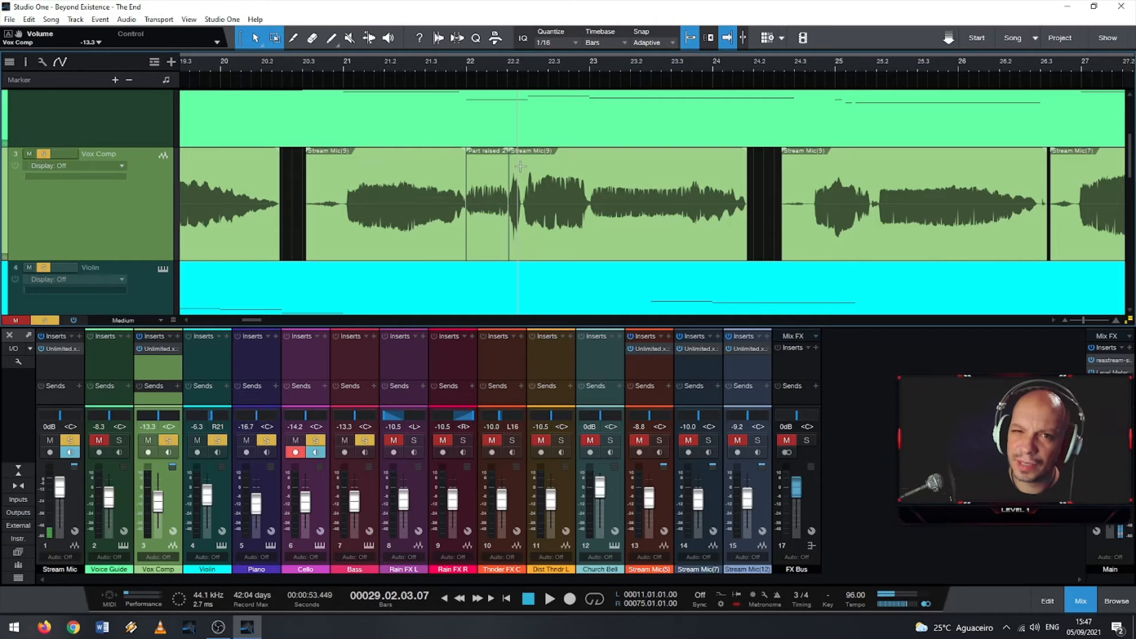
key("alt+Tab")
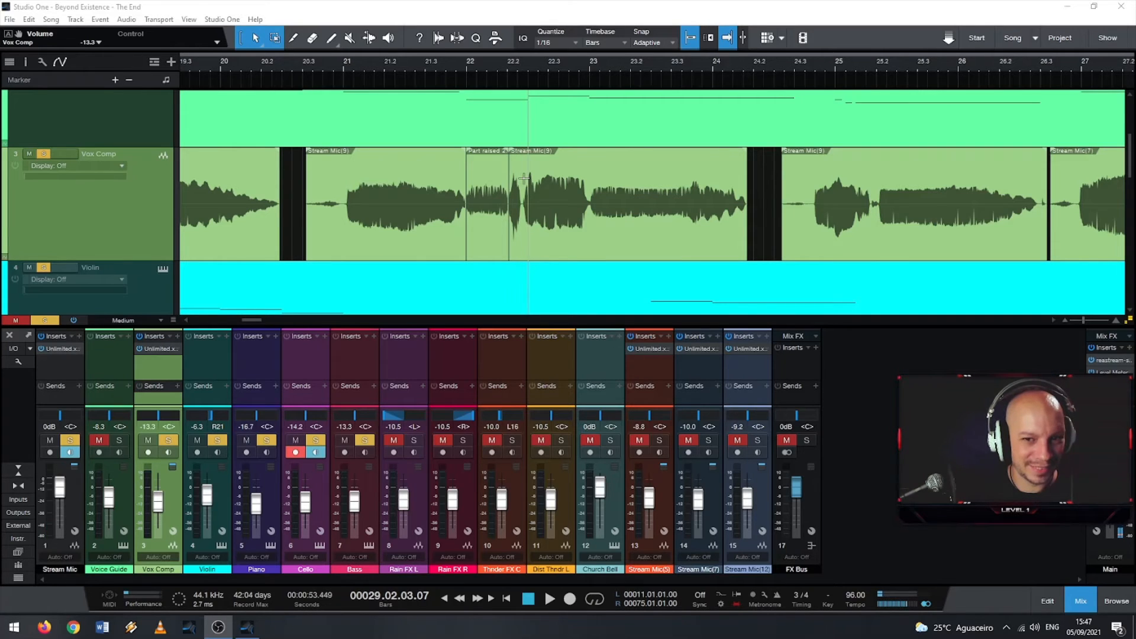
scroll(524, 178, "down", 8)
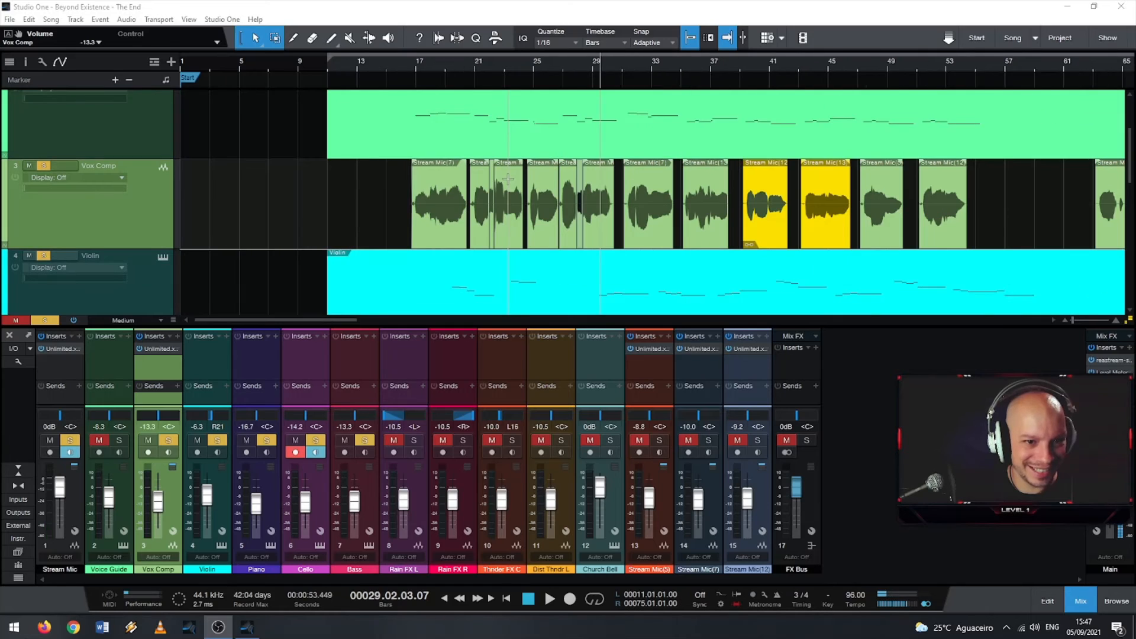
Step: Play the mix from bar 54 to about bar 61 with autoscroll turned off during playback
scroll(507, 179, "down", 1)
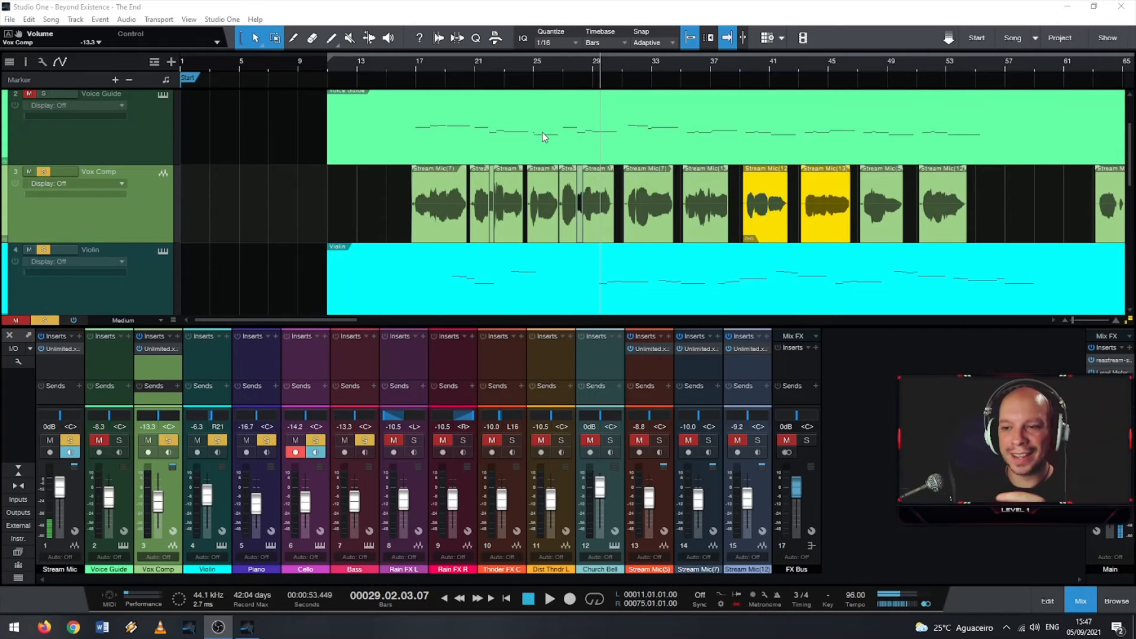
scroll(597, 220, "up", 2)
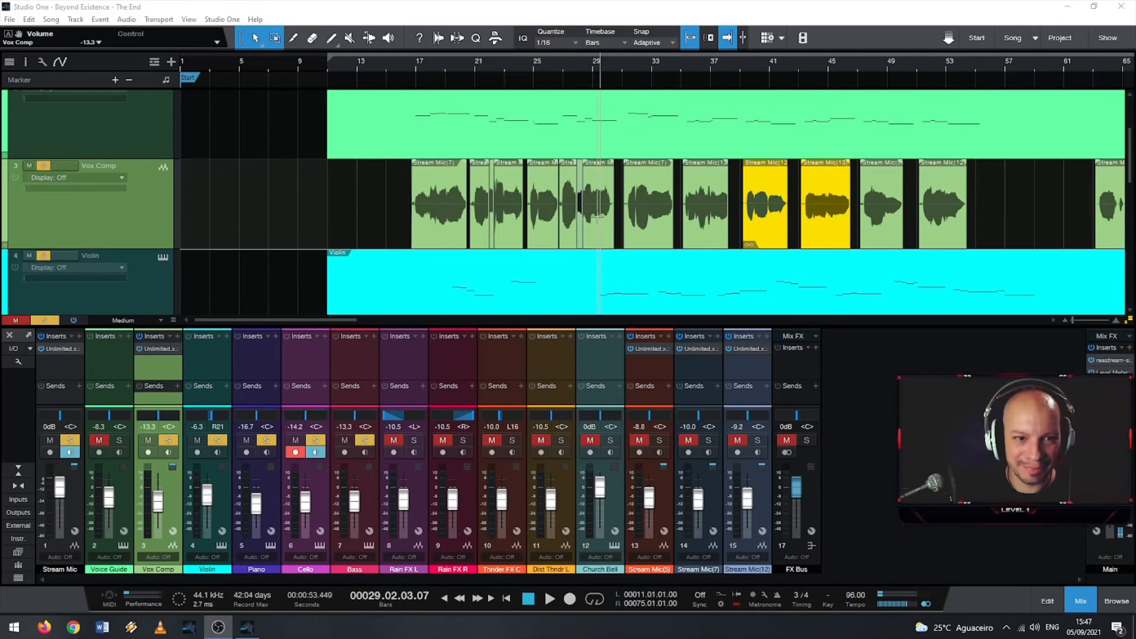
scroll(597, 220, "down", 2)
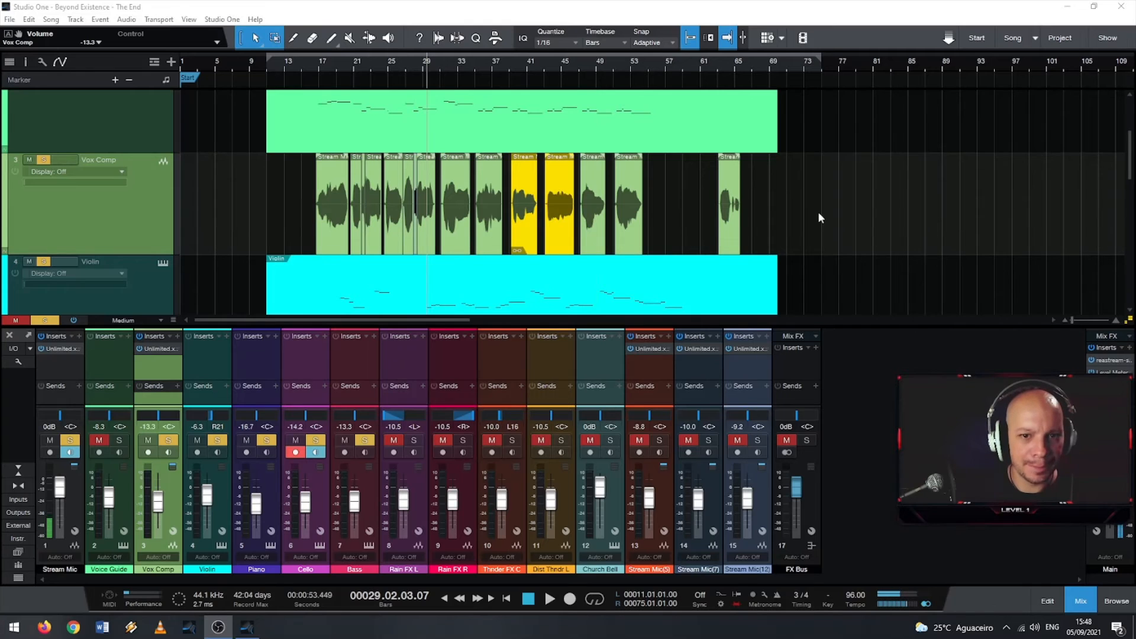
scroll(818, 218, "down", 2)
scroll(698, 158, "down", 1)
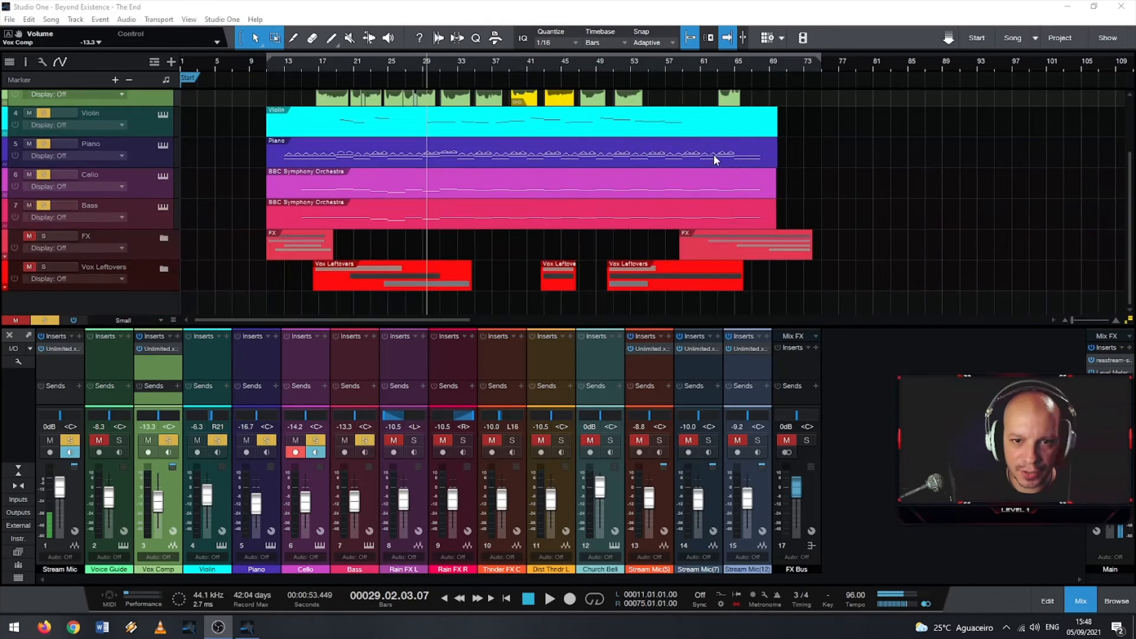
scroll(713, 177, "up", 2)
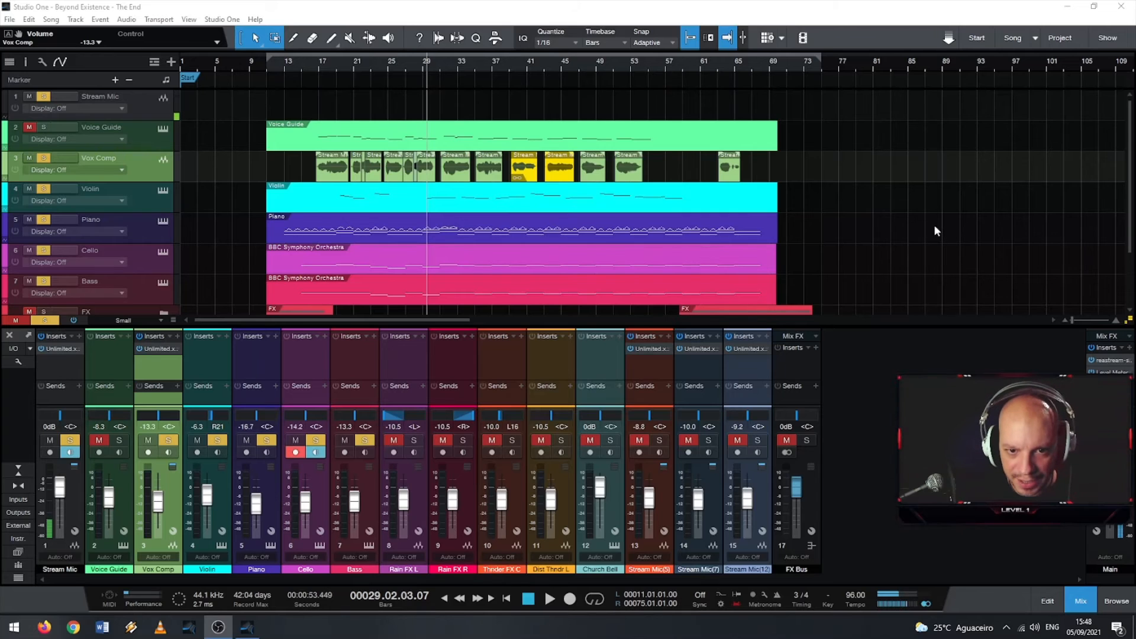
left_click(640, 62)
key("space")
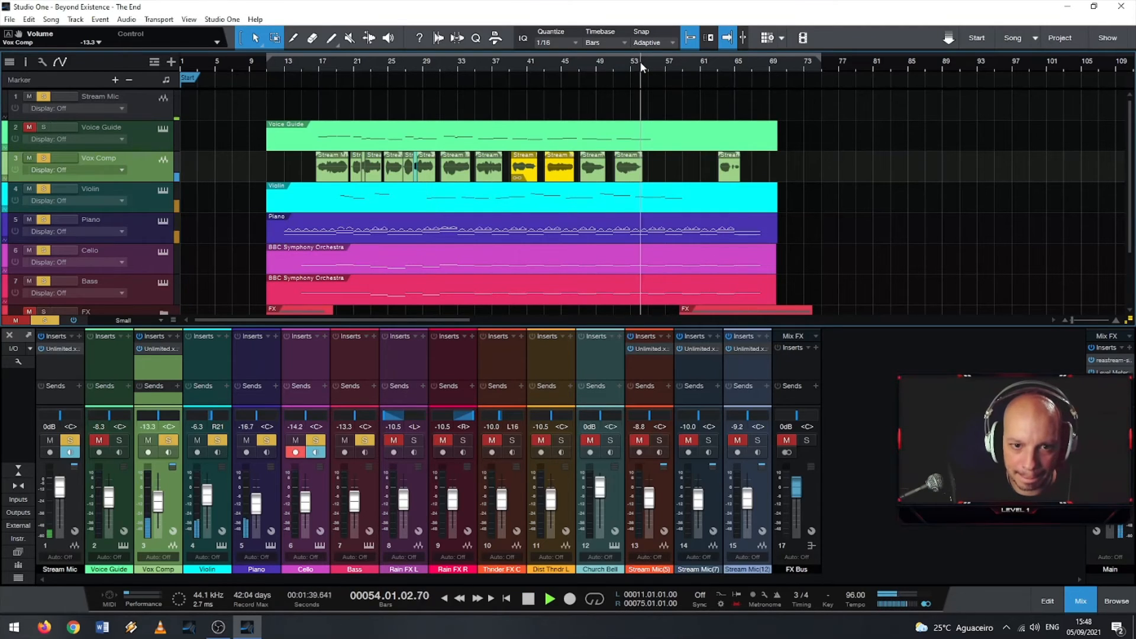
scroll(668, 67, "down", 3)
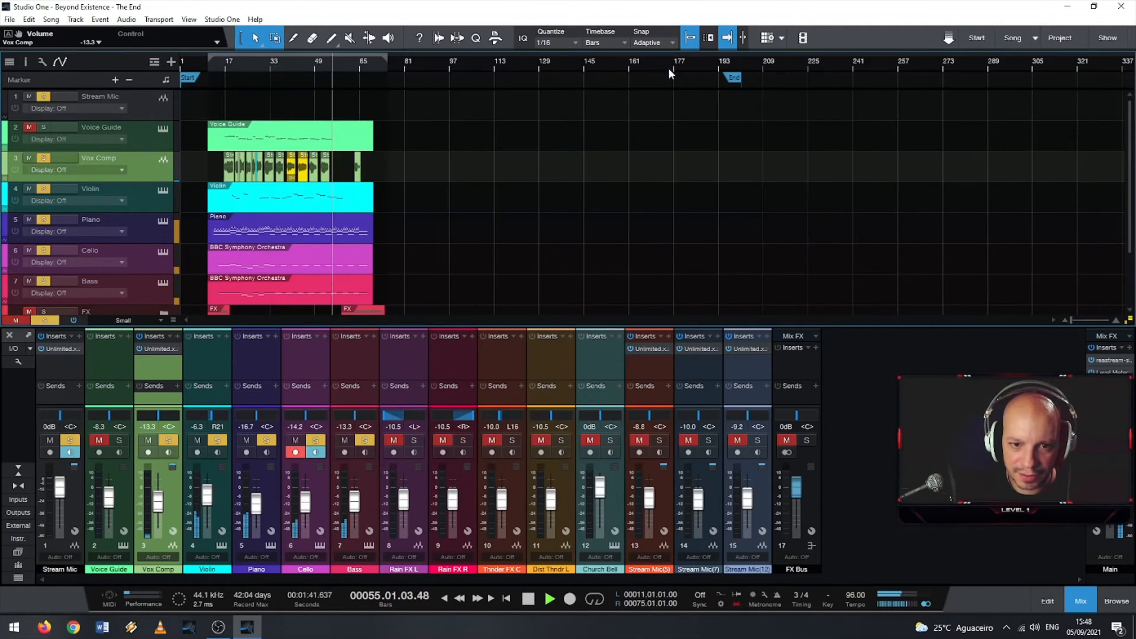
scroll(471, 58, "up", 4)
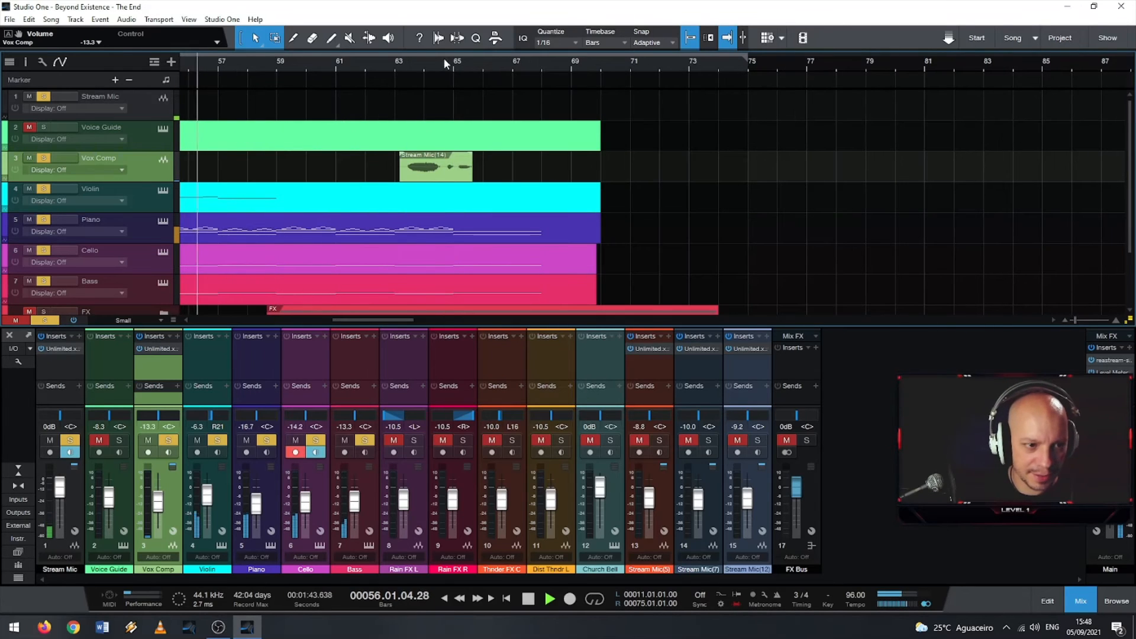
left_click_drag(417, 64, 441, 56)
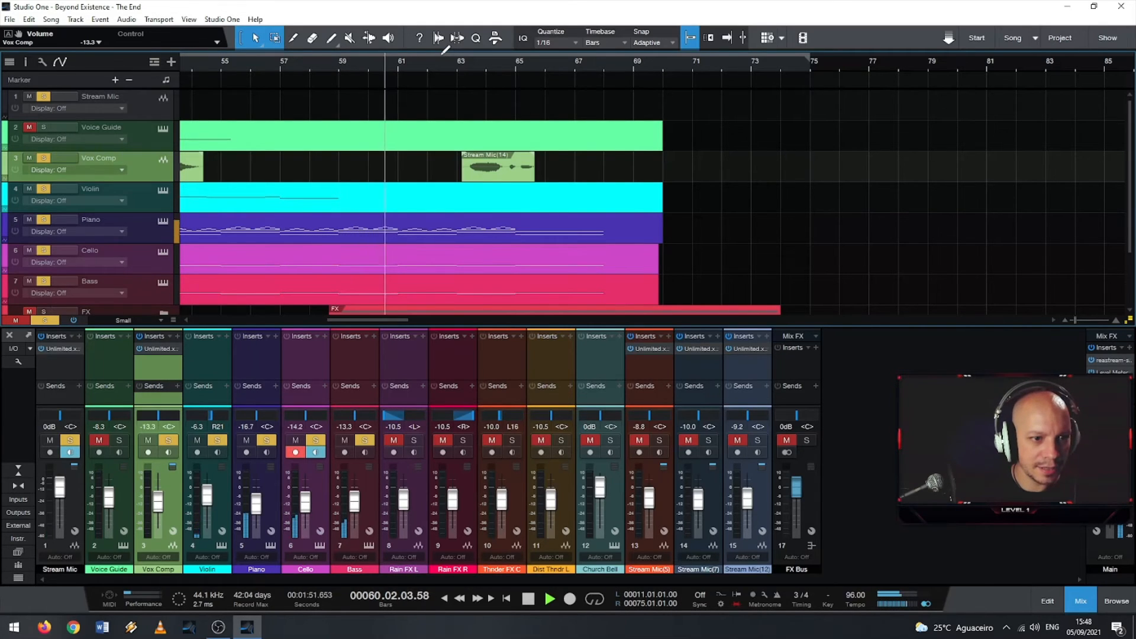
key("f")
key("space")
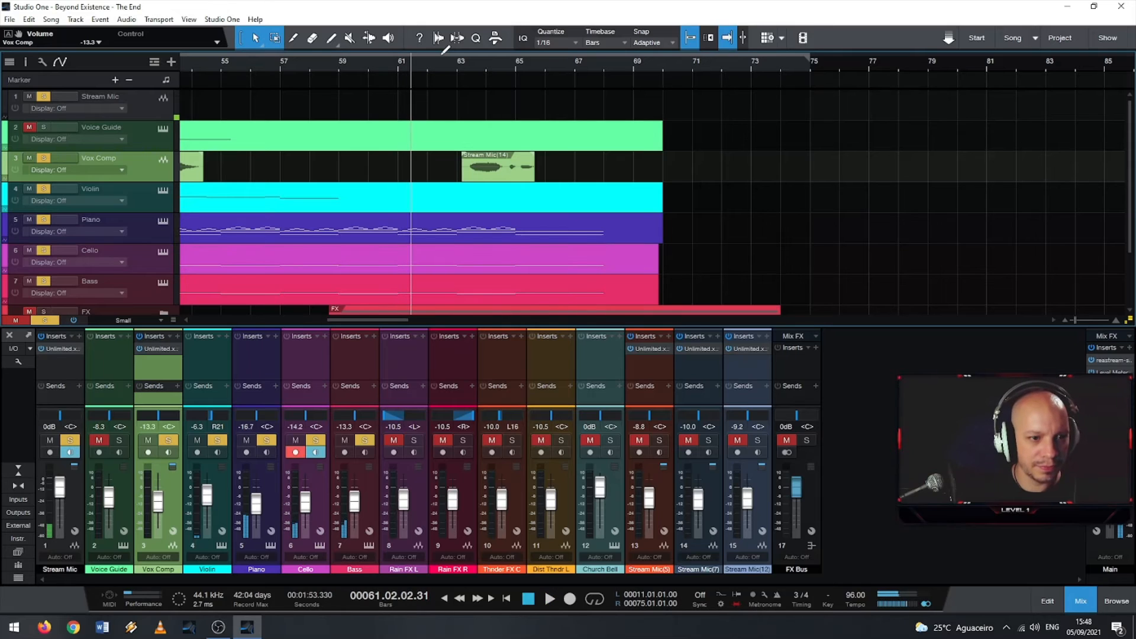
Step: Try shifting the last Vox Comp clip slightly earlier at bar 63, and undo the move
scroll(403, 231, "down", 2)
scroll(403, 224, "up", 1)
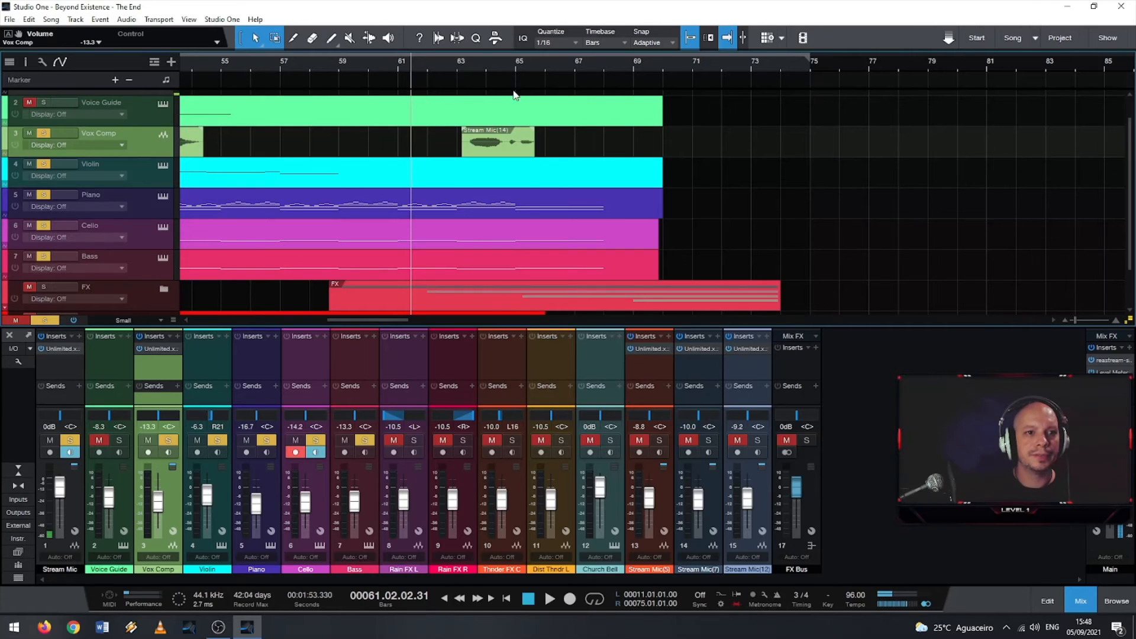
scroll(440, 206, "up", 1)
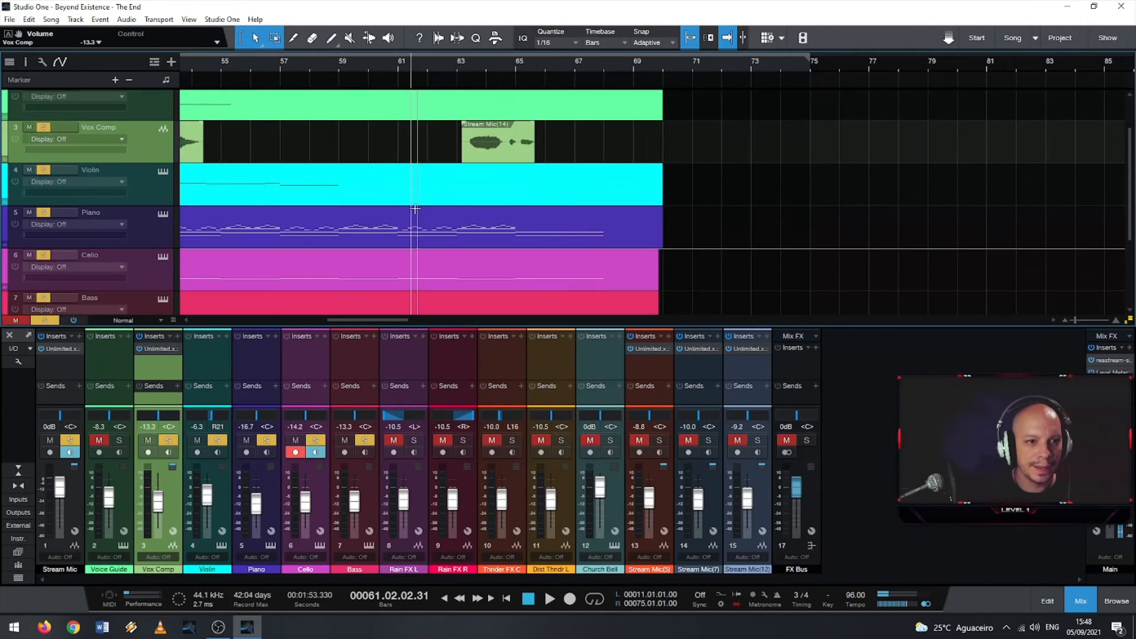
scroll(441, 205, "up", 7)
scroll(441, 205, "down", 4)
scroll(440, 206, "down", 3)
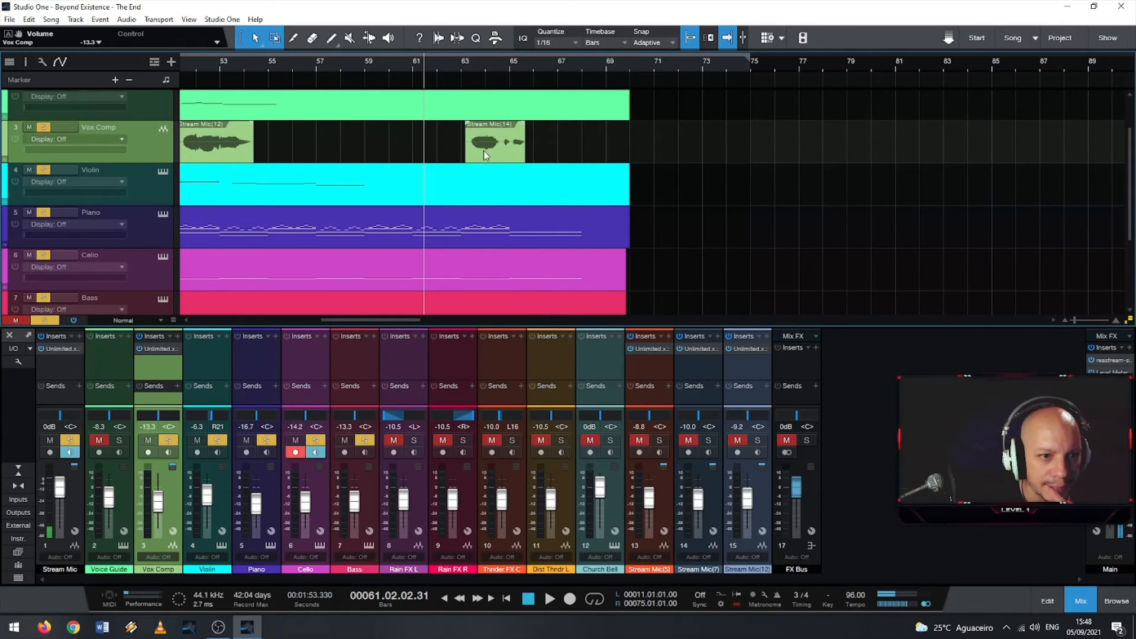
mouse_move(484, 151)
left_mouse_down()
mouse_move(398, 154)
mouse_move(483, 152)
left_mouse_up()
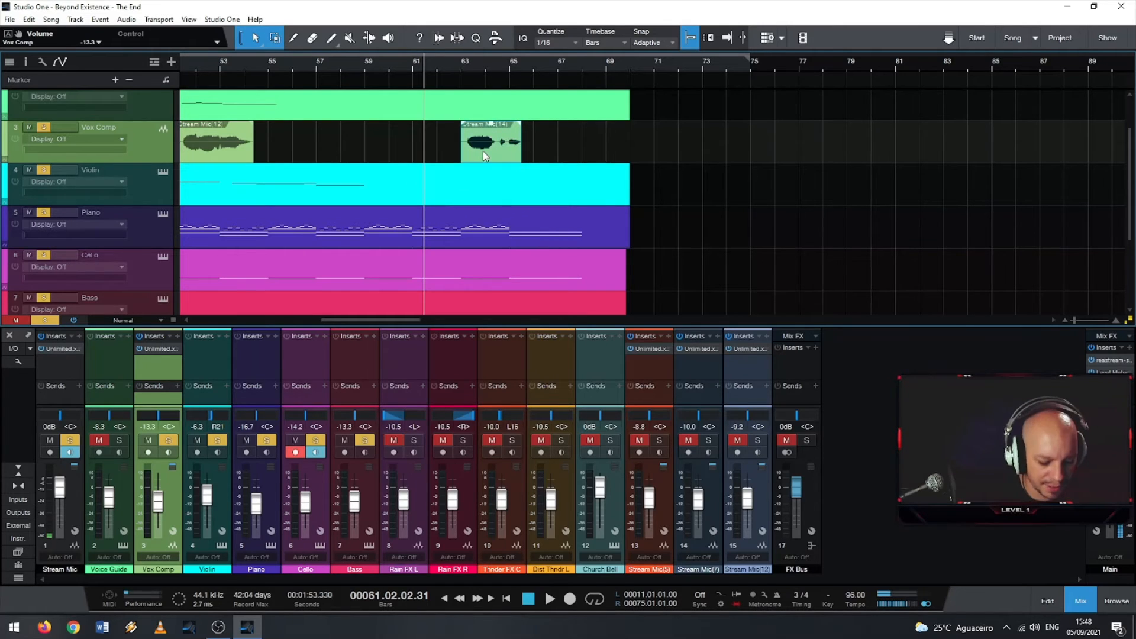
key("ctrl+z")
Step: Move the last Vox Comp clip four bars earlier so it starts just after bar 59
scroll(490, 163, "up", 4)
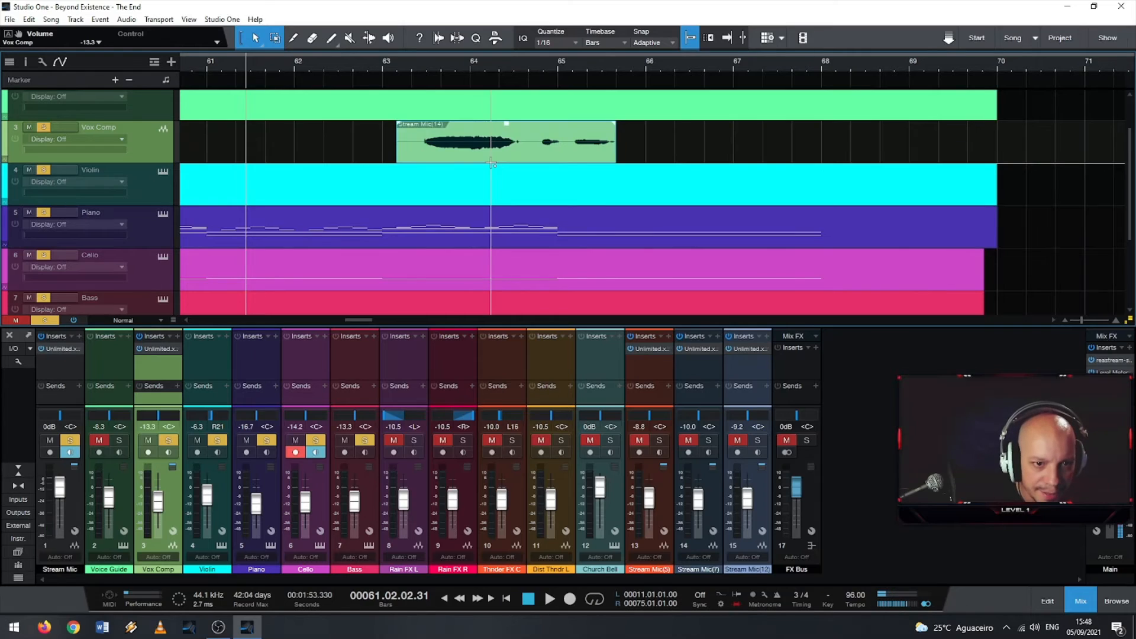
scroll(490, 163, "up", 3)
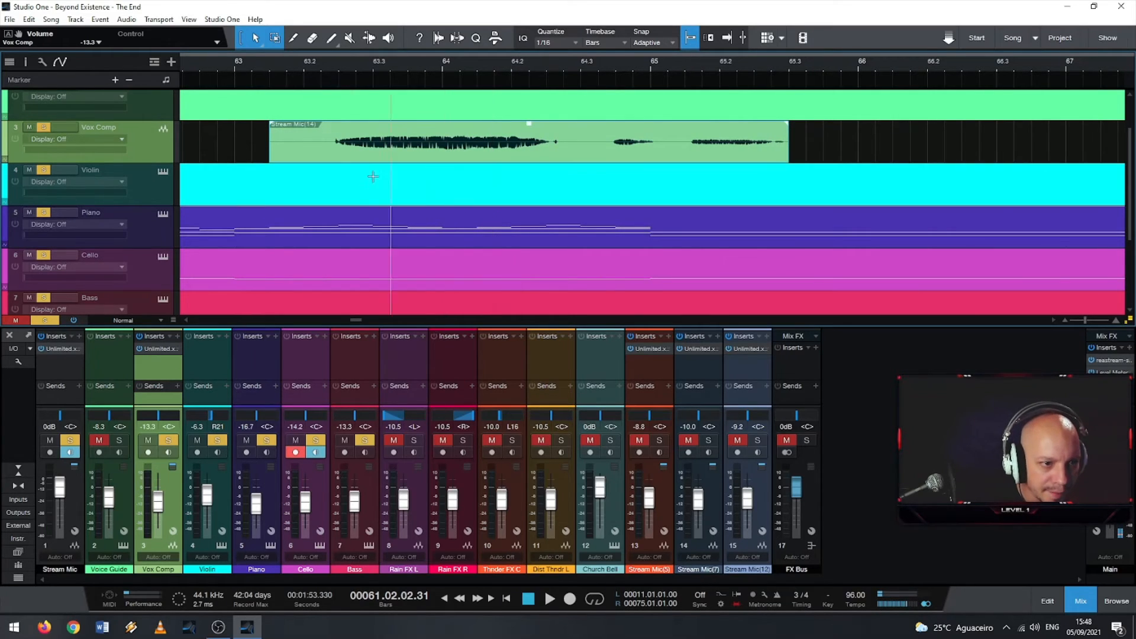
scroll(350, 228, "up", 4)
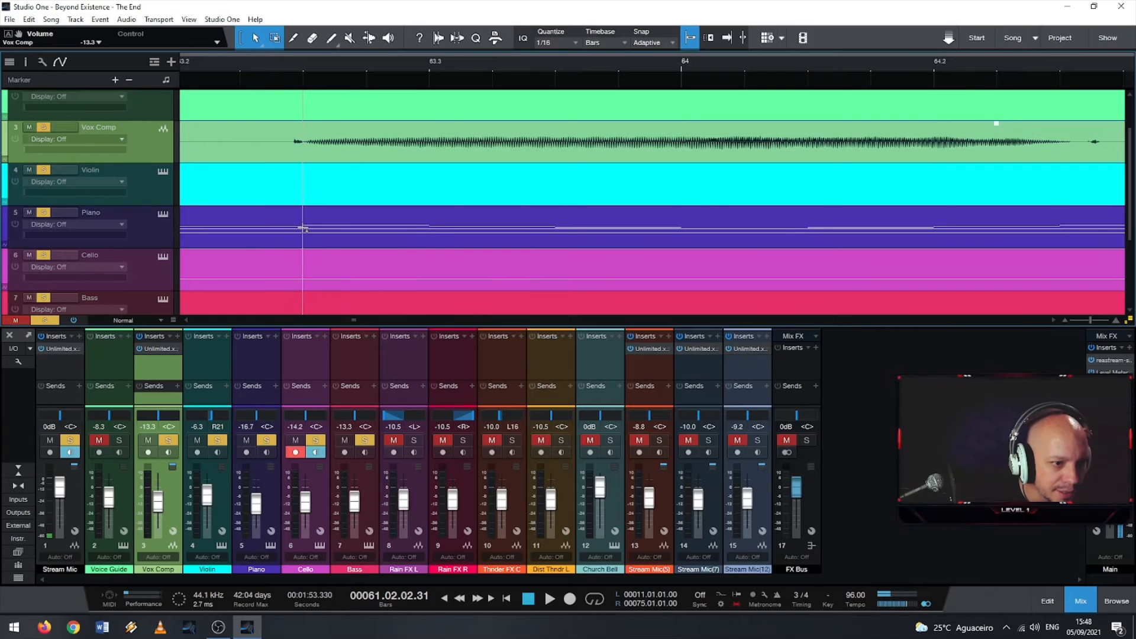
scroll(308, 228, "down", 8)
scroll(306, 213, "down", 3)
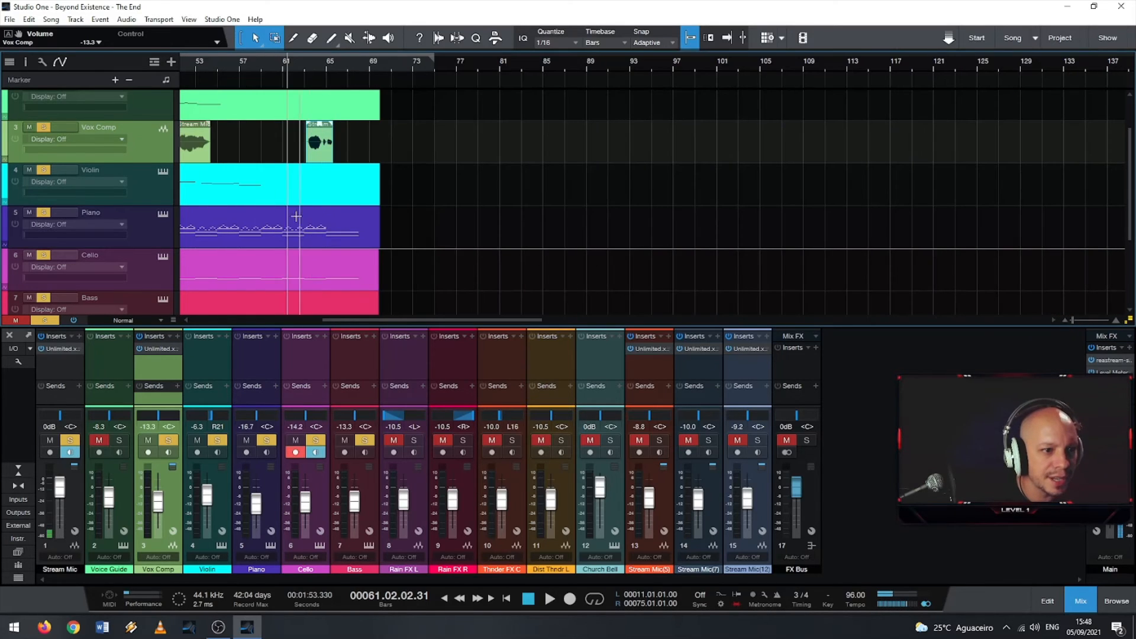
scroll(275, 207, "up", 2)
scroll(302, 203, "up", 2)
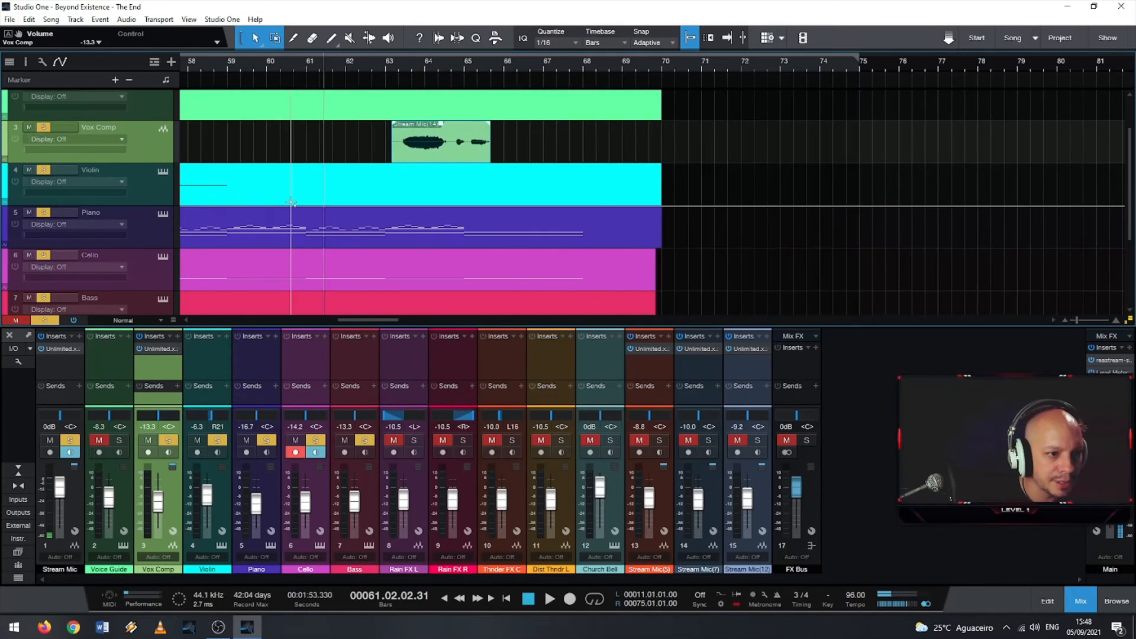
left_click_drag(425, 158, 283, 158)
Step: Turn snapping off and nudge the relocated Vox Comp clip slightly earlier near bar 59
scroll(250, 156, "up", 4)
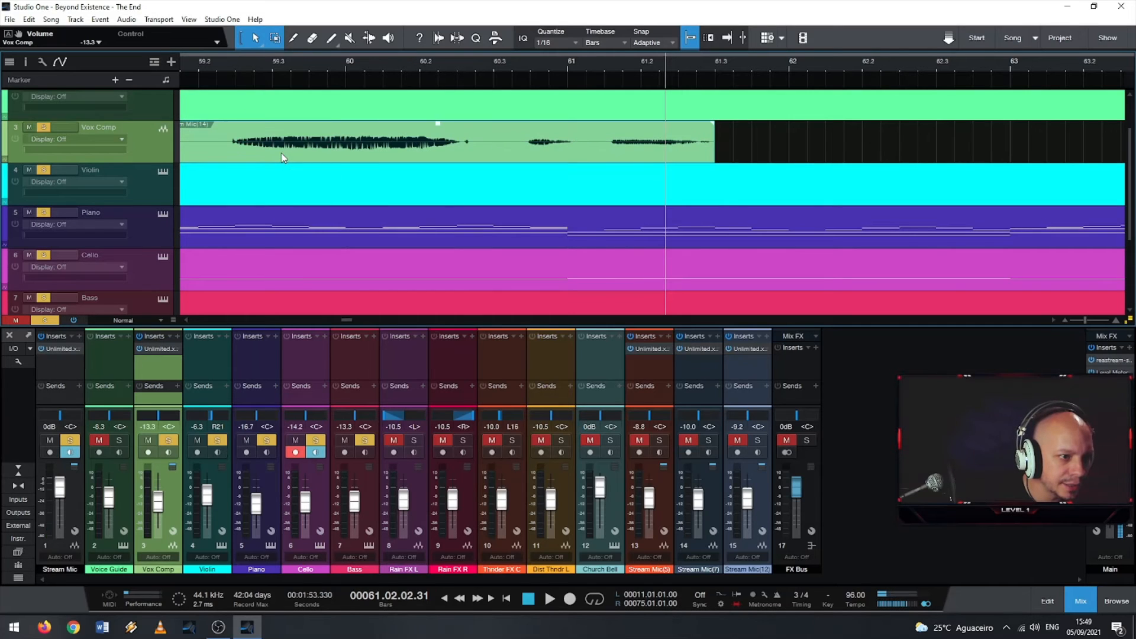
scroll(222, 176, "up", 3)
scroll(222, 176, "down", 3)
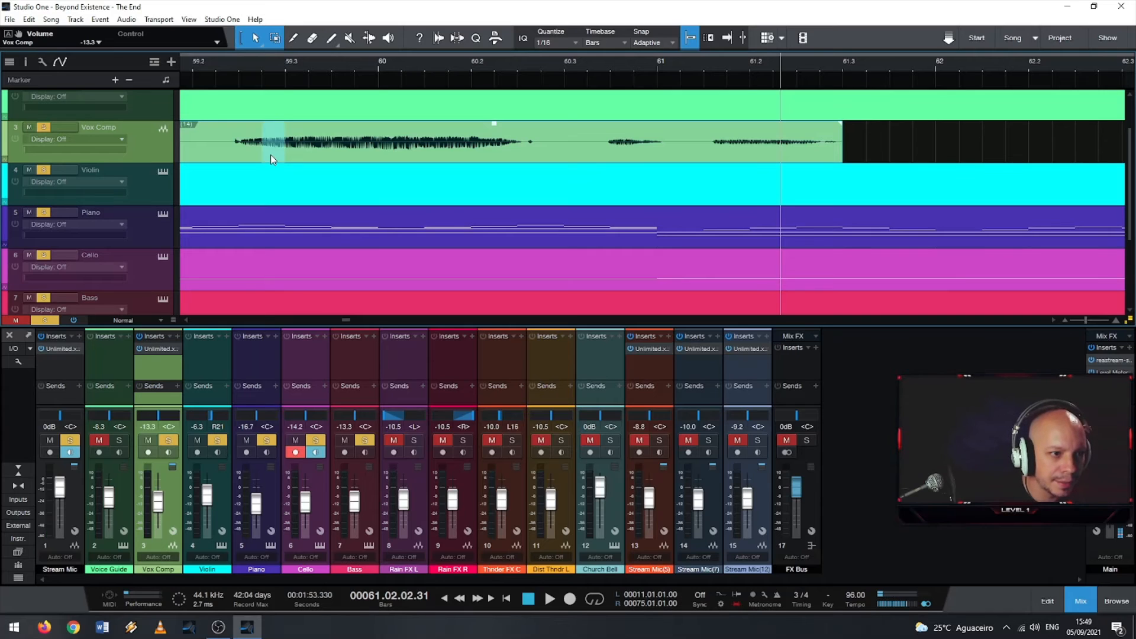
left_click(308, 157)
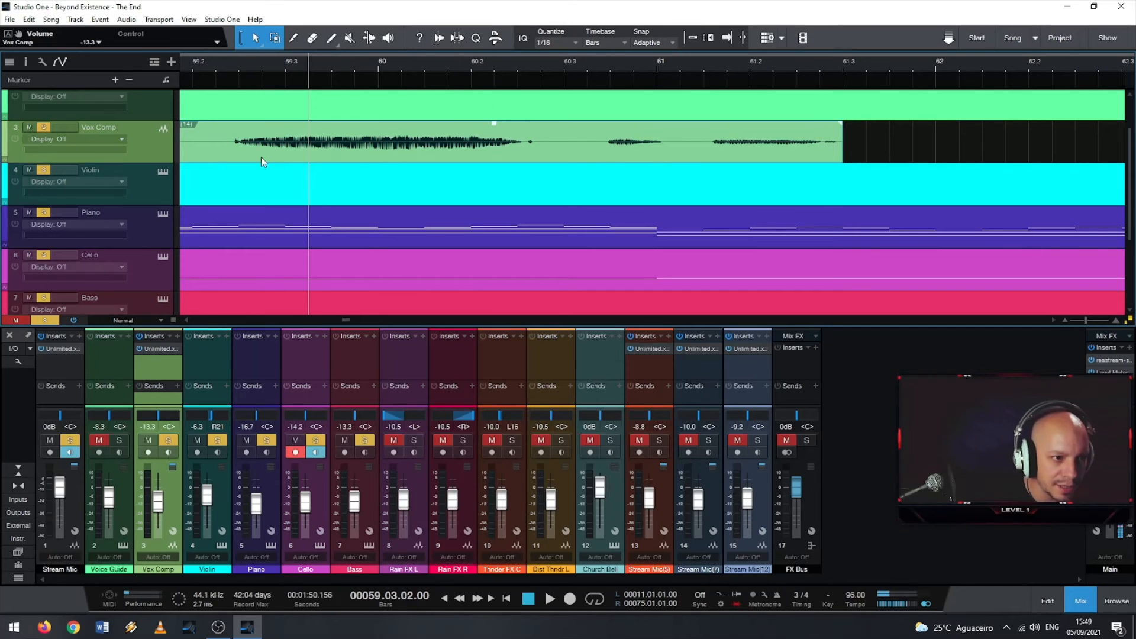
left_click_drag(261, 156, 256, 157)
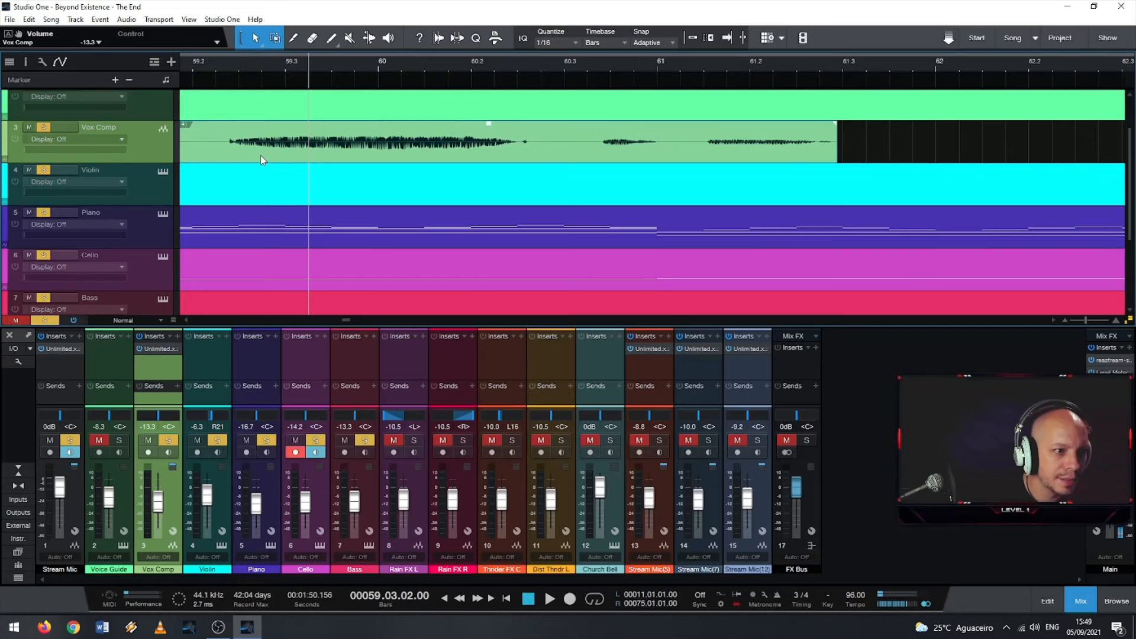
Step: Open the Piano part in the note editor to edit the song's ending
scroll(313, 163, "down", 5)
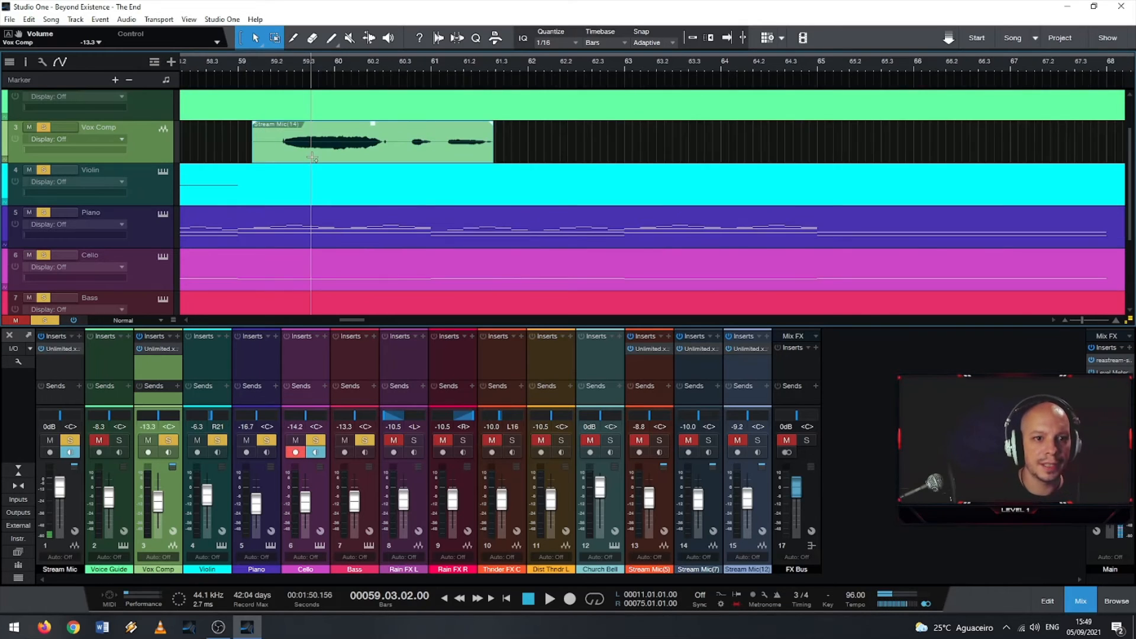
scroll(314, 162, "down", 2)
double_click(412, 242)
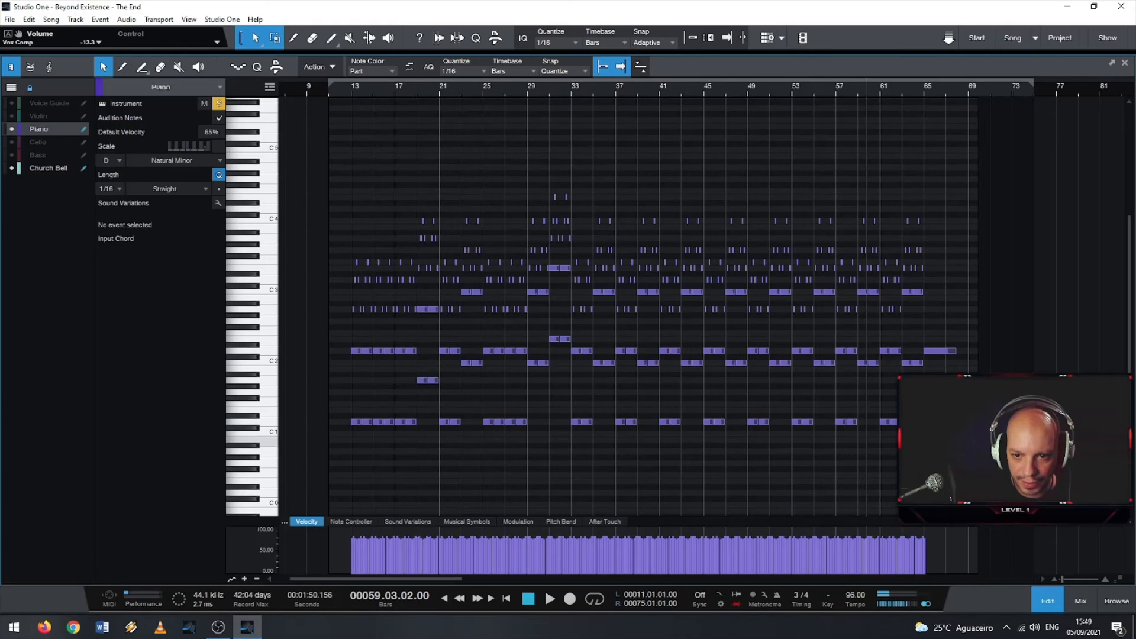
scroll(916, 335, "up", 2)
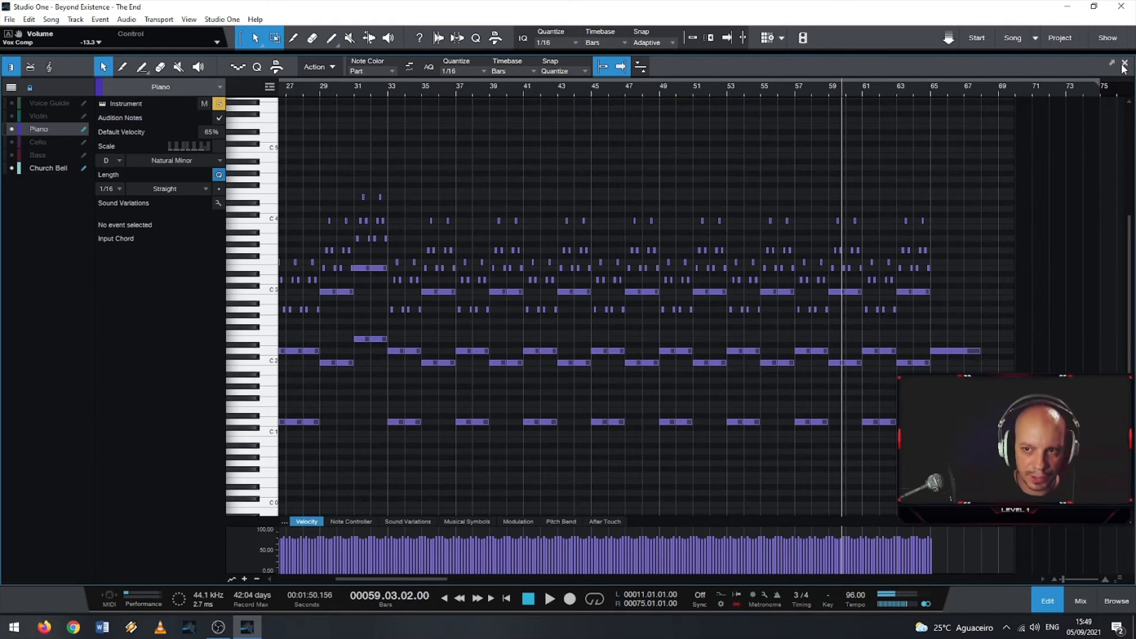
key("F2")
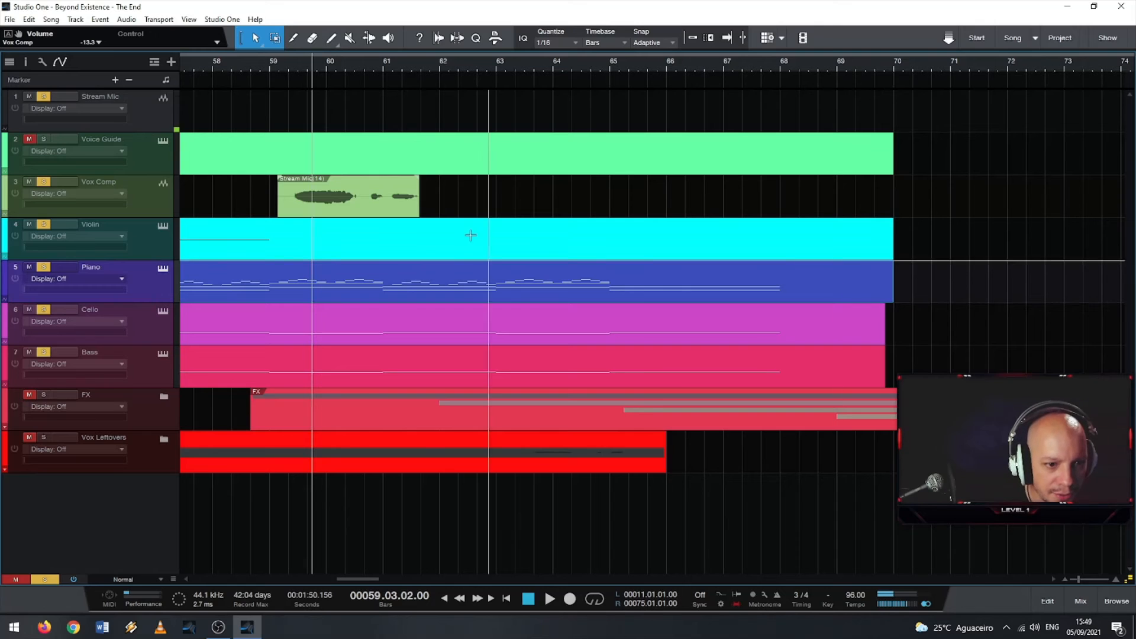
double_click(491, 294)
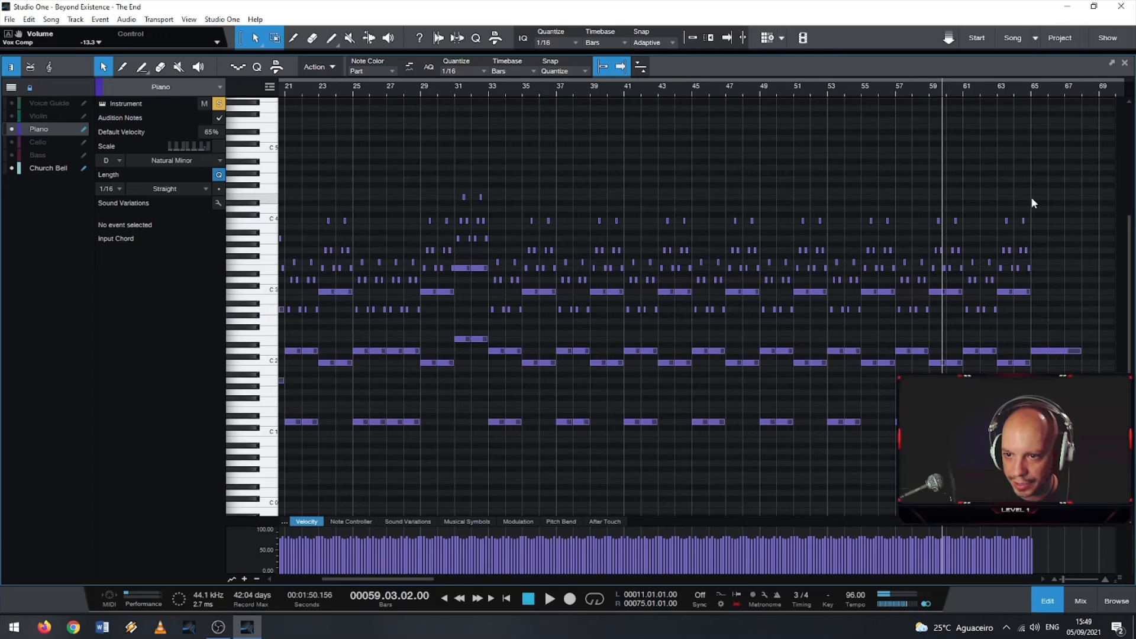
left_click_drag(1025, 198, 967, 408)
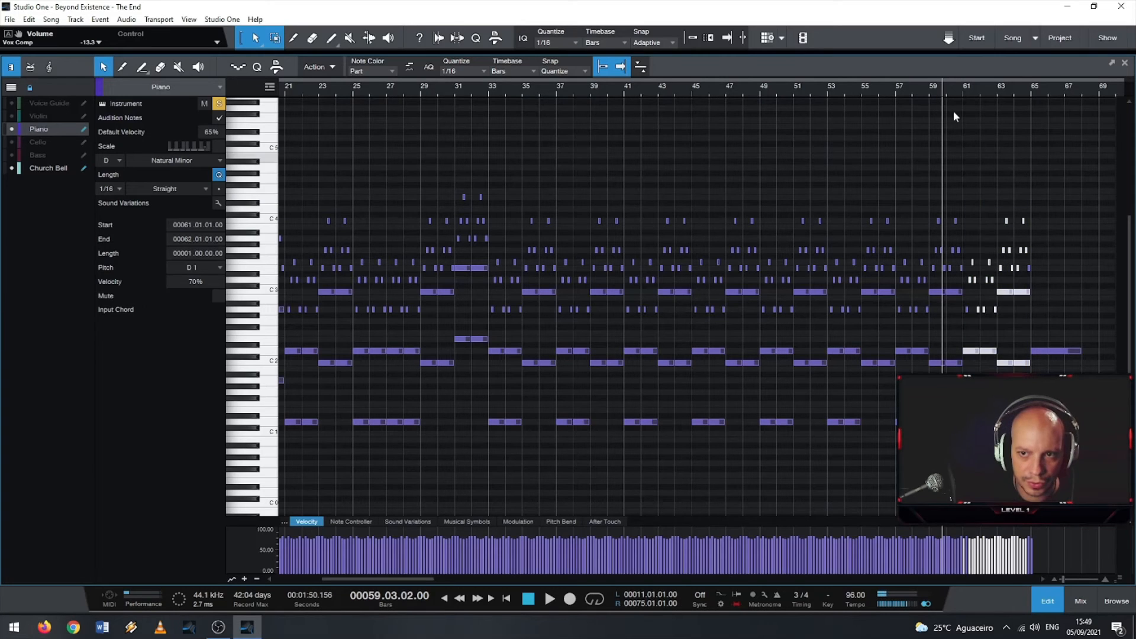
left_click(1109, 63)
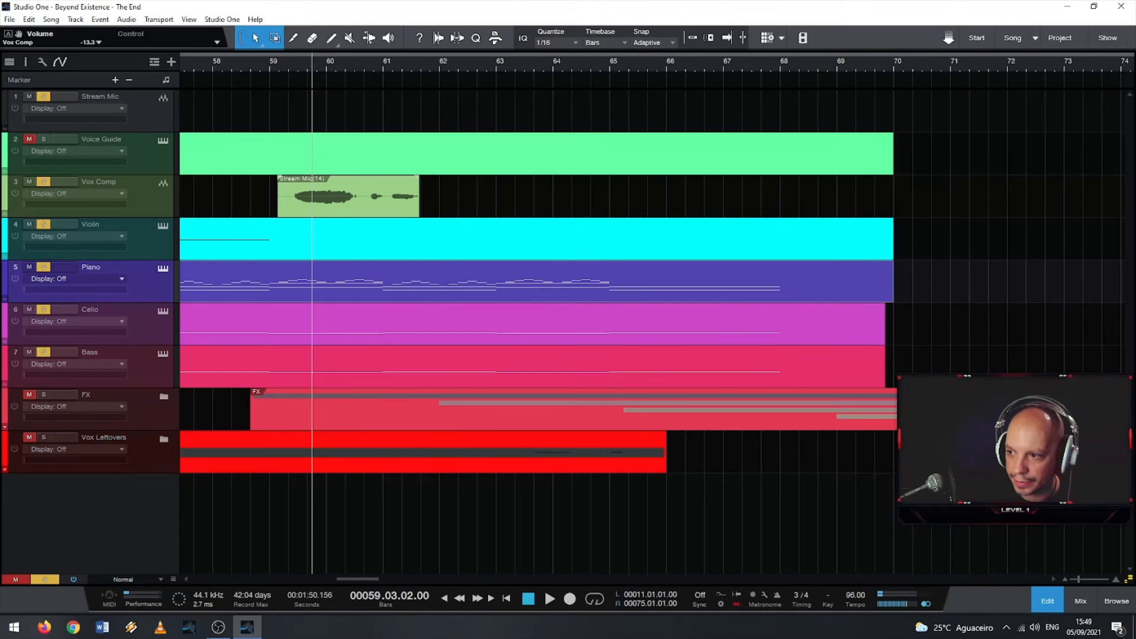
left_click_drag(1123, 155, 735, 10)
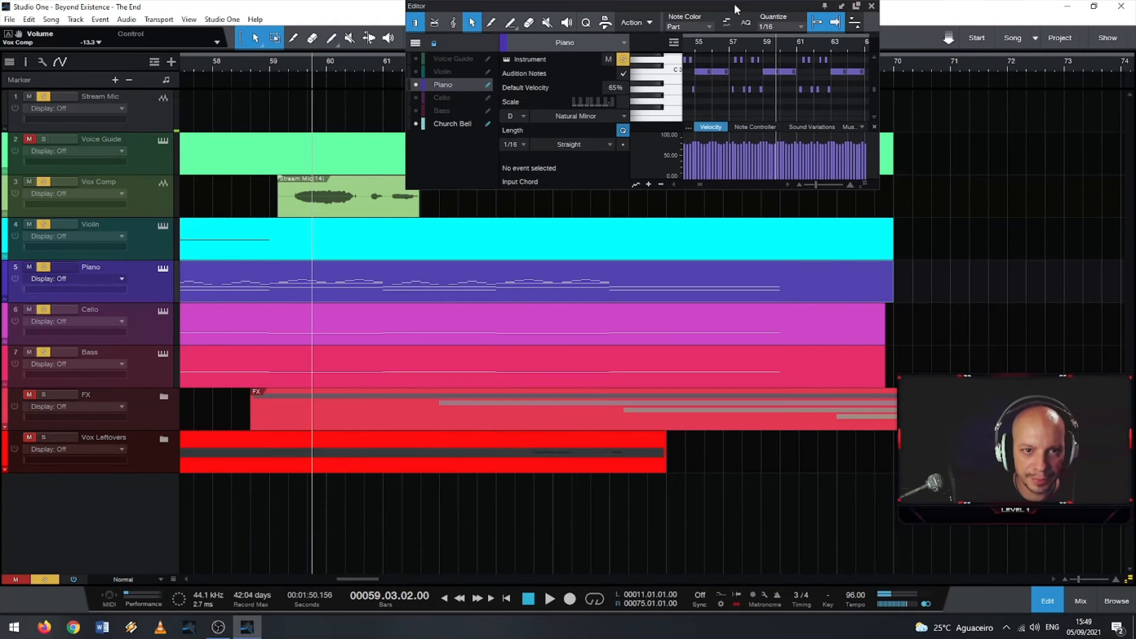
left_click(842, 7)
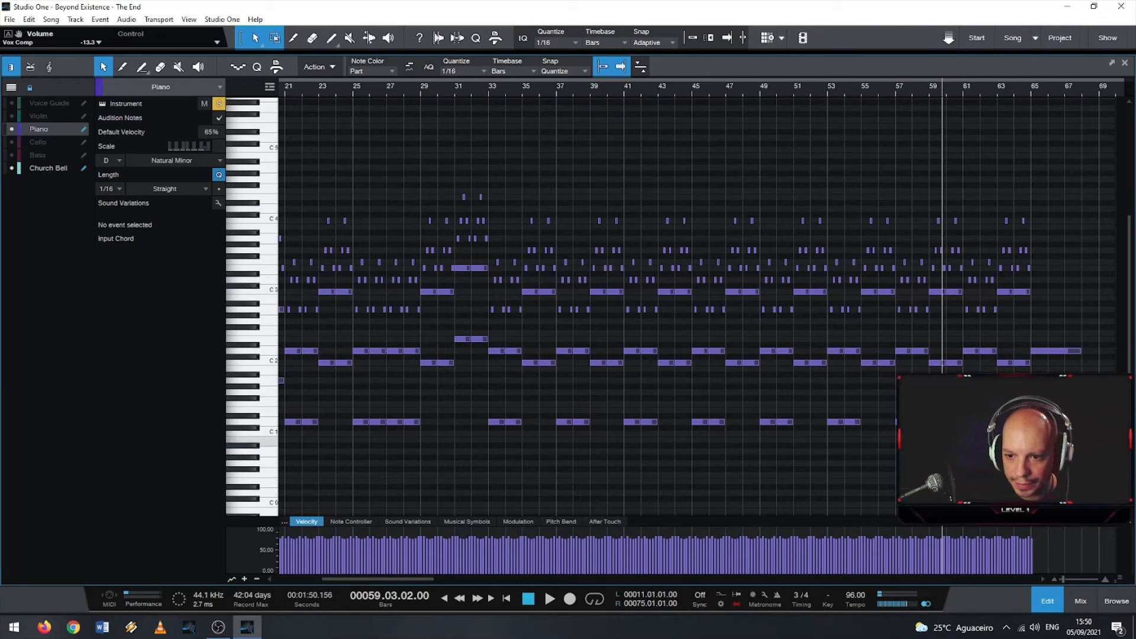
Step: Delete the Piano notes in bars 61 to 64 and move the final sustained notes to start at bar 61
left_click_drag(1013, 345, 970, 198)
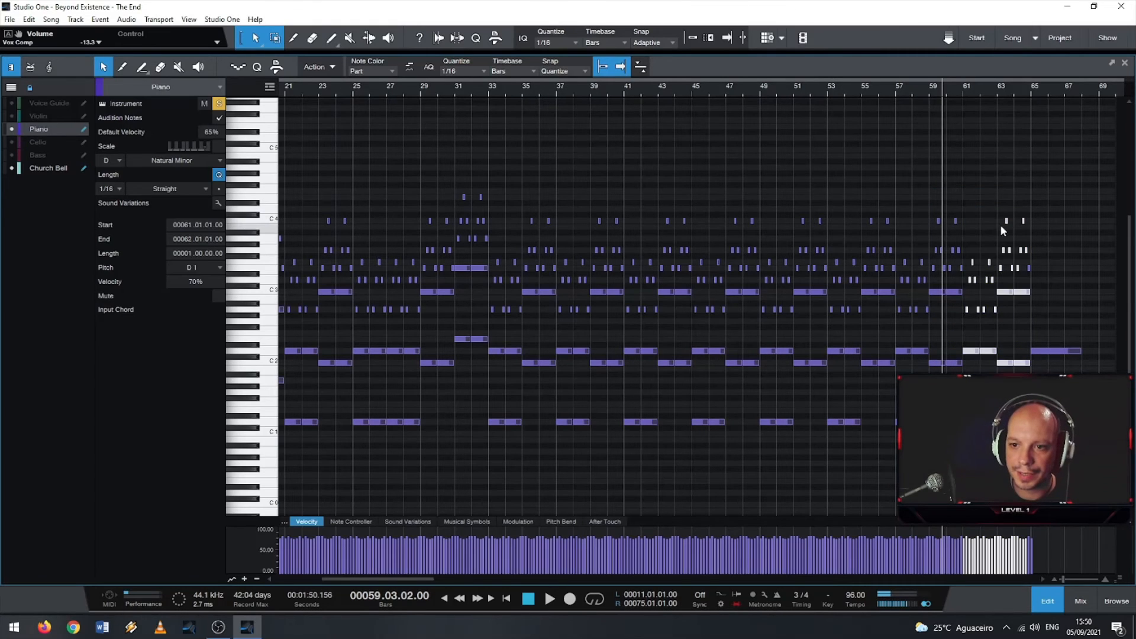
key("Delete")
left_click_drag(1016, 248, 1047, 283)
key("Delete")
left_click_drag(1079, 462, 973, 355)
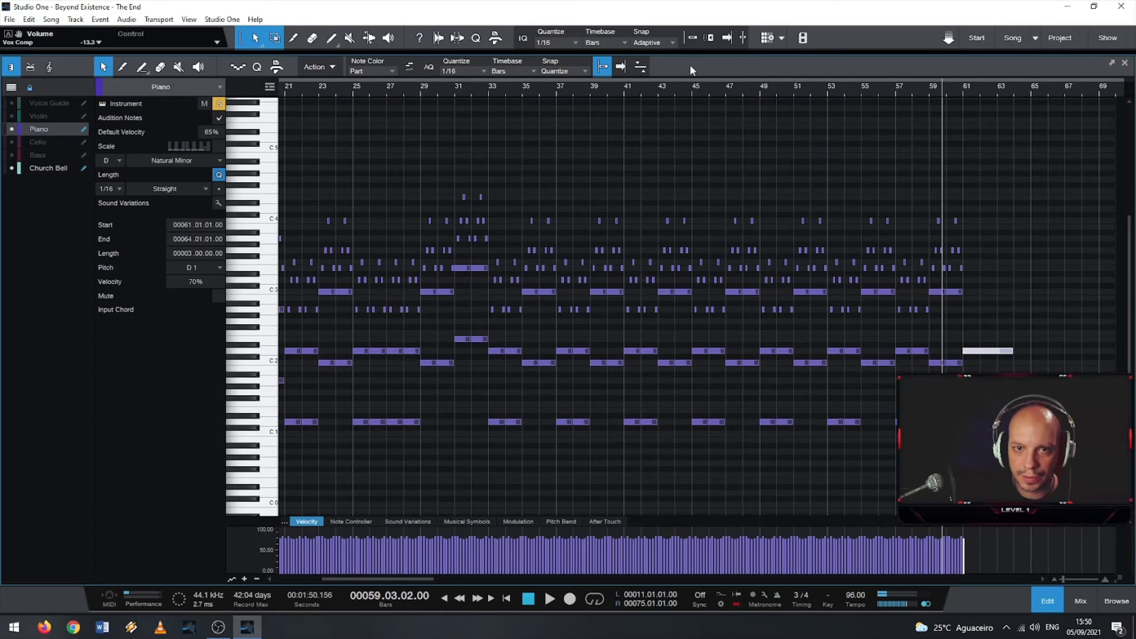
Step: Turn snapping back on for the arrangement
left_click(691, 39)
scroll(912, 290, "up", 5)
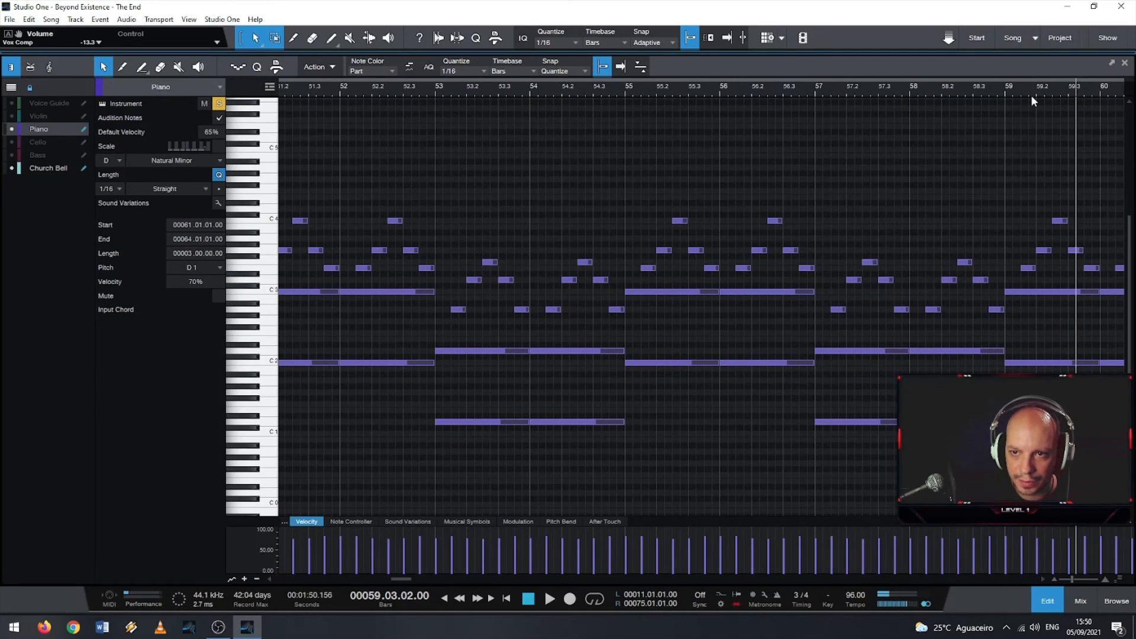
Step: Review the Piano part's shortened ending around bars 54 to 64 and close the note editor
left_click_drag(1030, 94, 664, 96)
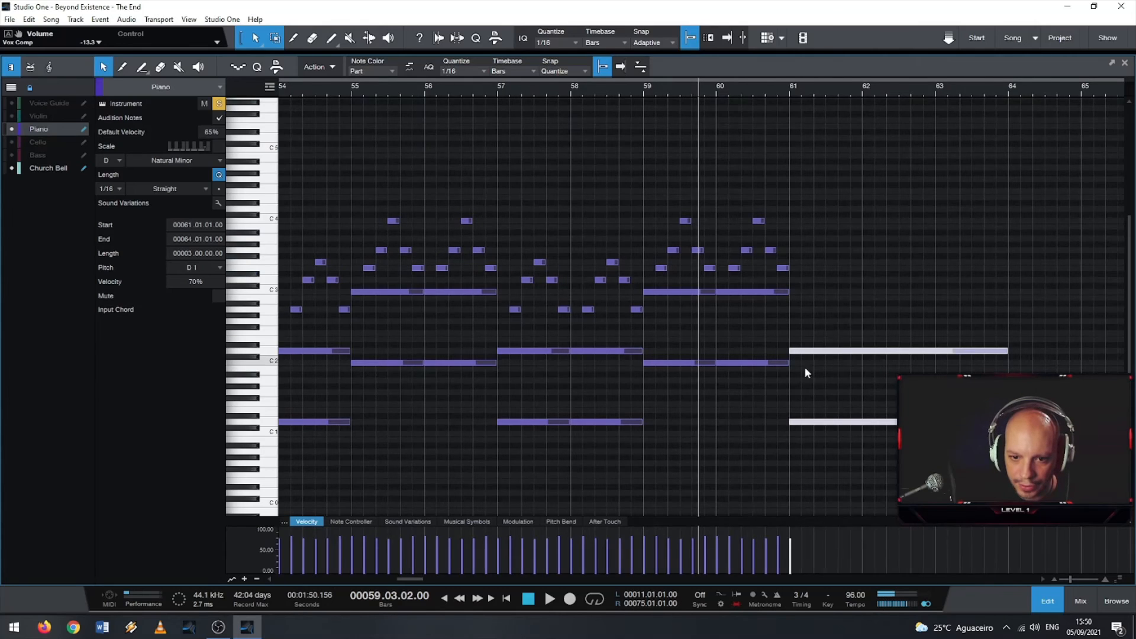
scroll(804, 363, "up", 5)
scroll(808, 357, "down", 5)
mouse_move(819, 354)
left_mouse_down()
mouse_move(836, 353)
mouse_move(819, 352)
left_mouse_up()
left_click(1125, 65)
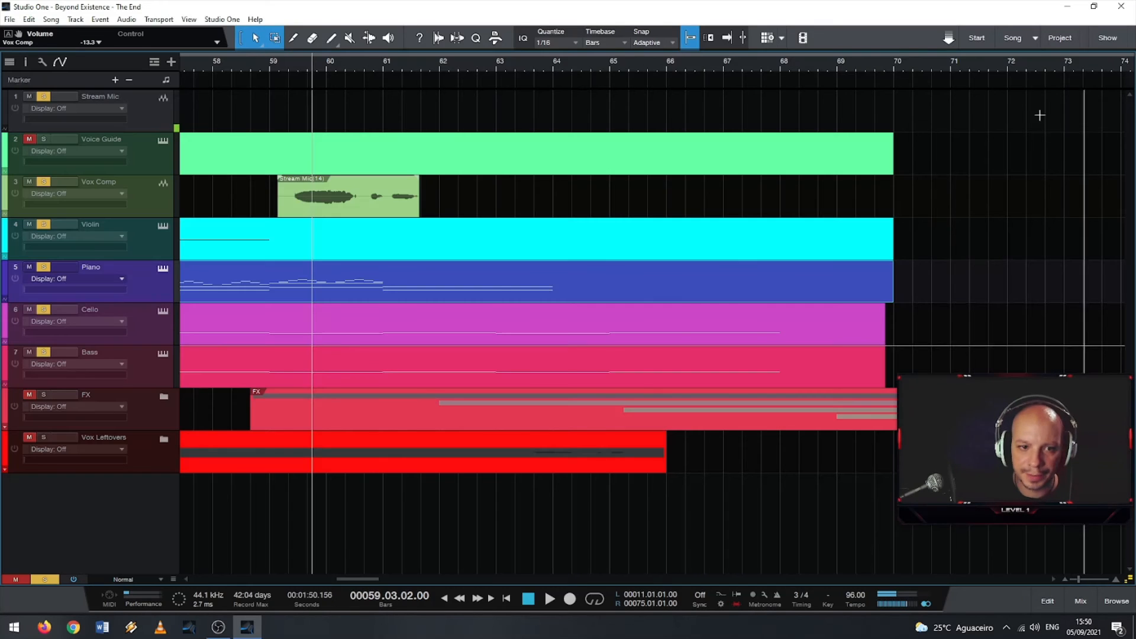
Step: Reopen the note editor, hide the Church Bell, show the Cello and Bass notes, and make the Cello part editable
double_click(504, 336)
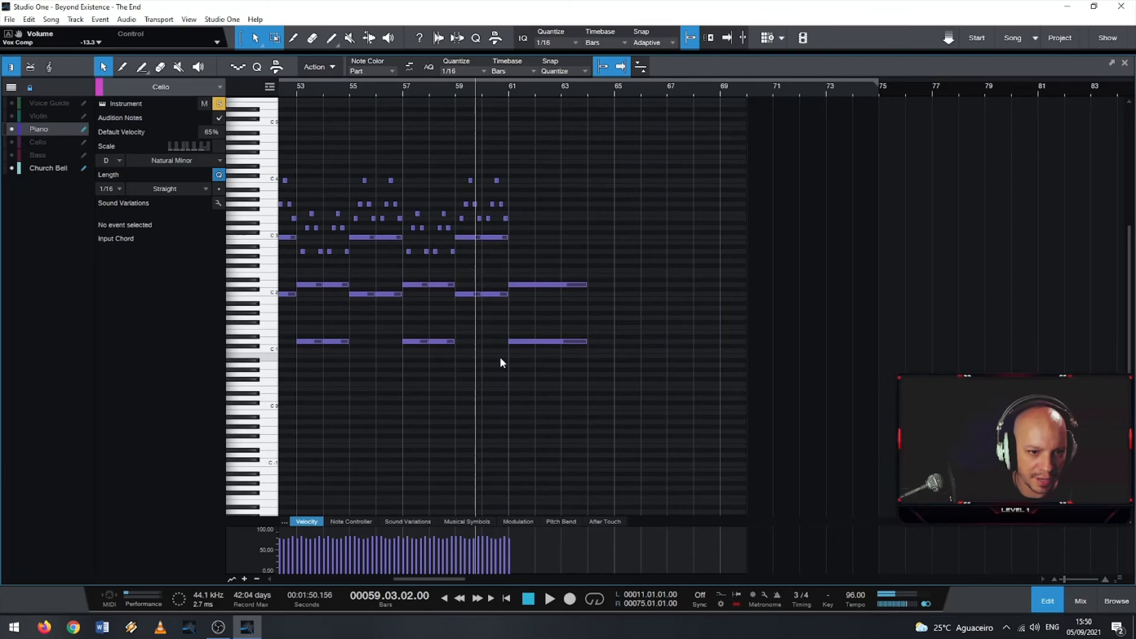
left_click_drag(503, 357, 485, 200)
left_click(10, 170)
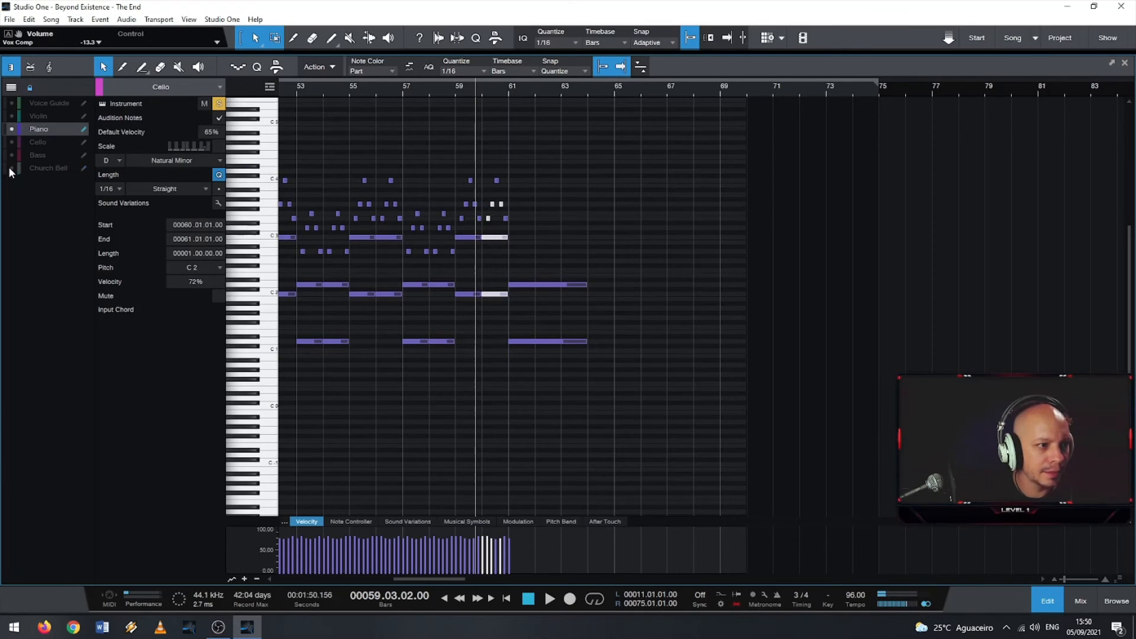
left_click(12, 141)
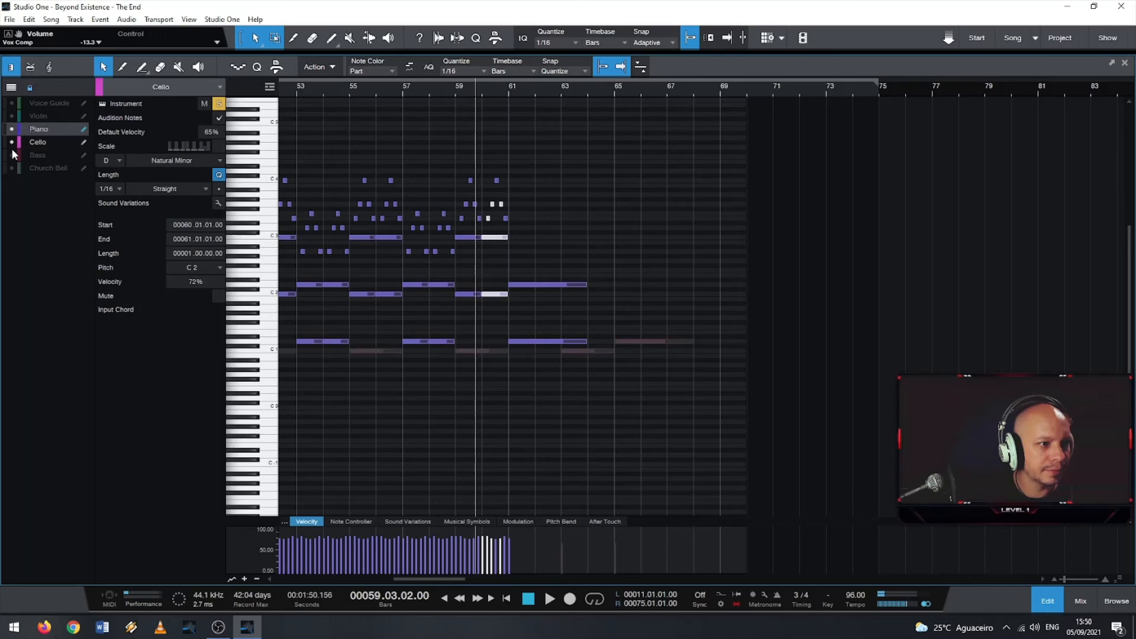
left_click(12, 155)
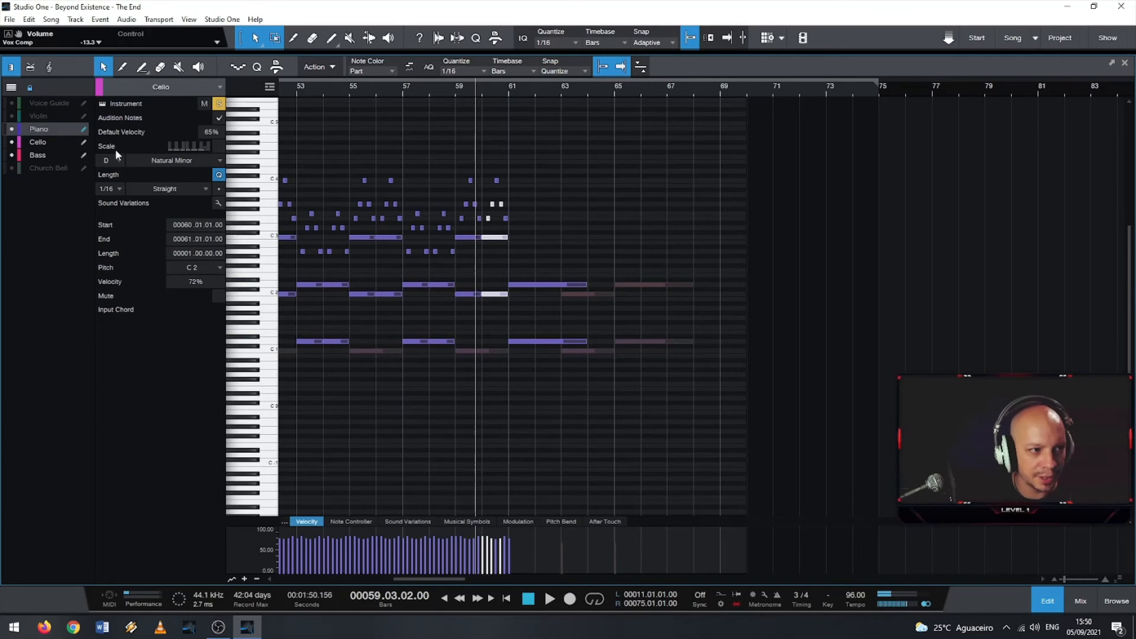
left_click(82, 141)
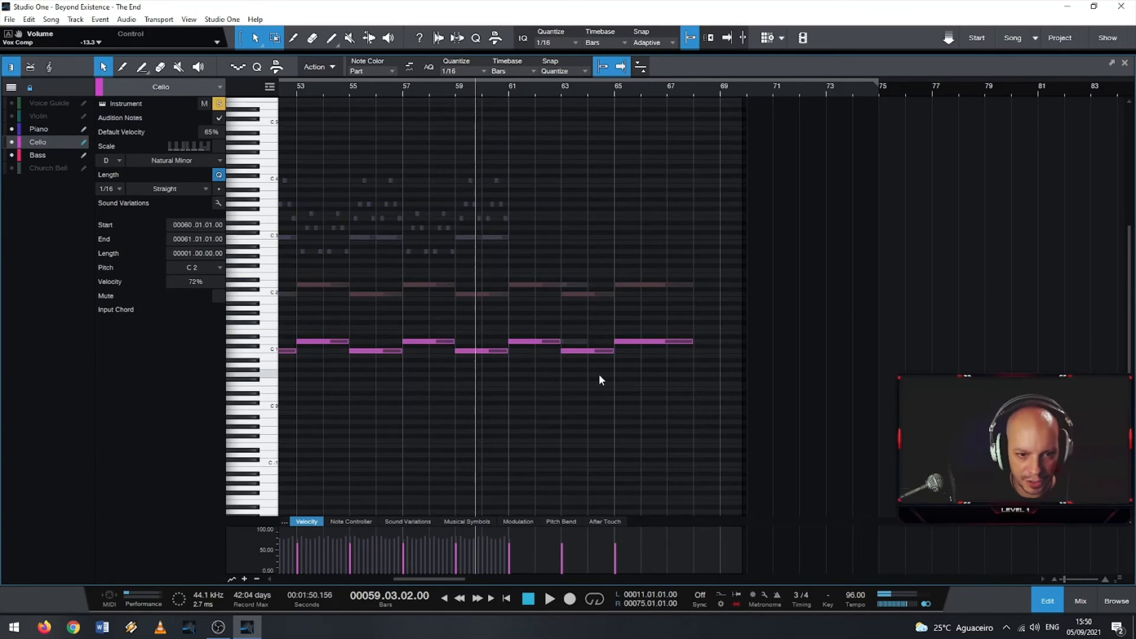
Step: Delete the Cello notes in bars 61 to 64 and move the final sustained note to start at bar 61
left_click_drag(601, 369, 519, 297)
key("Delete")
left_click_drag(635, 341, 530, 349)
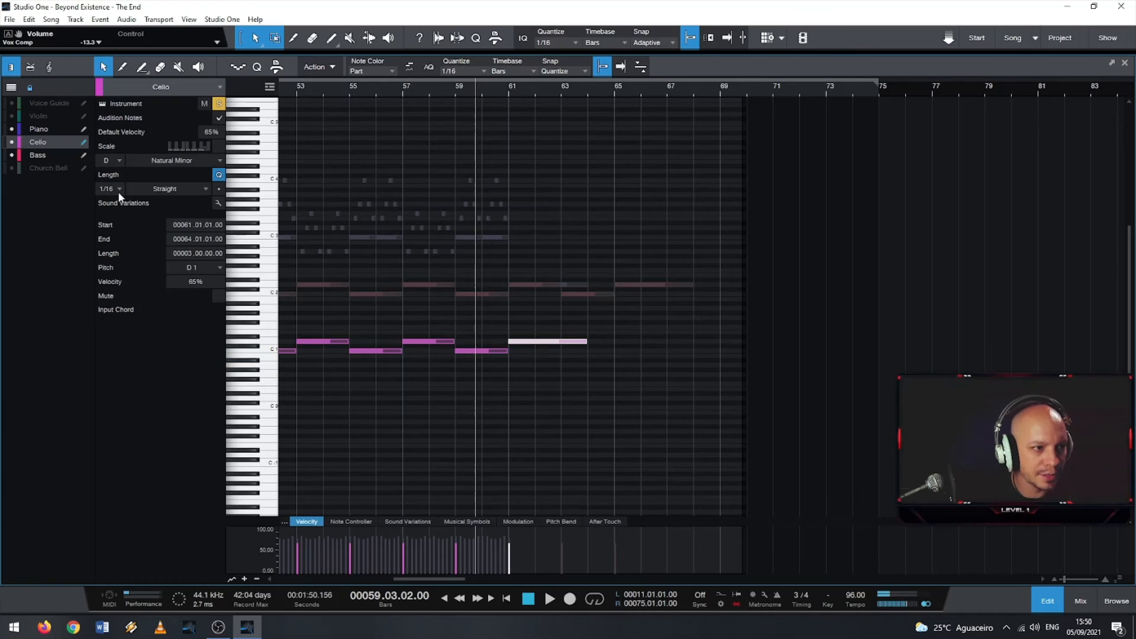
Step: In the Bass part, replace the notes in bars 61 to 64 with the final sustained note starting at bar 61, and close the editor
left_click(83, 152)
left_click_drag(588, 324, 562, 275)
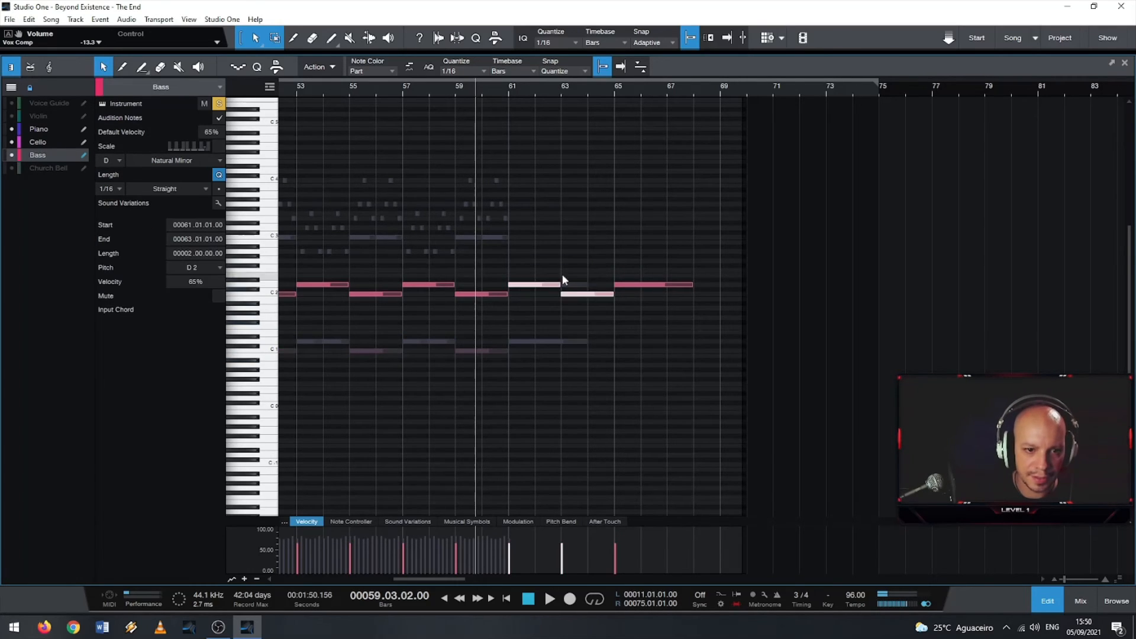
left_click_drag(637, 288, 532, 289)
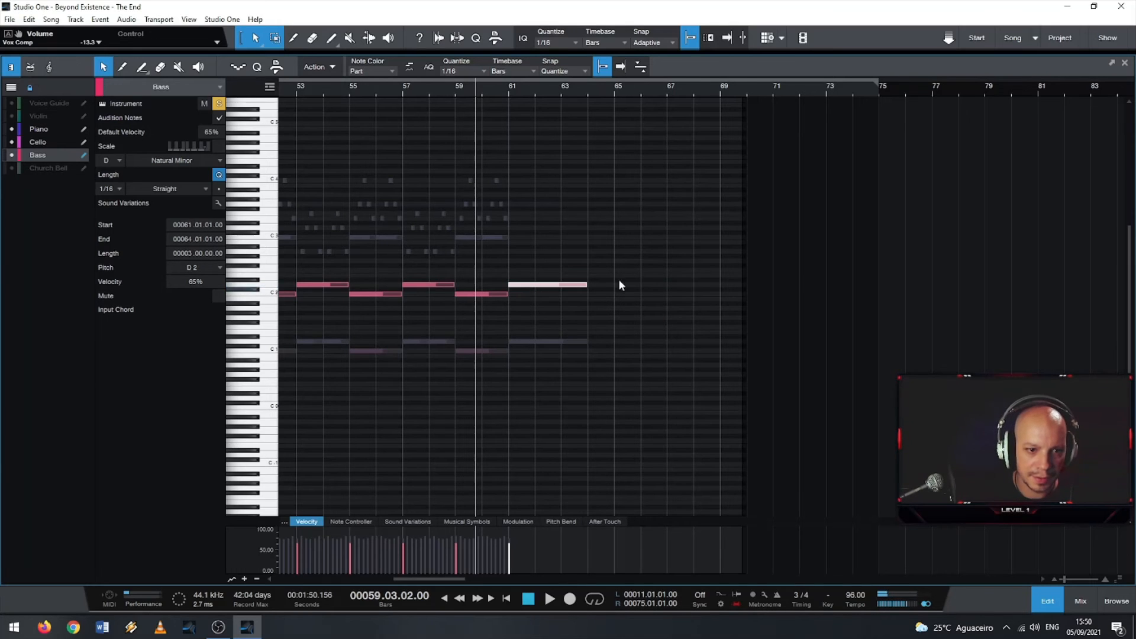
left_click(1124, 64)
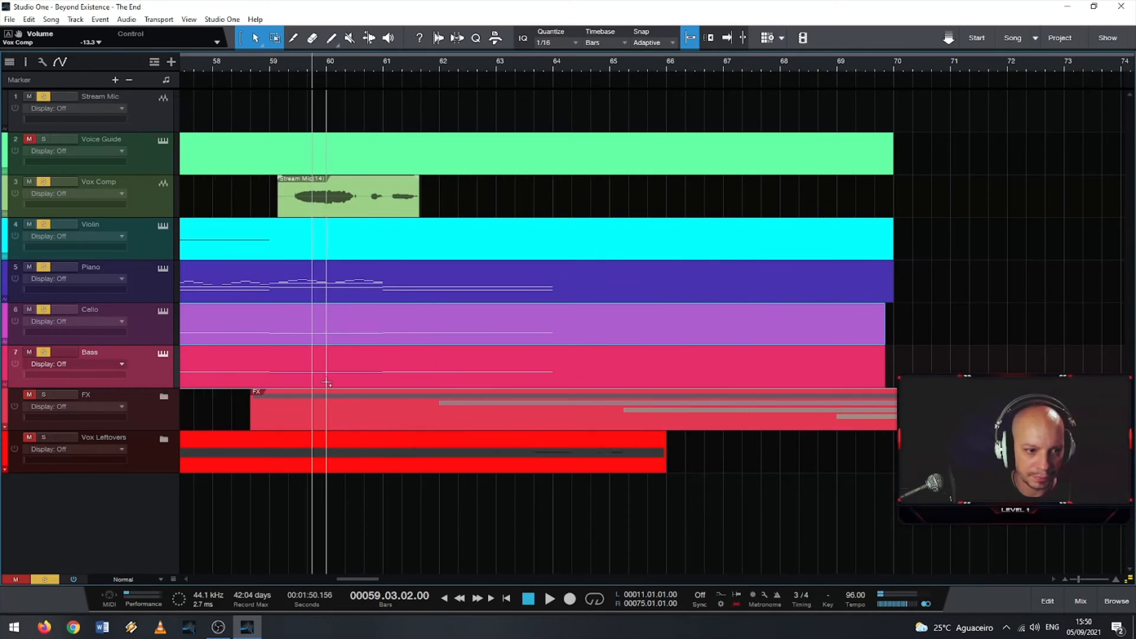
Step: Expand the FX folder and move its ending rain and thunder clips earlier together so the first one starts near bar 55
scroll(326, 383, "down", 5)
scroll(284, 389, "down", 3)
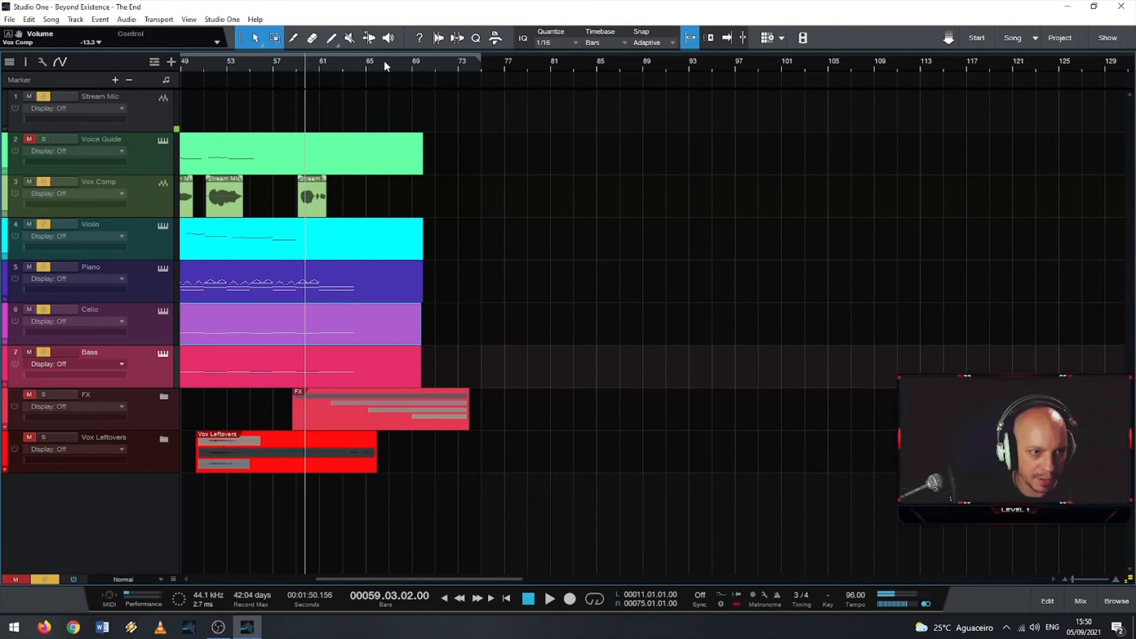
left_click_drag(383, 61, 567, 78)
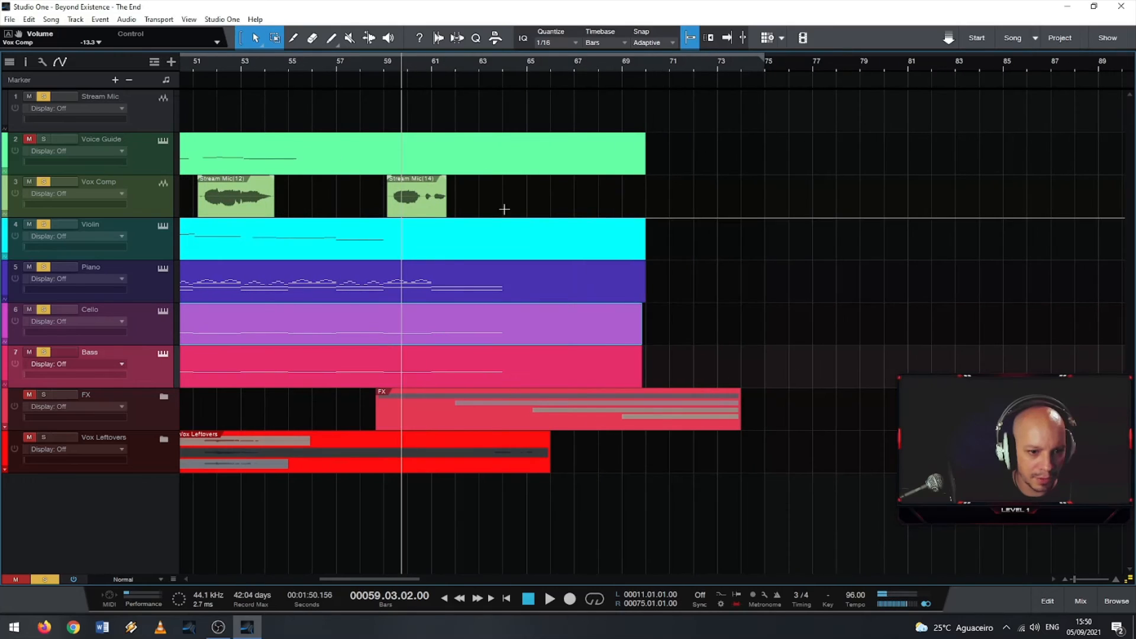
key("Down")
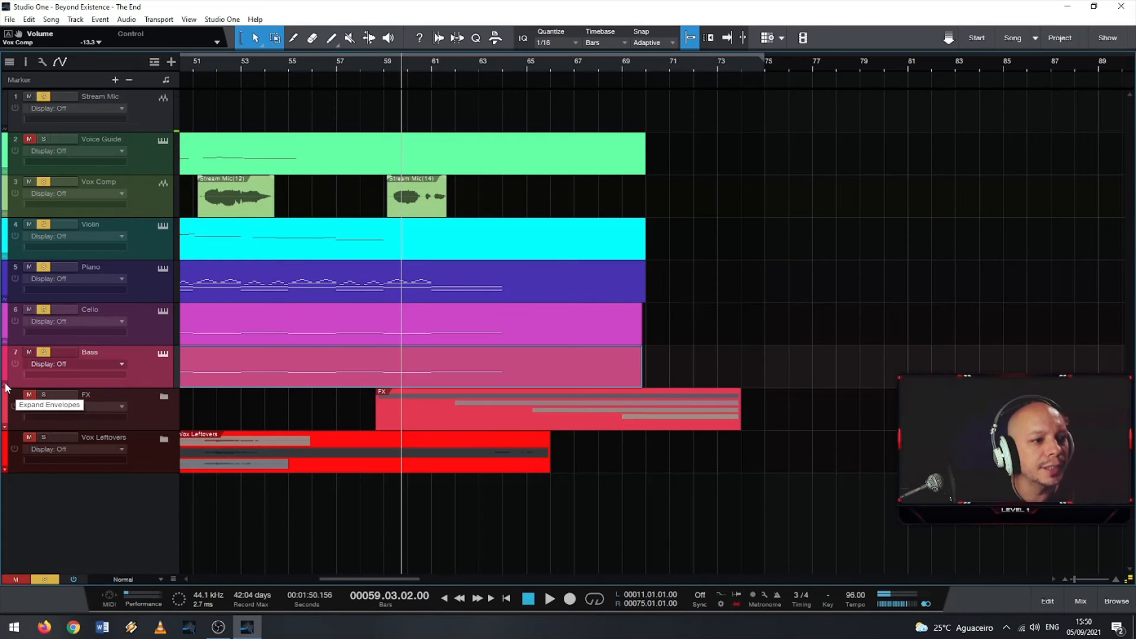
left_click(4, 427)
scroll(367, 467, "down", 2)
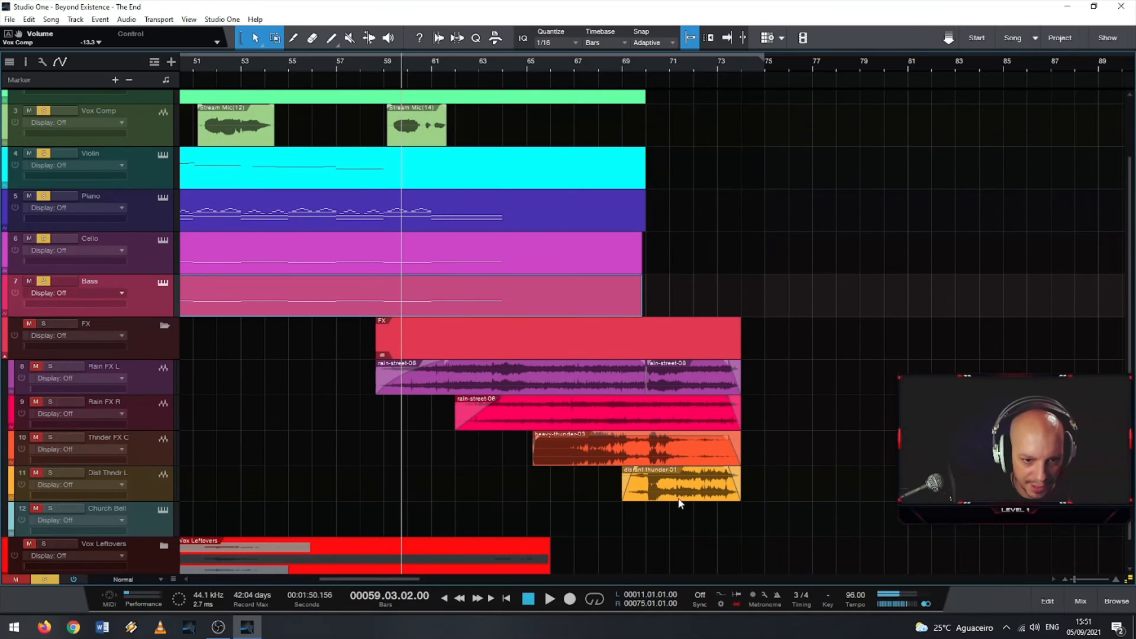
left_click_drag(772, 533, 412, 381)
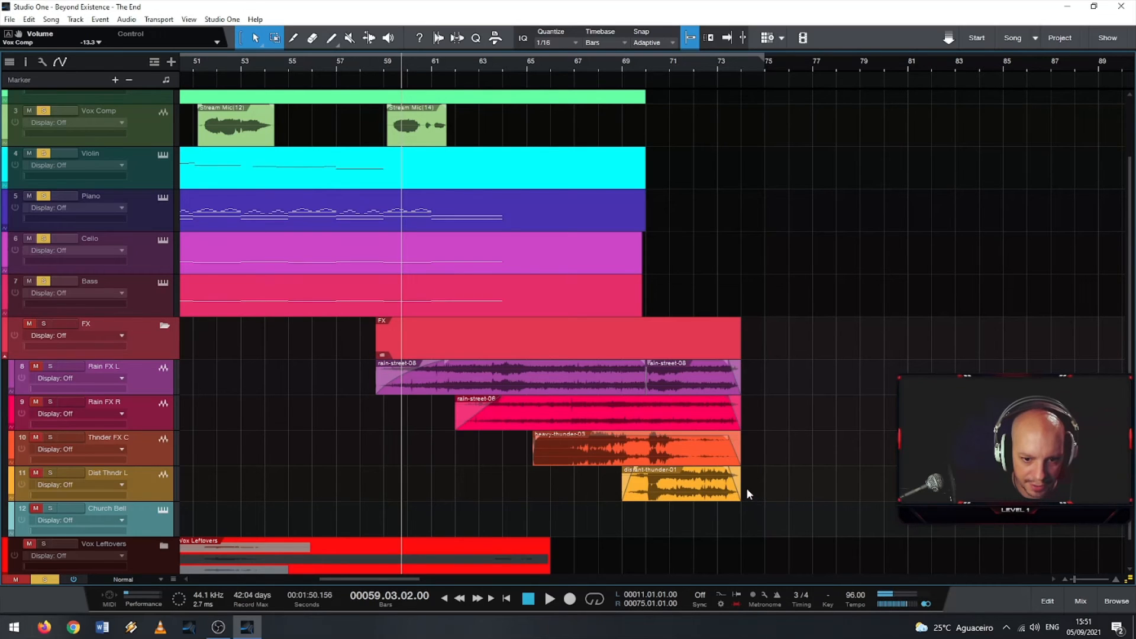
left_click_drag(750, 502, 329, 394)
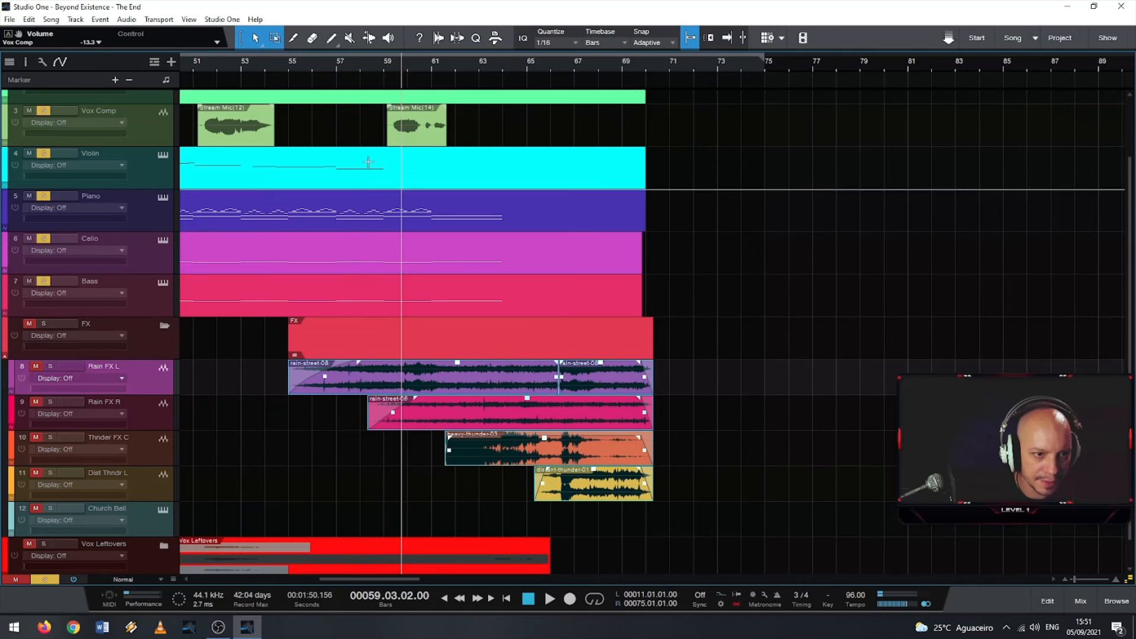
Step: Play back the ending from about bar 56 and stop after bar 65
left_click(323, 67)
key("space")
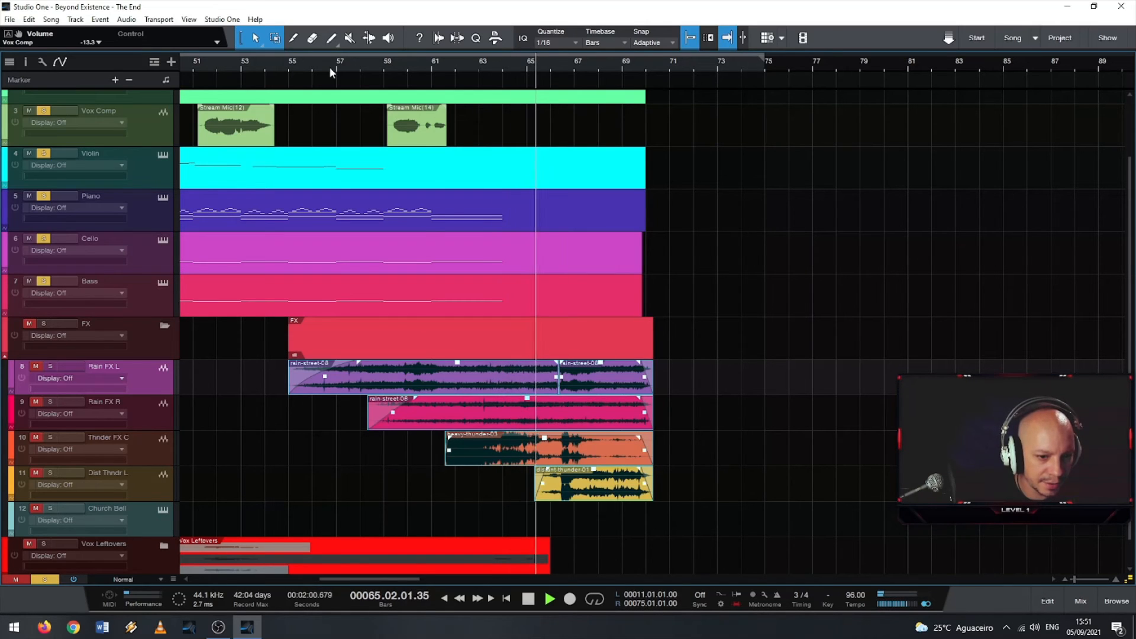
key("space")
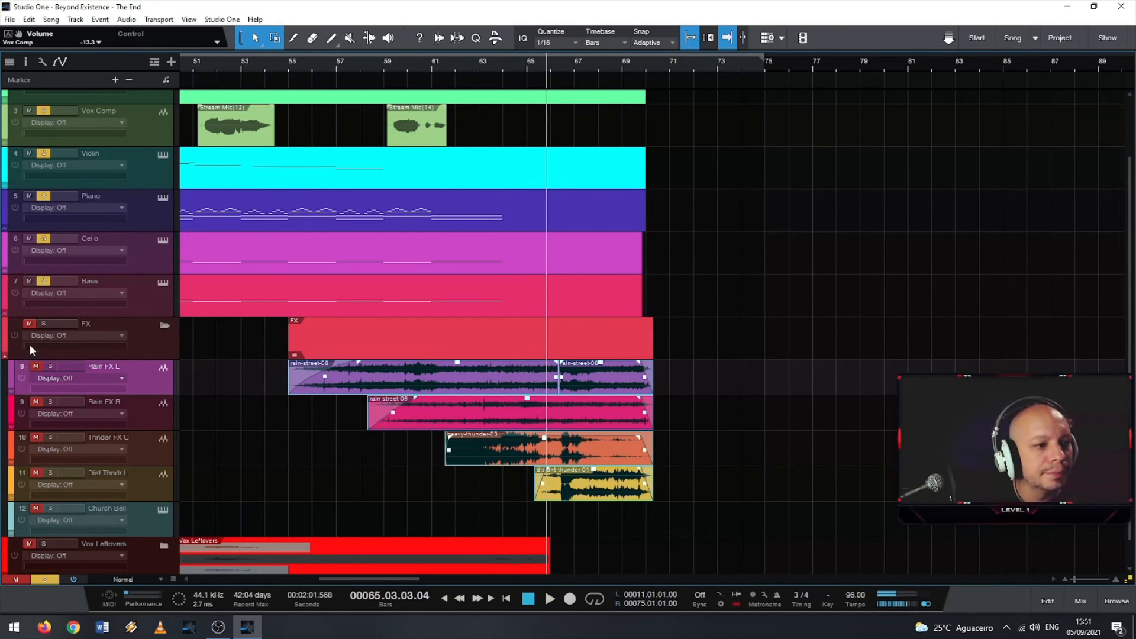
Step: Unmute the FX folder and play the ending again from about bar 58 with the effects
left_click(30, 324)
scroll(162, 194, "up", 2)
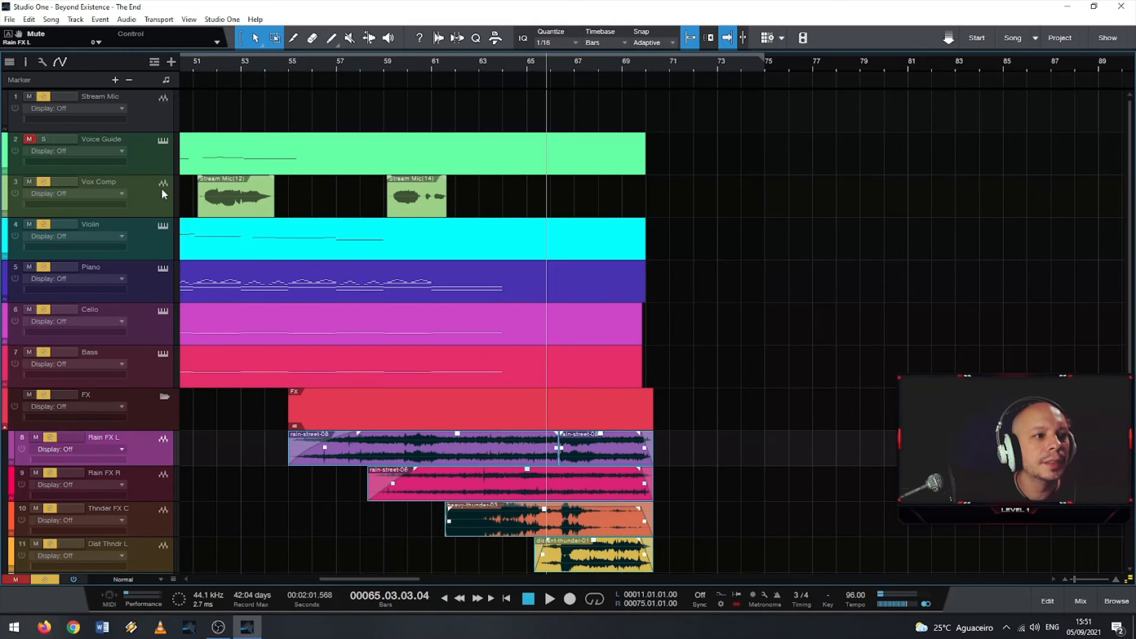
key("space")
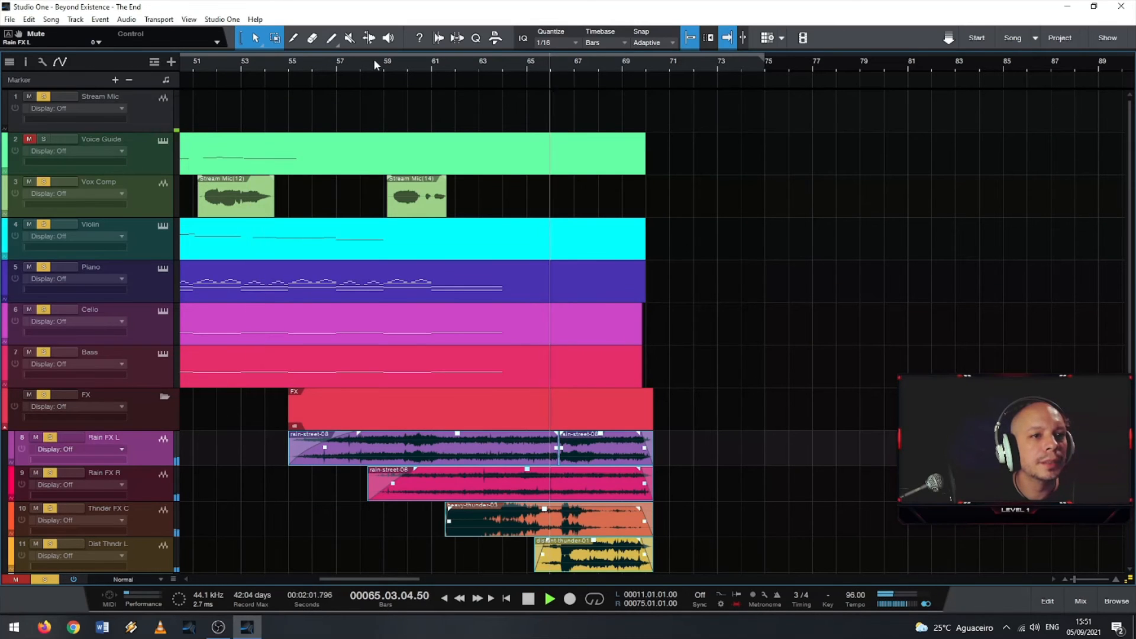
left_click(374, 60)
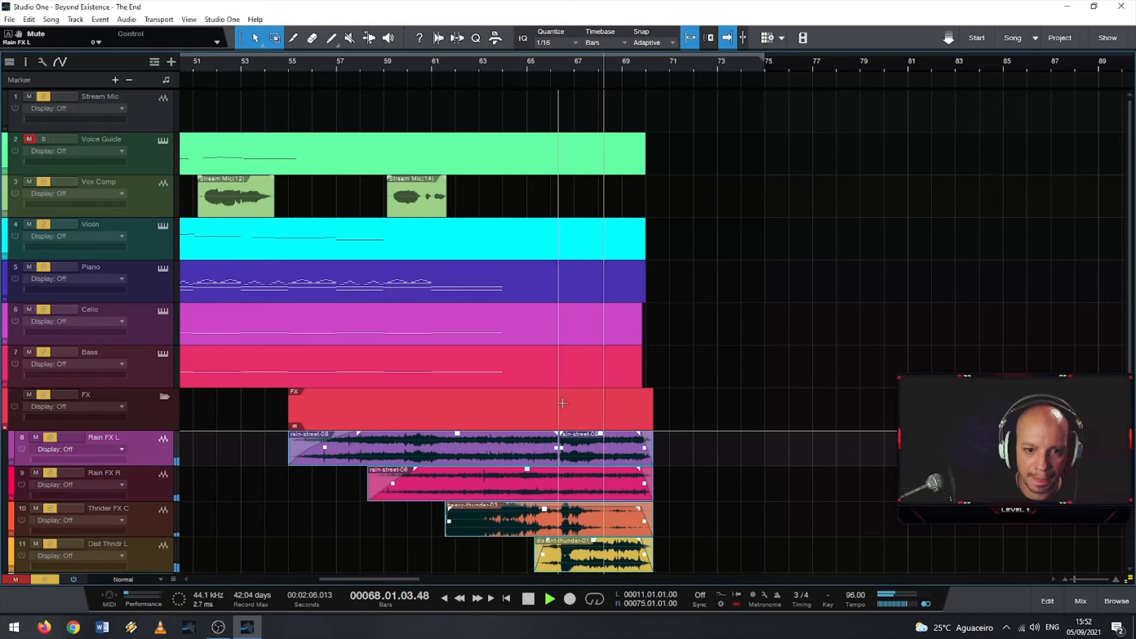
key("space")
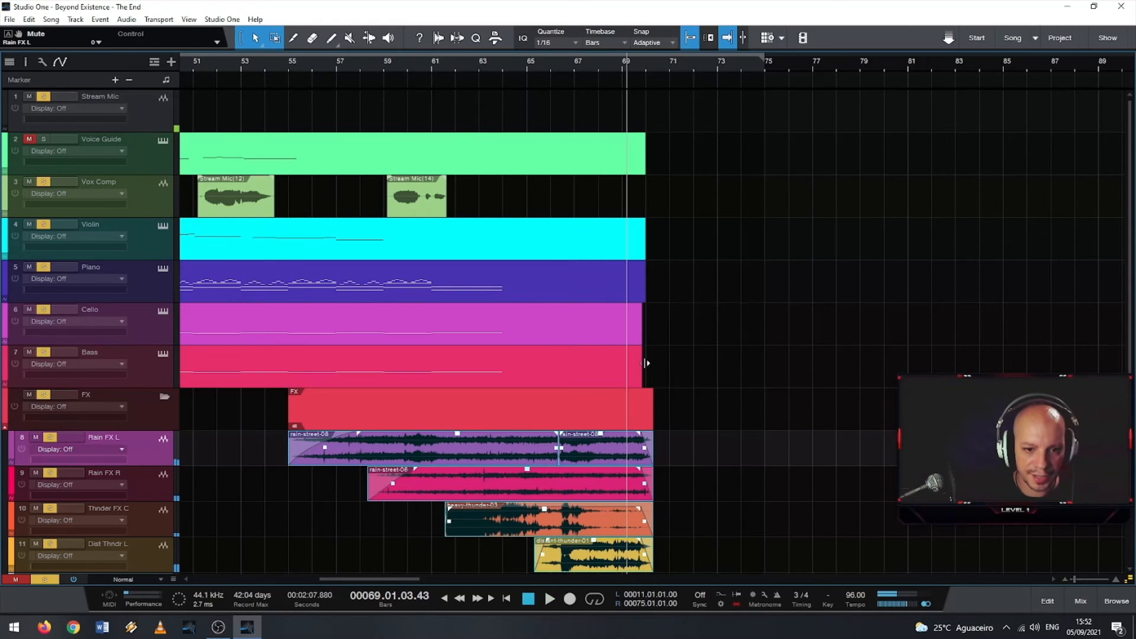
Step: Trim the ends of the Bass, Cello, Piano, Violin and Voice Guide parts back to bar 65
left_click_drag(643, 365, 527, 367)
left_click_drag(641, 323, 527, 323)
left_click_drag(645, 281, 531, 282)
left_click_drag(645, 246, 527, 248)
left_click_drag(648, 164, 527, 166)
Step: Reduce the track height to Tiny, check the Vox Leftovers clips, and collapse the Vox Leftovers and FX folders
scroll(561, 305, "down", 2)
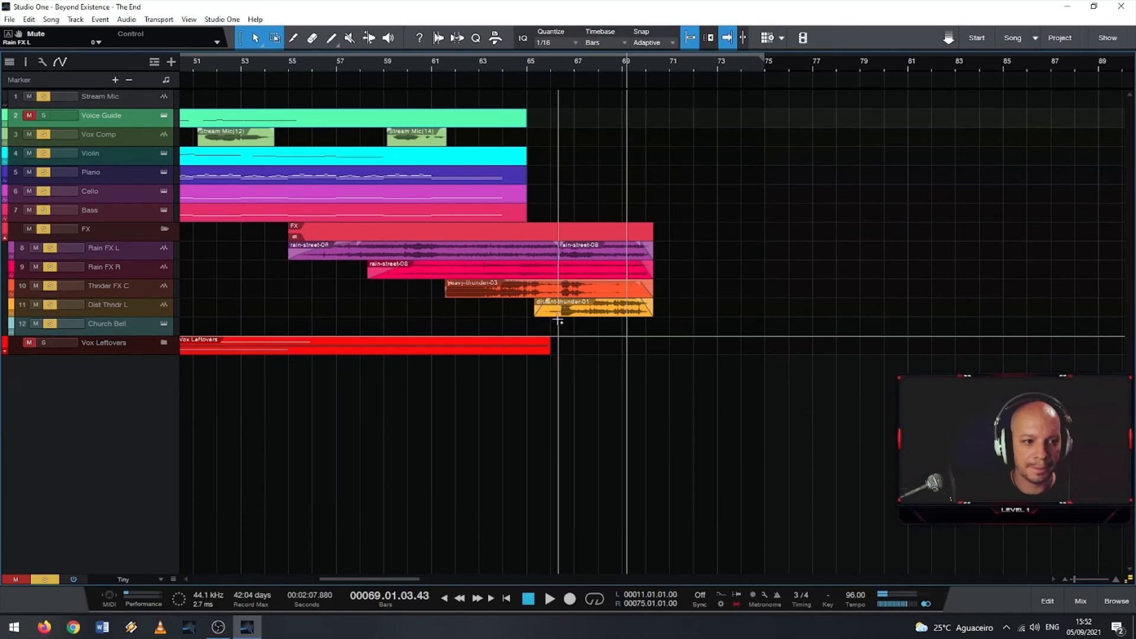
scroll(553, 322, "down", 3)
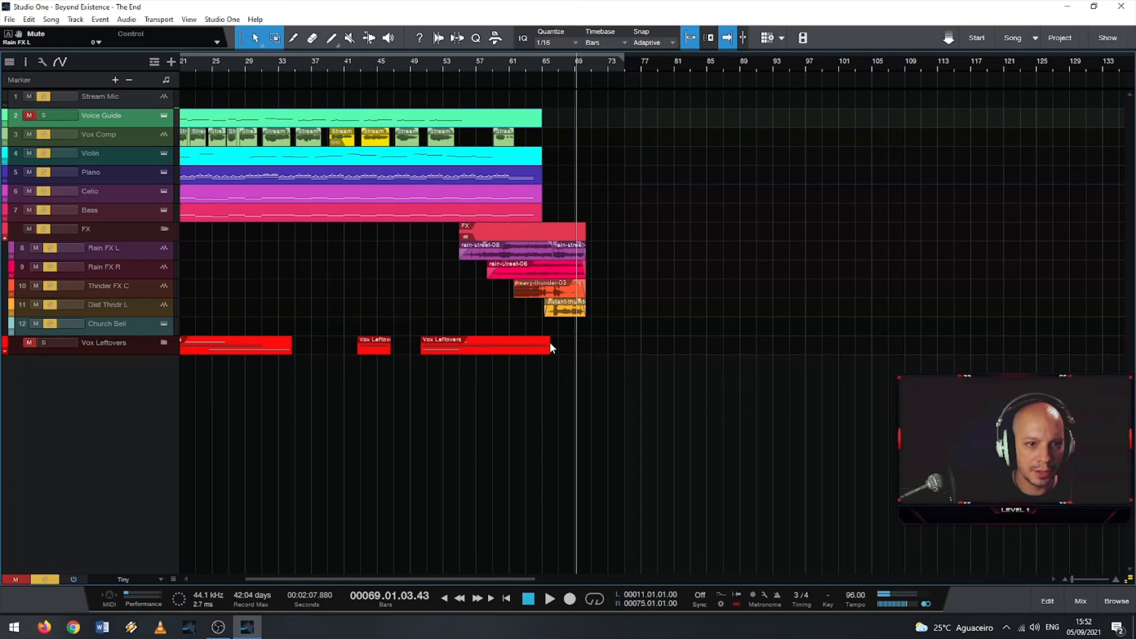
left_click(547, 345)
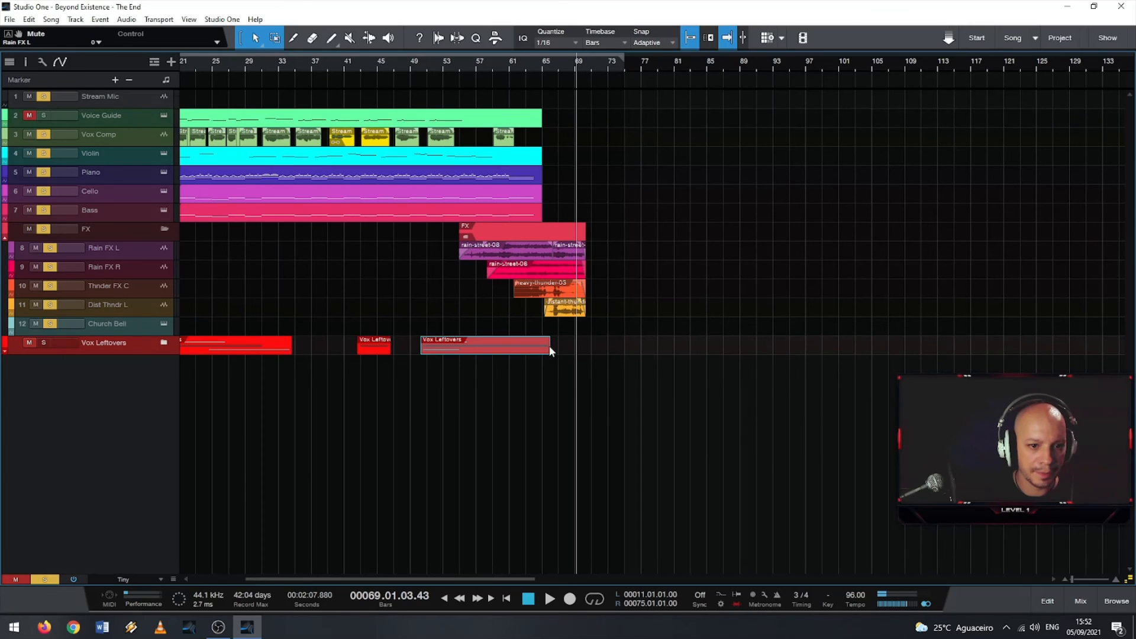
left_click(6, 346)
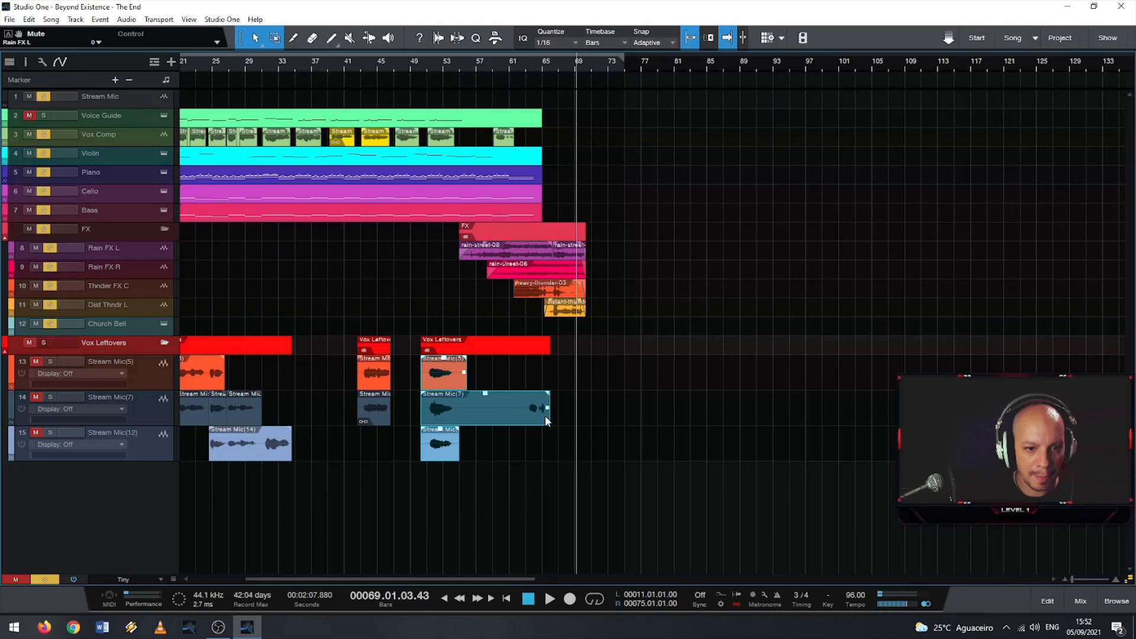
left_click(3, 345)
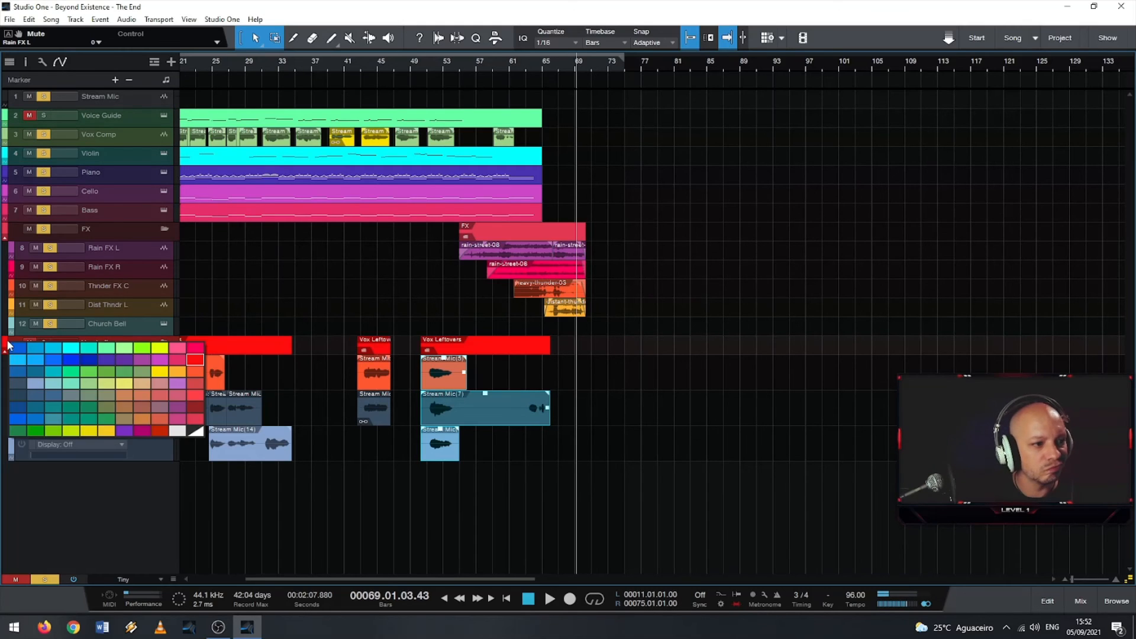
left_click(7, 346)
left_click(6, 349)
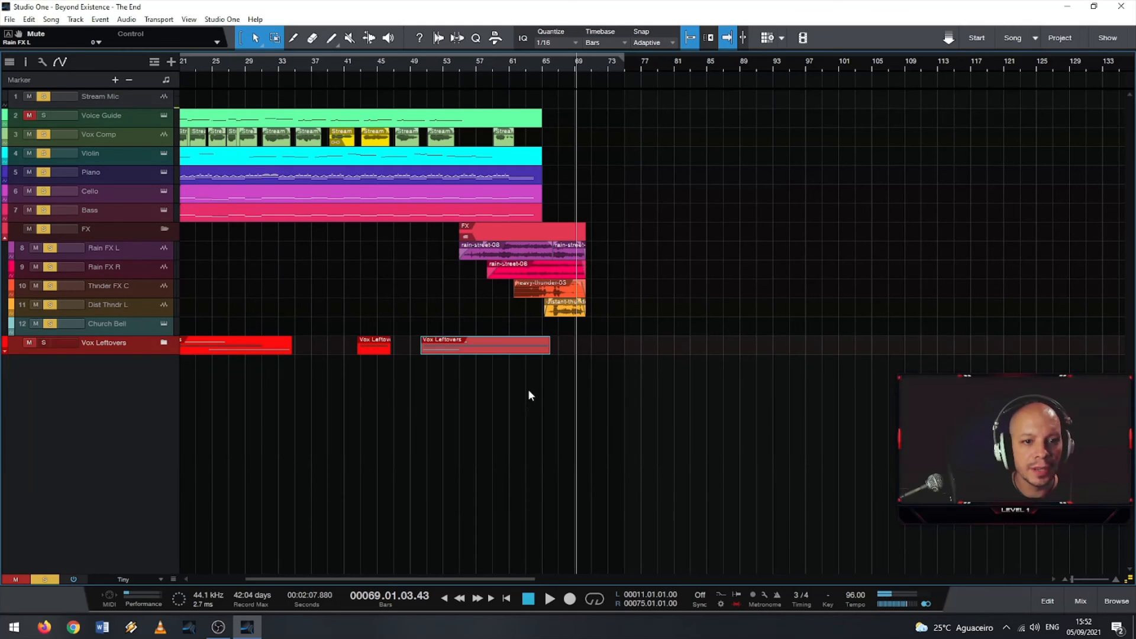
left_click(5, 238)
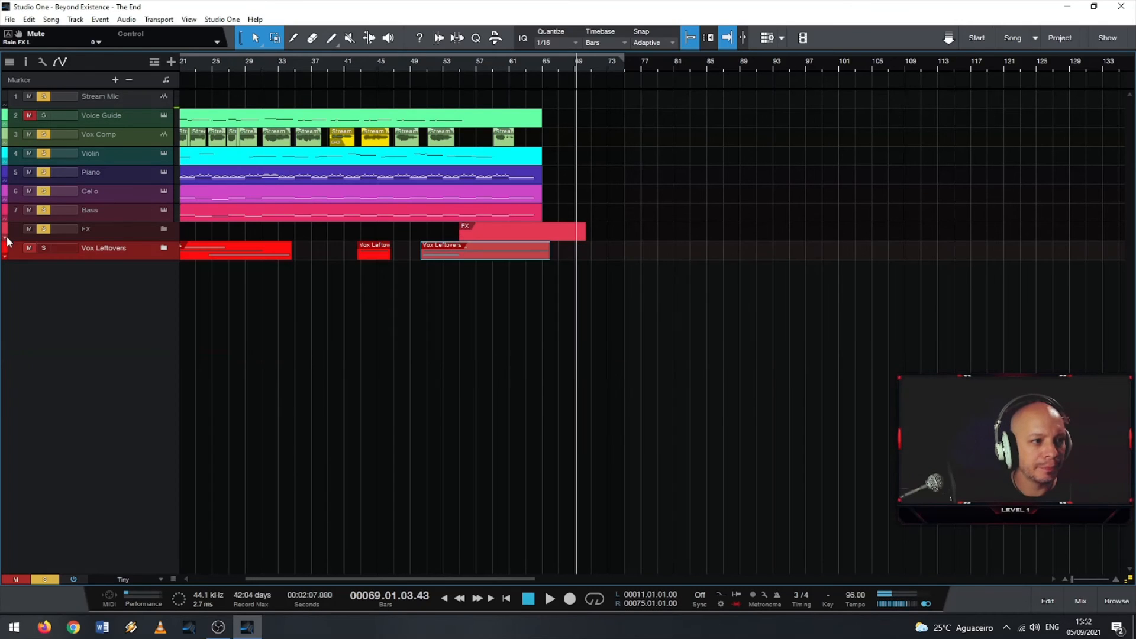
Step: Move the song's End marker back to bar 69, near the end of the FX clips
scroll(429, 240, "up", 5)
scroll(429, 240, "down", 9)
scroll(430, 241, "up", 5)
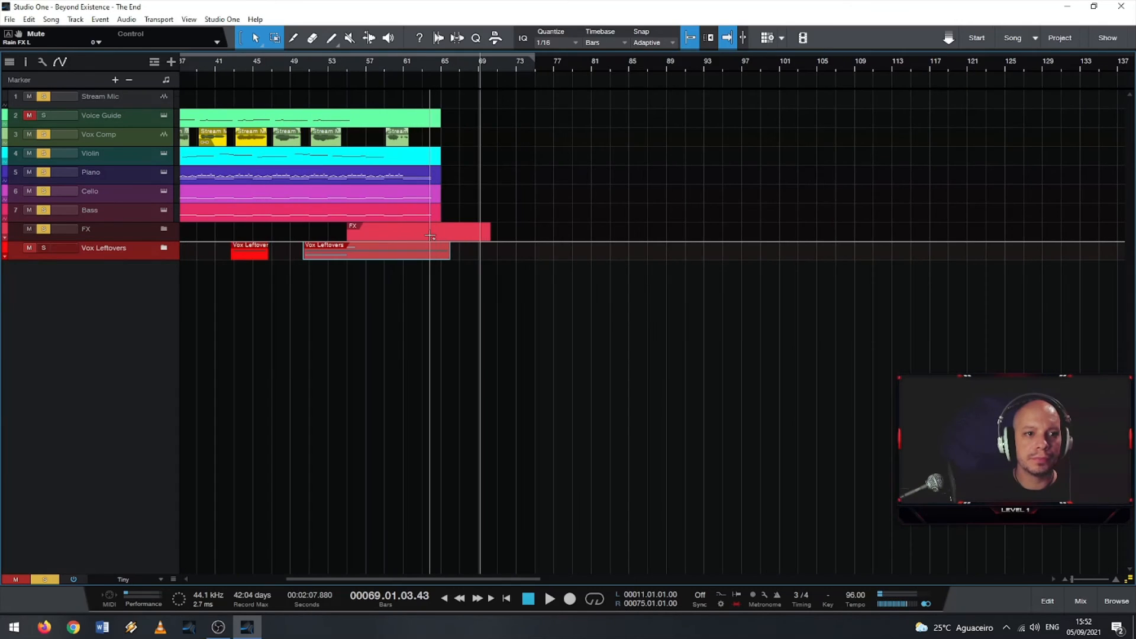
left_click_drag(450, 63, 595, 52)
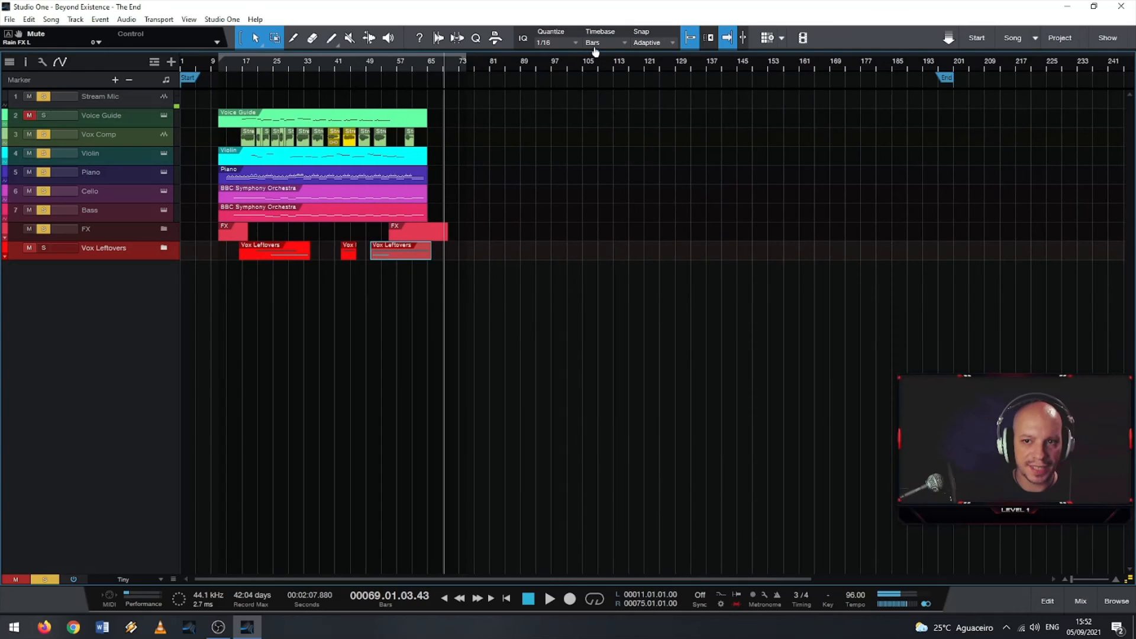
left_click_drag(946, 81, 506, 79)
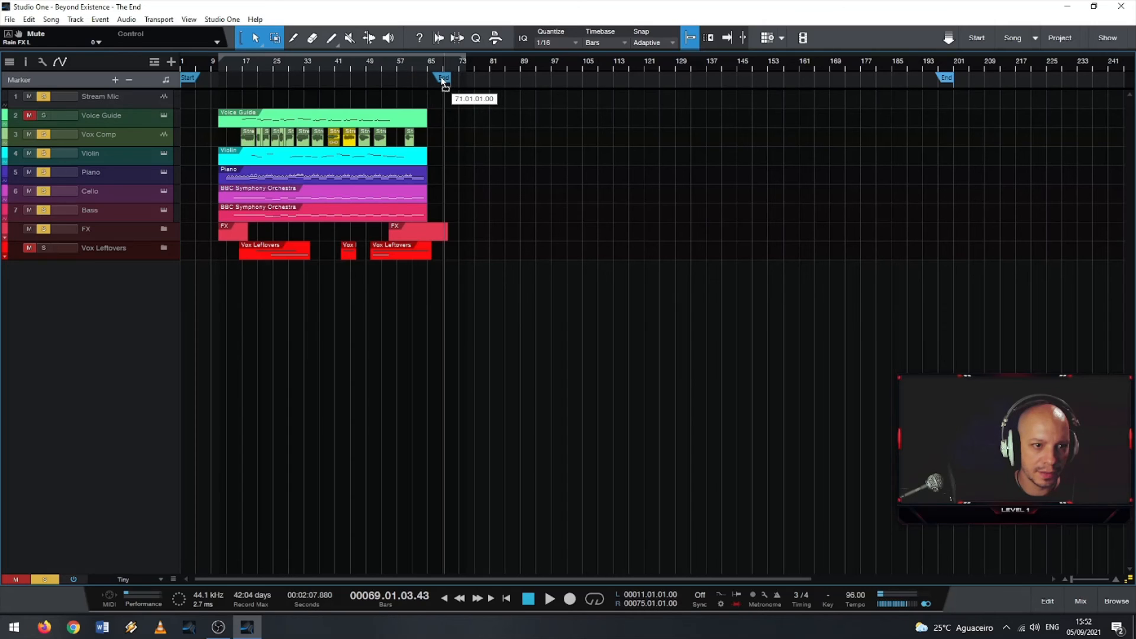
left_click_drag(437, 79, 437, 79)
scroll(381, 145, "up", 5)
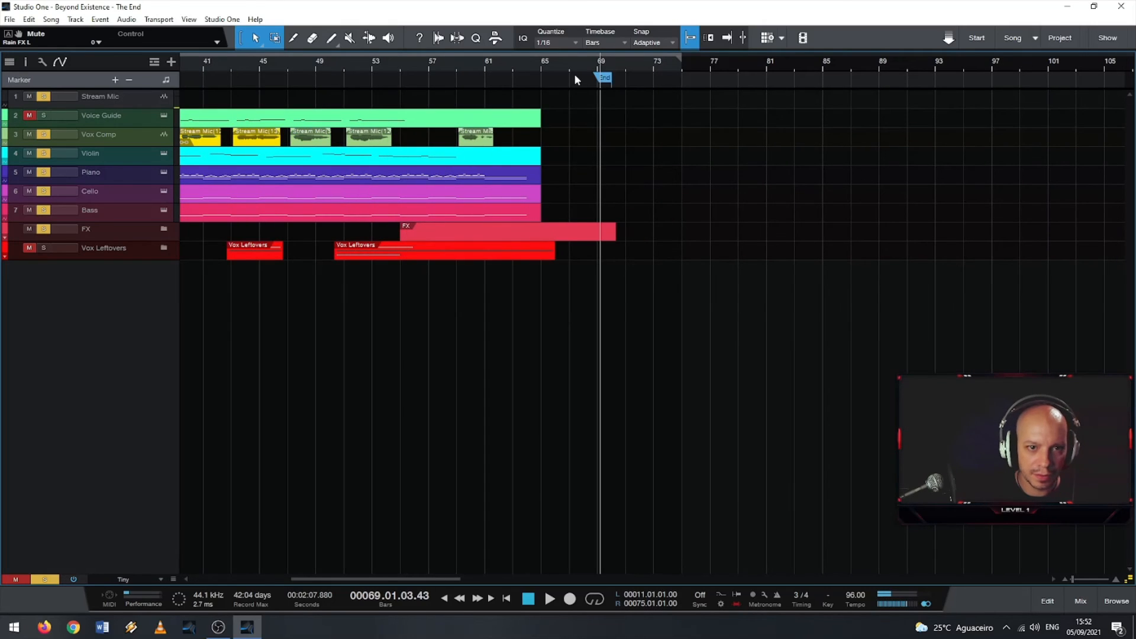
scroll(445, 105, "down", 5)
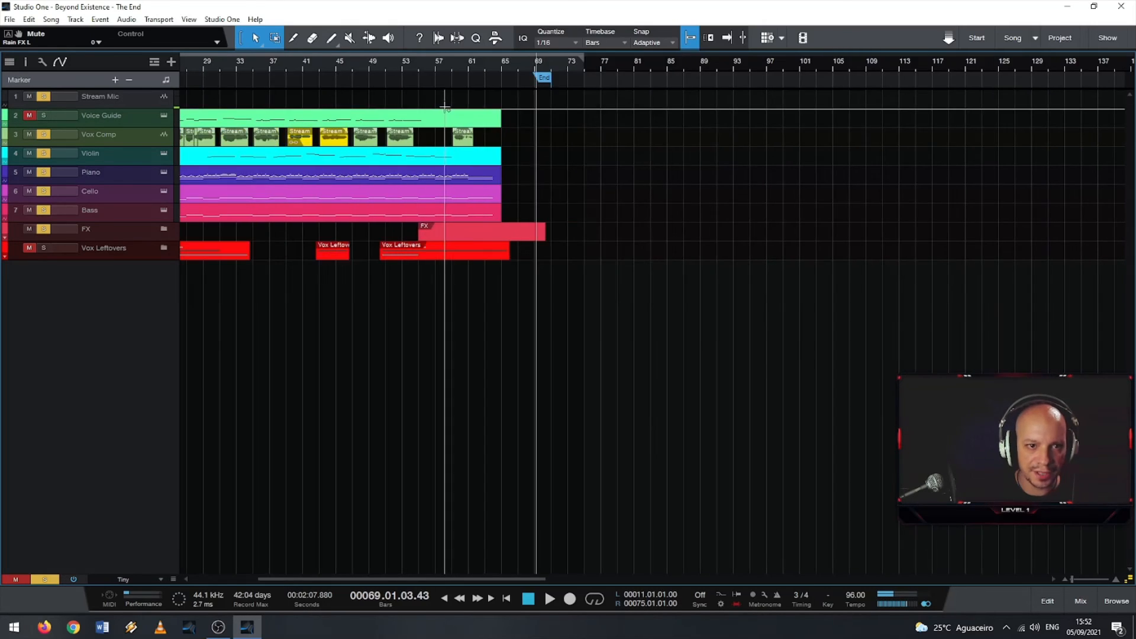
Step: Play the ending from bar 56 and again from bar 50 to bar 64 to check the shortened arrangement
scroll(445, 106, "up", 4)
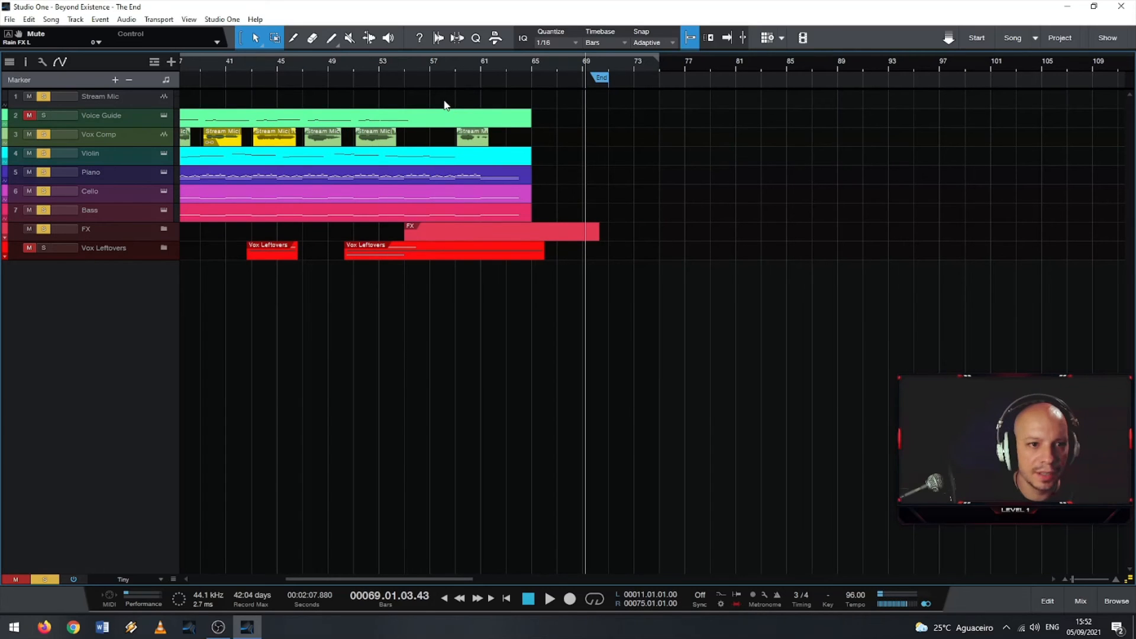
left_click(416, 67)
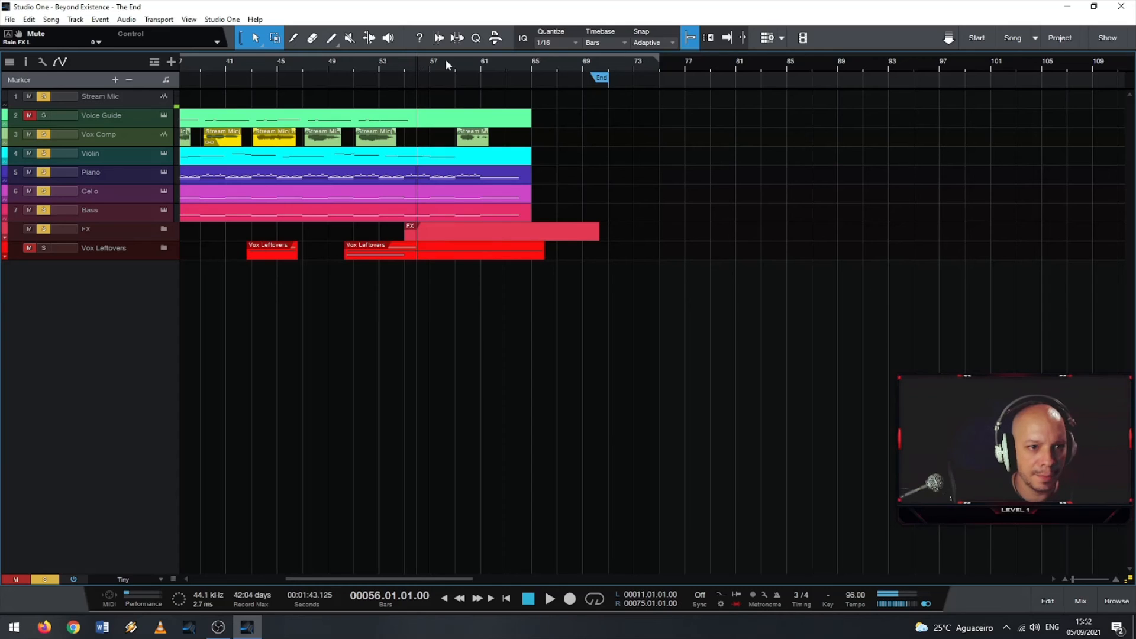
key("space")
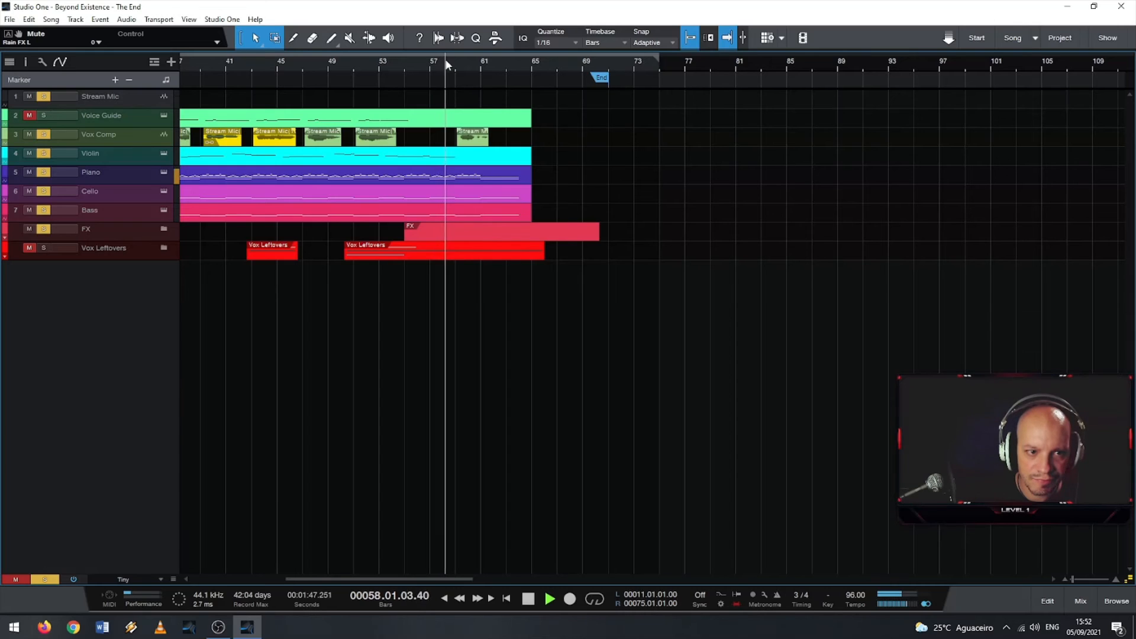
left_click(363, 59)
left_click(341, 59)
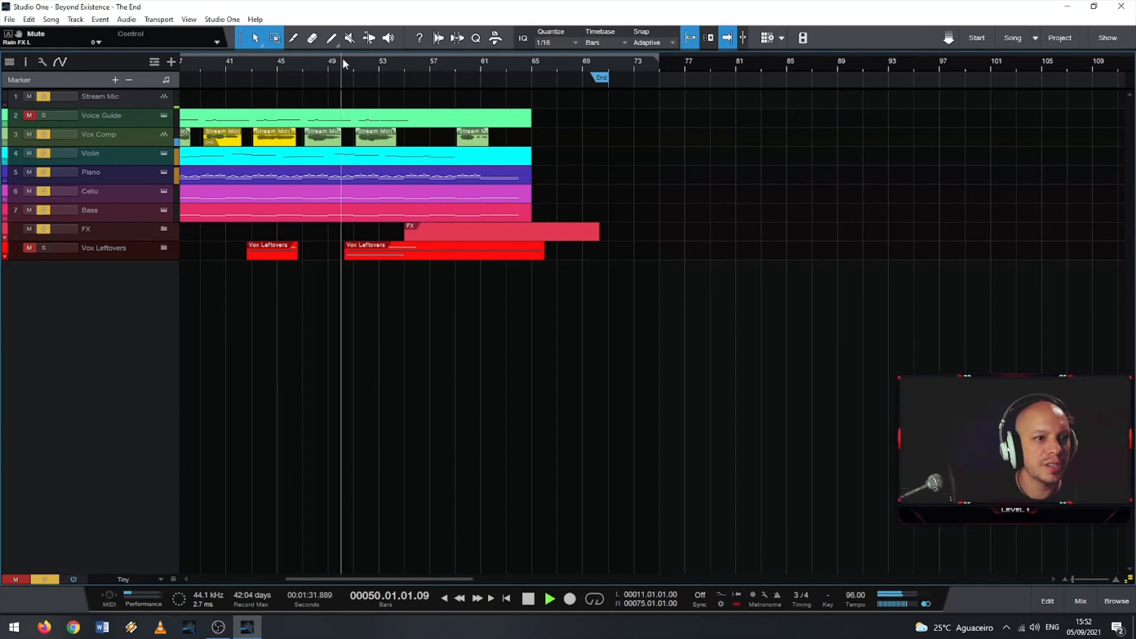
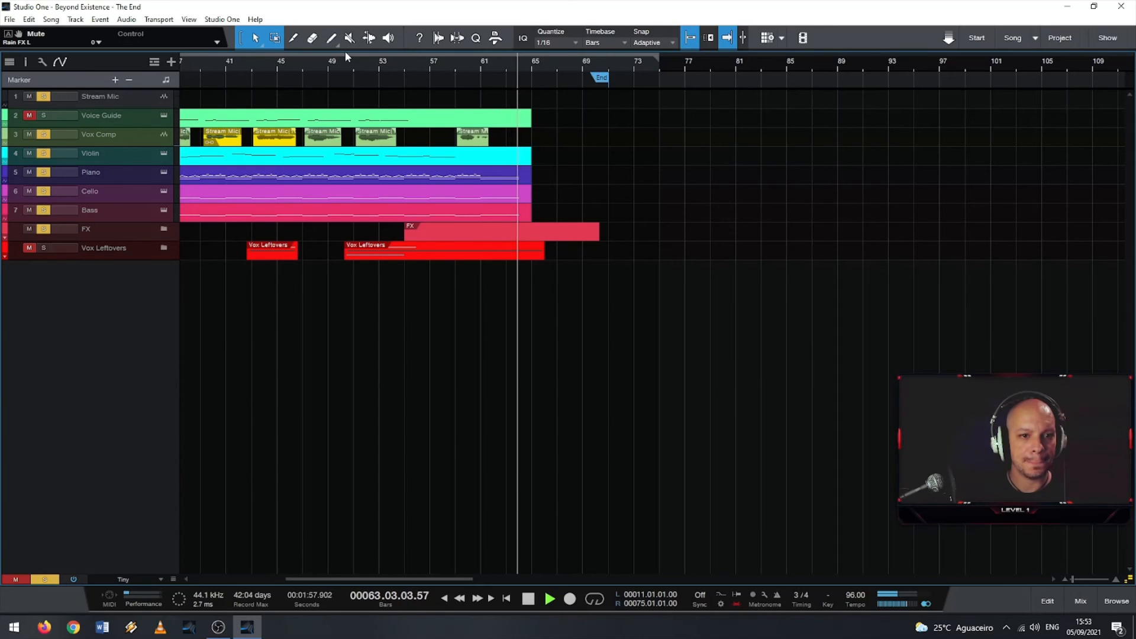
key("space")
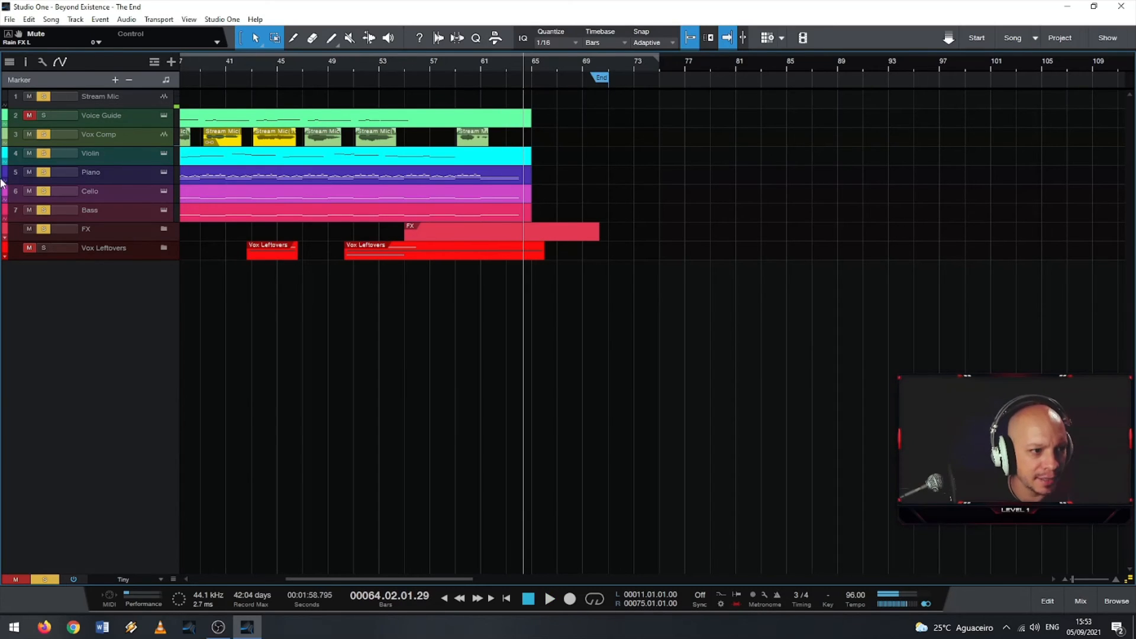
Step: Increase the track height to Normal and expand the FX folder
mouse_move(138, 240)
left_mouse_down()
mouse_move(133, 349)
mouse_move(138, 238)
left_mouse_up()
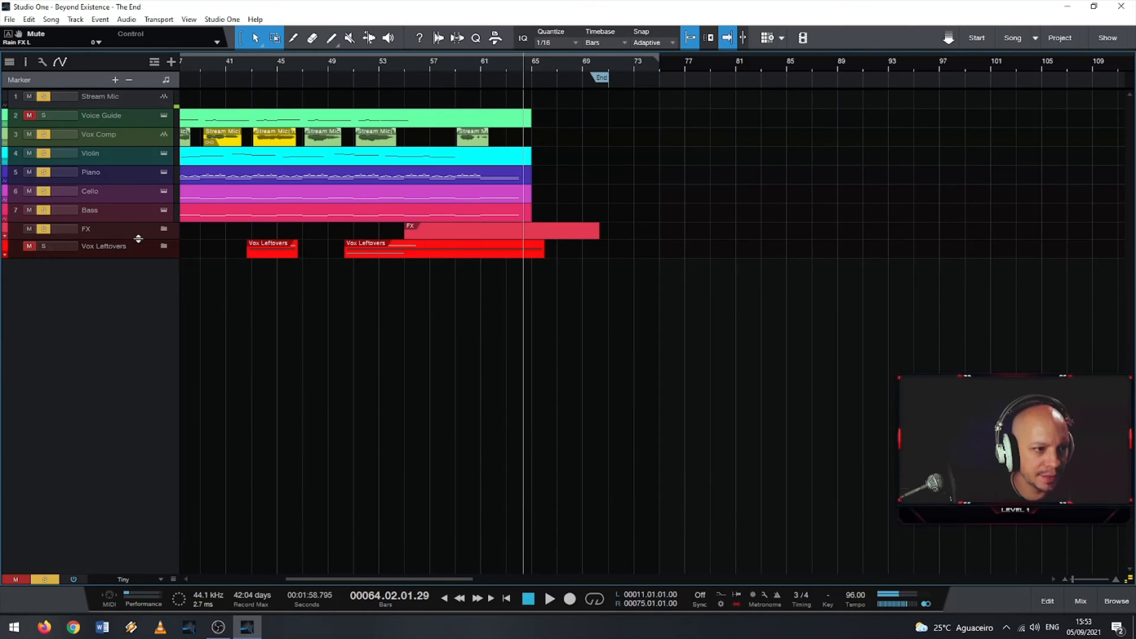
scroll(287, 331, "up", 2)
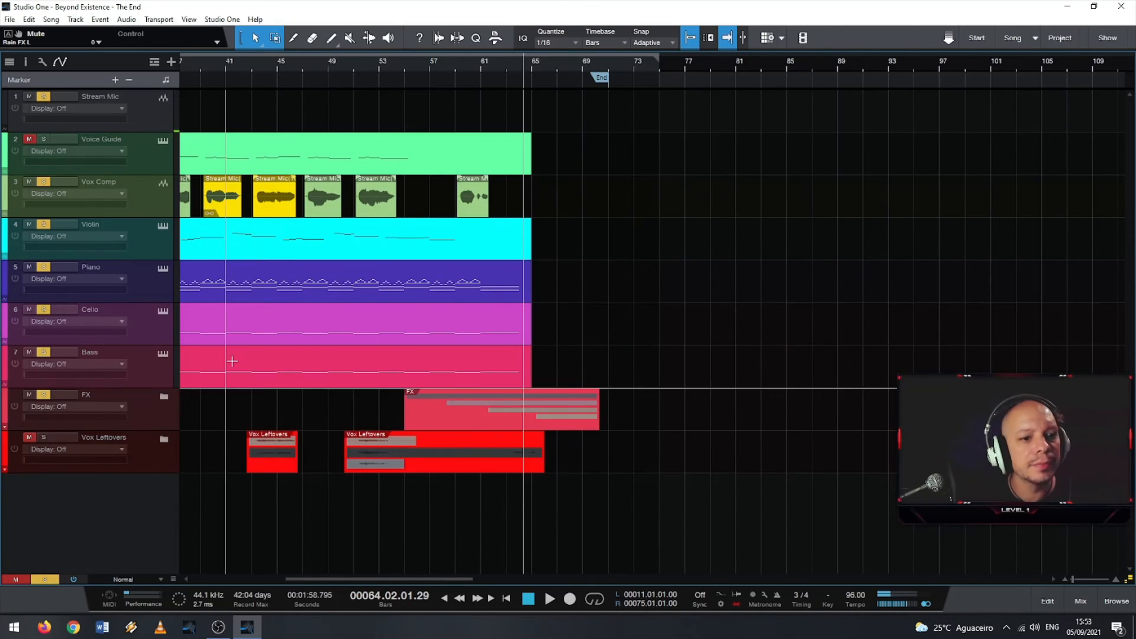
left_click(6, 417)
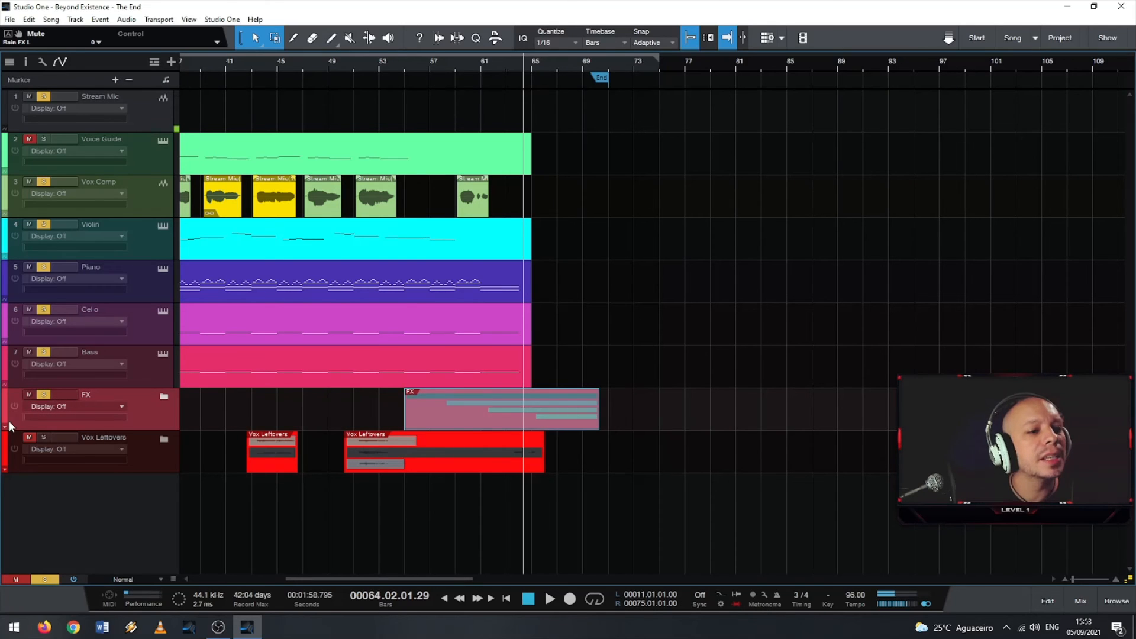
left_click(6, 425)
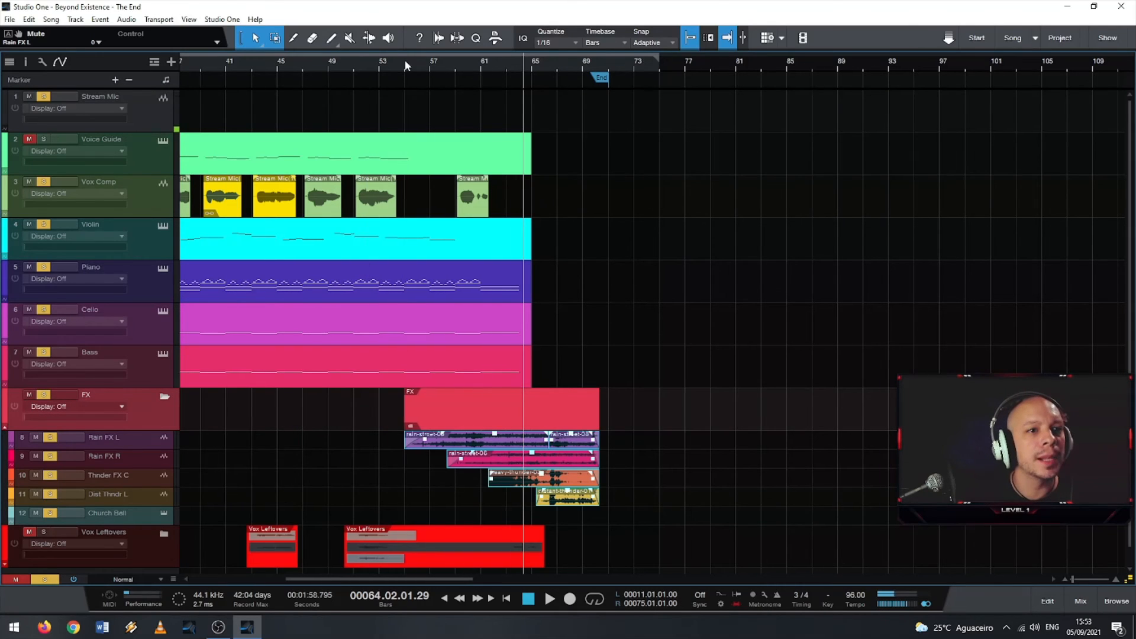
Step: Select the Church Bell track and enlarge the track height to Medium
left_click_drag(405, 65, 718, 60)
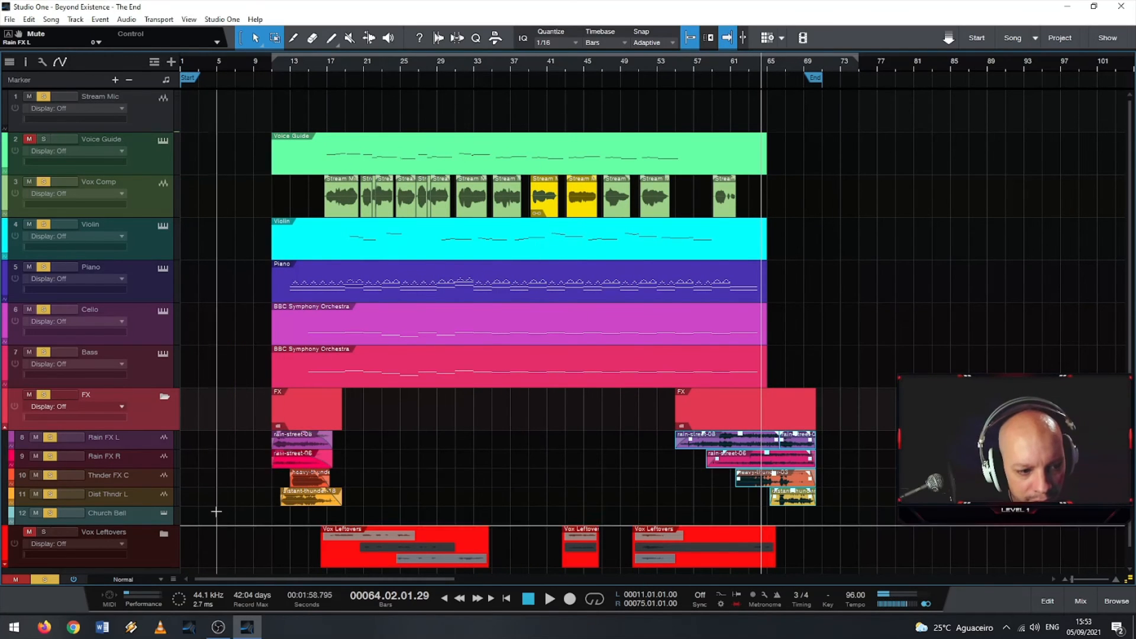
left_click(149, 520)
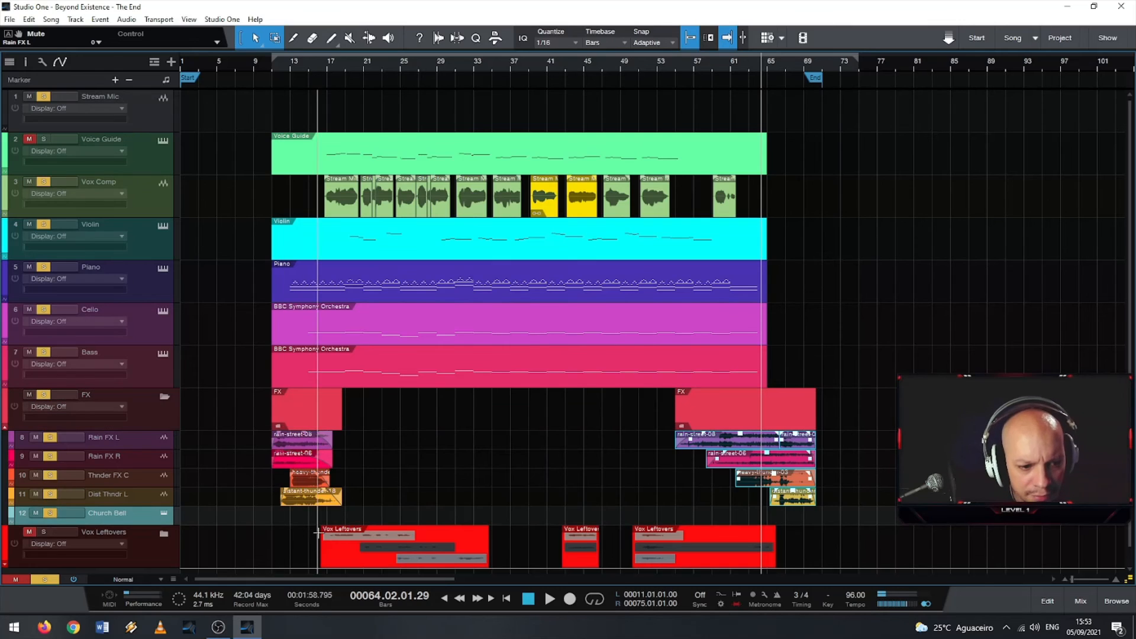
scroll(320, 528, "up", 3)
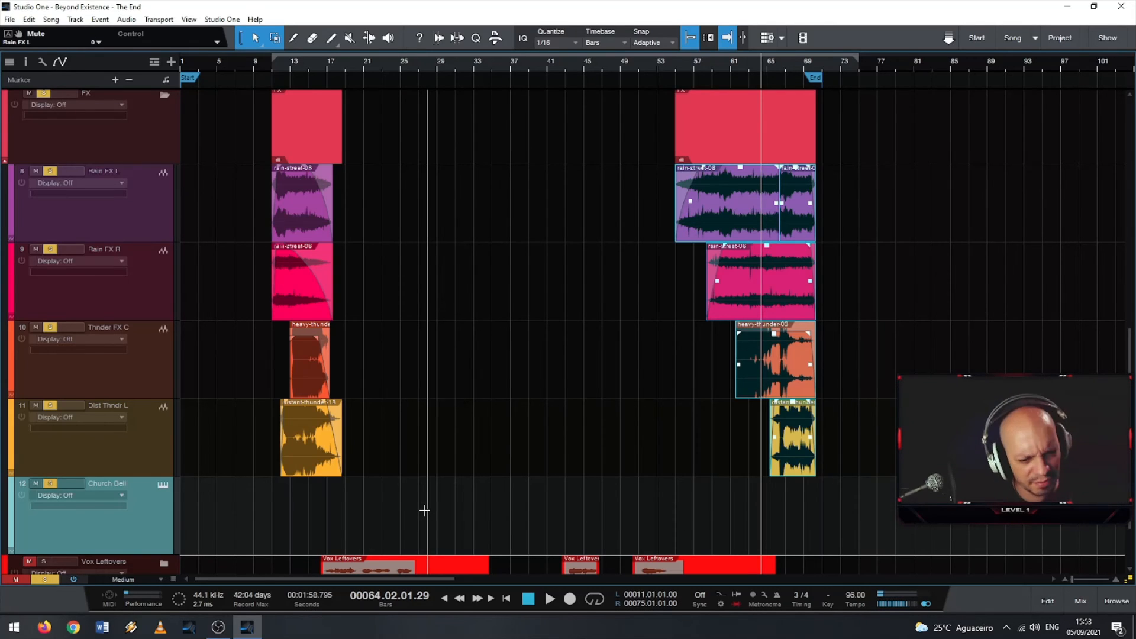
scroll(424, 510, "down", 2)
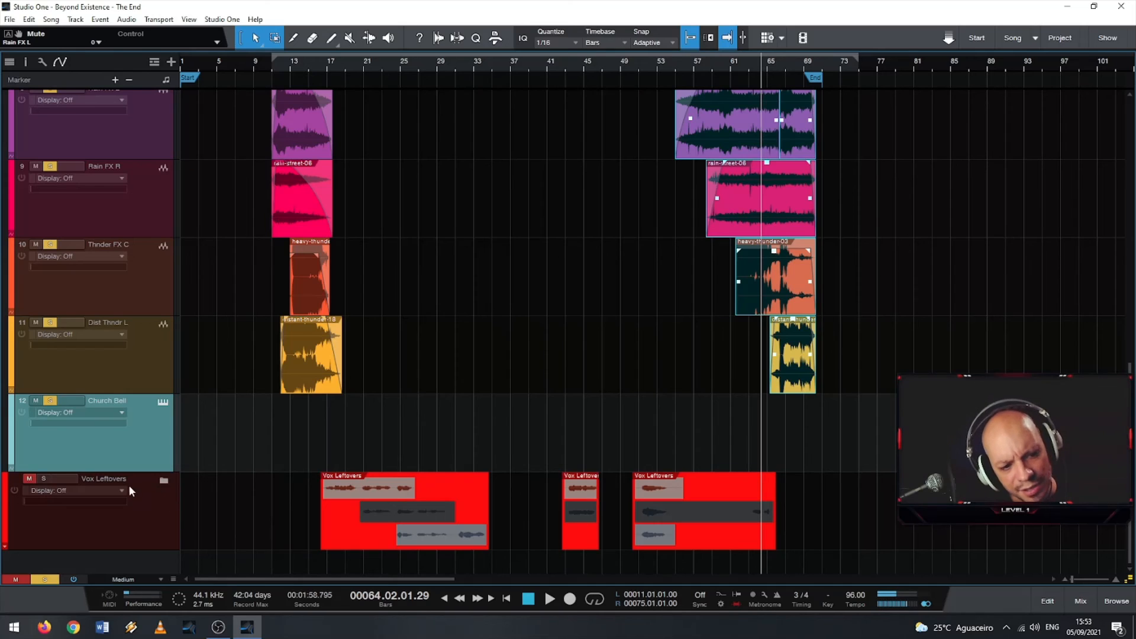
Step: Expand the Vox Leftovers folder to check its tracks, and collapse it again
left_click(16, 488)
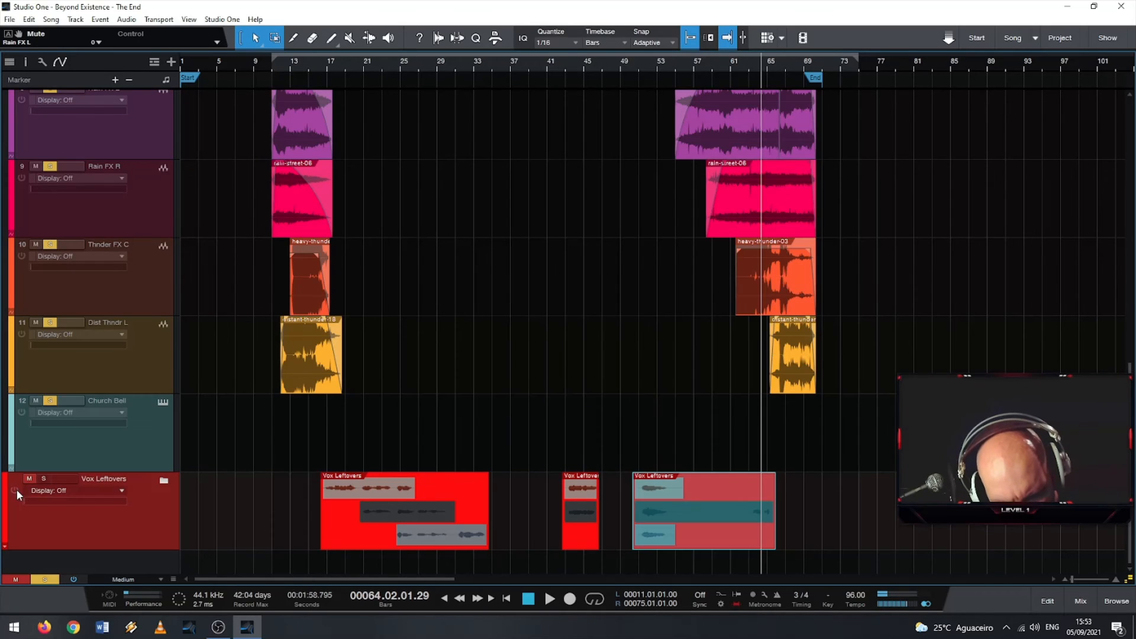
left_click(5, 547)
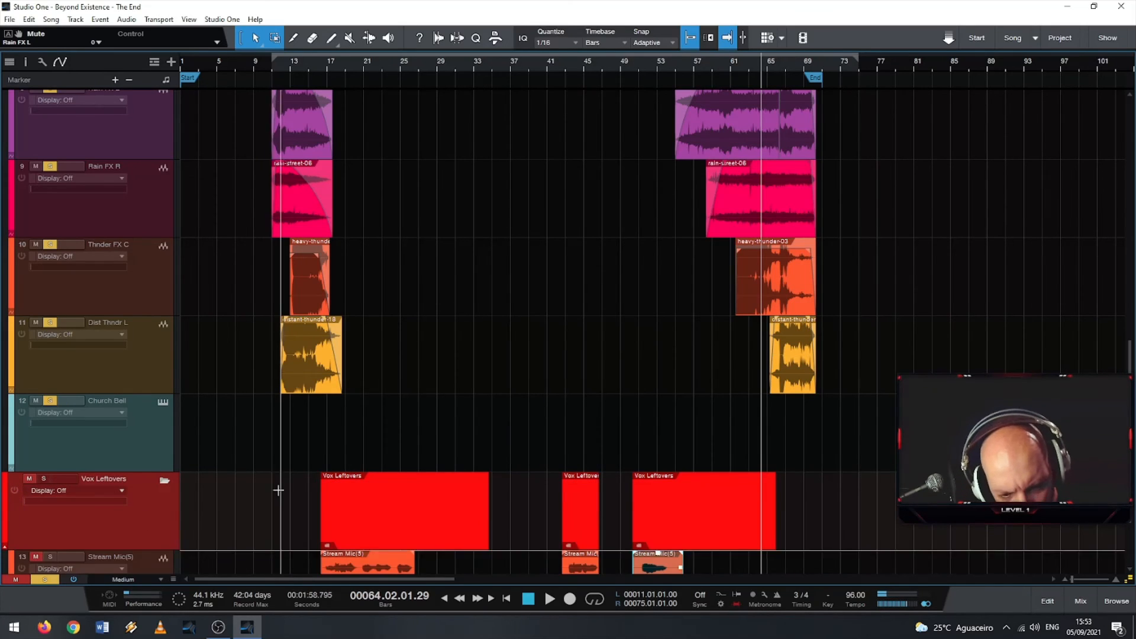
scroll(278, 490, "down", 3)
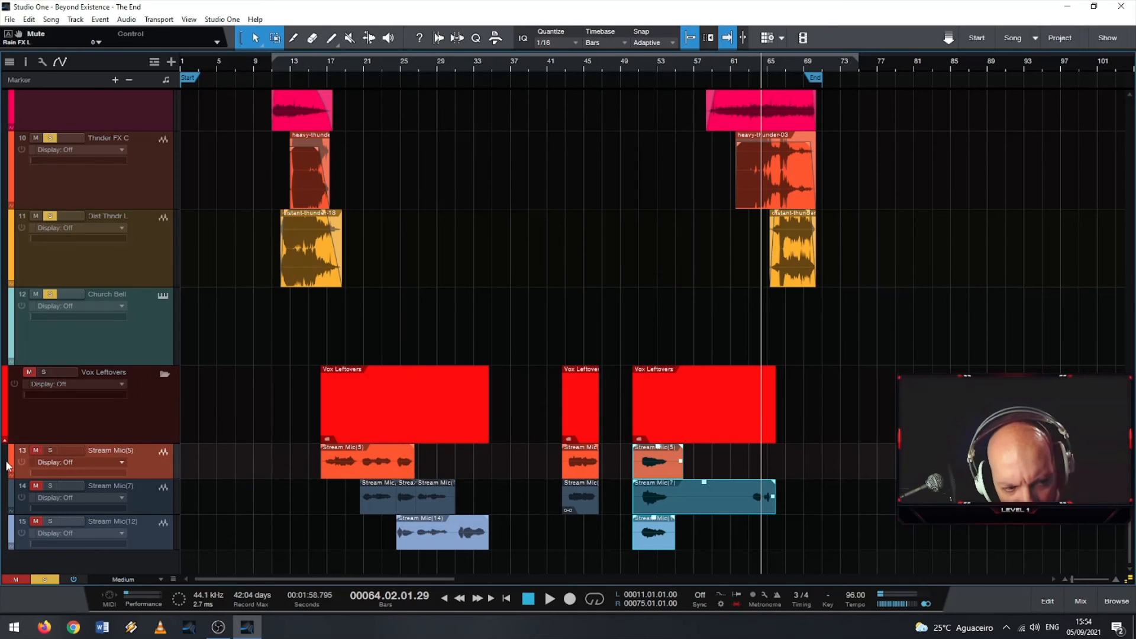
left_click(6, 441)
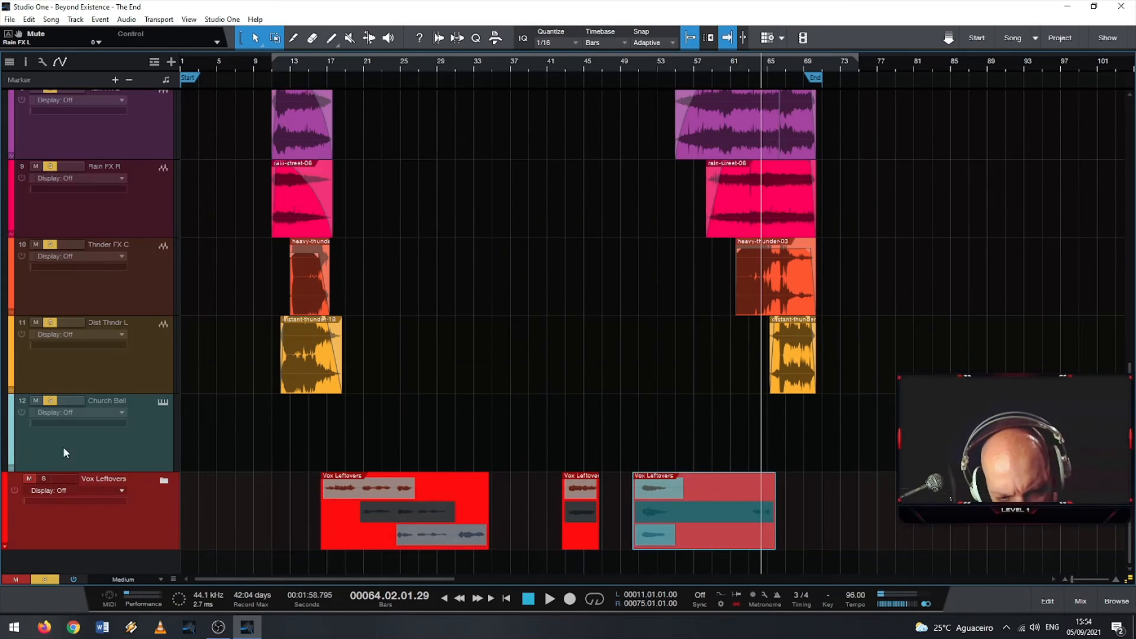
Step: Create an empty part on the Church Bell track from bar 11 to bar 75 and open it for note editing
key("F3")
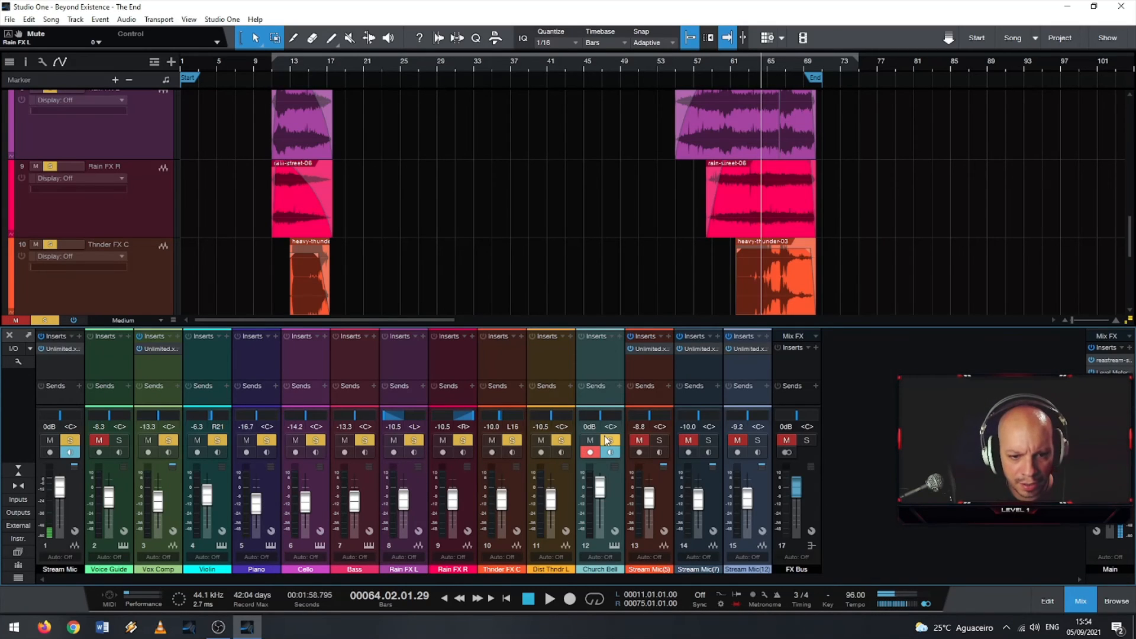
scroll(438, 198, "down", 5)
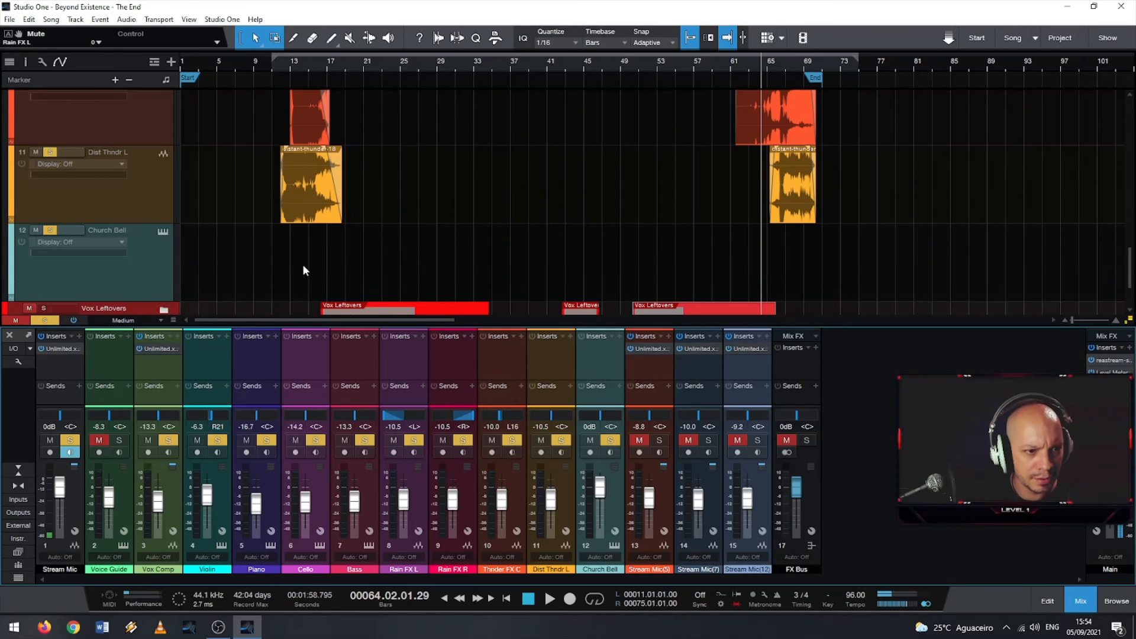
double_click(308, 249)
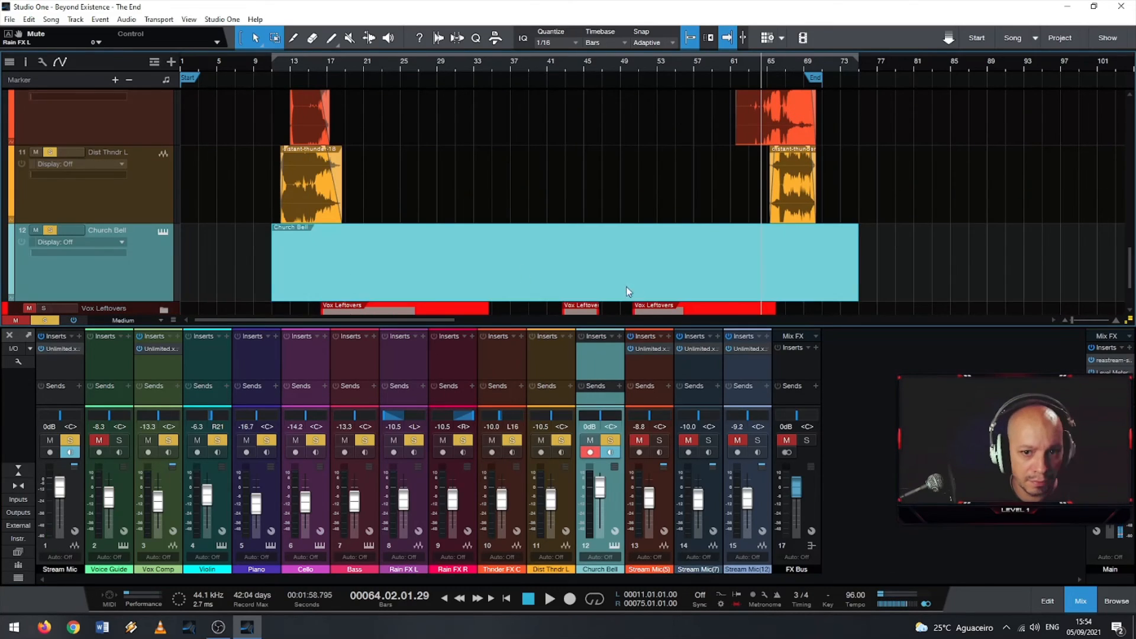
left_click_drag(273, 272, 289, 273)
double_click(305, 282)
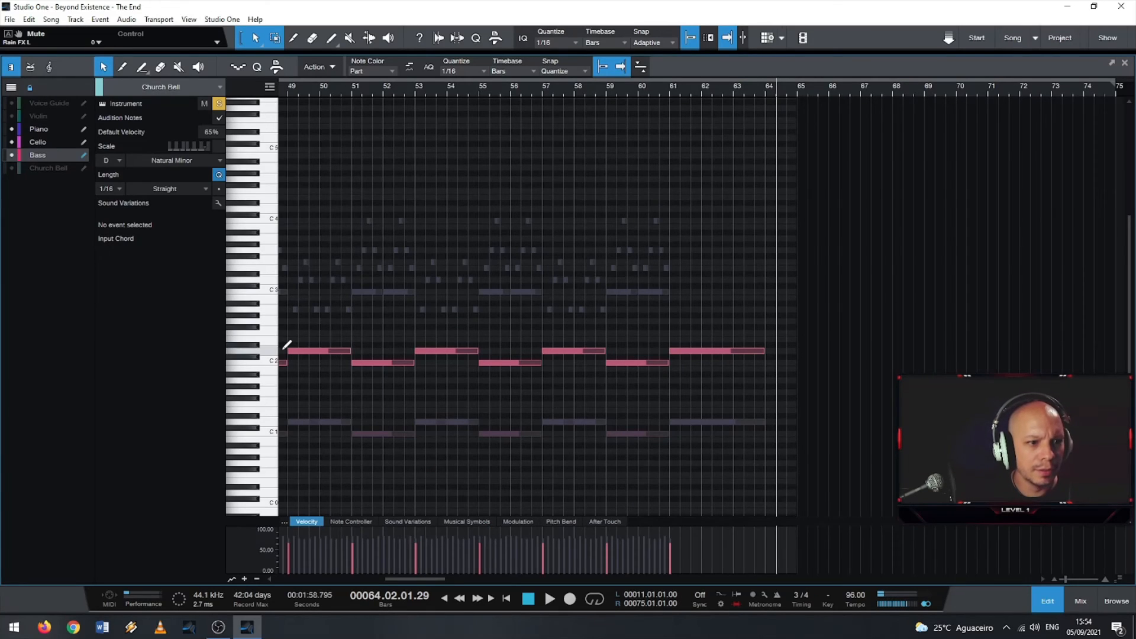
left_click(47, 170)
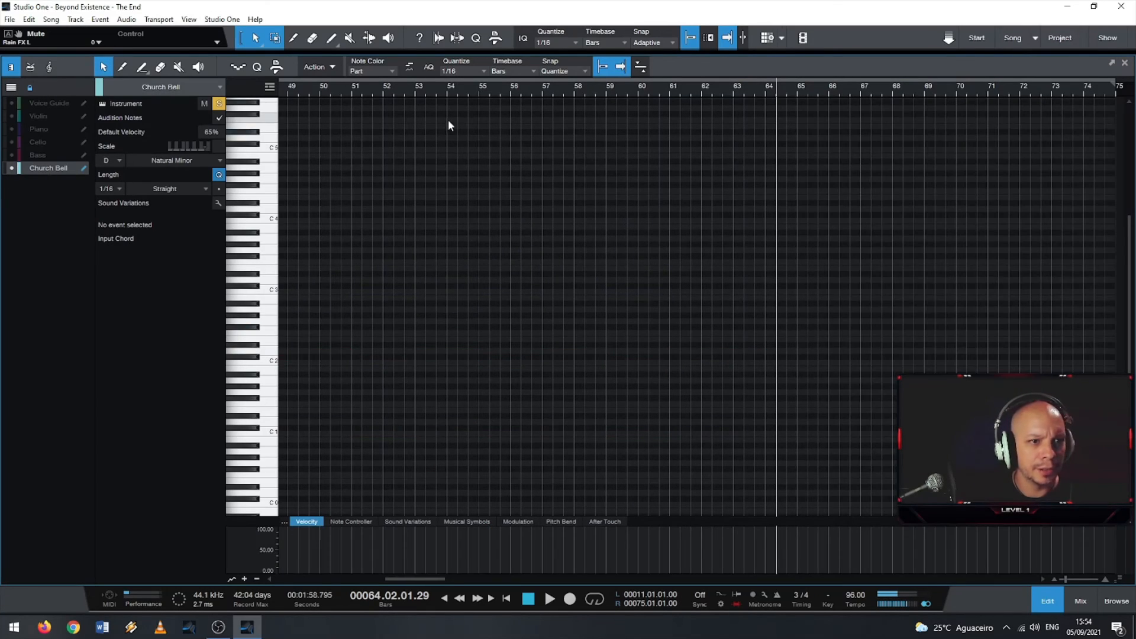
Step: Show the Piano and Violin notes behind the Church Bell part as a reference
left_click_drag(476, 97, 701, 86)
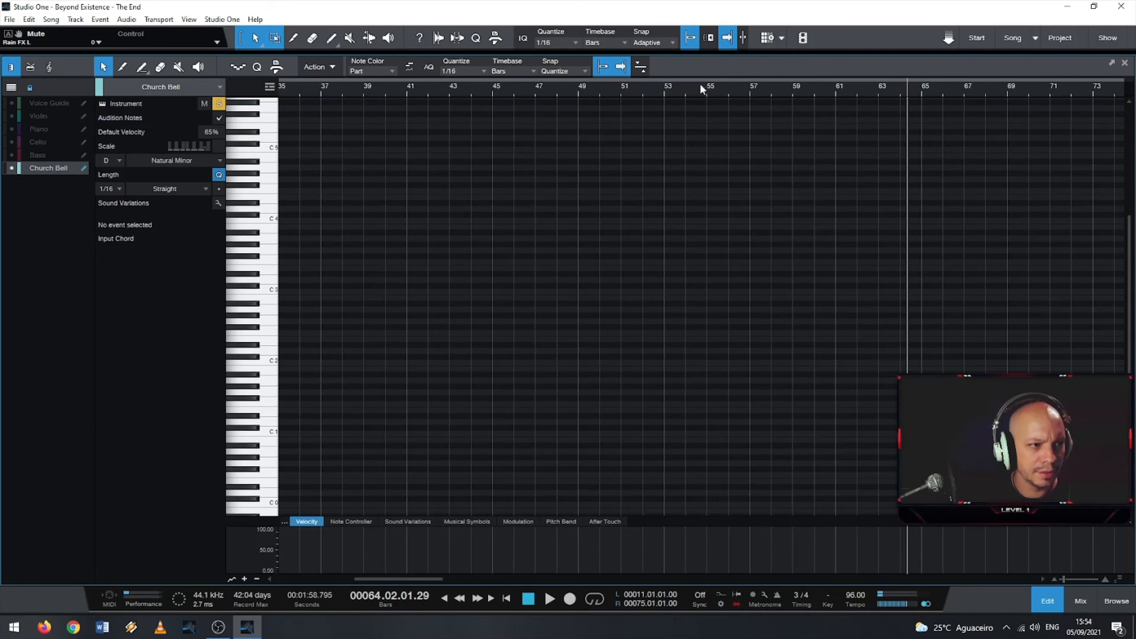
left_click(12, 129)
left_click(11, 117)
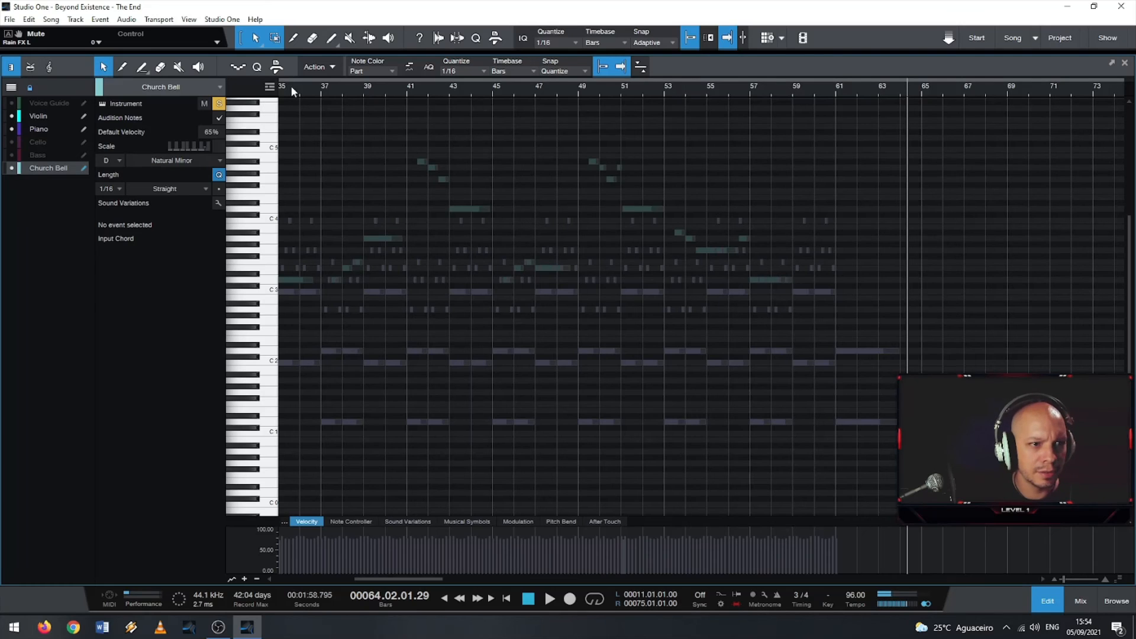
left_click_drag(290, 89, 498, 121)
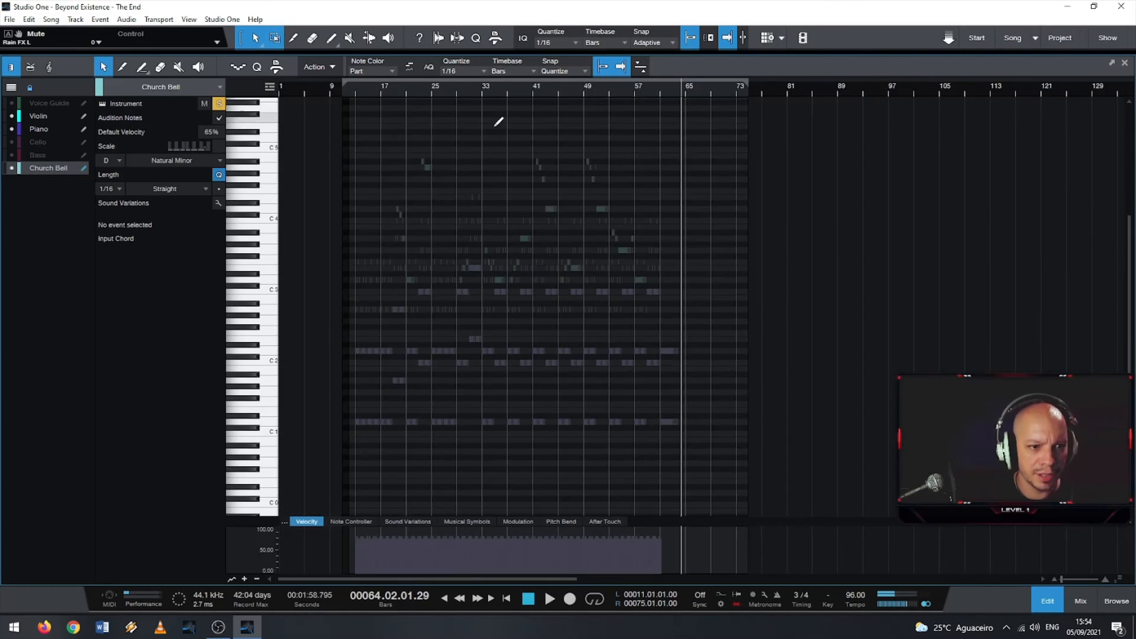
scroll(343, 286, "up", 5)
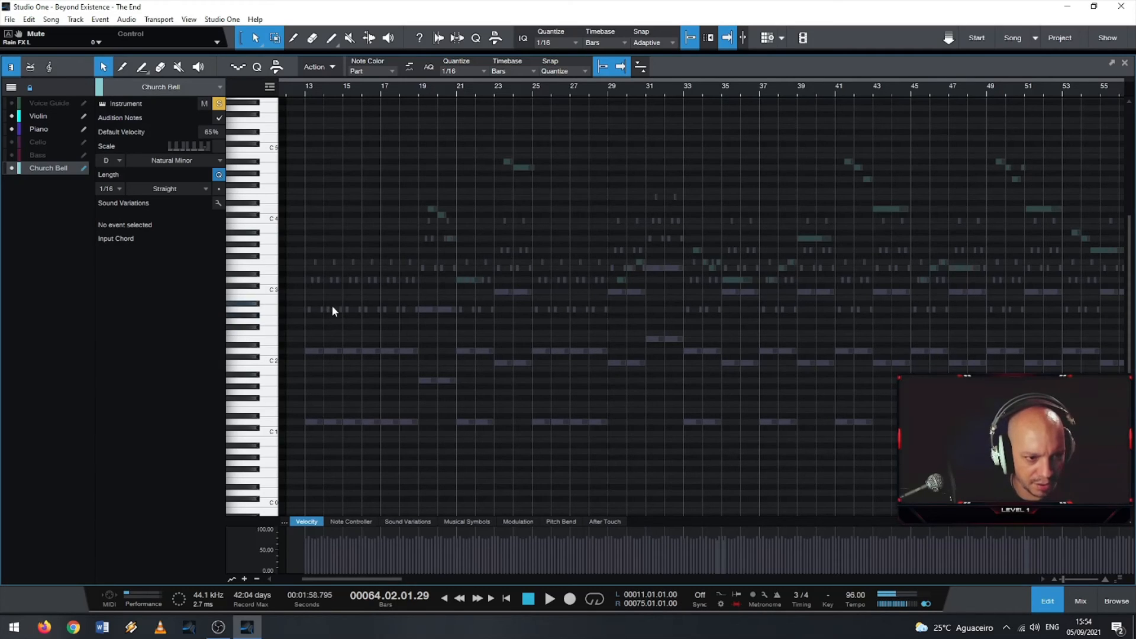
Step: Activate the Paint tool, audition a bell pitch on the keyboard, and show the Voice Guide notes as a reference
key("5")
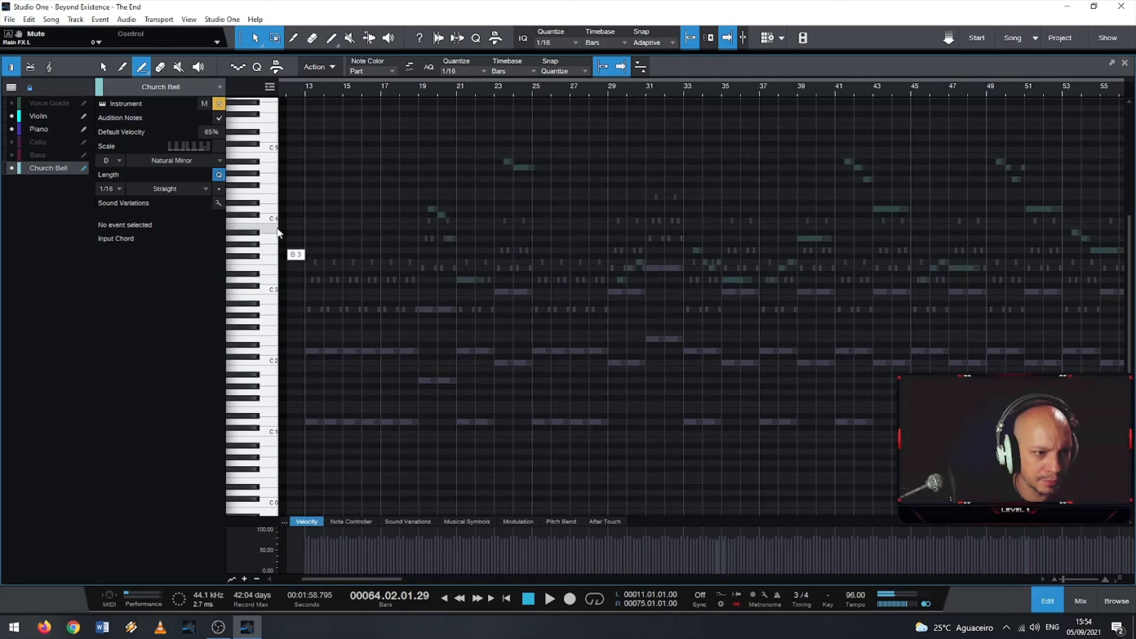
left_click(273, 210)
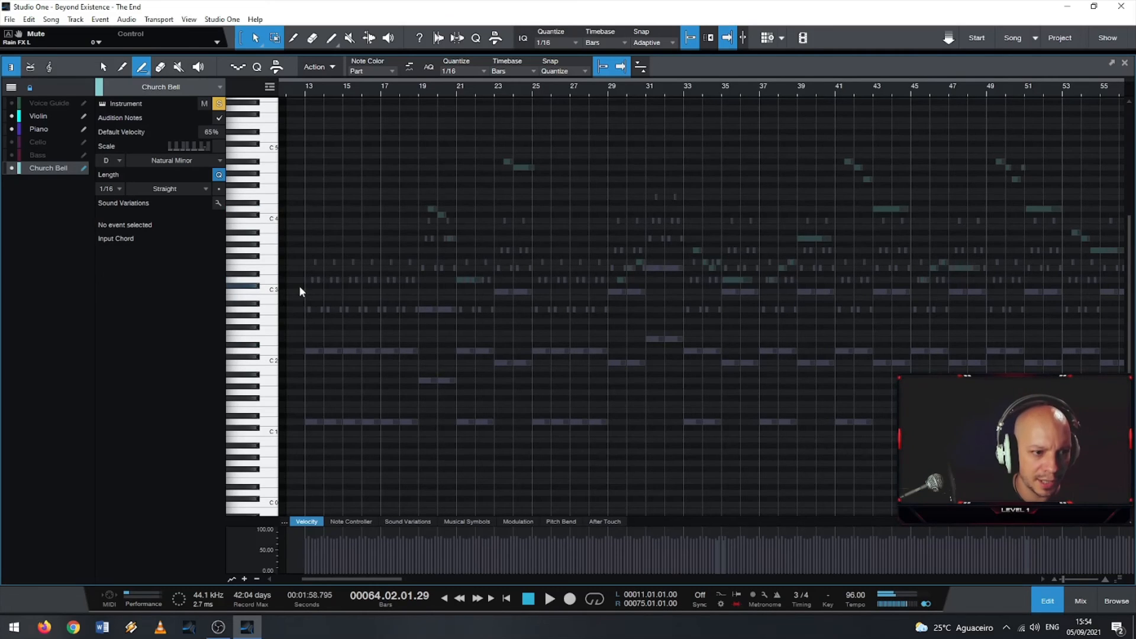
scroll(300, 286, "up", 5)
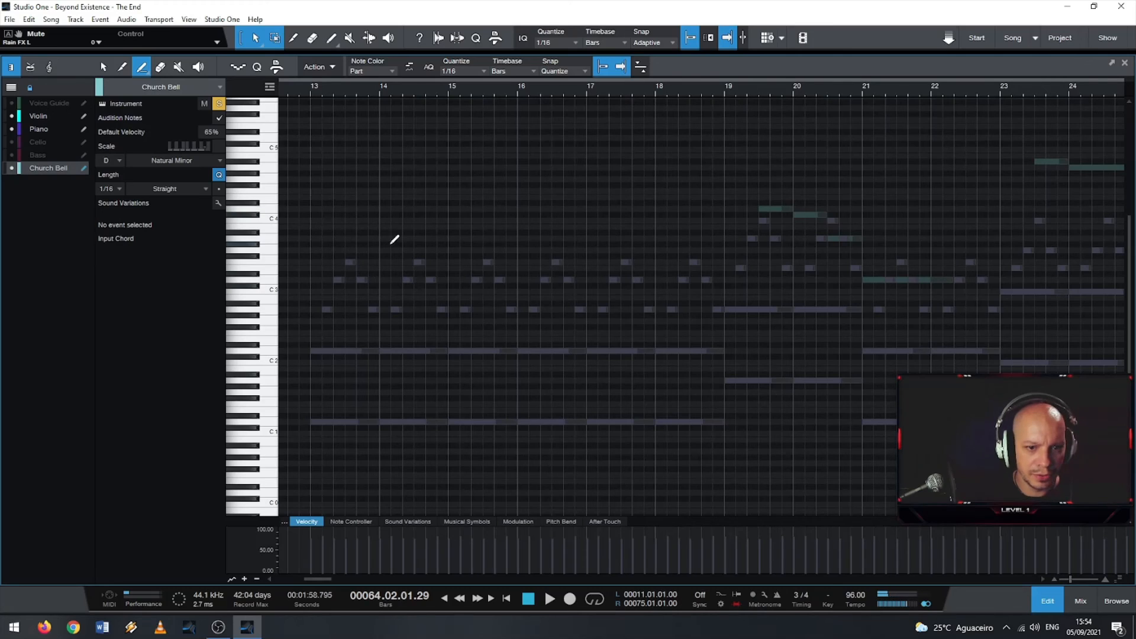
left_click(13, 104)
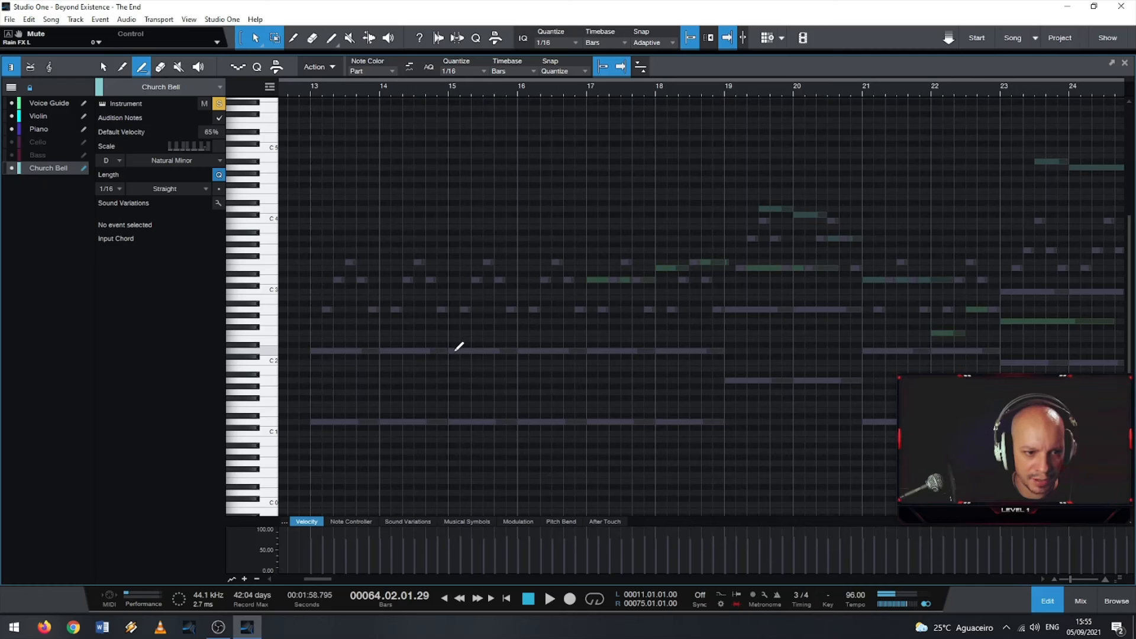
Step: Add a one-bar D2 note at bar 15 of the Church Bell part, playing the intro from bar 13 to place and check it
left_click(307, 90)
key("space")
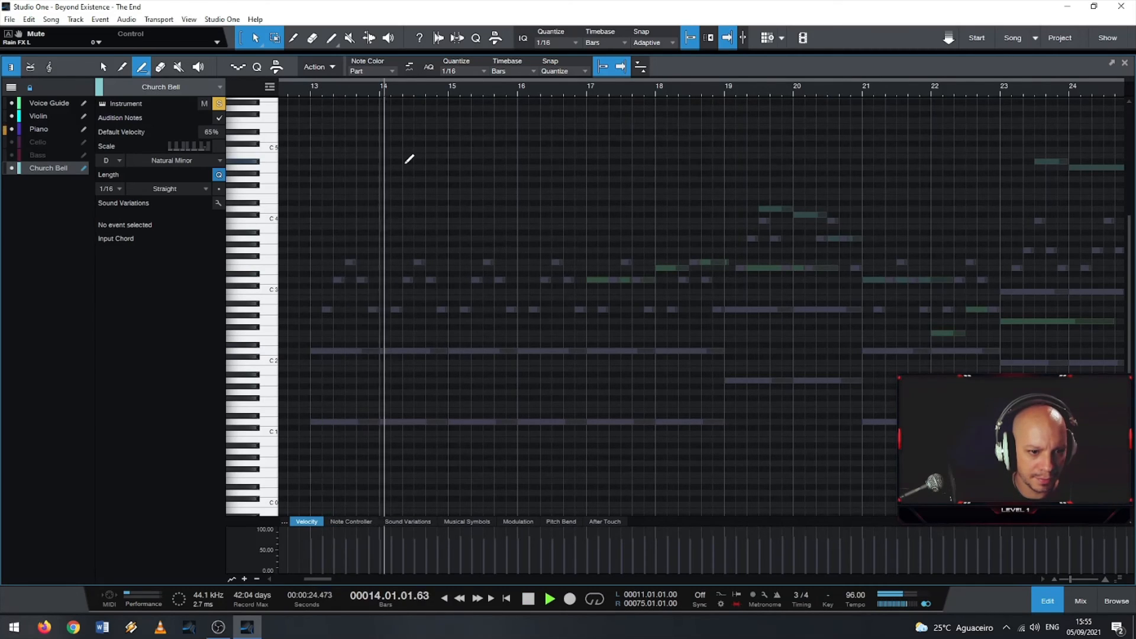
key("space")
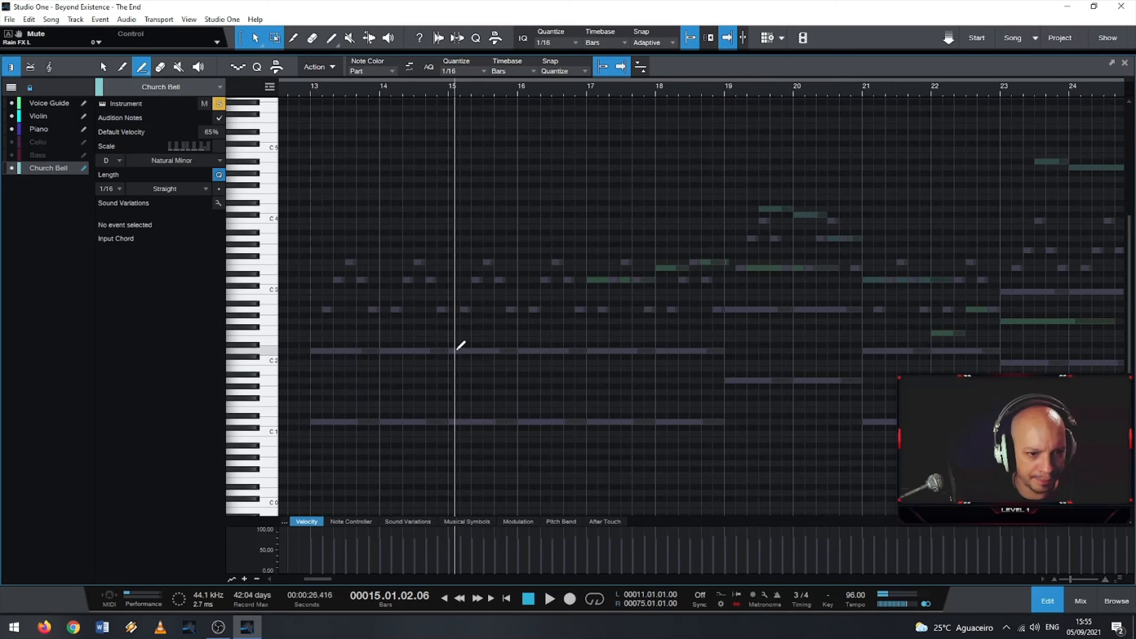
left_click_drag(450, 349, 496, 349)
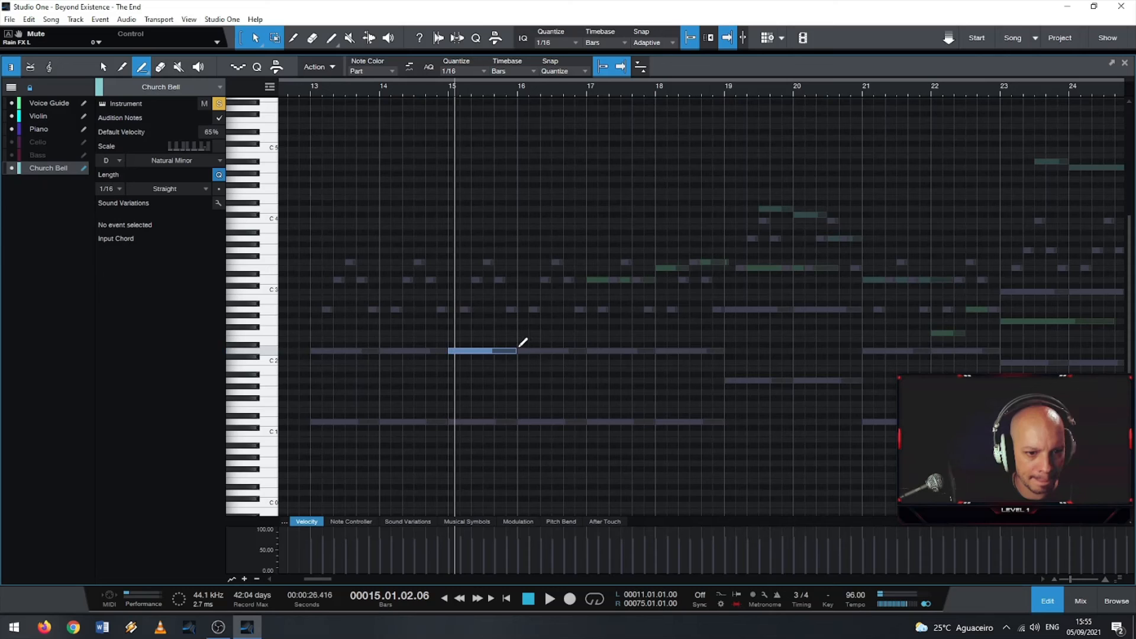
key("space")
left_click(323, 87)
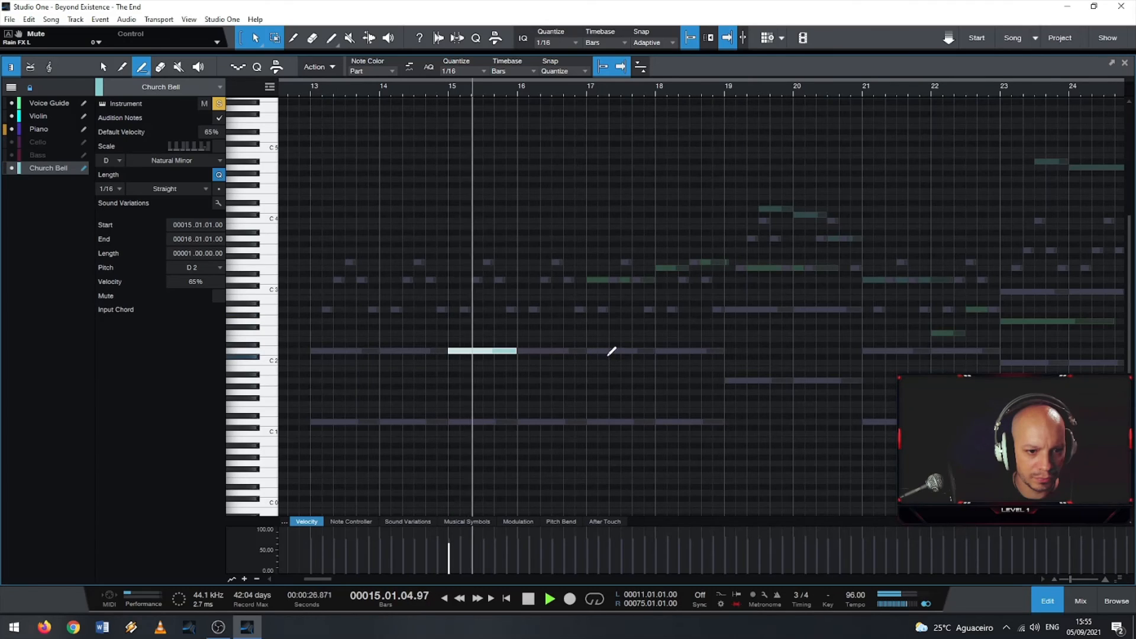
Step: Raise the bar 15 bell note one octave to D3 and play the intro from bar 13 to check it
key("space")
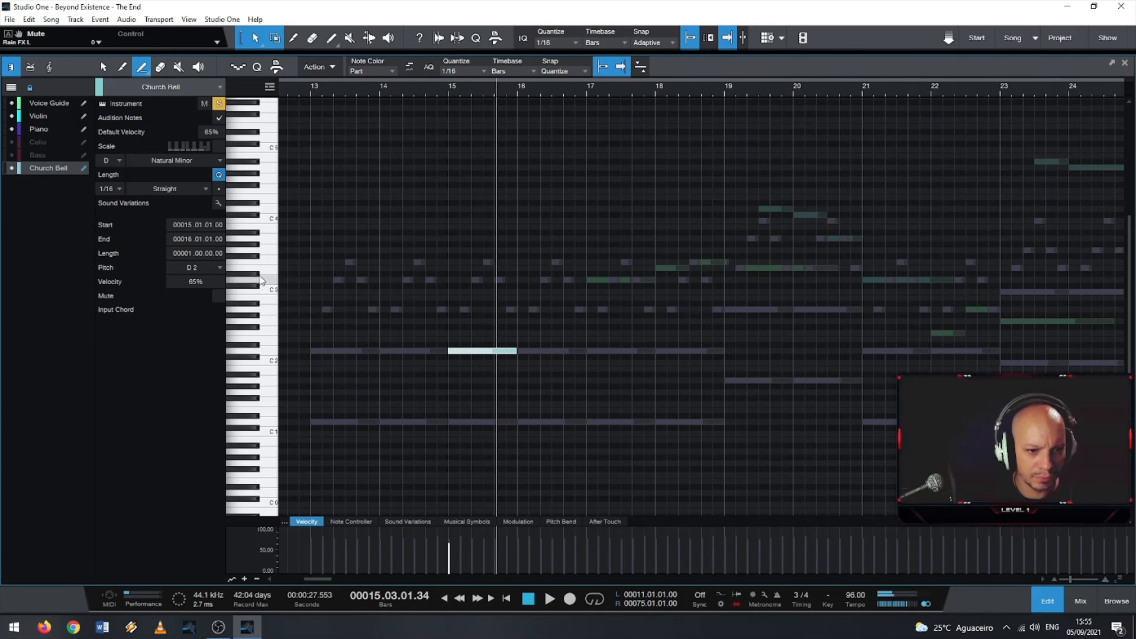
key("shift+Up")
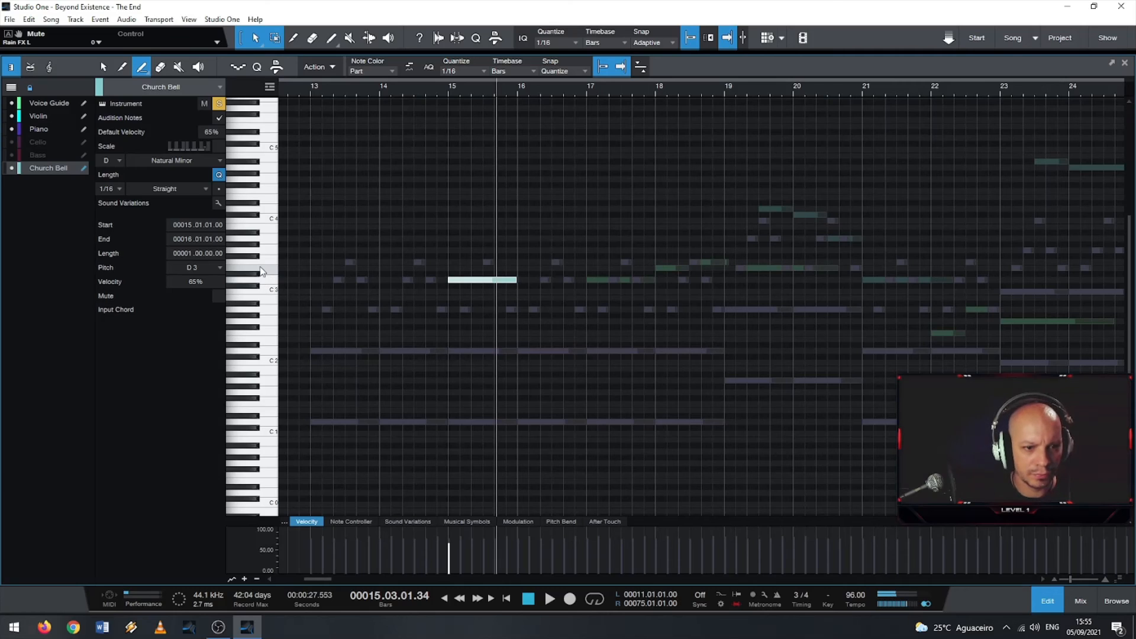
left_click(318, 94)
key("space")
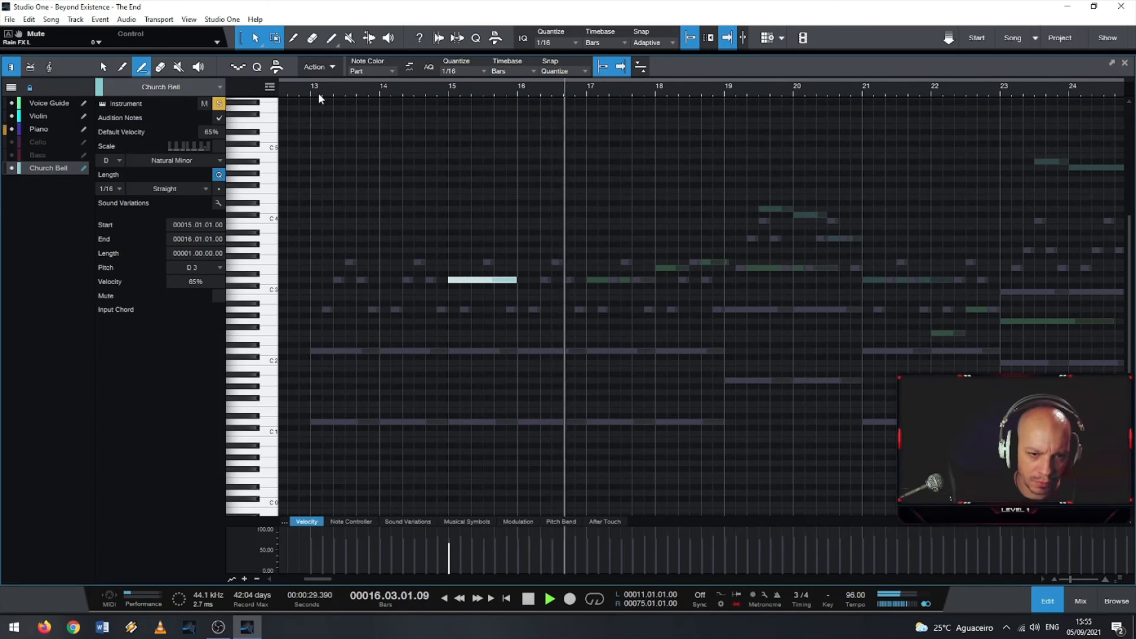
key("space")
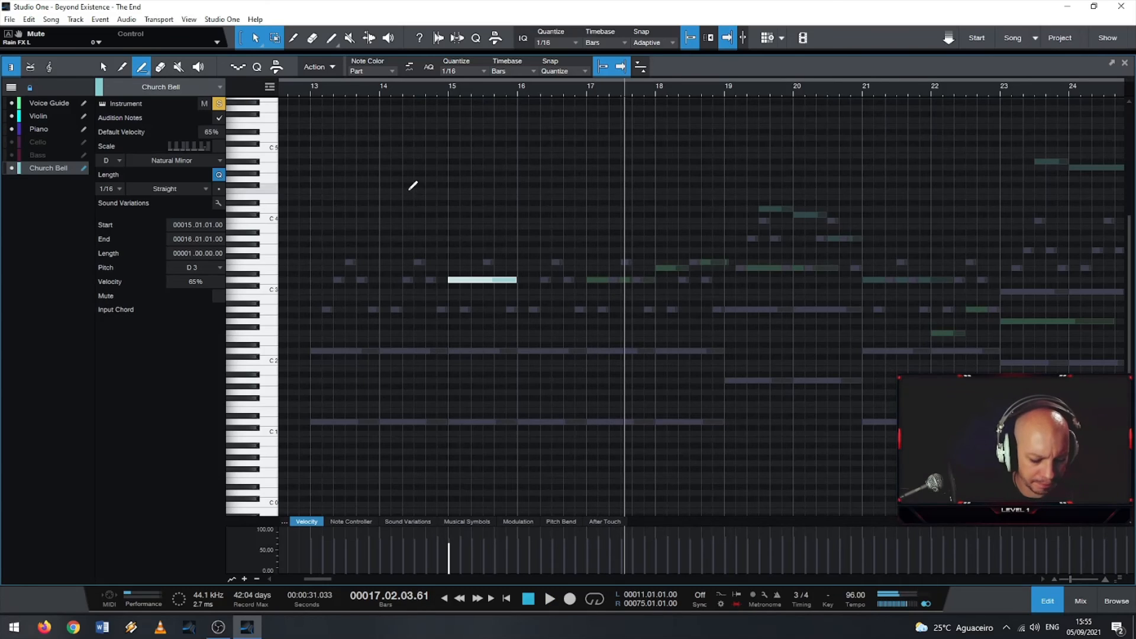
Step: Add a second one-bar D3 bell note at bar 17 and play the intro from bar 13 to check both notes
left_click_drag(518, 279, 610, 283)
key("1")
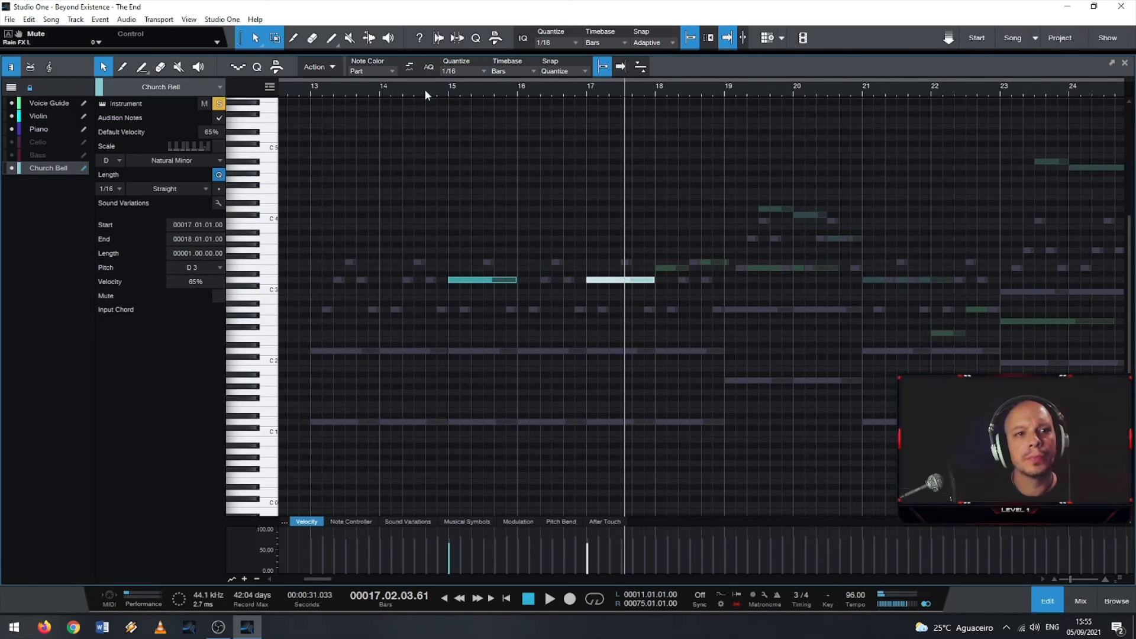
left_click(314, 89)
key("space")
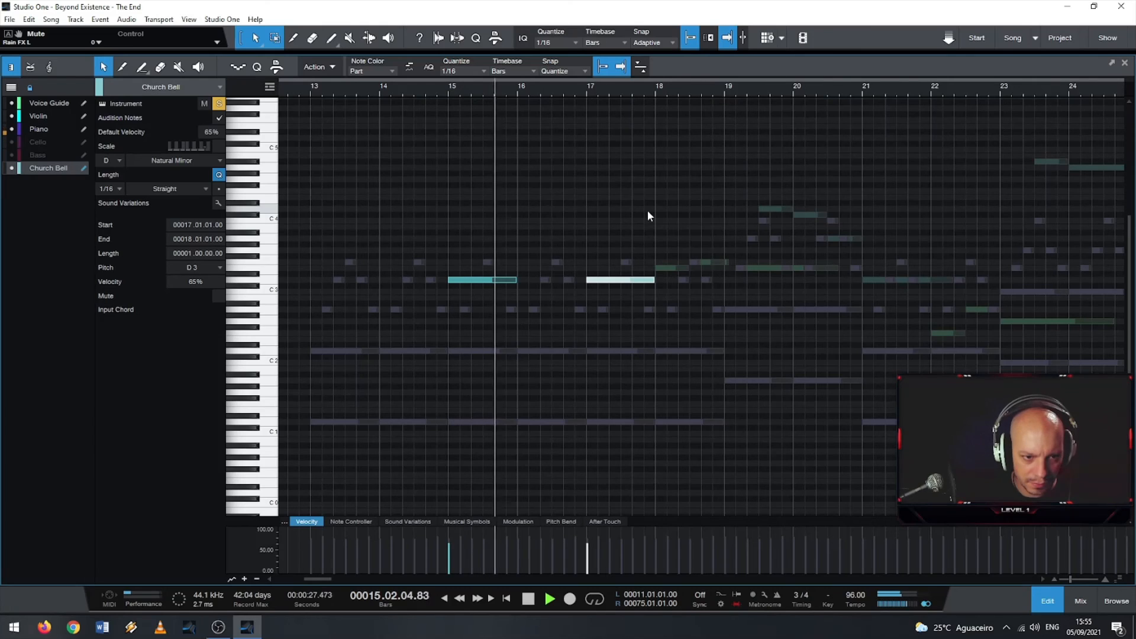
key("space")
scroll(439, 215, "down", 2)
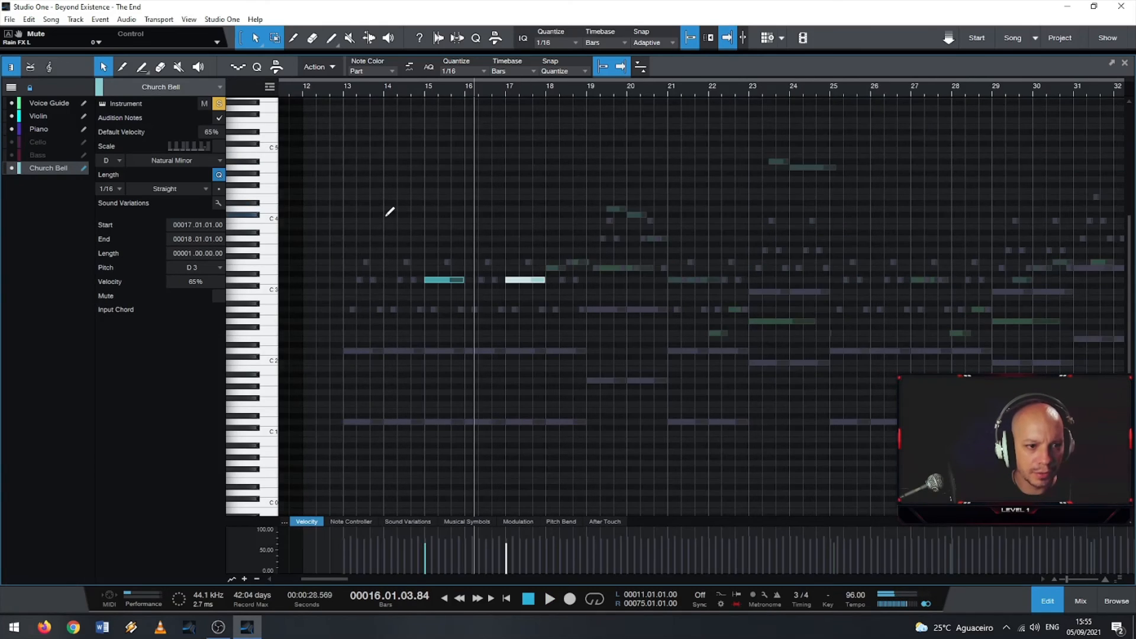
scroll(390, 212, "down", 2)
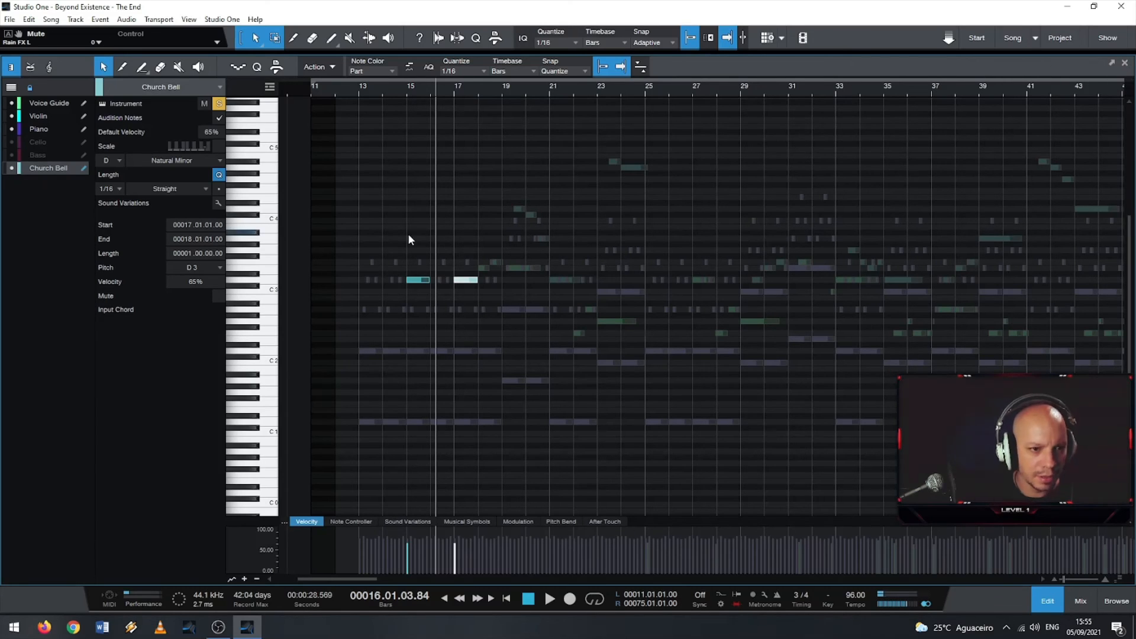
Step: Return to the arrangement and extend the start of the Church Bell part back to bar 11, aligned with the other parts
left_click(1123, 63)
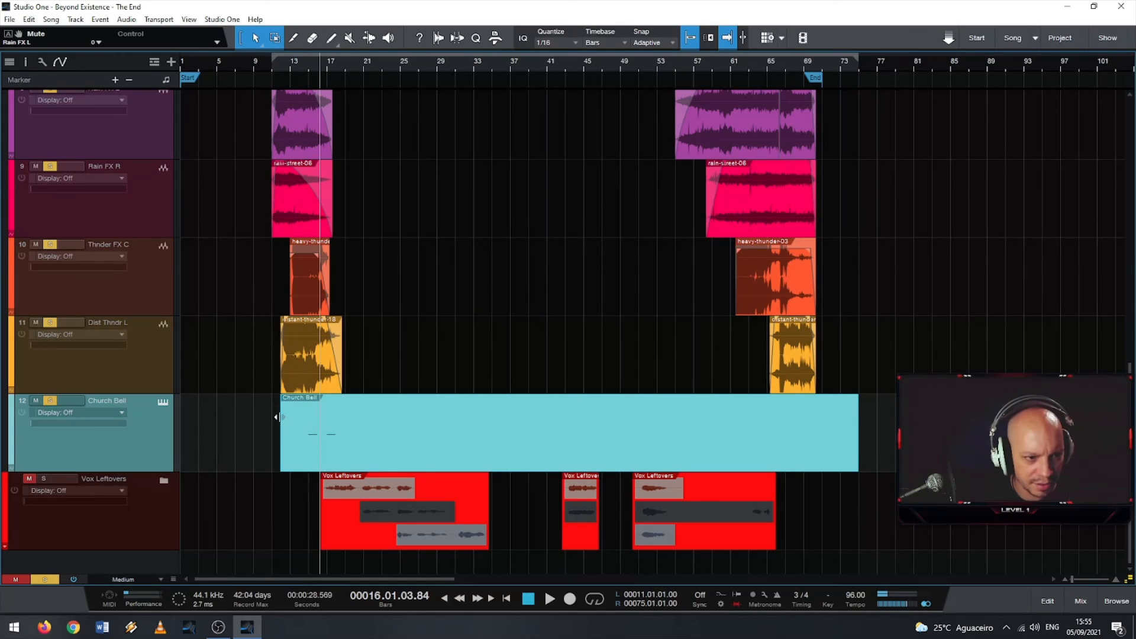
left_click_drag(279, 417, 271, 417)
scroll(241, 398, "up", 5)
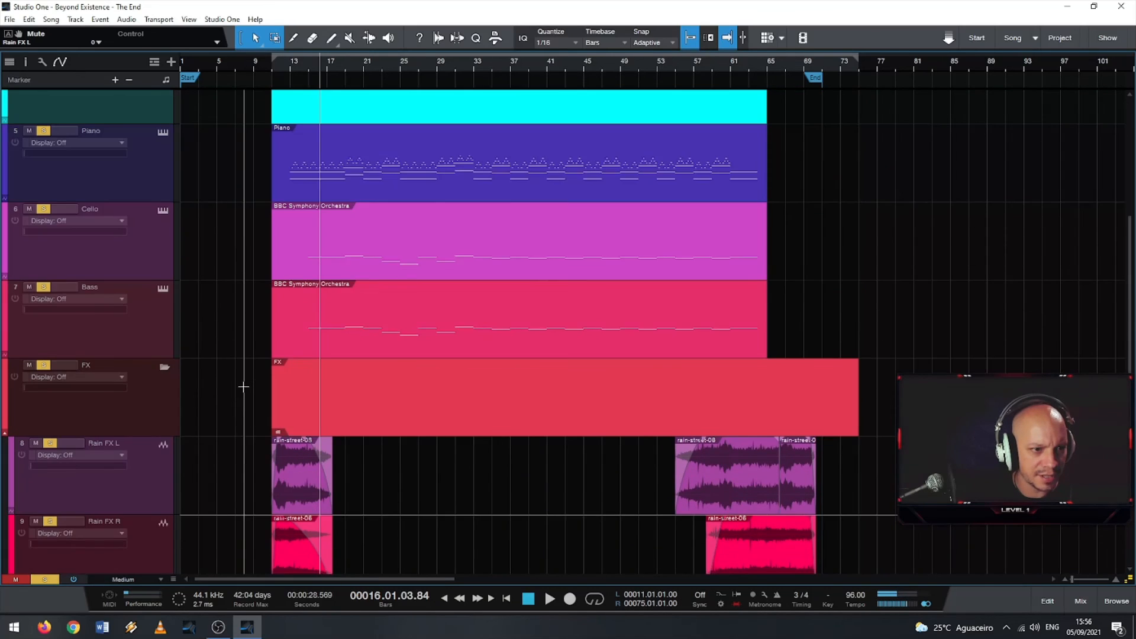
scroll(243, 386, "down", 5)
Step: Move both bell notes earlier together so they start at bars 11 and 13, and play the song's opening to check them
double_click(329, 445)
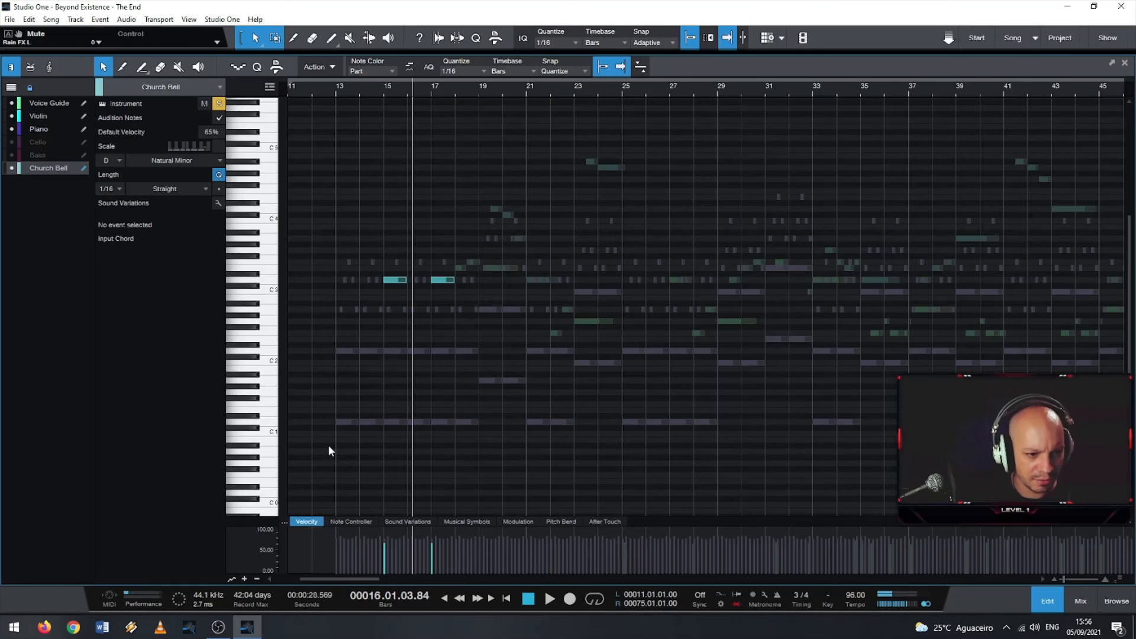
left_click_drag(468, 299, 342, 246)
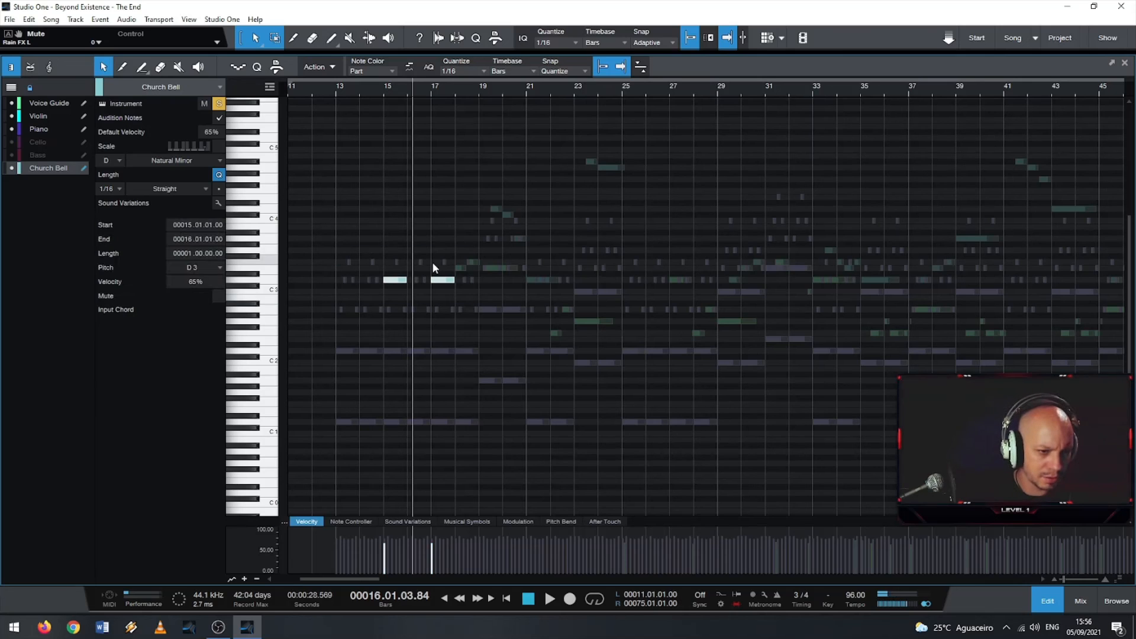
key("Left")
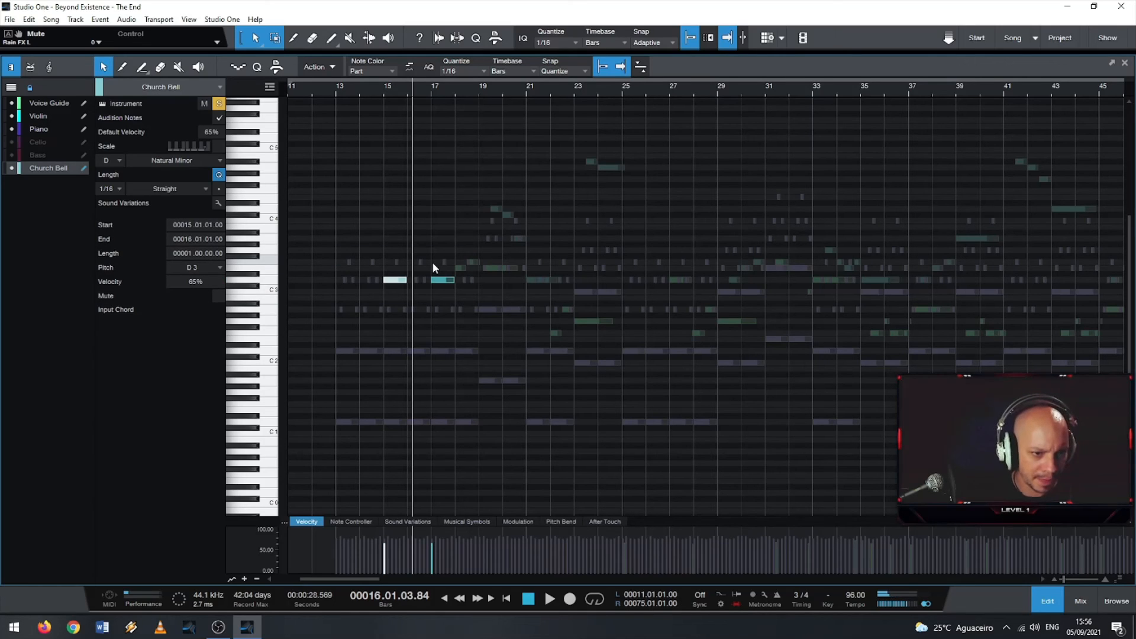
left_click_drag(502, 300, 300, 284)
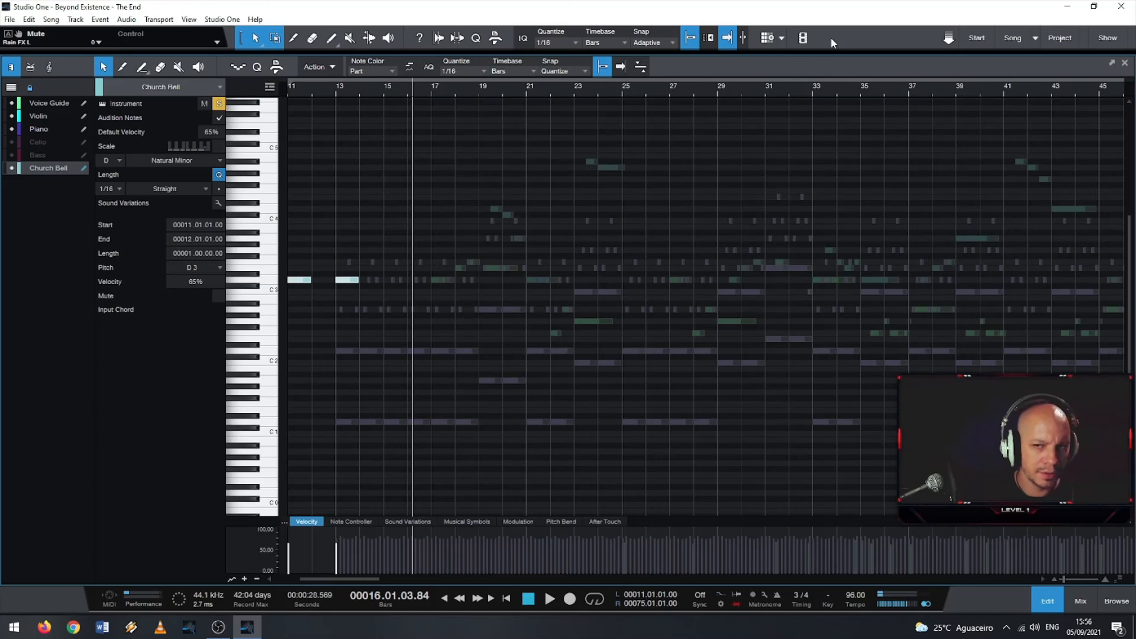
left_click(1124, 63)
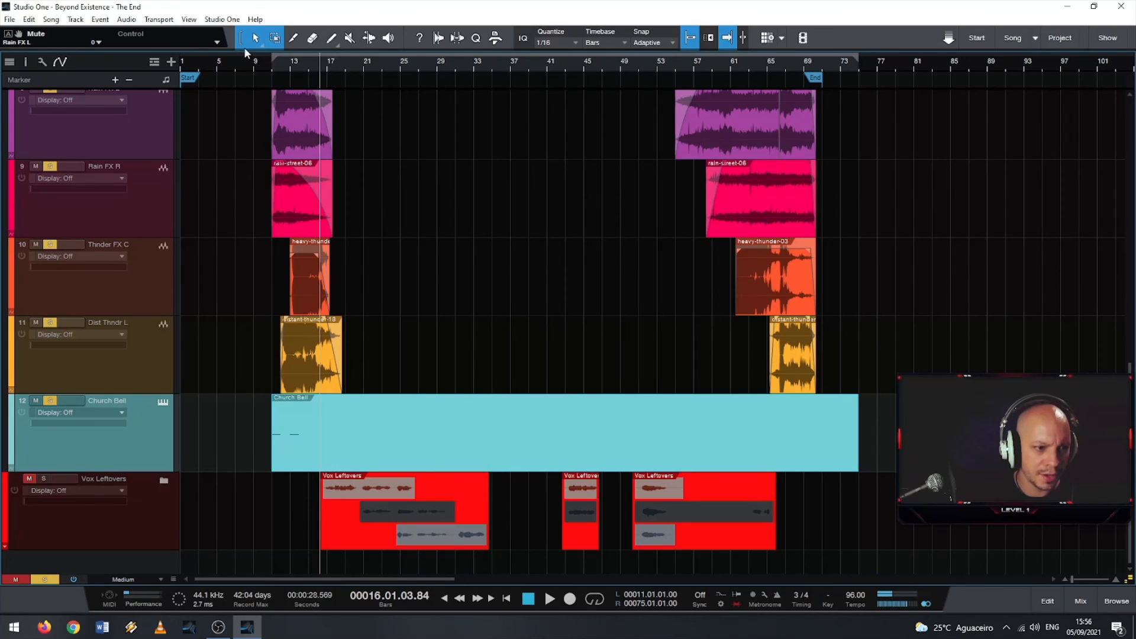
left_click(265, 58)
key("space")
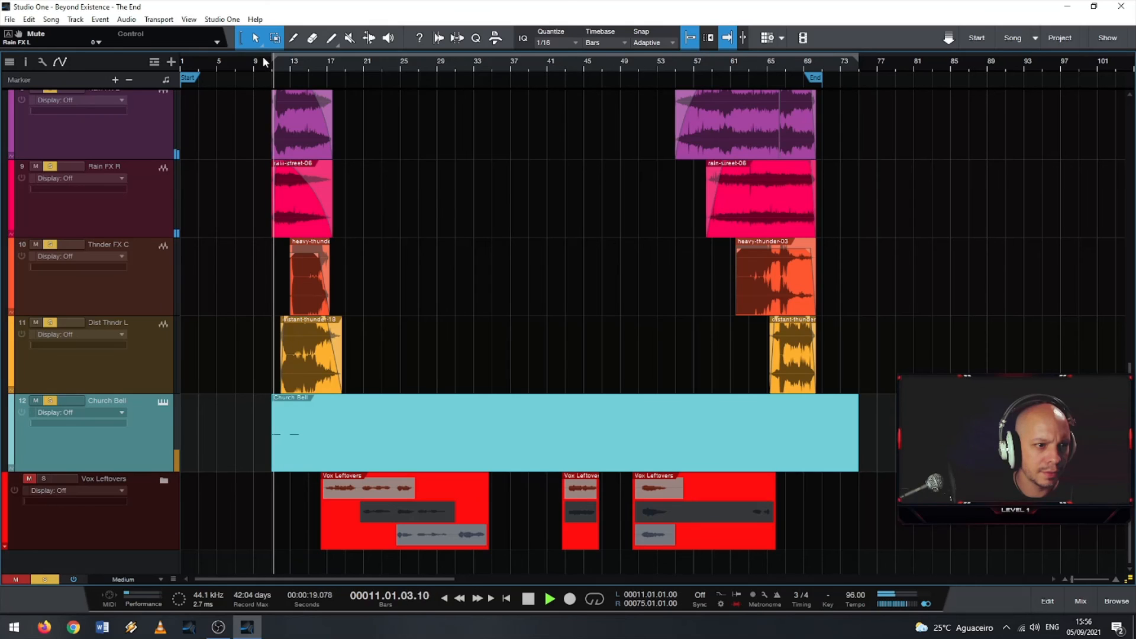
key("space")
Step: Move the first bell note to beat 2 of bar 12 in the Church Bell part and audition it from bar 11
double_click(289, 458)
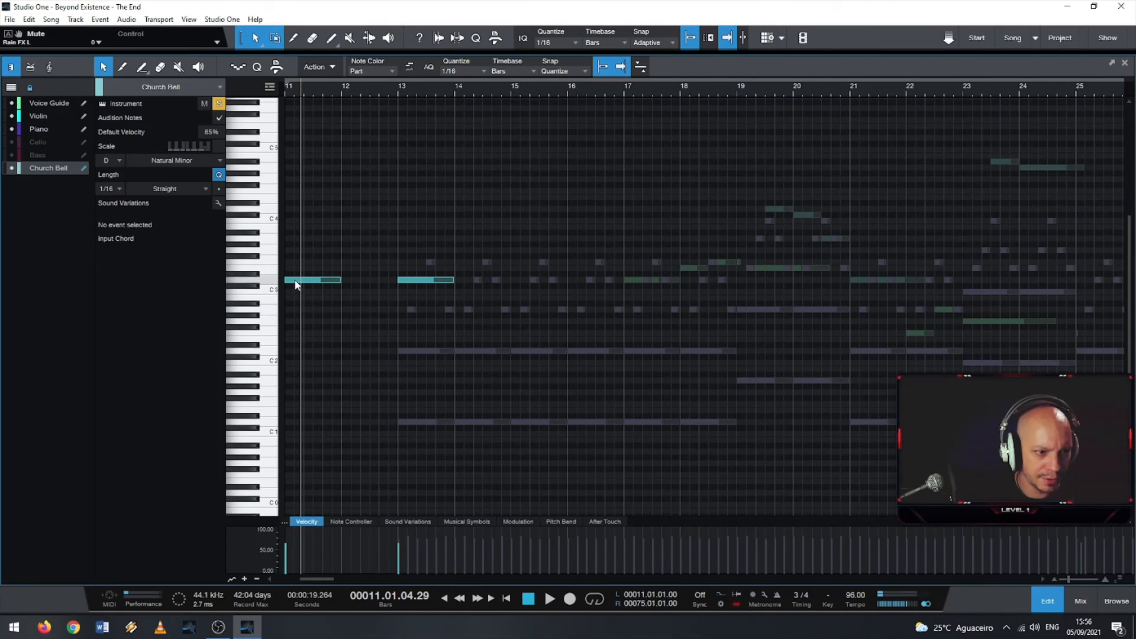
left_click_drag(297, 282, 369, 284)
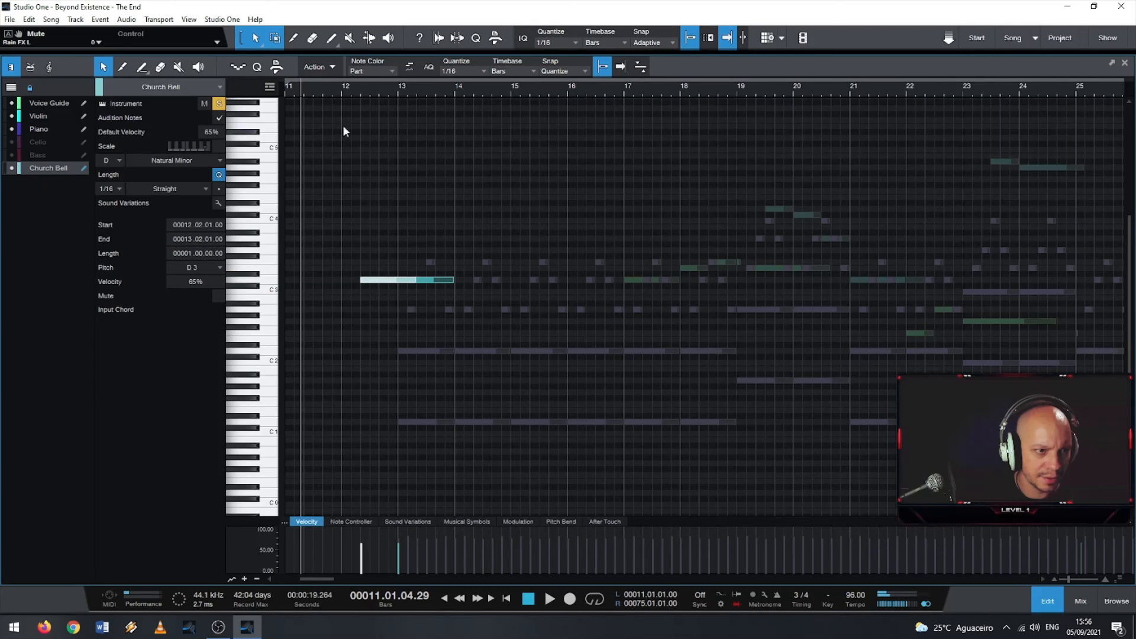
left_click(304, 87)
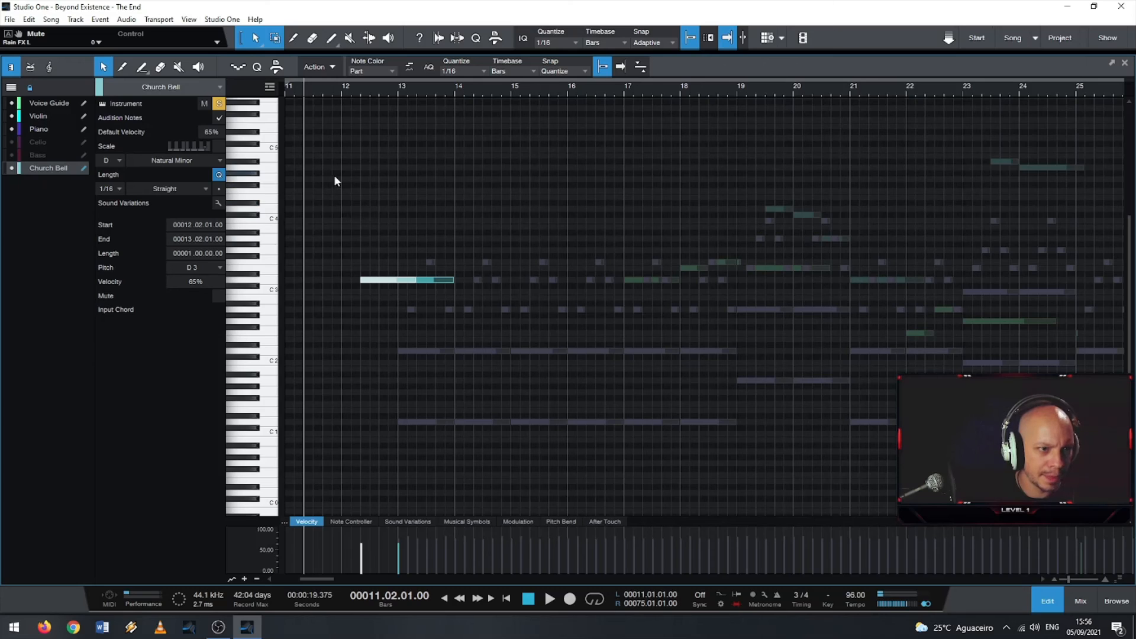
left_click(283, 90)
key("space")
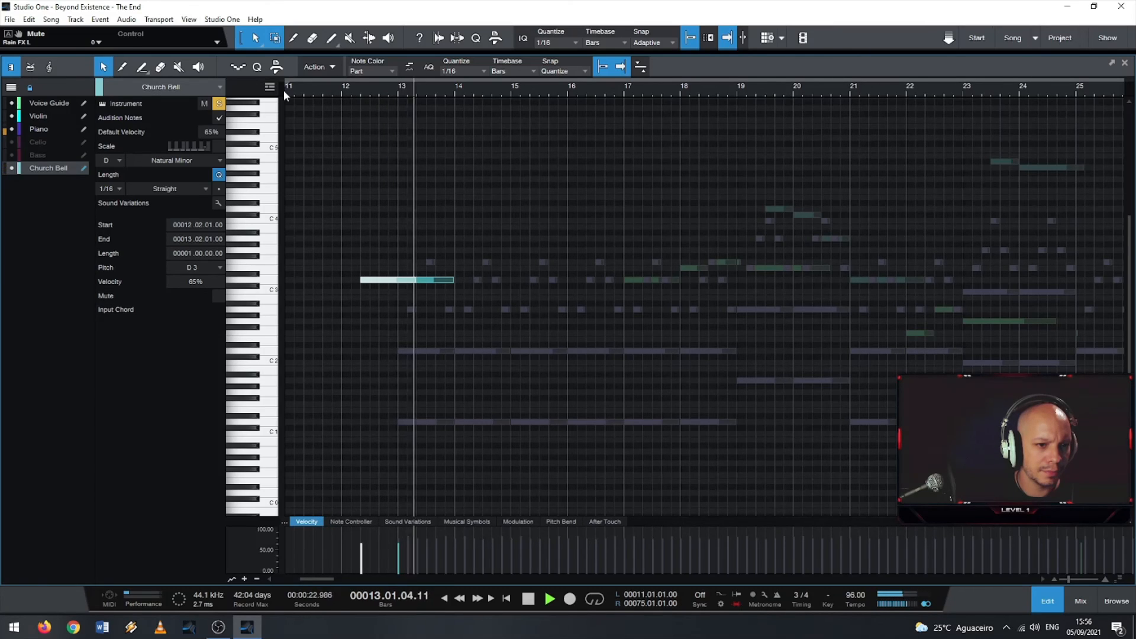
key("space")
Step: Place the second bell note at beat 3 of bar 15 and the first at bar 12, playing them from bar 11
left_click_drag(444, 280, 574, 284)
left_click_drag(391, 284, 372, 284)
left_click(288, 89)
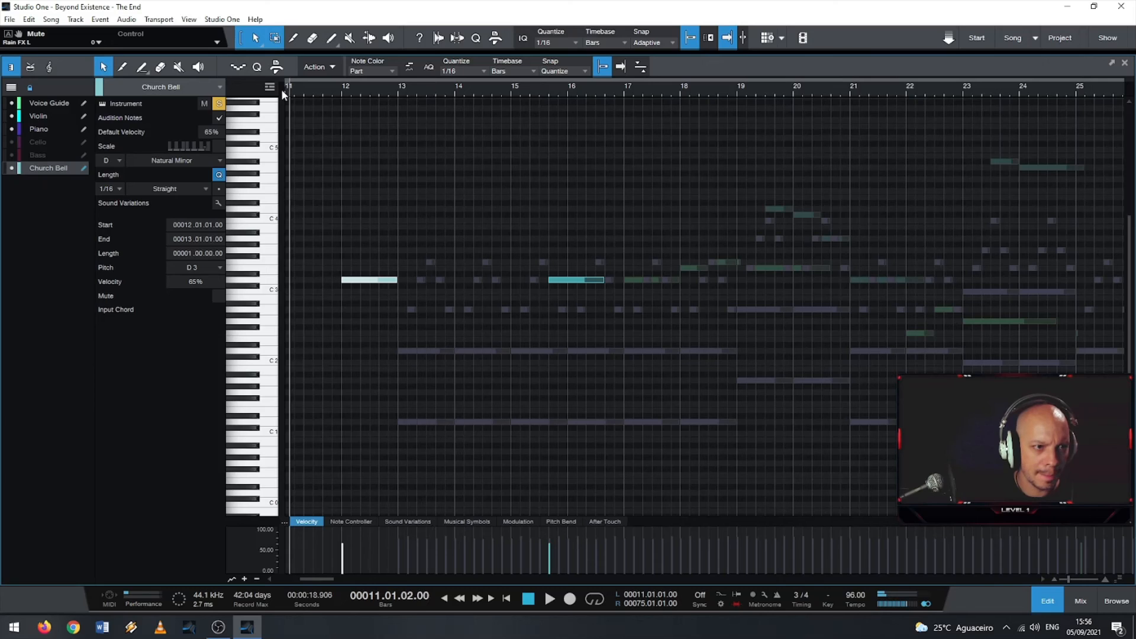
left_click(281, 88)
key("space")
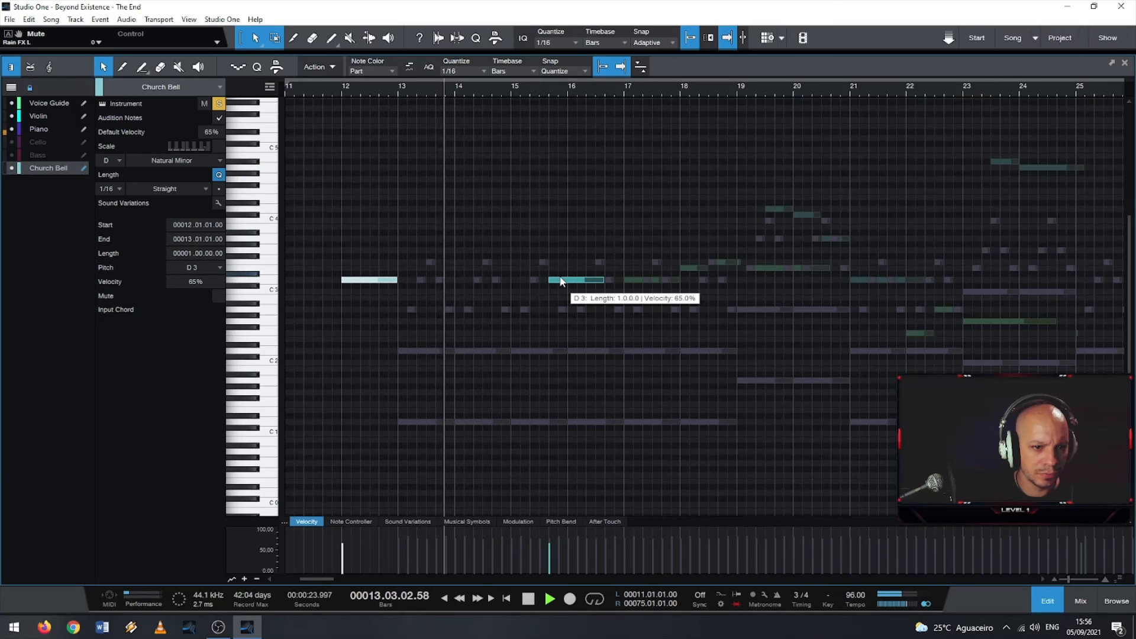
Step: Move the second bell note to the start of bar 15 and listen to the intro again from bar 11
left_click_drag(561, 281, 525, 283)
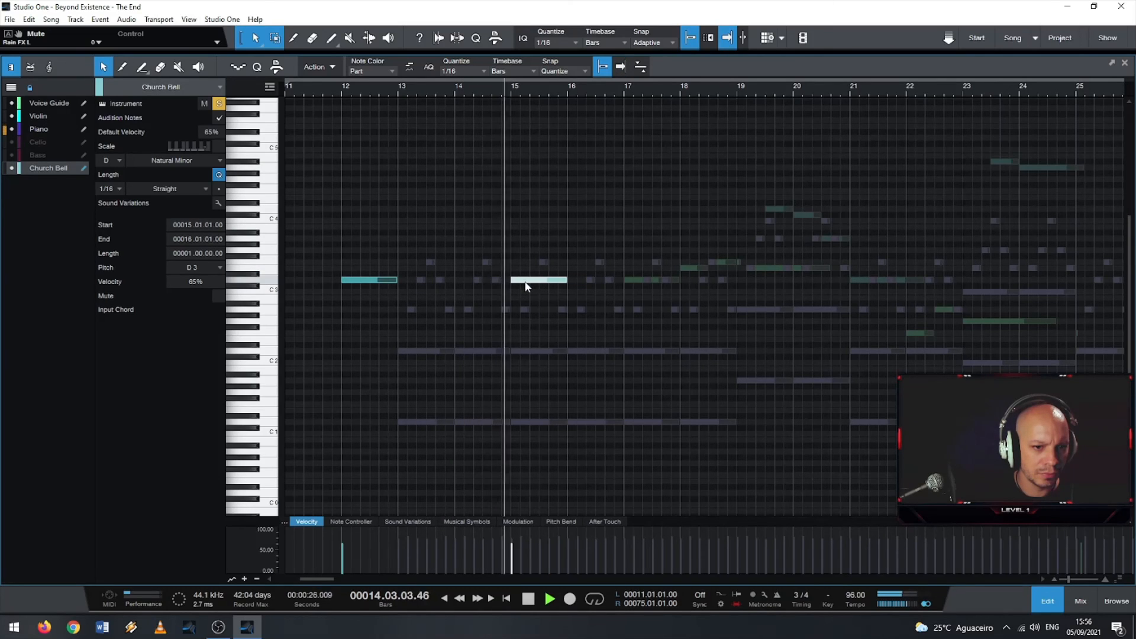
left_click(282, 88)
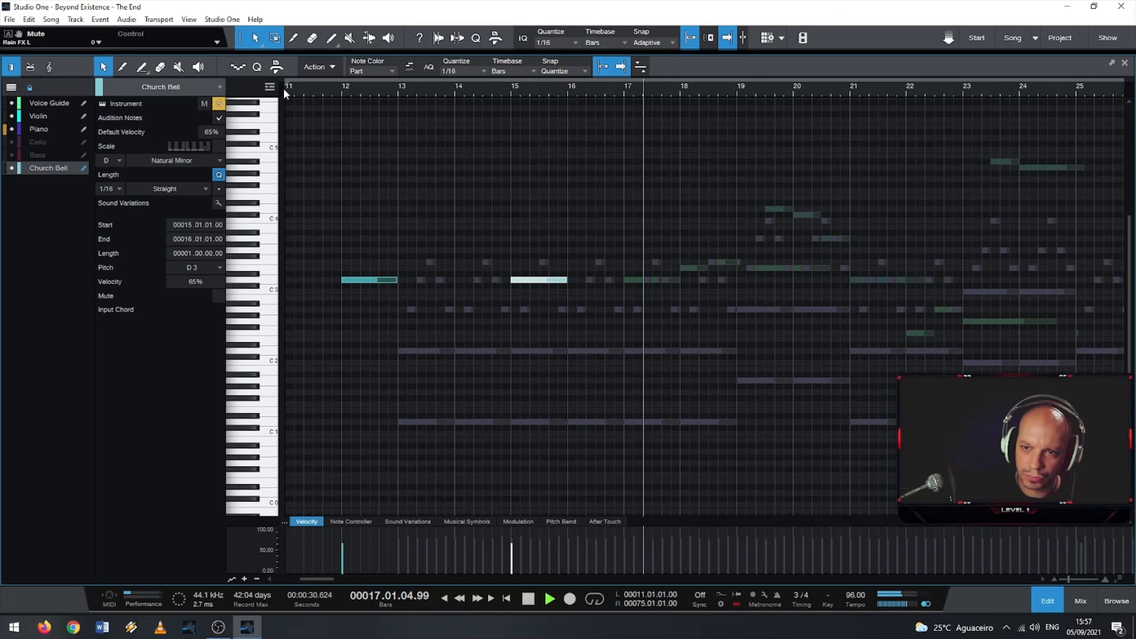
key("space")
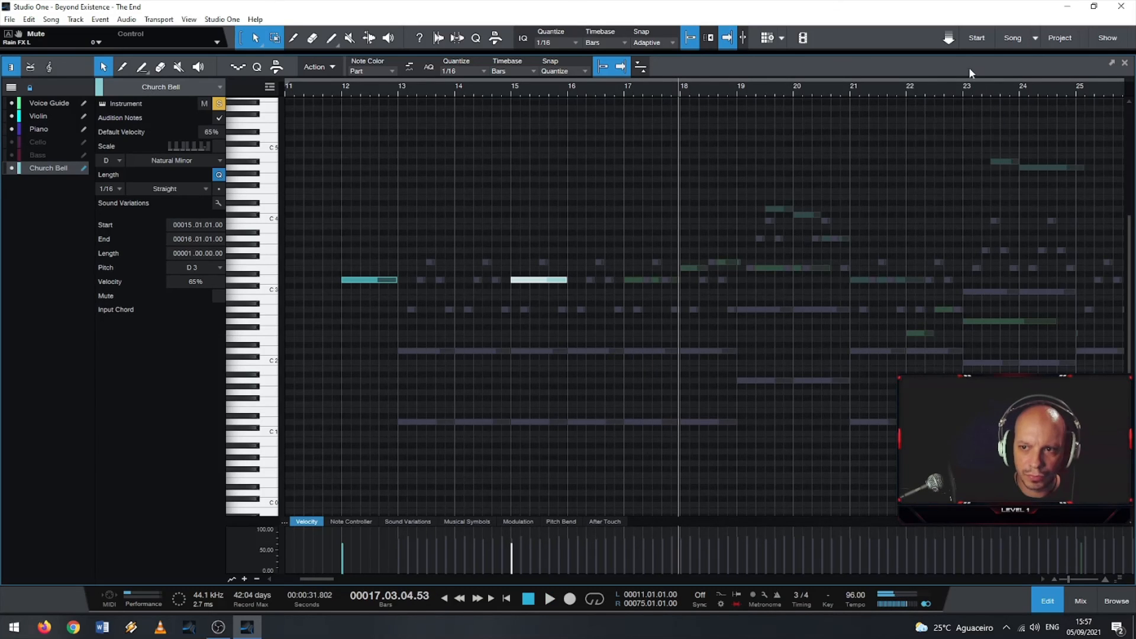
Step: Play the song's ending to find a bell position and add a one-bar D3 note at bar 63 with the Paint tool
scroll(895, 218, "down", 8)
scroll(501, 239, "up", 4)
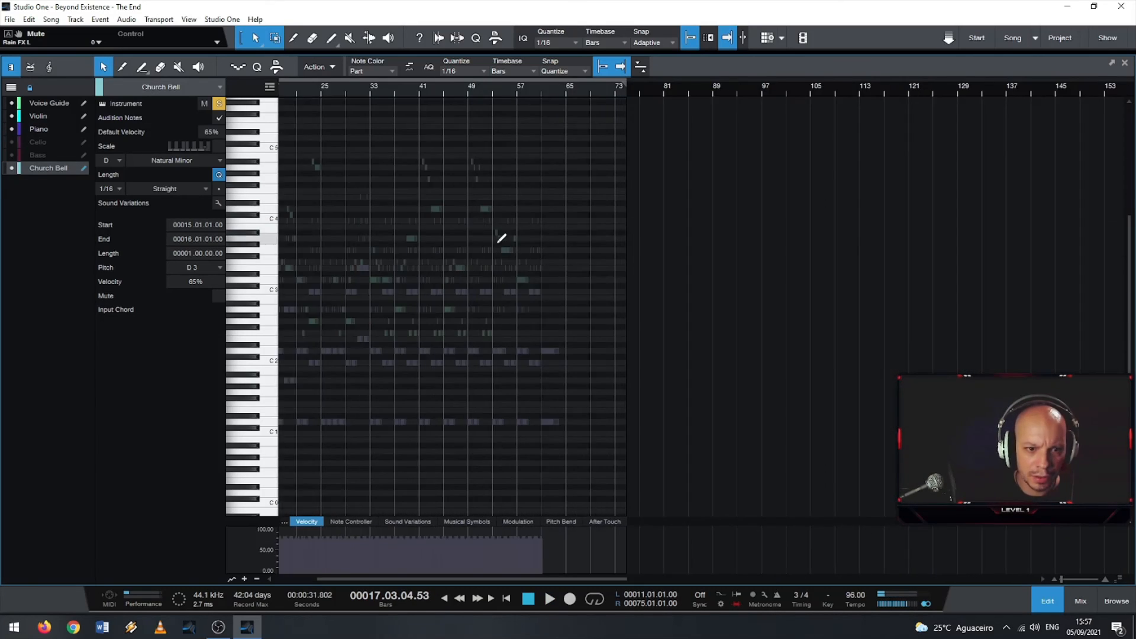
left_click(540, 89)
key("space")
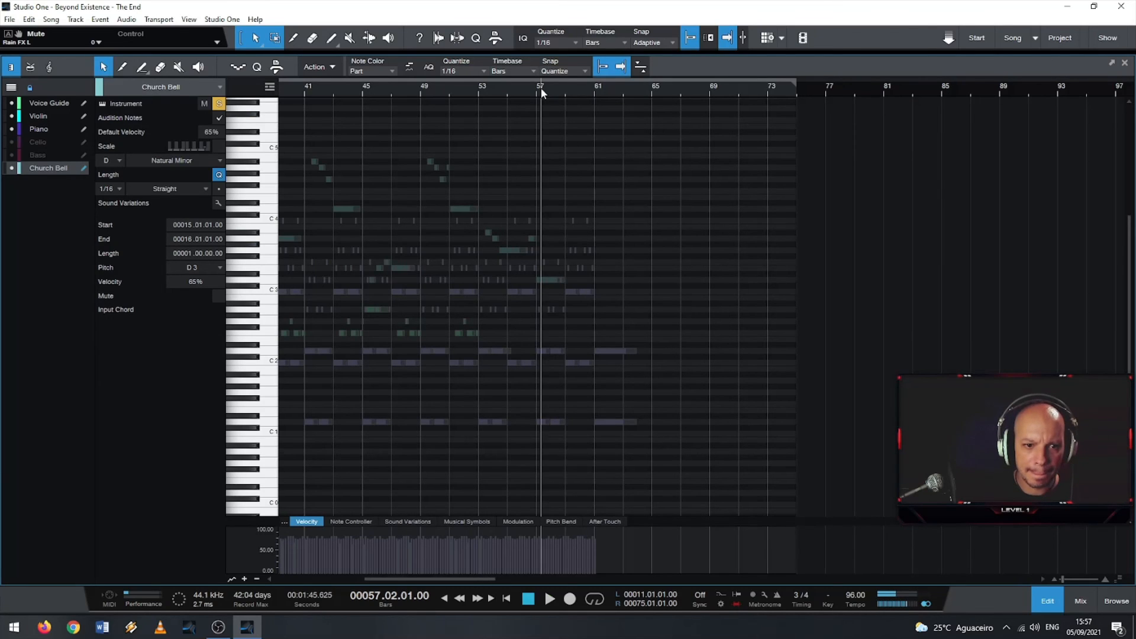
left_click(569, 88)
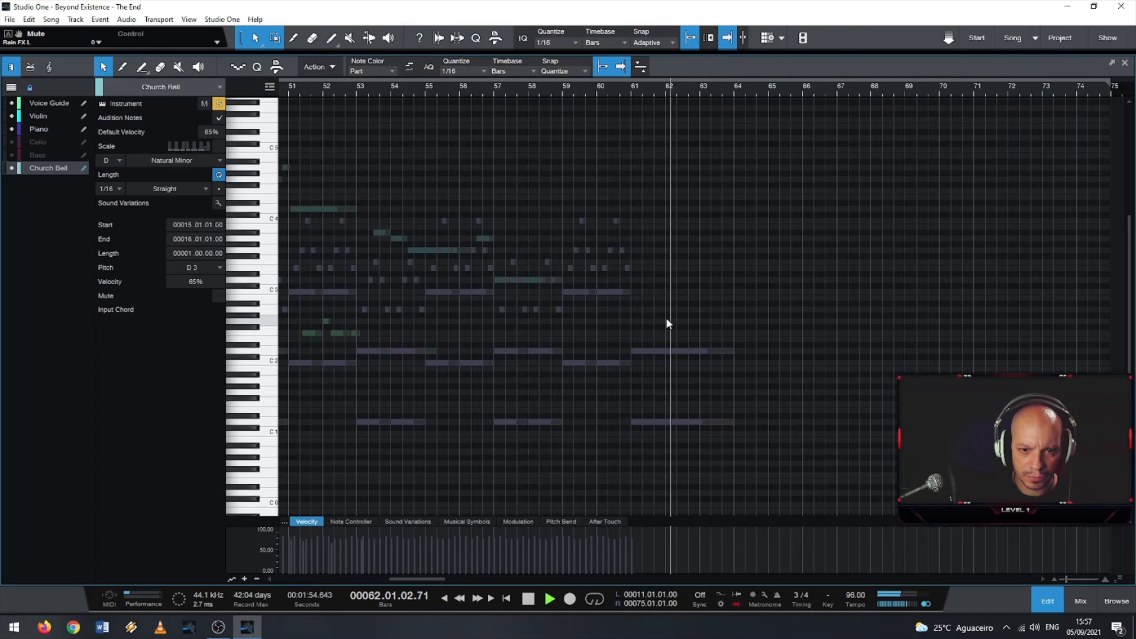
key("space")
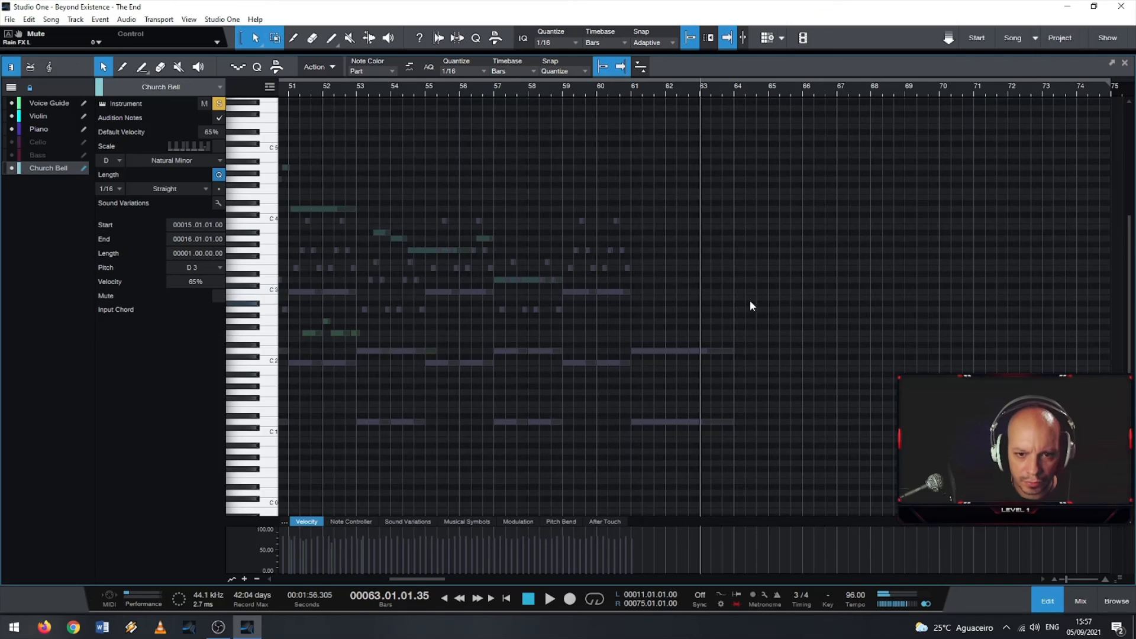
scroll(750, 304, "up", 3)
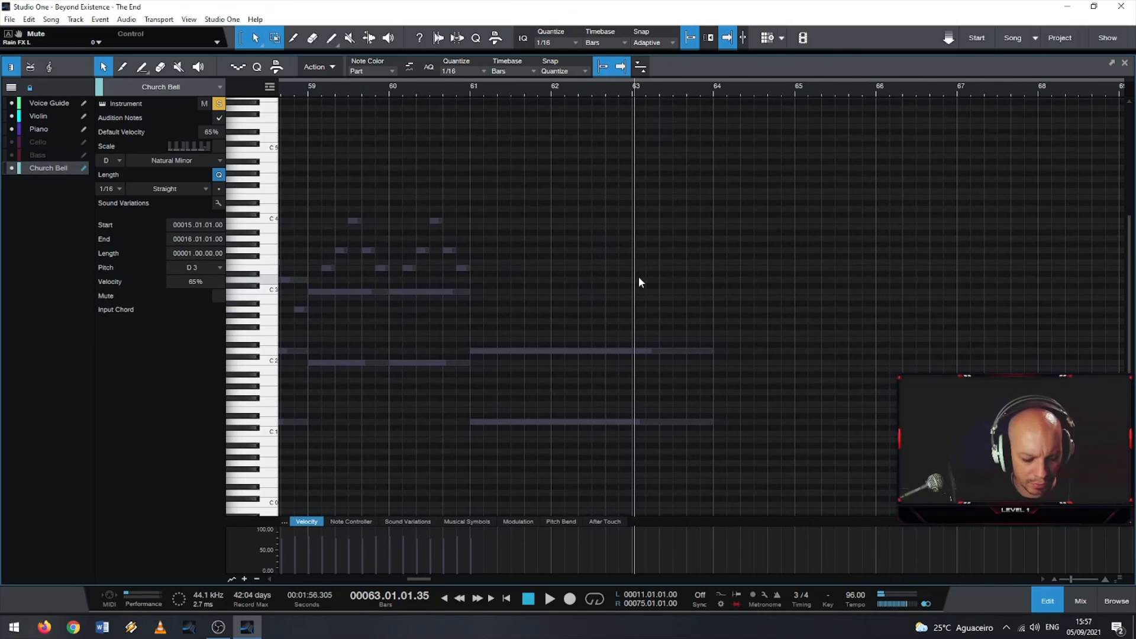
key("5")
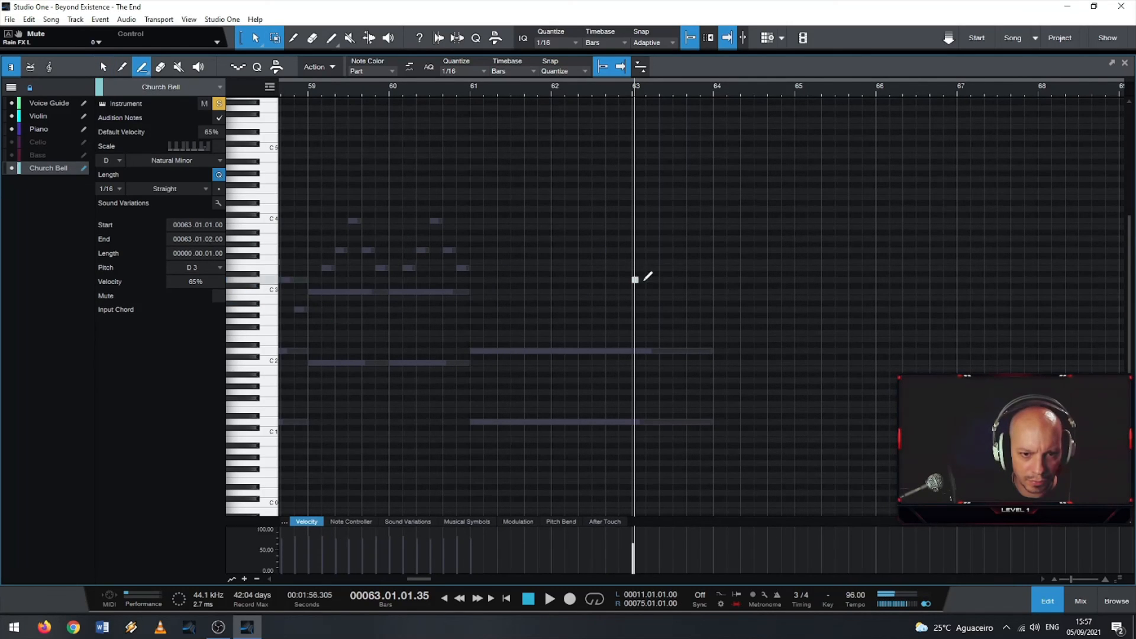
left_click_drag(635, 279, 714, 283)
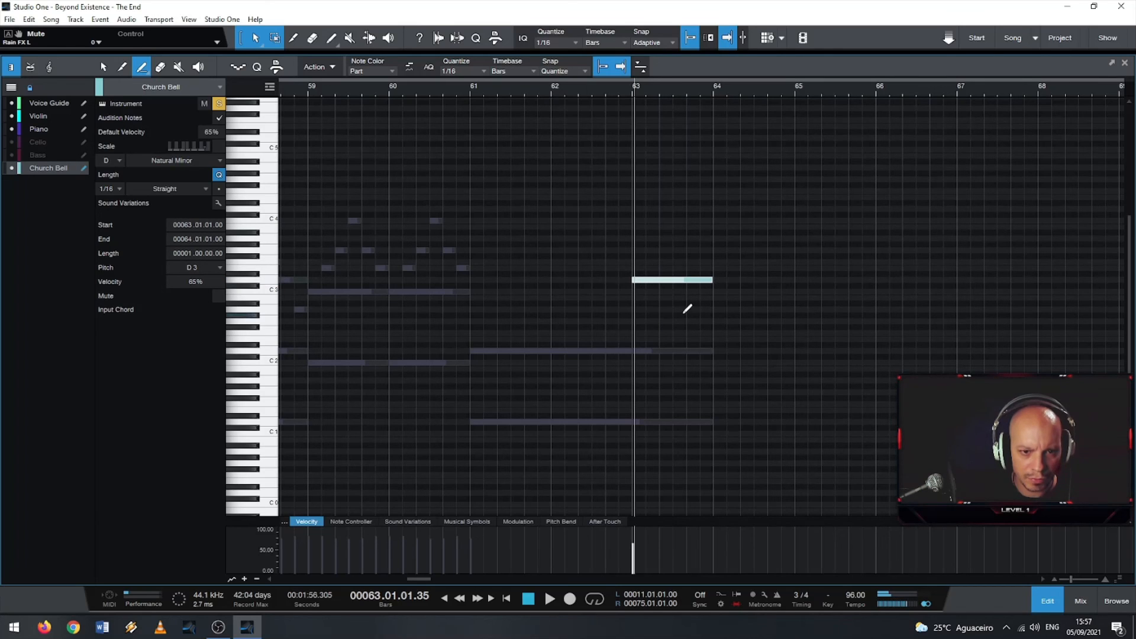
Step: Audition the ending from bar 59 and move its bell note earlier to the start of bar 62
left_click(304, 92)
key("space")
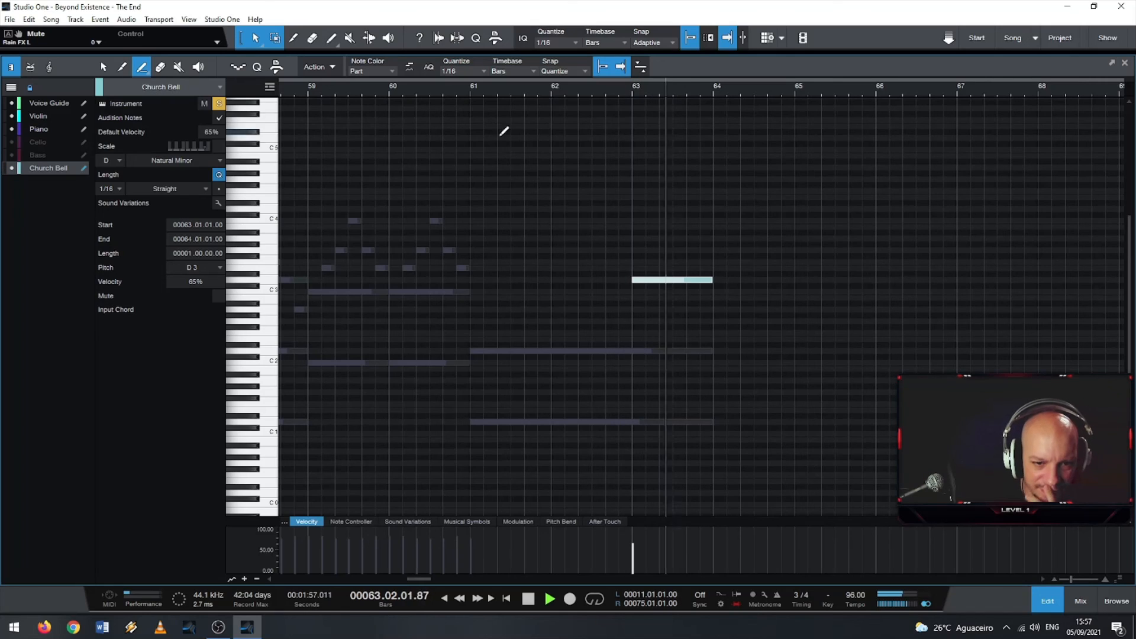
key("space")
key("1")
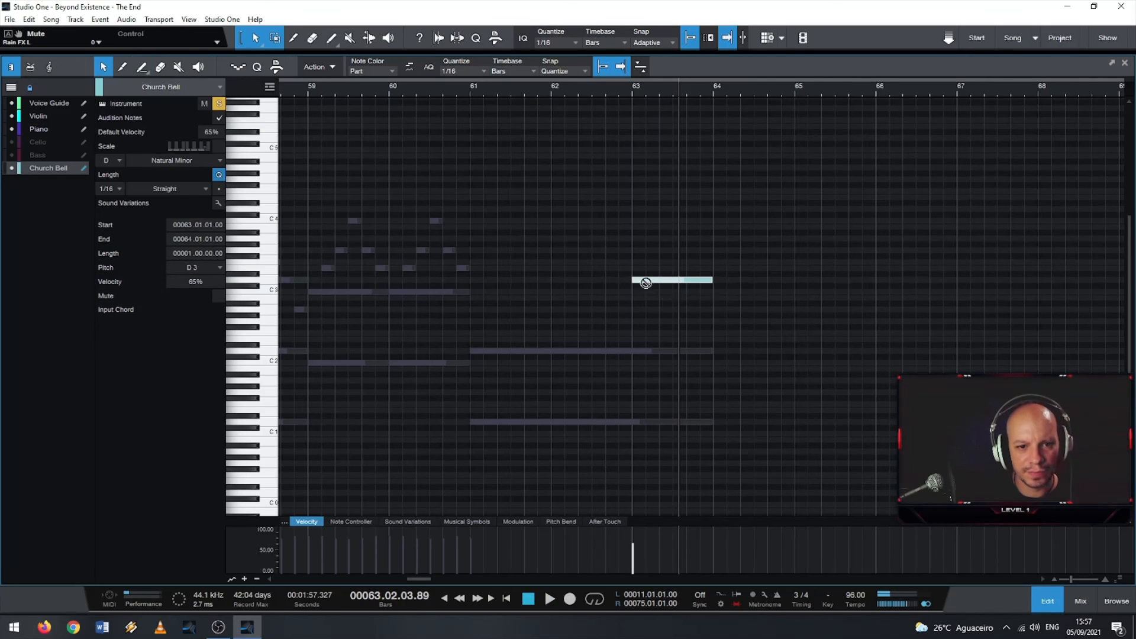
left_click_drag(633, 280, 574, 286)
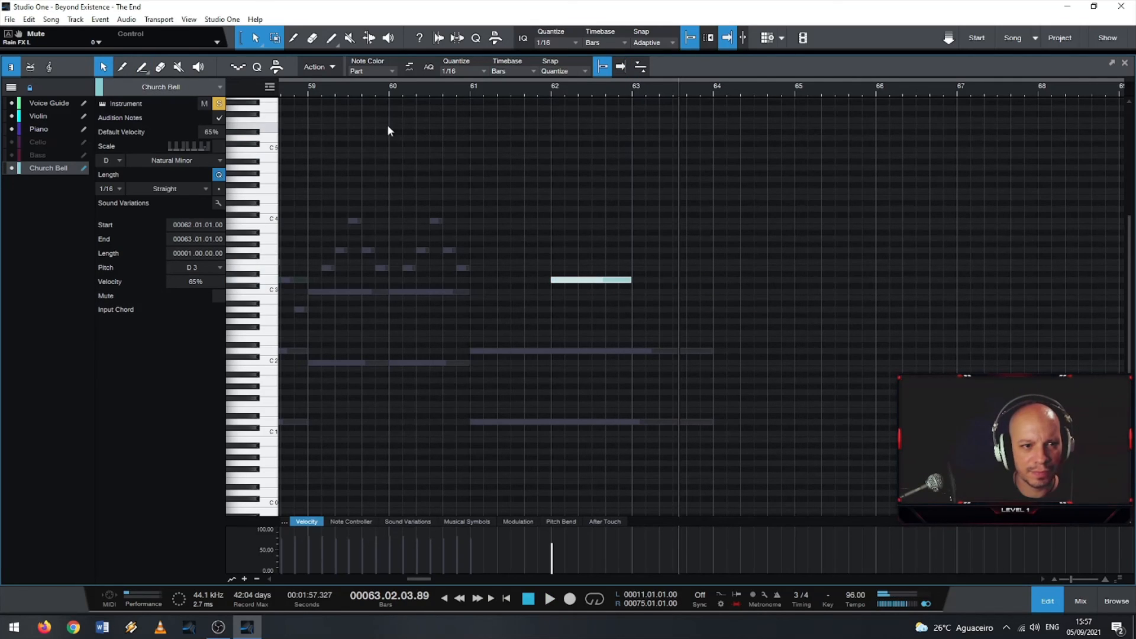
Step: Audition the ending from bar 59 and move its bell note earlier to beat 3 of bar 61
left_click(300, 83)
key("space")
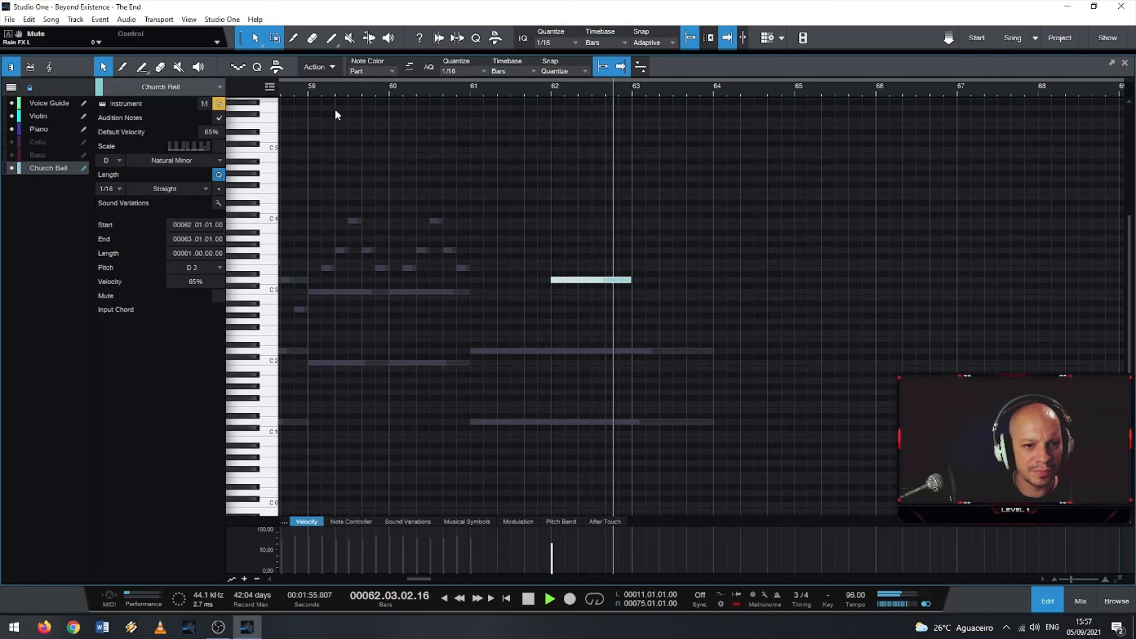
key("space")
left_click_drag(552, 280, 522, 287)
left_click(328, 88)
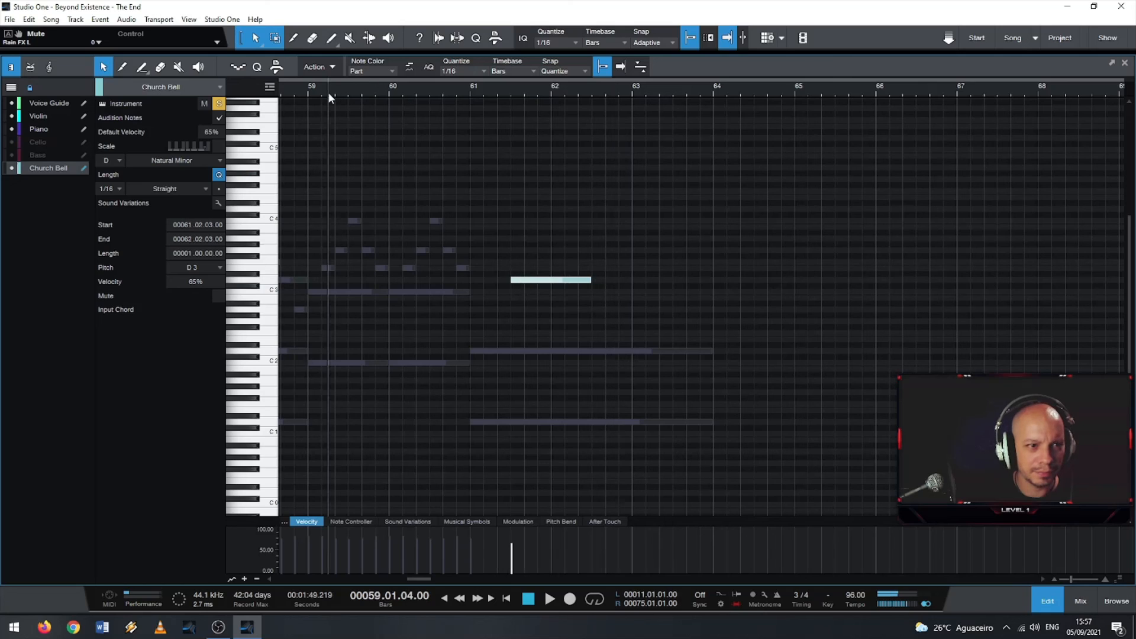
key("space")
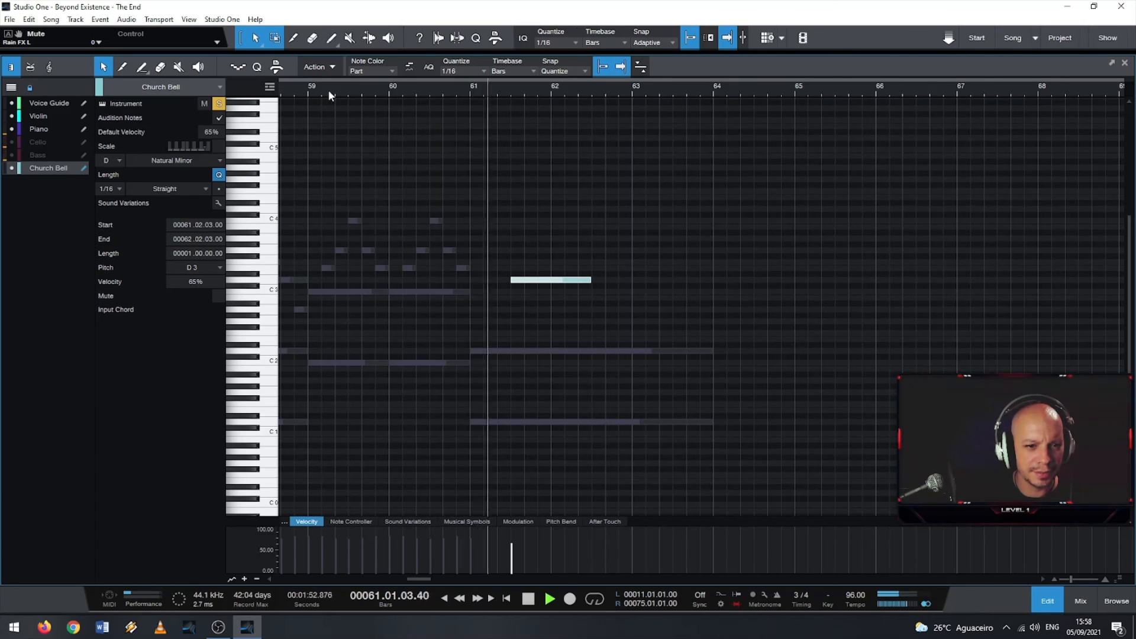
key("space")
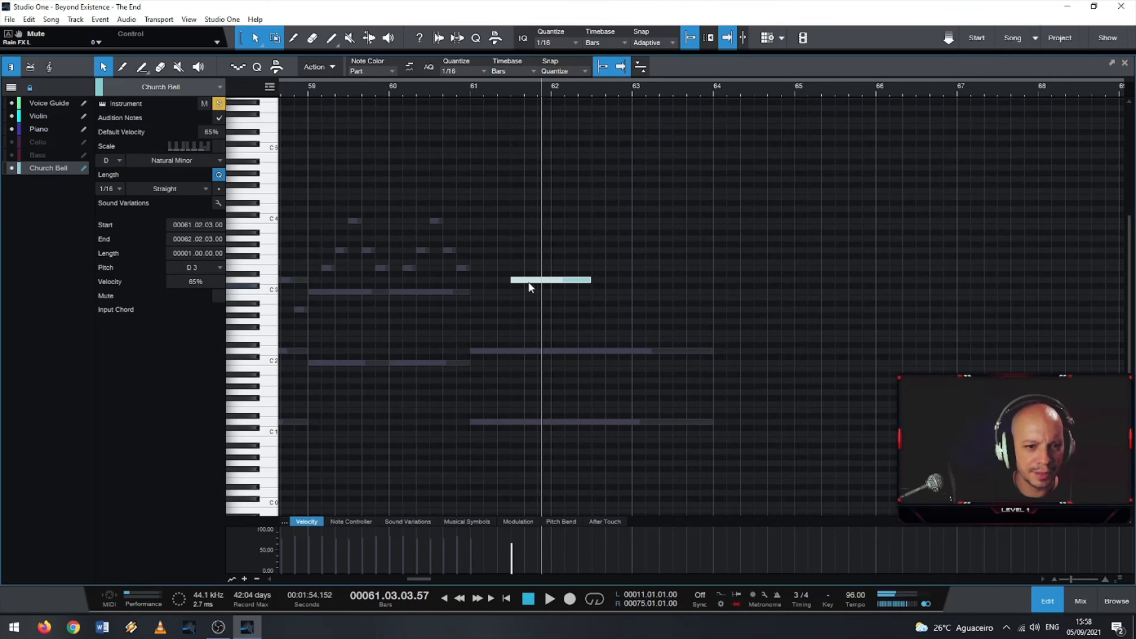
left_click_drag(534, 282, 547, 282)
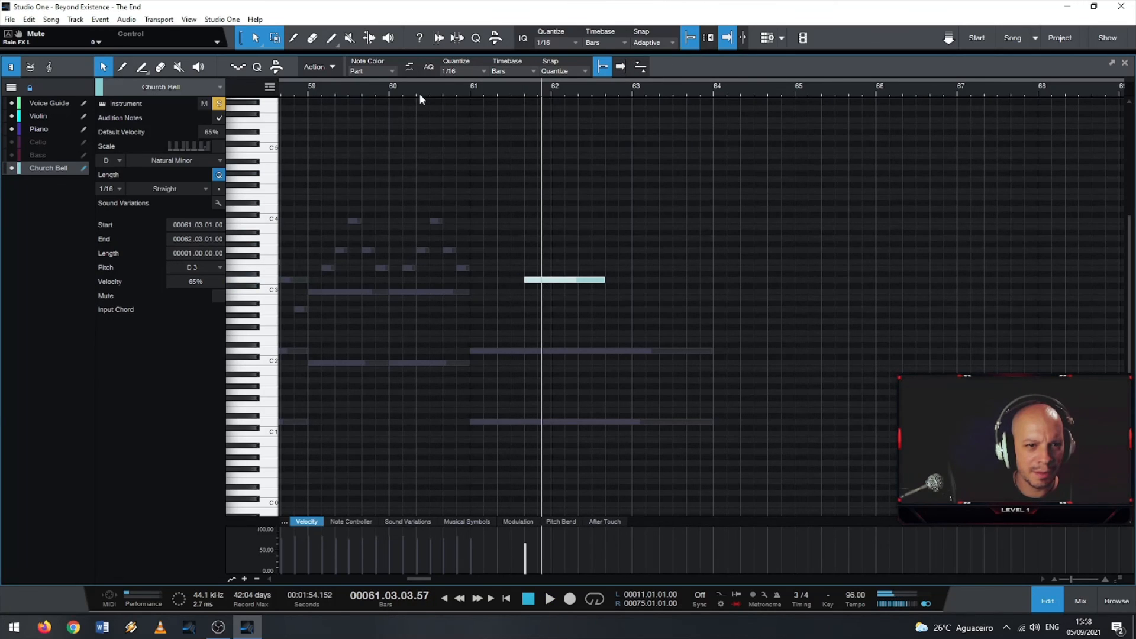
Step: Play the ending from bar 60, duplicate its bell note and place the copy at 63.02.03
left_click(396, 92)
key("space")
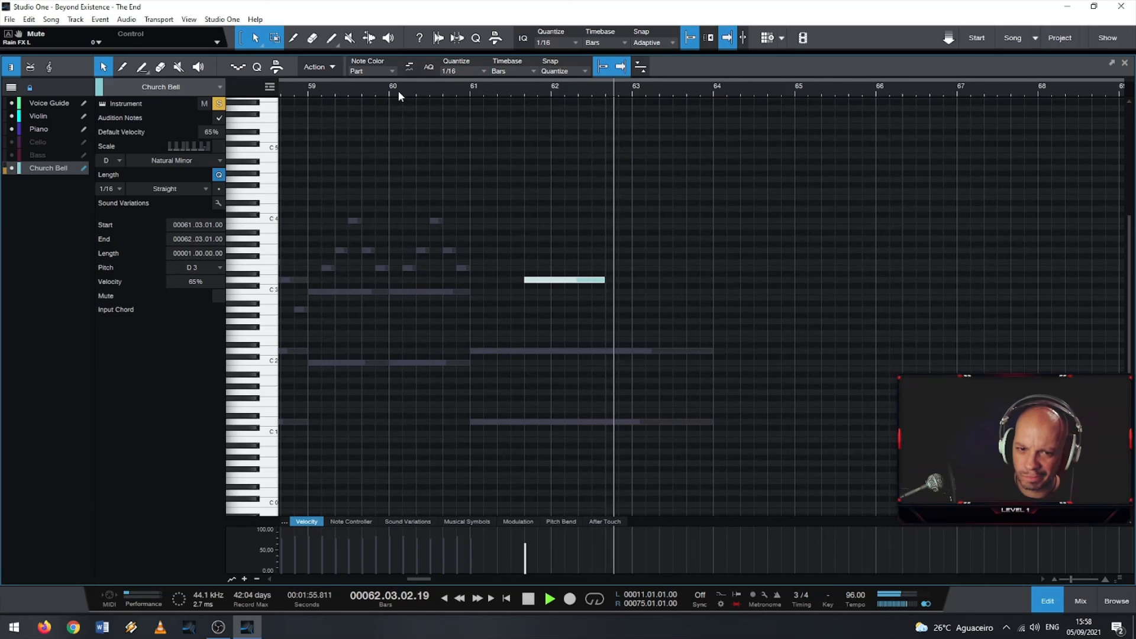
key("space")
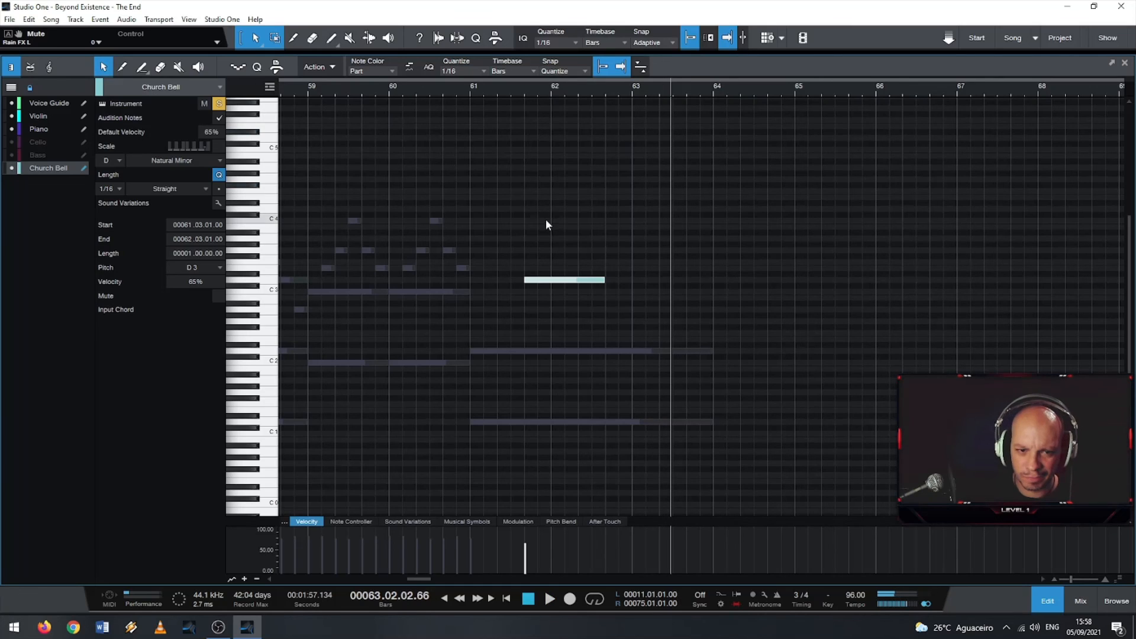
key("d")
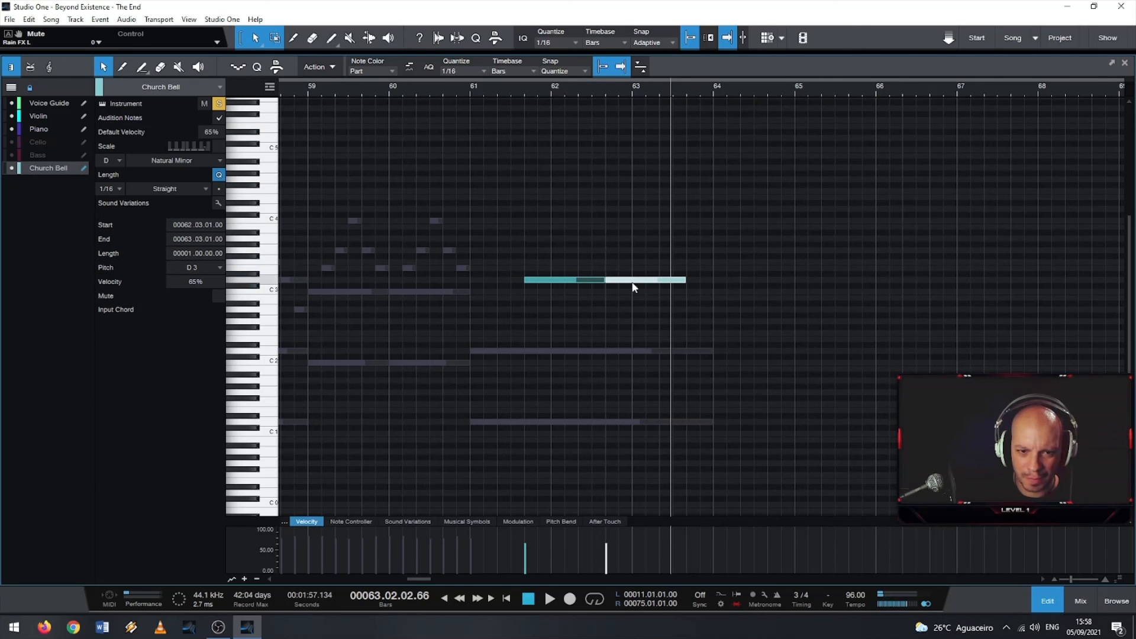
left_click_drag(633, 283, 703, 282)
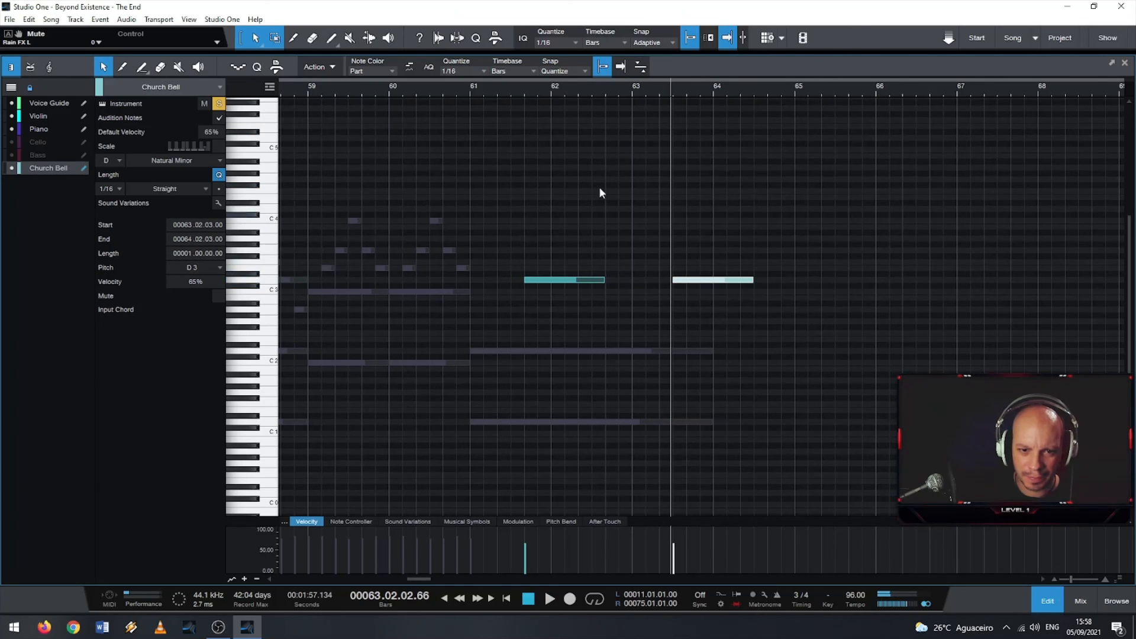
Step: Listen to both ending bell notes, duplicate the second one and place the copy at beat 2 of bar 65
left_click(375, 86)
key("space")
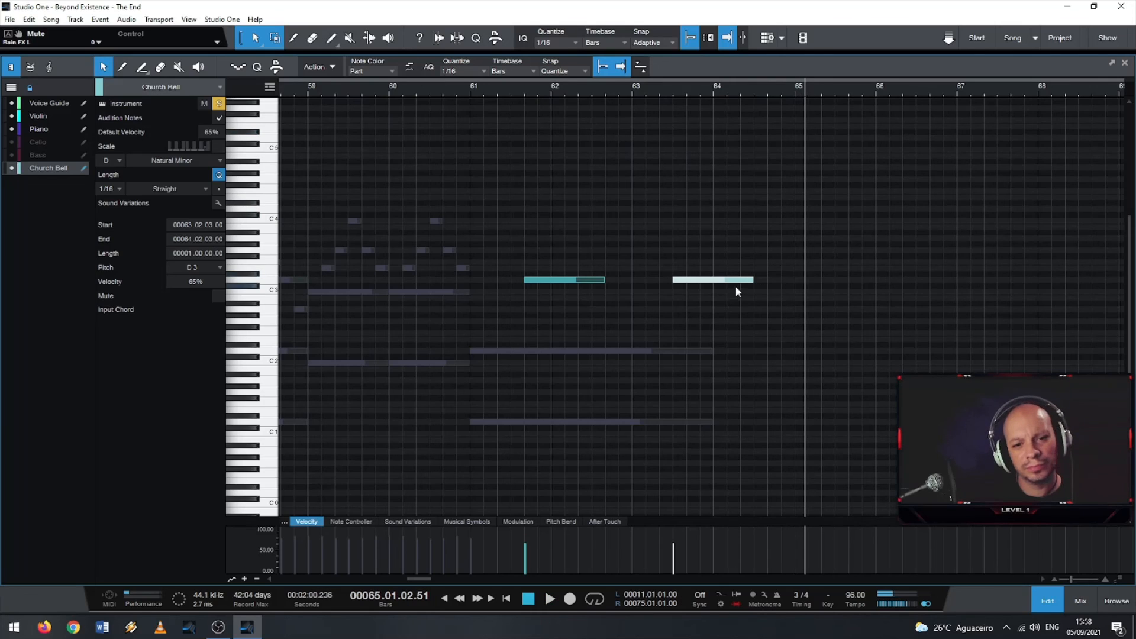
key("d")
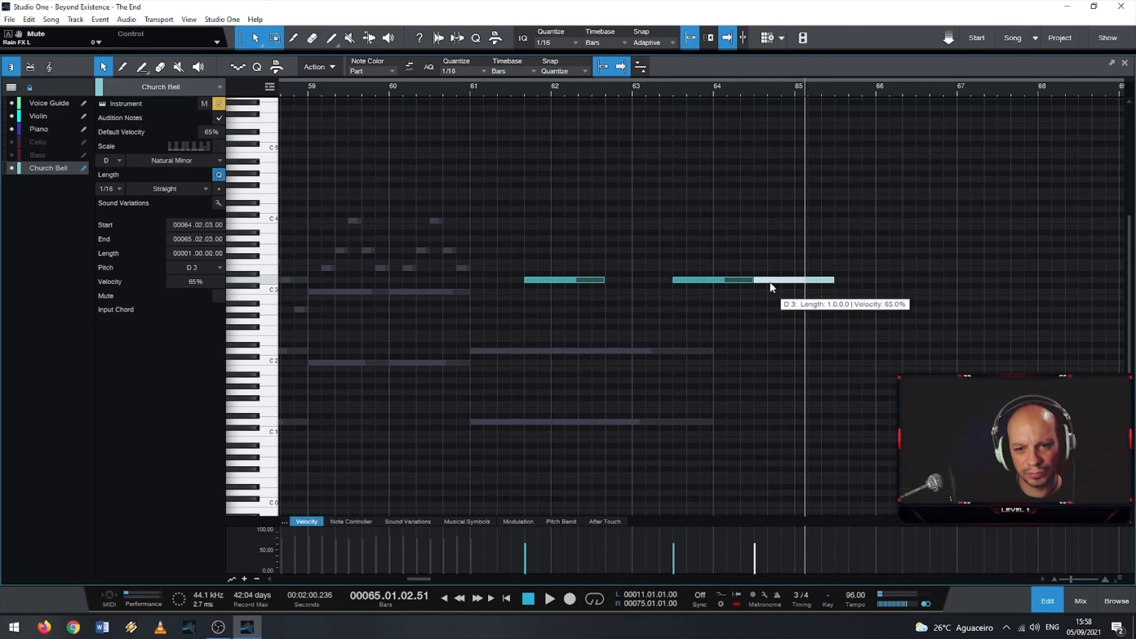
left_click_drag(770, 287, 829, 282)
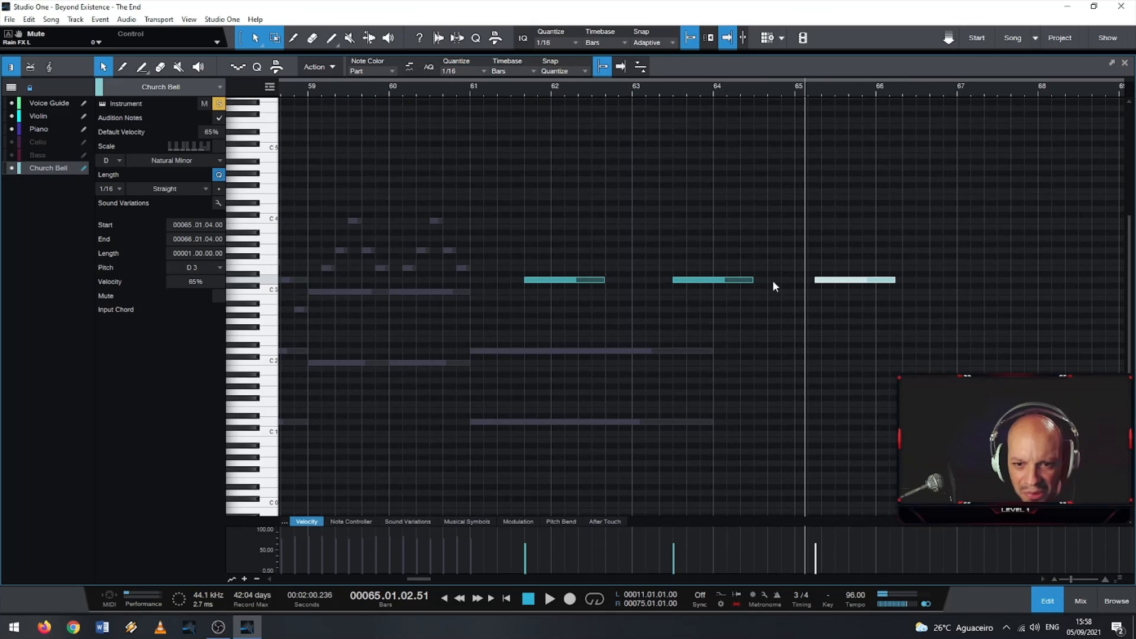
left_click_drag(815, 279, 824, 279)
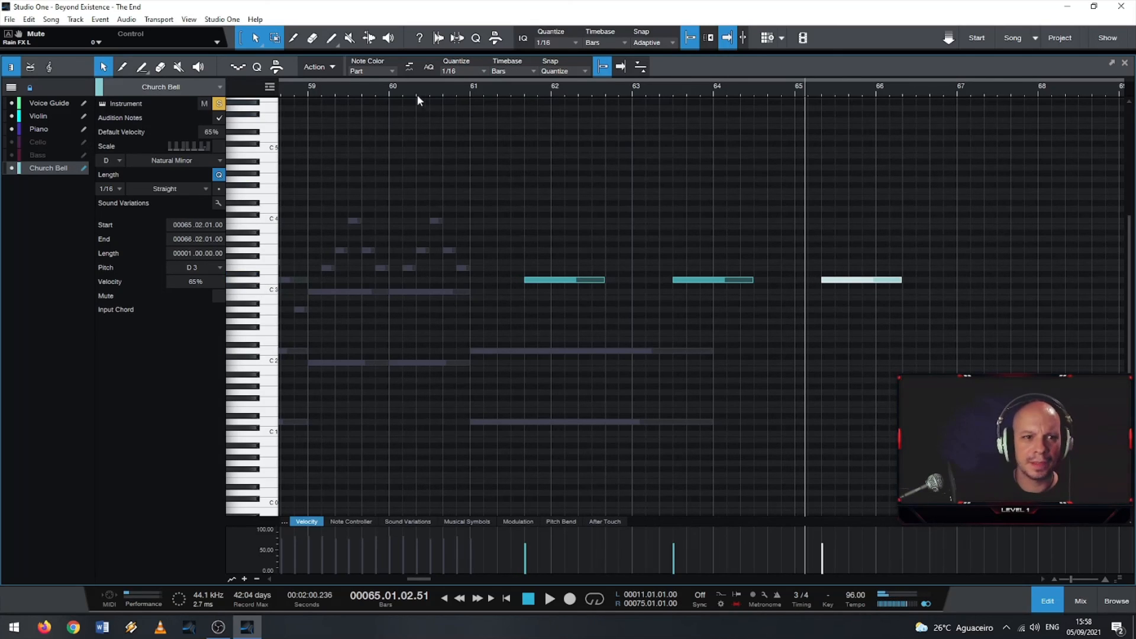
Step: Play the ending from late in bar 59 through bar 67 to check all three bell strikes
left_click(369, 90)
key("space")
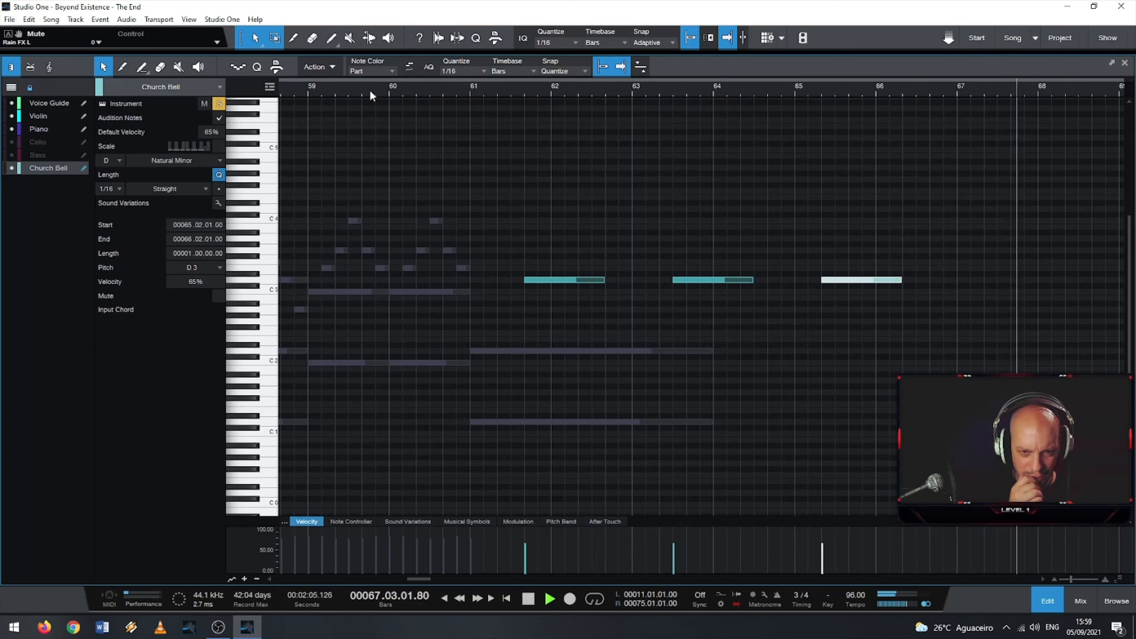
key("space")
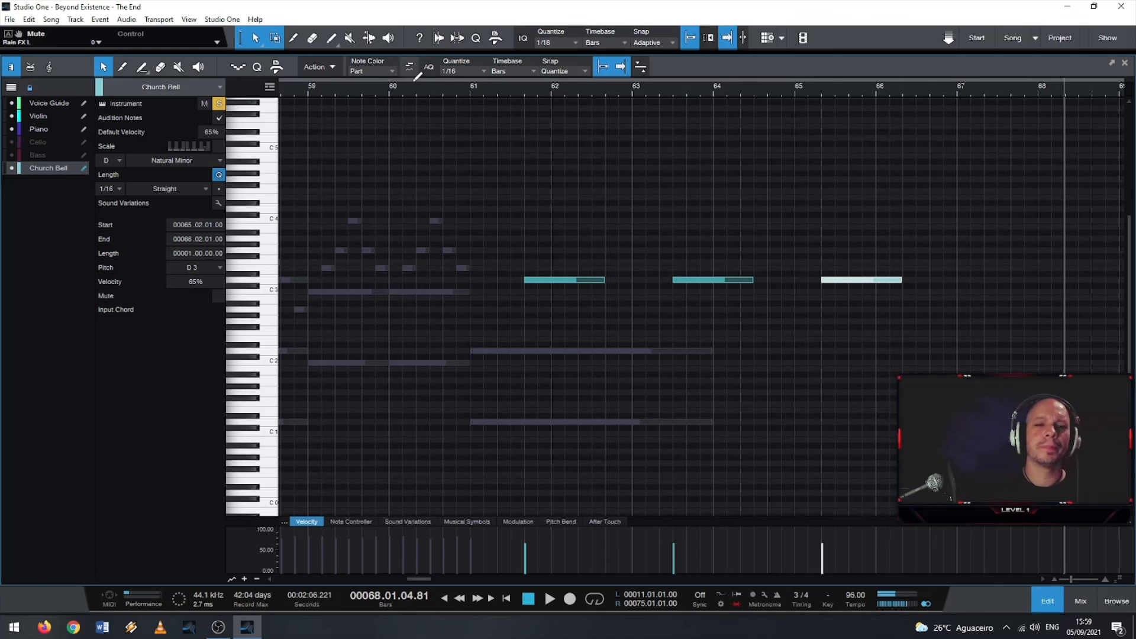
Step: Close the note editor and shorten the Church Bell part so it ends together with the rain and thunder clips
left_click(1125, 62)
scroll(507, 188, "down", 1)
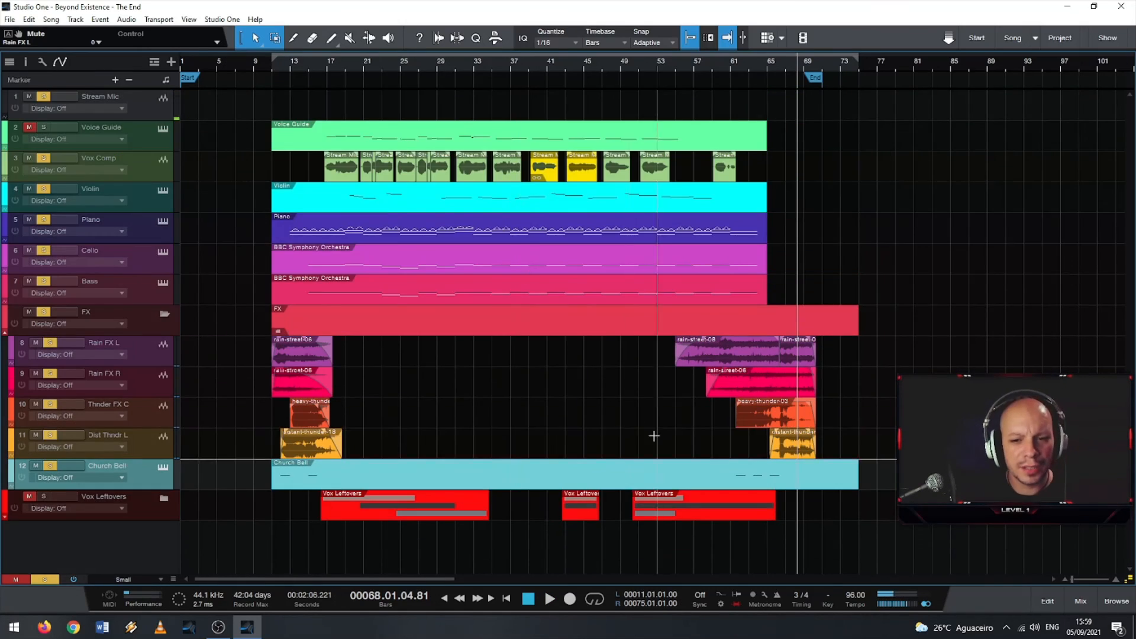
left_click_drag(861, 470, 806, 484)
scroll(820, 468, "up", 4)
scroll(645, 490, "down", 5)
scroll(645, 490, "down", 3)
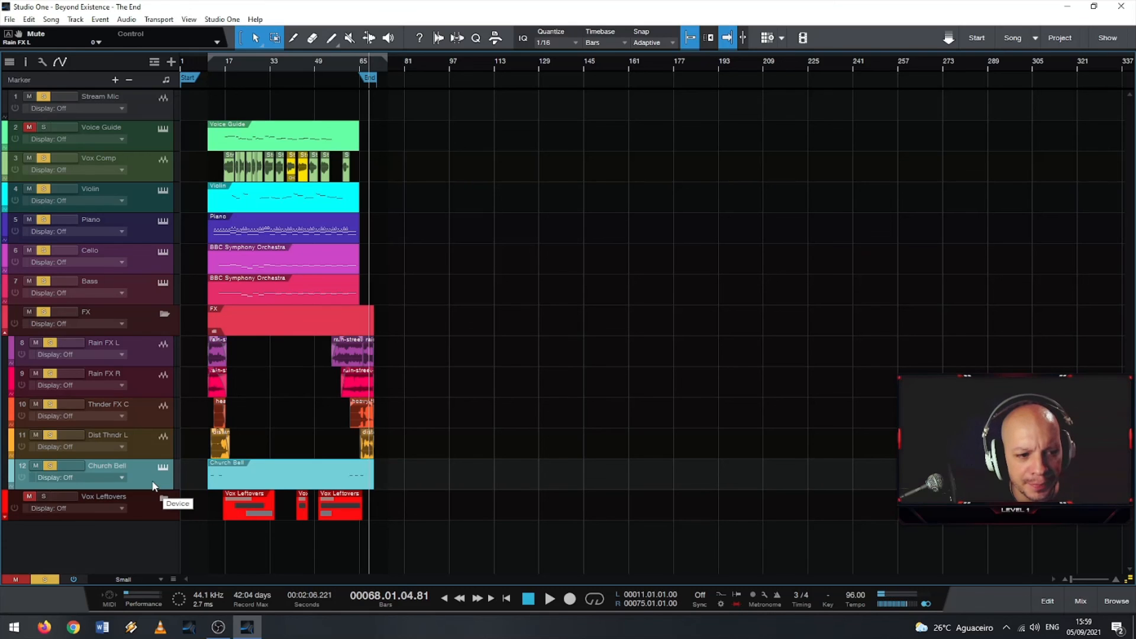
Step: Recolor the Church Bell track dark blue and collapse the FX folder track
left_click(11, 480)
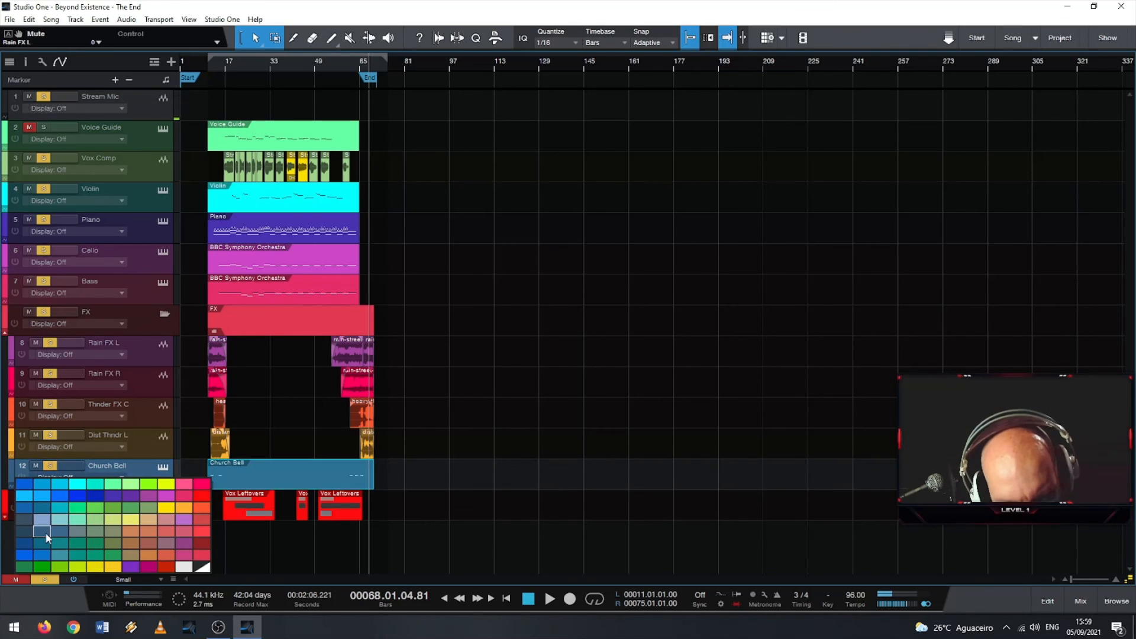
left_click(44, 532)
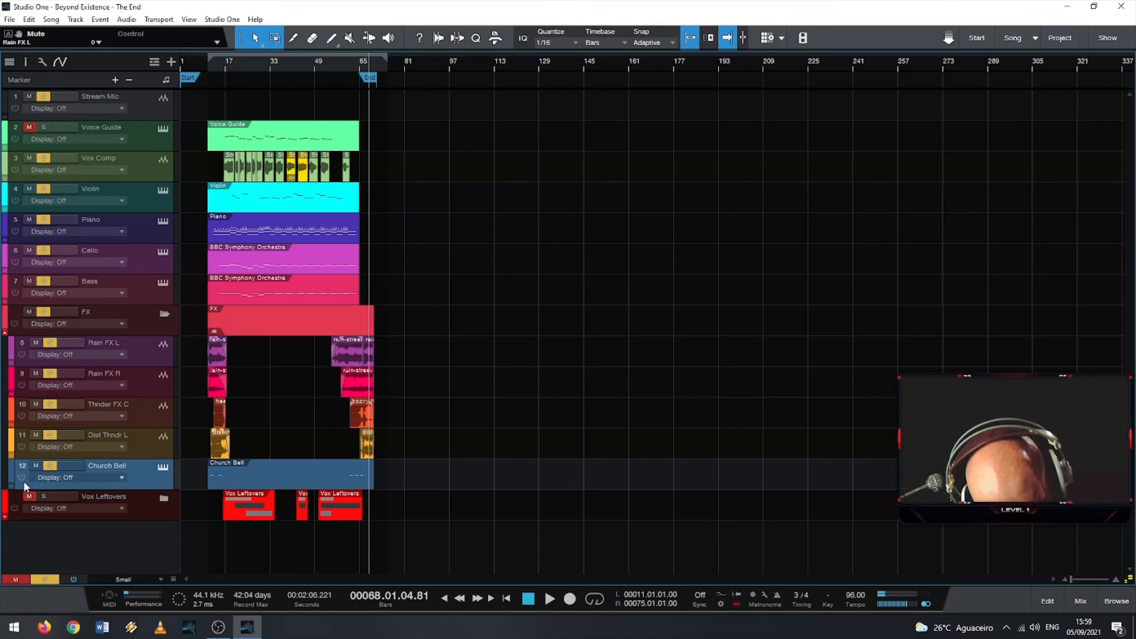
left_click(5, 333)
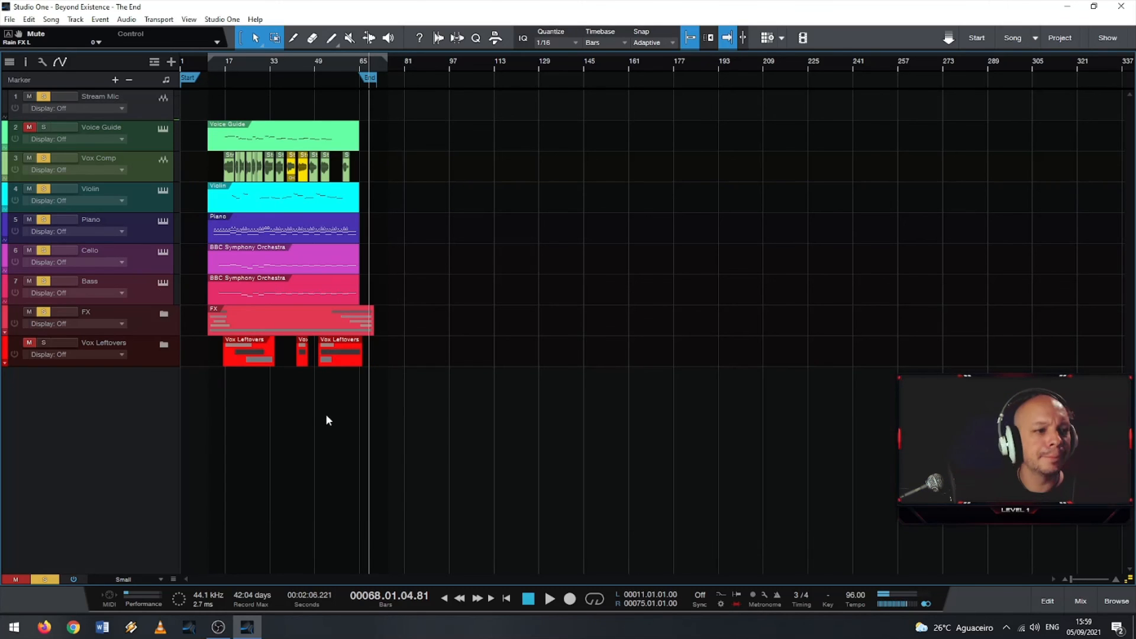
left_click(4, 334)
left_click(4, 336)
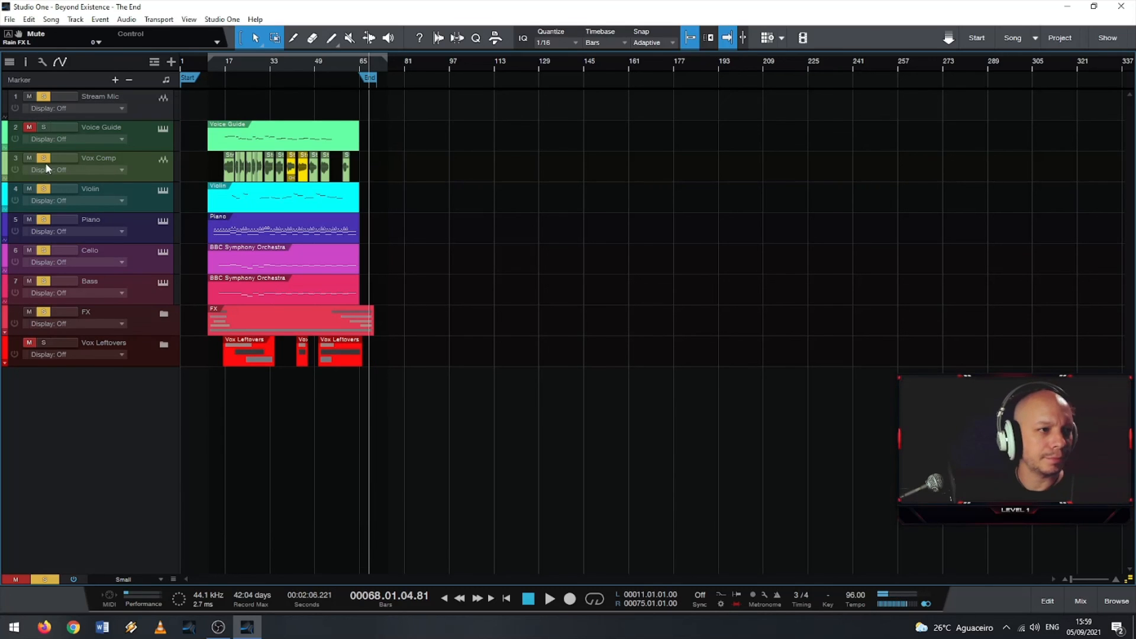
Step: Turn off solo on the Vox Comp, Violin, Piano, Cello, Bass and FX tracks
left_click_drag(45, 158, 49, 292)
left_click(48, 312)
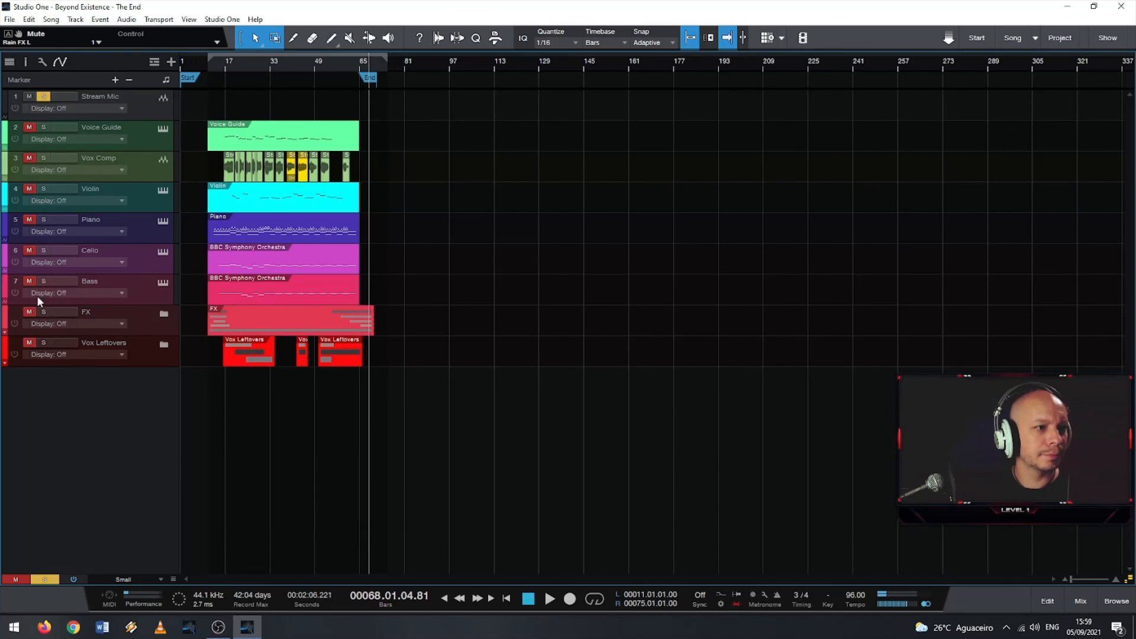